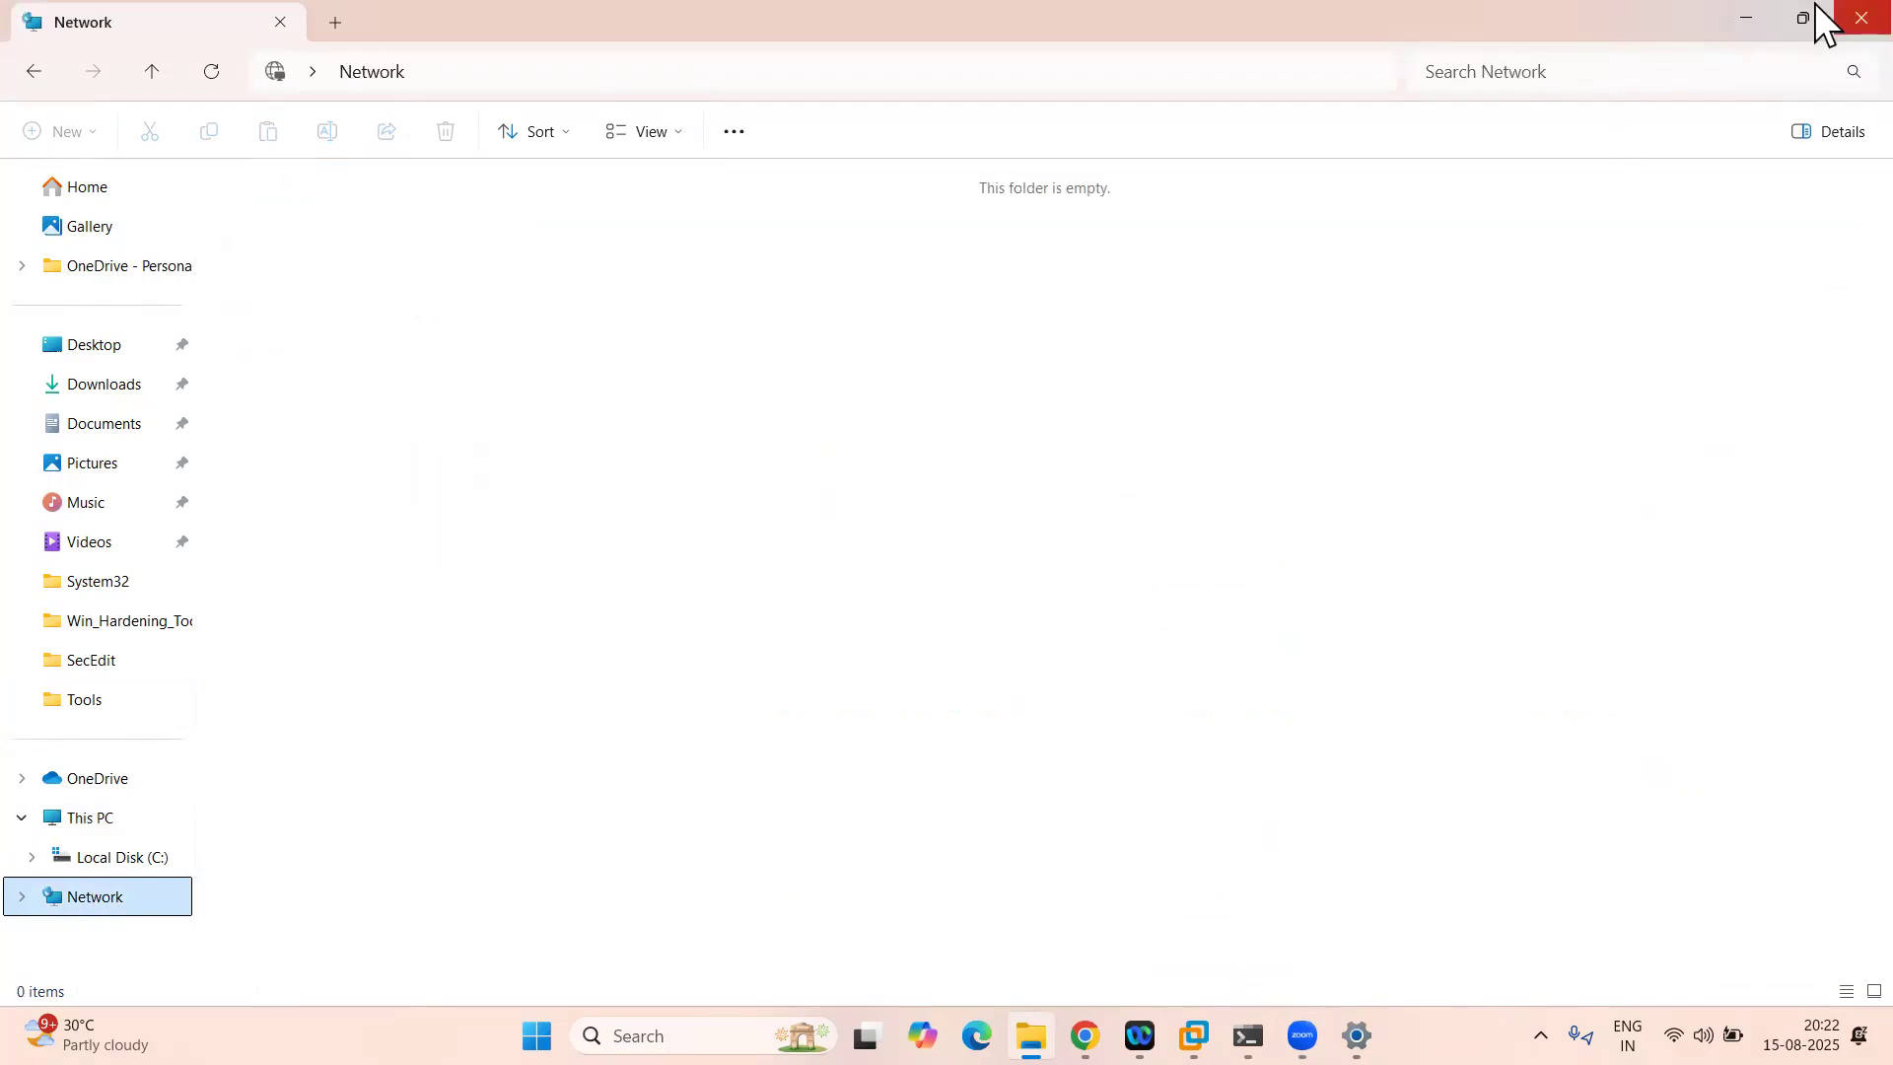
Step: Close the empty File Explorer Network window to reveal Endpoint Central's Add Configuration page
left_click(1855, 16)
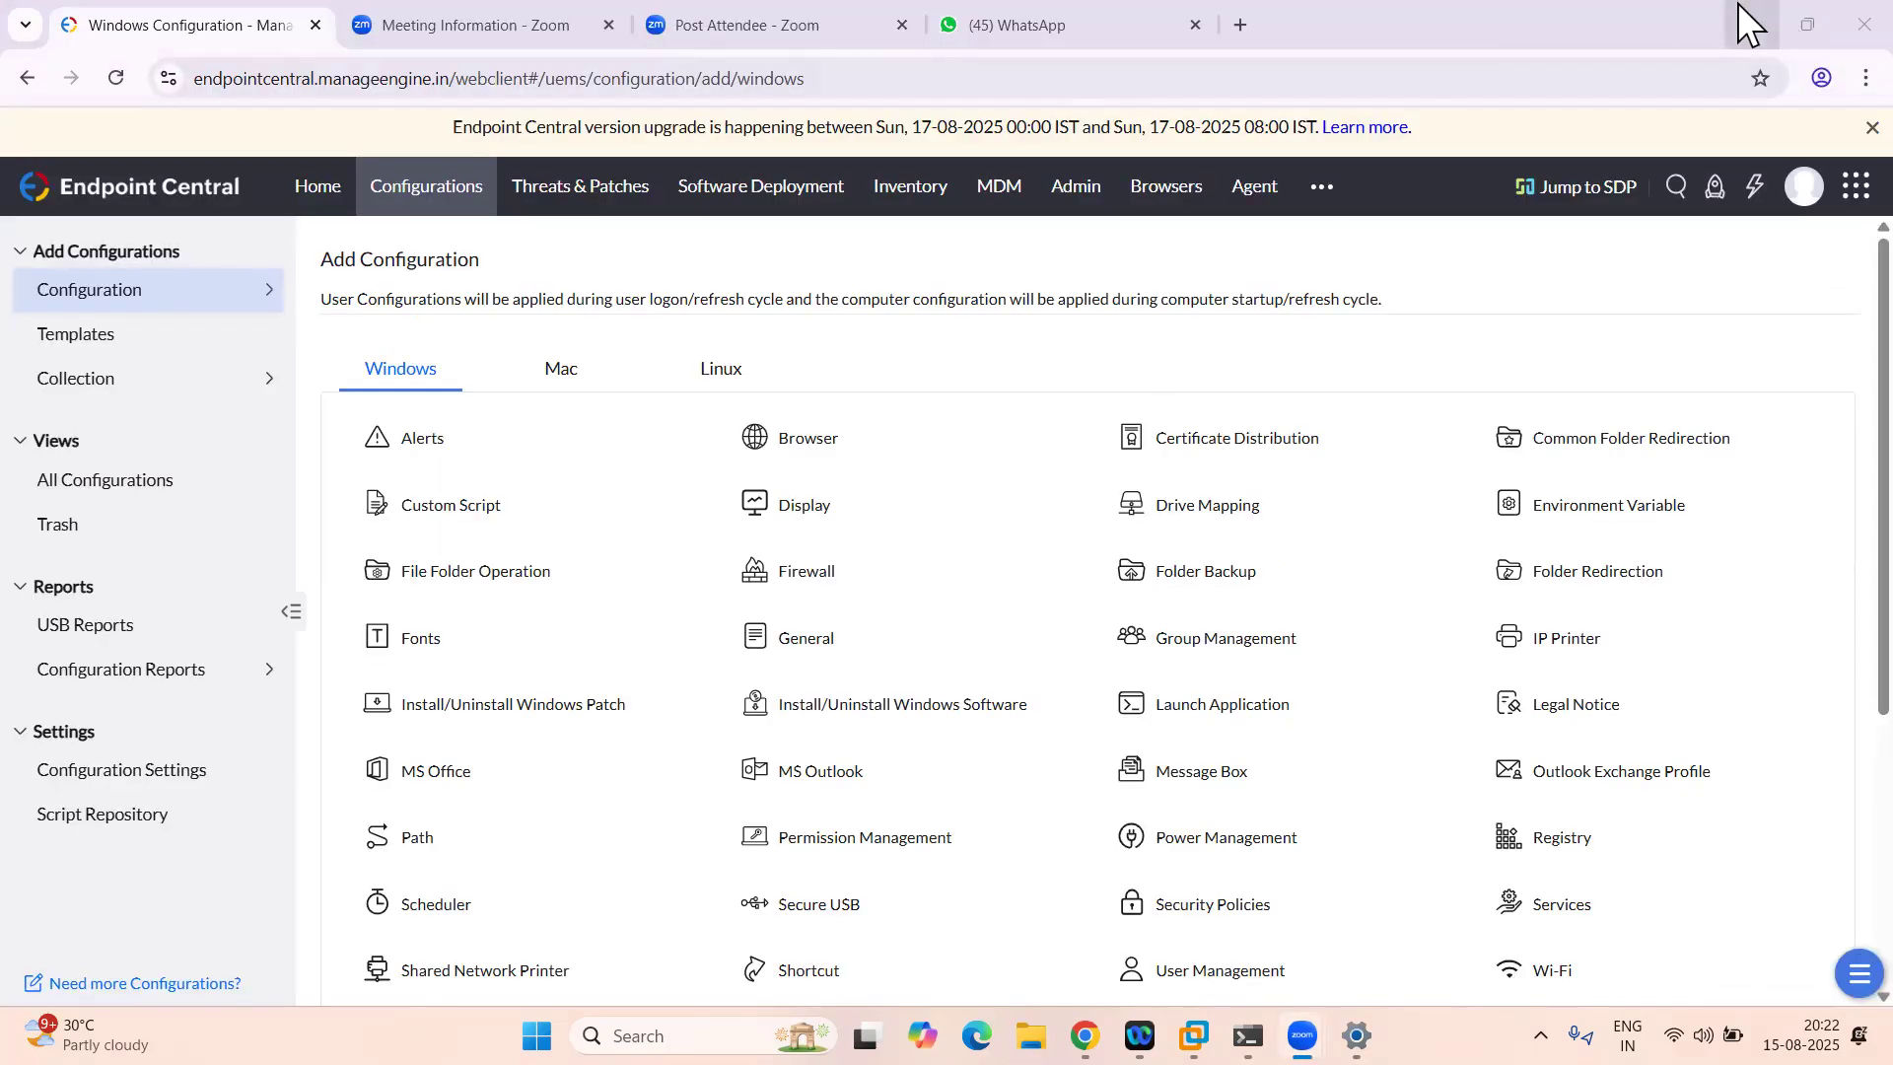
Step: Minimize the Chrome window showing Endpoint Central to reveal the VM desktop
left_click(1752, 23)
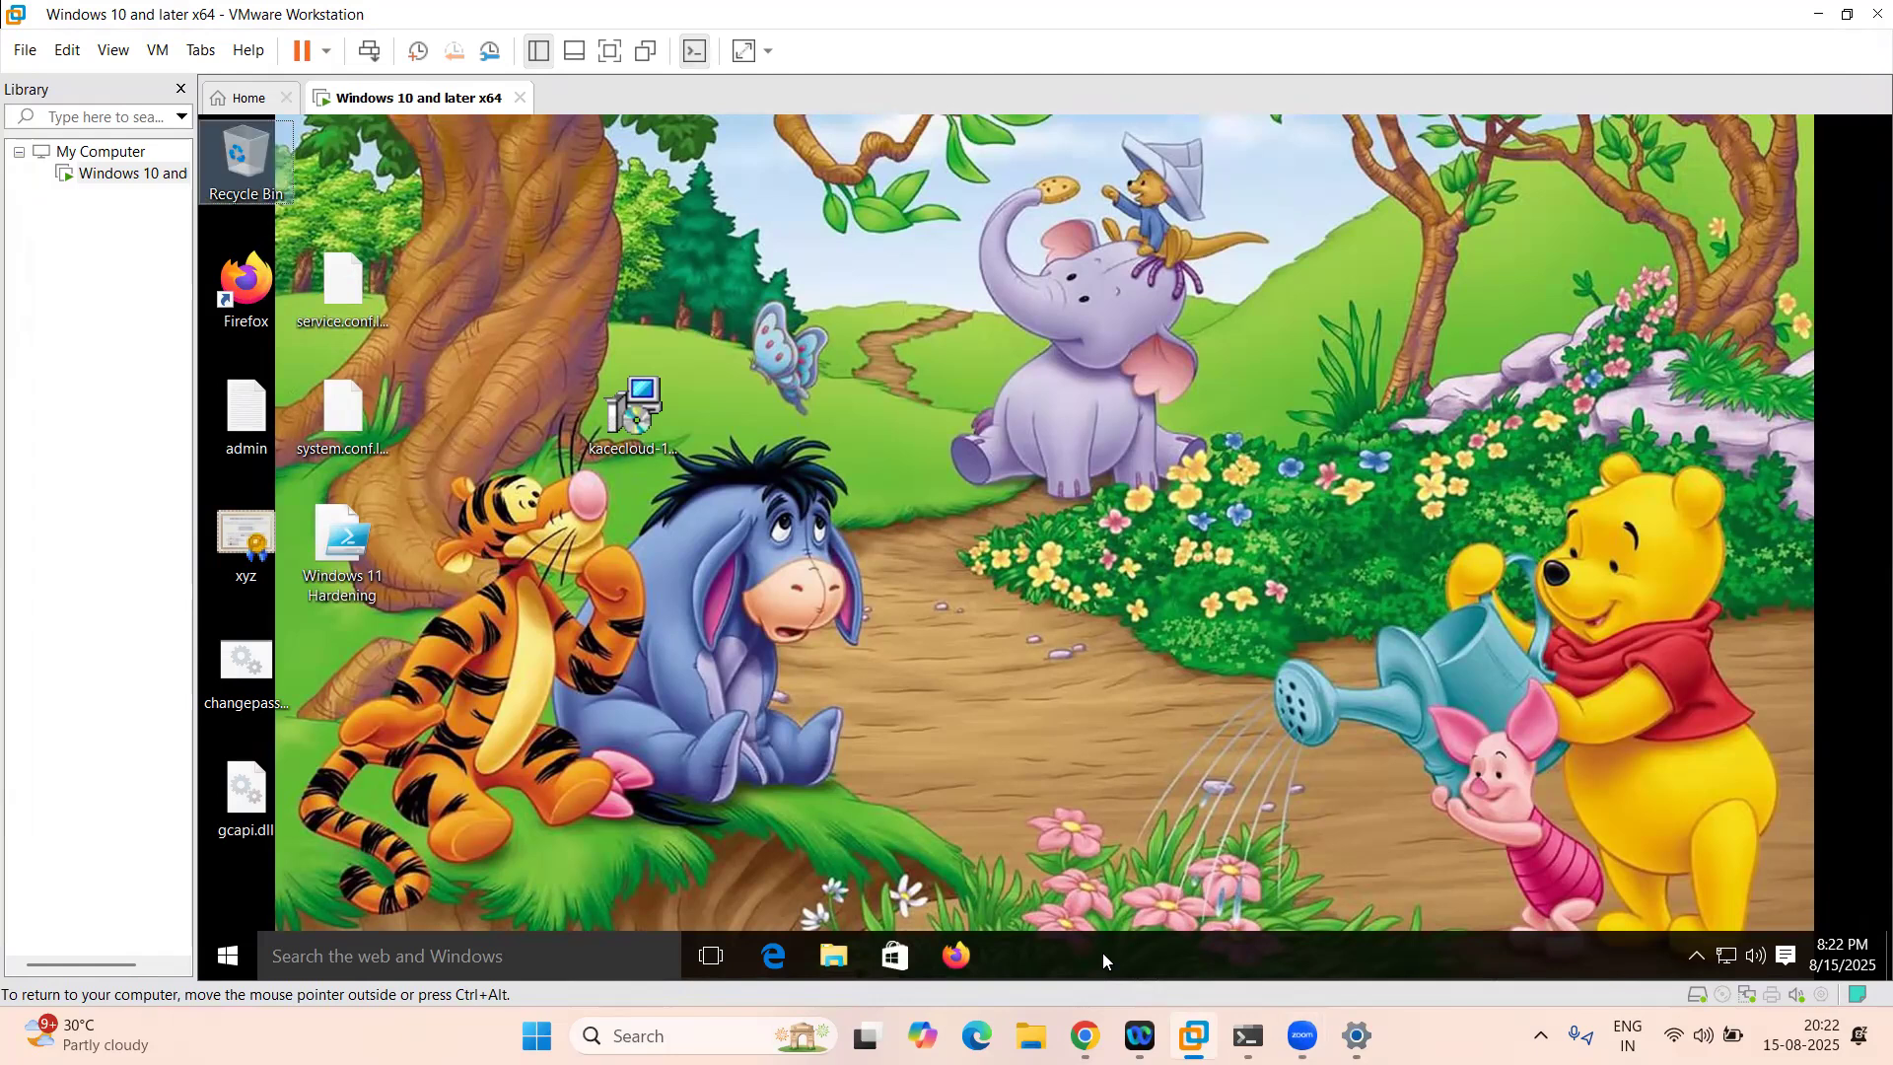
Step: Open the guest's Run prompt, then launch Paint on the host by searching mspaint
key("super+r")
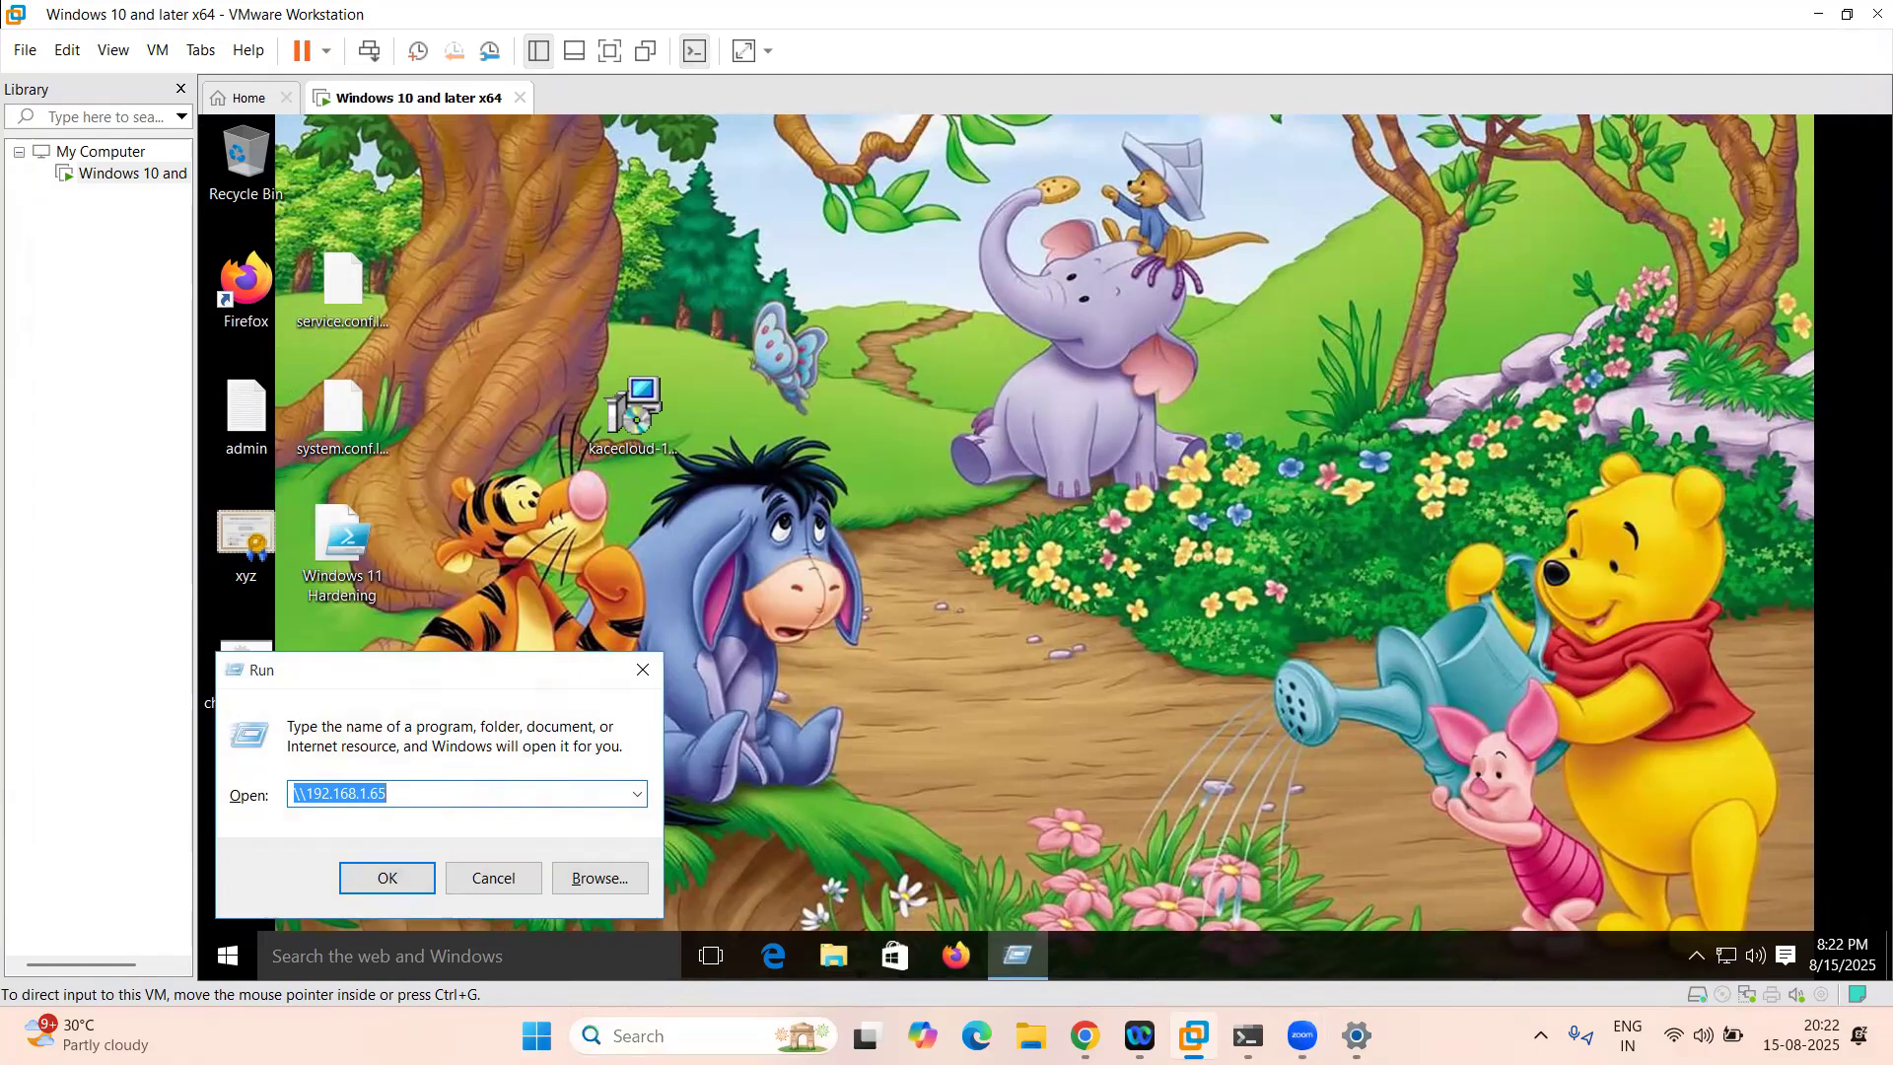
left_click(680, 1035)
type("mspaint")
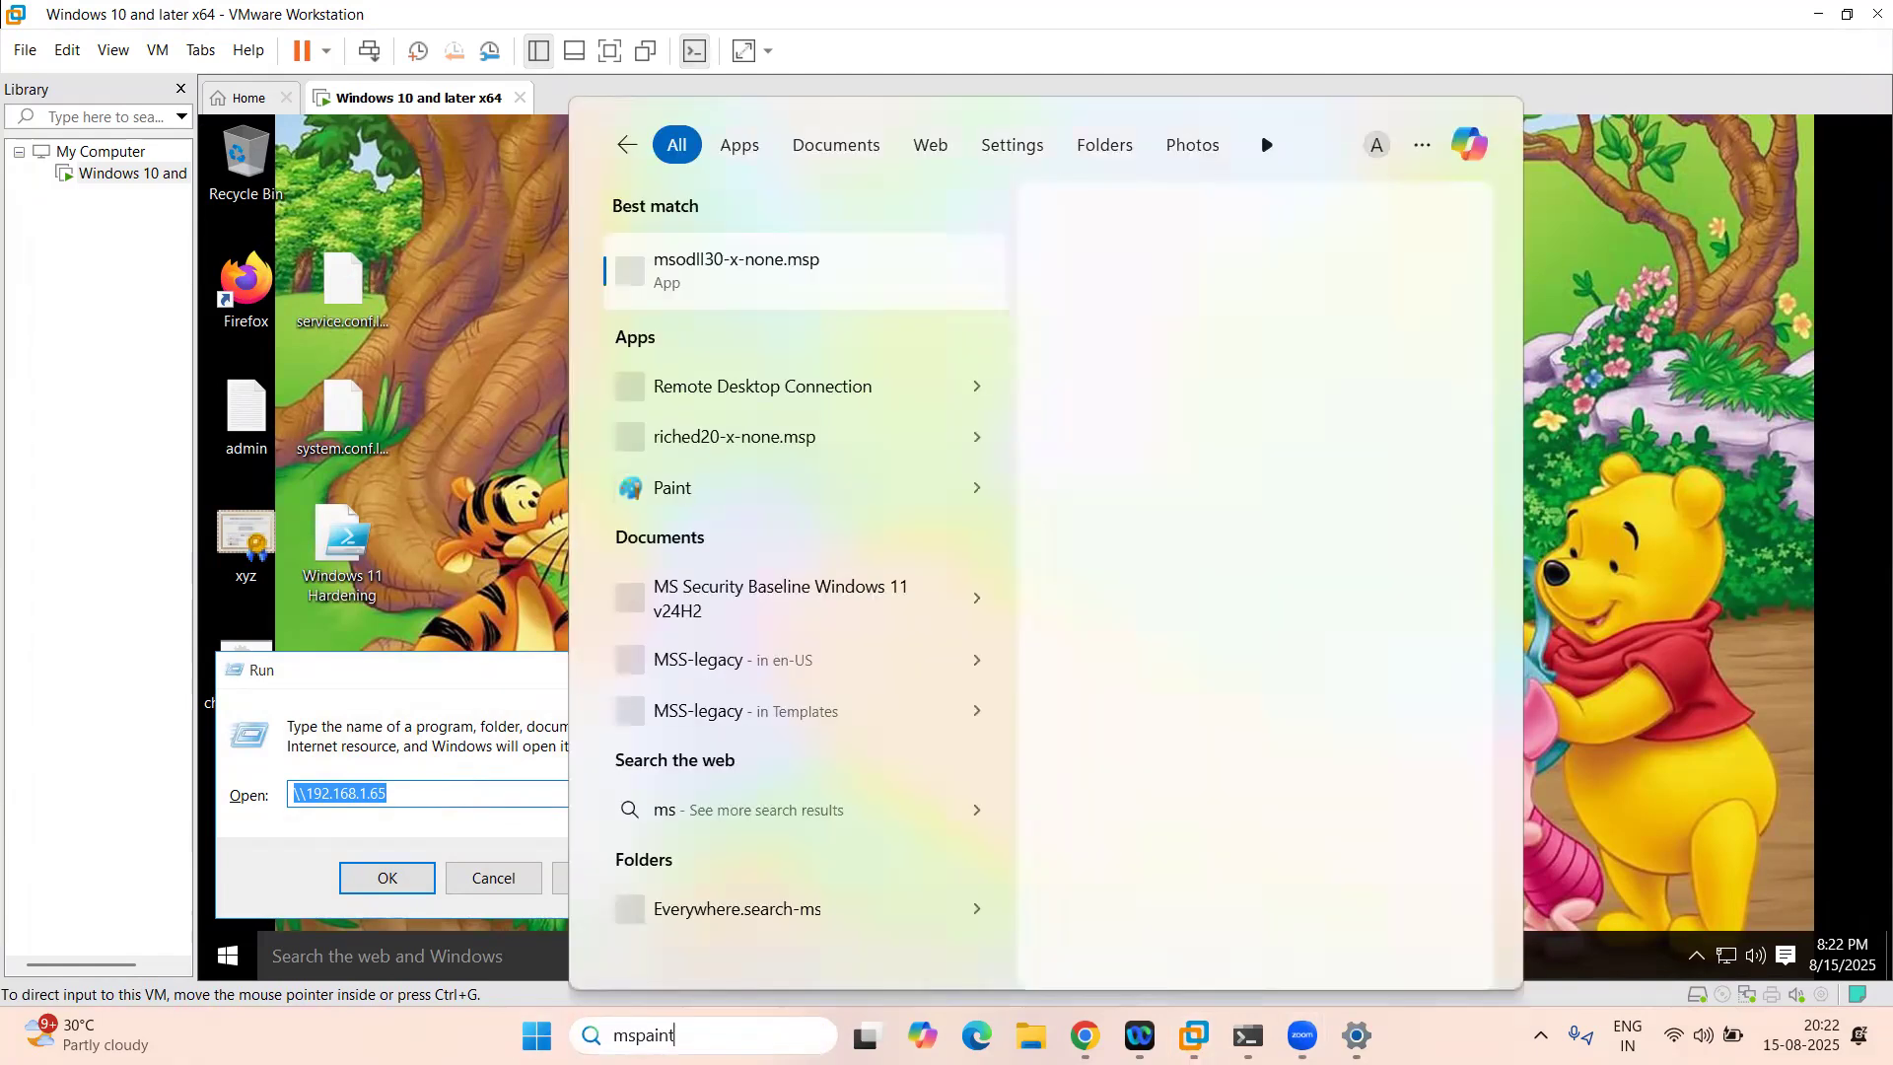
key("Escape")
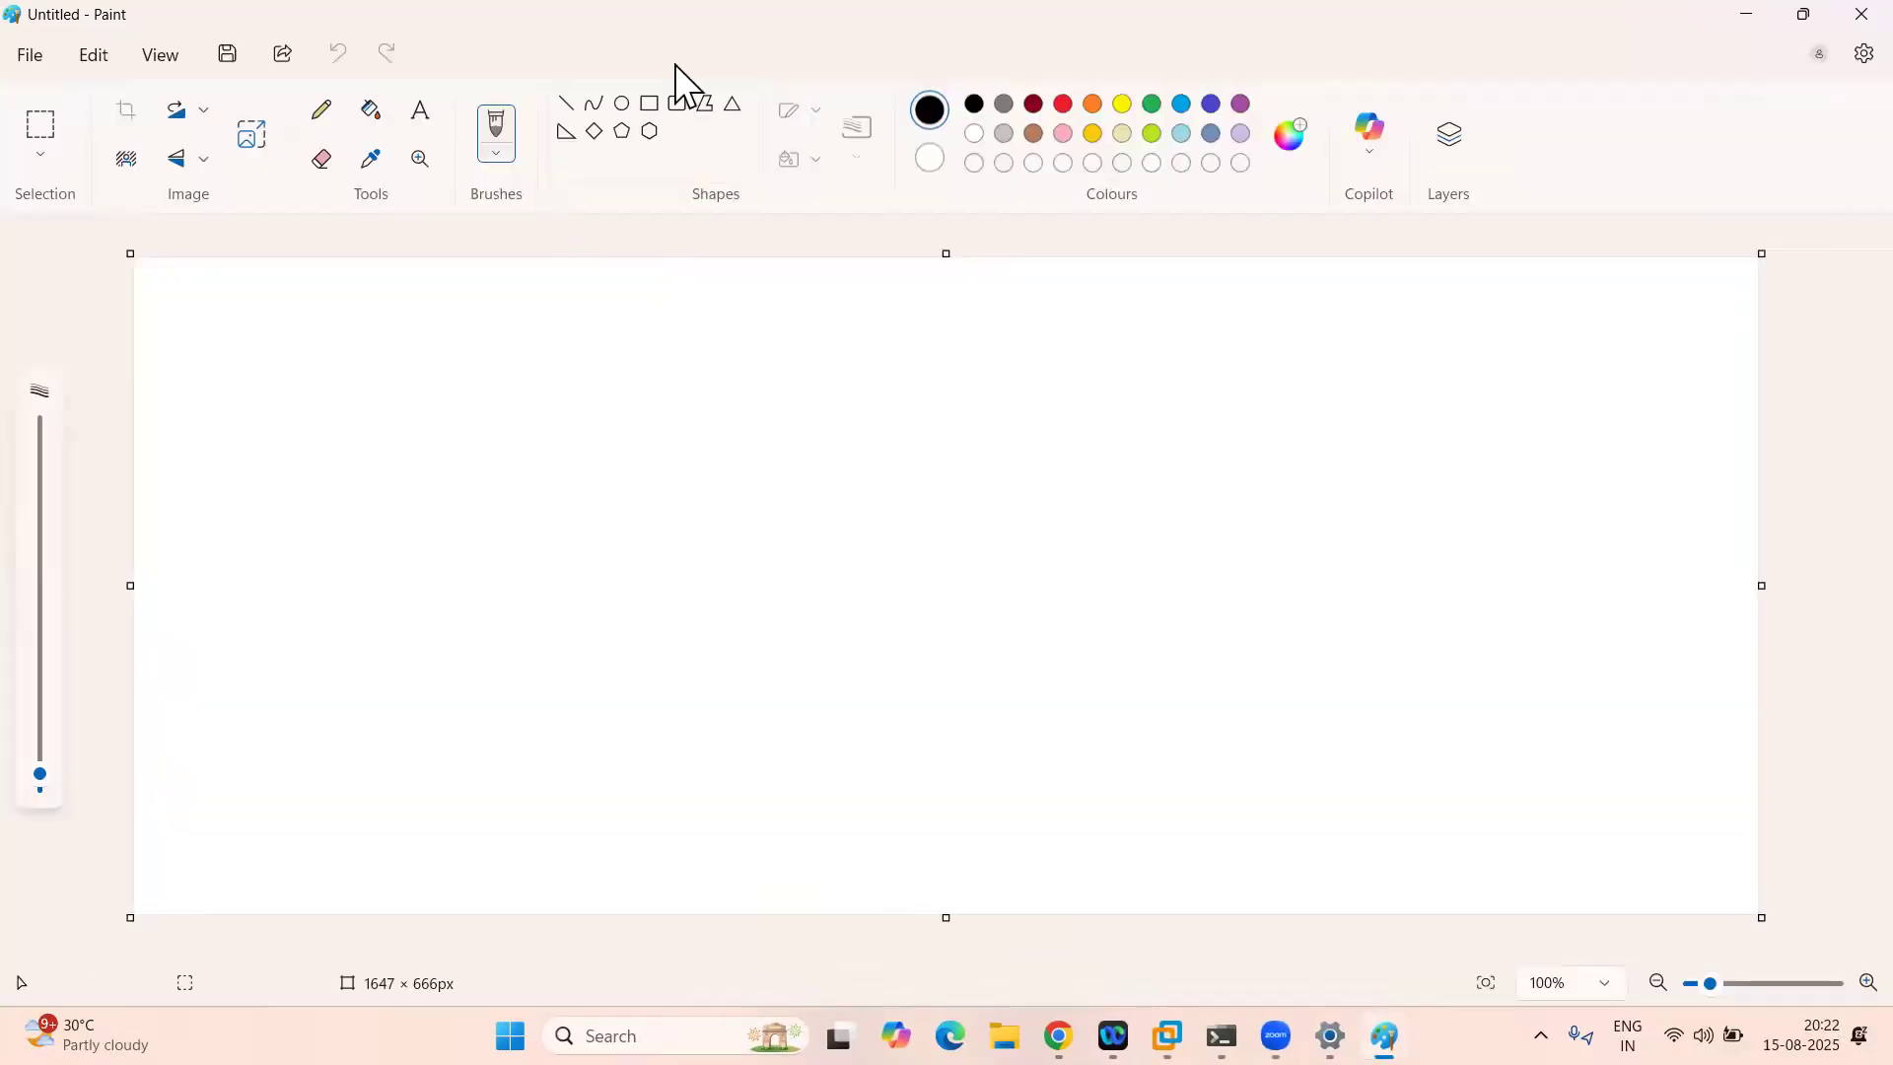
Step: Draw three boxes in a row, plus a small rectangle in the first box's corner
left_click(649, 104)
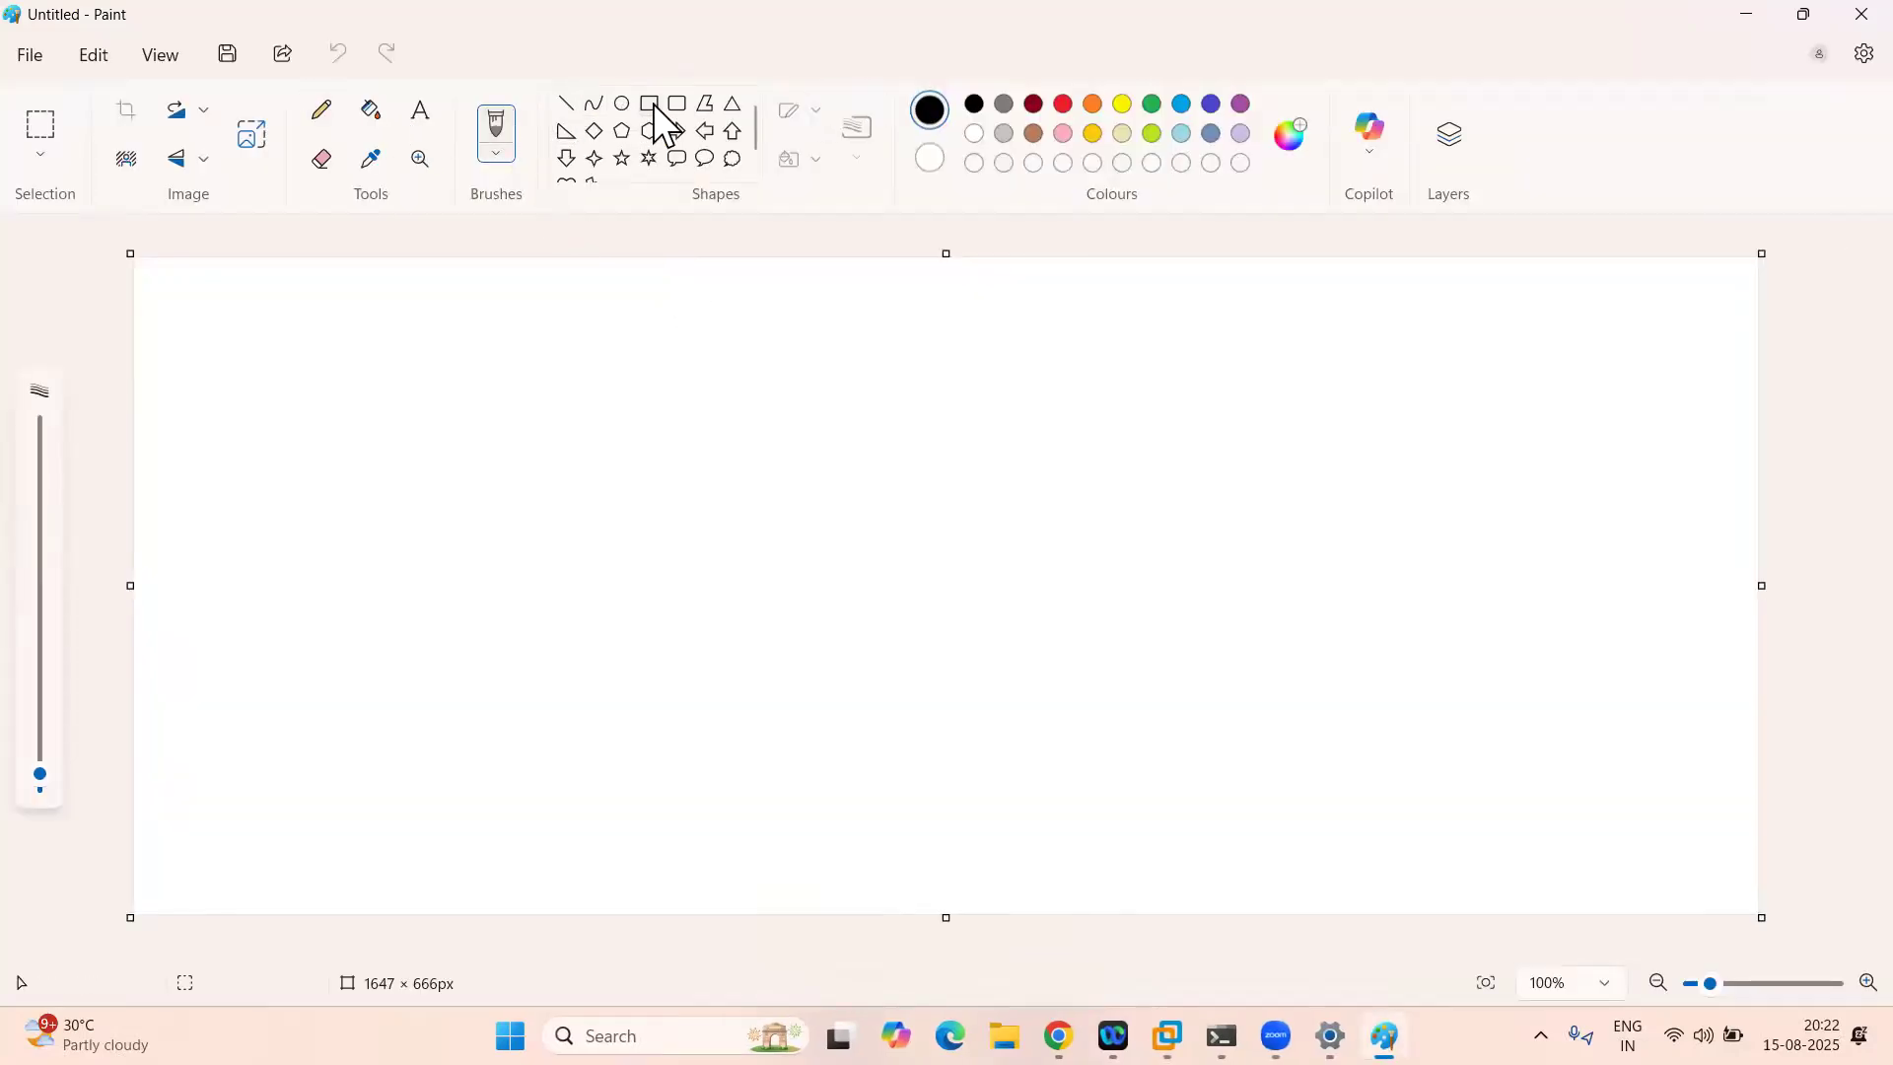
left_click_drag(364, 414, 480, 487)
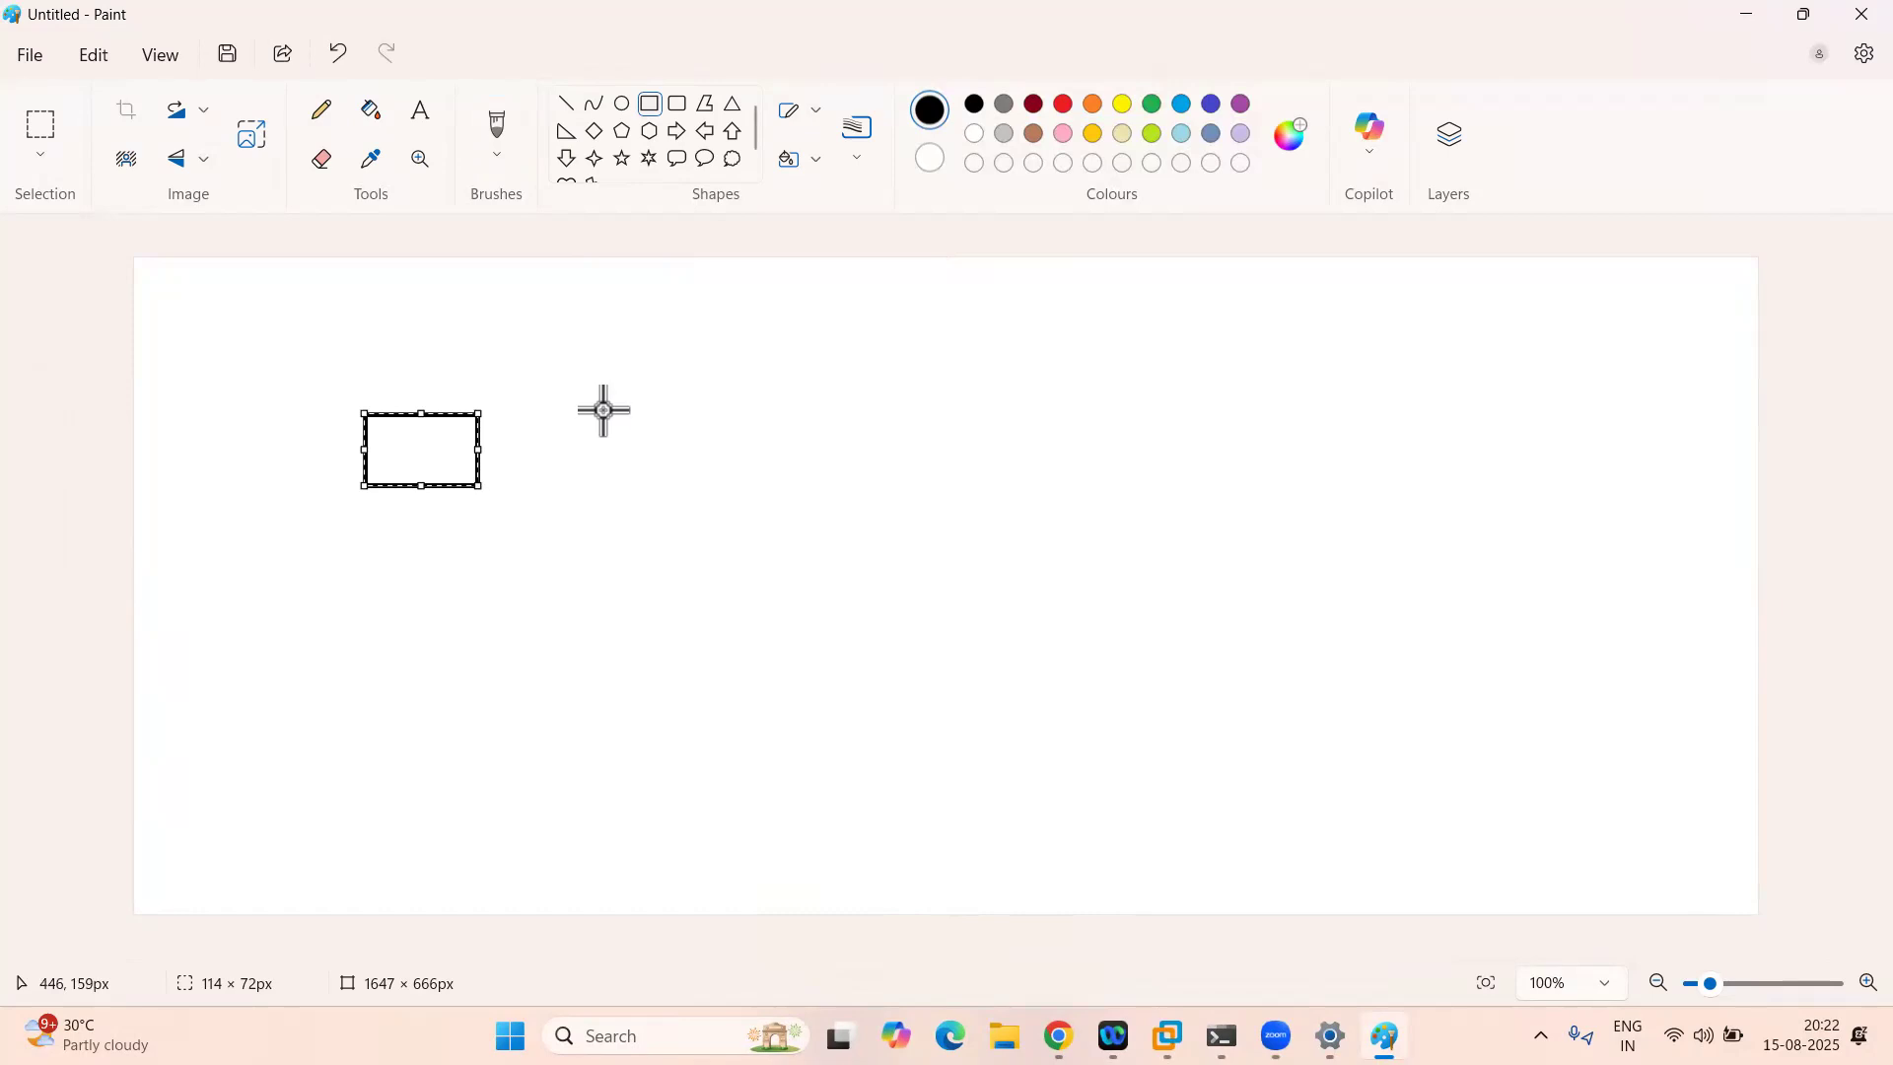
left_click_drag(586, 418, 724, 491)
left_click_drag(815, 423, 977, 491)
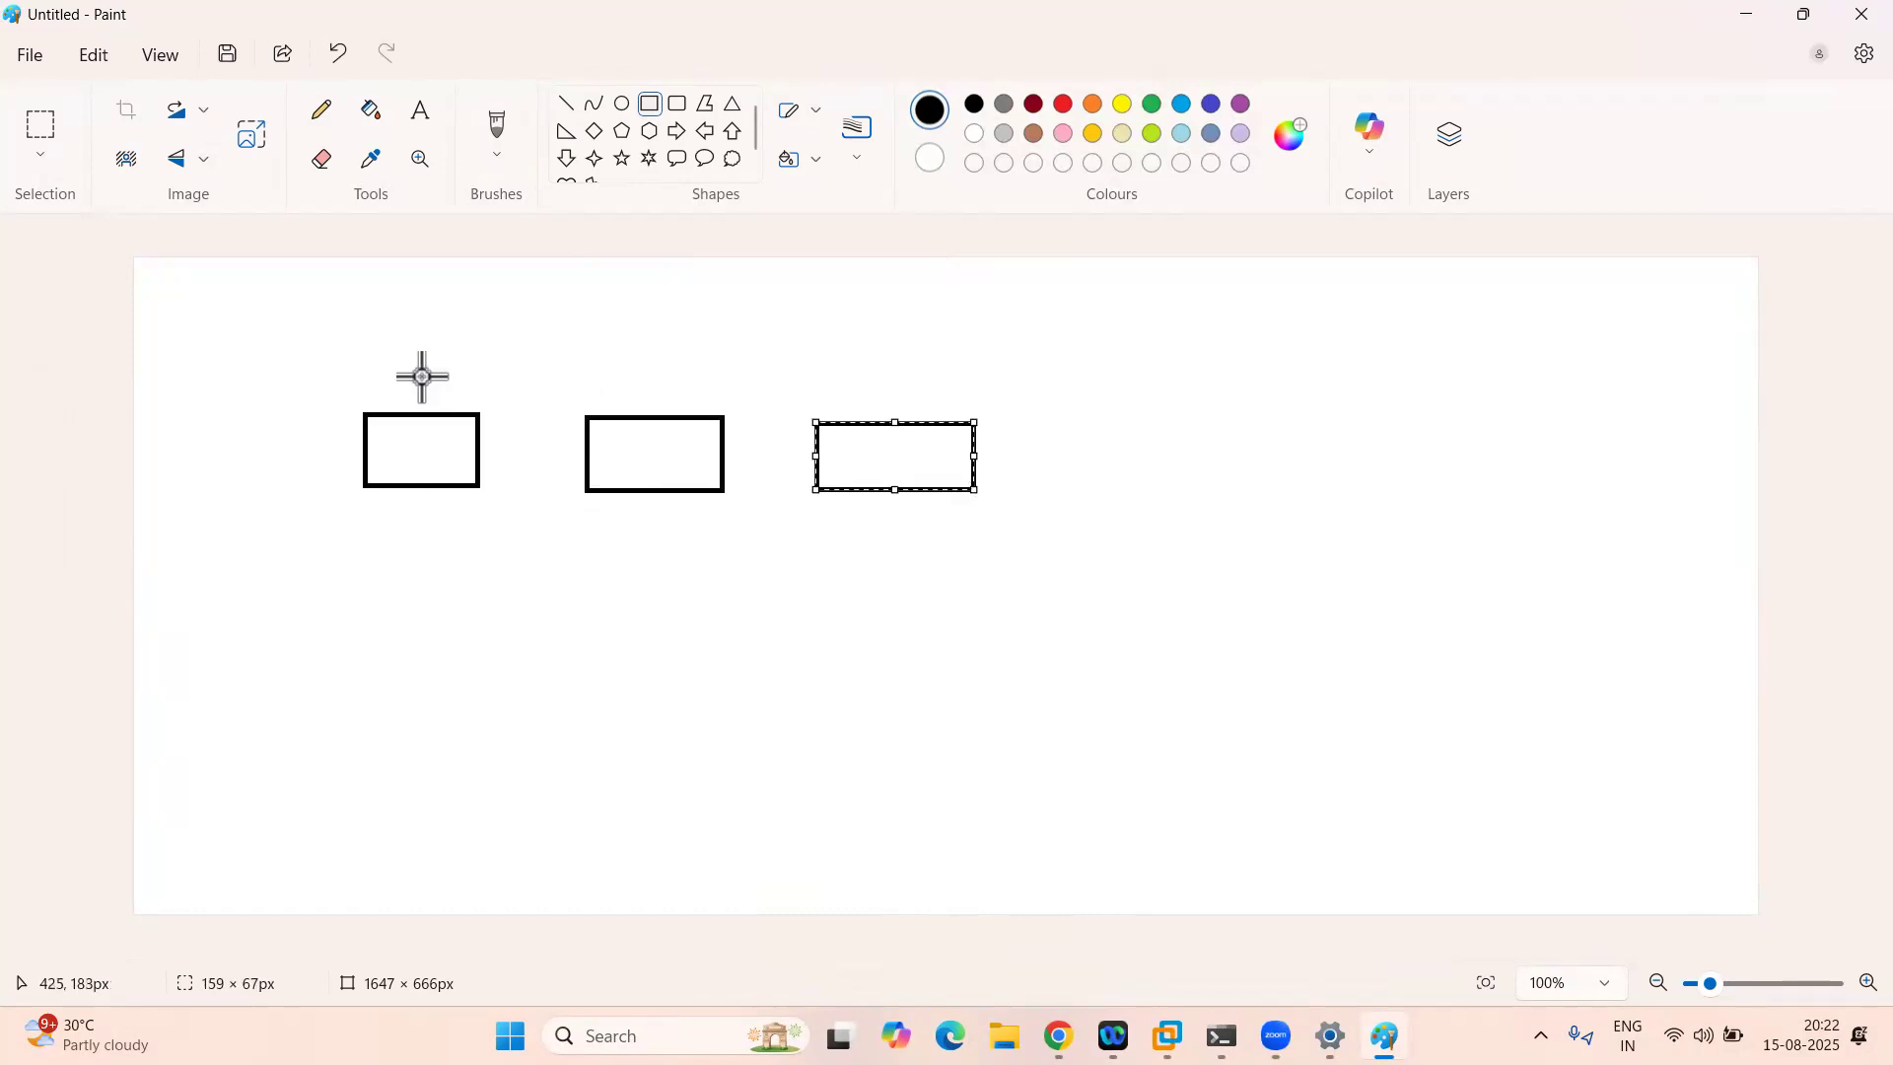
left_click_drag(373, 426, 398, 439)
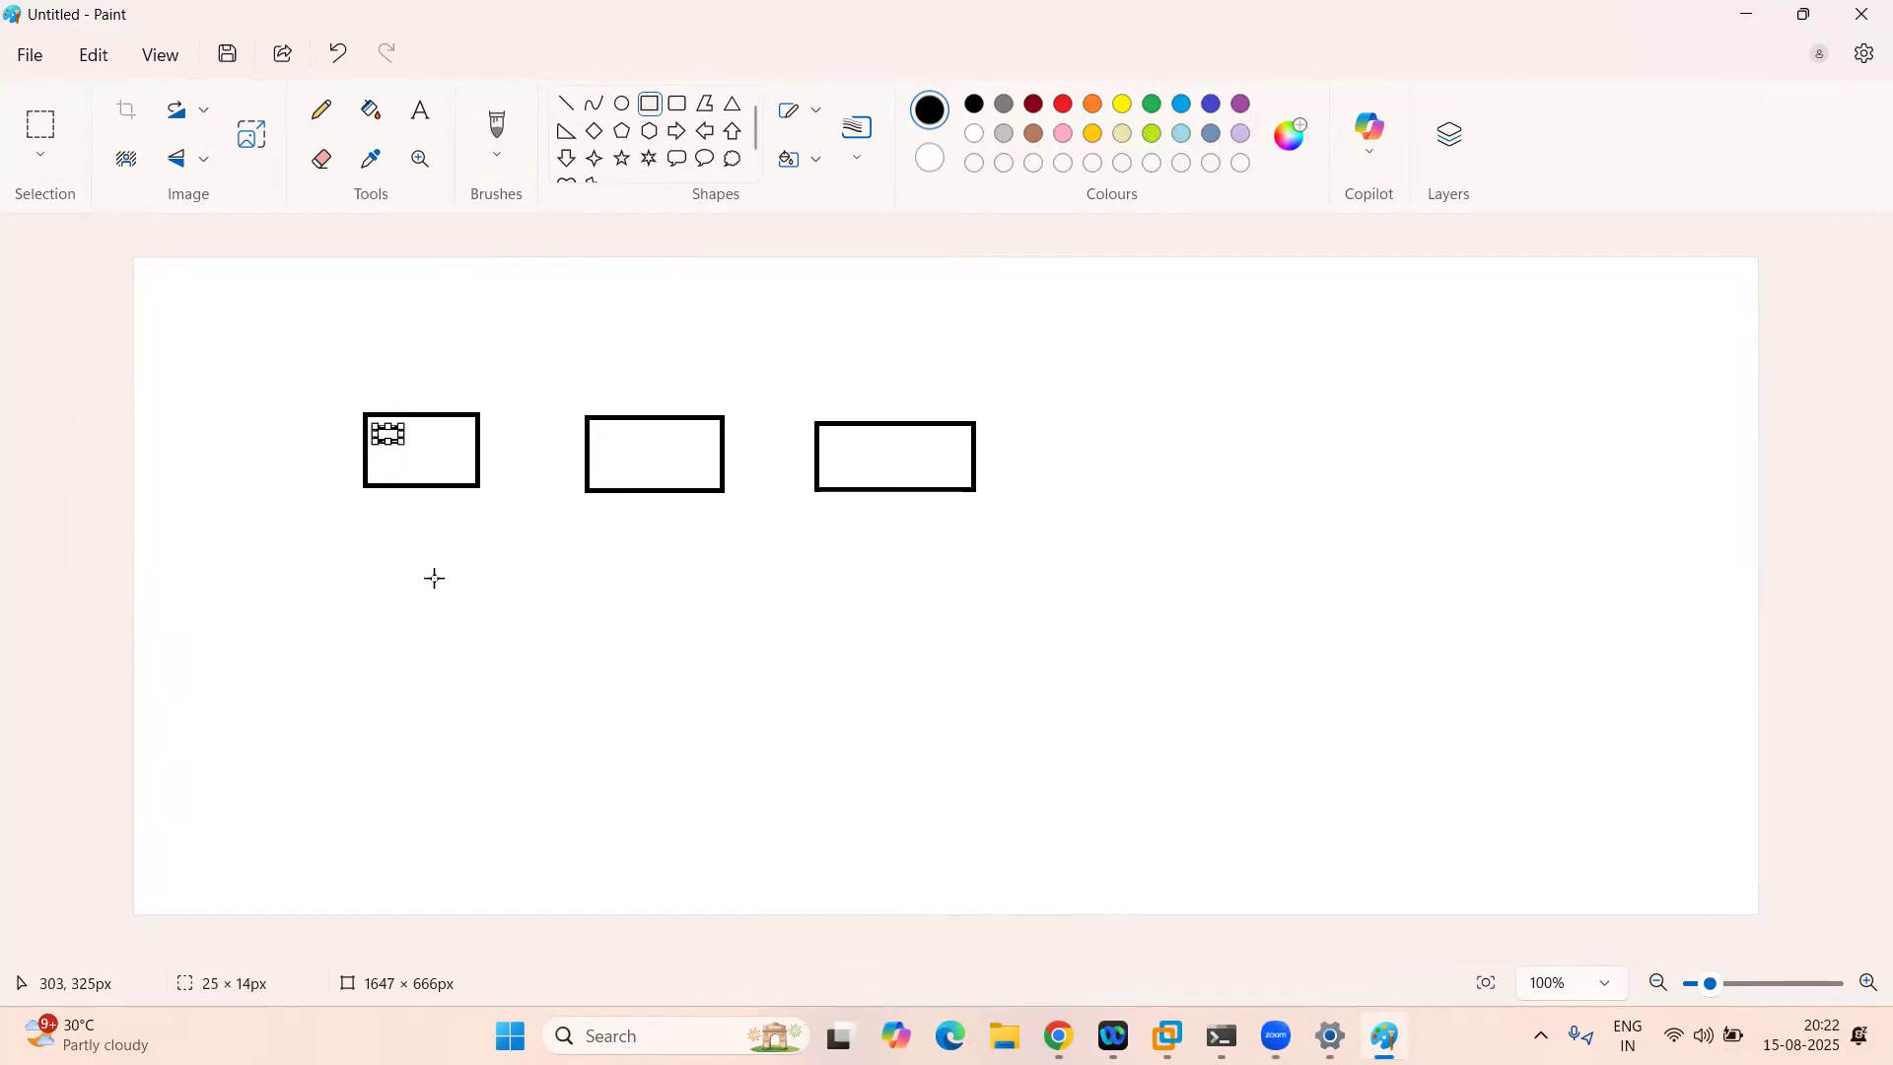
Step: Add a thin bar above the middle box topped by a small oval, discarding a stray line
left_click(566, 104)
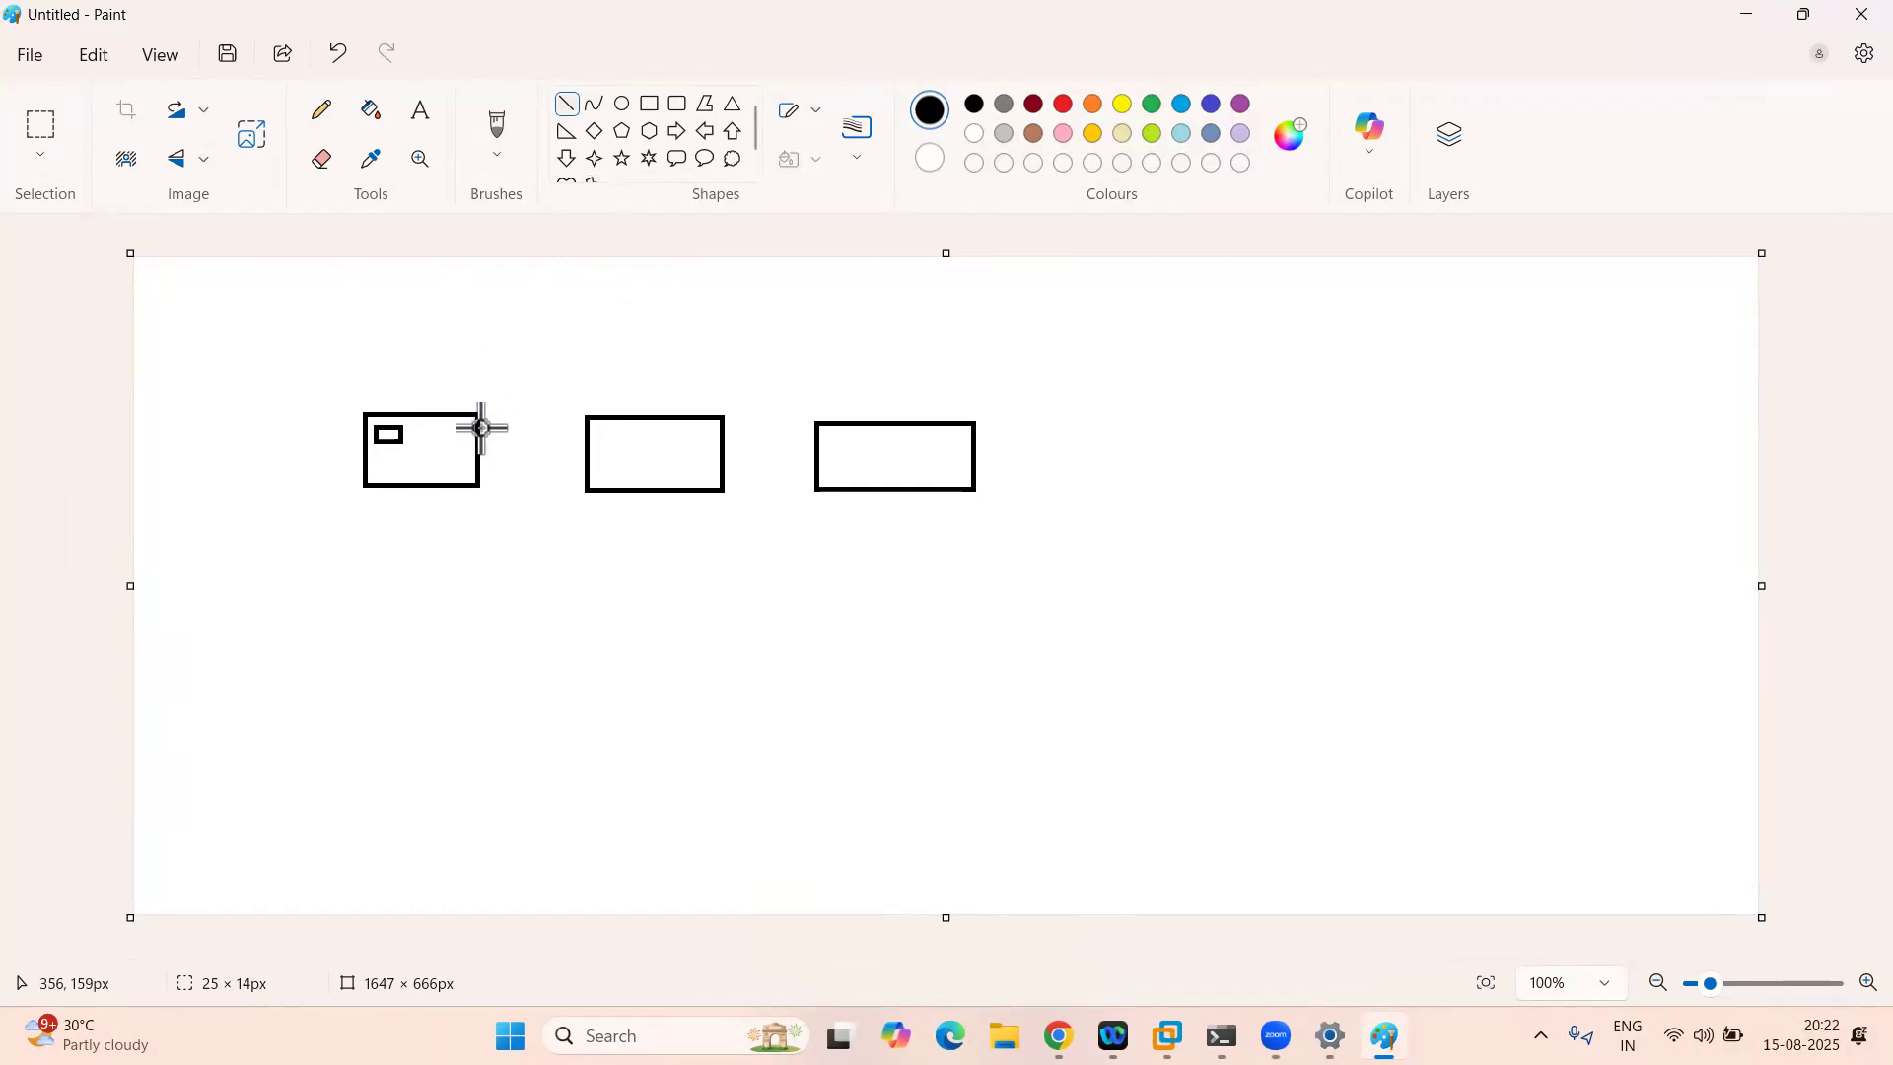
mouse_move(512, 322)
left_mouse_down()
mouse_move(734, 334)
mouse_move(780, 311)
left_mouse_up()
key("Delete")
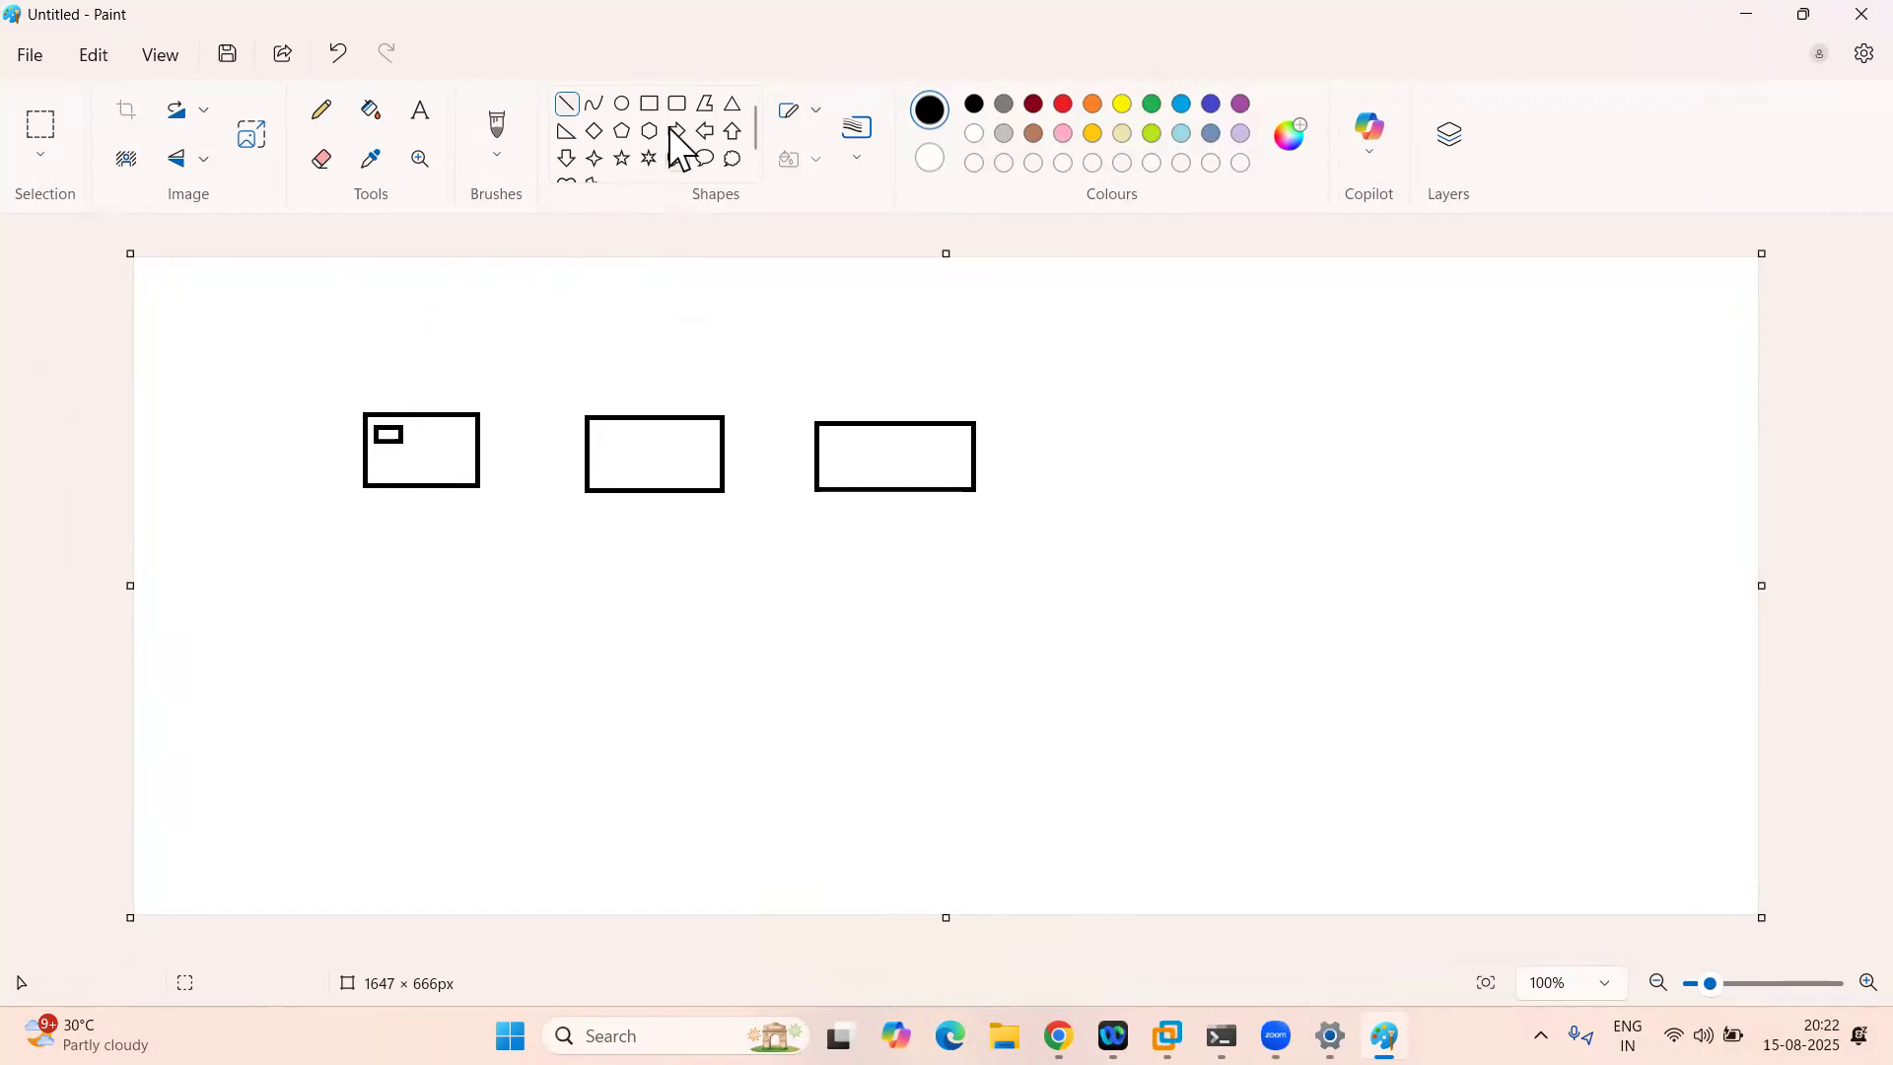
left_click(654, 104)
left_click_drag(600, 346, 739, 367)
left_click(621, 104)
mouse_move(633, 283)
left_mouse_down()
mouse_move(708, 297)
mouse_move(659, 316)
mouse_move(662, 352)
left_mouse_up()
Step: Draw a connecting line from the left box to the bar and start a text label beneath it
left_click(566, 104)
mouse_move(461, 414)
left_mouse_down()
mouse_move(611, 368)
mouse_move(666, 324)
mouse_move(659, 369)
mouse_move(867, 420)
left_mouse_up()
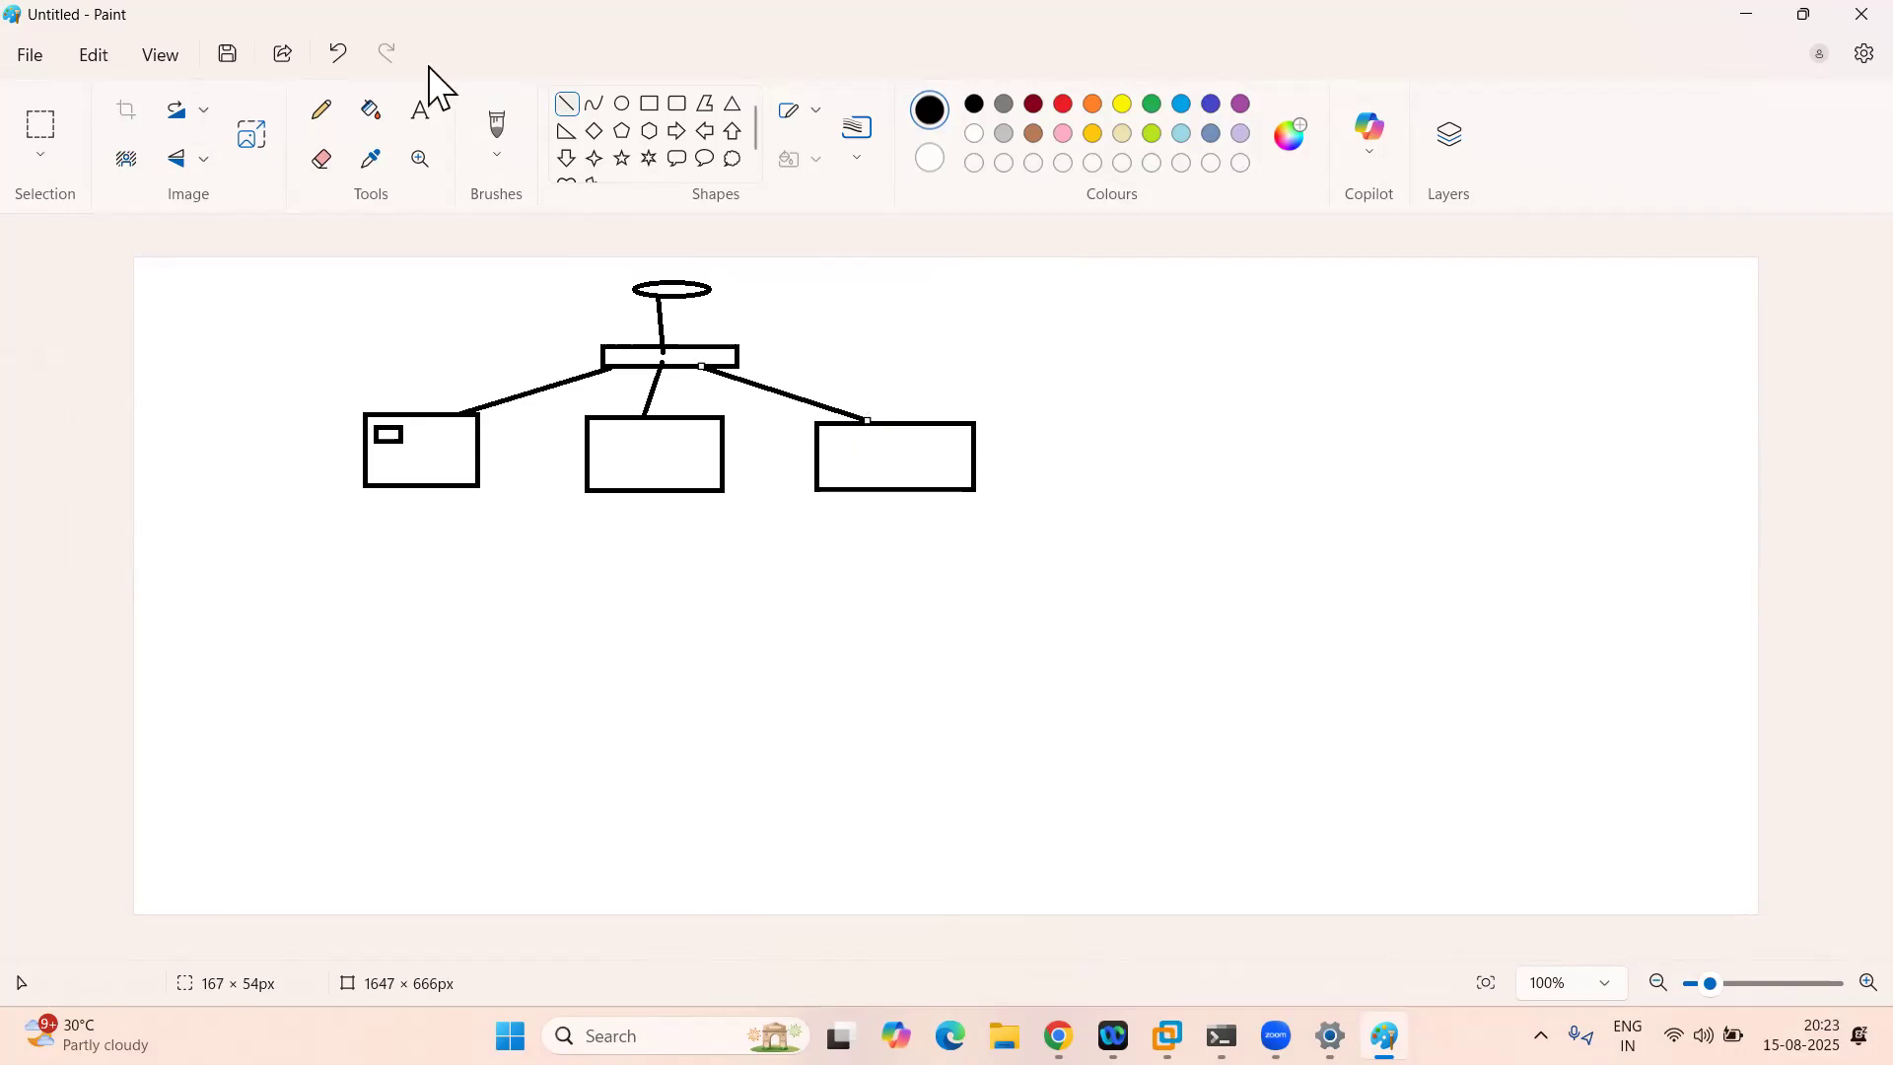
left_click(421, 113)
left_click_drag(304, 544, 571, 612)
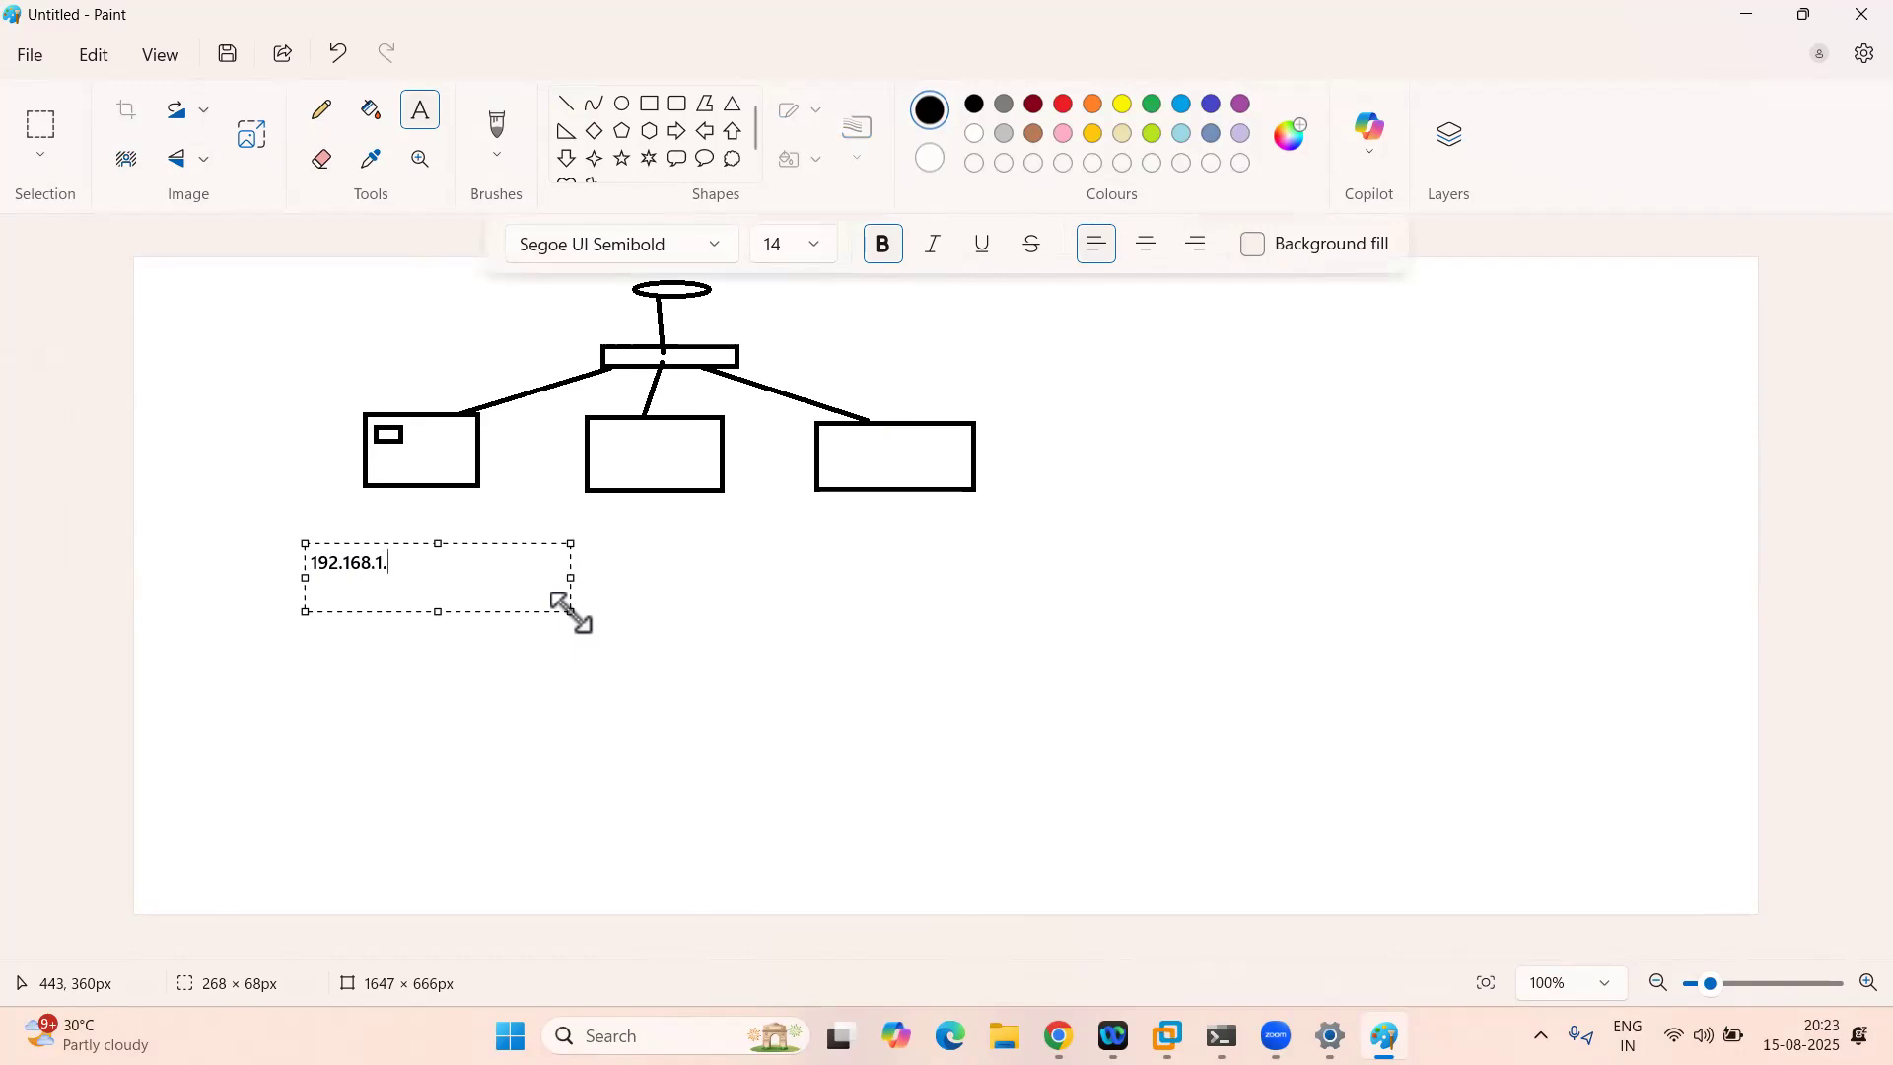
Step: Label the boxes 192.168.1.5, 192.168.1.6 and 192.168.1.7, then start a note under 192.168.1.5
left_click(598, 538)
left_click_drag(591, 536, 826, 586)
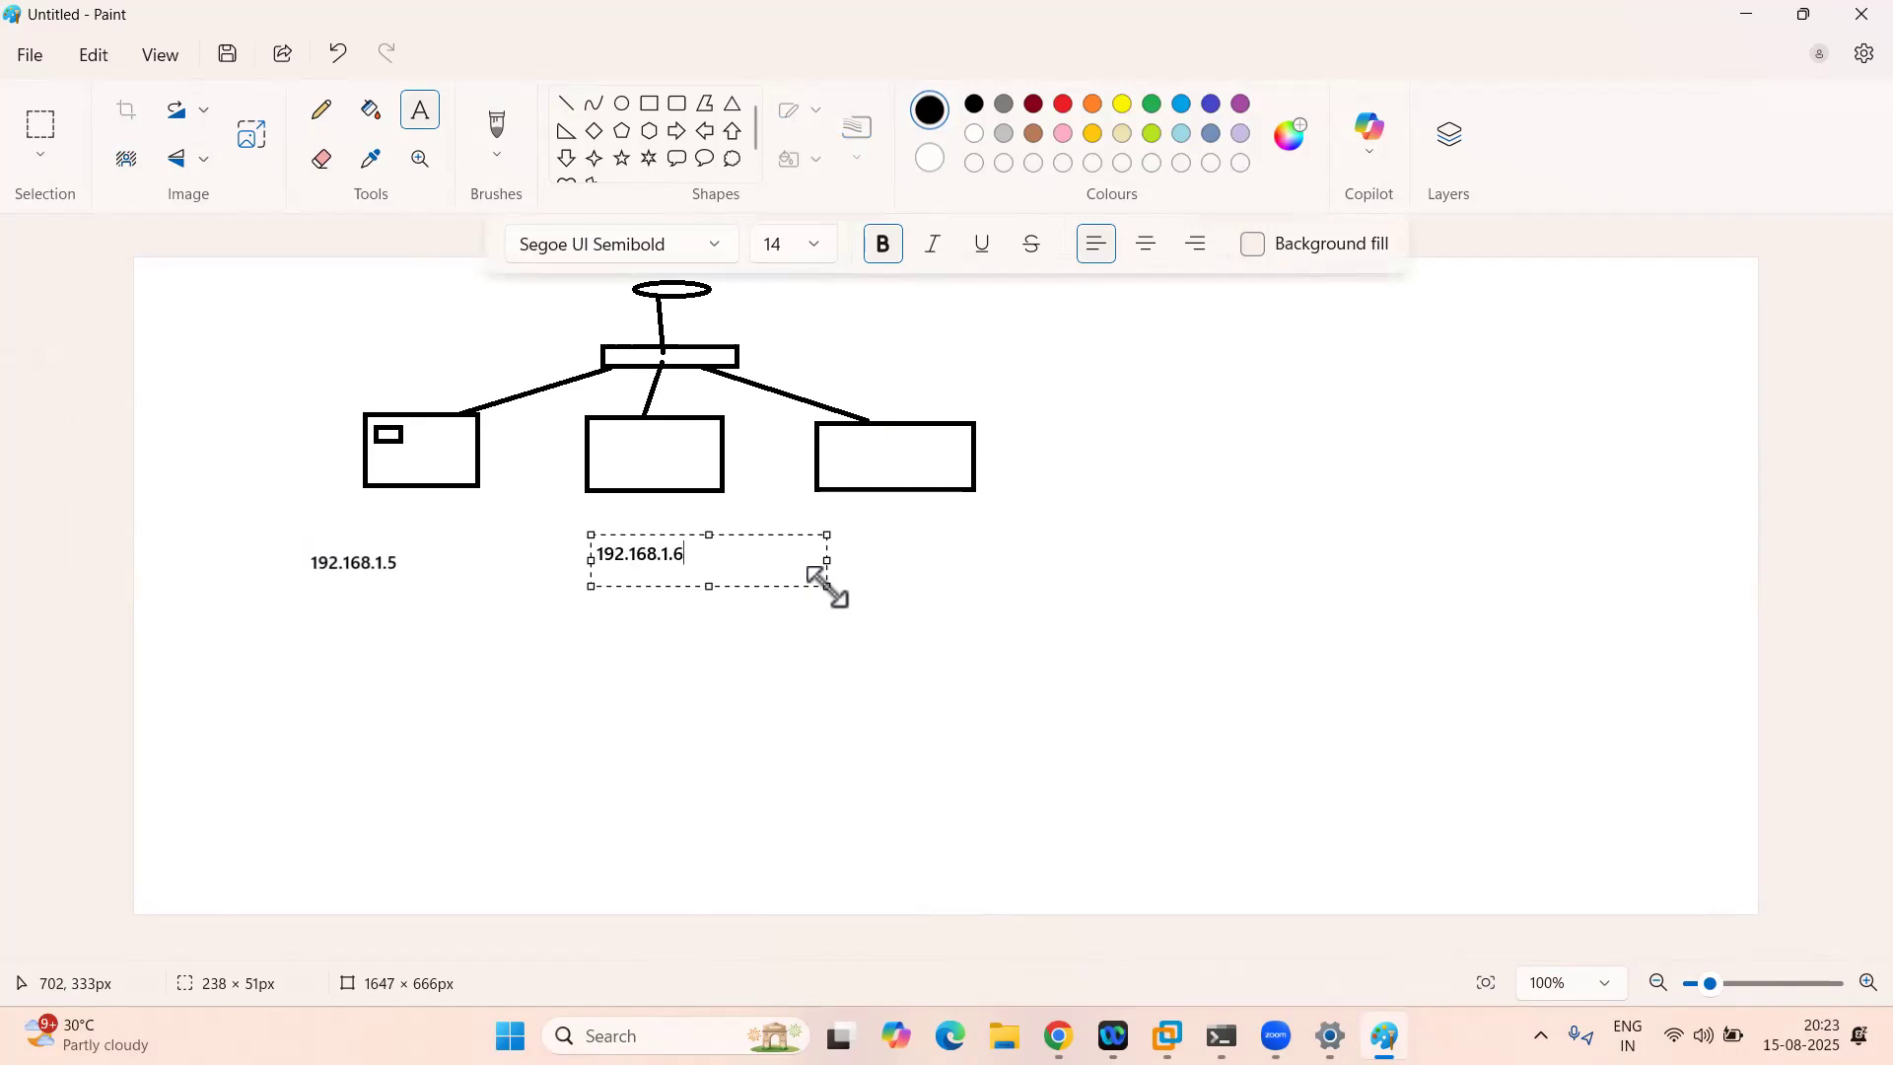
left_click(904, 539)
left_click_drag(904, 538, 1121, 558)
type("192.168.1.7")
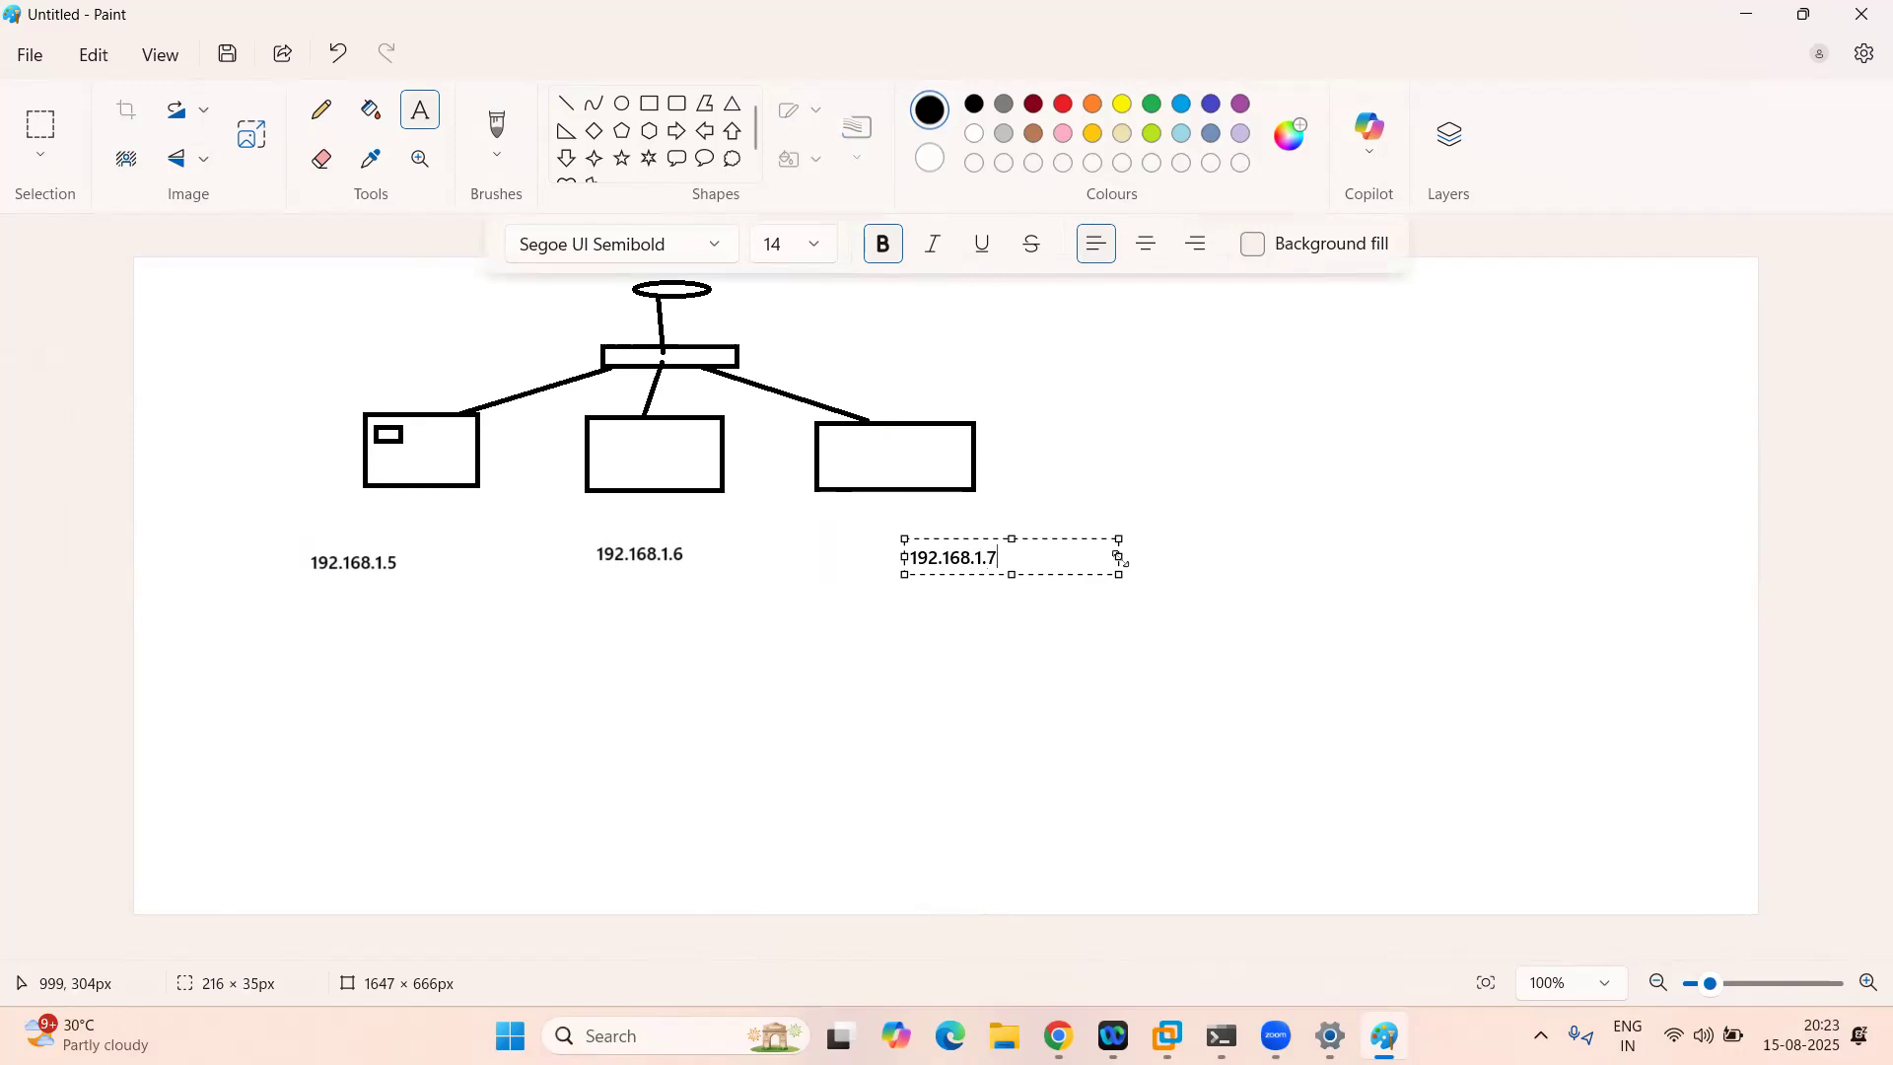
left_click(536, 700)
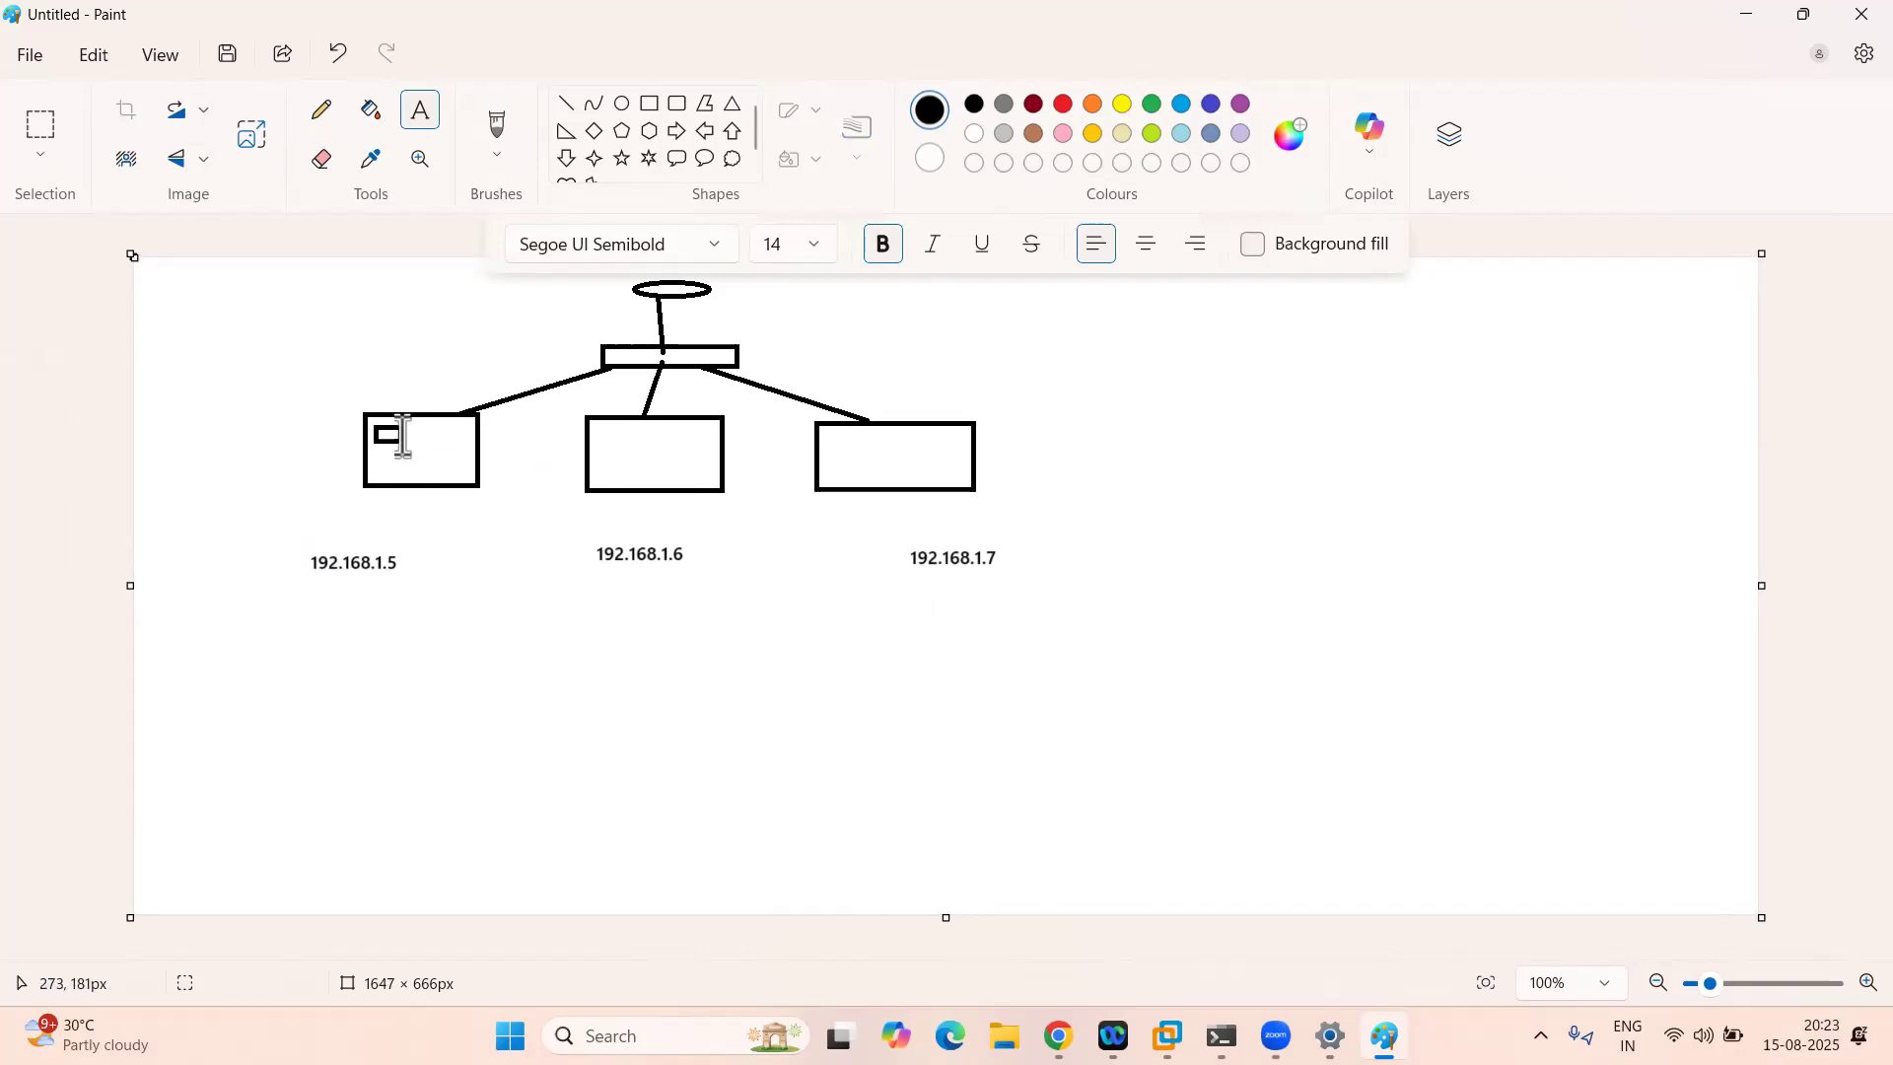
left_click_drag(275, 634, 438, 695)
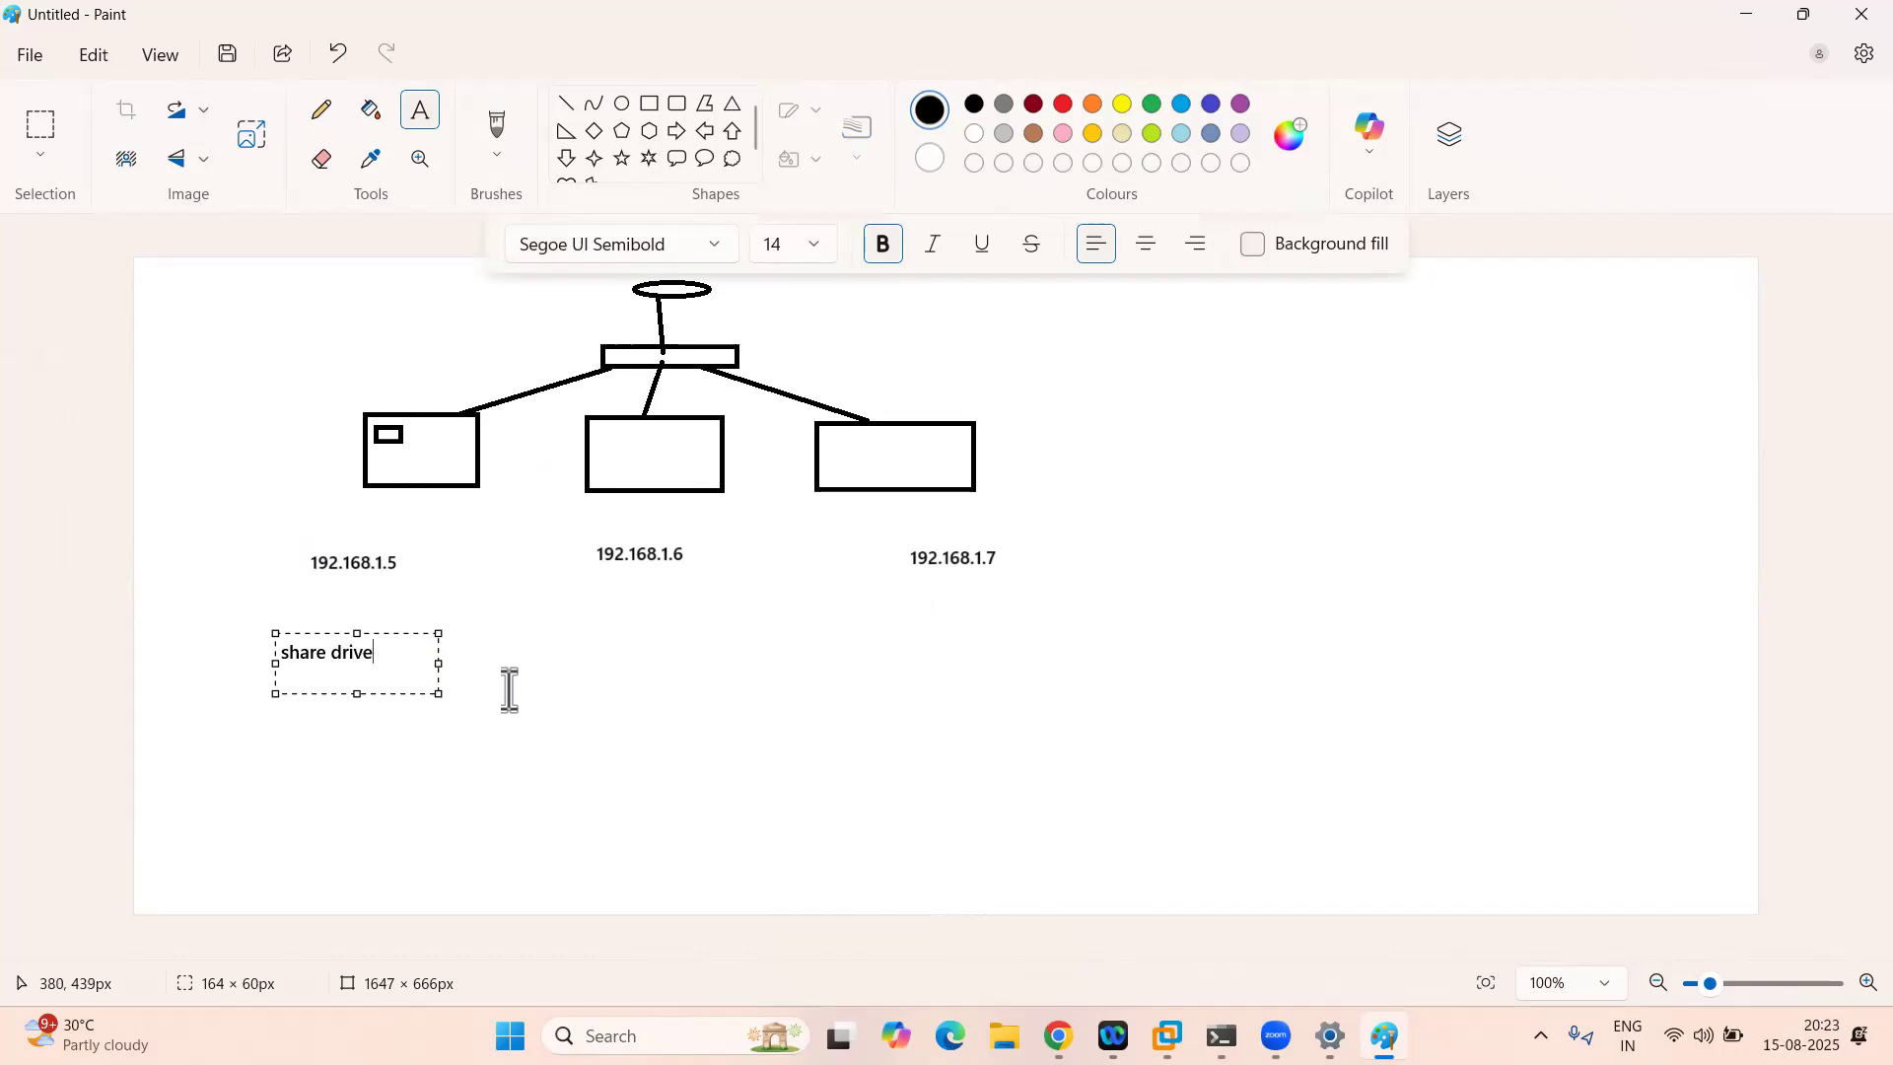
Step: Place an empty text box under the 192.168.1.7 label, then bring up the Run prompt
left_click_drag(596, 594, 788, 686)
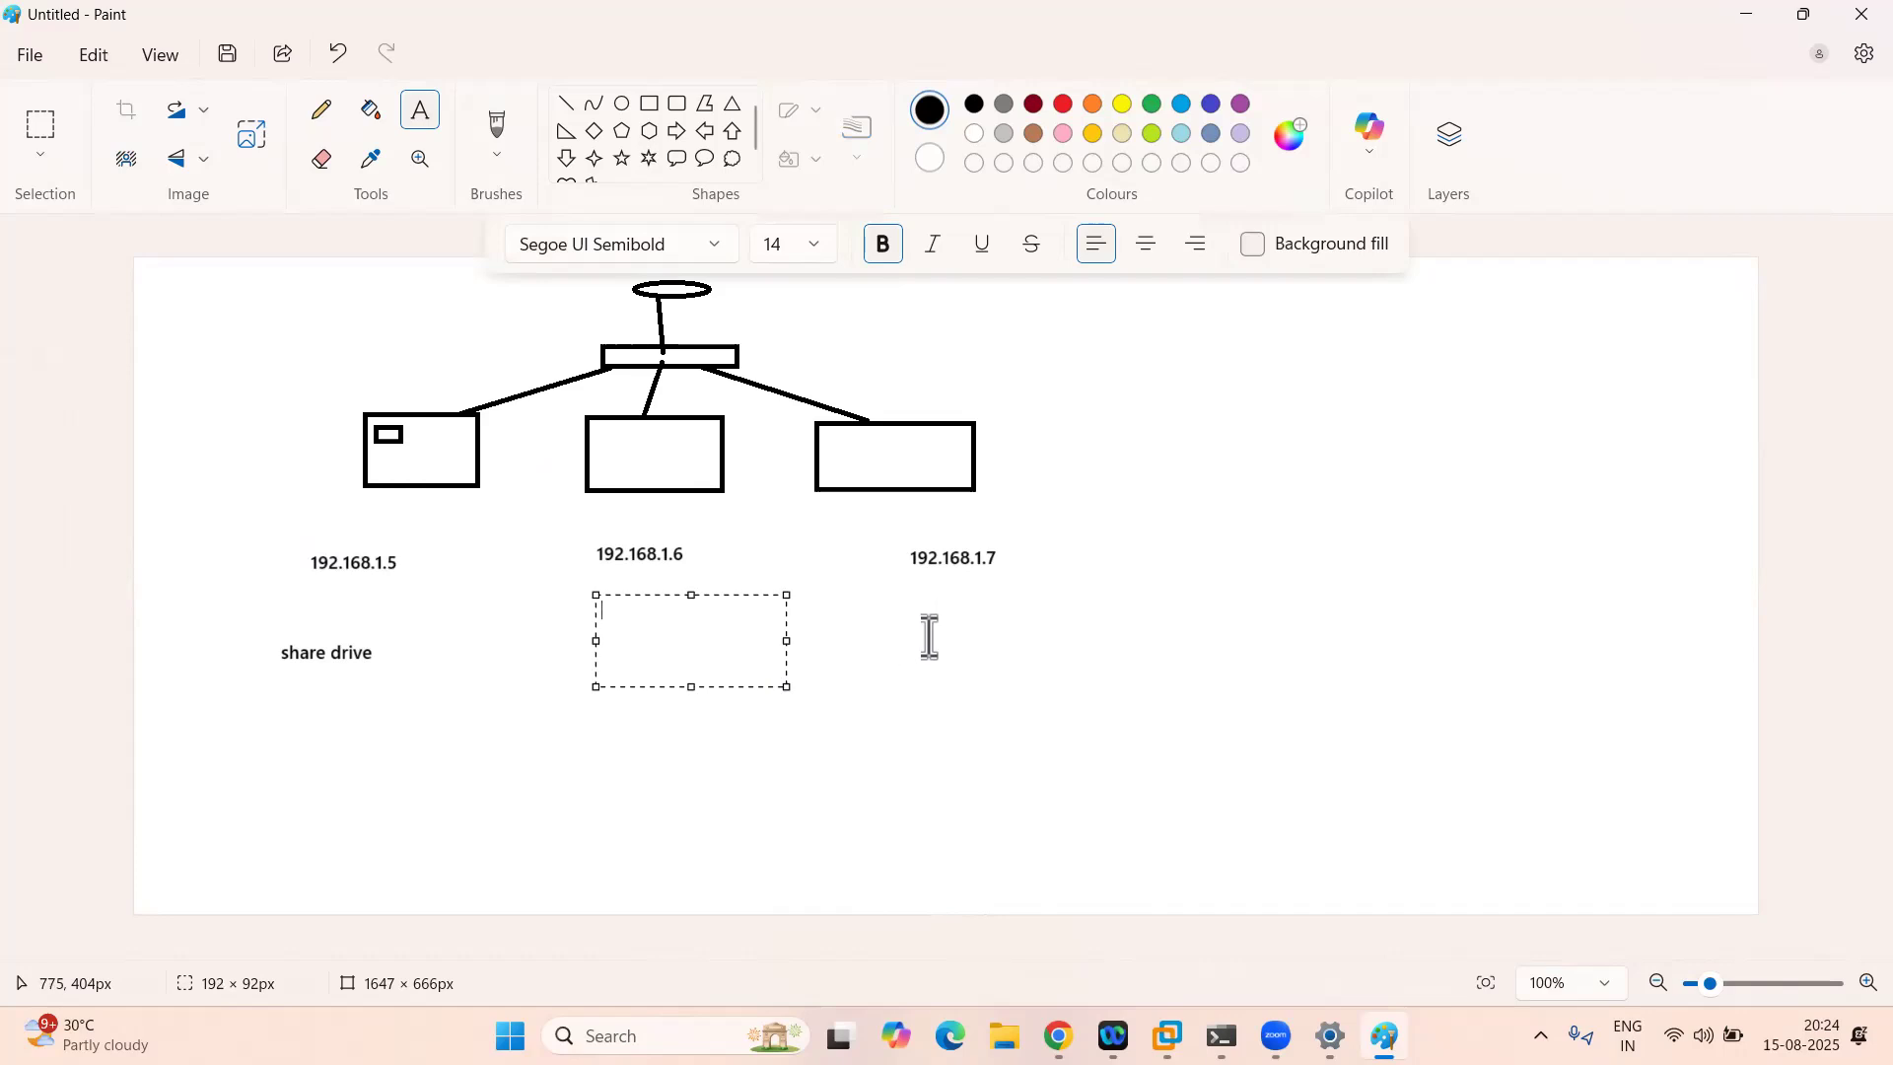
left_click_drag(928, 631, 1121, 679)
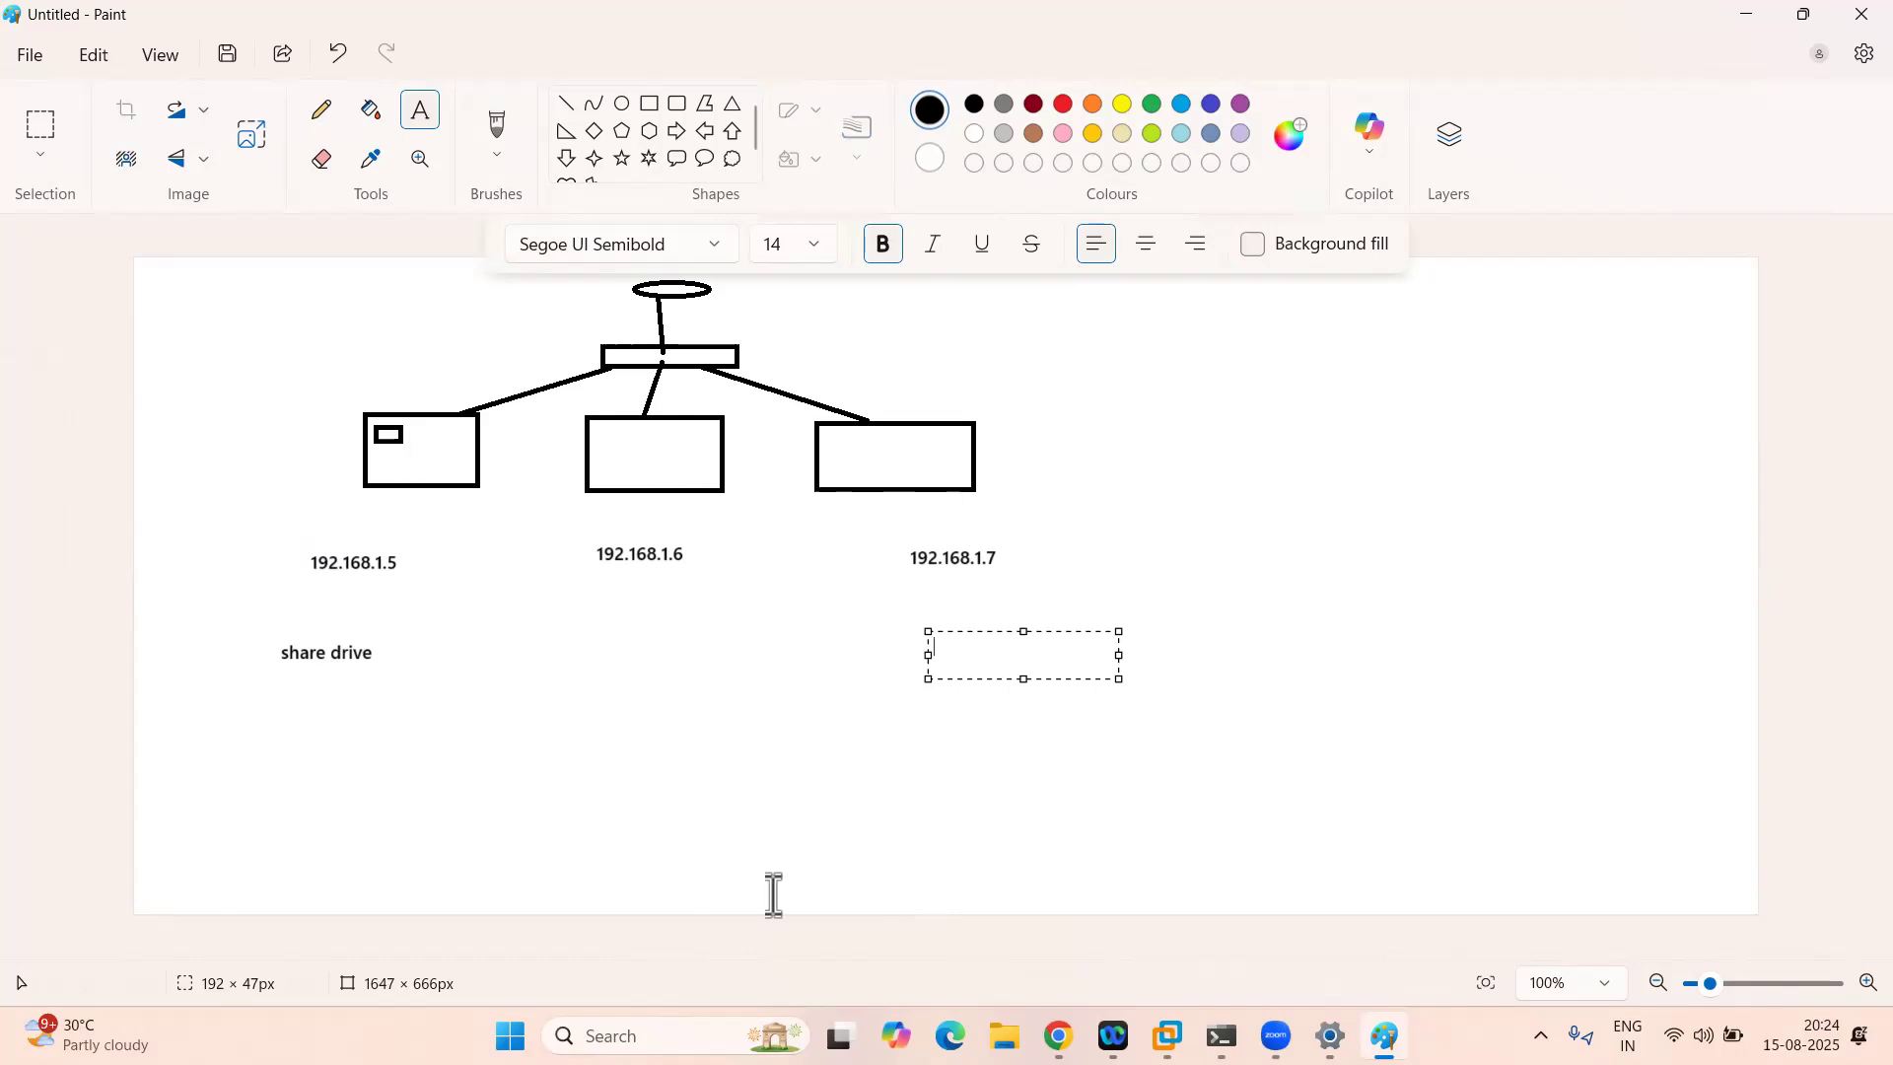
key("super+r")
Step: Try opening \\192.168.1.65\Documents from Run and dismiss the not-found error
type("\\\\")
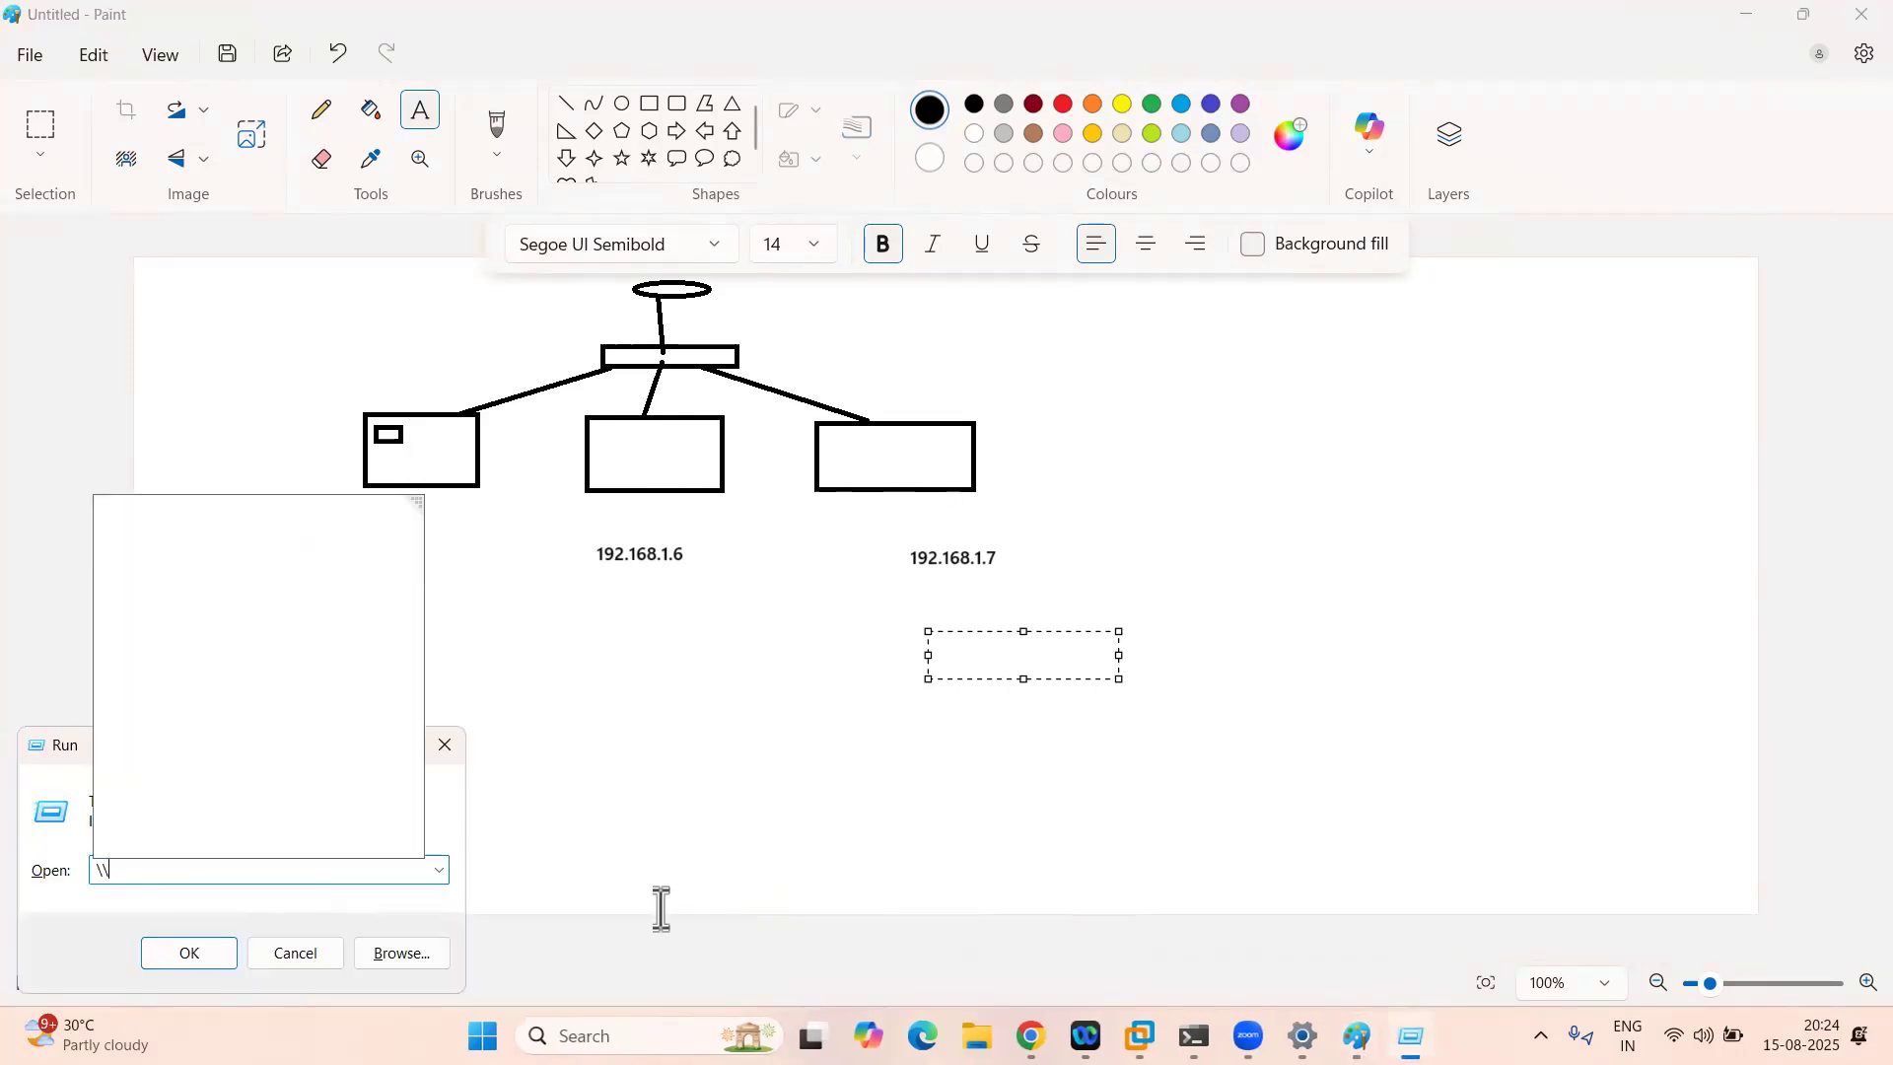
key("Down")
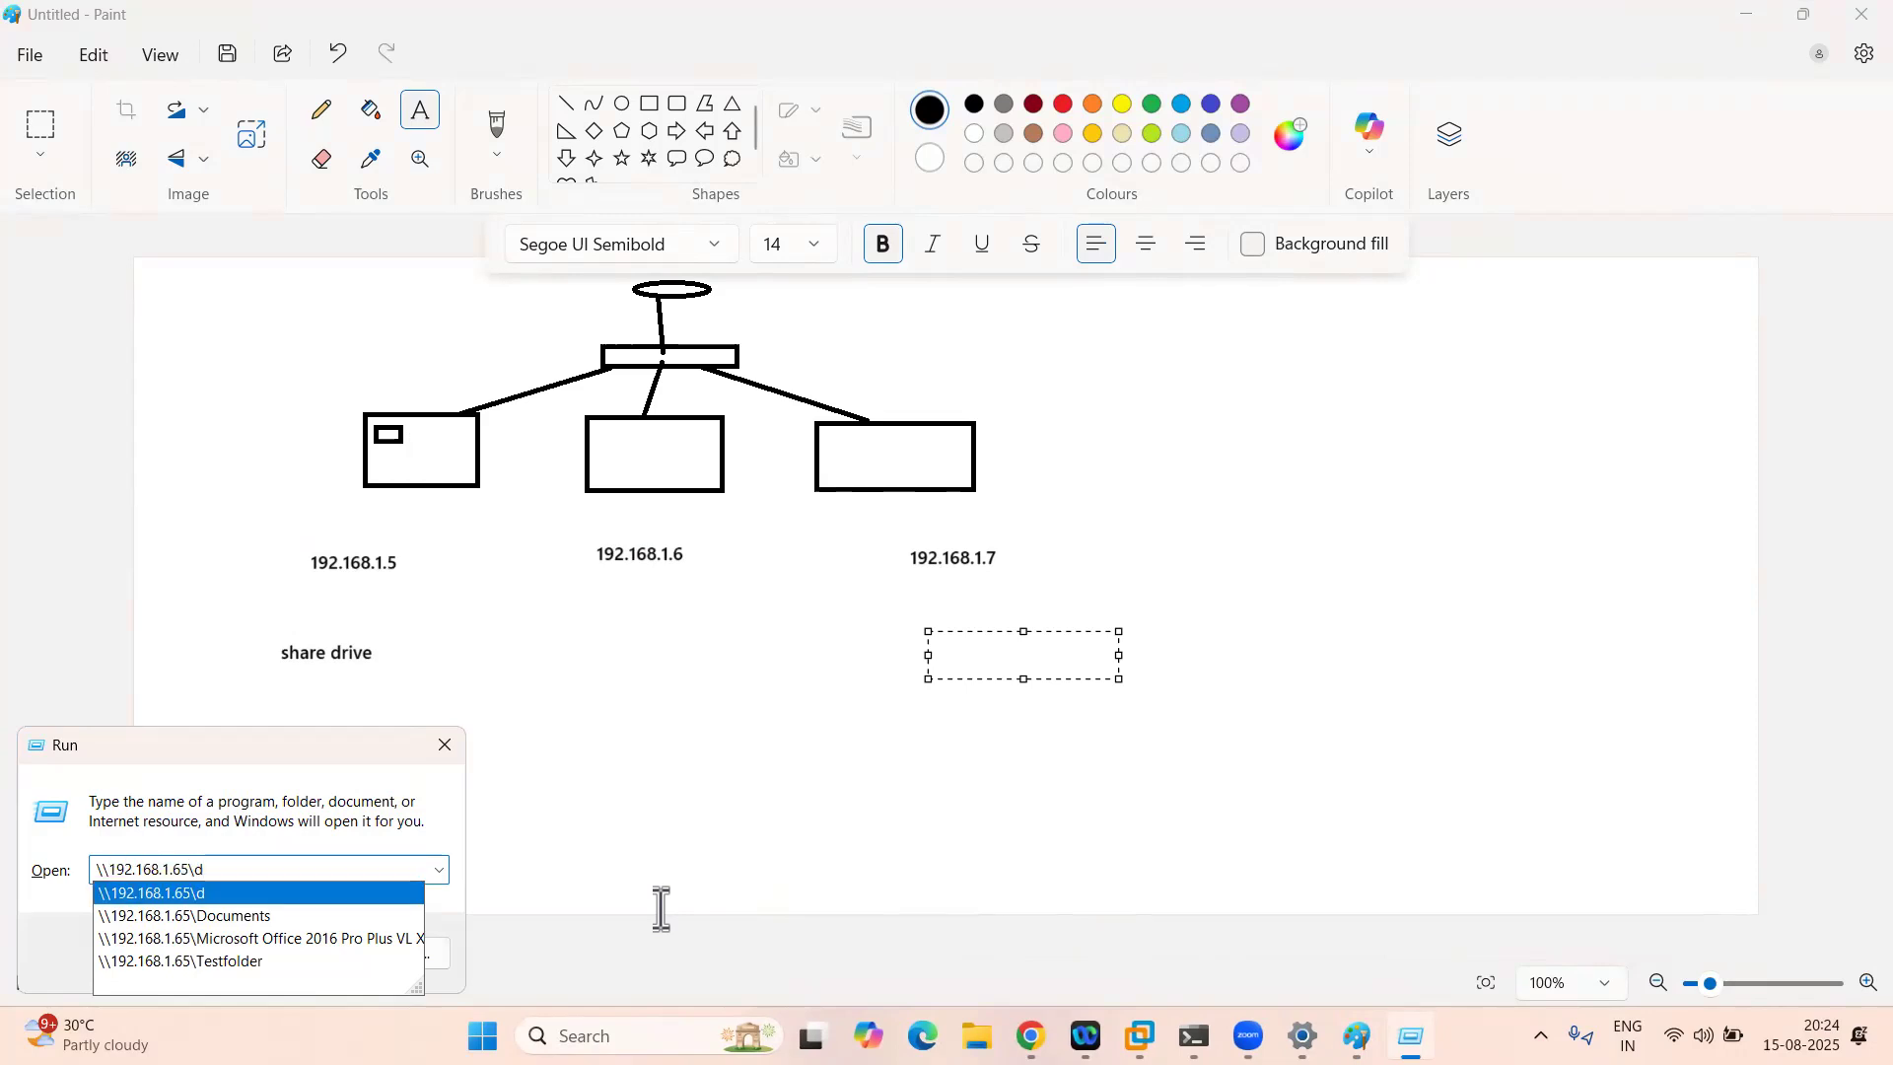
key("Down")
key("Return")
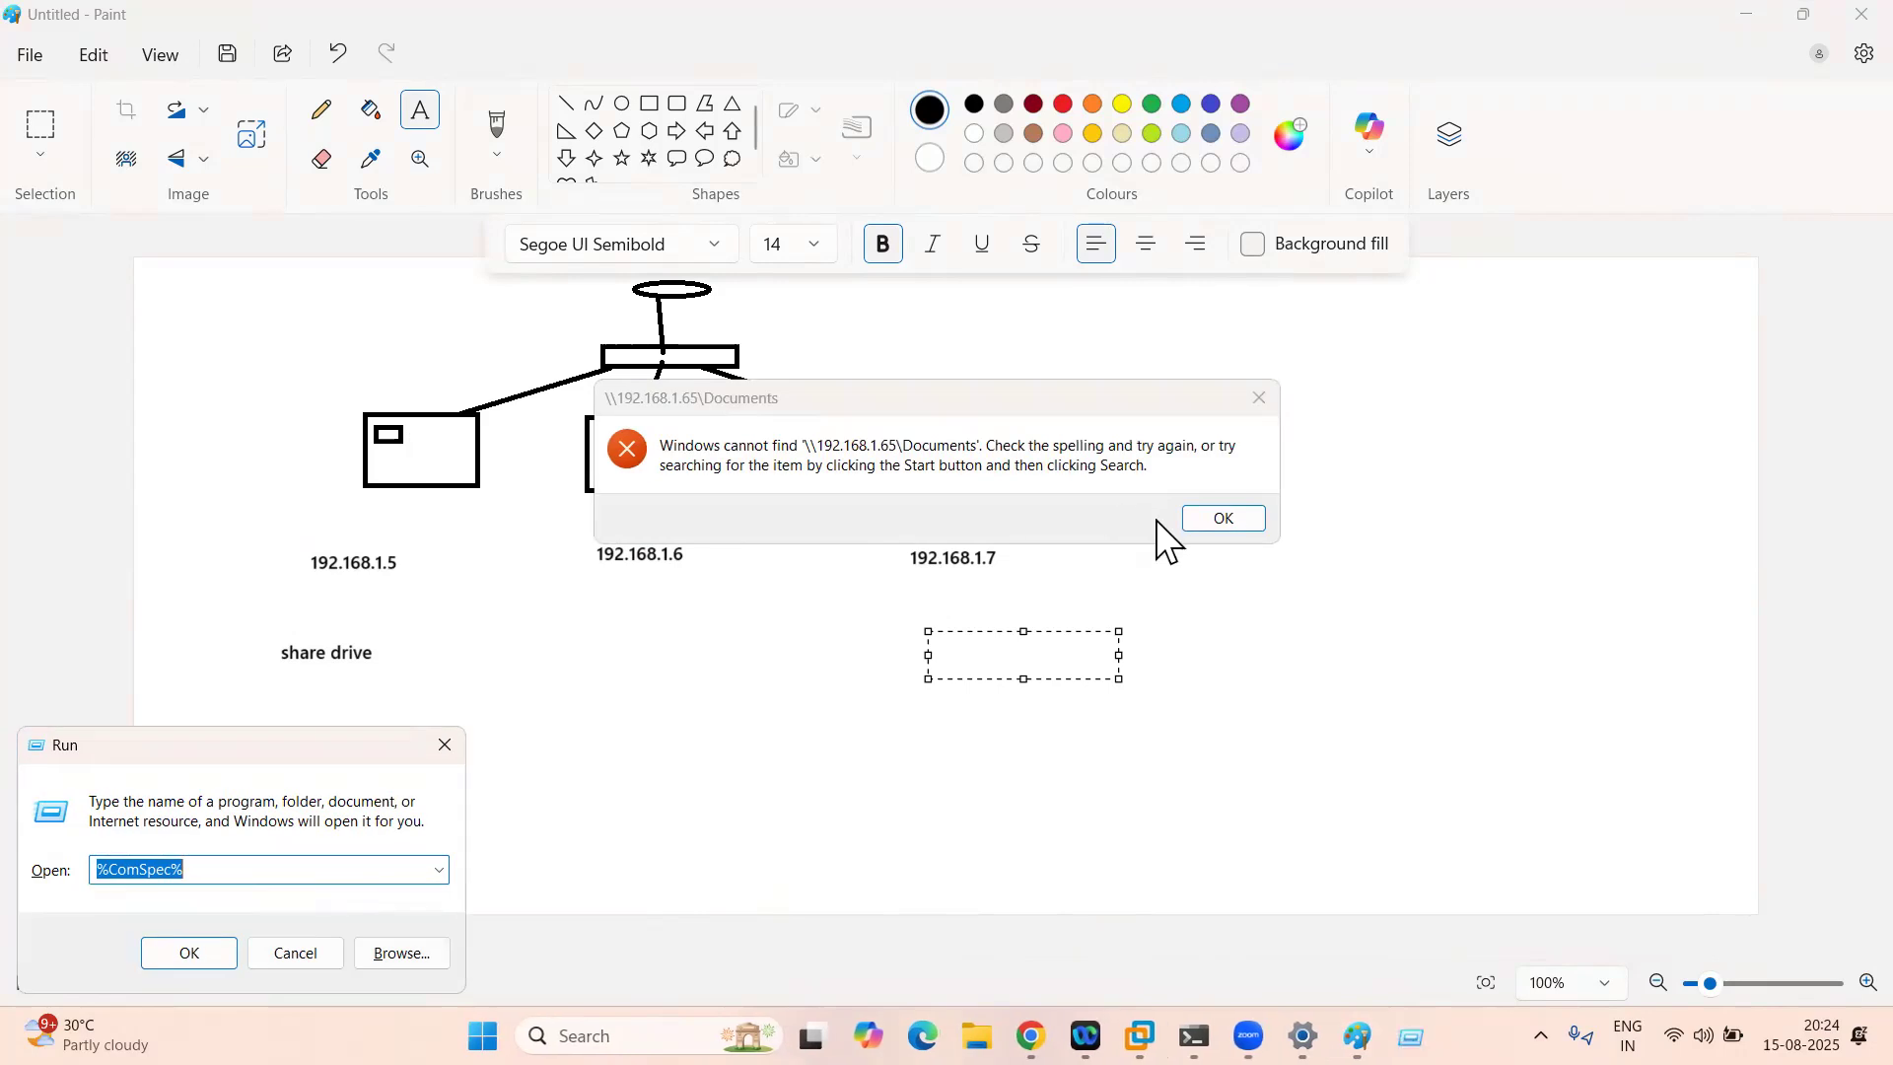
left_click(1225, 533)
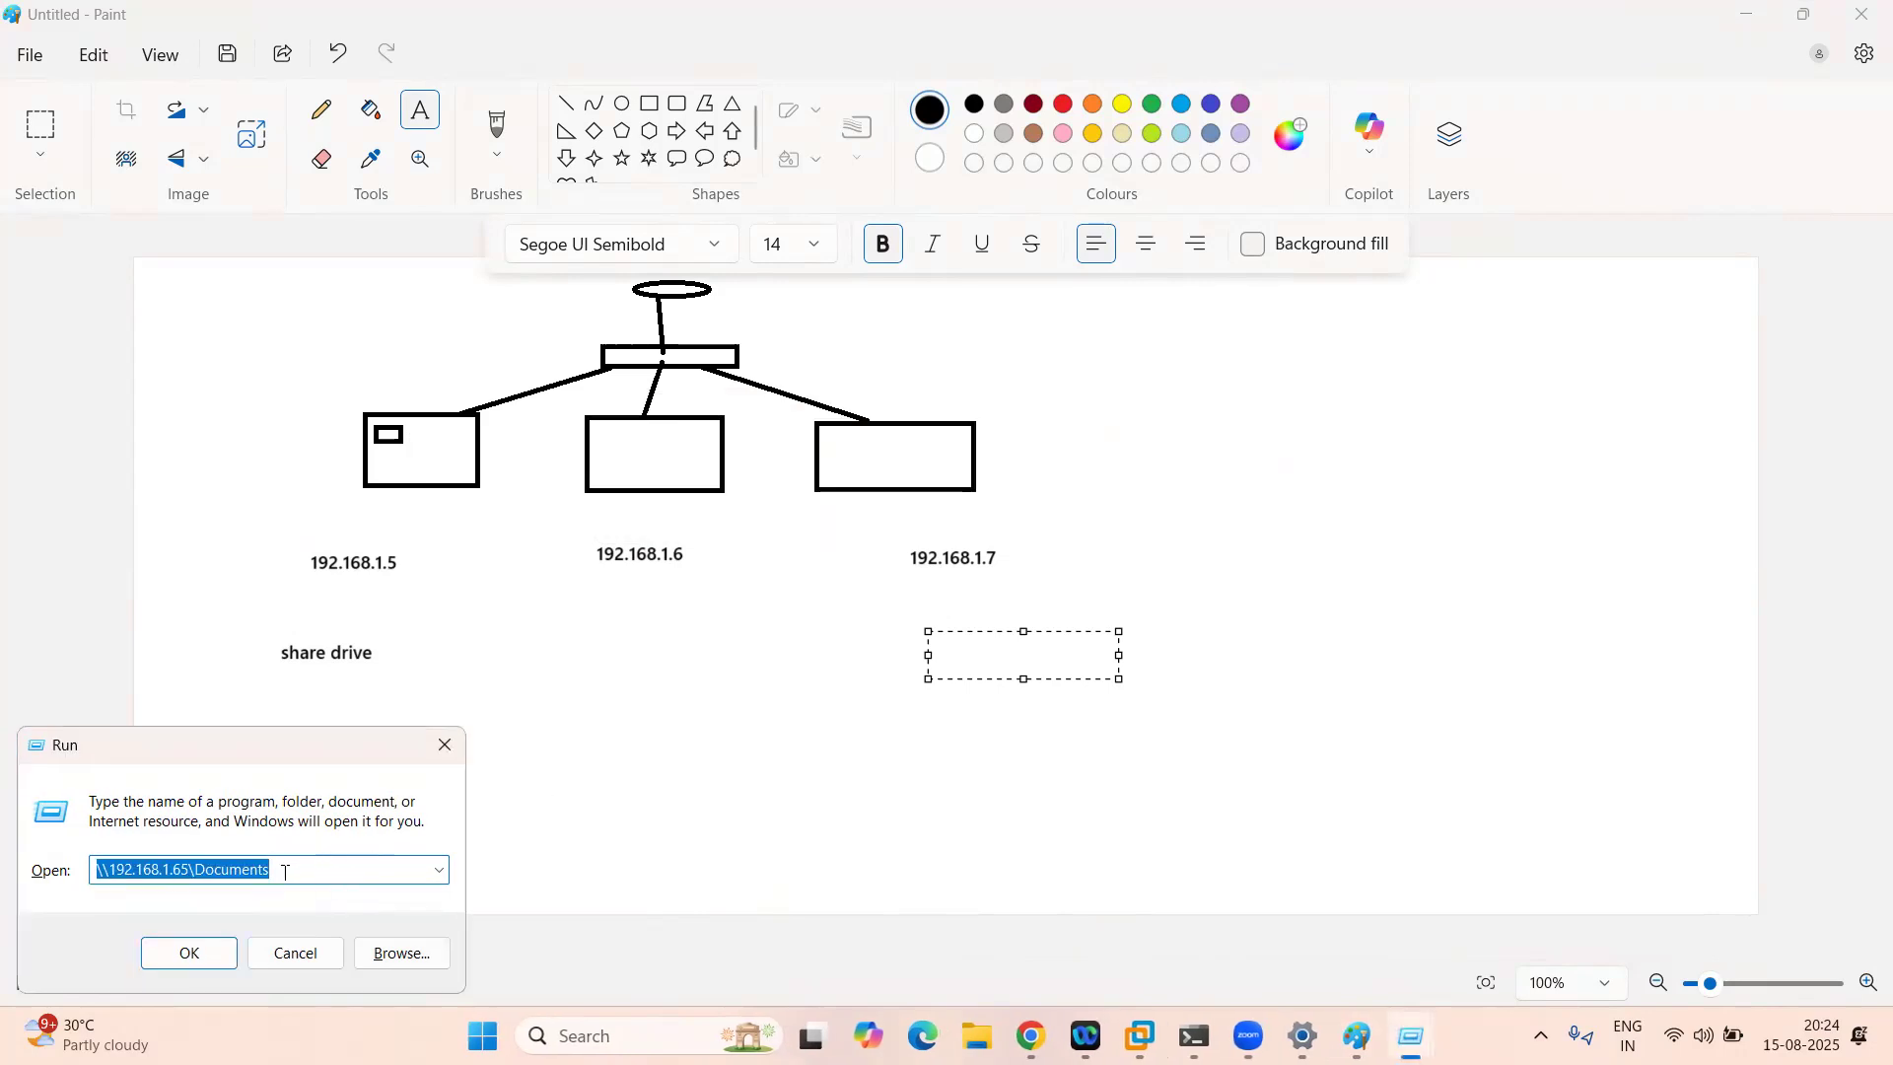
Step: Trim the path back to the server address, return to Paint, and launch File Explorer
left_click(159, 871)
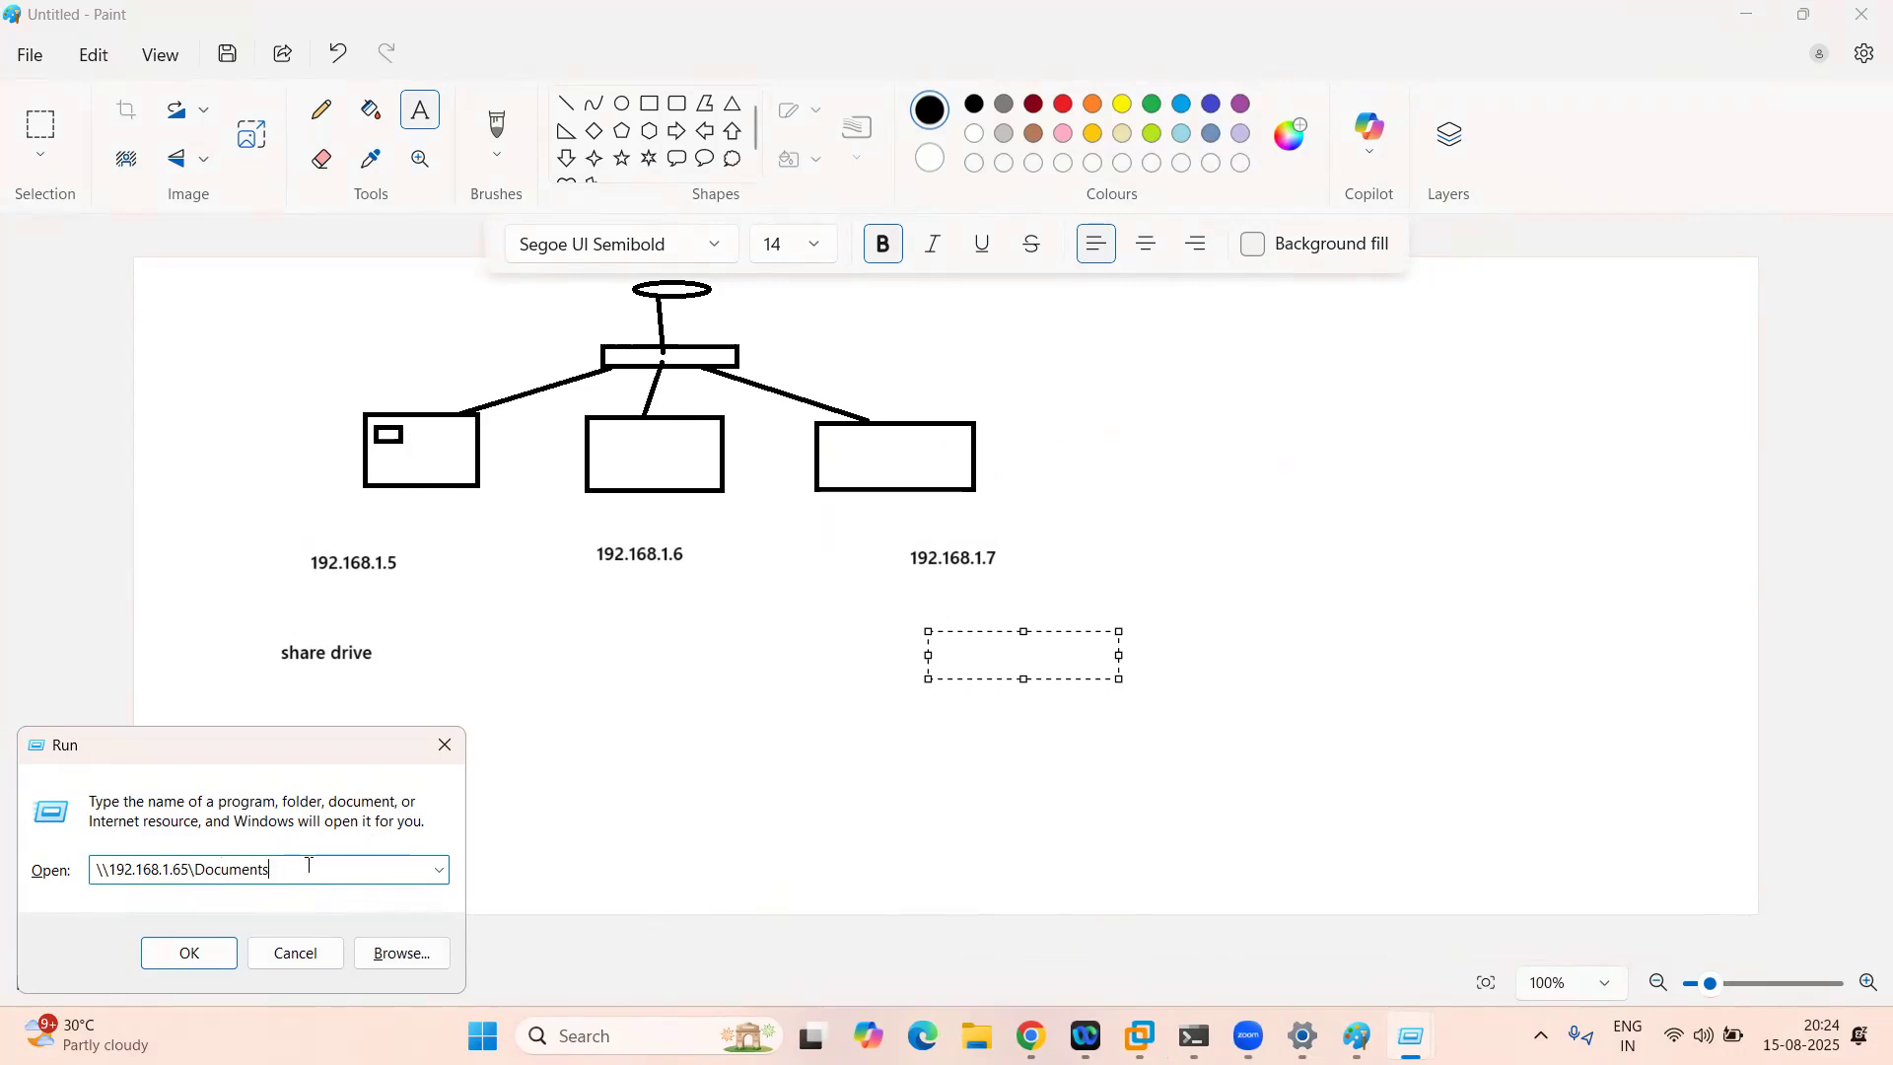
key("BackSpace")
key("BackSpace")
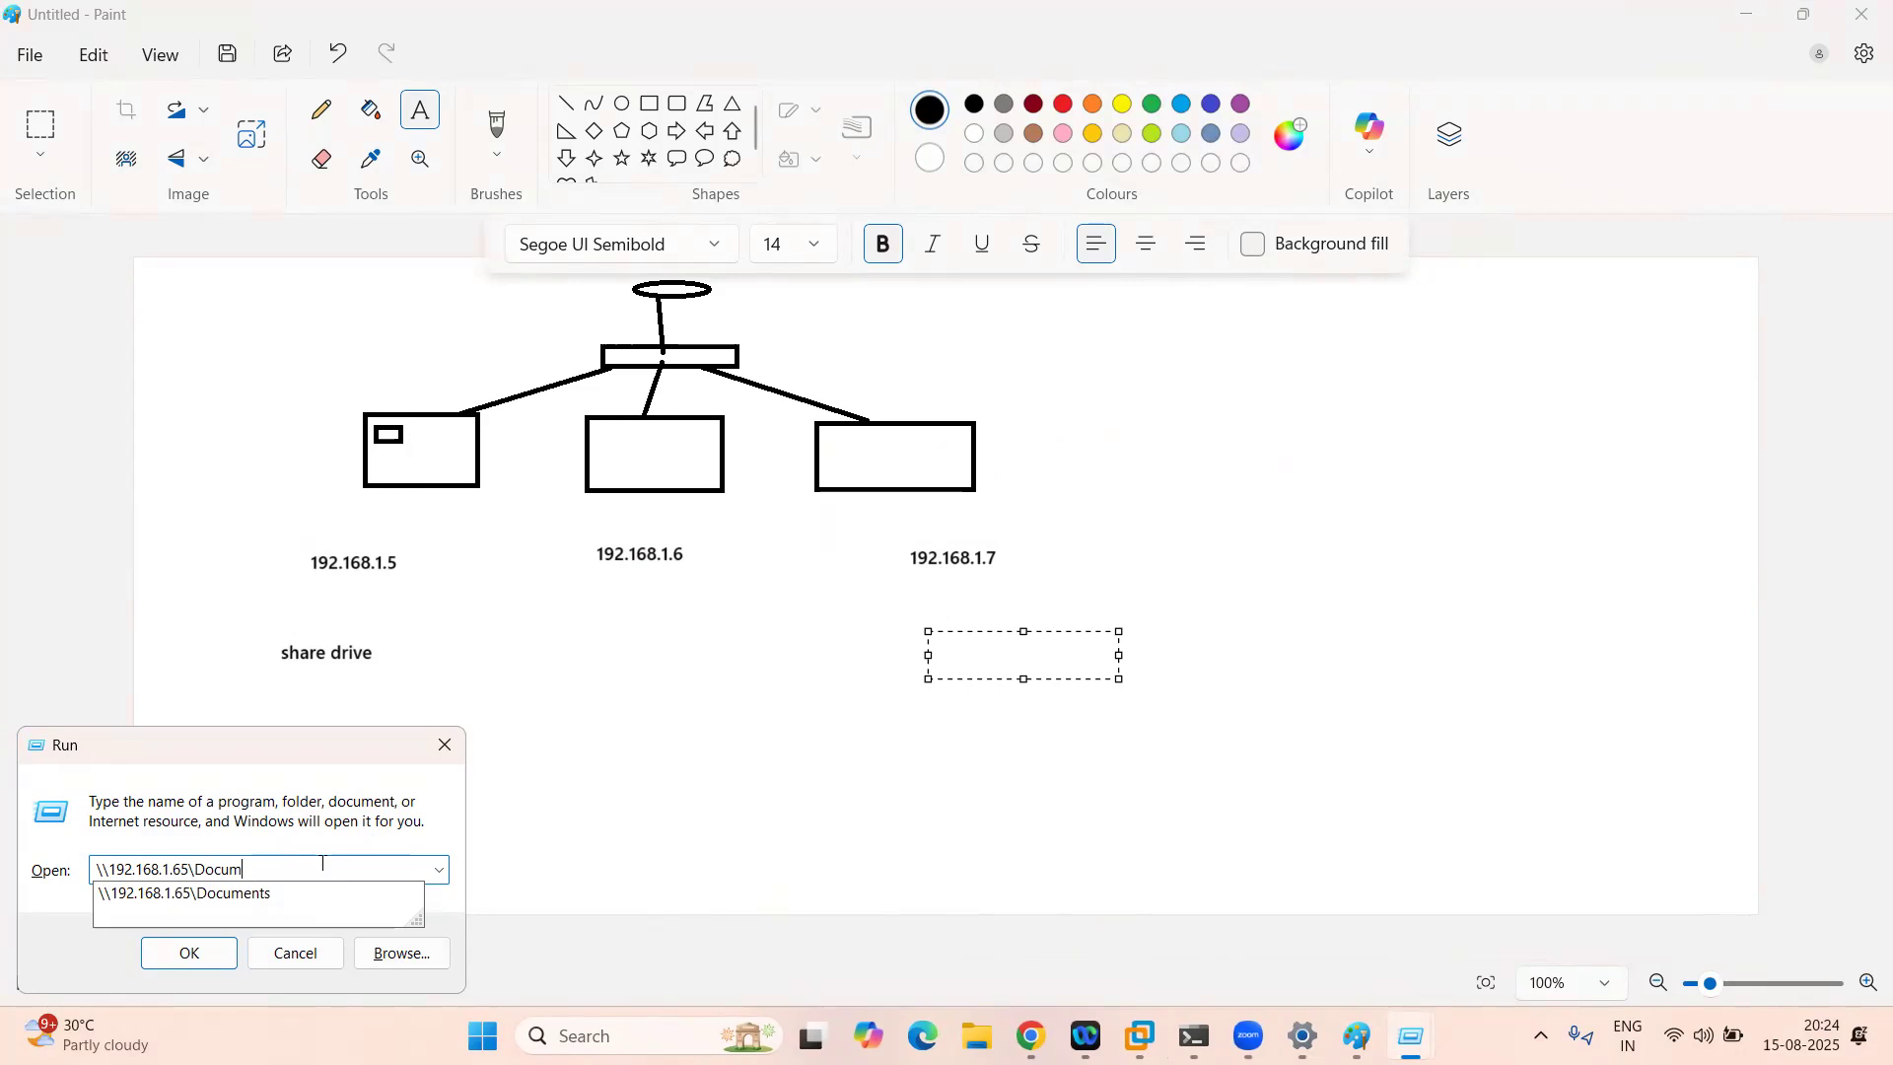
key("BackSpace")
key("BackSpace")
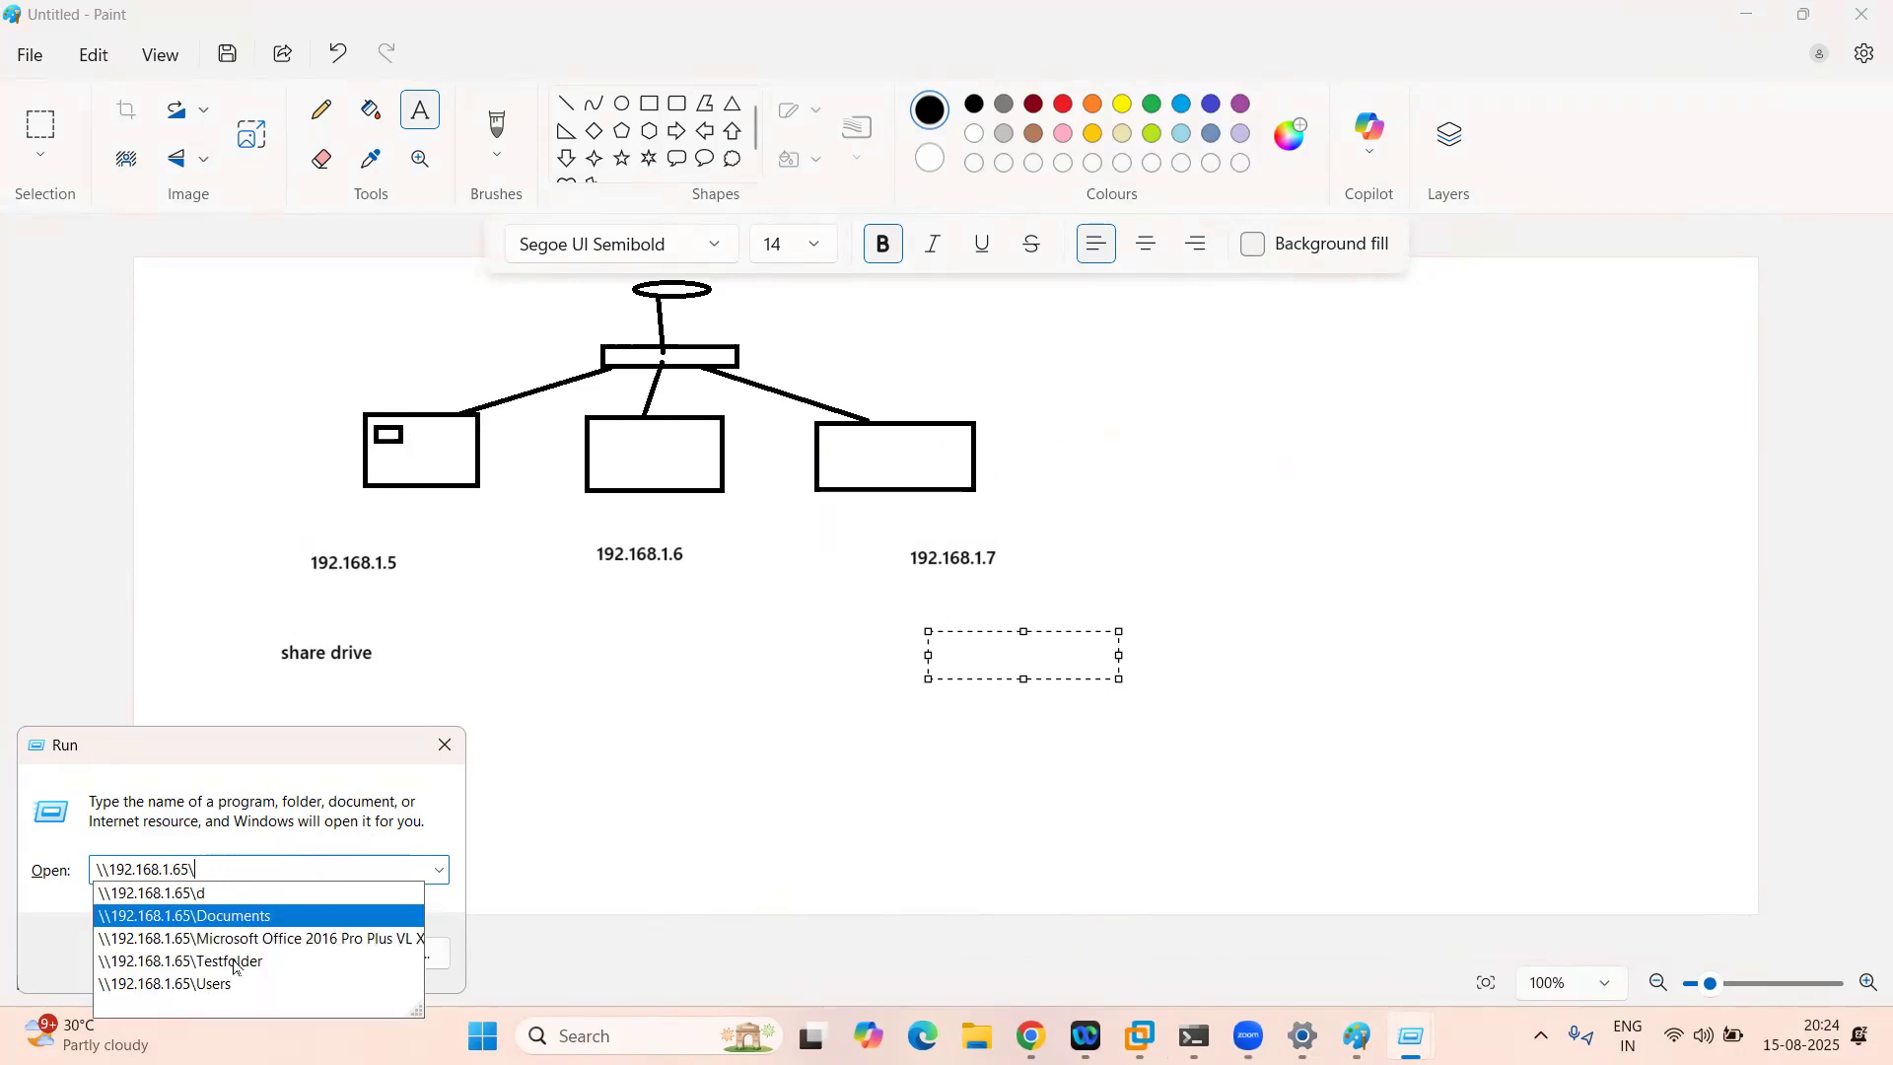
left_click(636, 774)
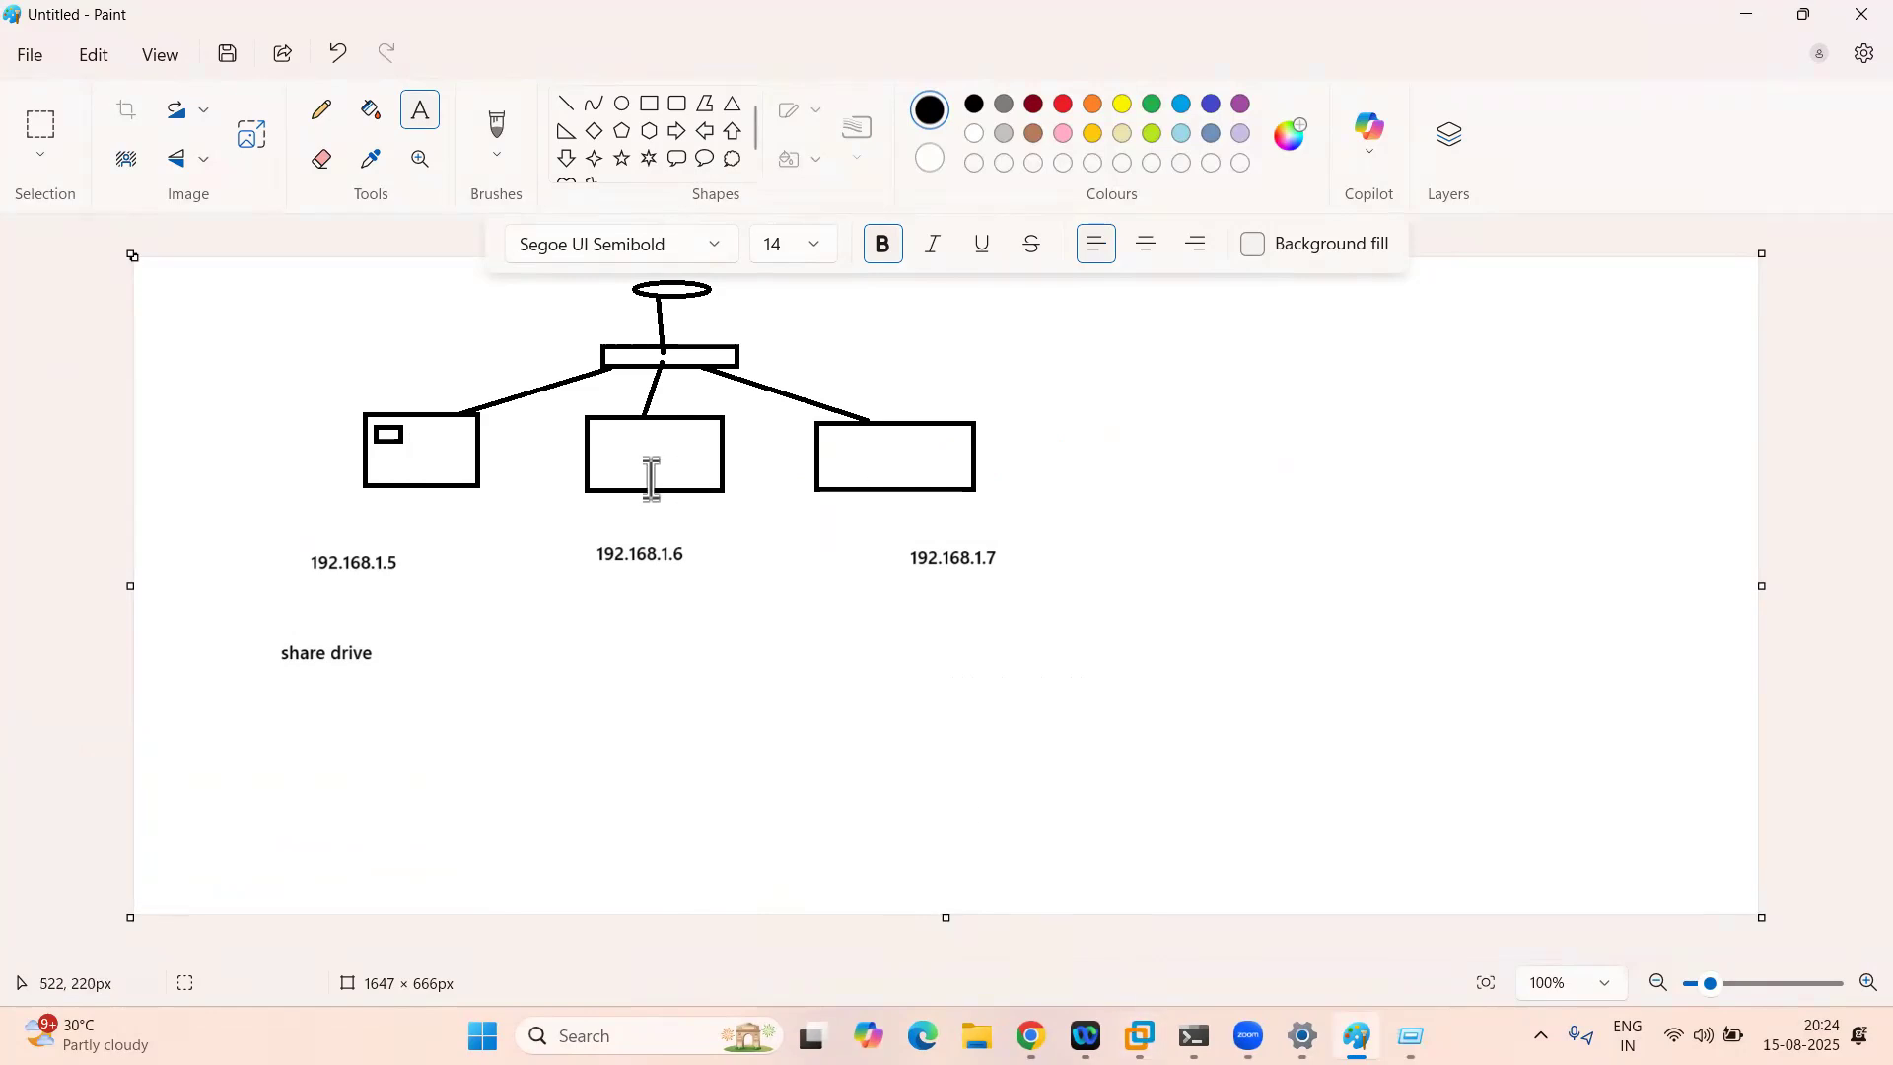
left_click(976, 1036)
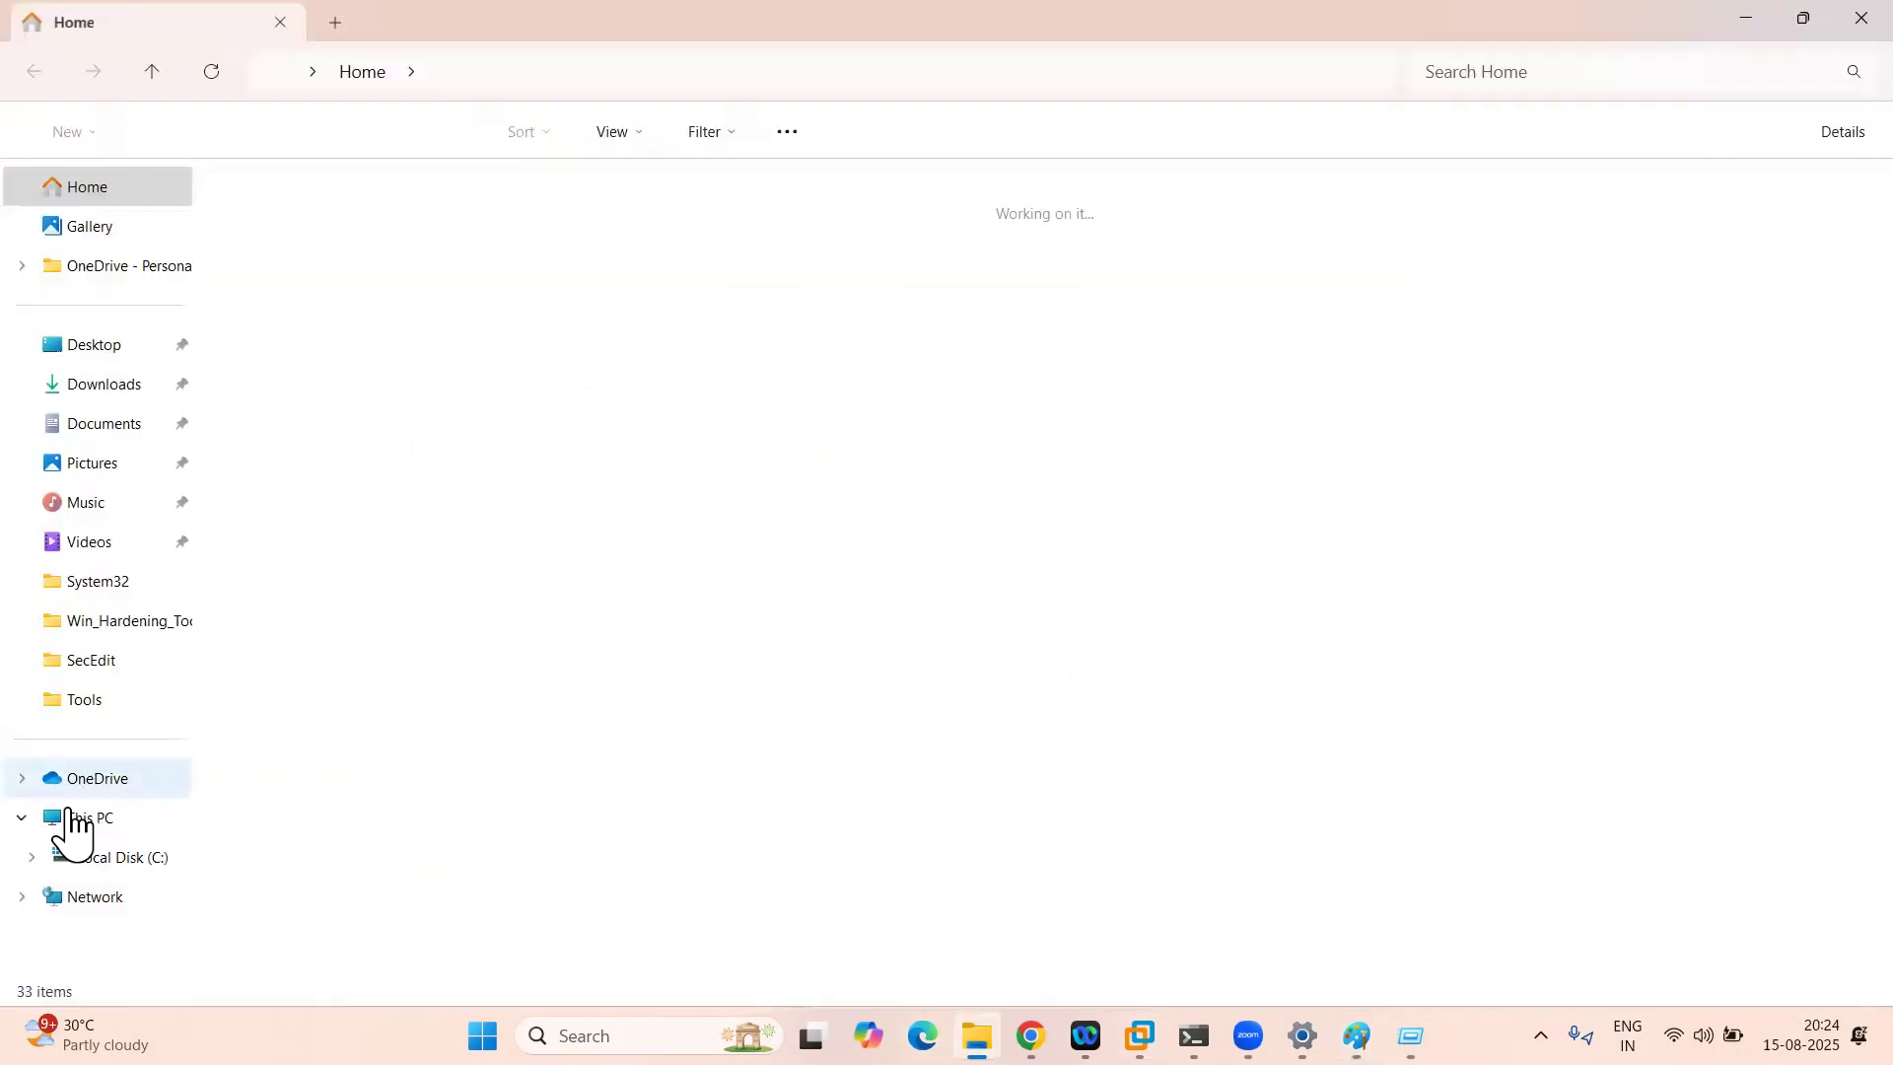
Step: Open Map network drive from the Network entry in File Explorer's navigation pane
left_click(72, 820)
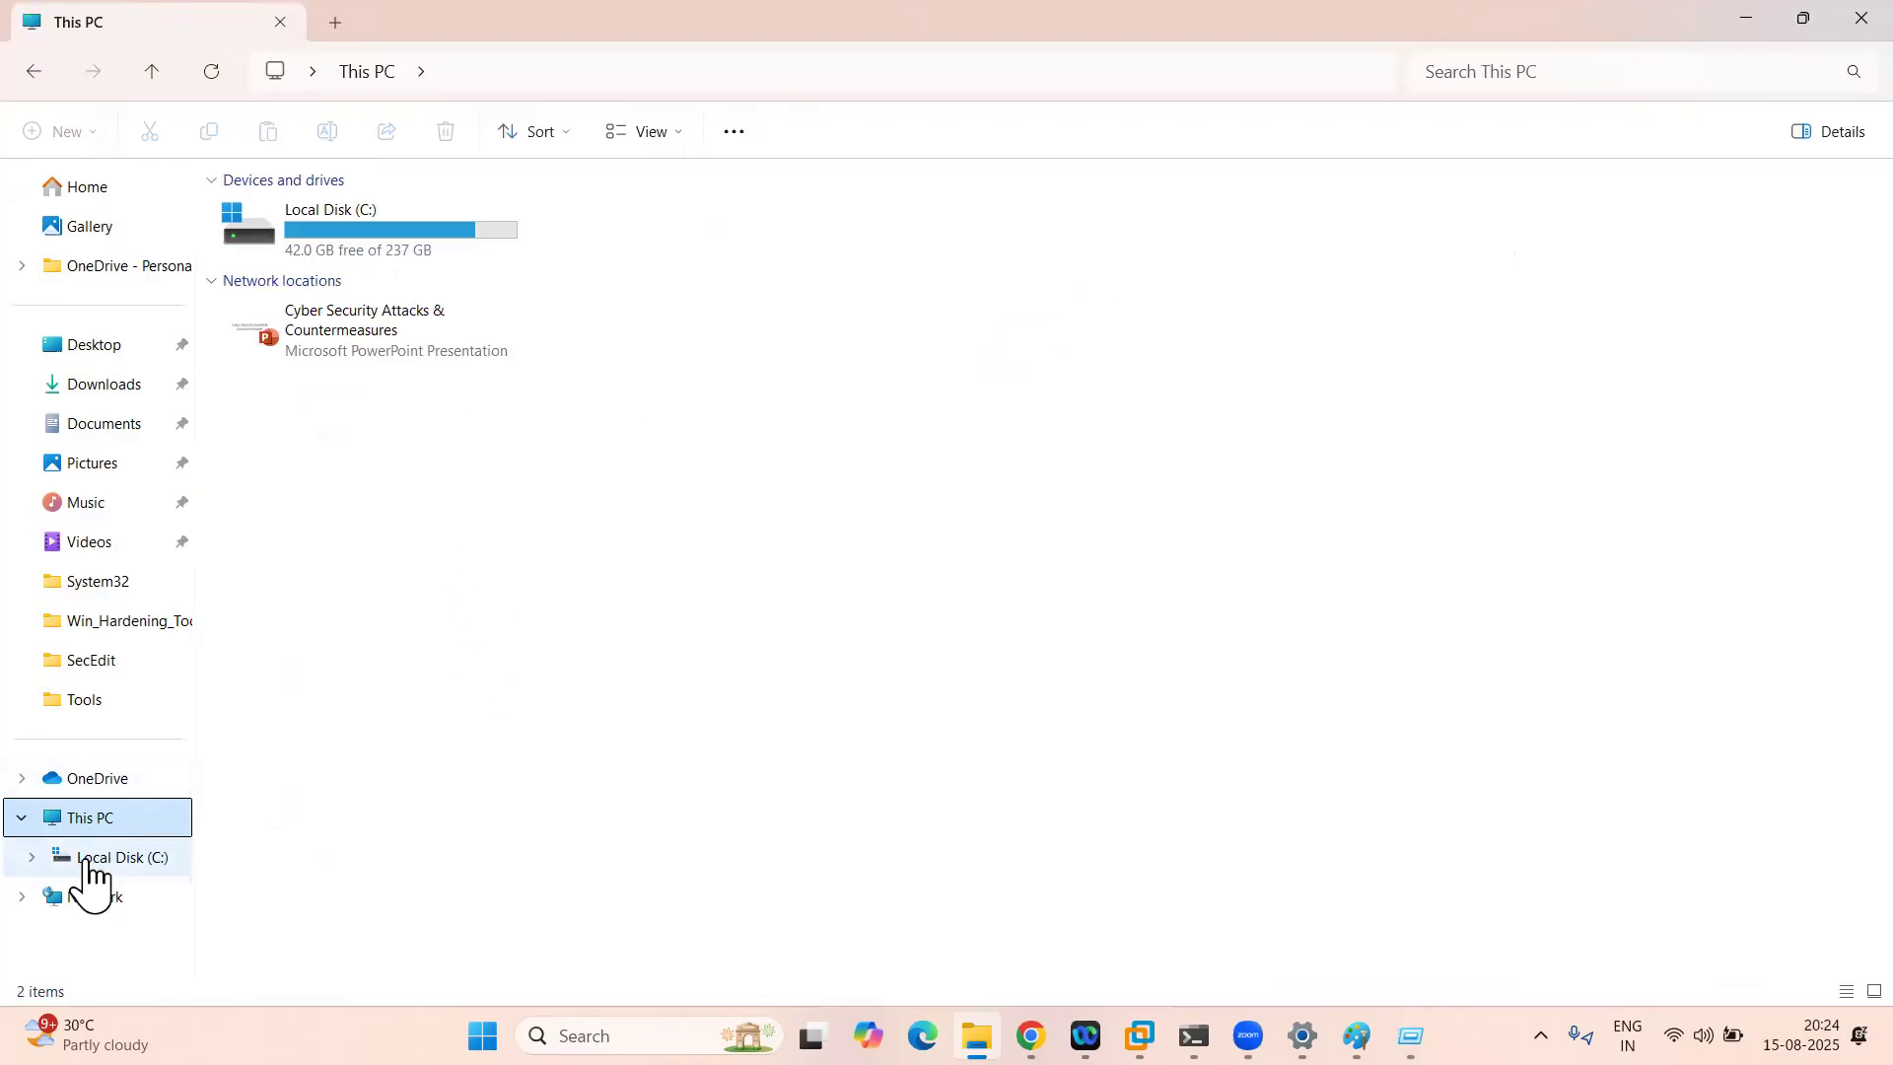
left_click(81, 905)
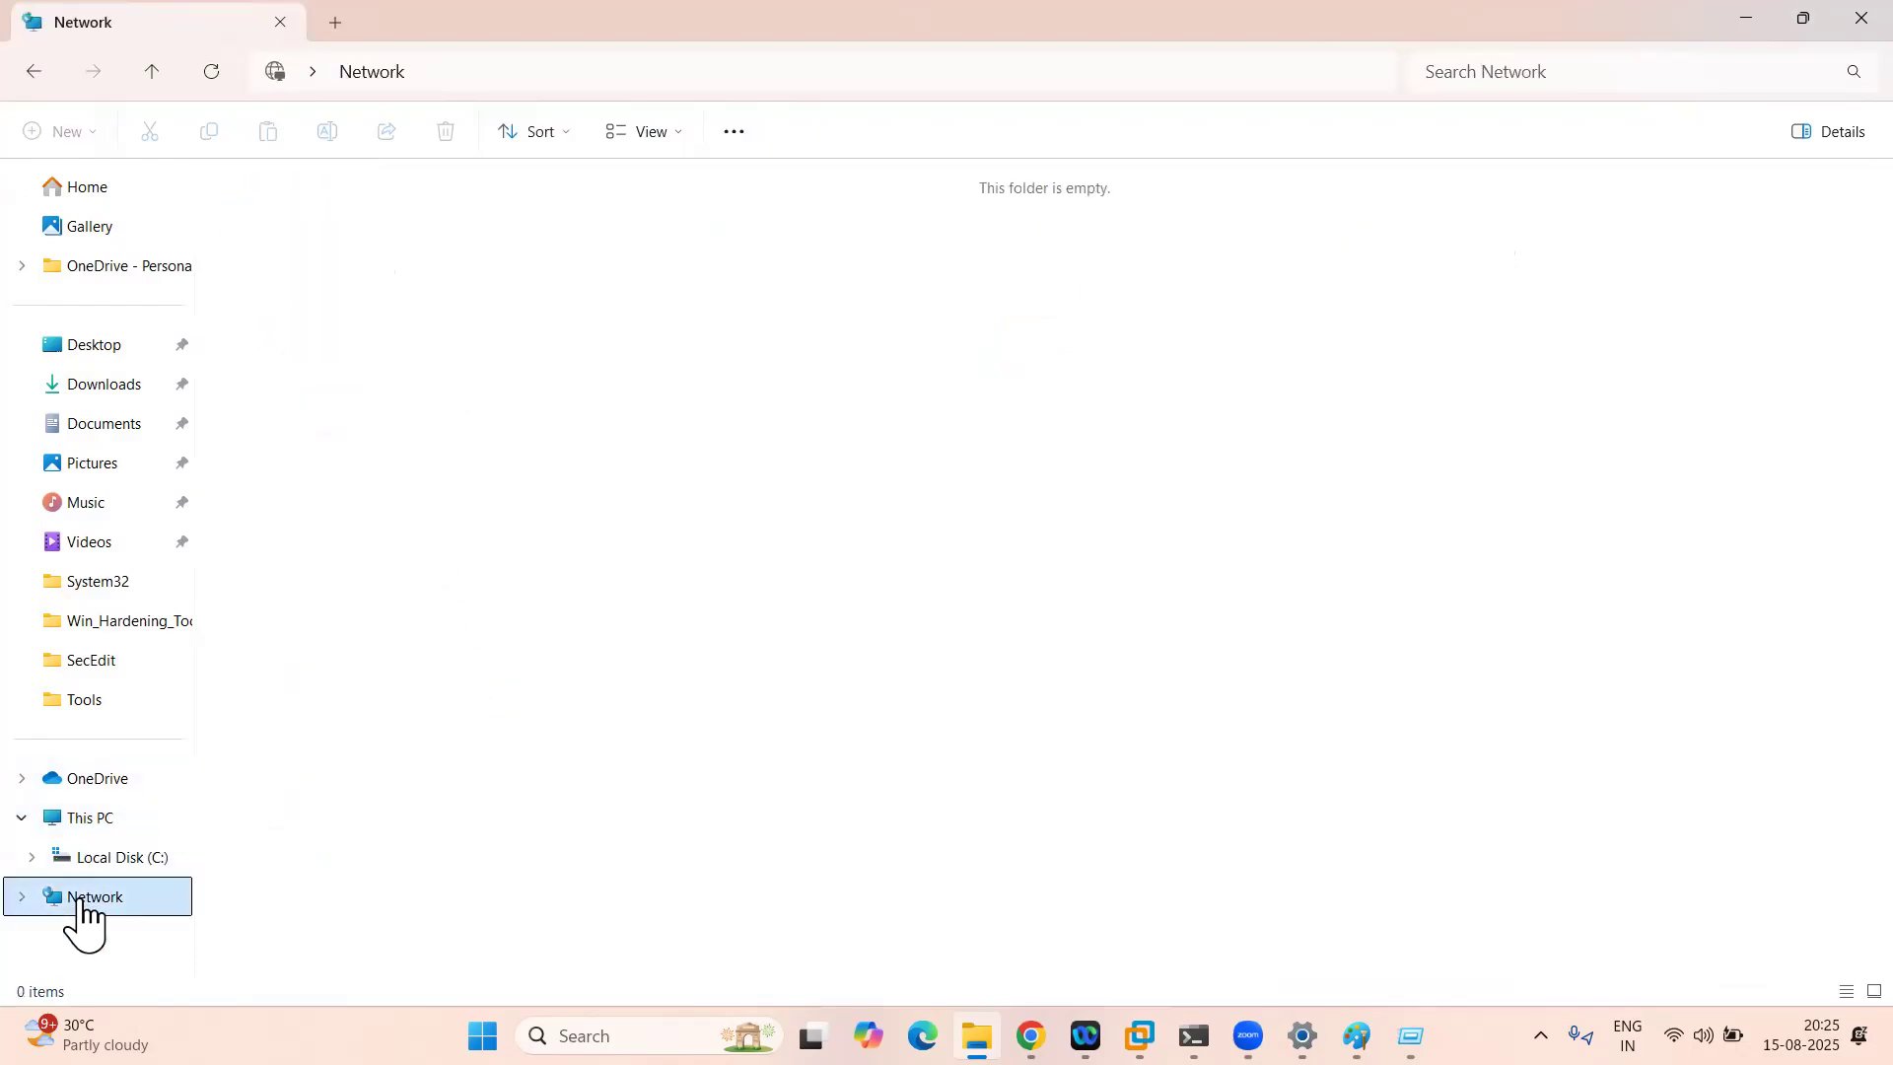
right_click(81, 905)
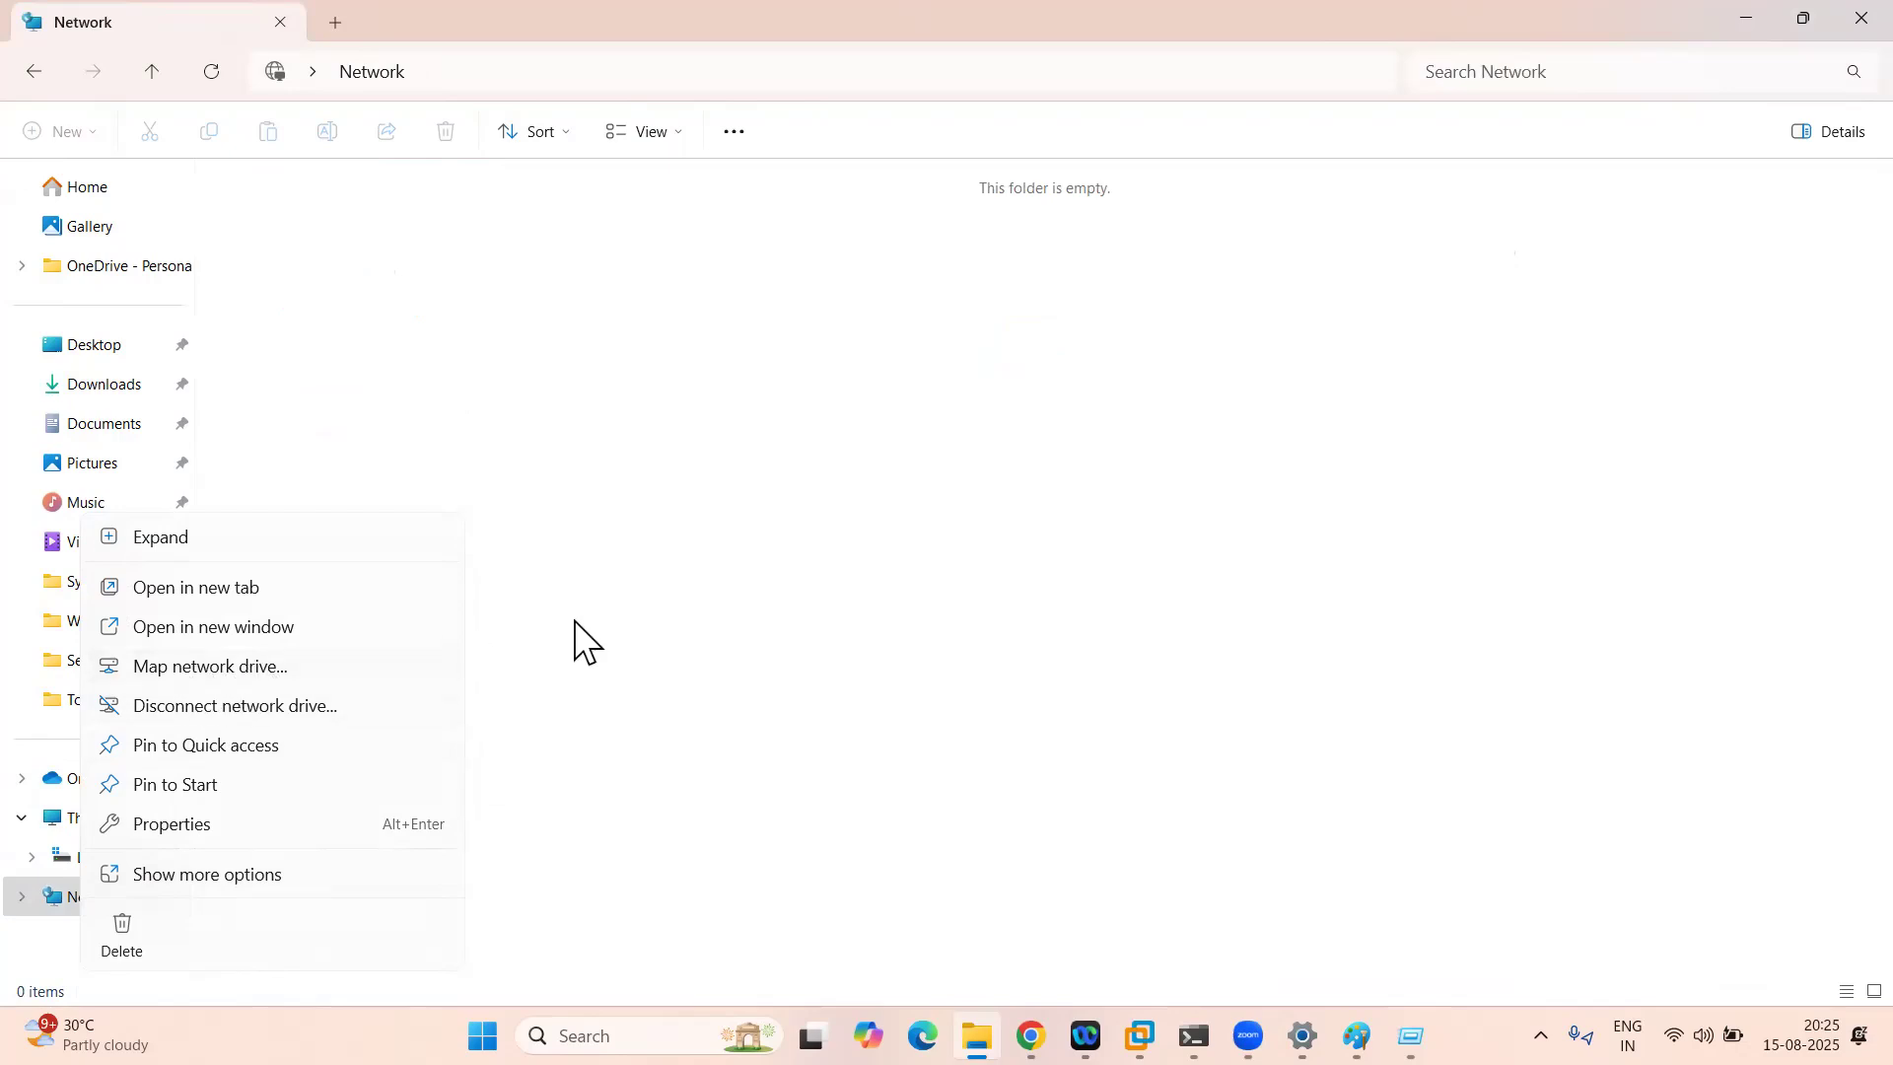
key("Escape")
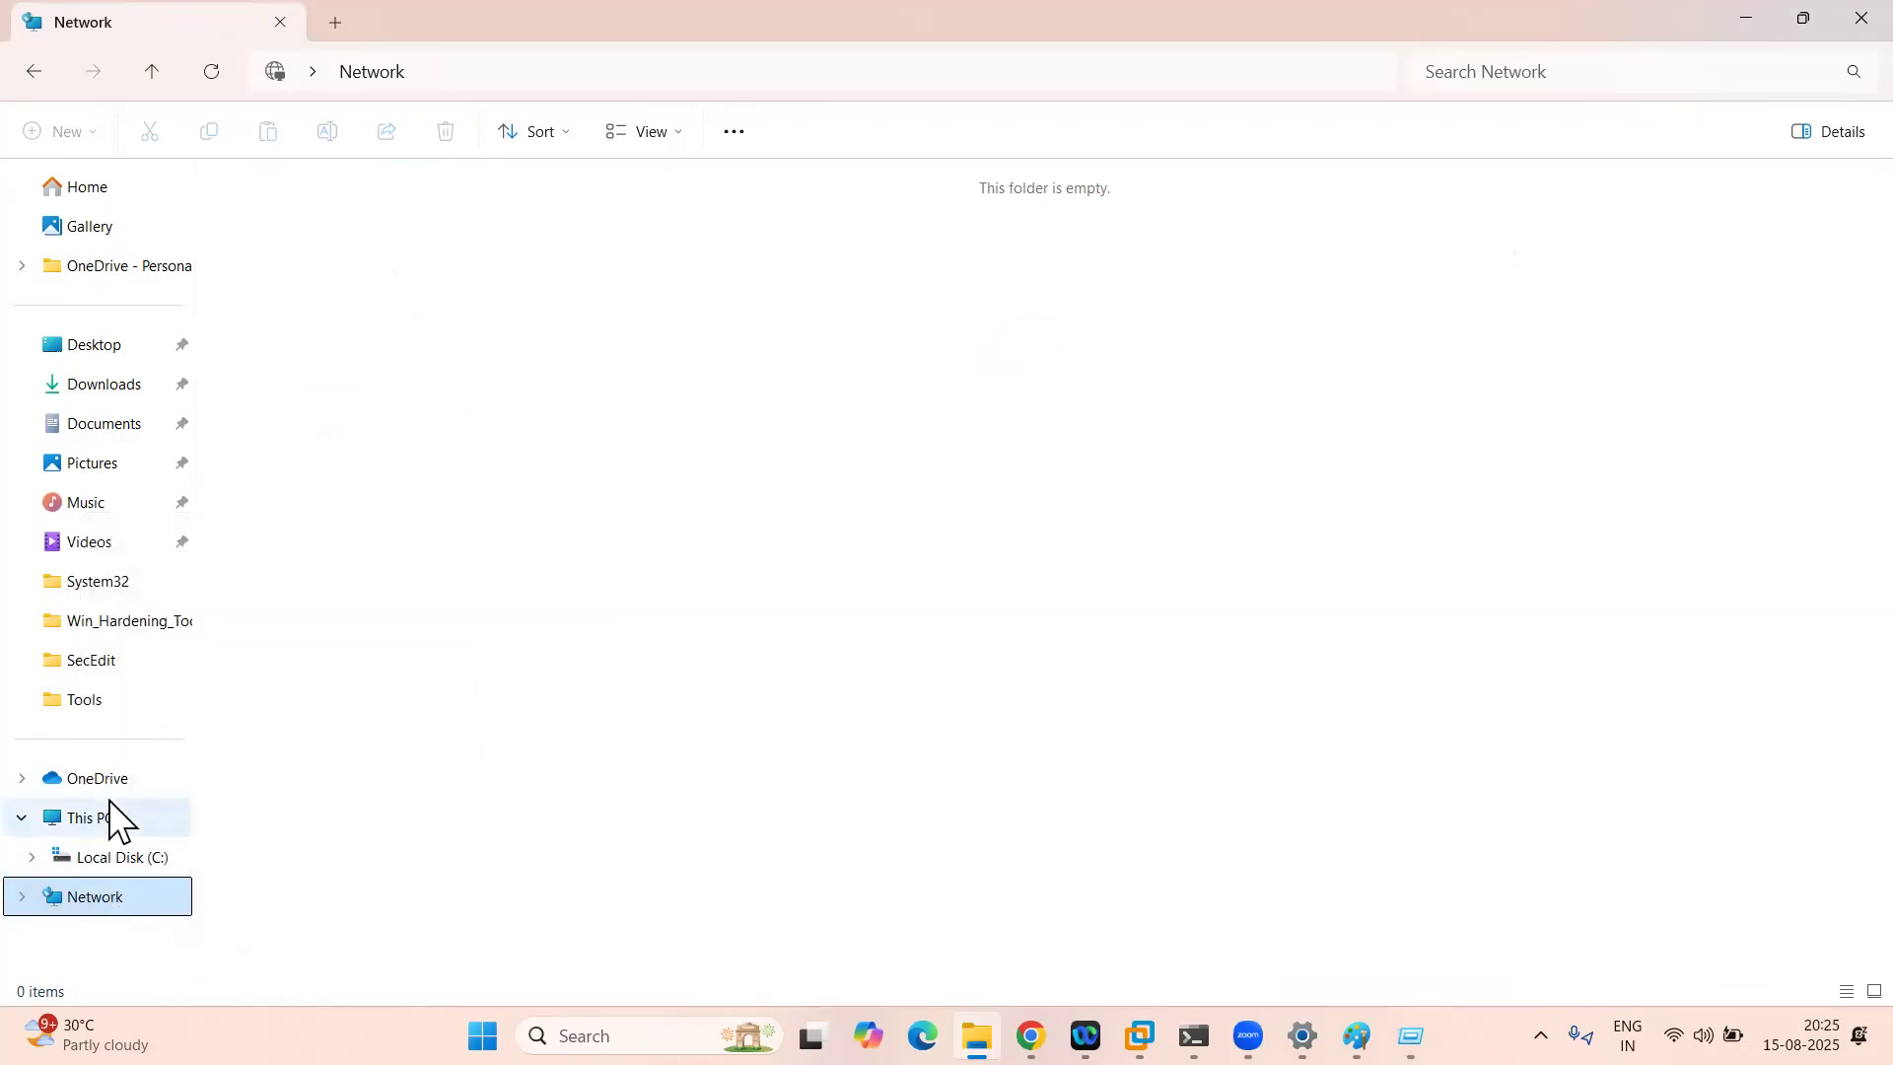
left_click(109, 819)
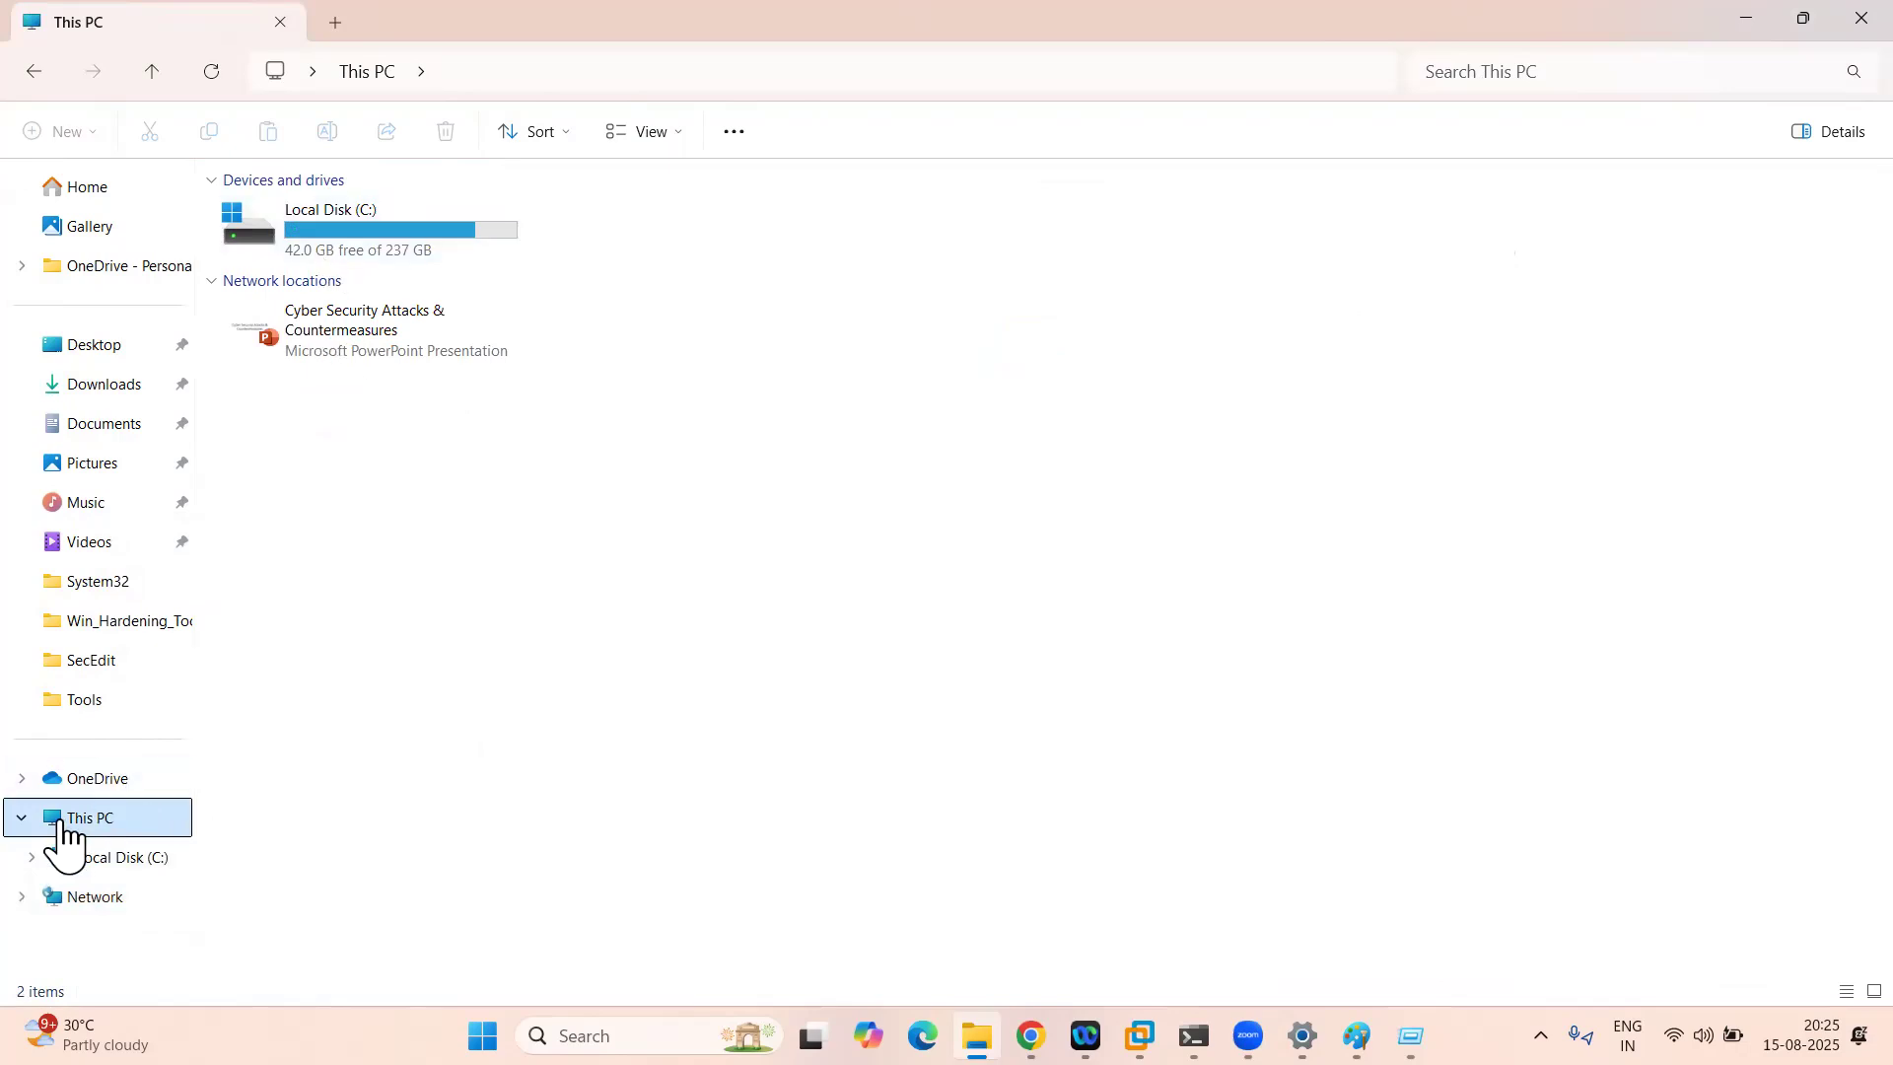
left_click(84, 902)
right_click(83, 902)
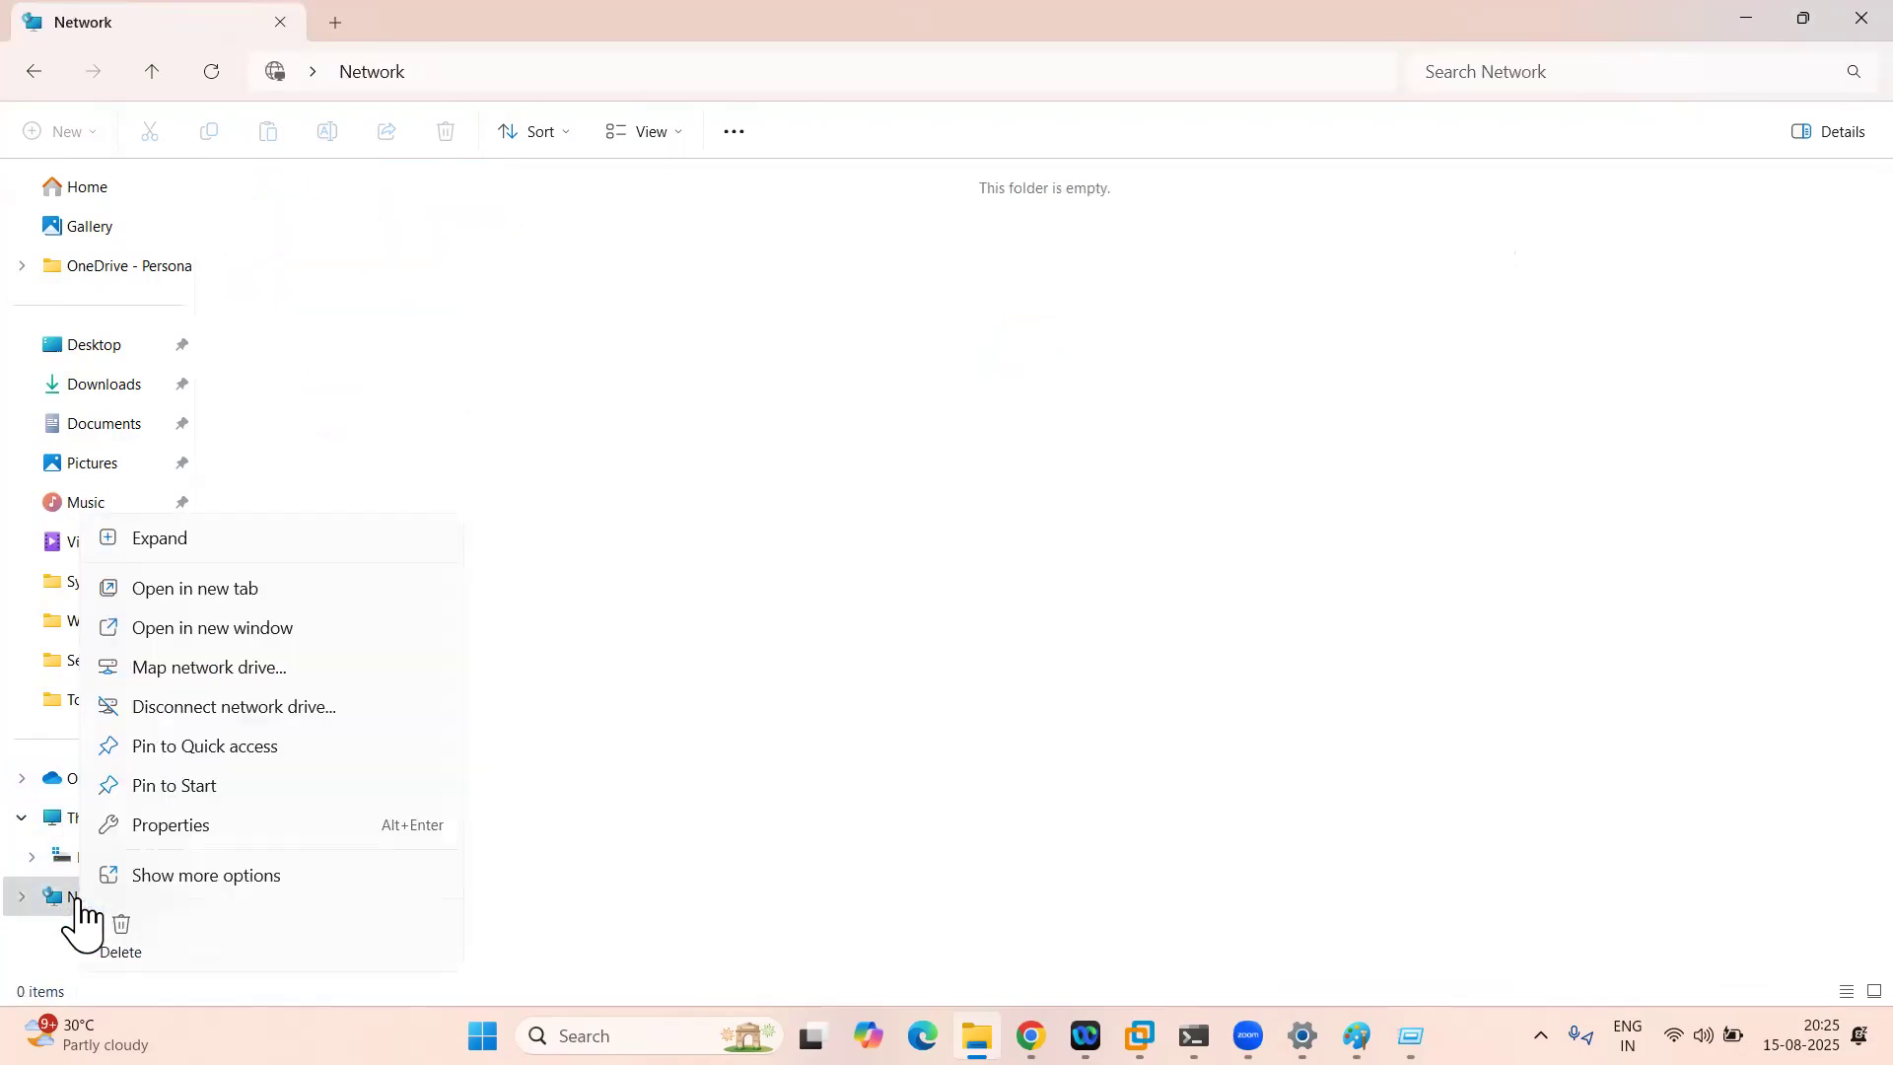
left_click(229, 667)
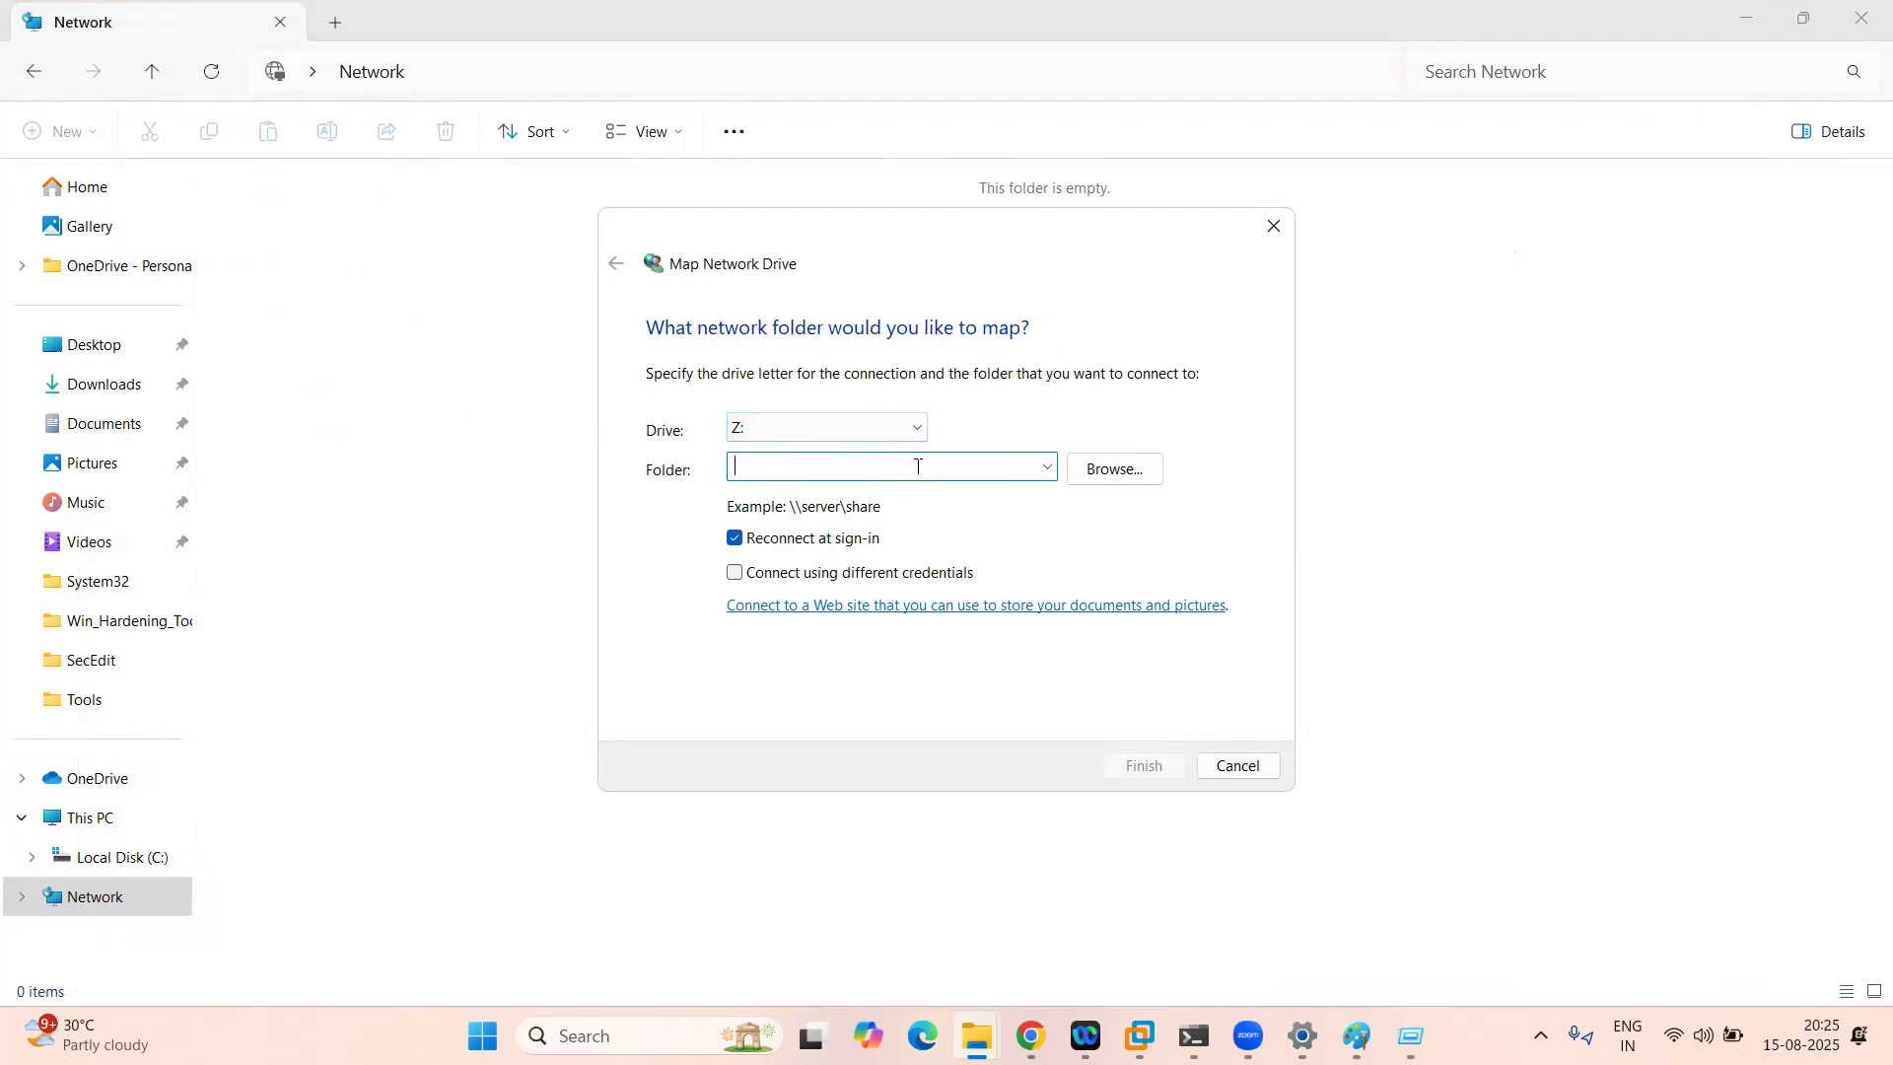
Step: Clear the pasted folder path, untick Reconnect at sign-in, cancel, and return to This PC
key("ctrl+v")
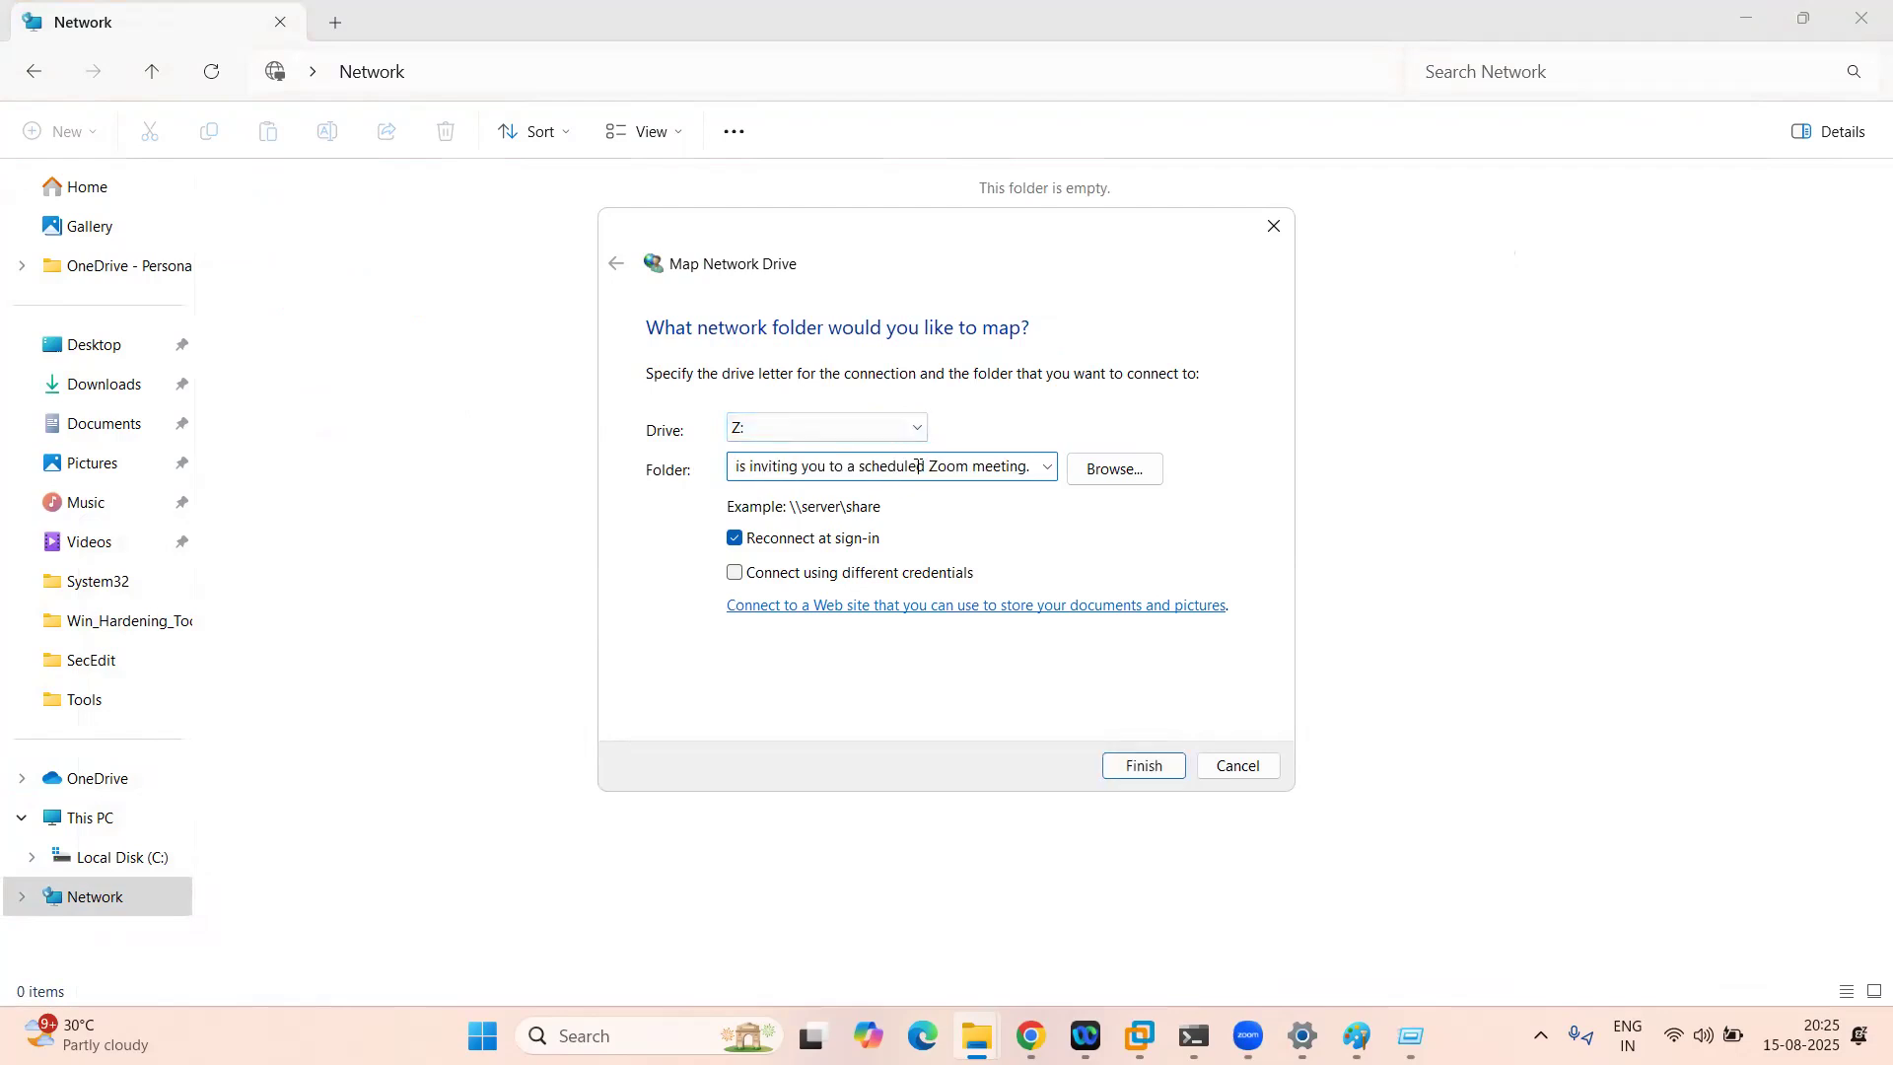
key("BackSpace")
key("BackSpace")
key("BackSpace")
key("BackSpace")
key("BackSpace")
key("BackSpace")
key("BackSpace")
key("BackSpace")
key("BackSpace")
key("BackSpace")
key("BackSpace")
key("BackSpace")
key("BackSpace")
key("BackSpace")
key("BackSpace")
key("BackSpace")
key("BackSpace")
key("BackSpace")
key("BackSpace")
key("BackSpace")
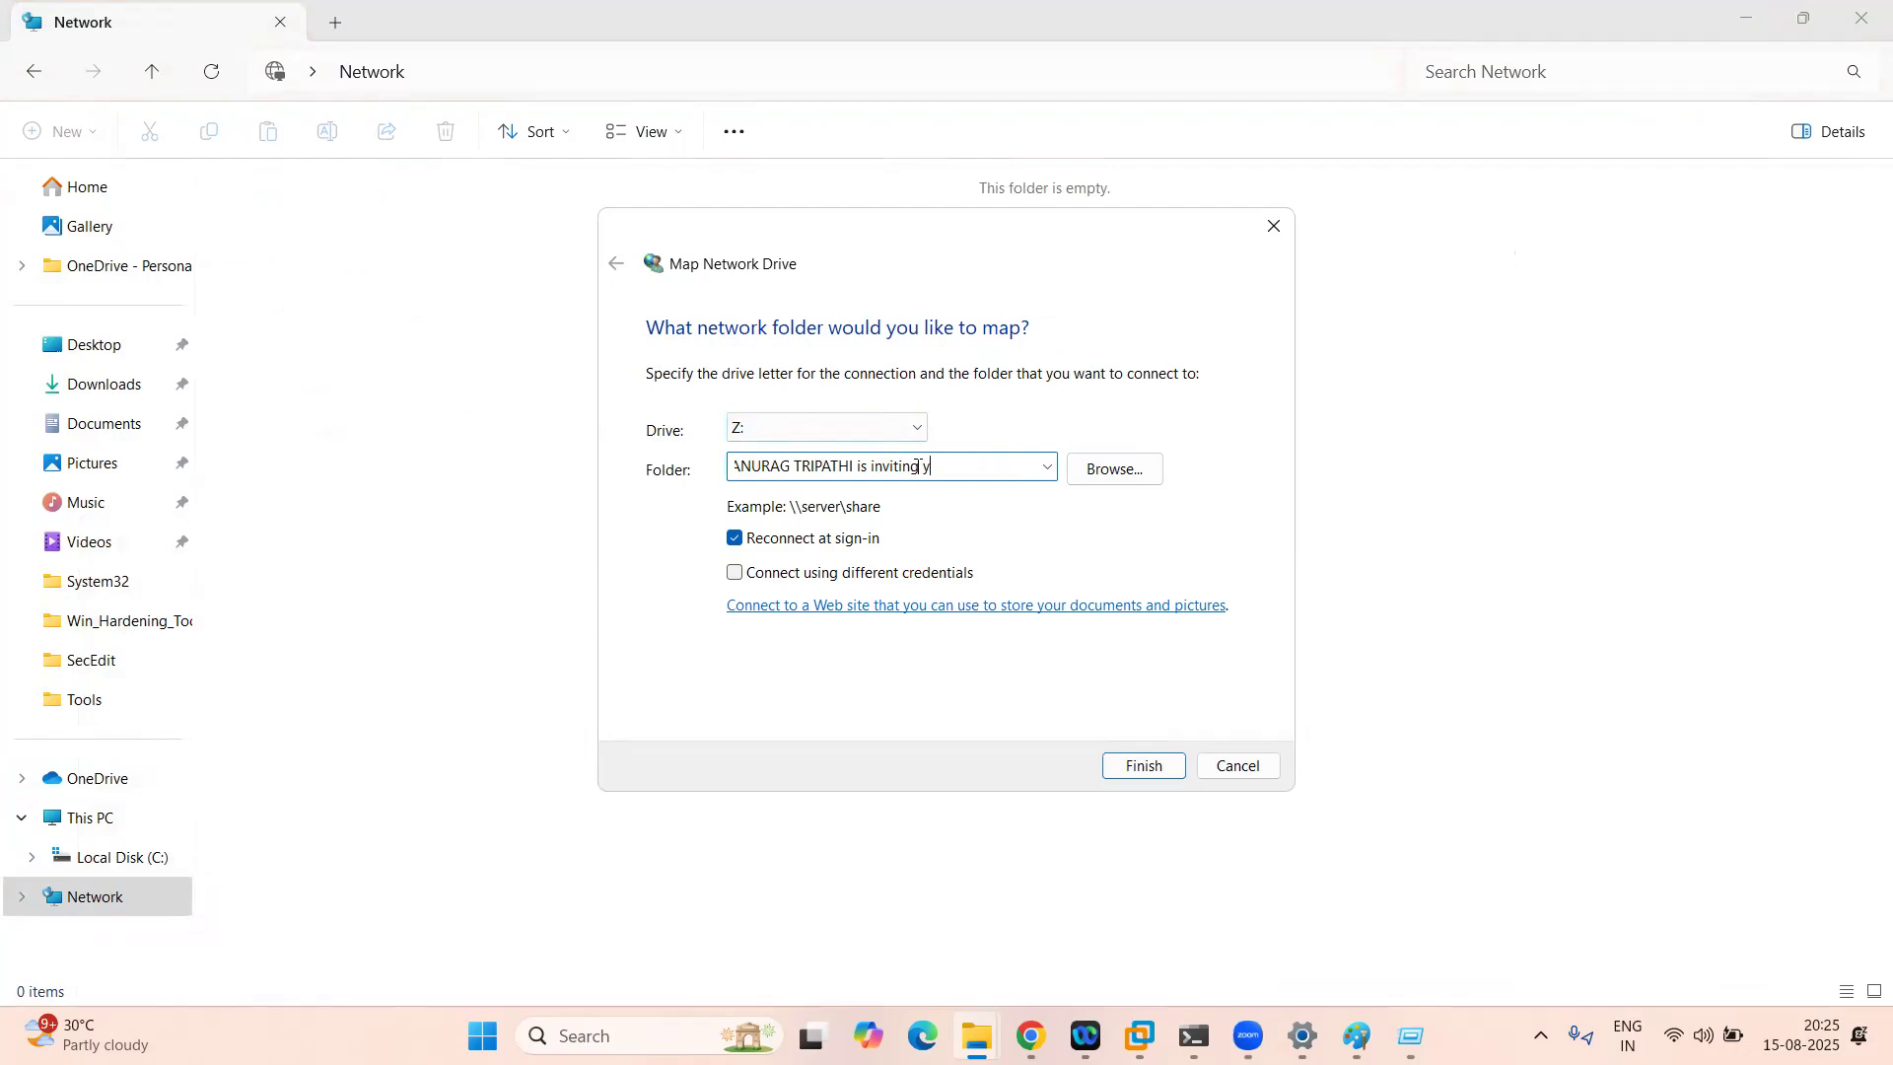
key("BackSpace")
key("BackSpace")
key("BackSpace")
key("BackSpace")
key("BackSpace")
key("BackSpace")
key("BackSpace")
key("BackSpace")
key("BackSpace")
key("BackSpace")
key("BackSpace")
key("BackSpace")
key("BackSpace")
key("BackSpace")
key("BackSpace")
key("BackSpace")
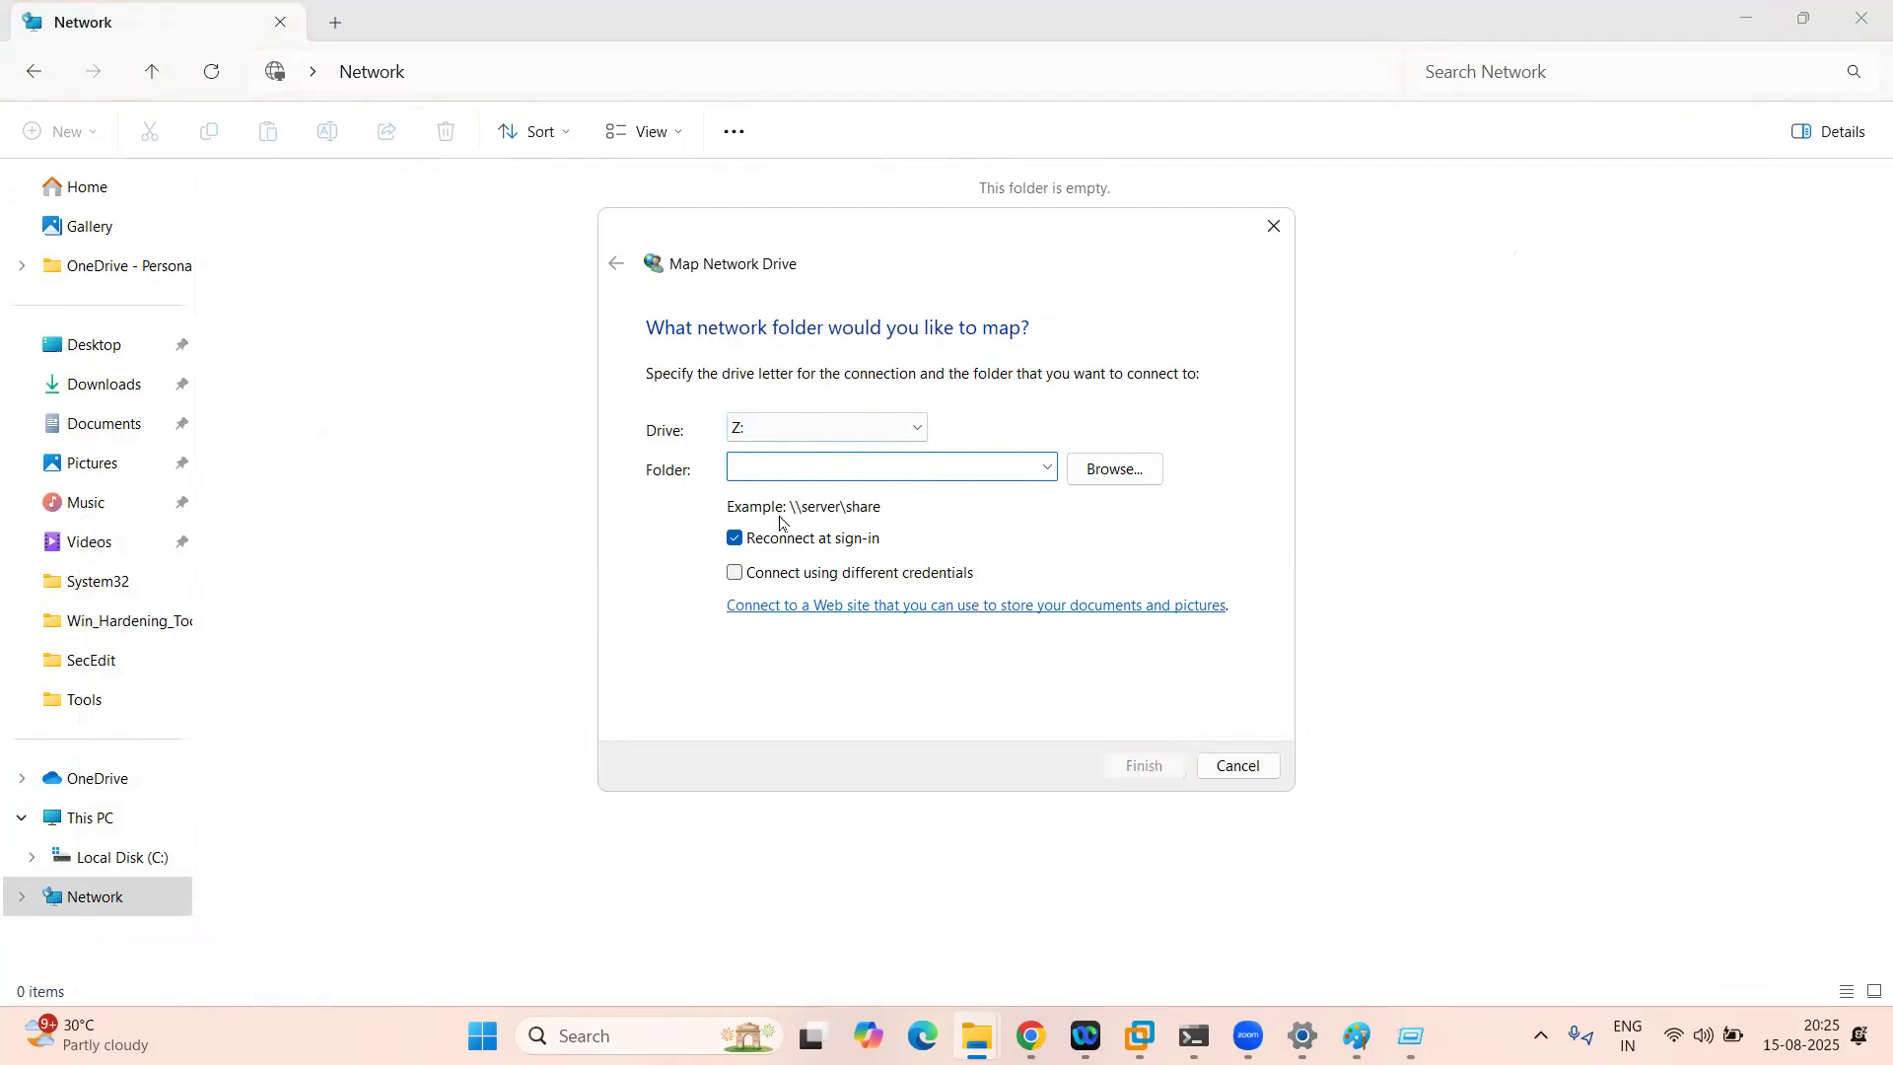
left_click(733, 539)
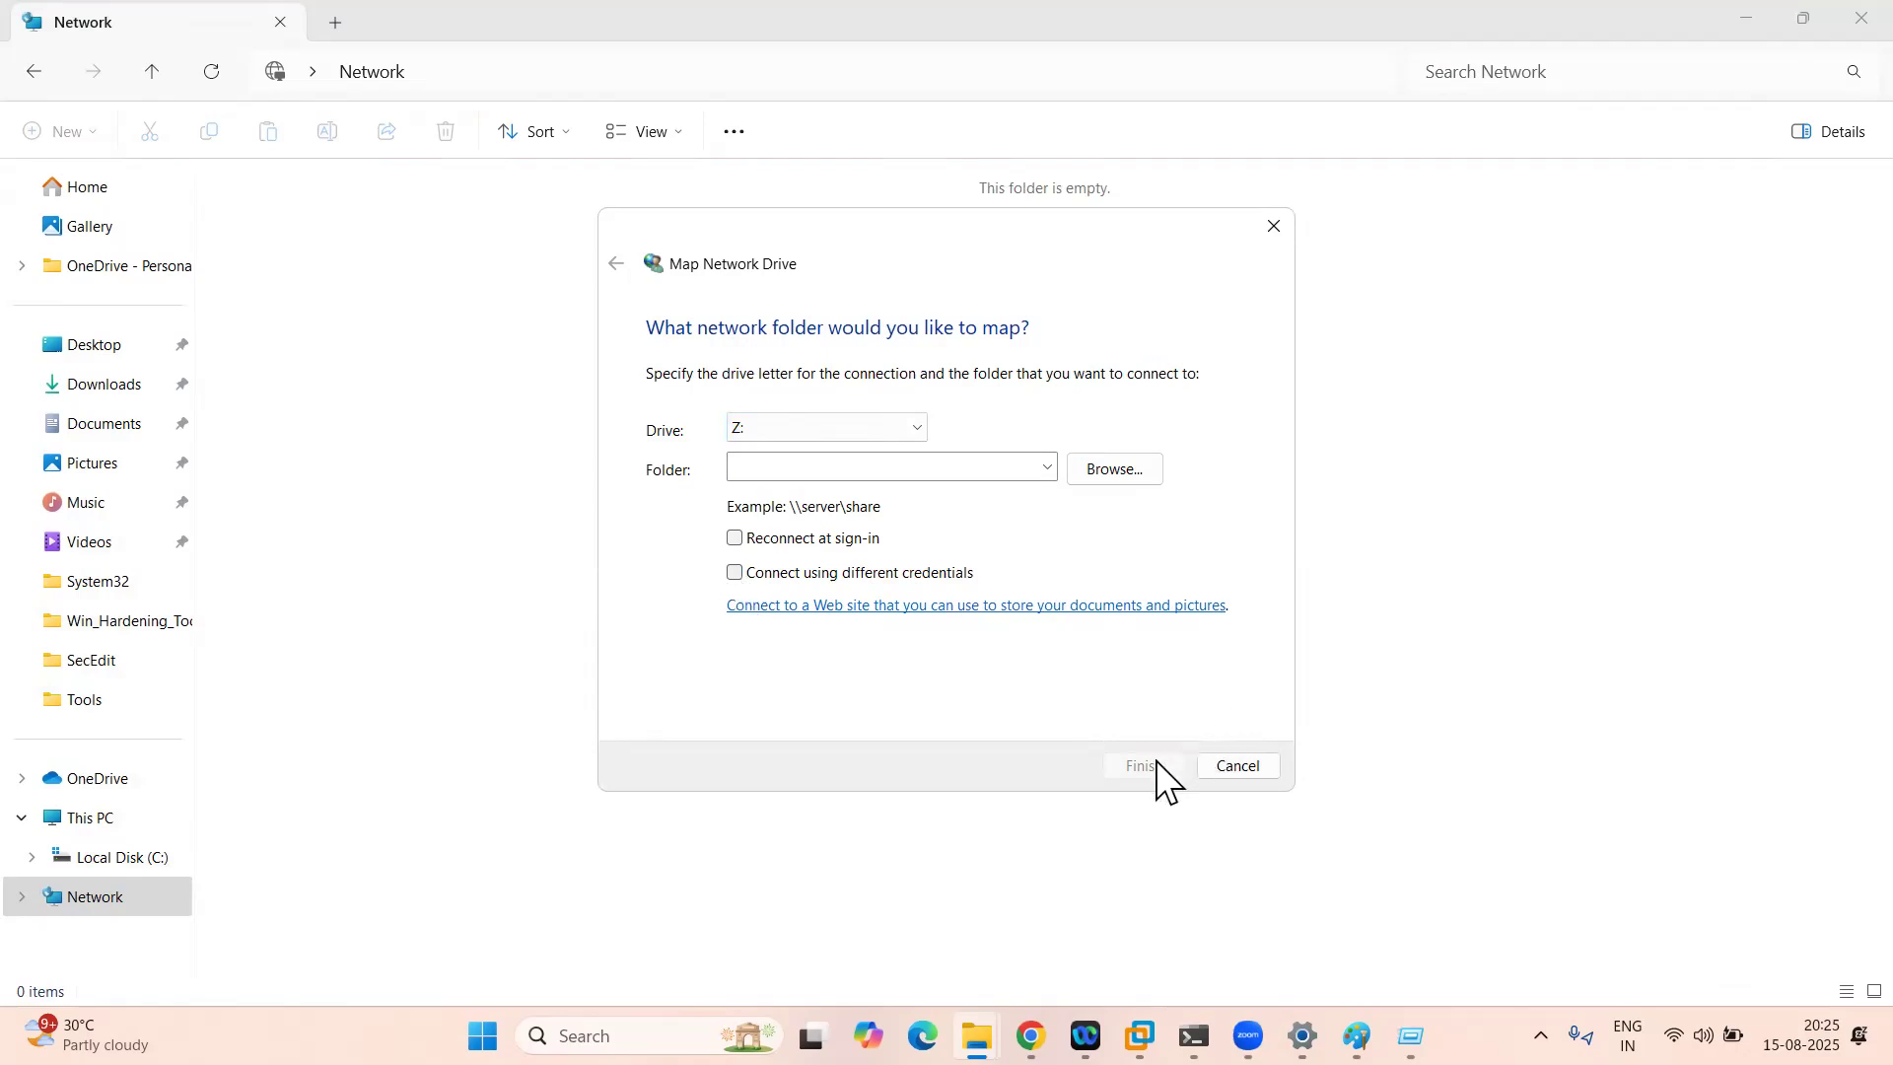
left_click(1238, 766)
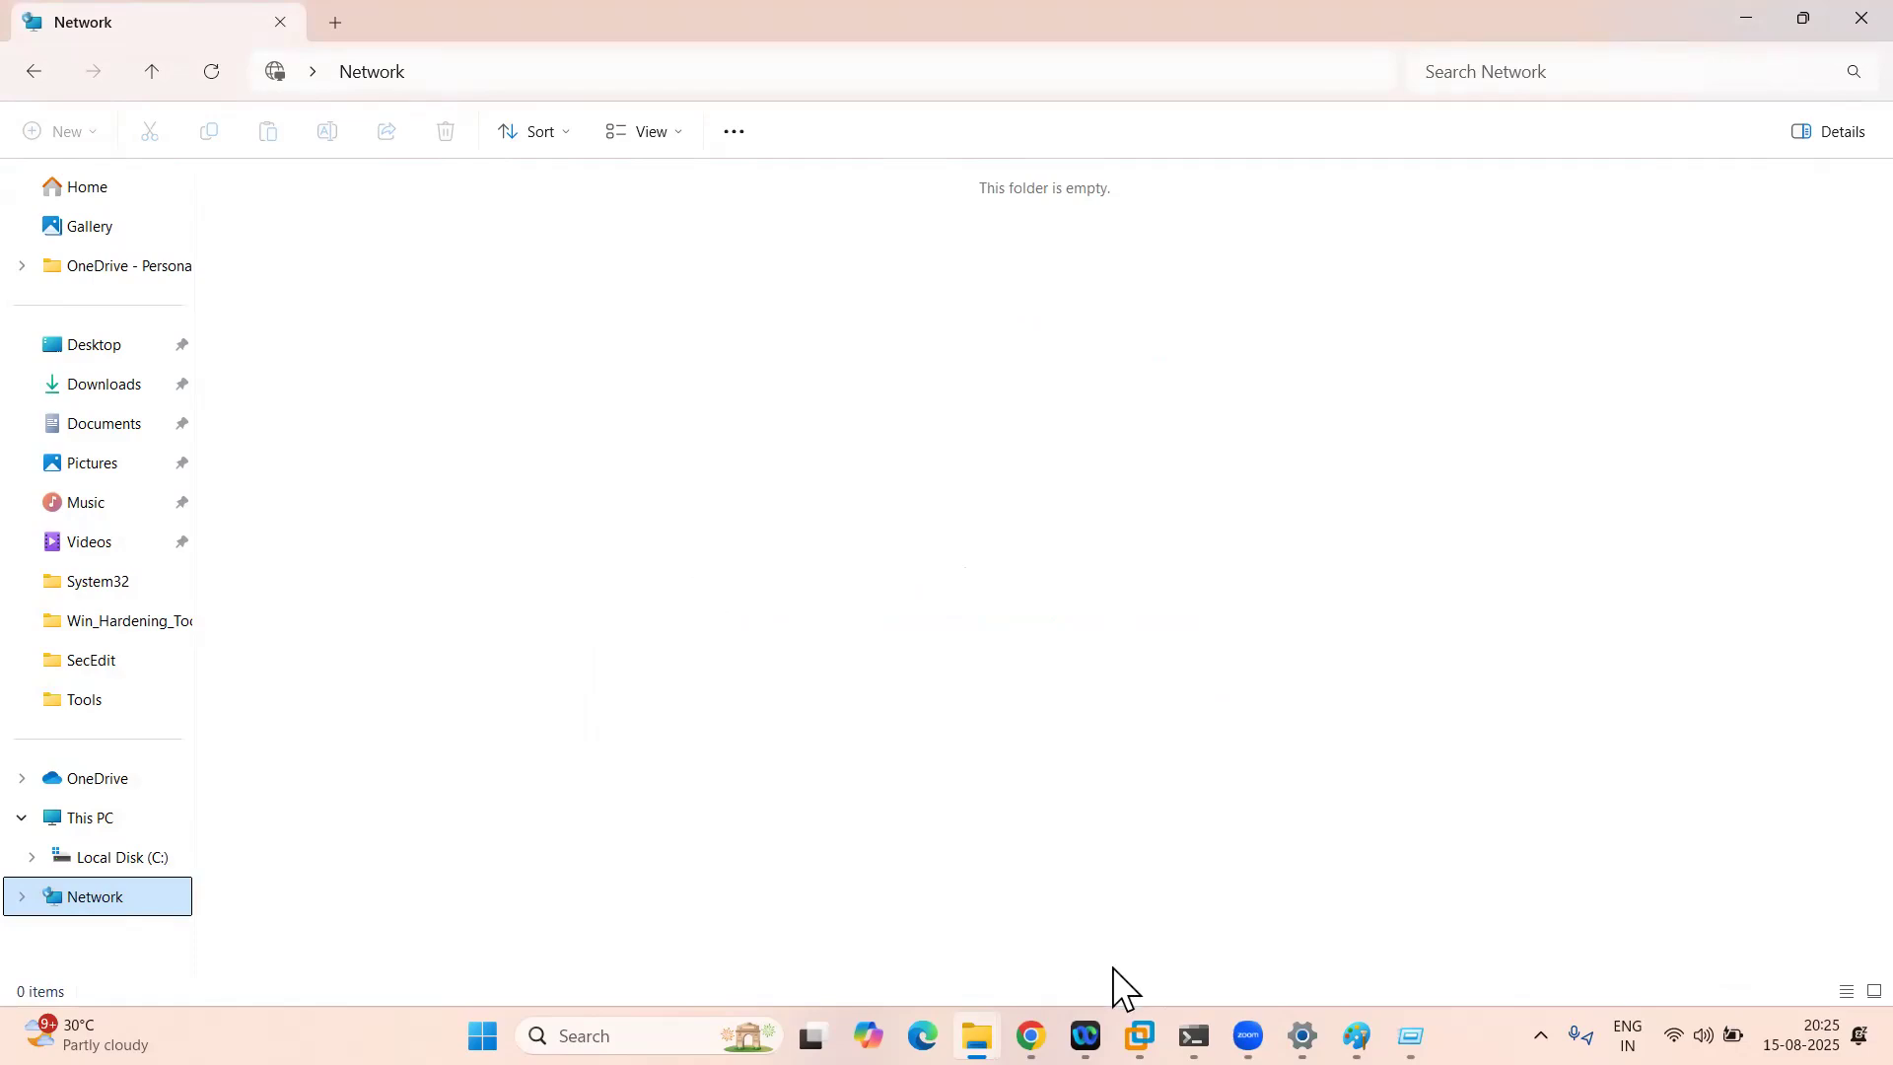
left_click(83, 820)
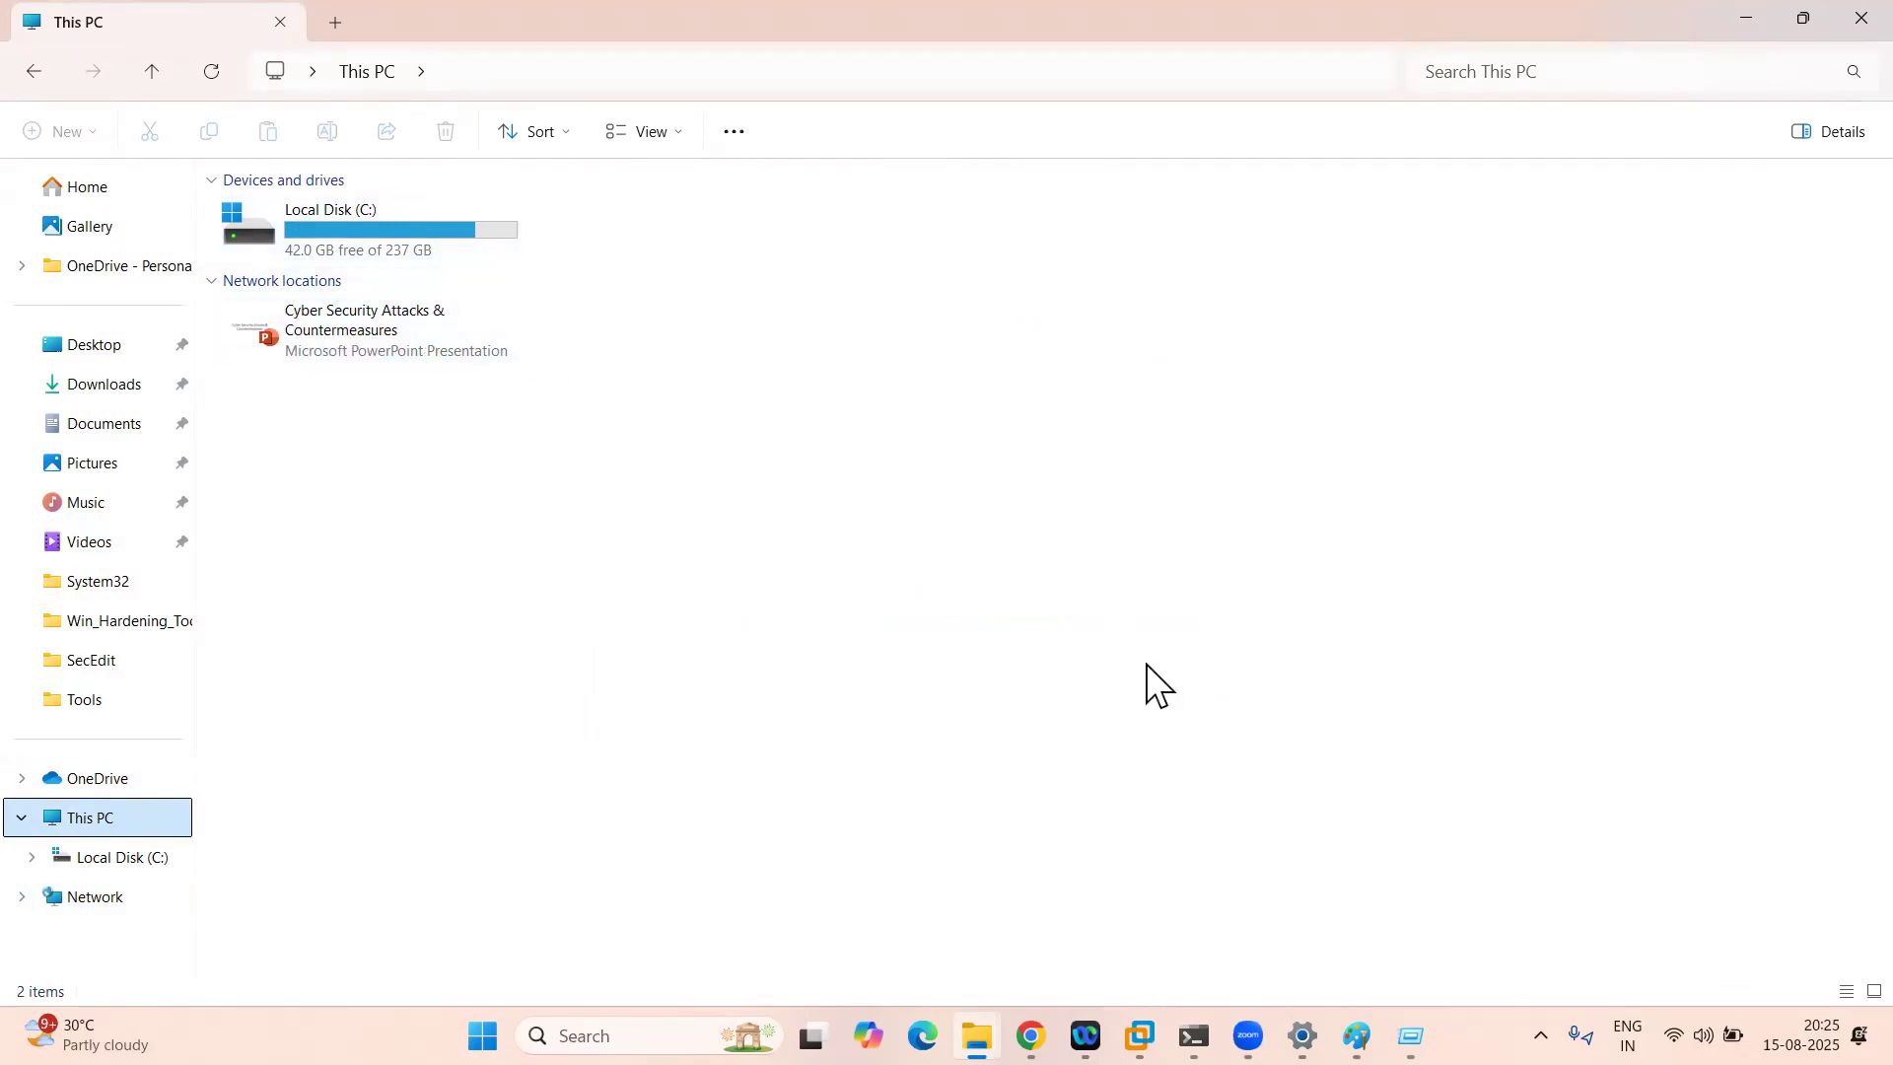
Step: In the VM, close Run, select the disconnected E: drive under This PC, then switch to Endpoint Central
left_click(1140, 1036)
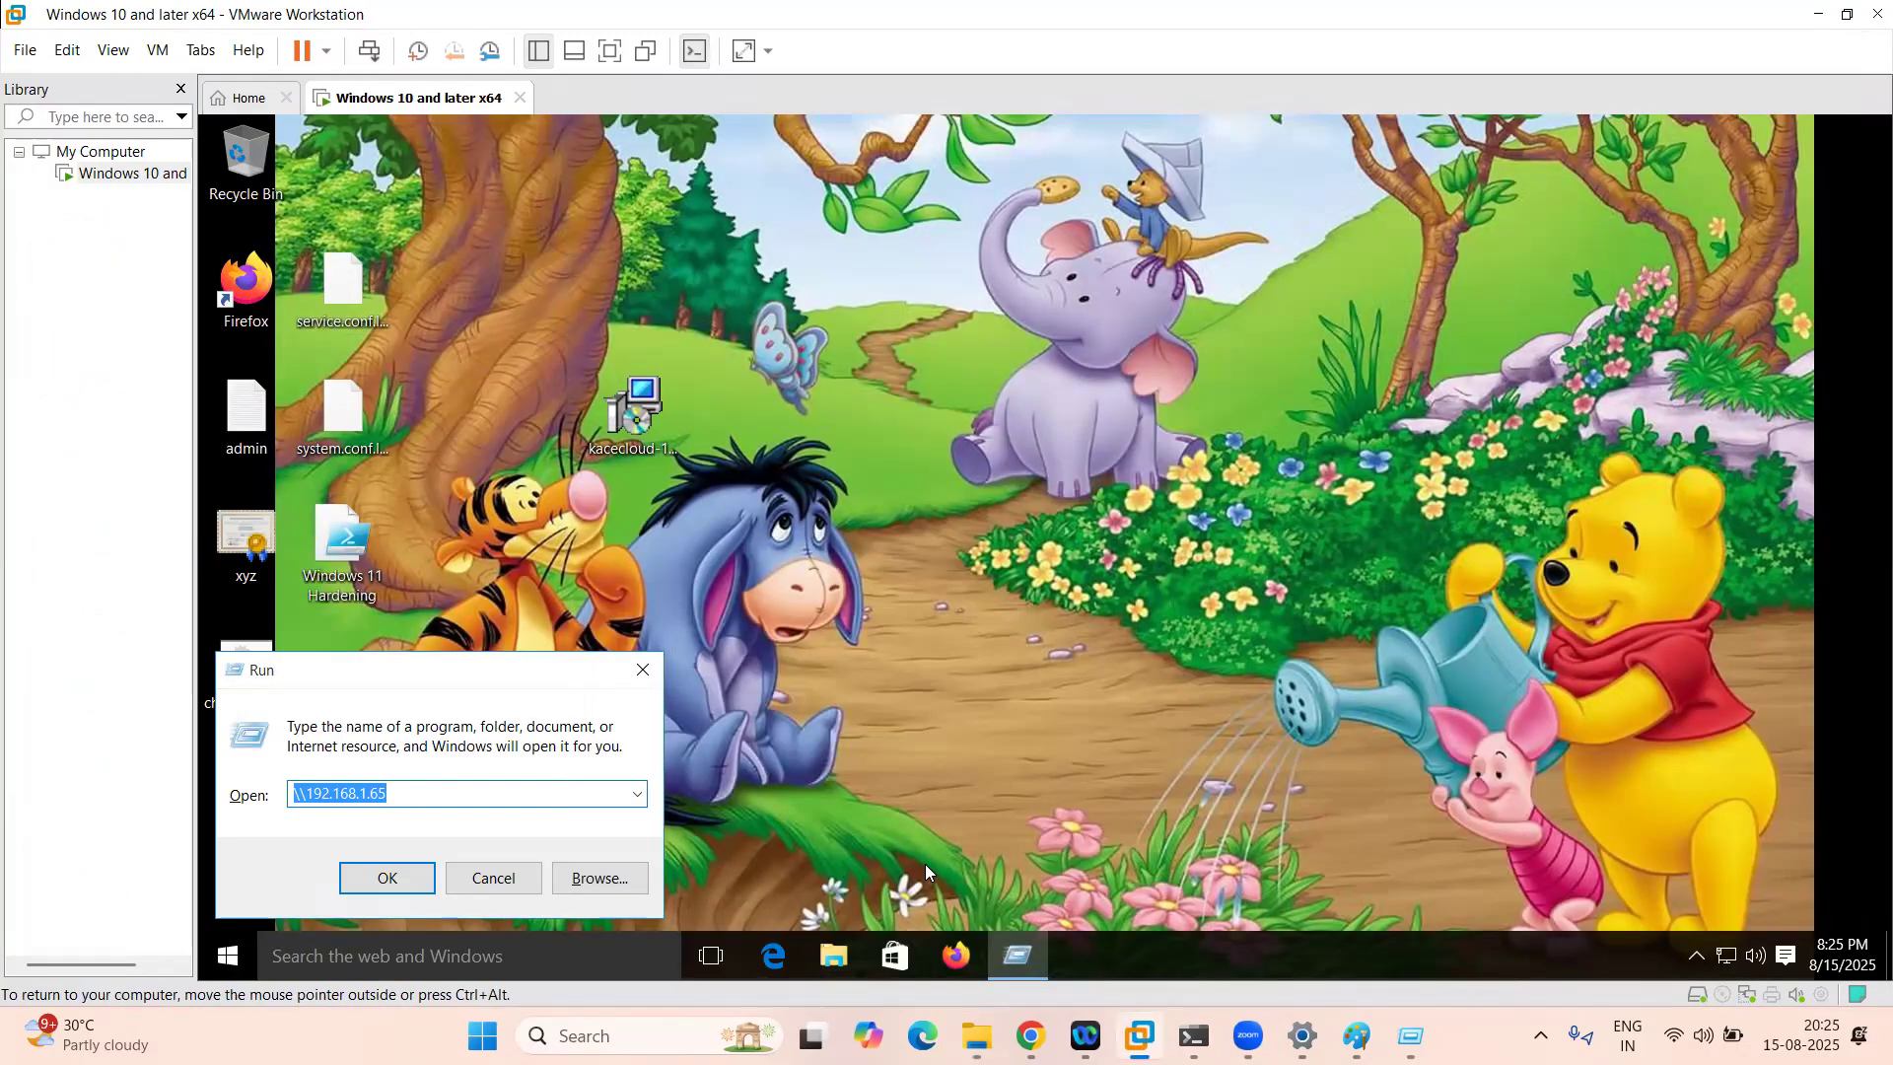
left_click(643, 671)
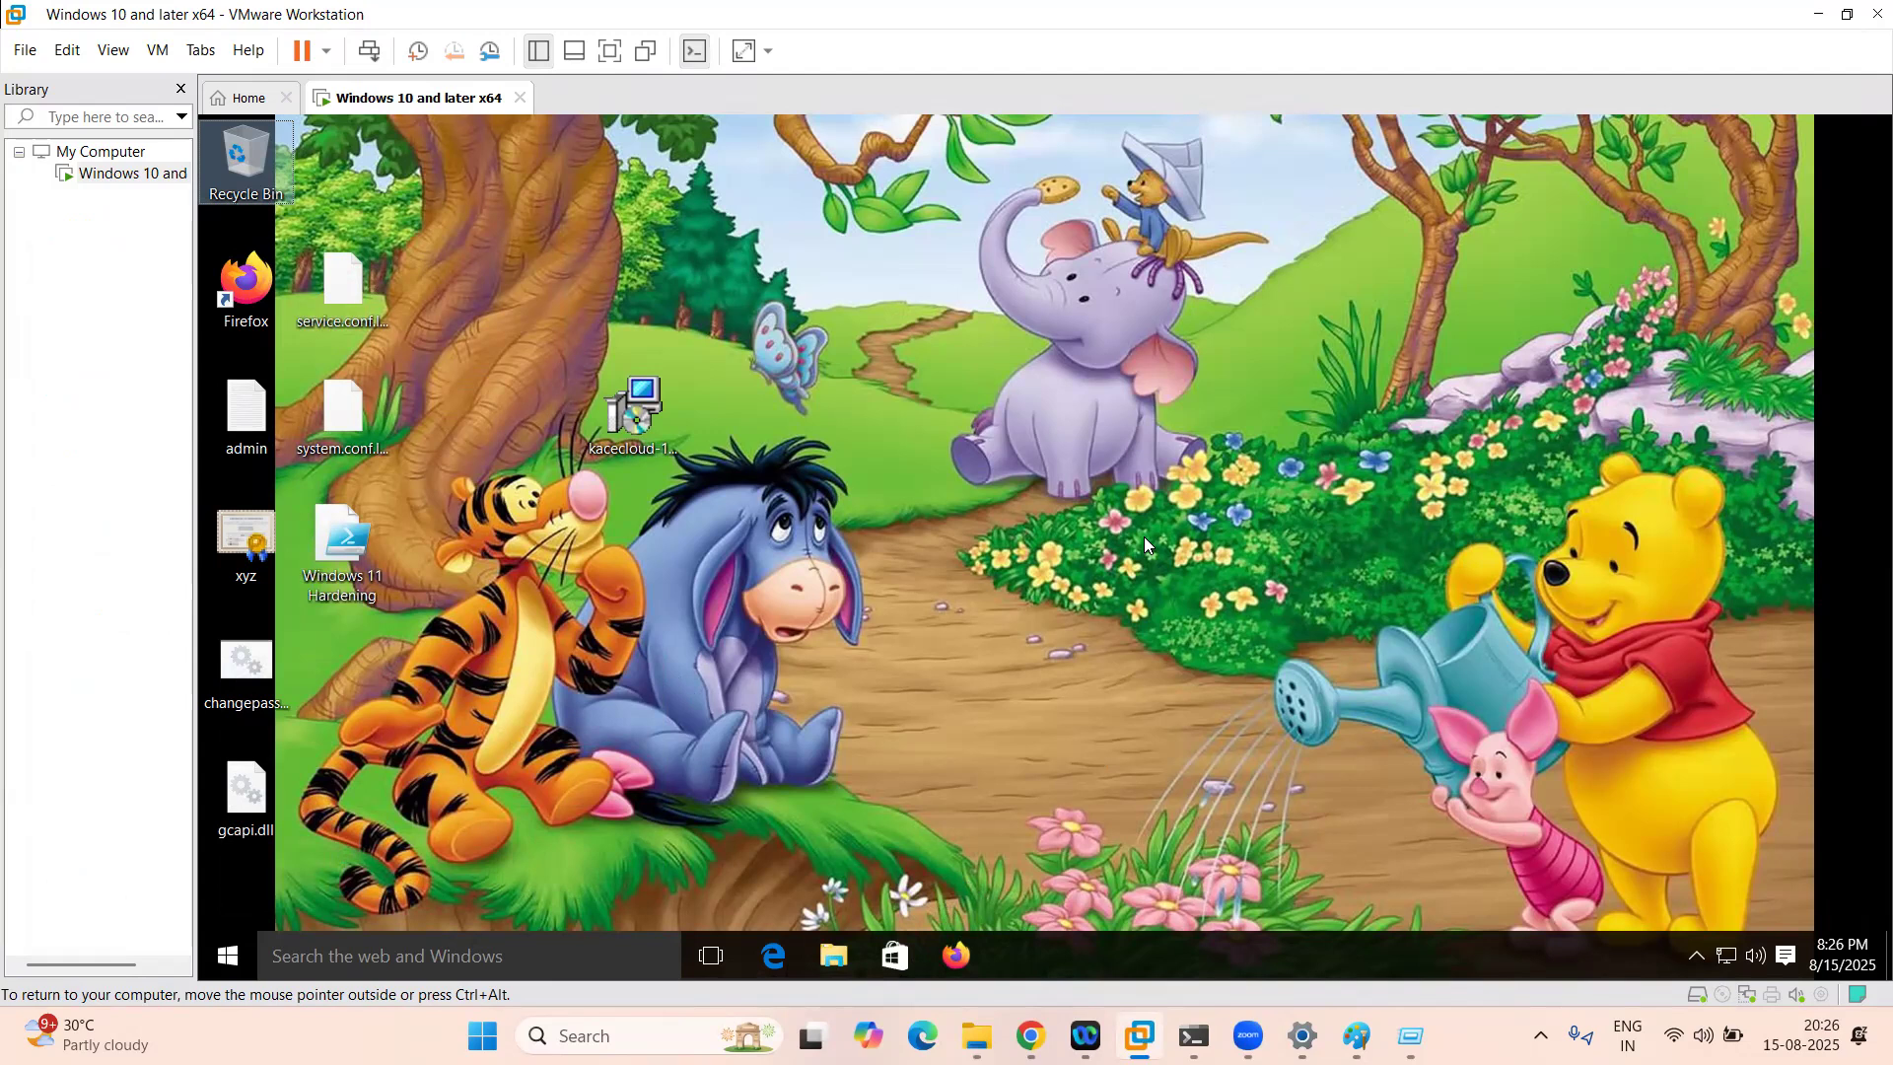
left_click(834, 956)
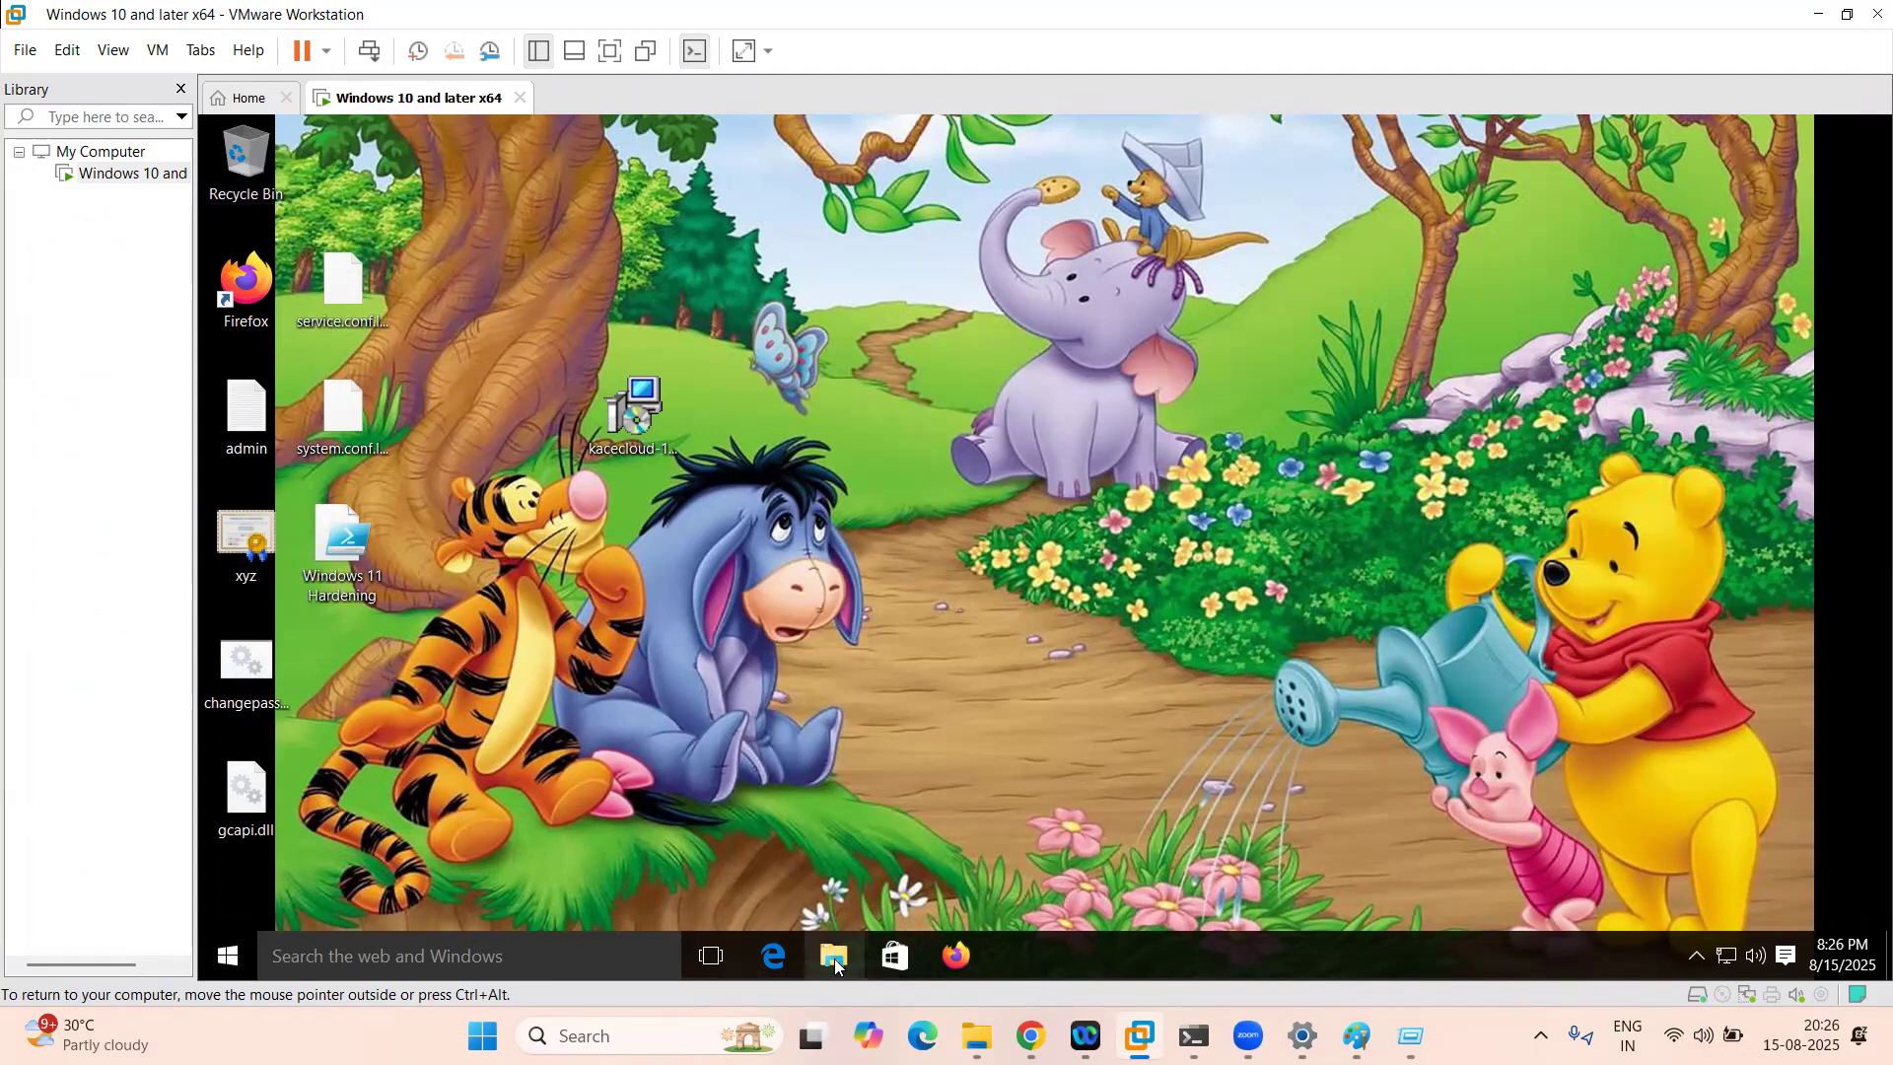
key("super+r")
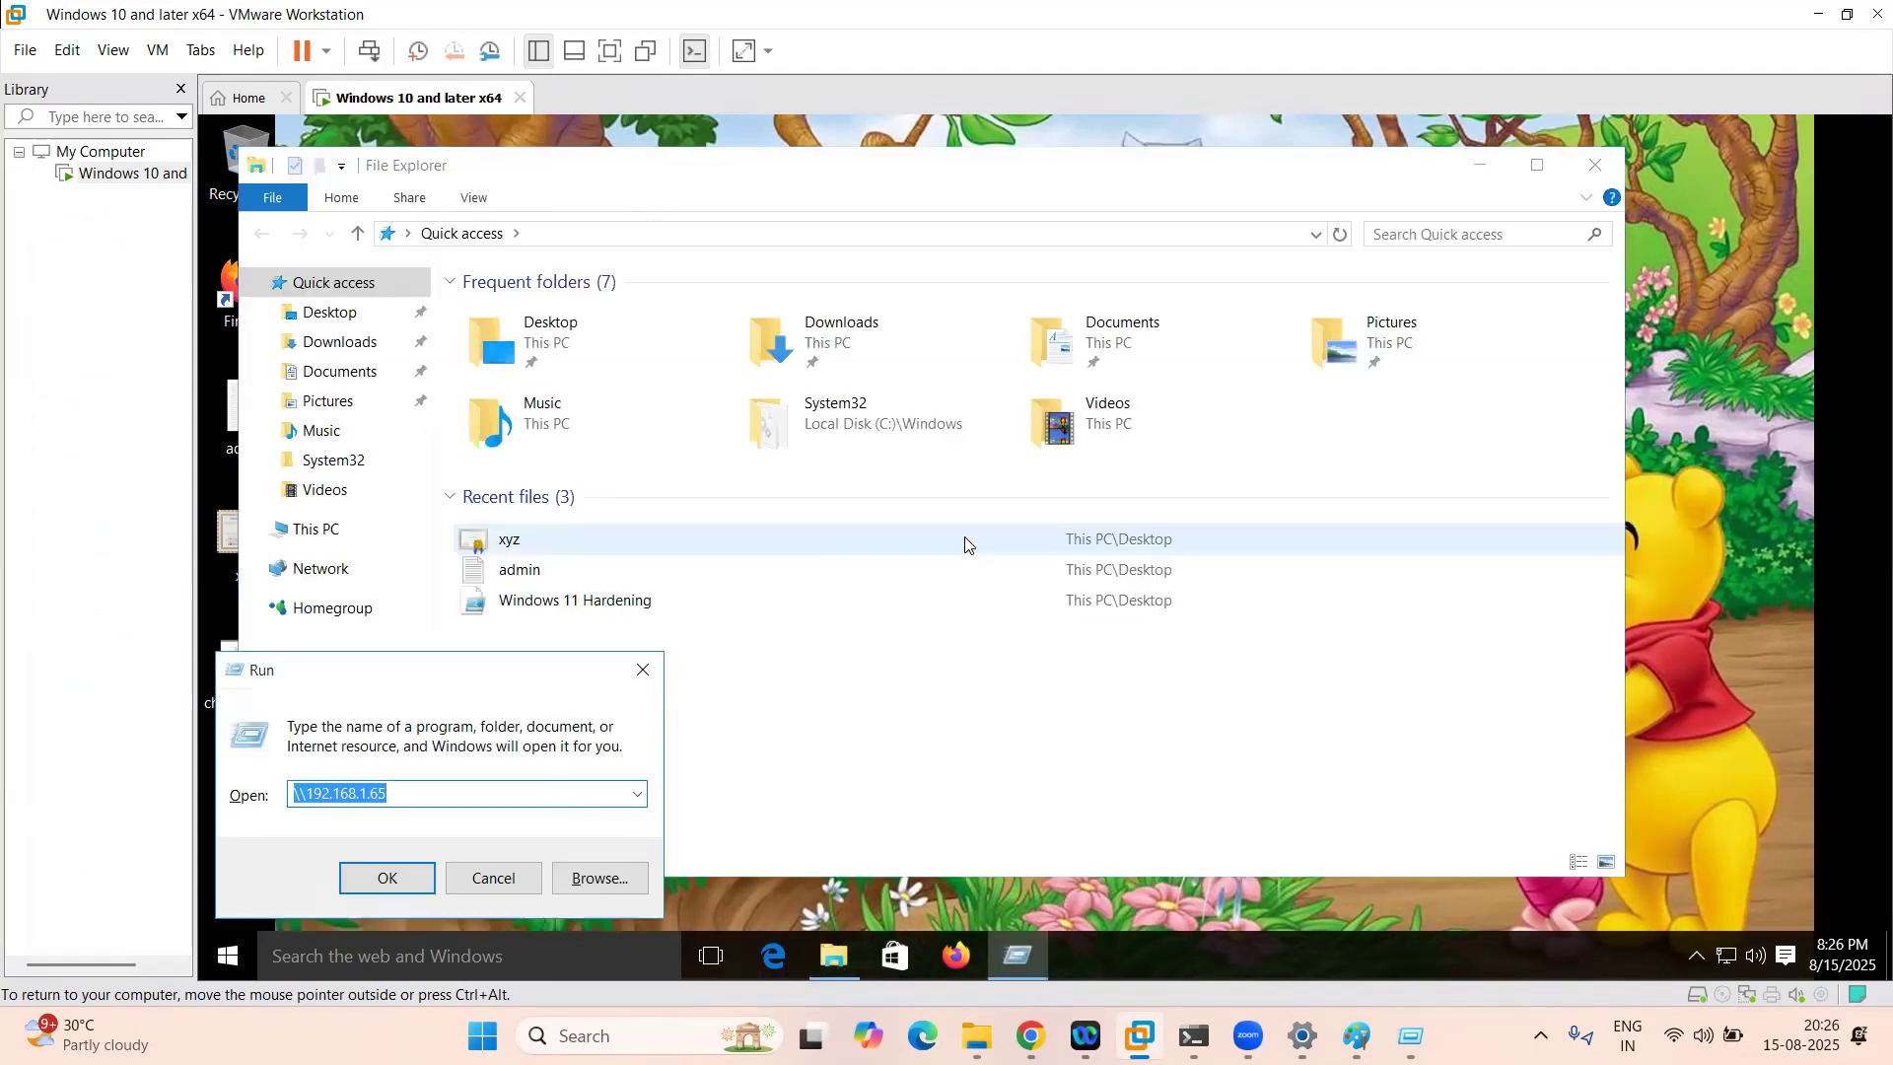
left_click(340, 530)
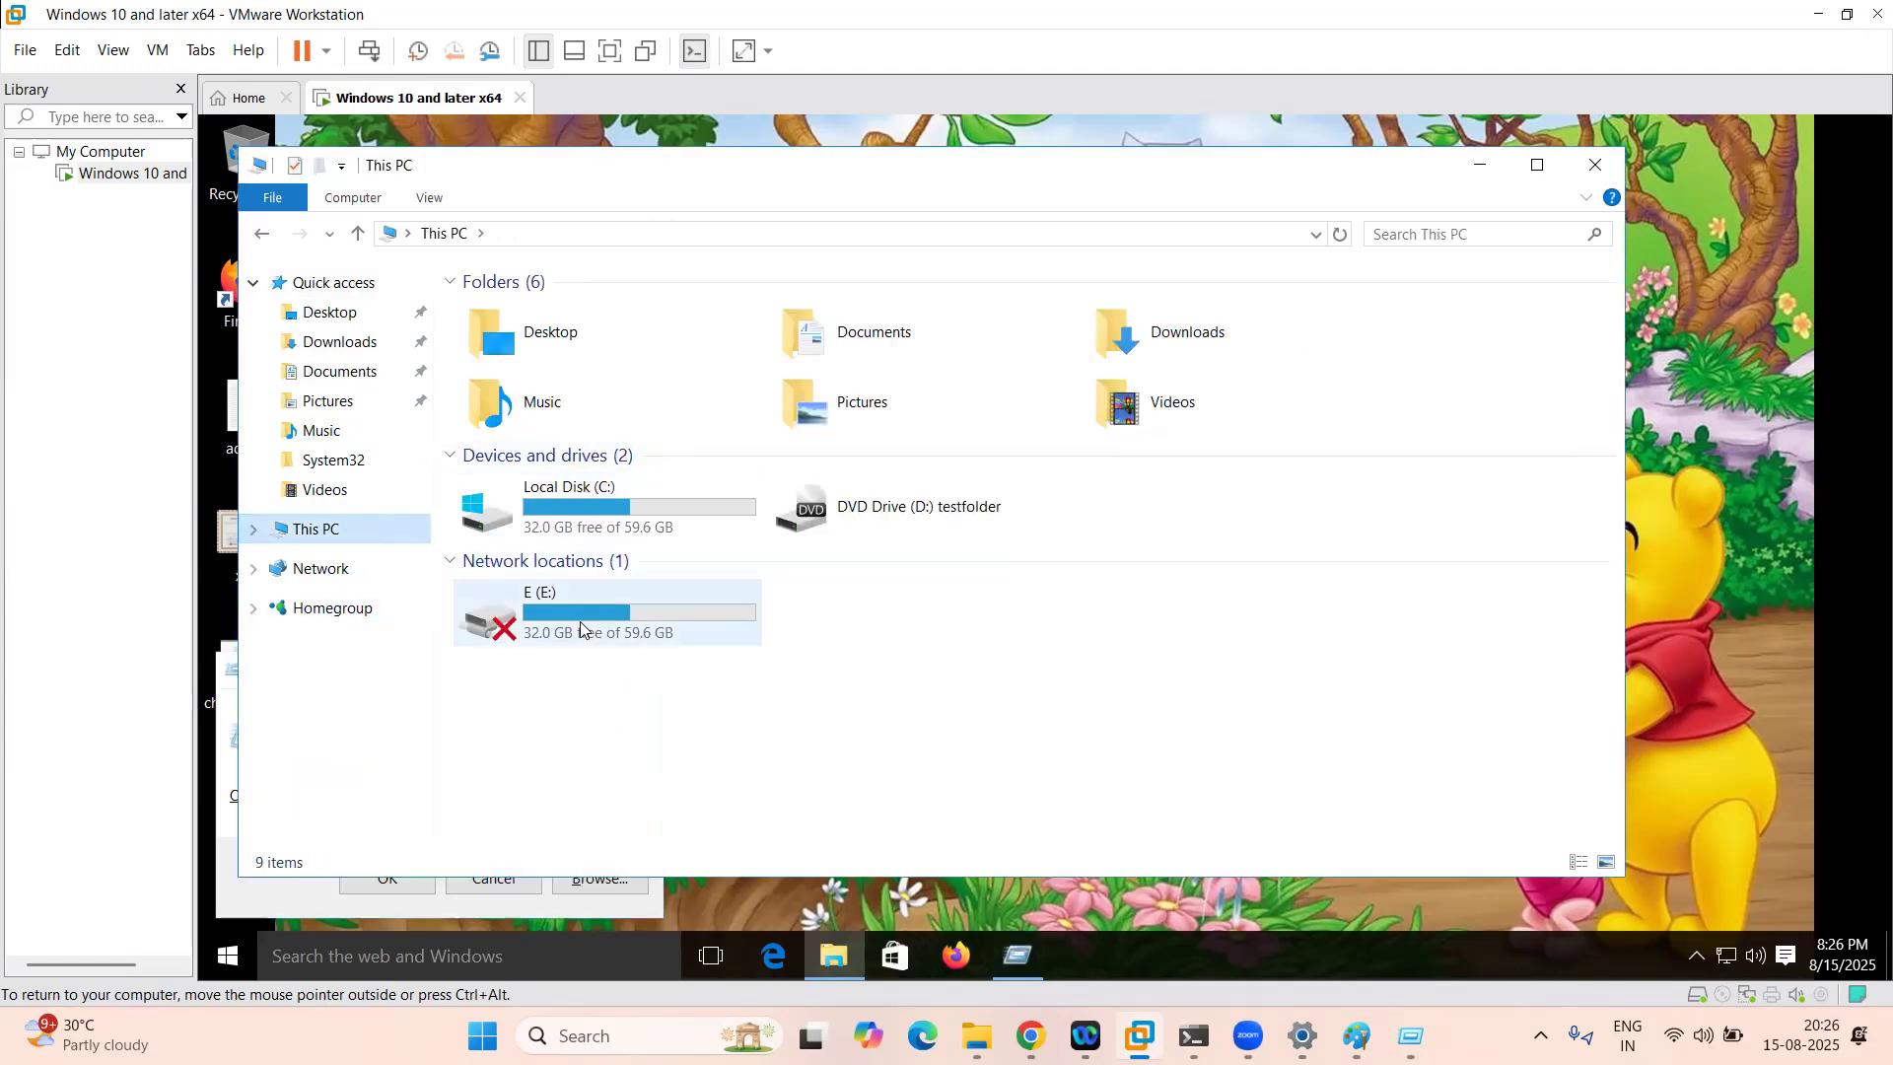
left_click(606, 631)
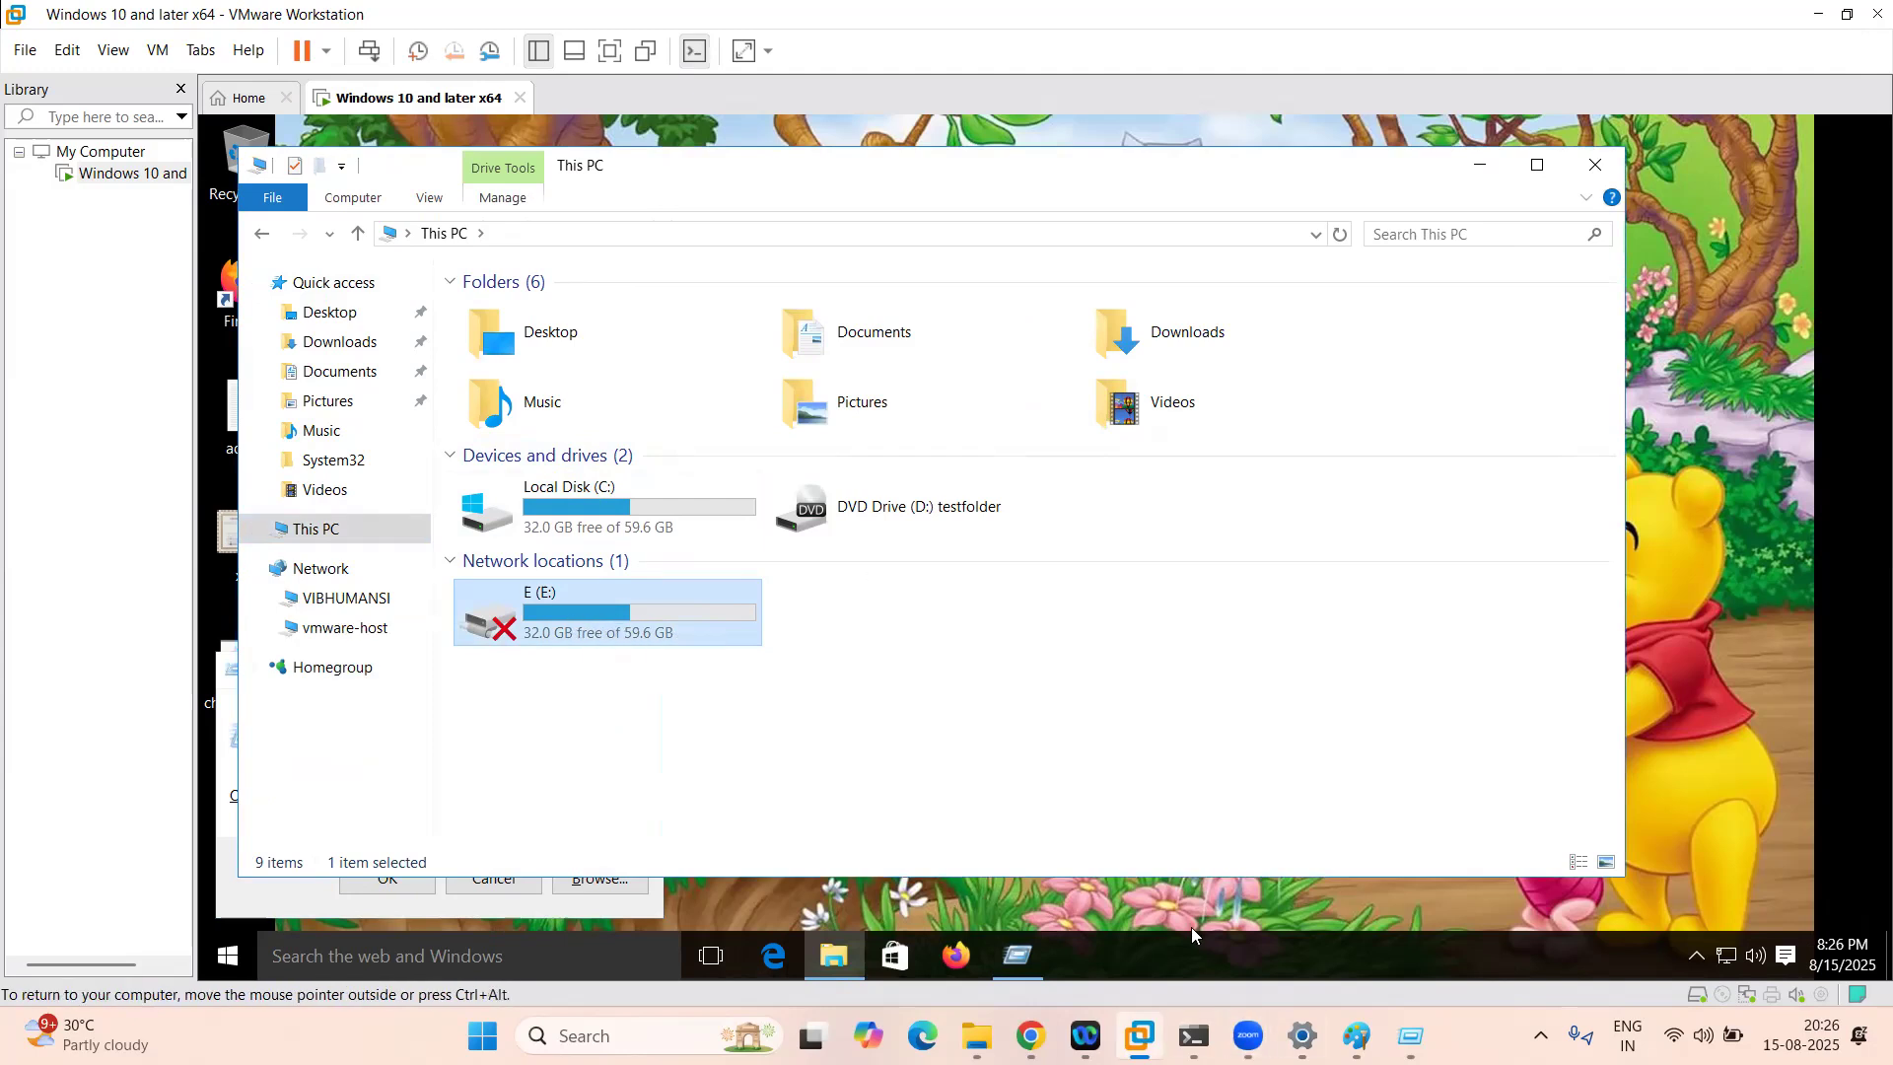
mouse_move(1030, 1035)
left_click(1031, 912)
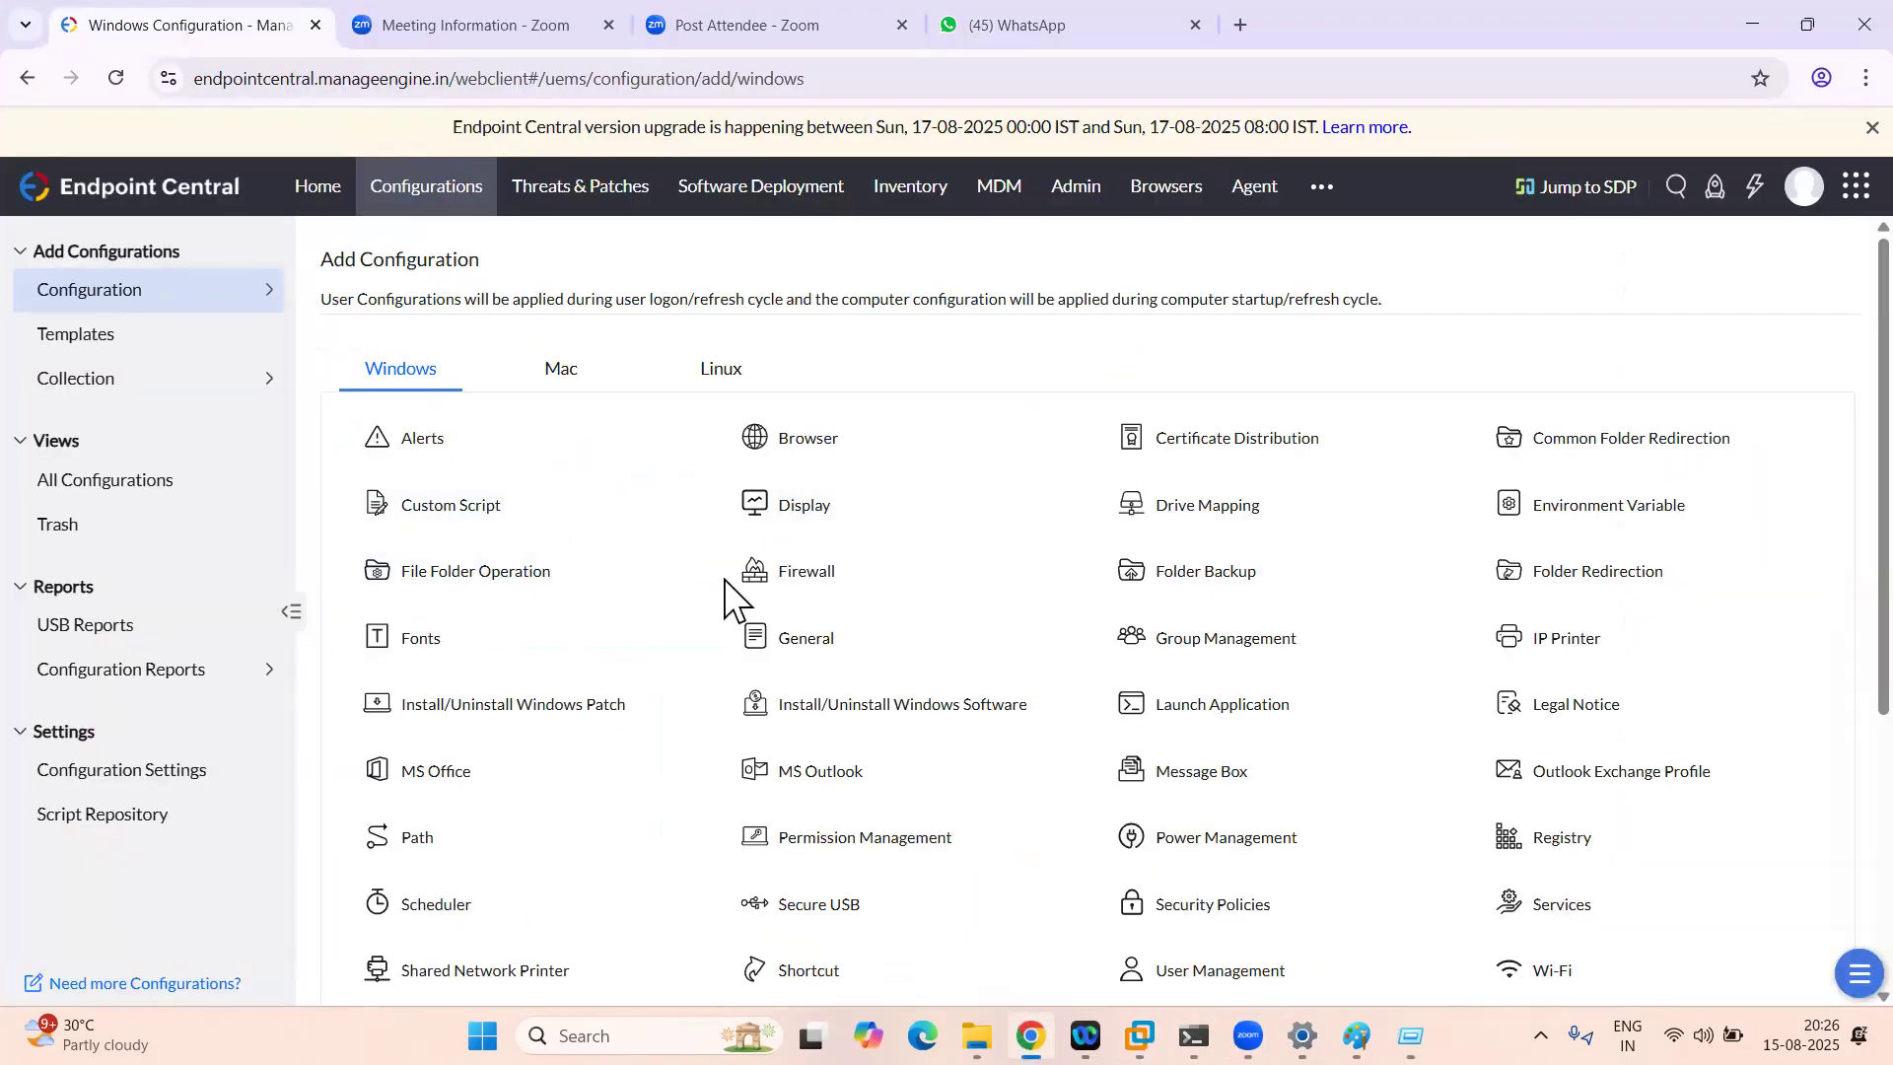
Step: Open TestDrive Map for editing to confirm it maps E: to \\192.168.1.82\newadmin
mouse_move(1255, 504)
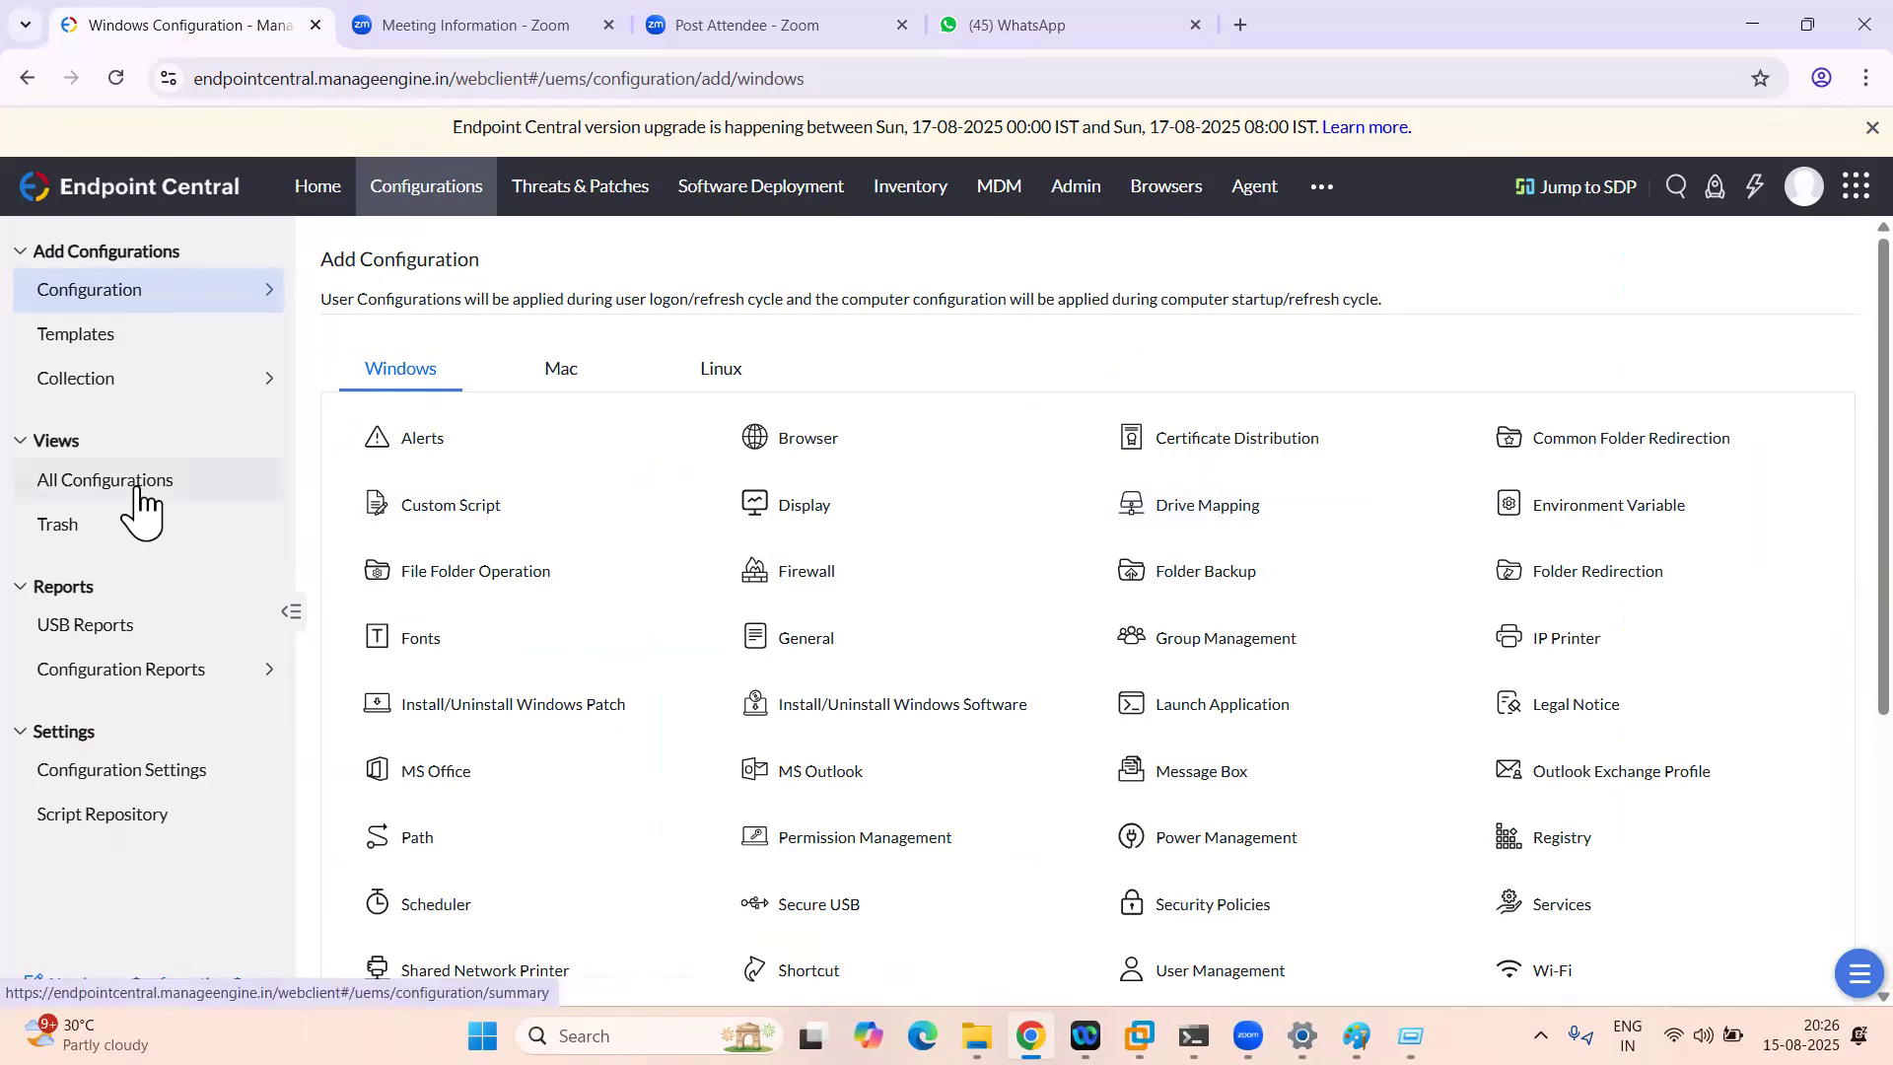
left_click(106, 493)
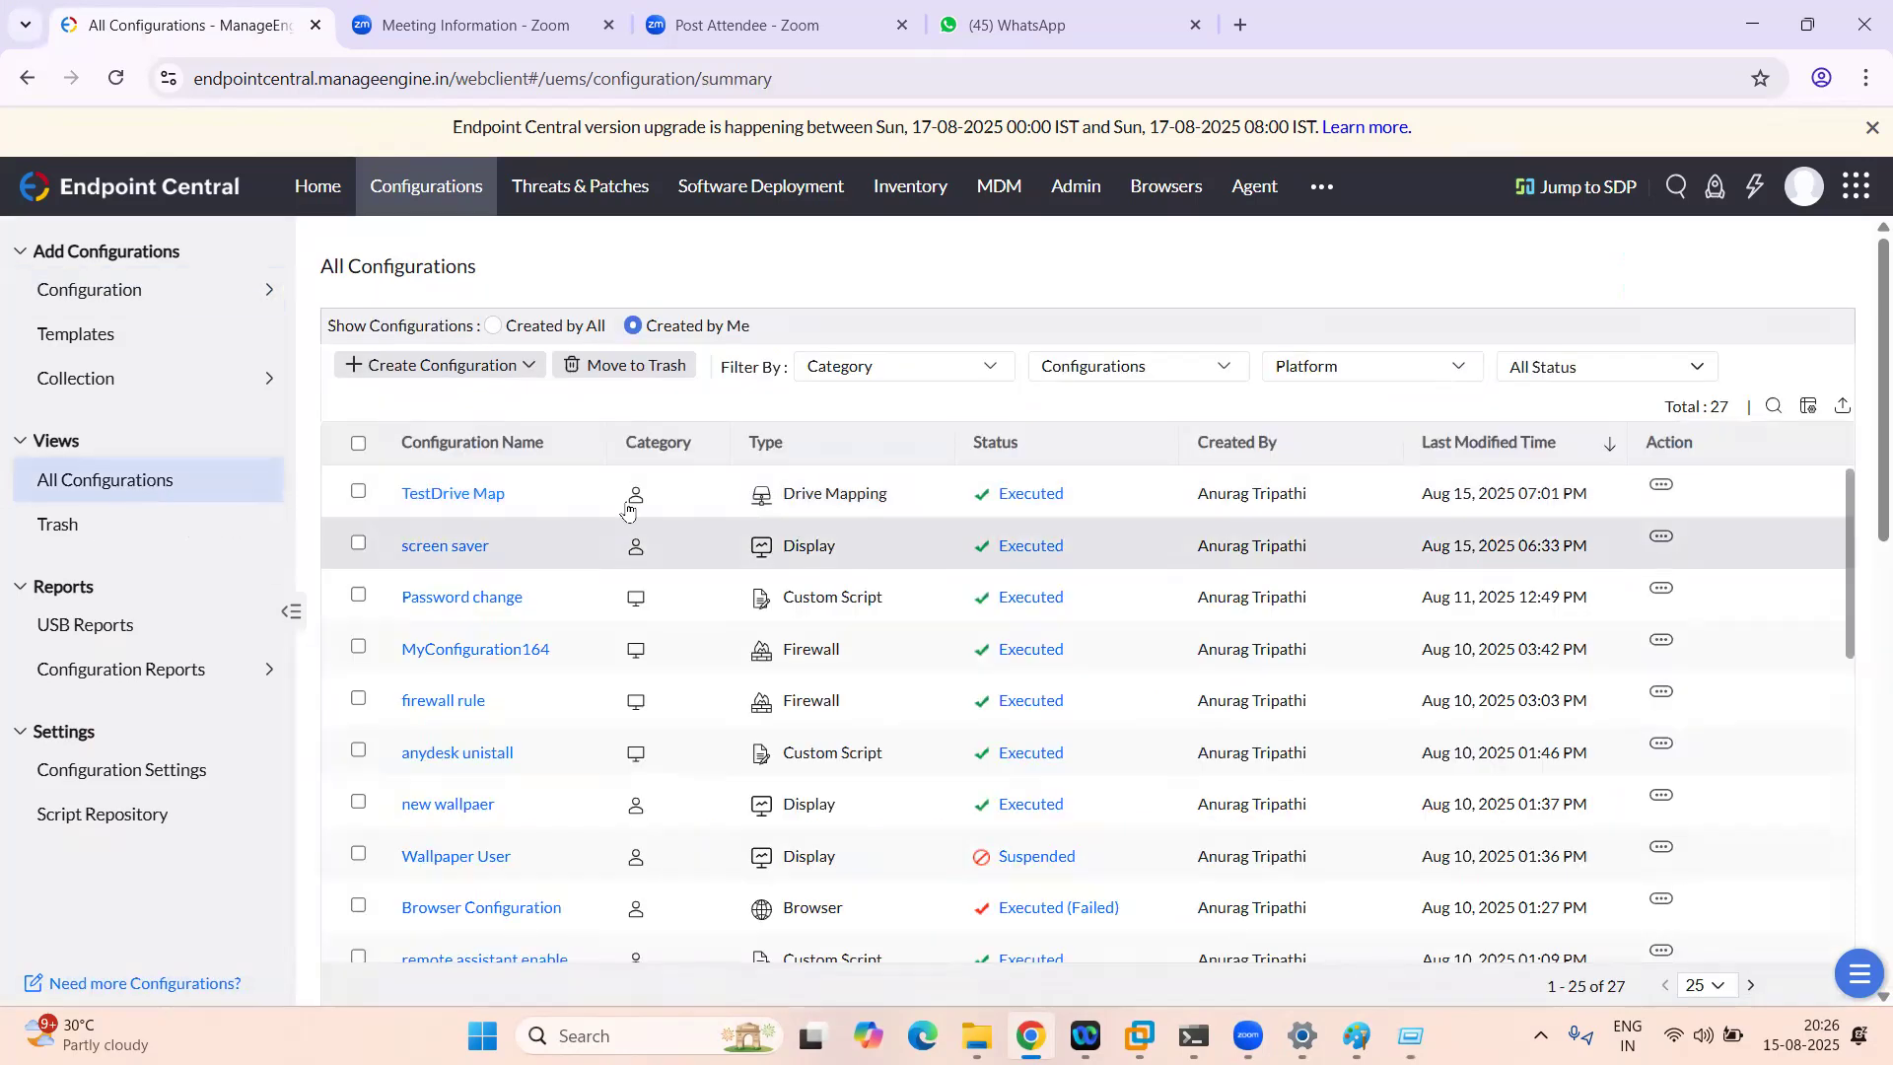
left_click(445, 504)
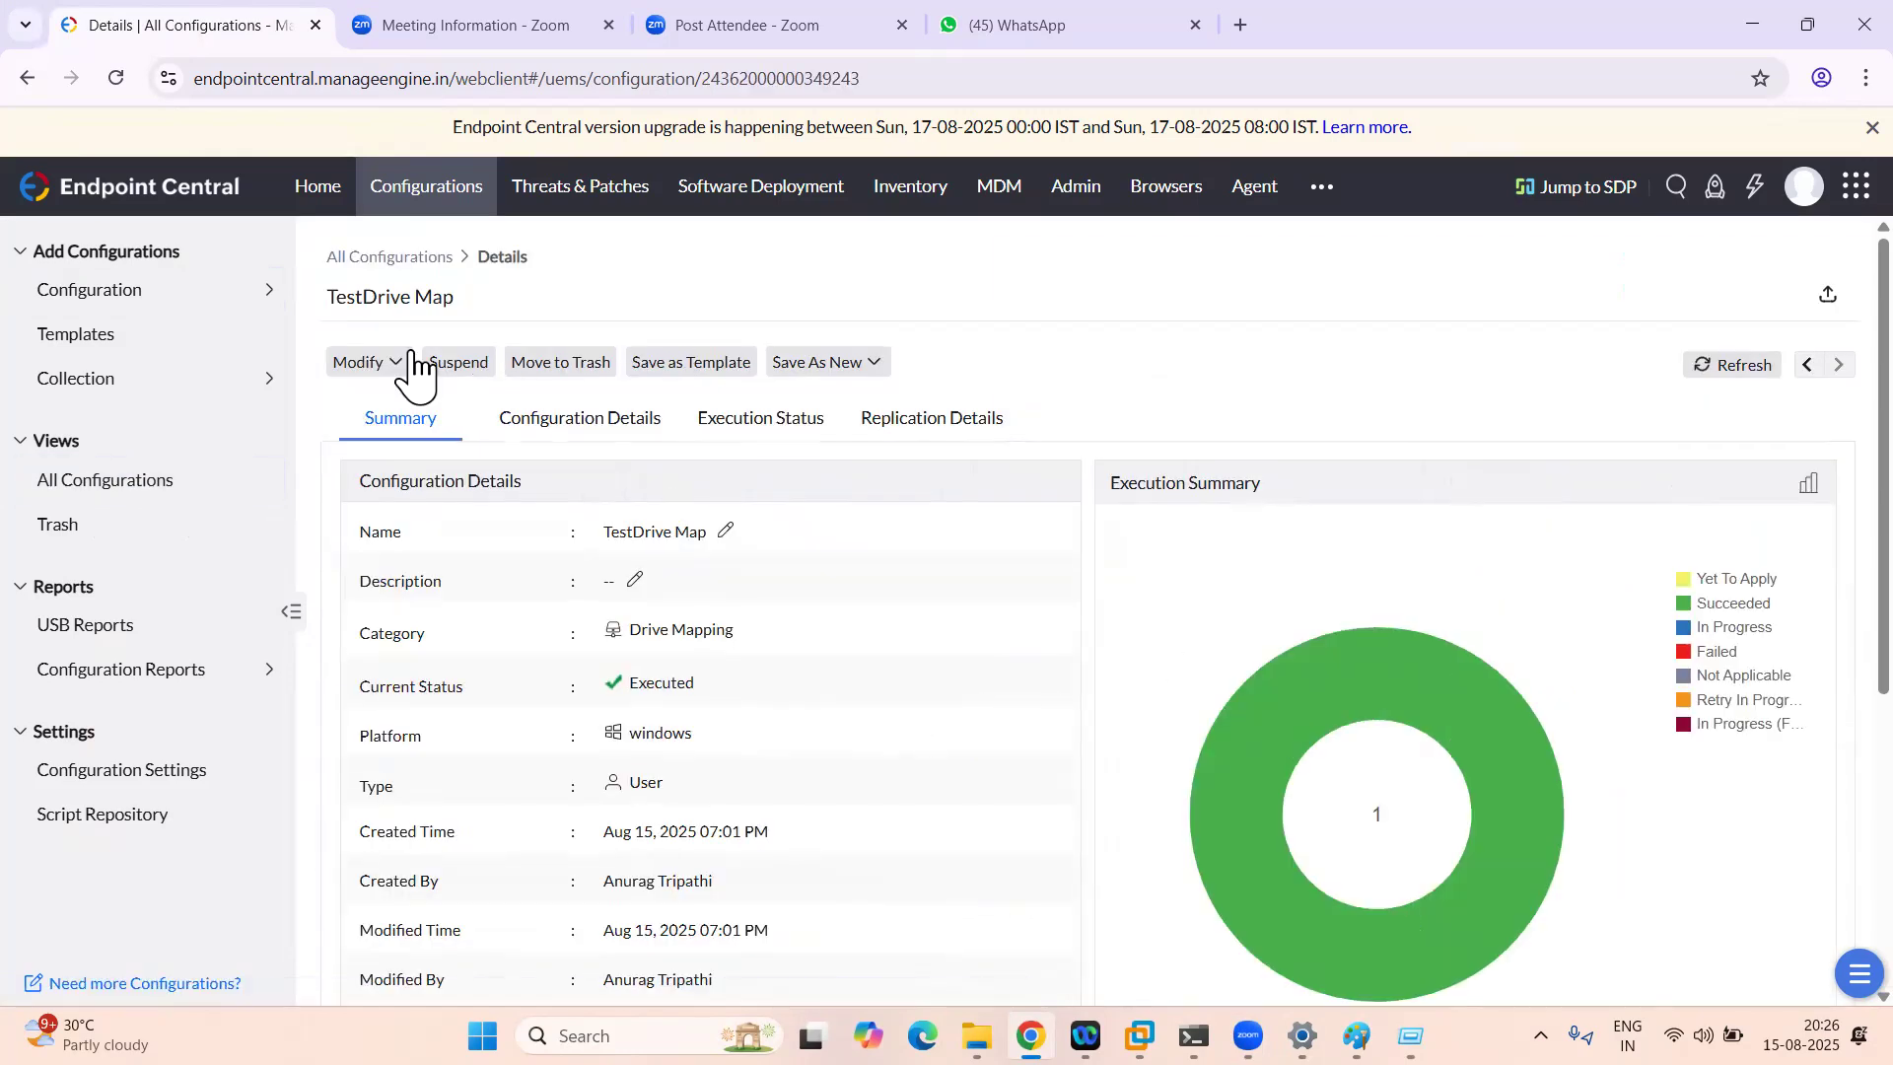
left_click(399, 363)
left_click(404, 402)
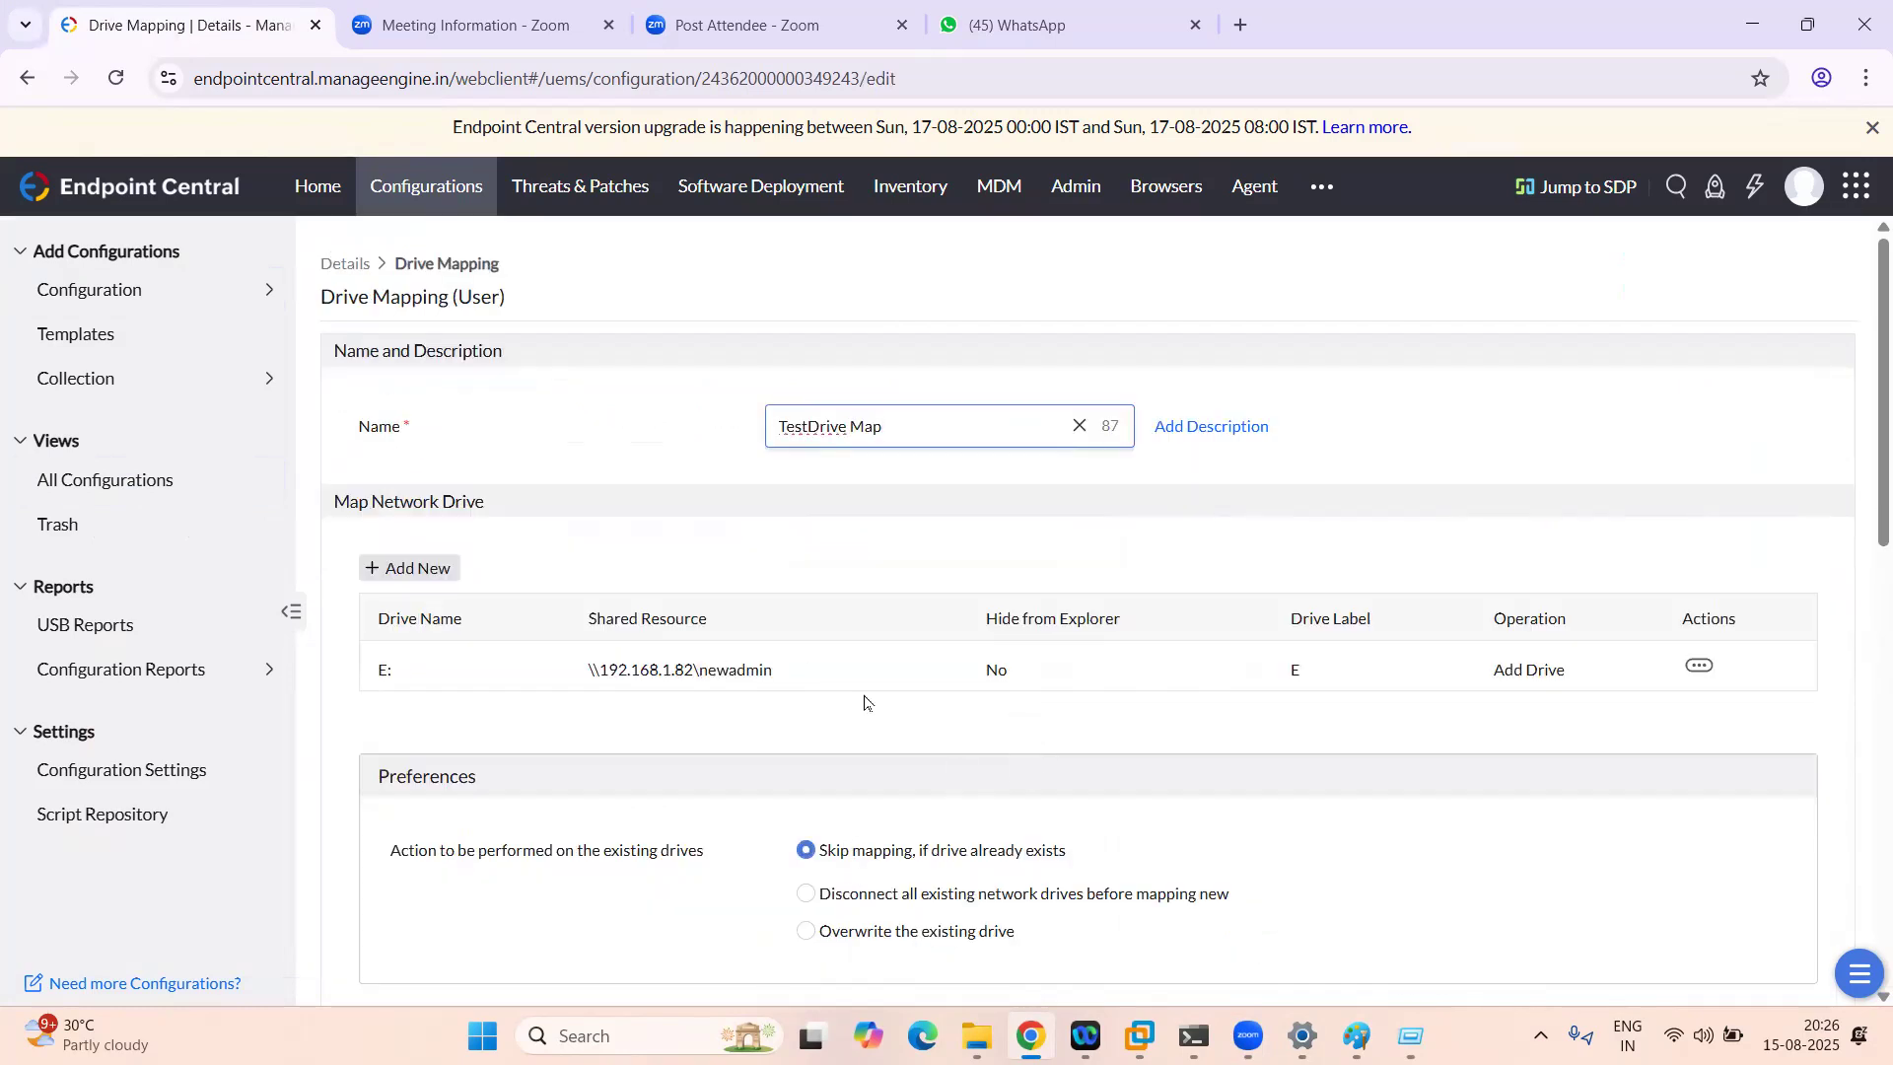
left_click(1141, 1036)
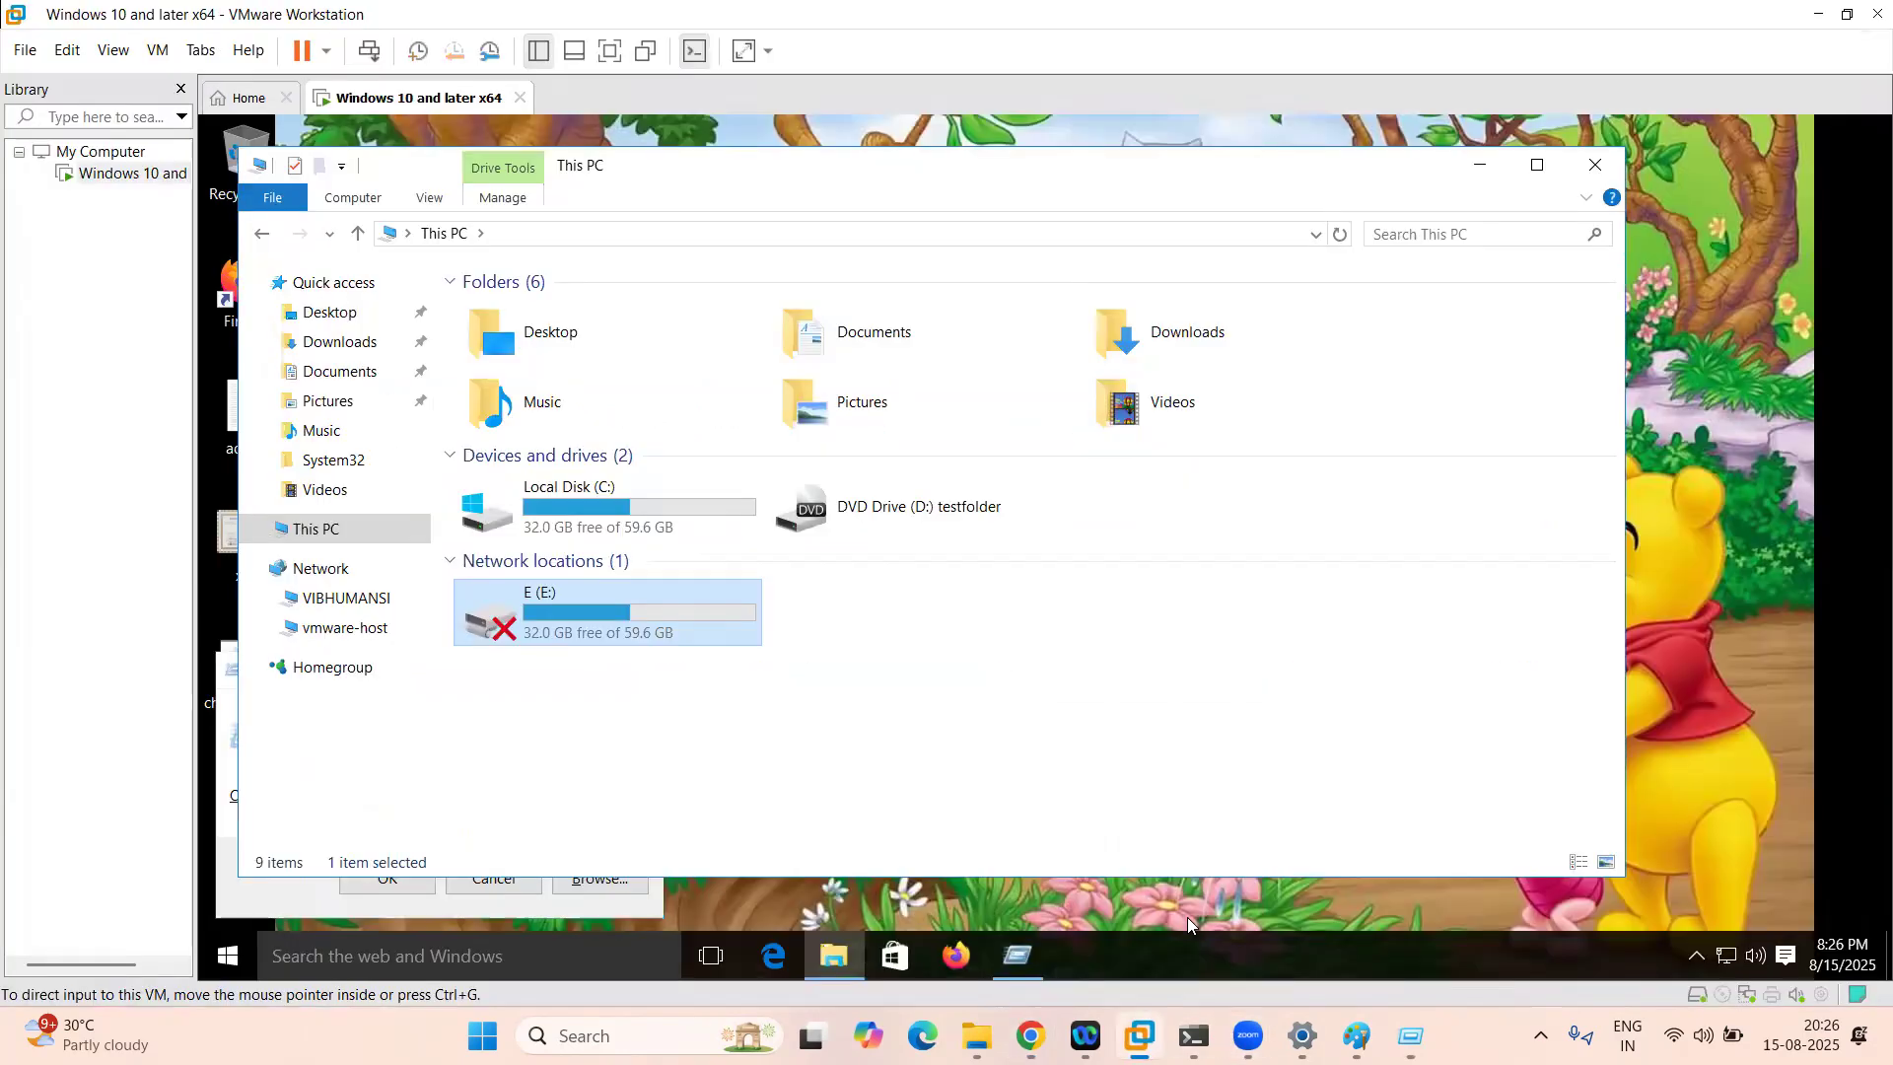
Step: Launch Command Prompt and try reaching \\192.168.1.82, which gets rejected
key("super+r")
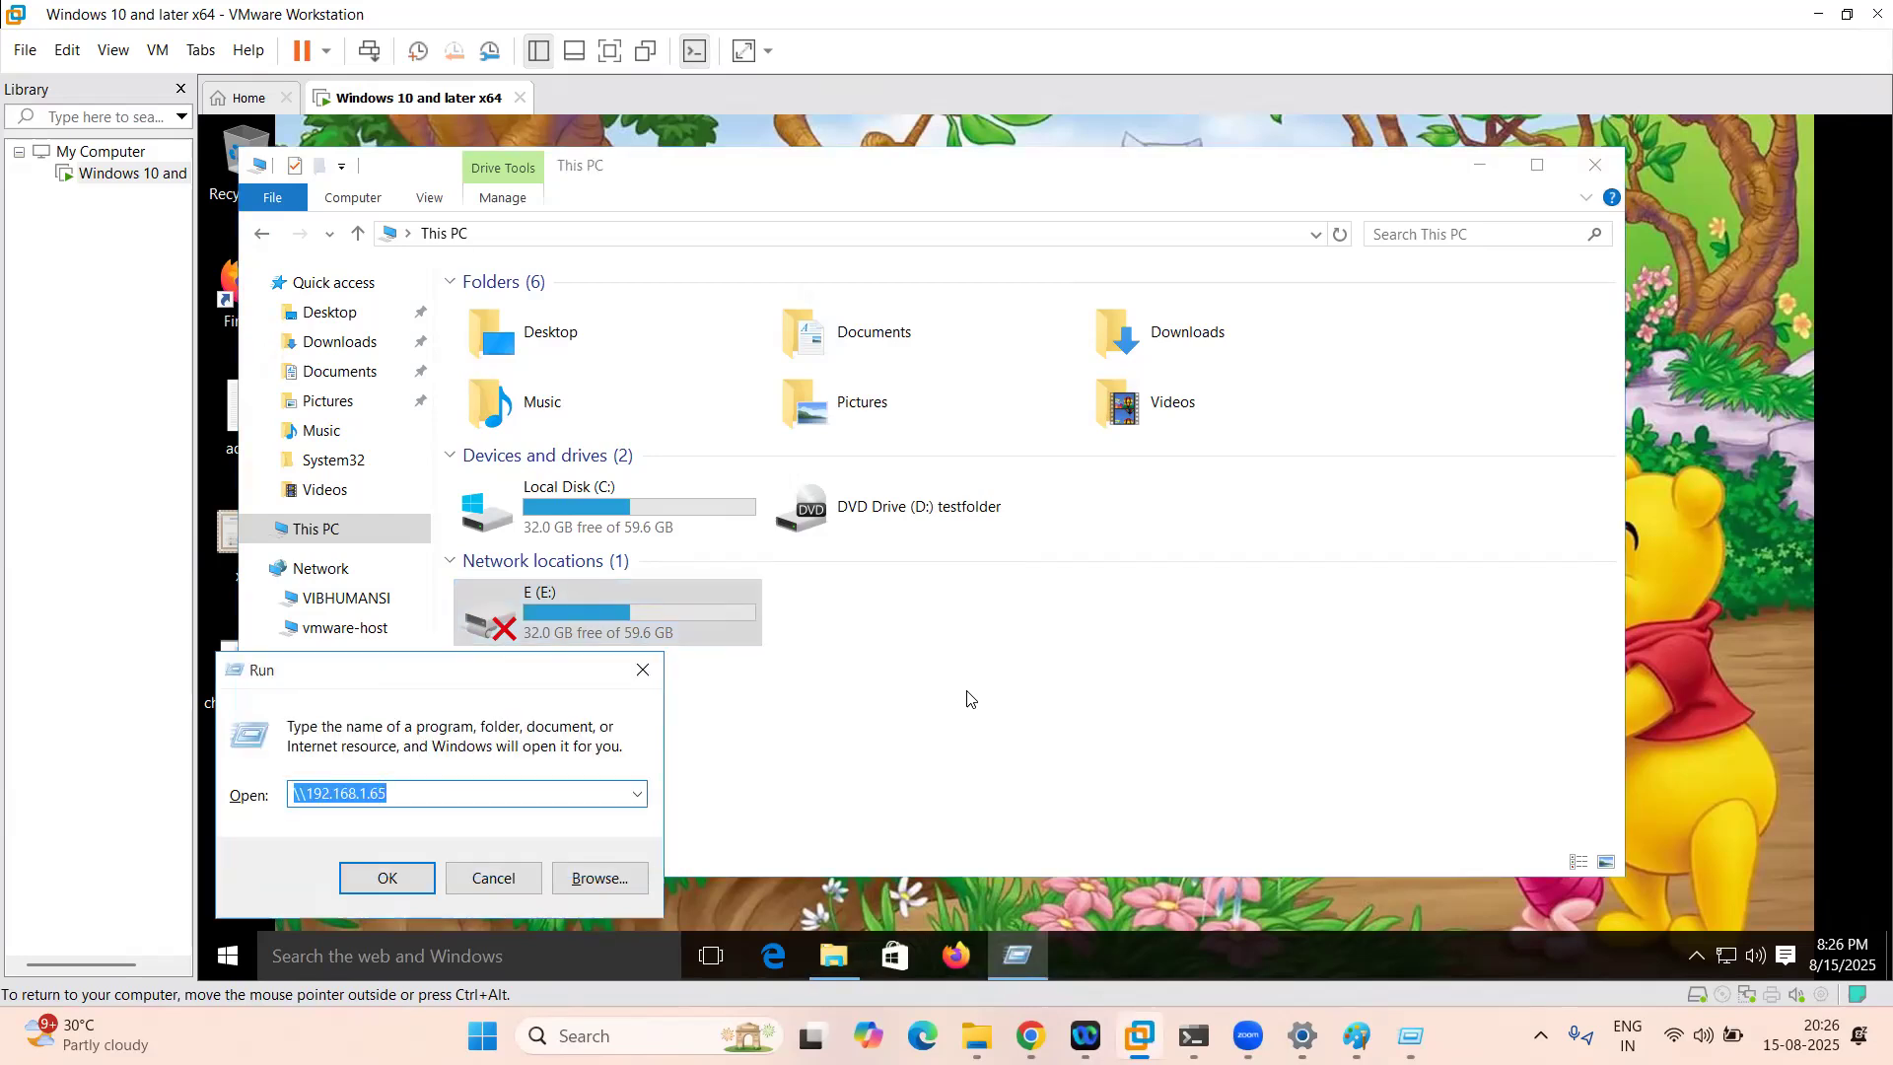
left_click(367, 955)
type("cmd")
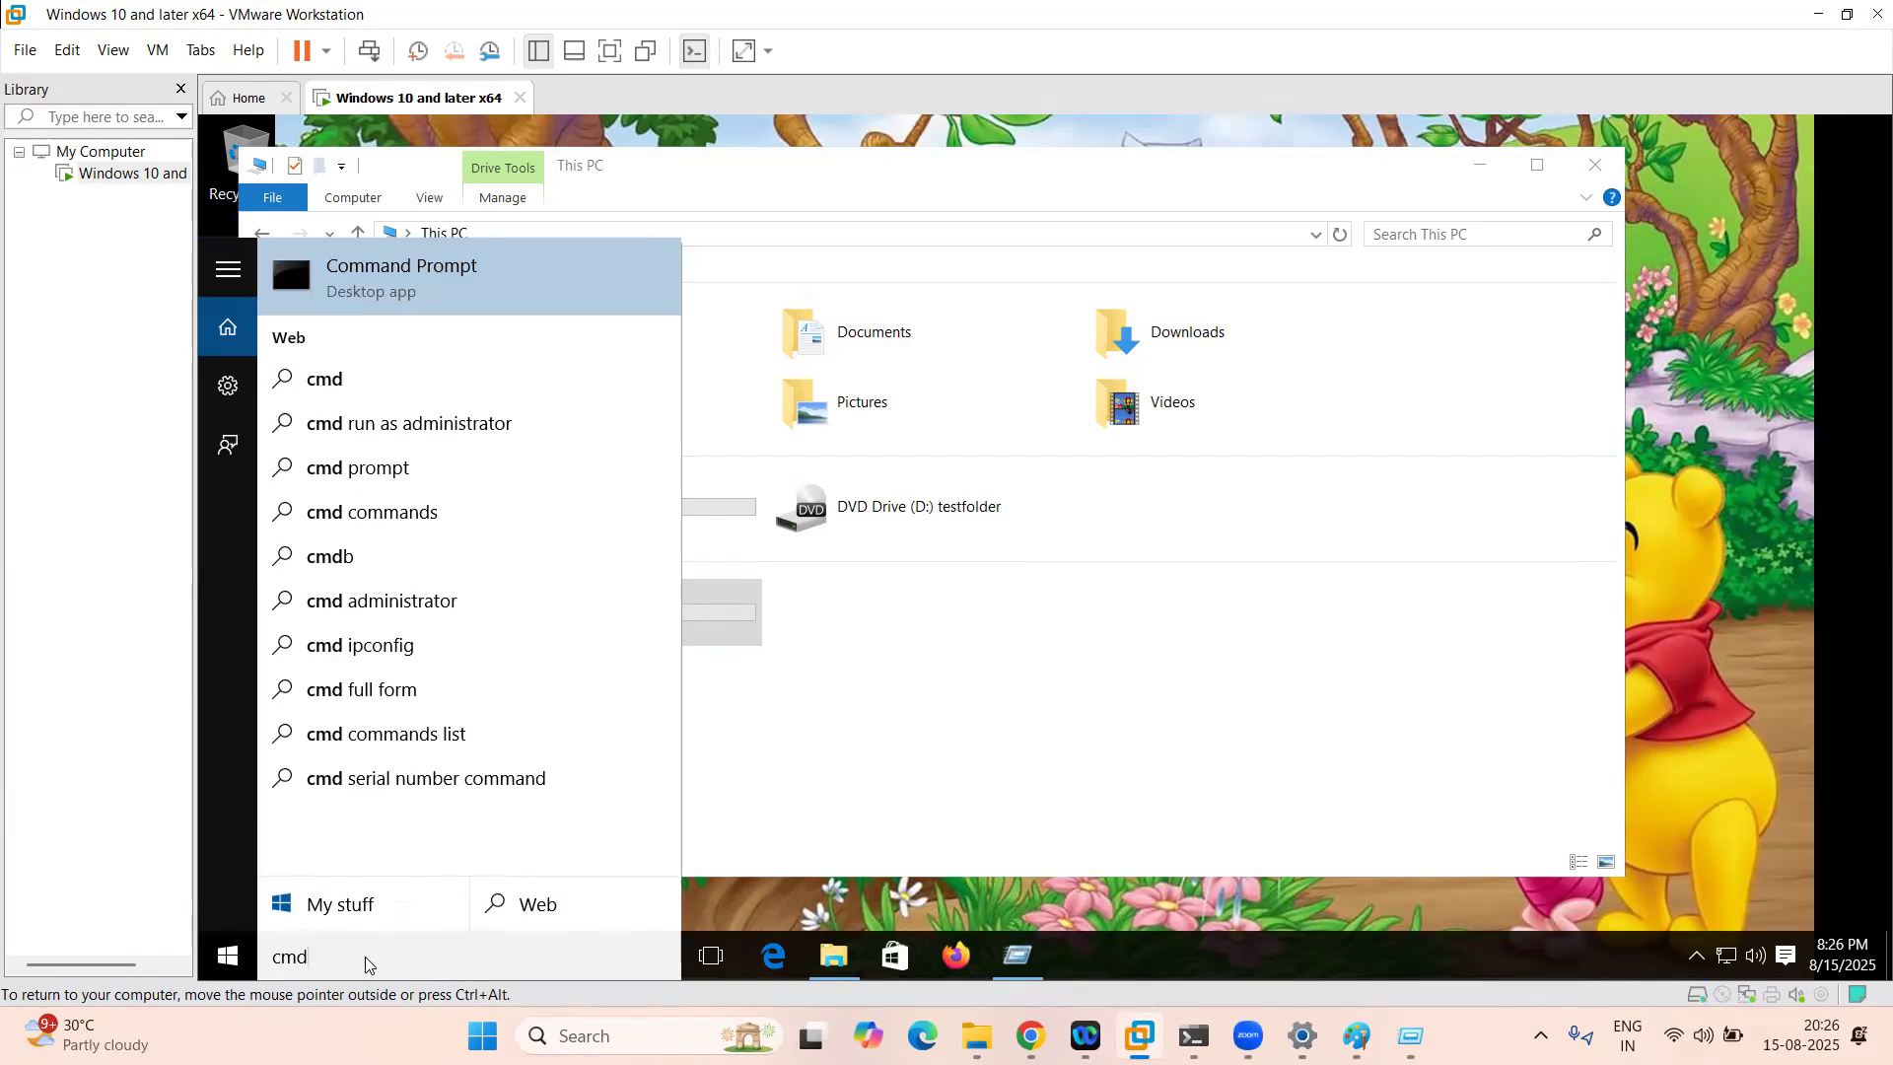
key("Return")
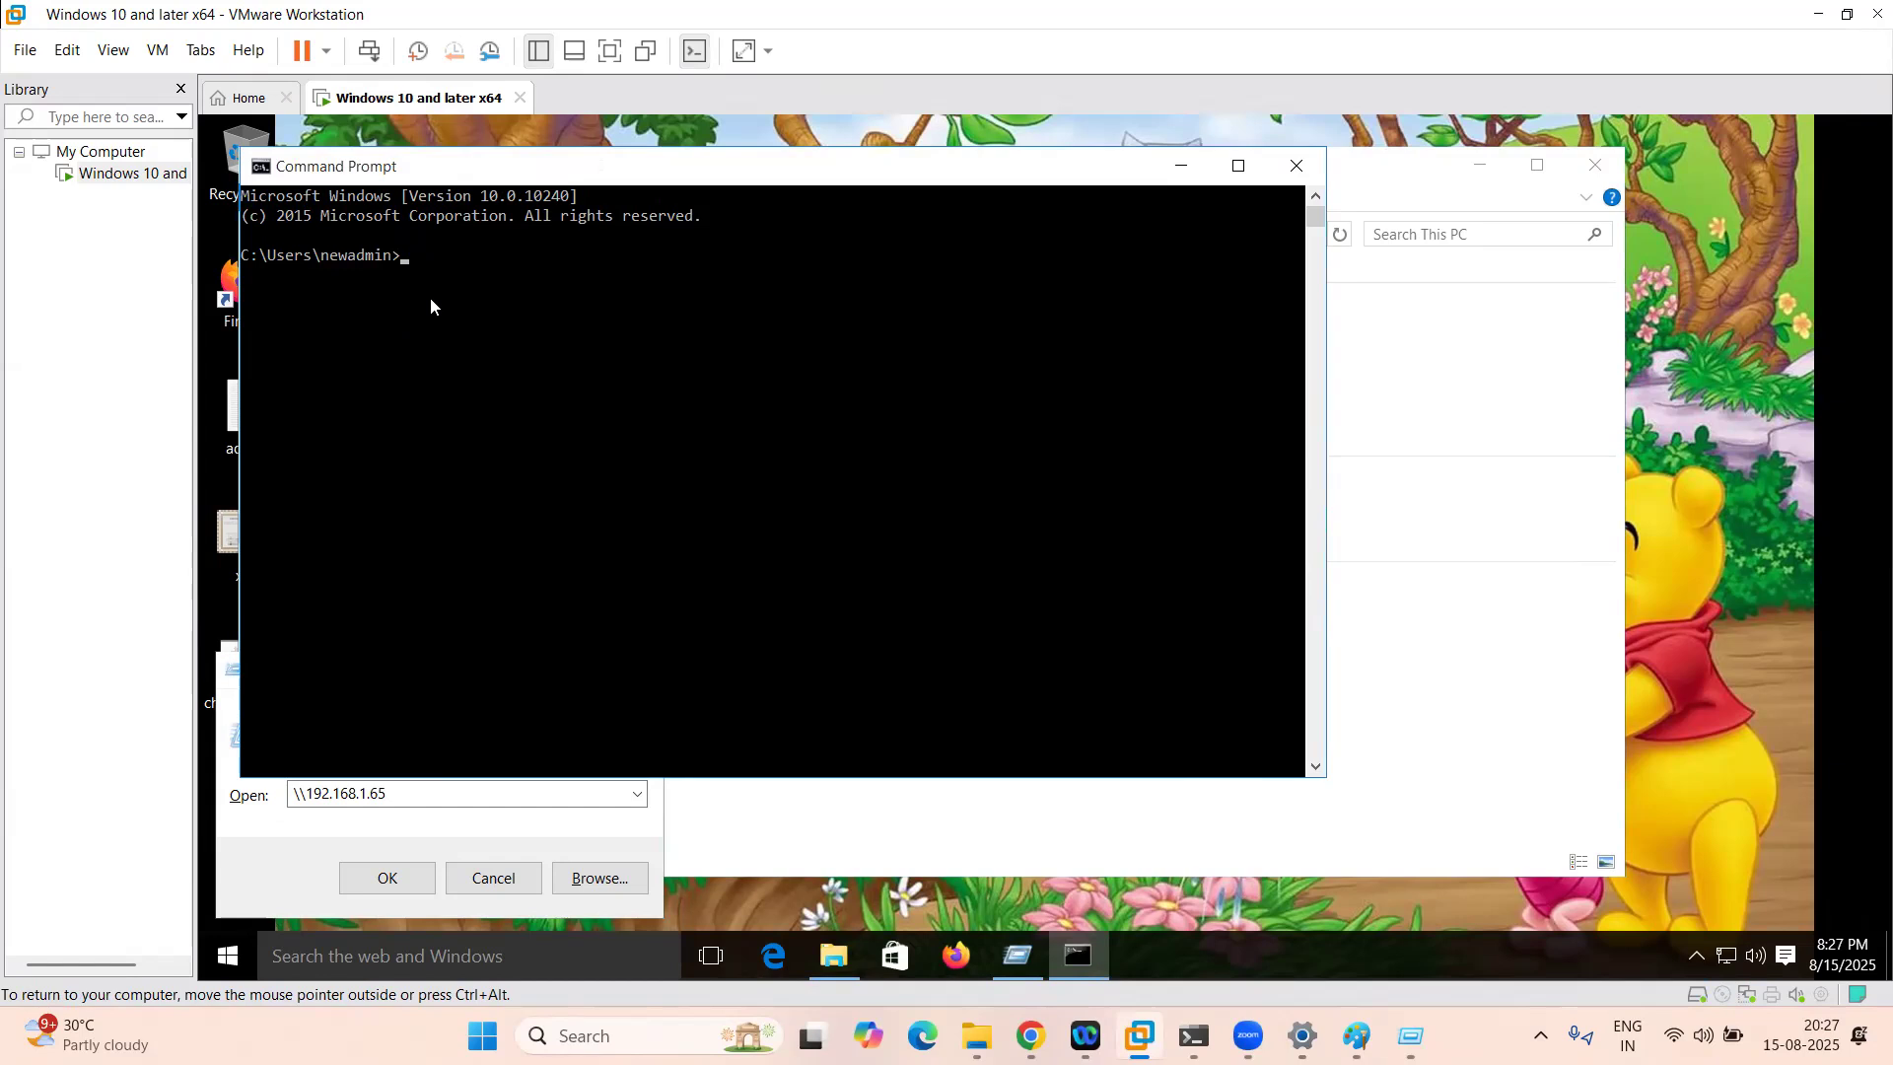
type("\\\\192.168.1.82")
key("Return")
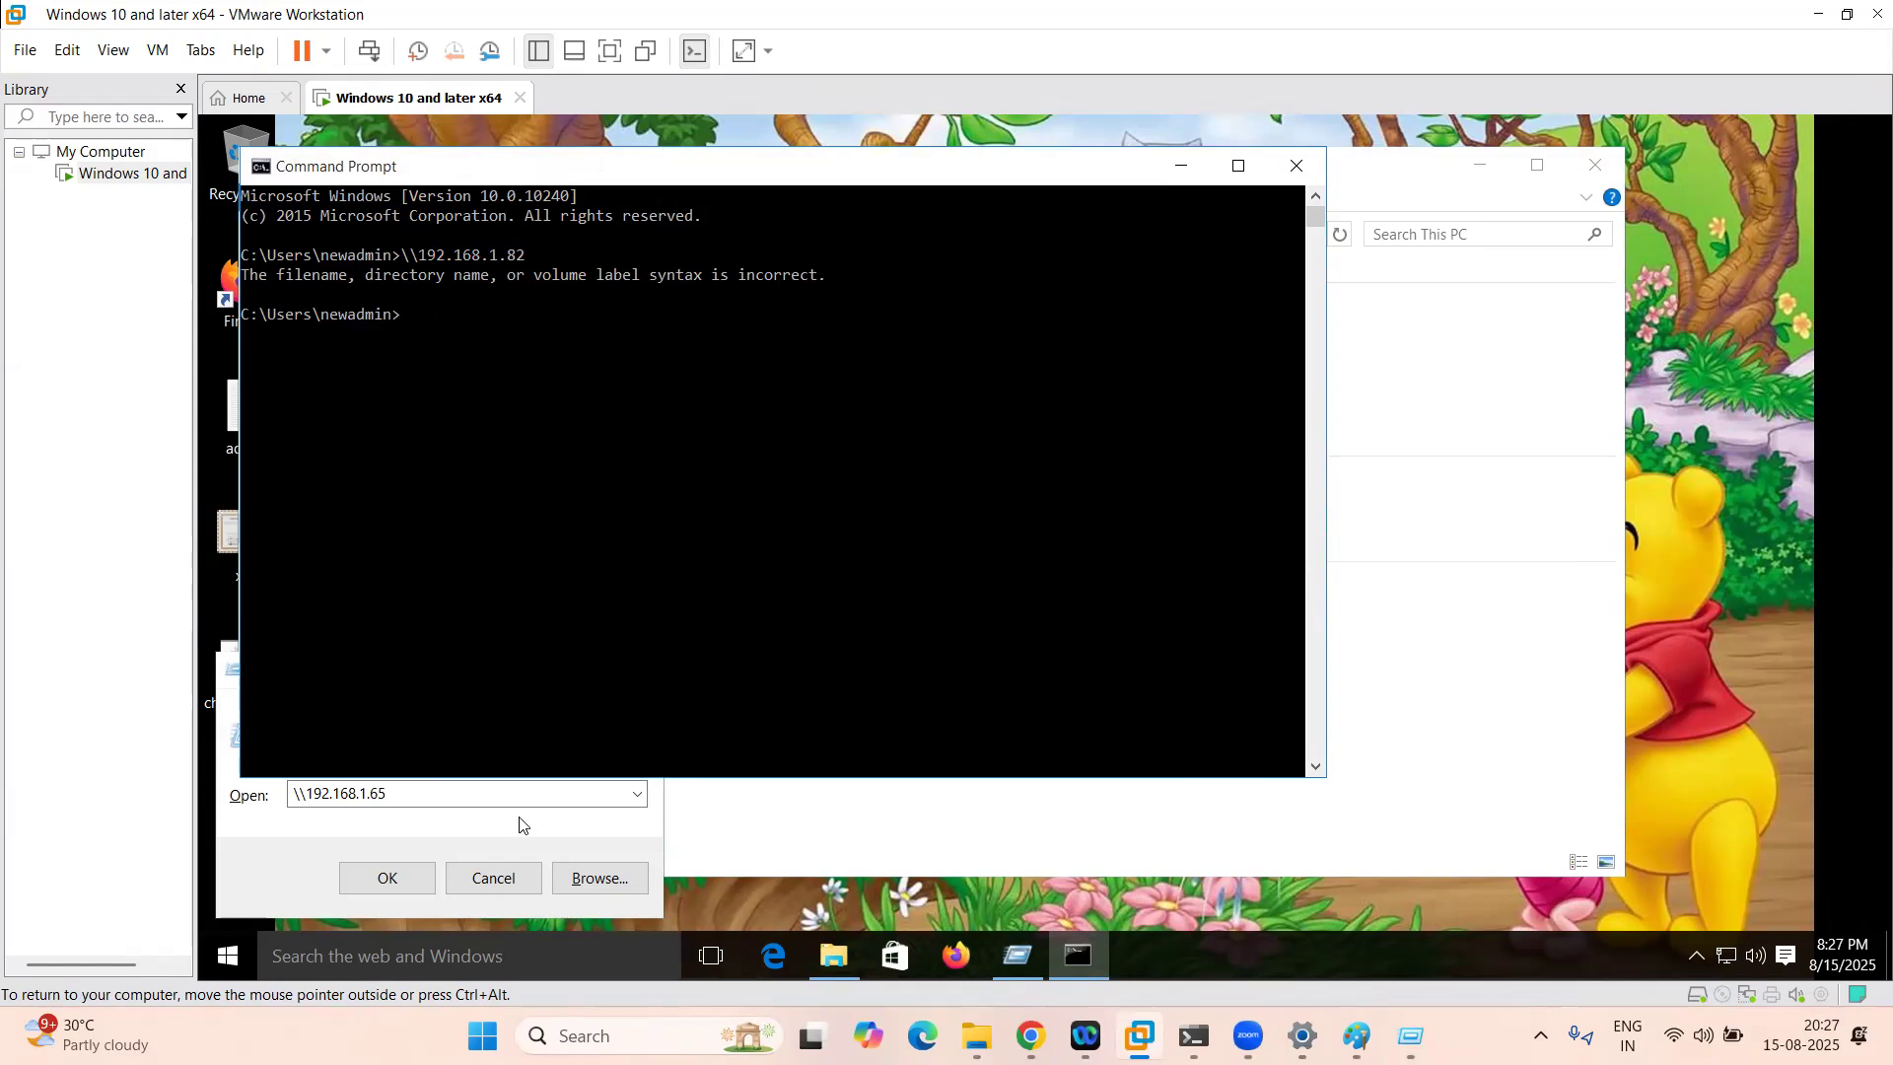
Step: Open \\192.168.1.82 from Run to see the newadmin and Users shares, then close it
left_click(522, 824)
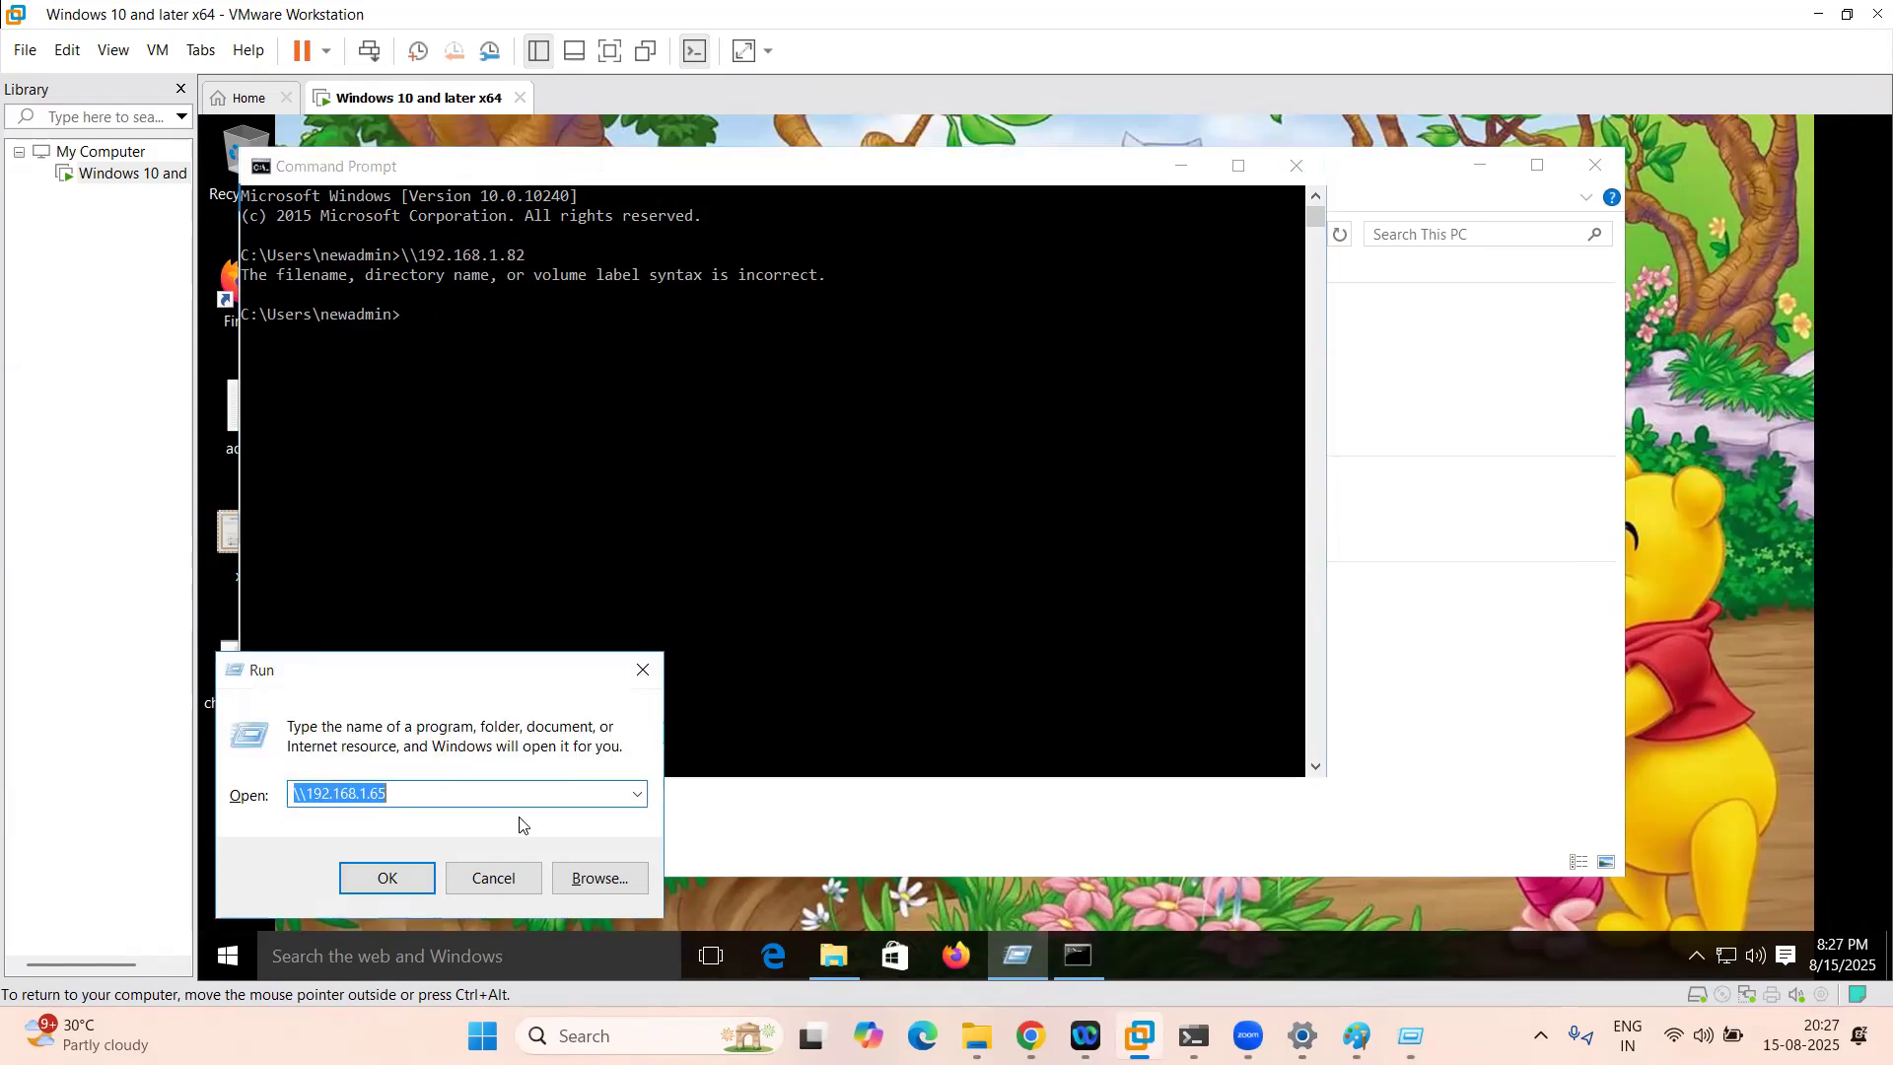
left_click(434, 796)
key("BackSpace")
type("82")
key("Return")
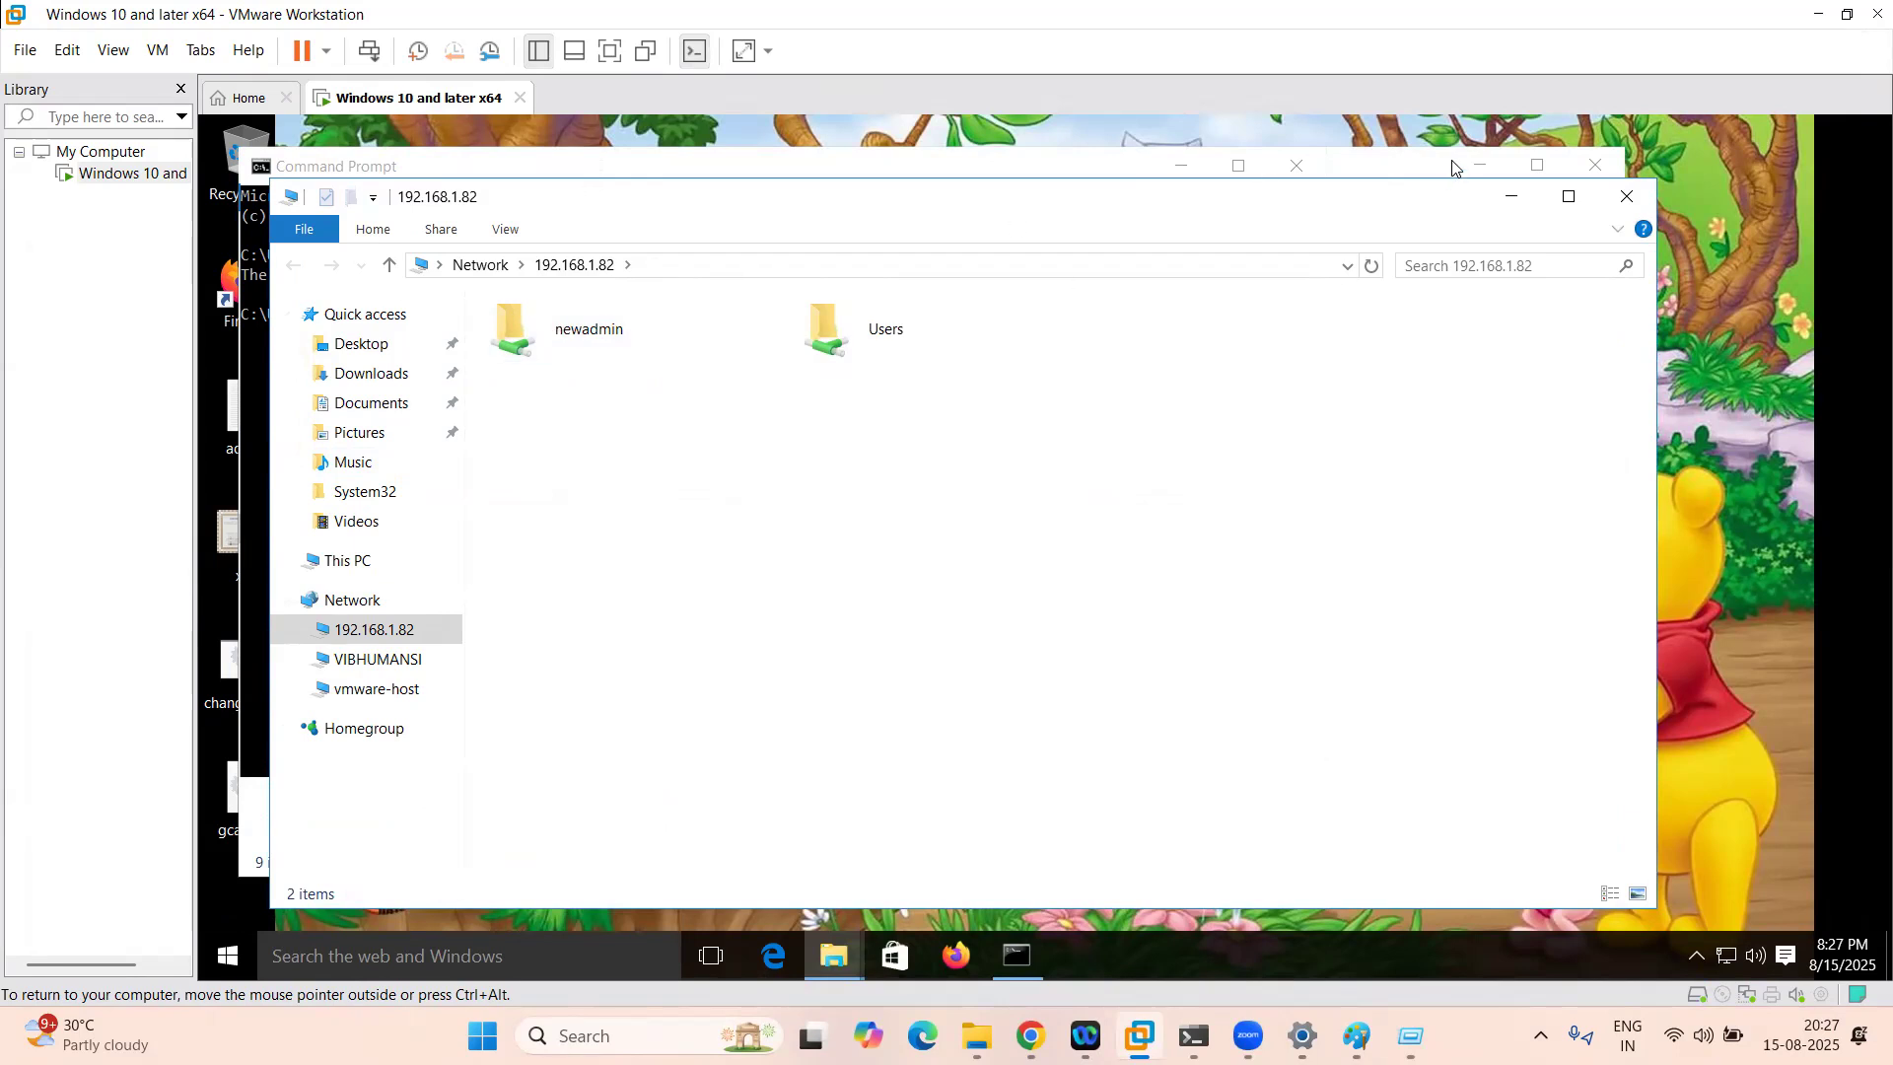
left_click_drag(1371, 211, 1154, 233)
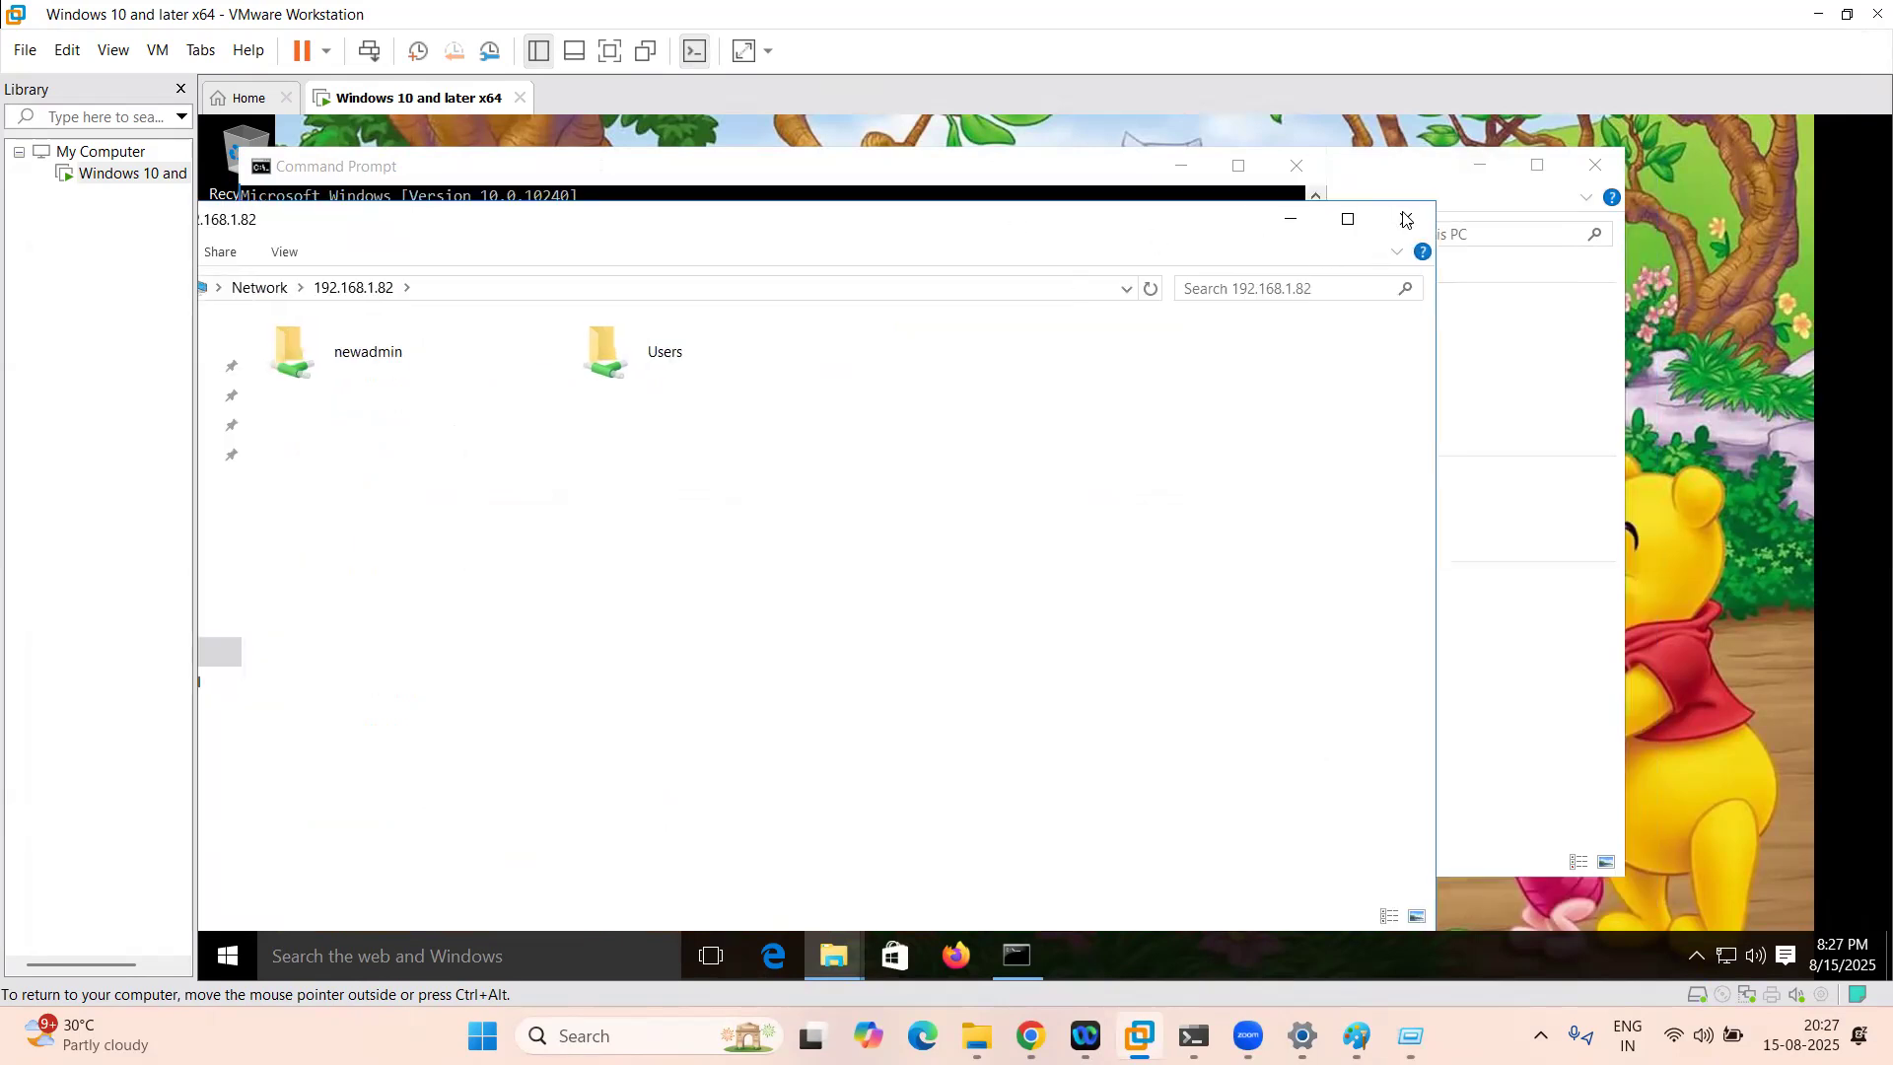
left_click(1404, 213)
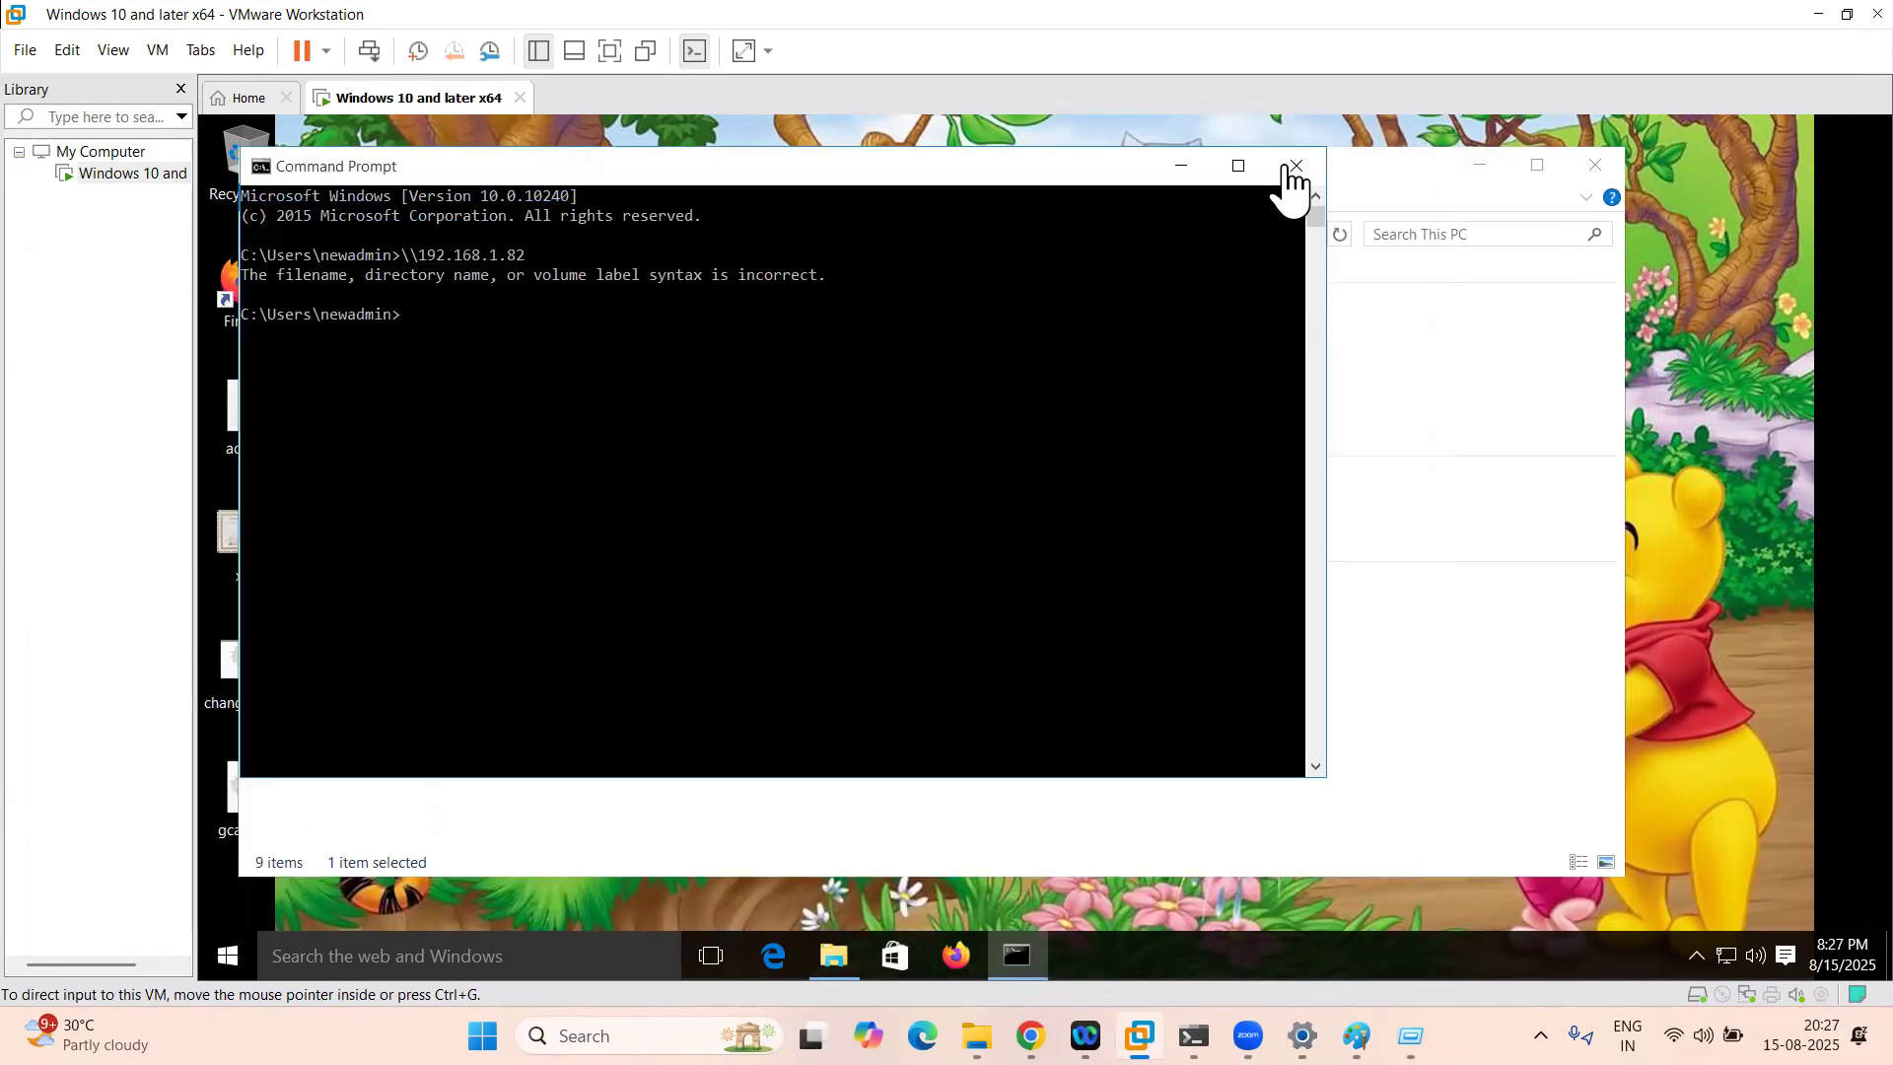
left_click(1030, 1035)
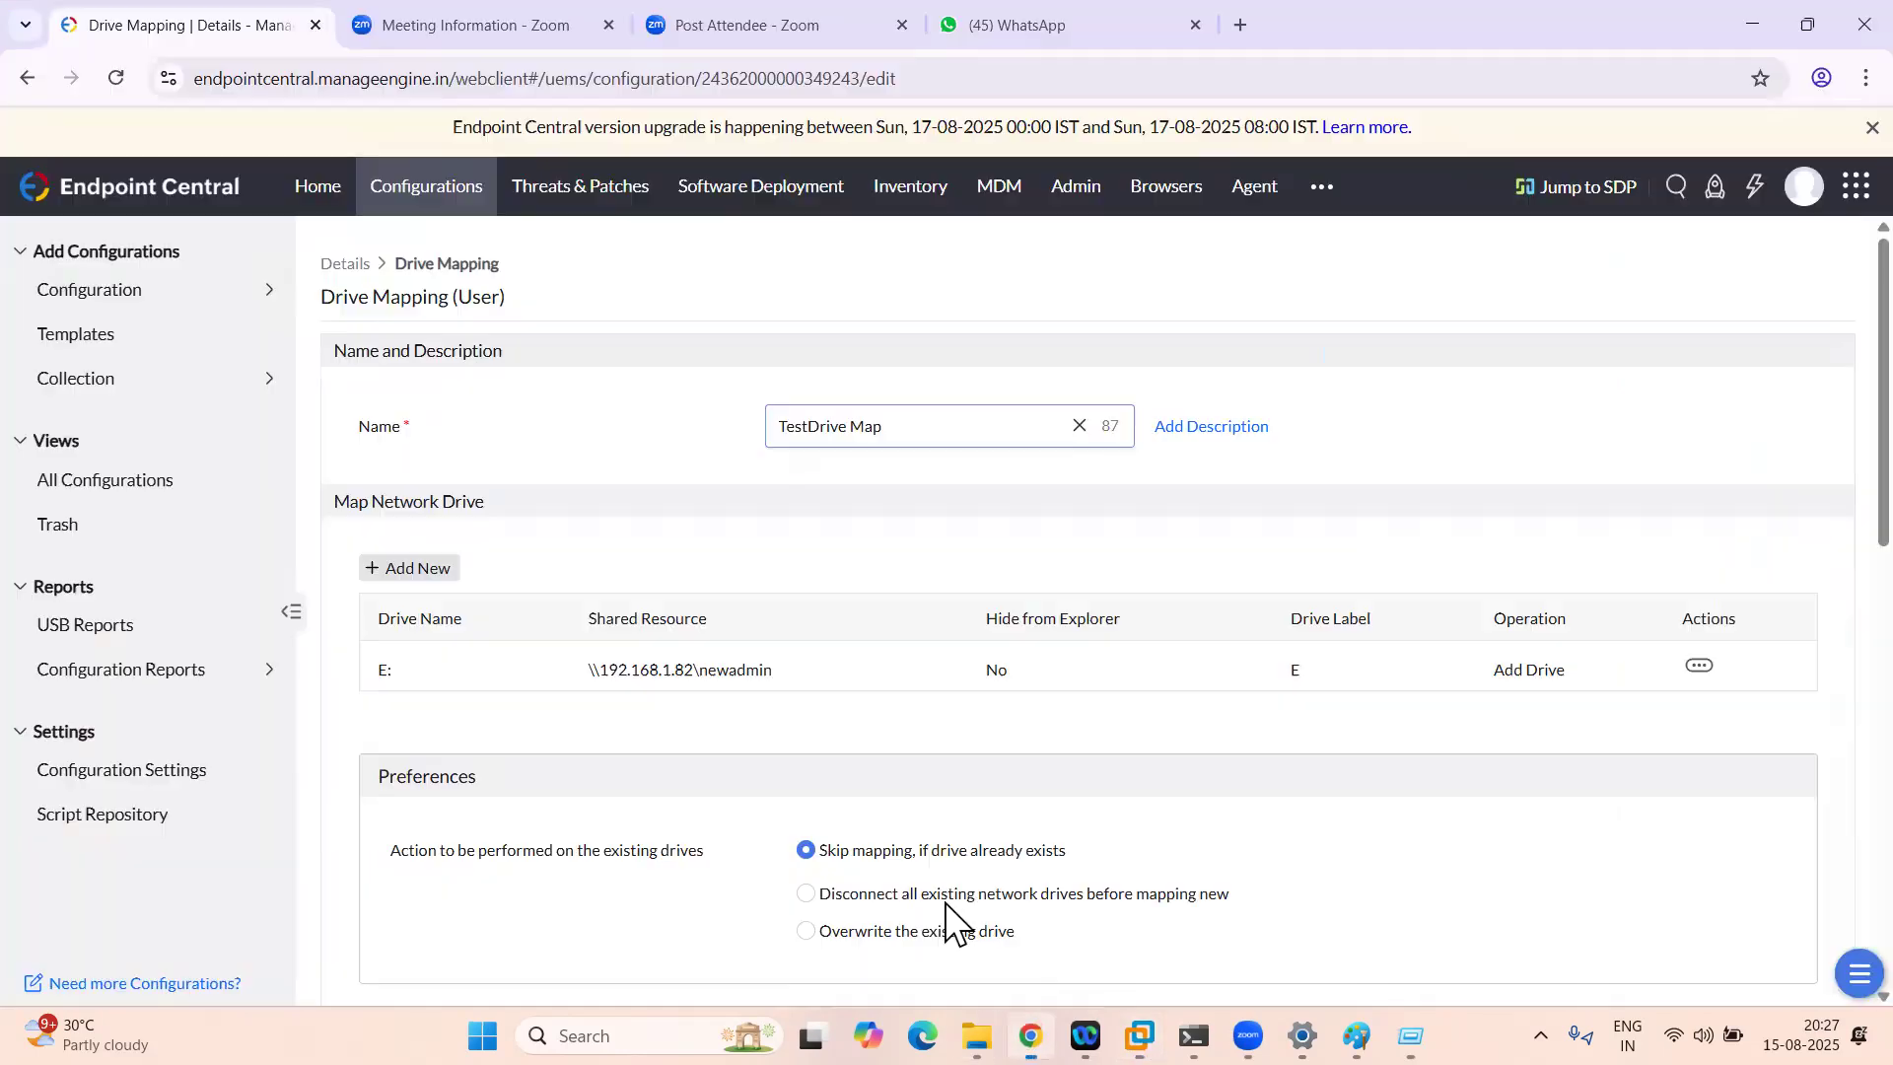
Step: Trash the TestDrive Map configuration from All Configurations, leaving 26 configurations
left_click(79, 297)
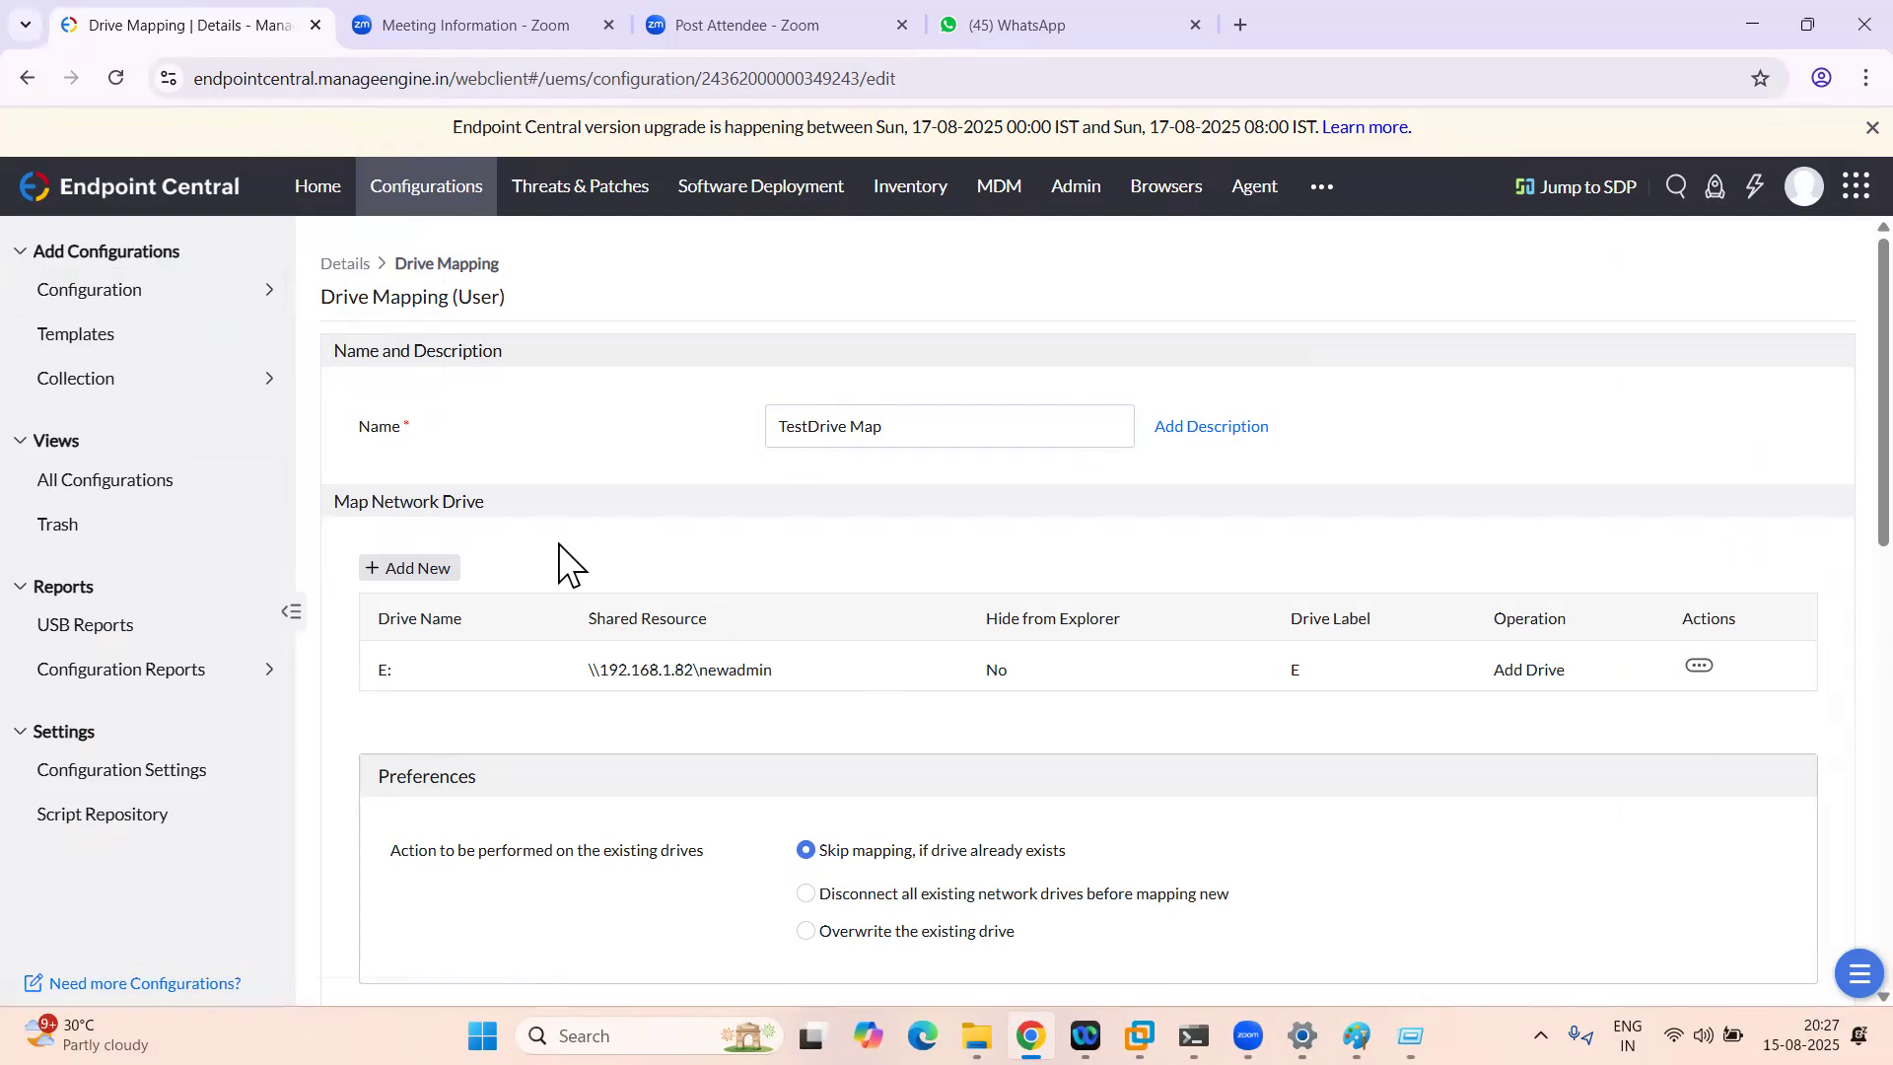
left_click(71, 483)
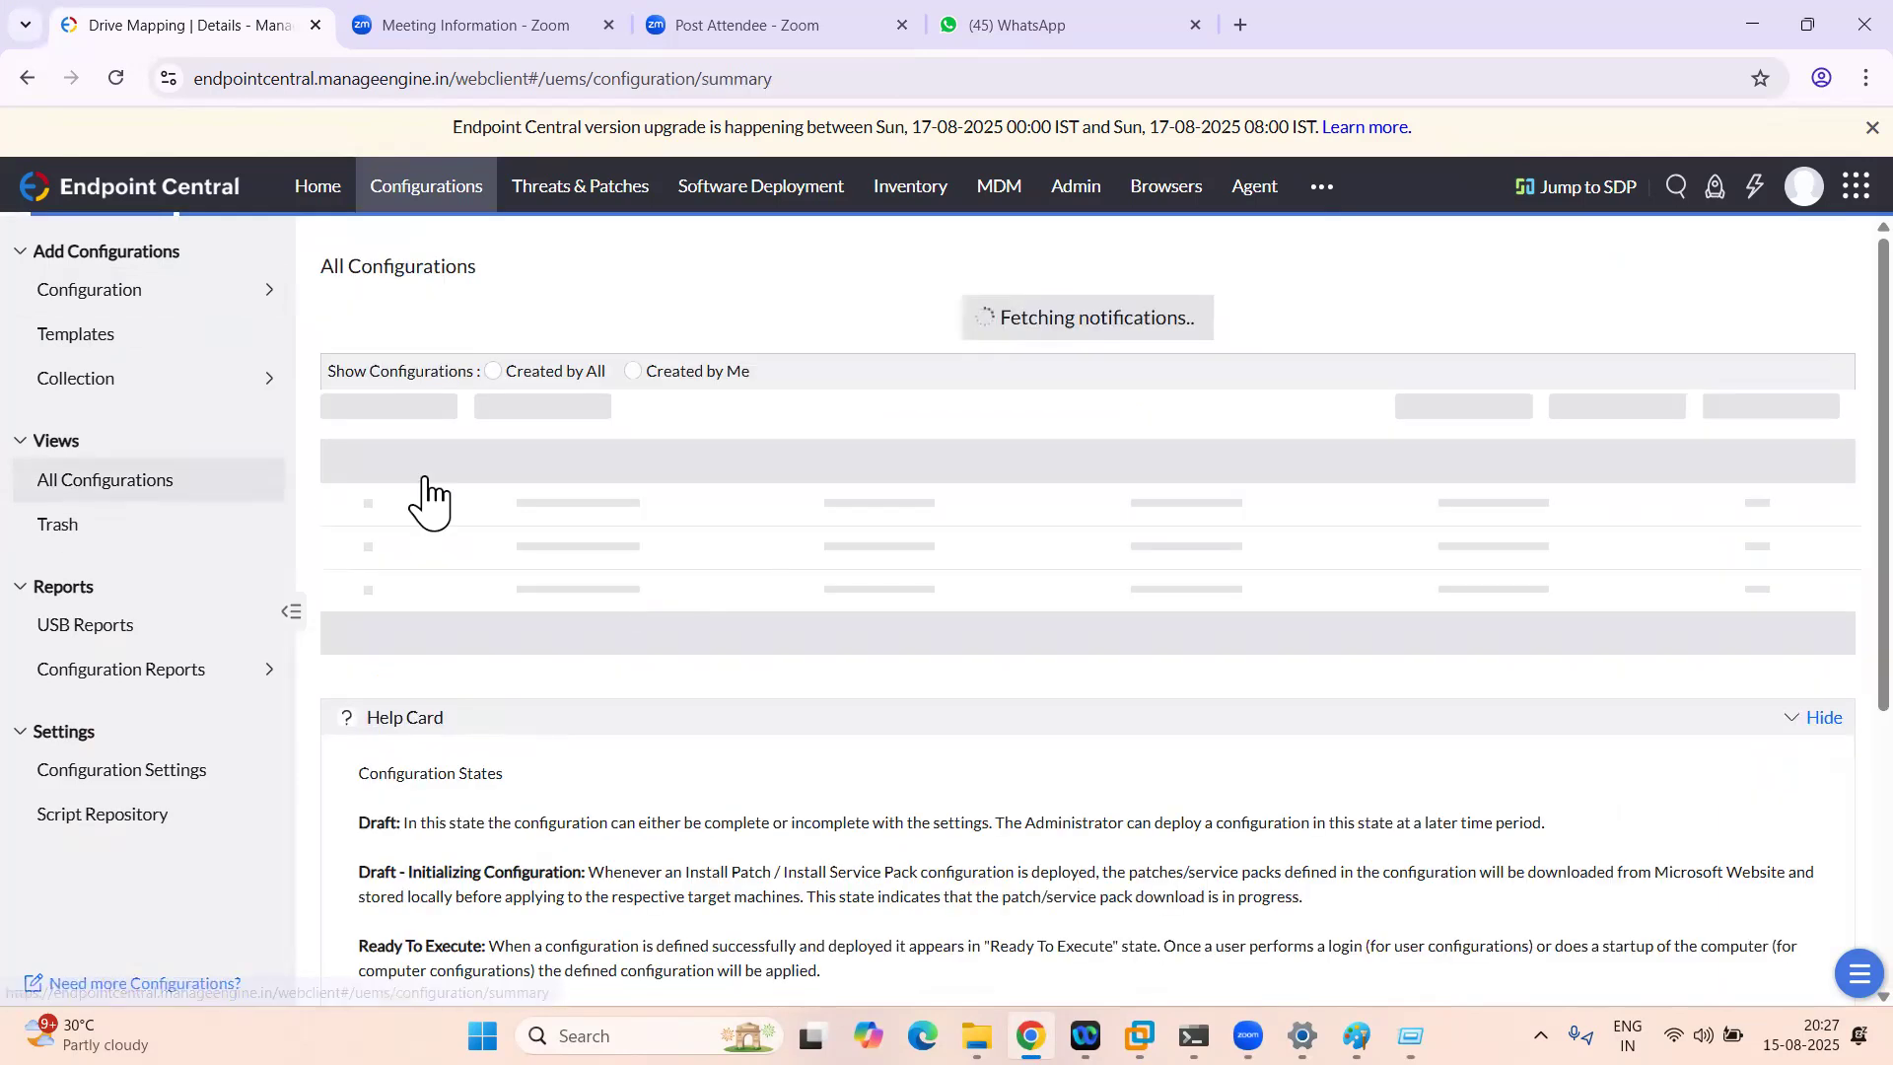
left_click(358, 491)
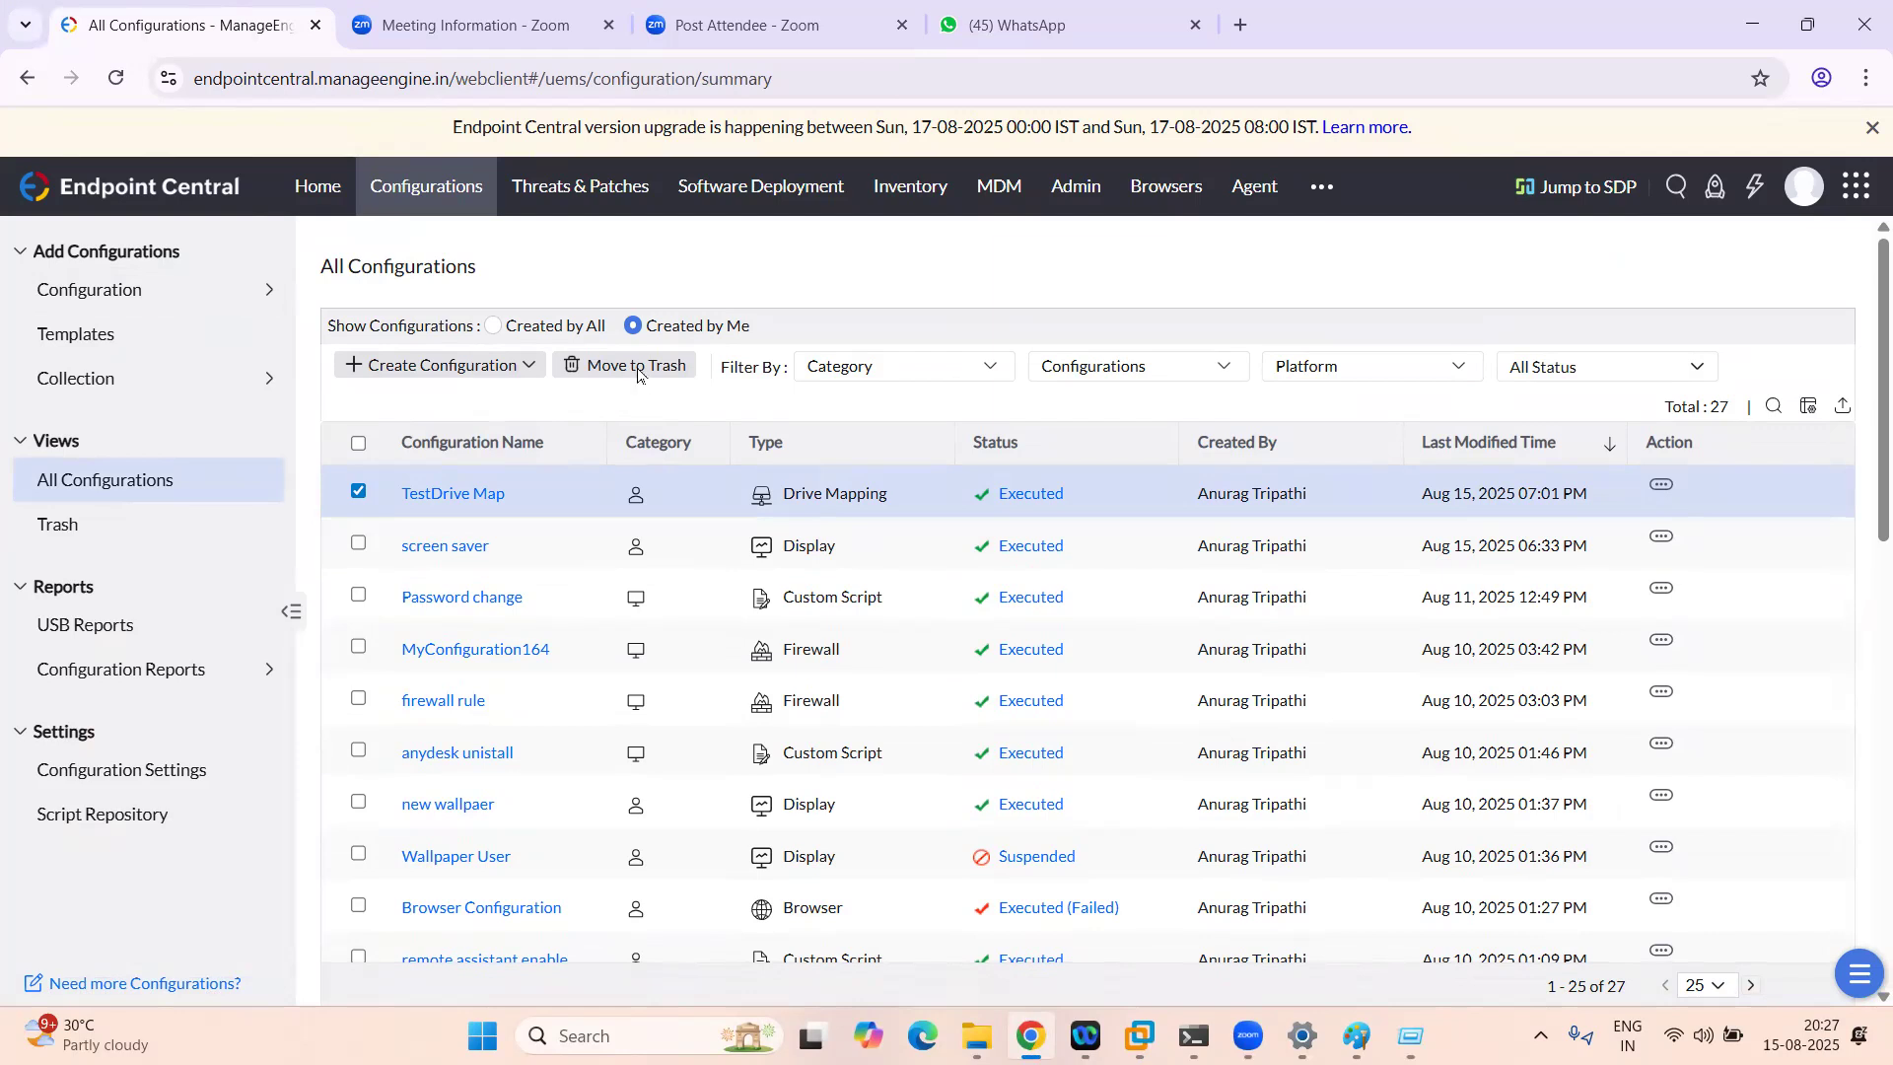
left_click(638, 367)
left_click(852, 385)
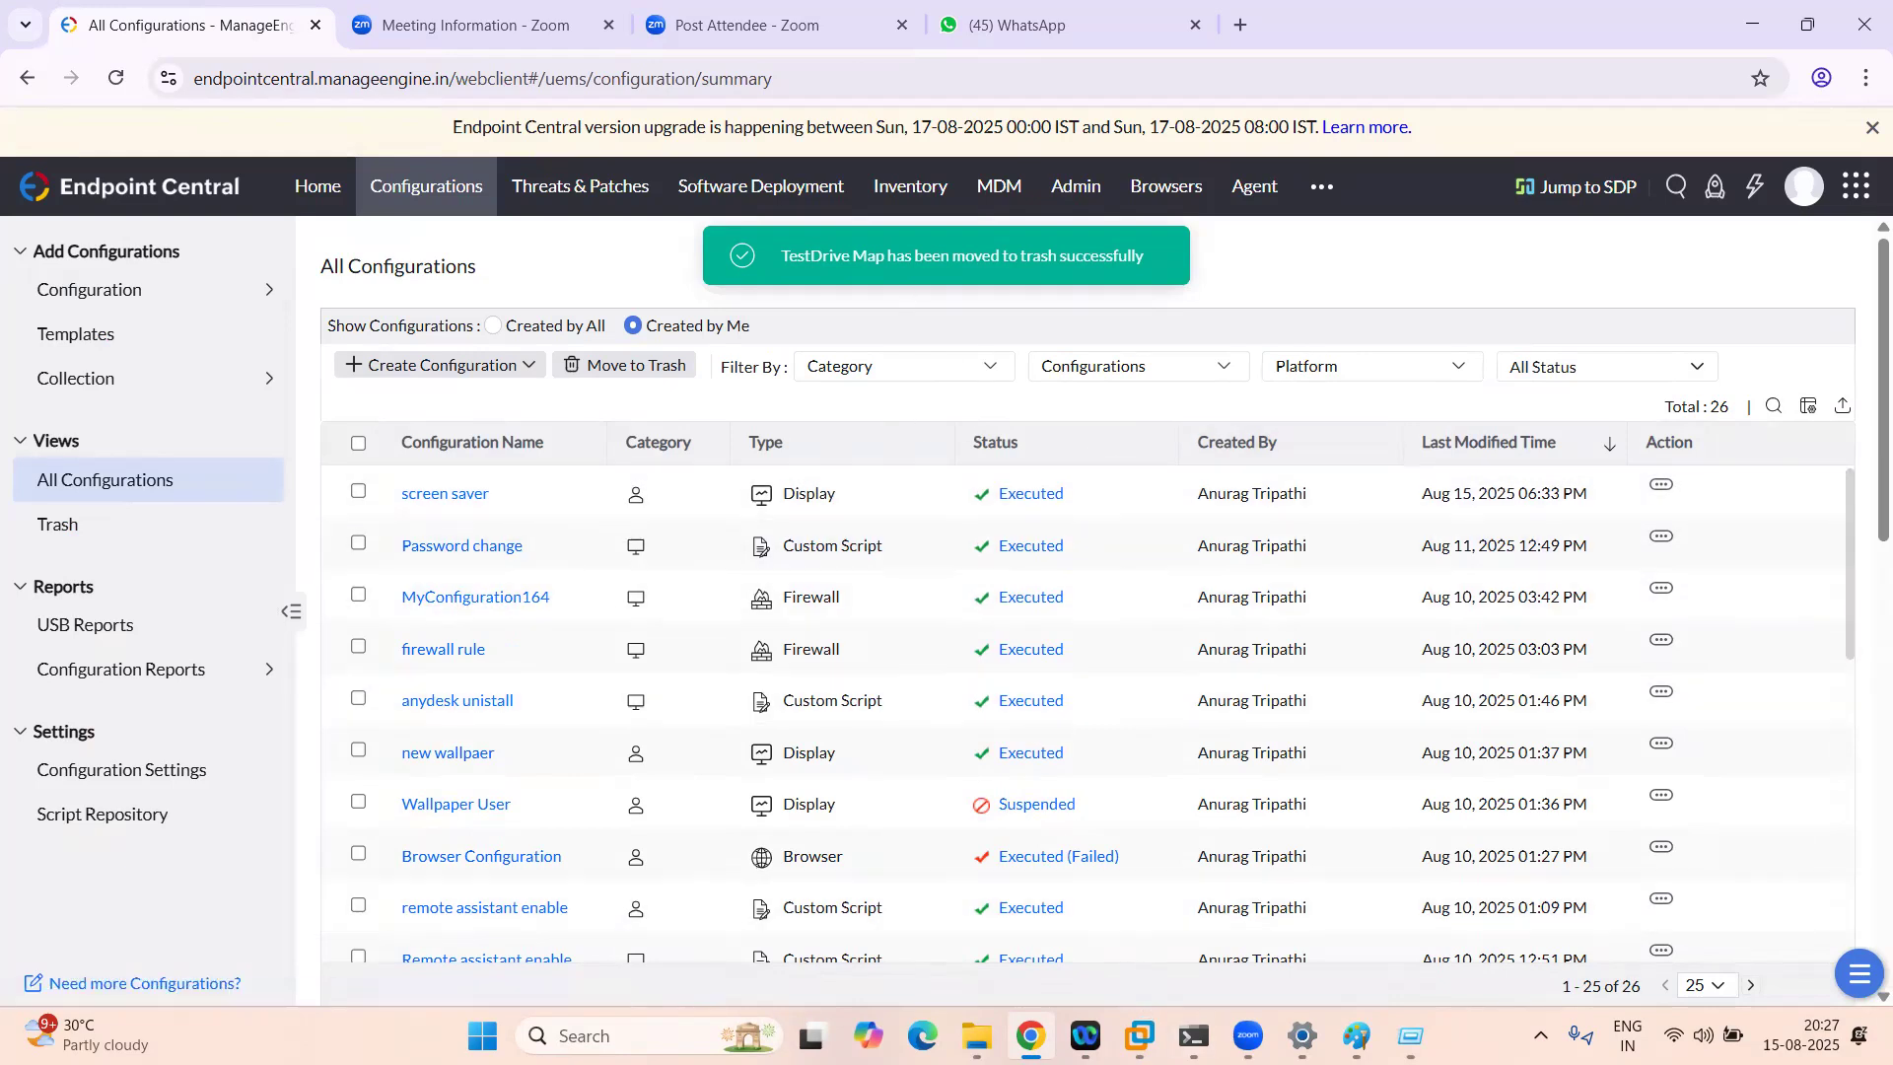
mouse_move(1141, 1035)
left_click(1235, 896)
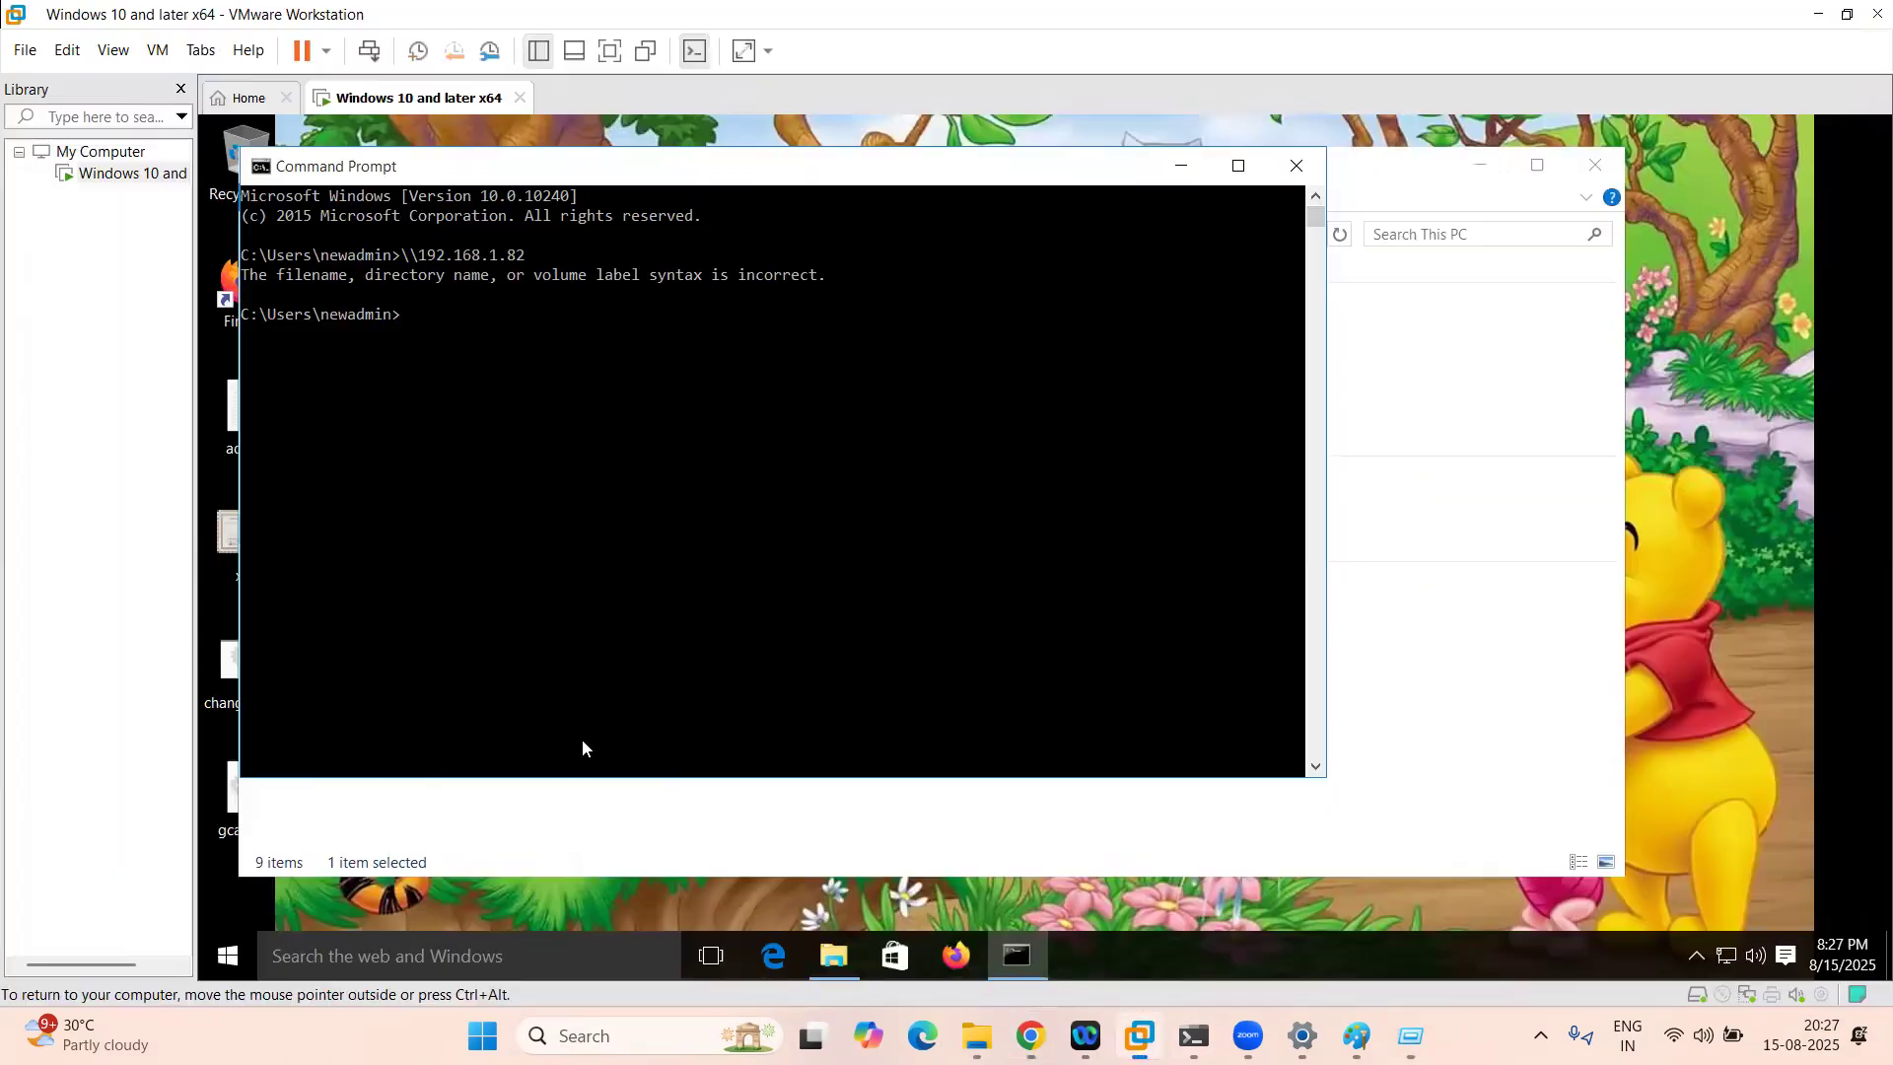
Step: Close Command Prompt and disconnect the E: network drive from This PC
left_click(1298, 166)
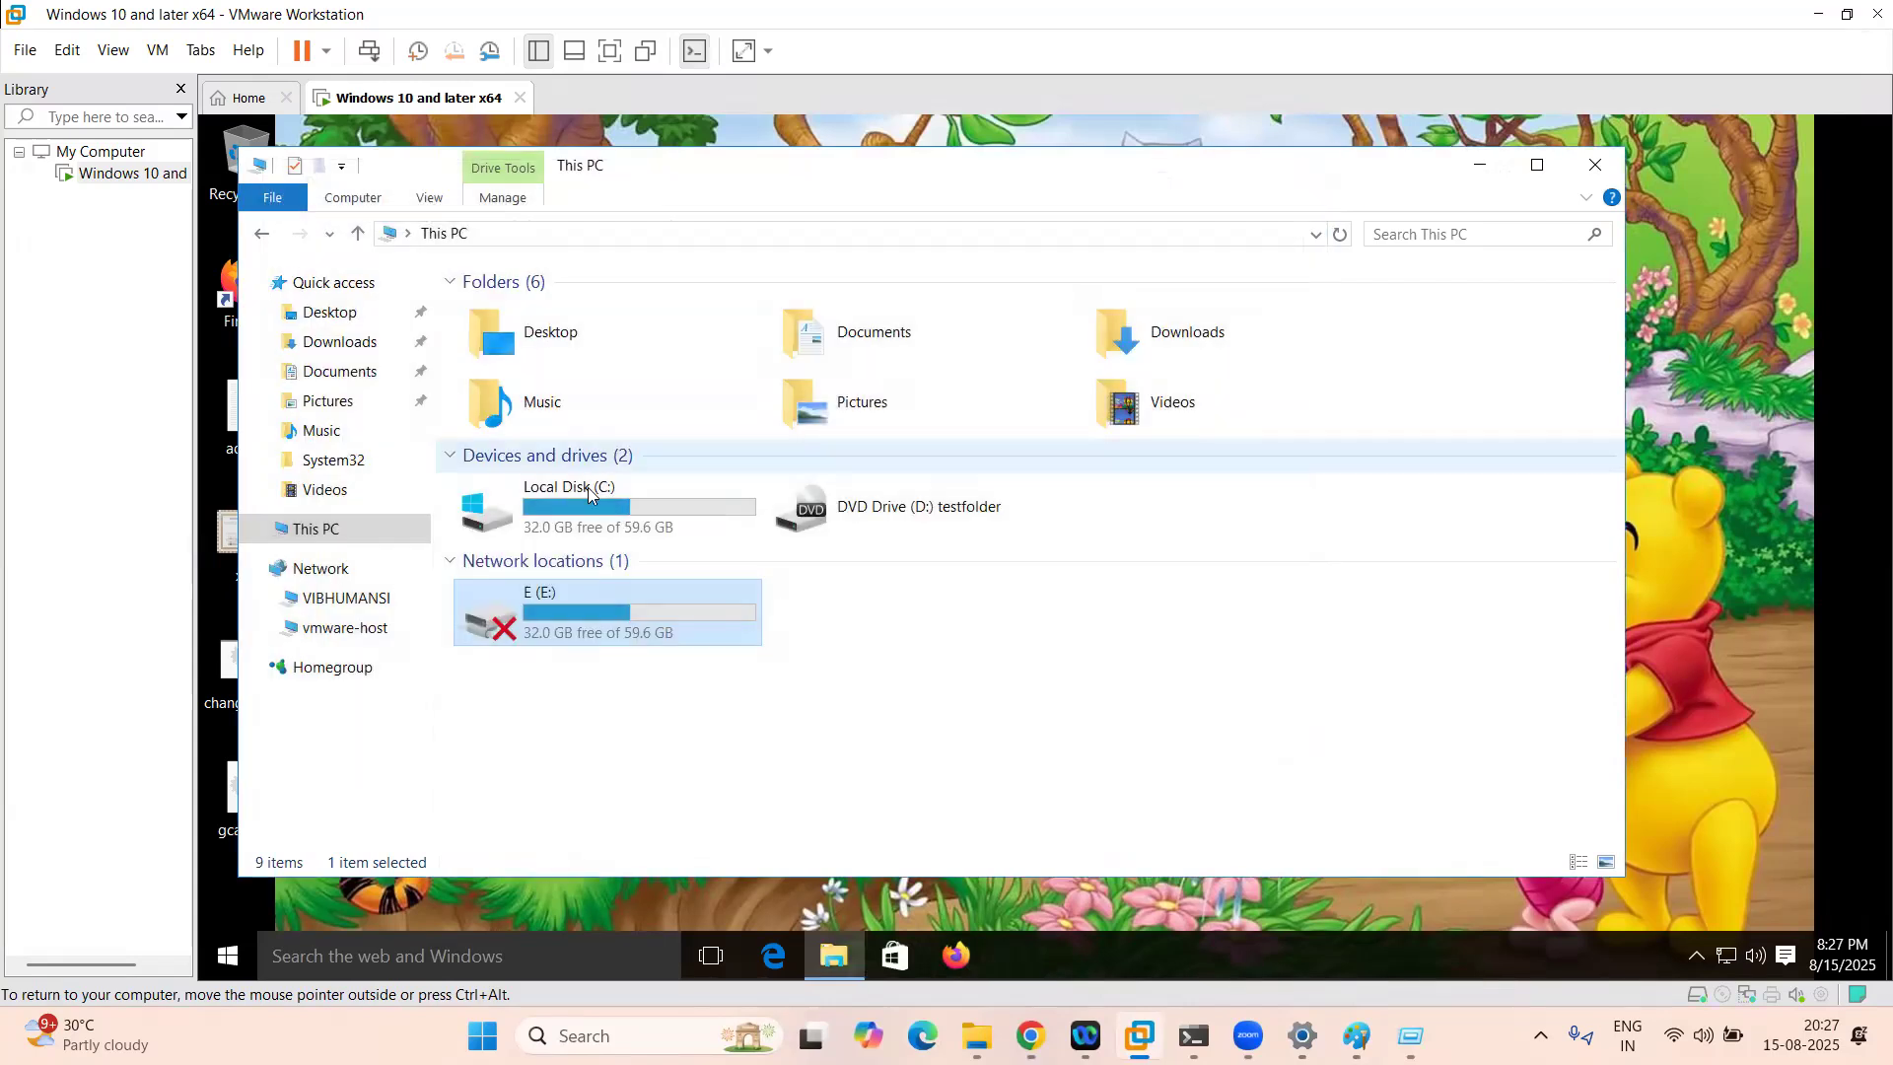
right_click(576, 623)
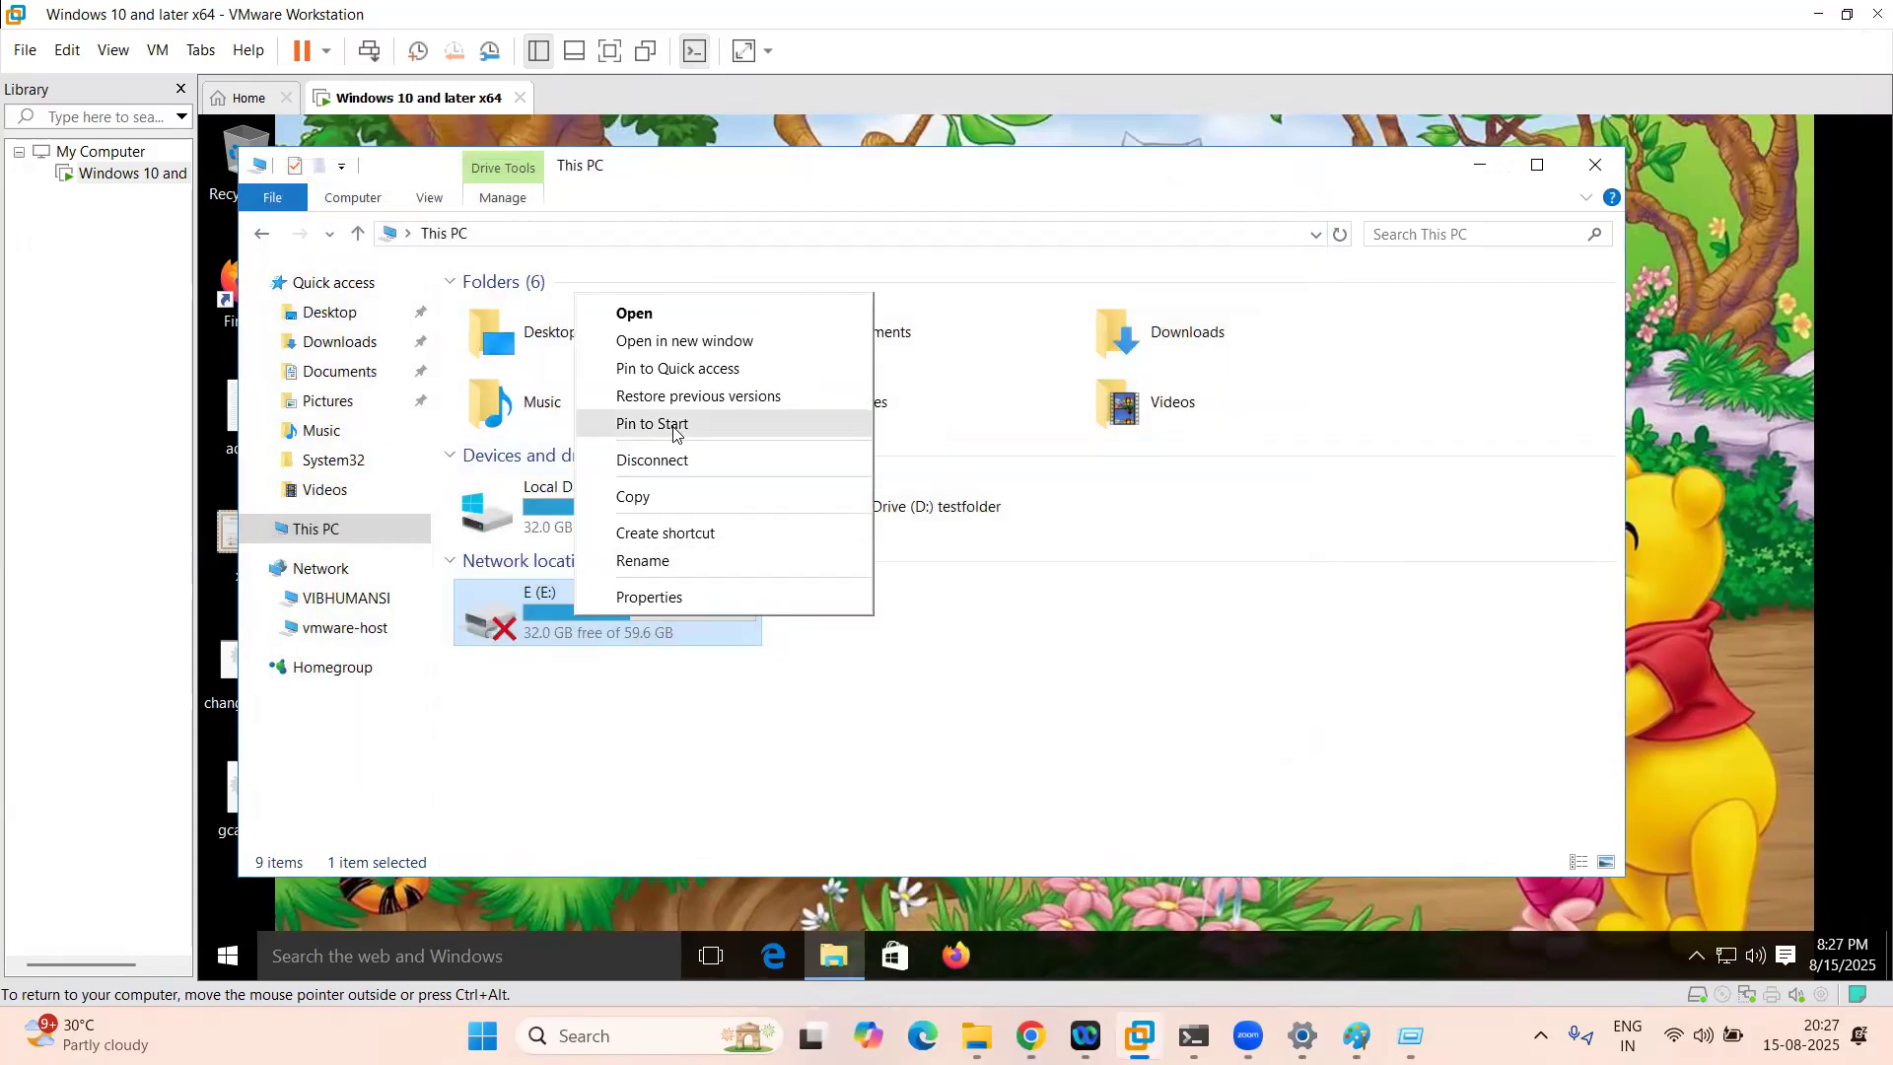
left_click(678, 462)
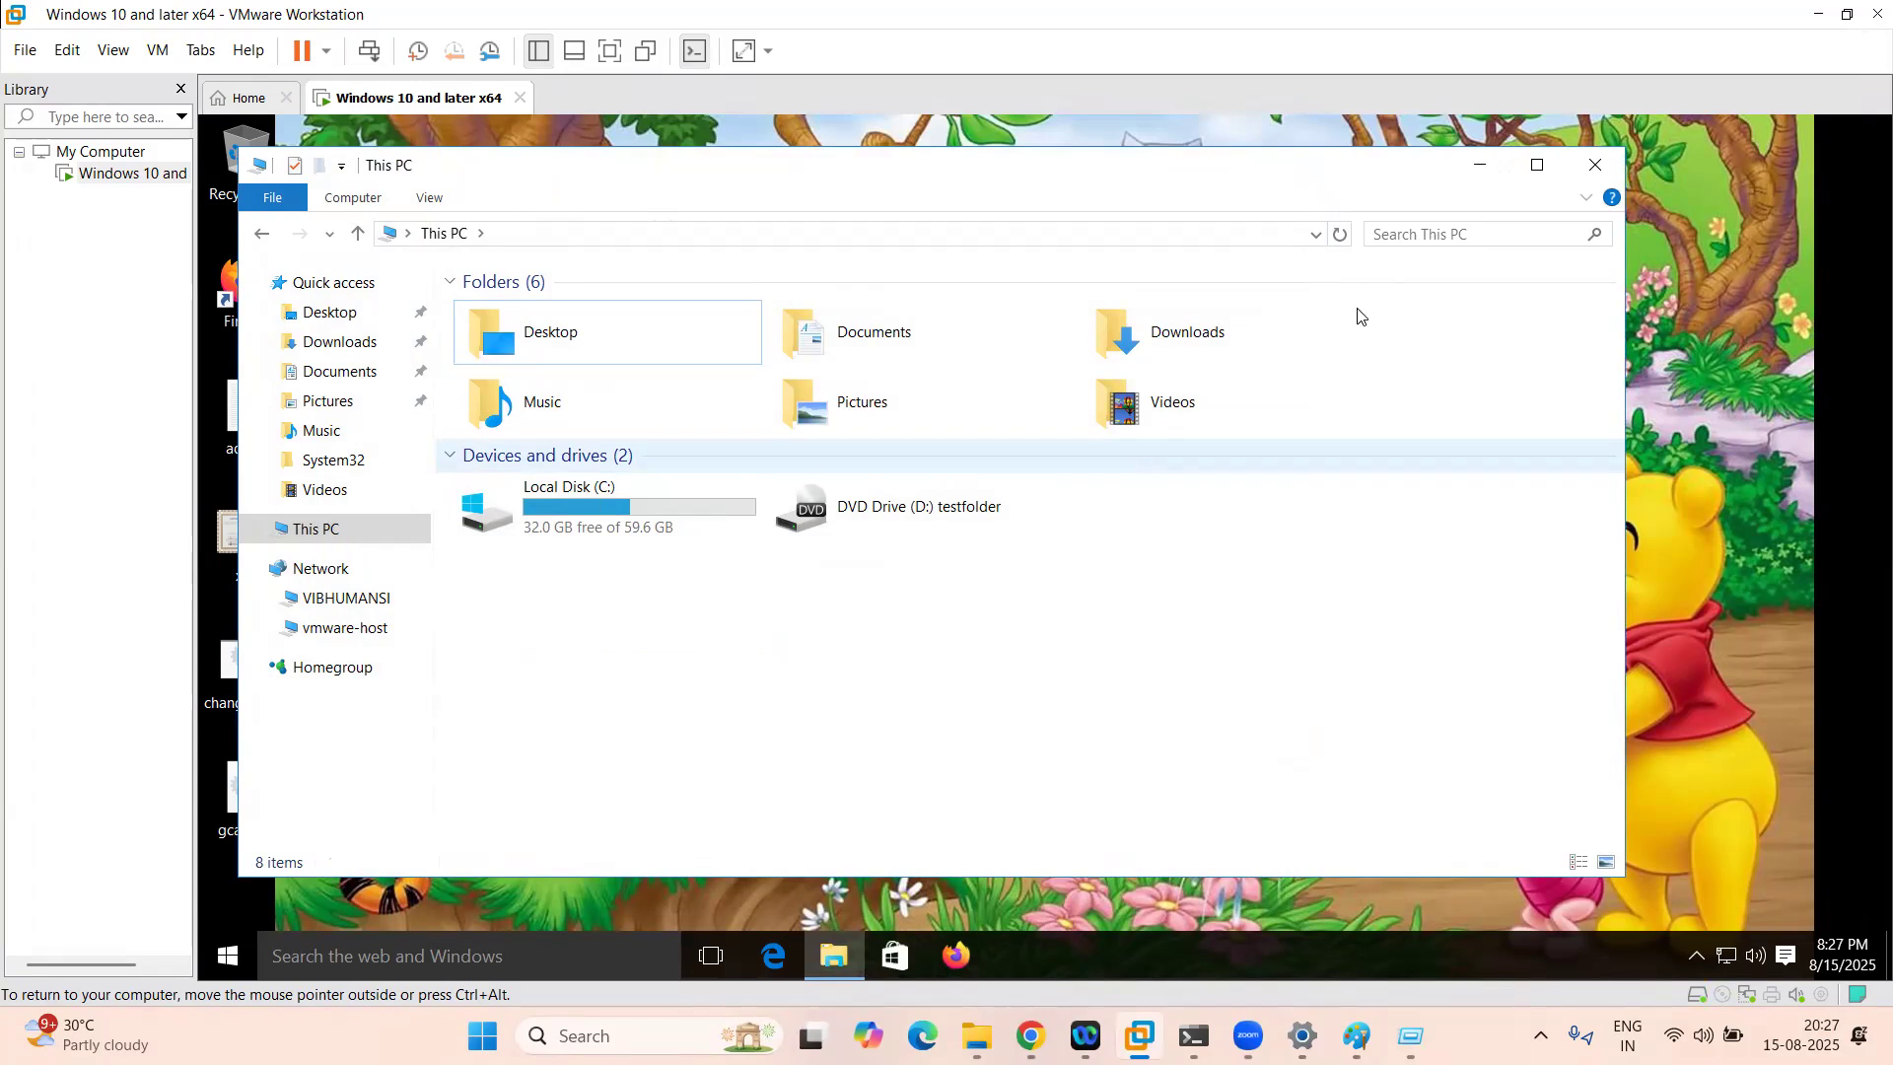
left_click(1594, 167)
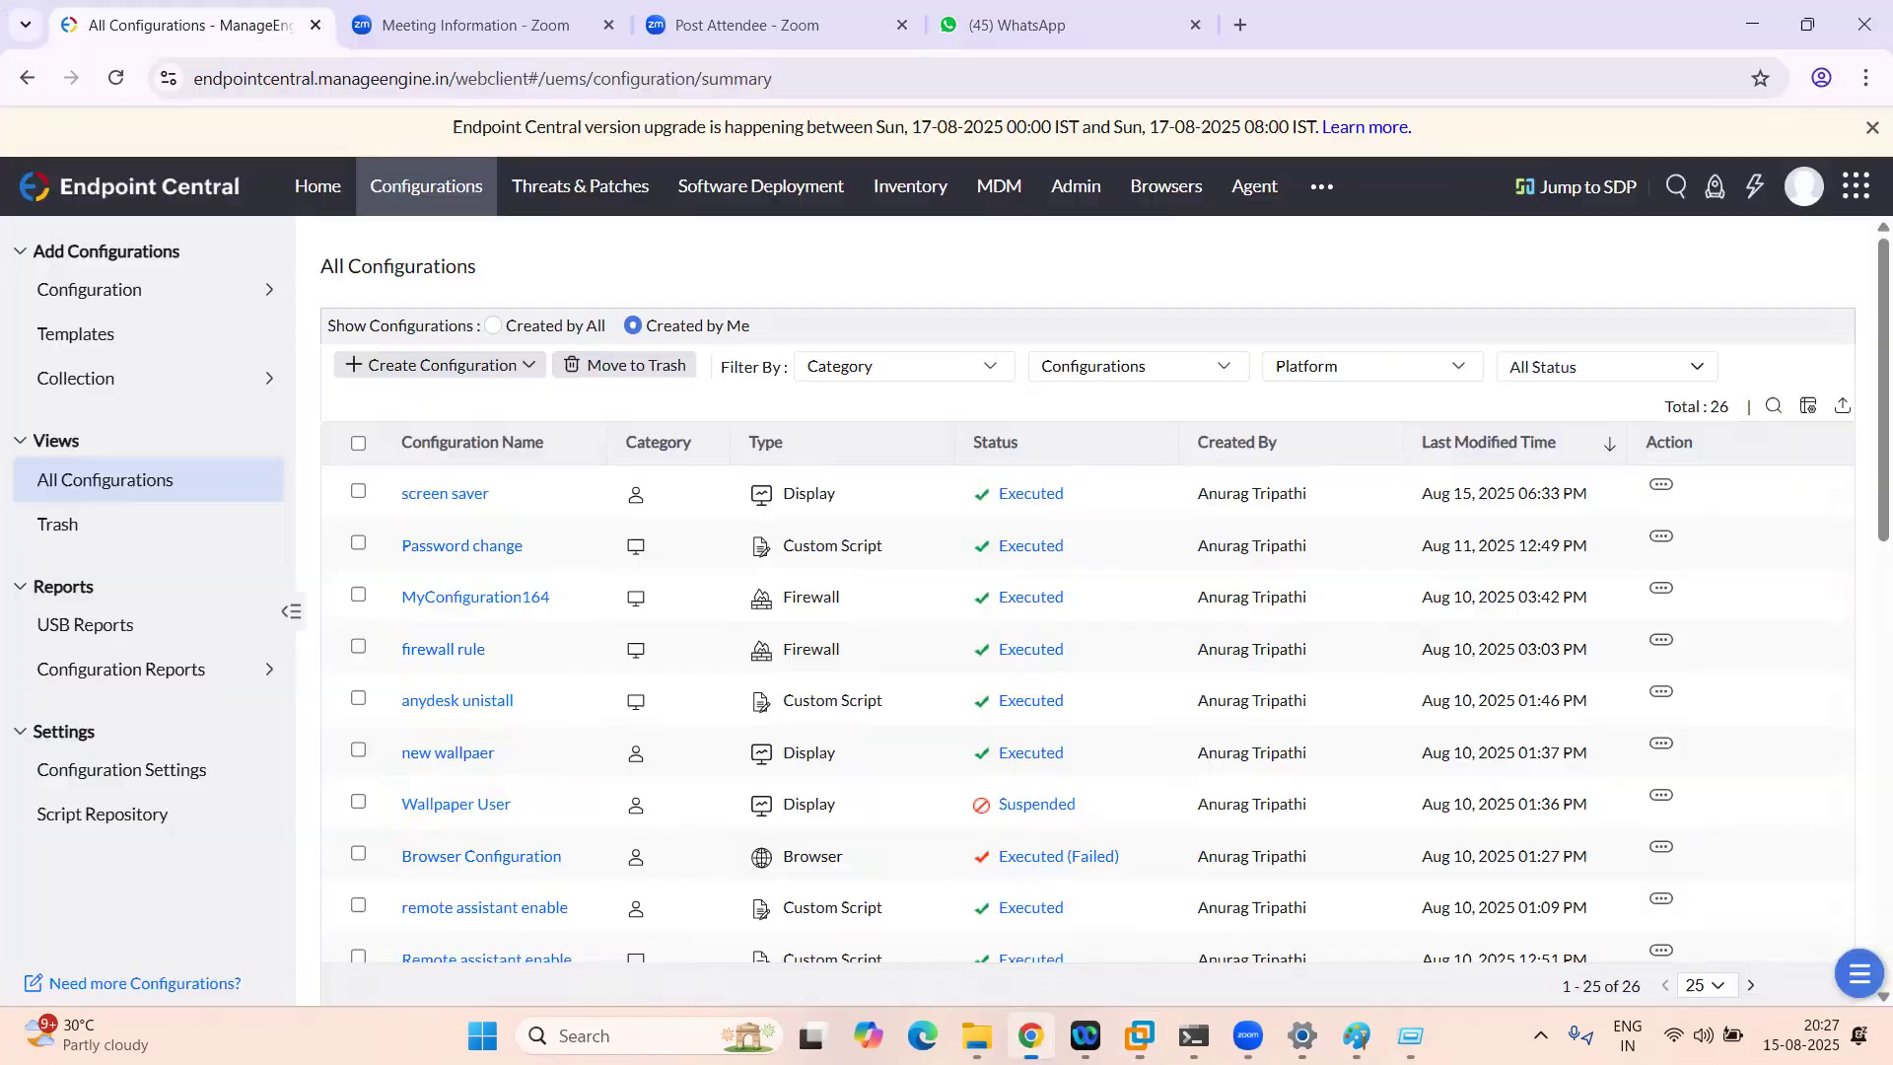
left_click(1030, 1035)
Step: Open a Windows Drive Mapping (User) configuration form
left_click(131, 294)
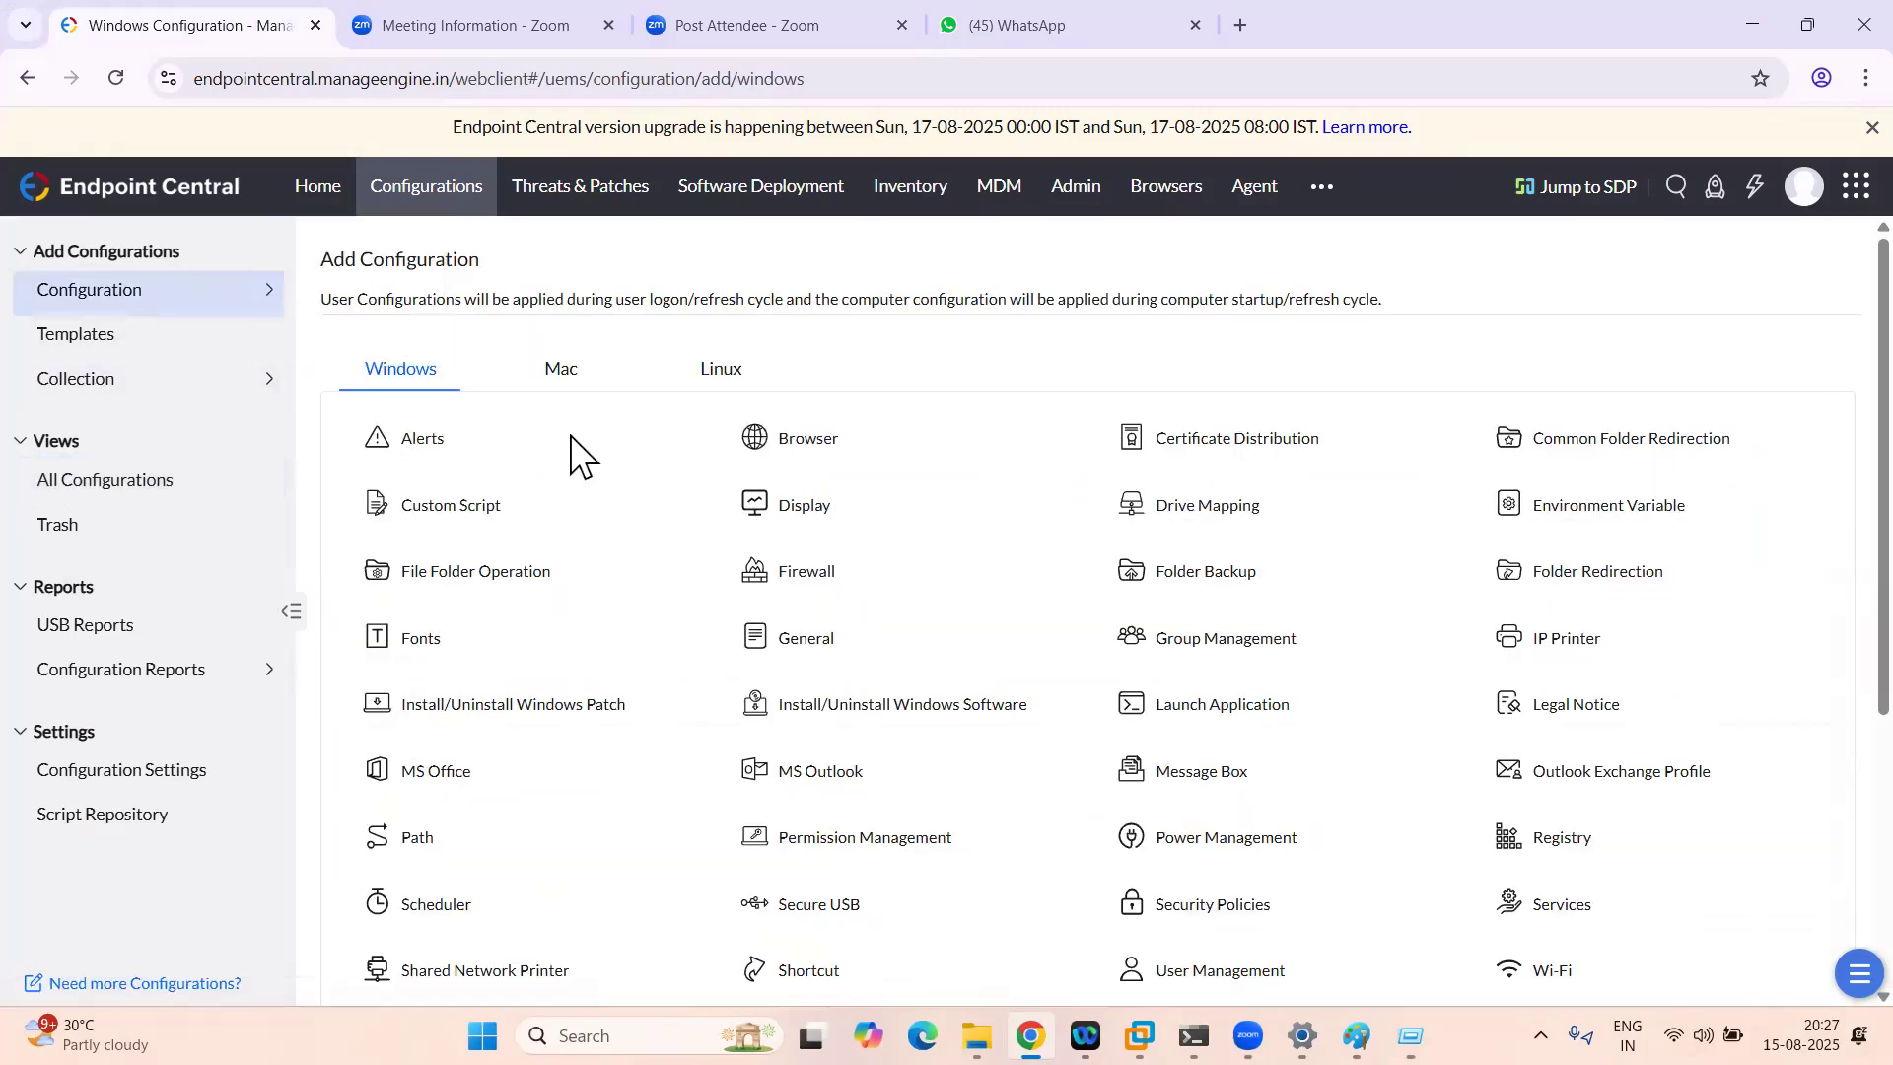
left_click(1285, 505)
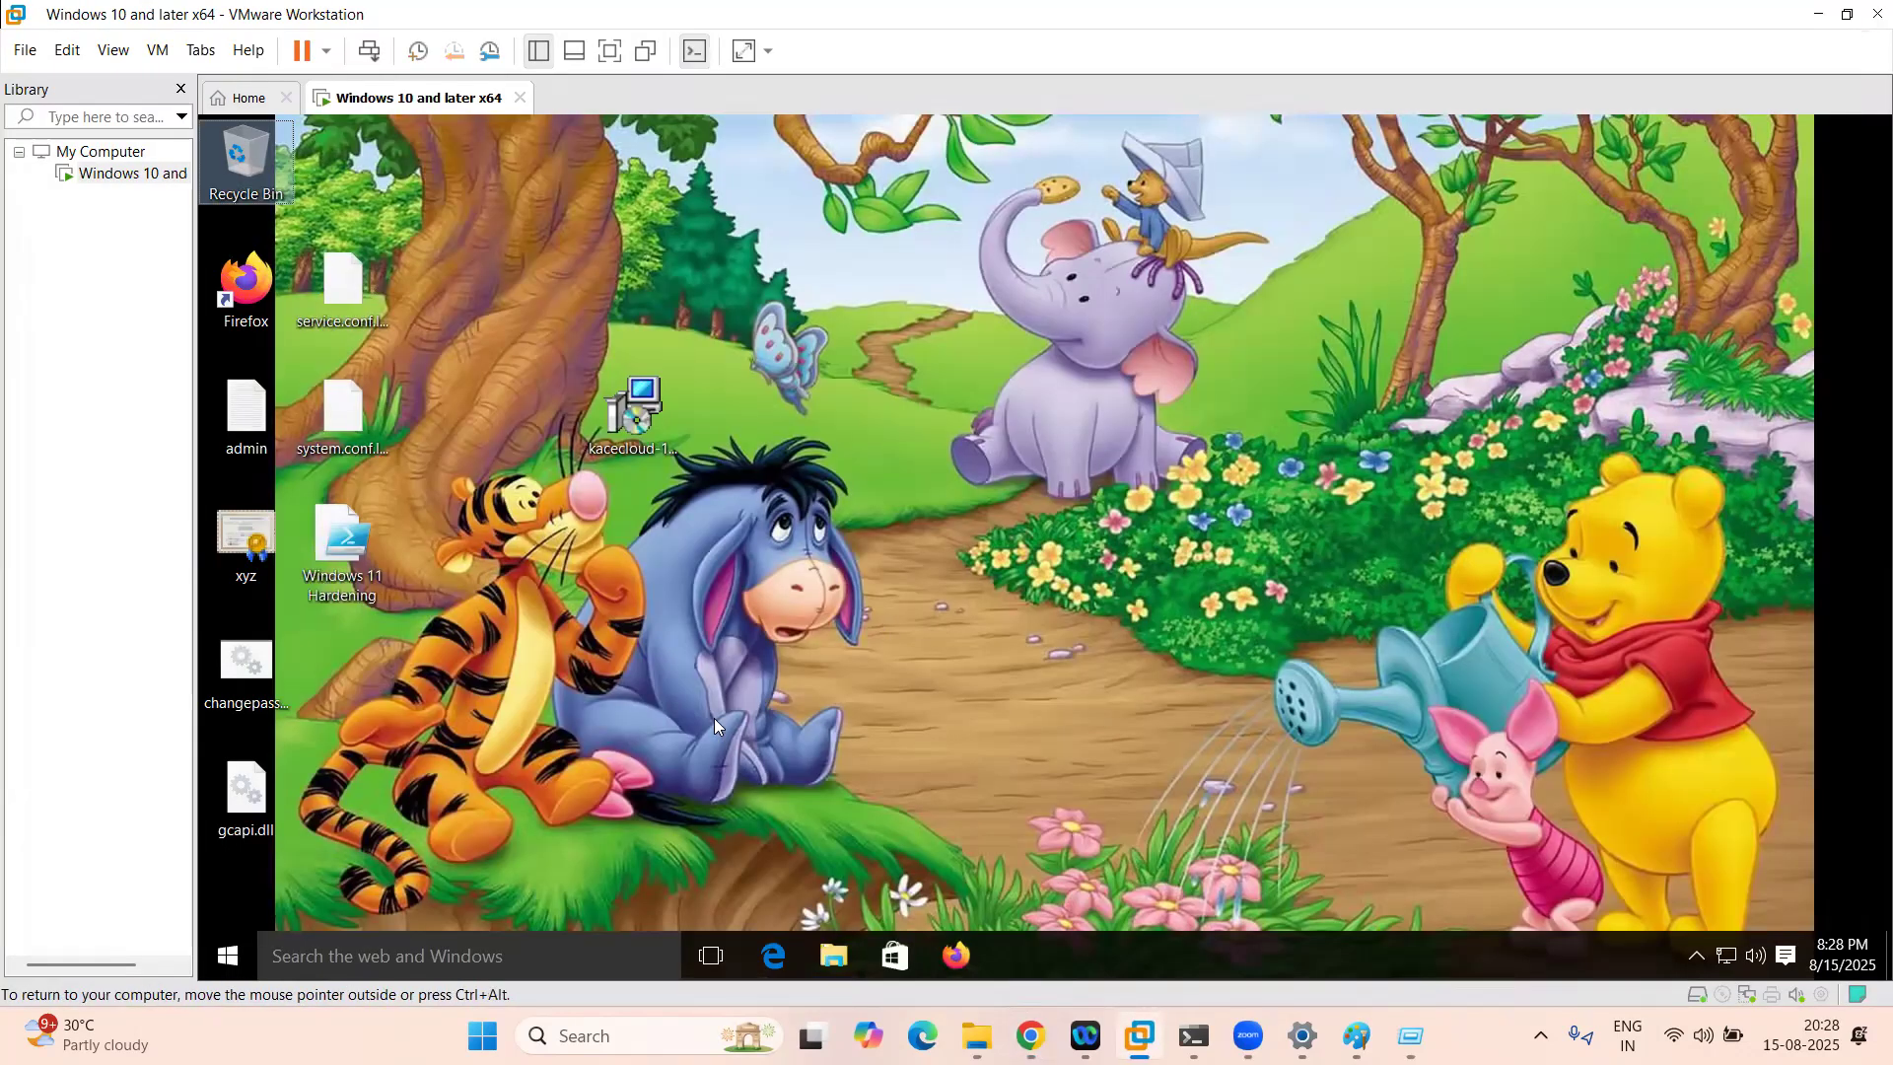
key("super+r")
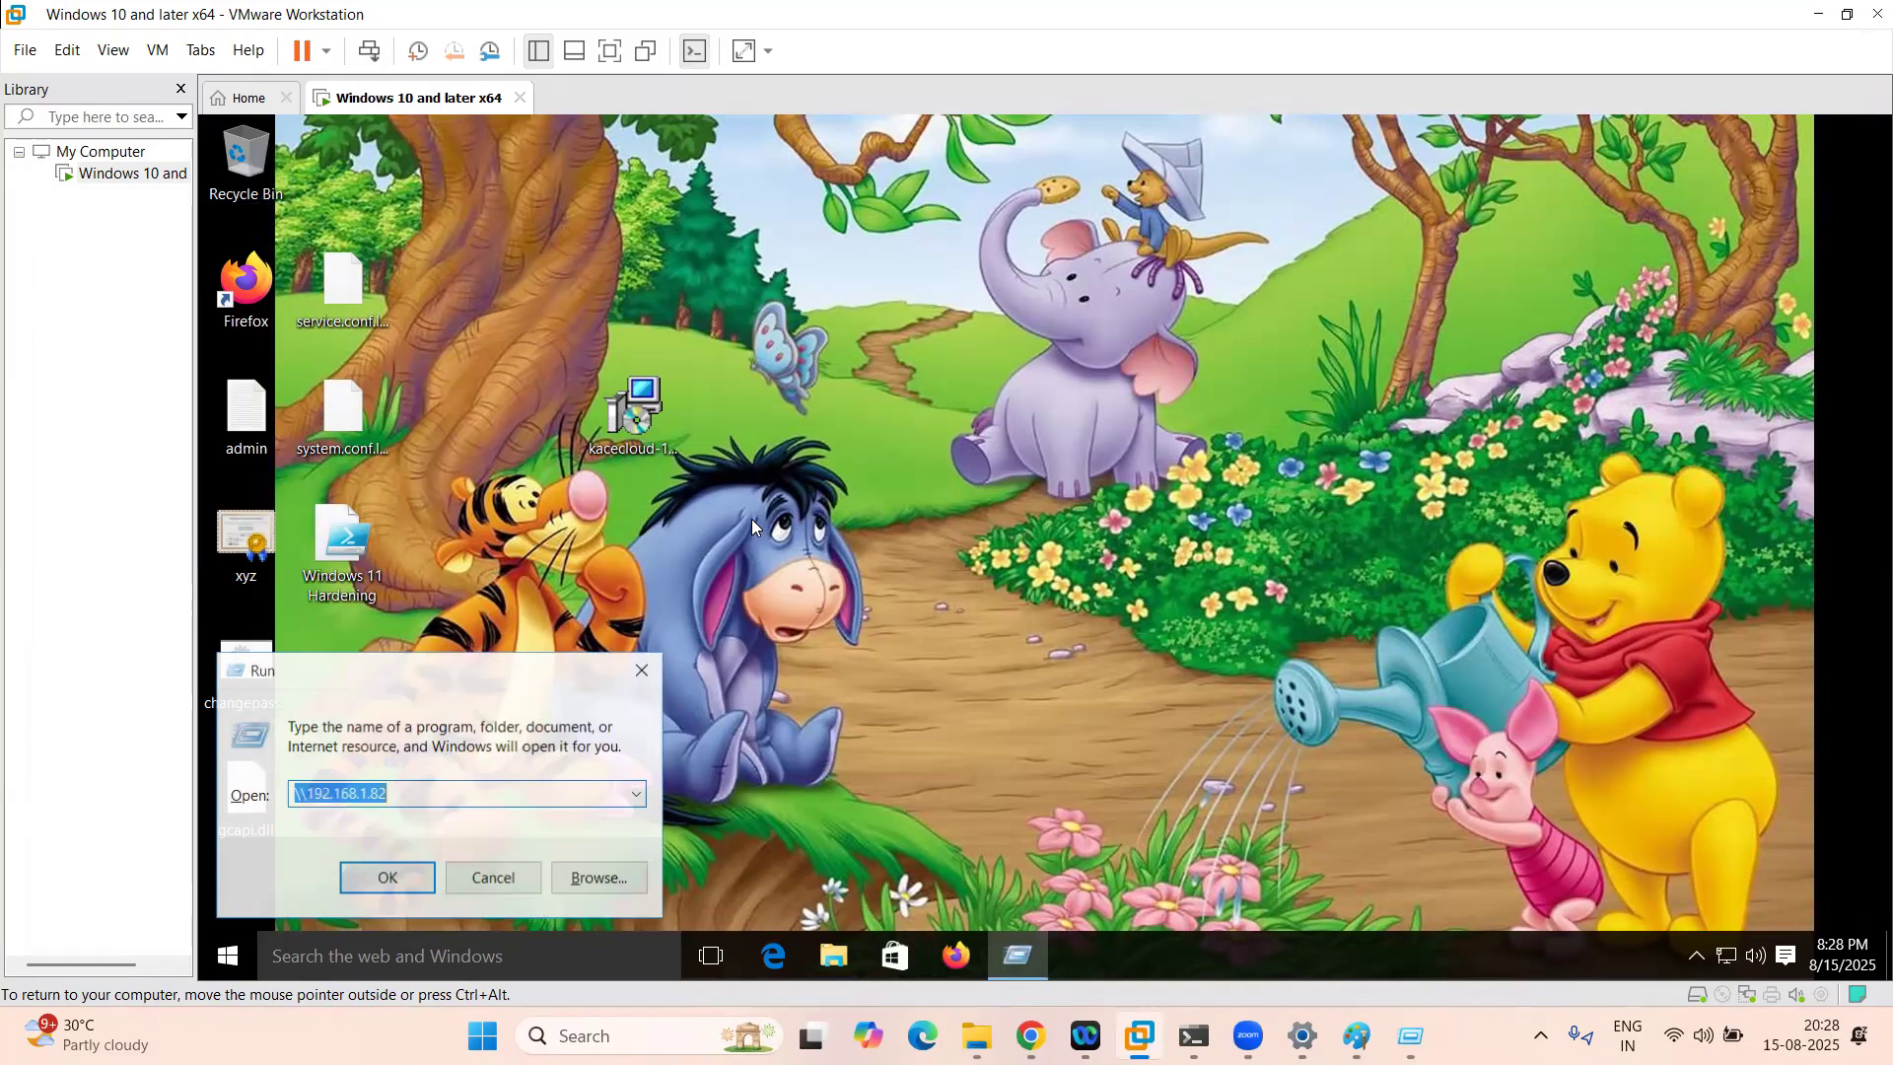
key("Return")
double_click(528, 279)
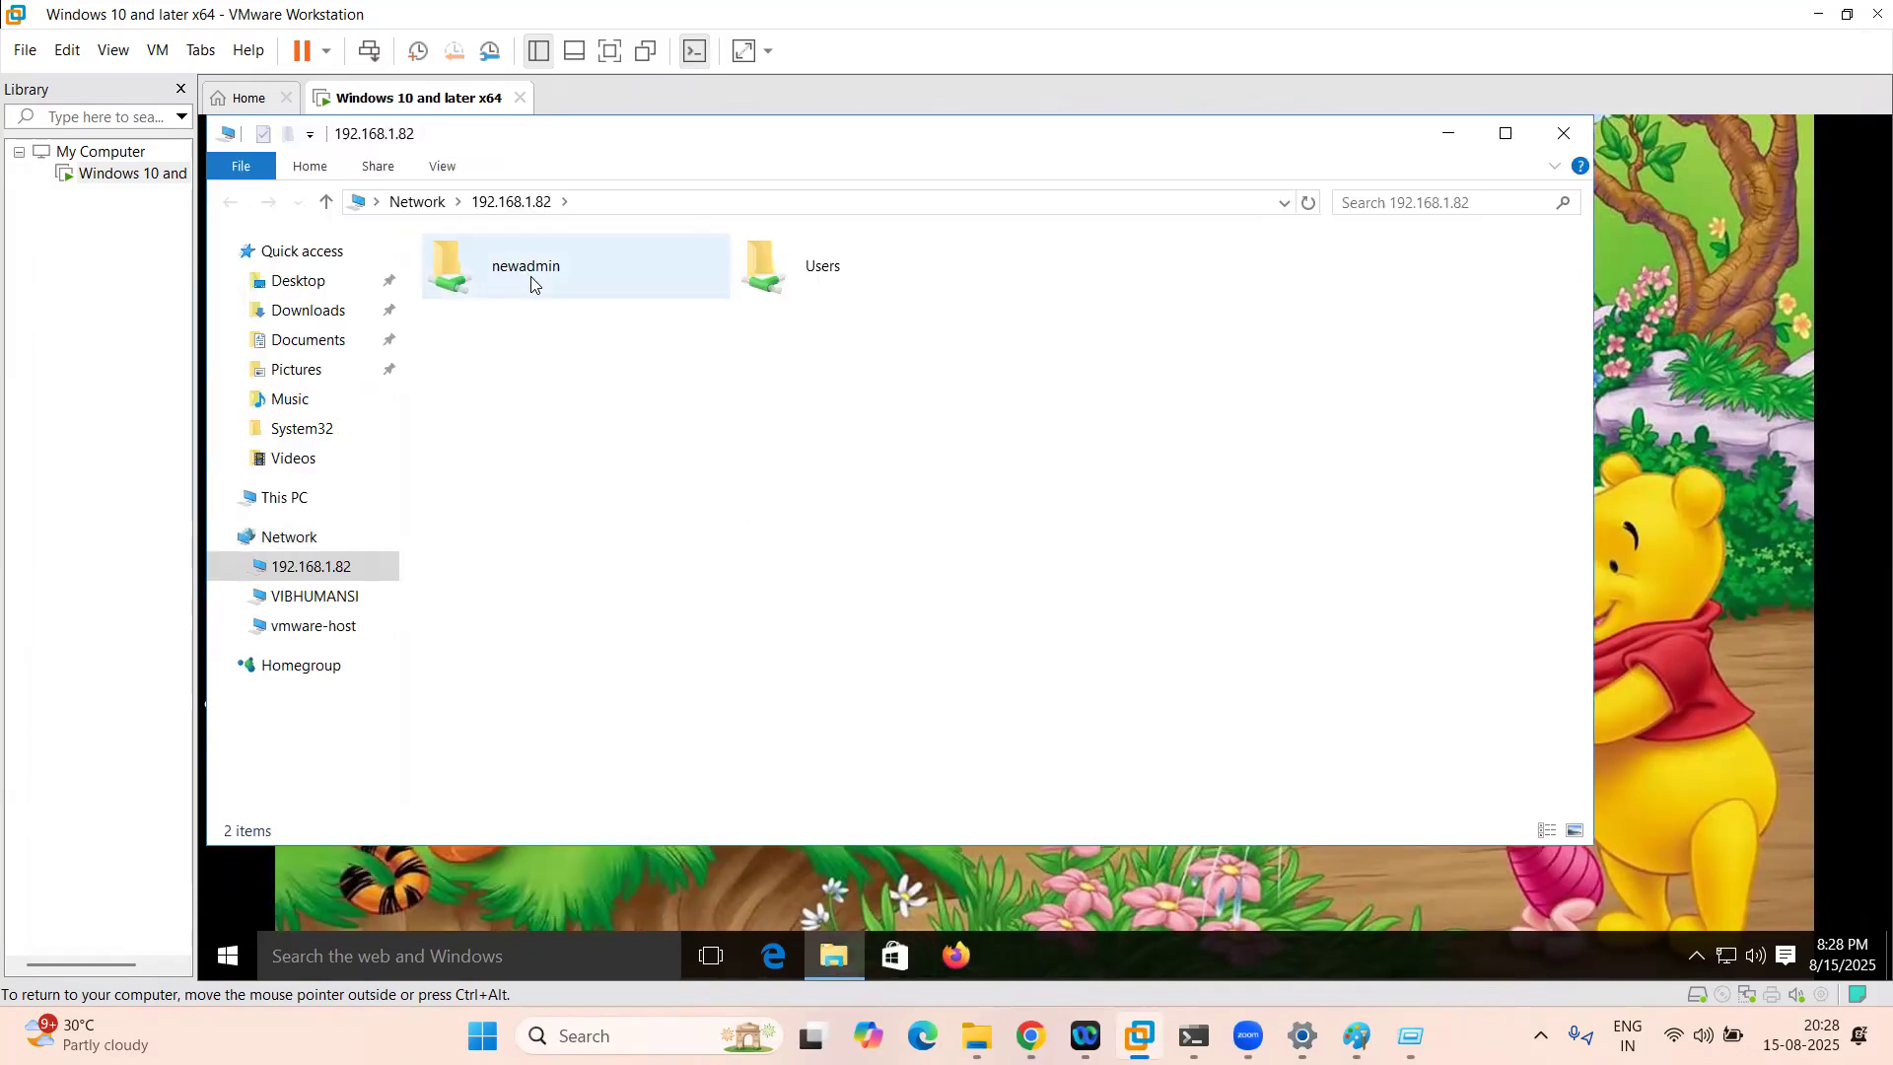
left_click(807, 206)
key("ctrl+c")
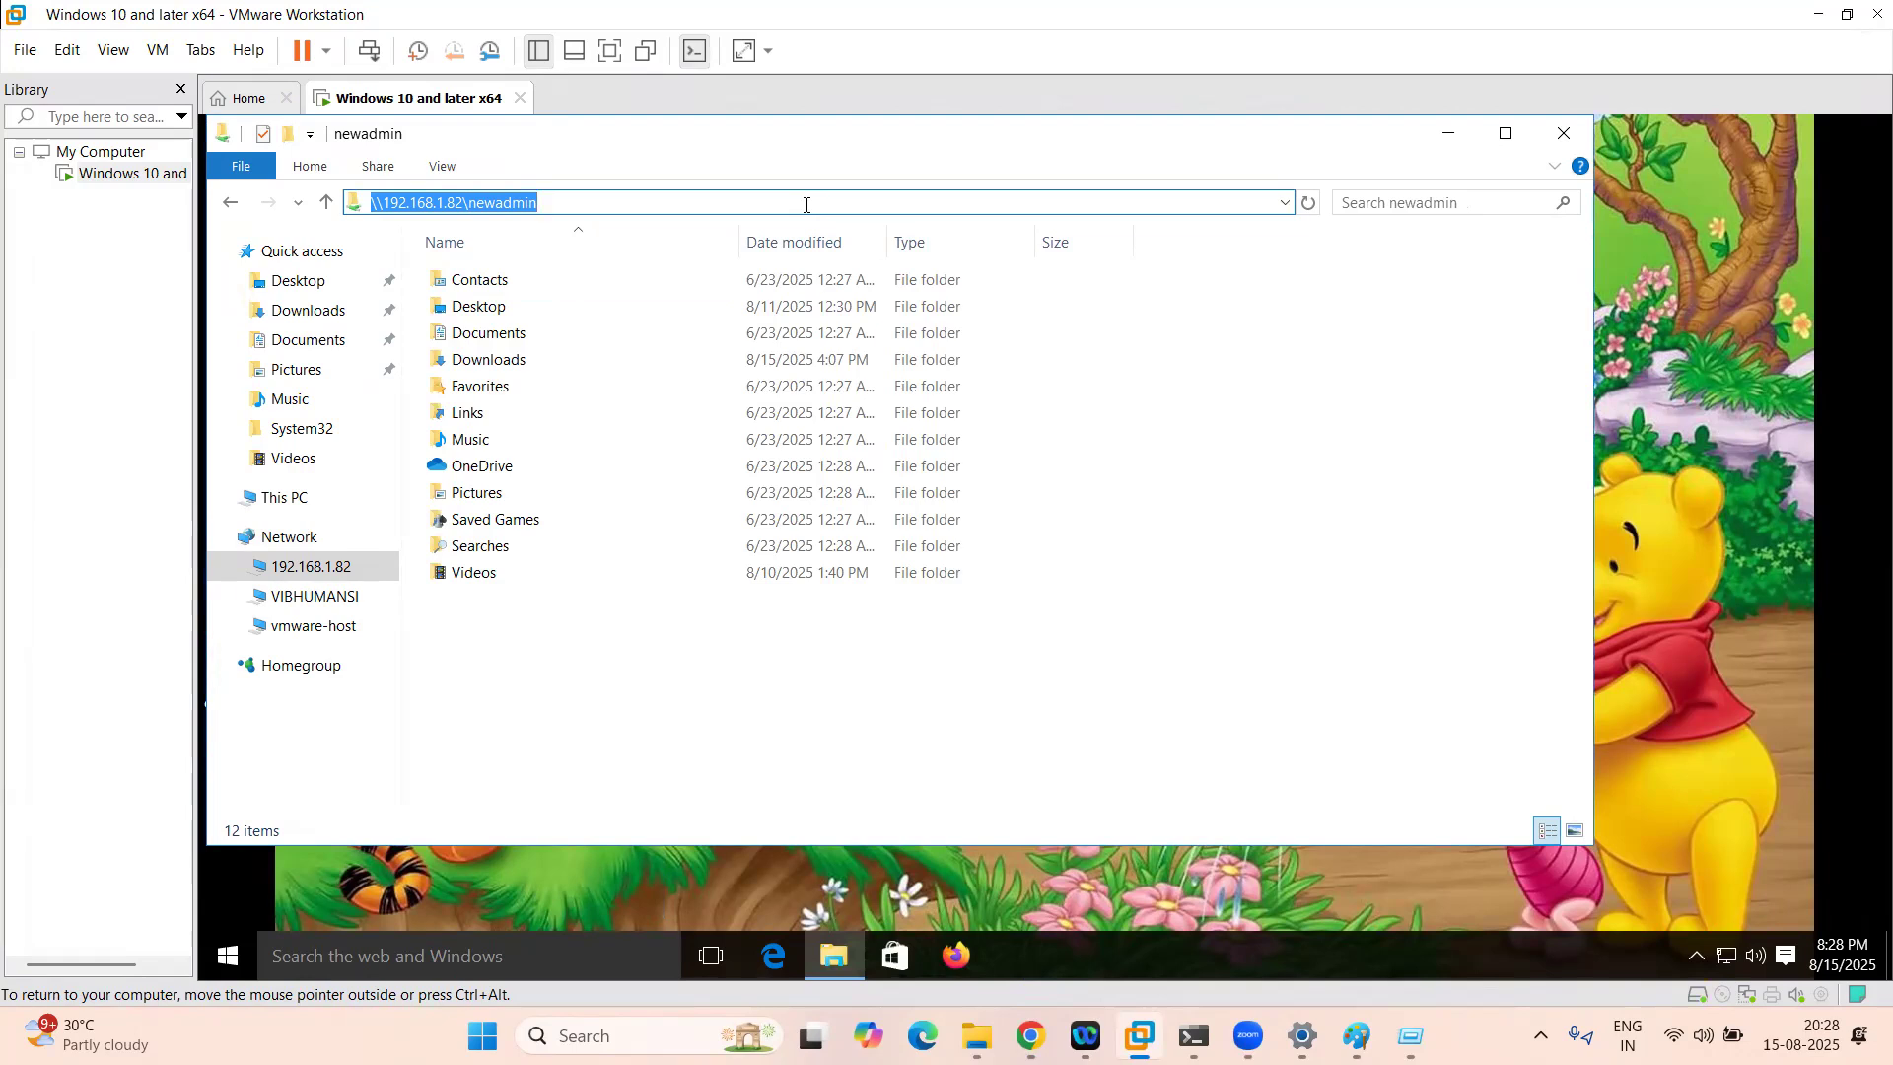
left_click(1572, 138)
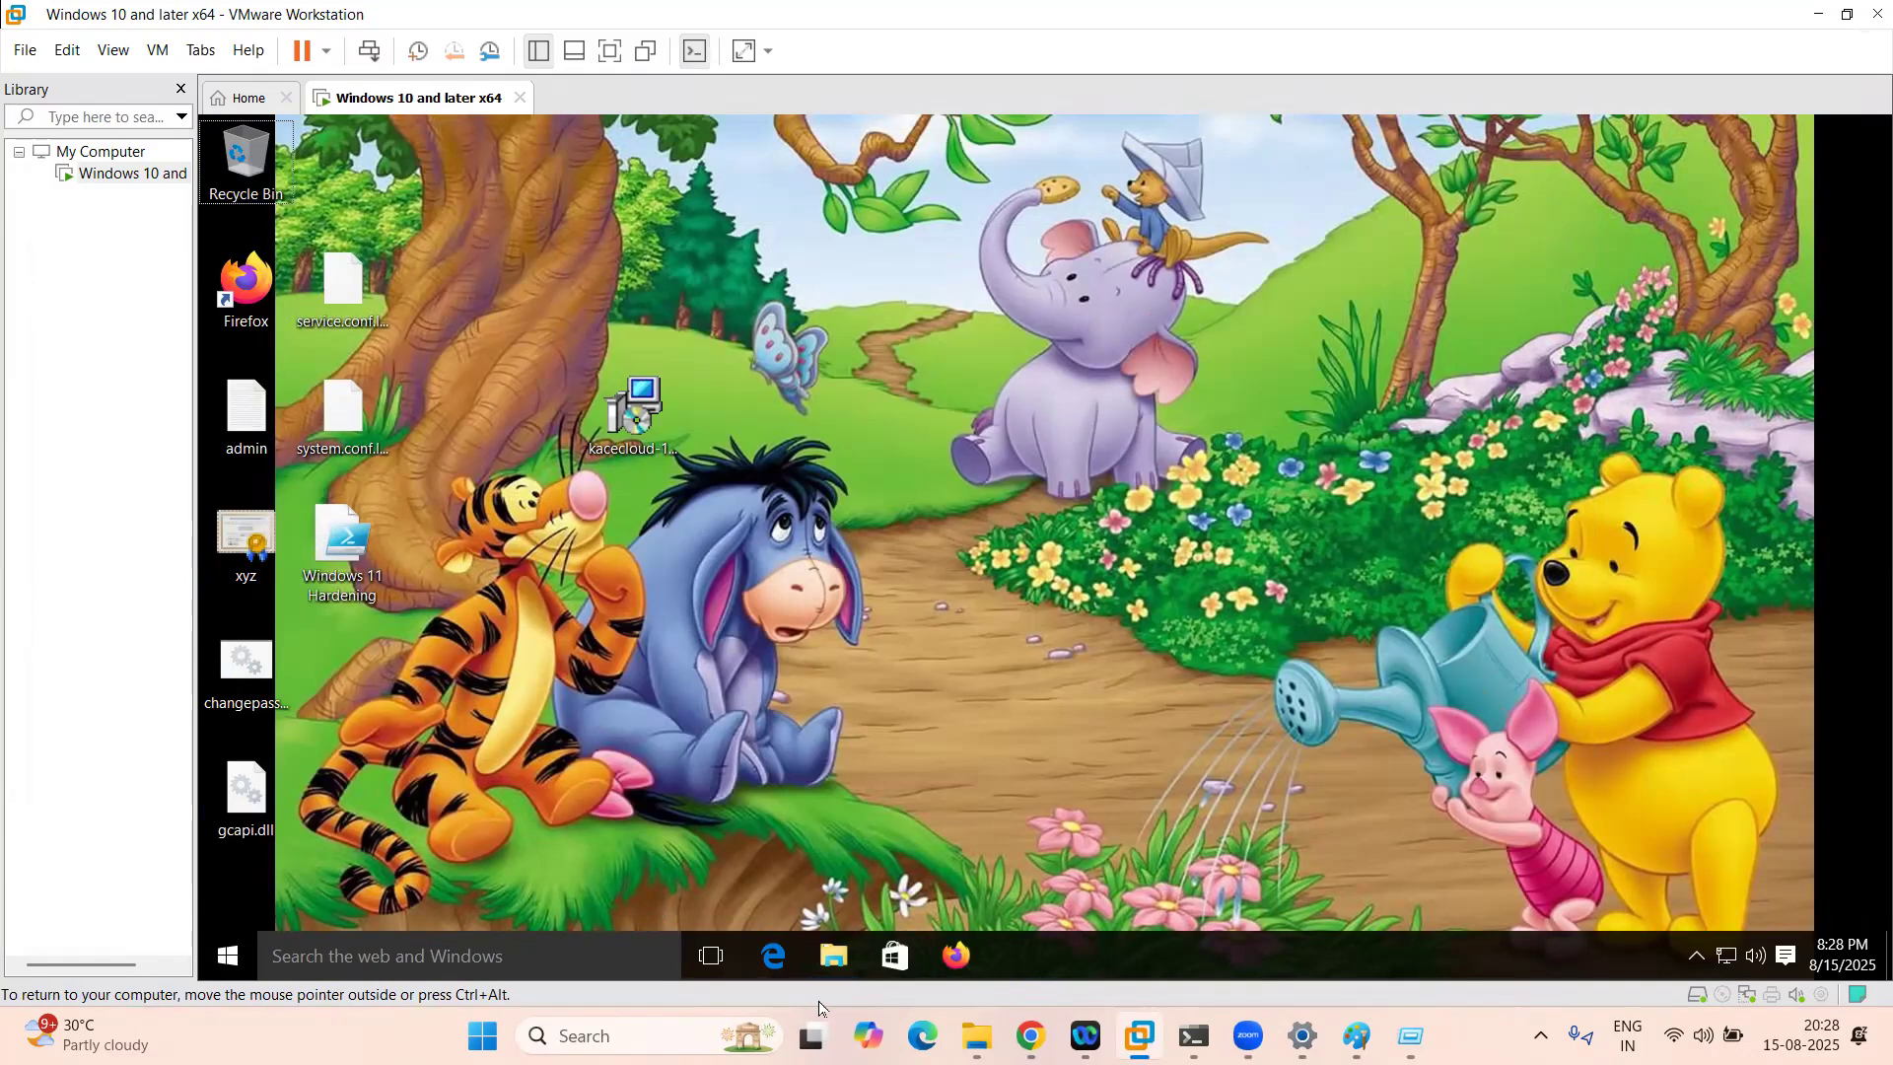
Step: Replace the configuration name with DriveMap
left_click(1030, 1035)
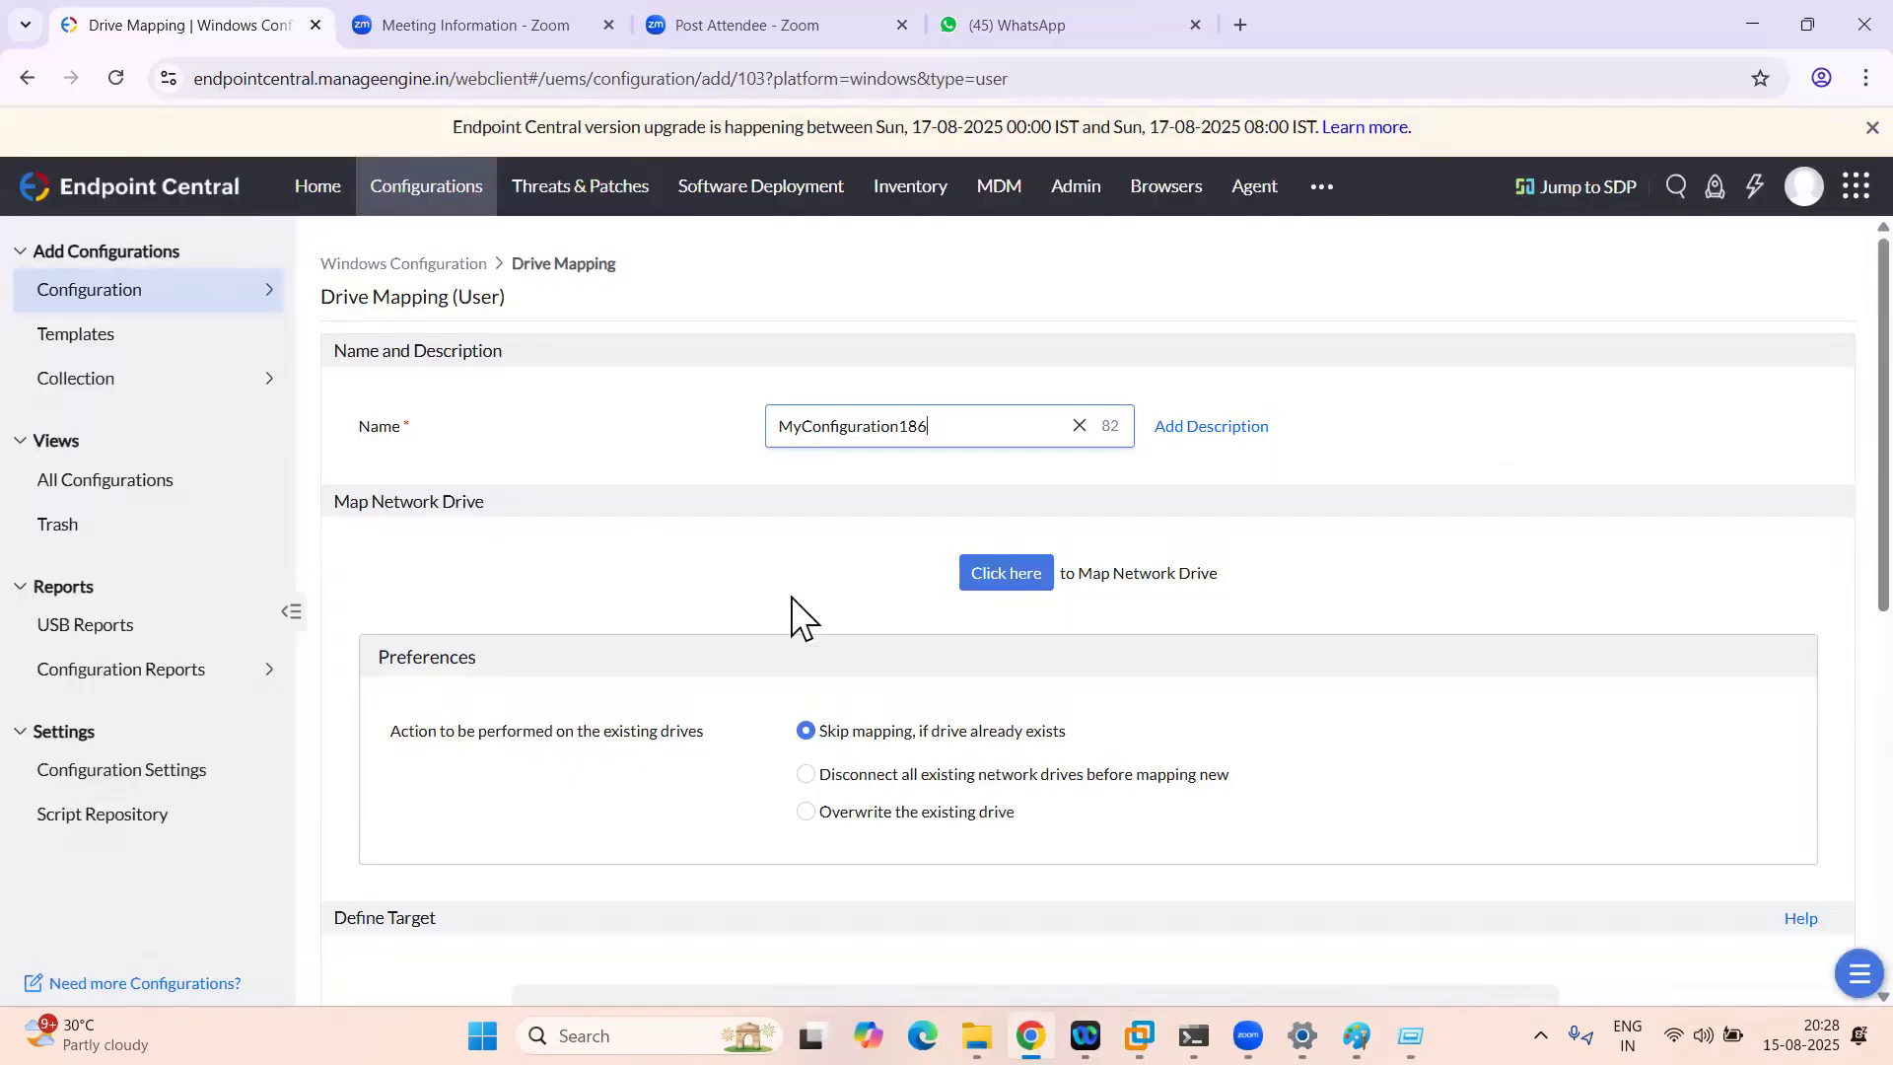
key("ctrl+a")
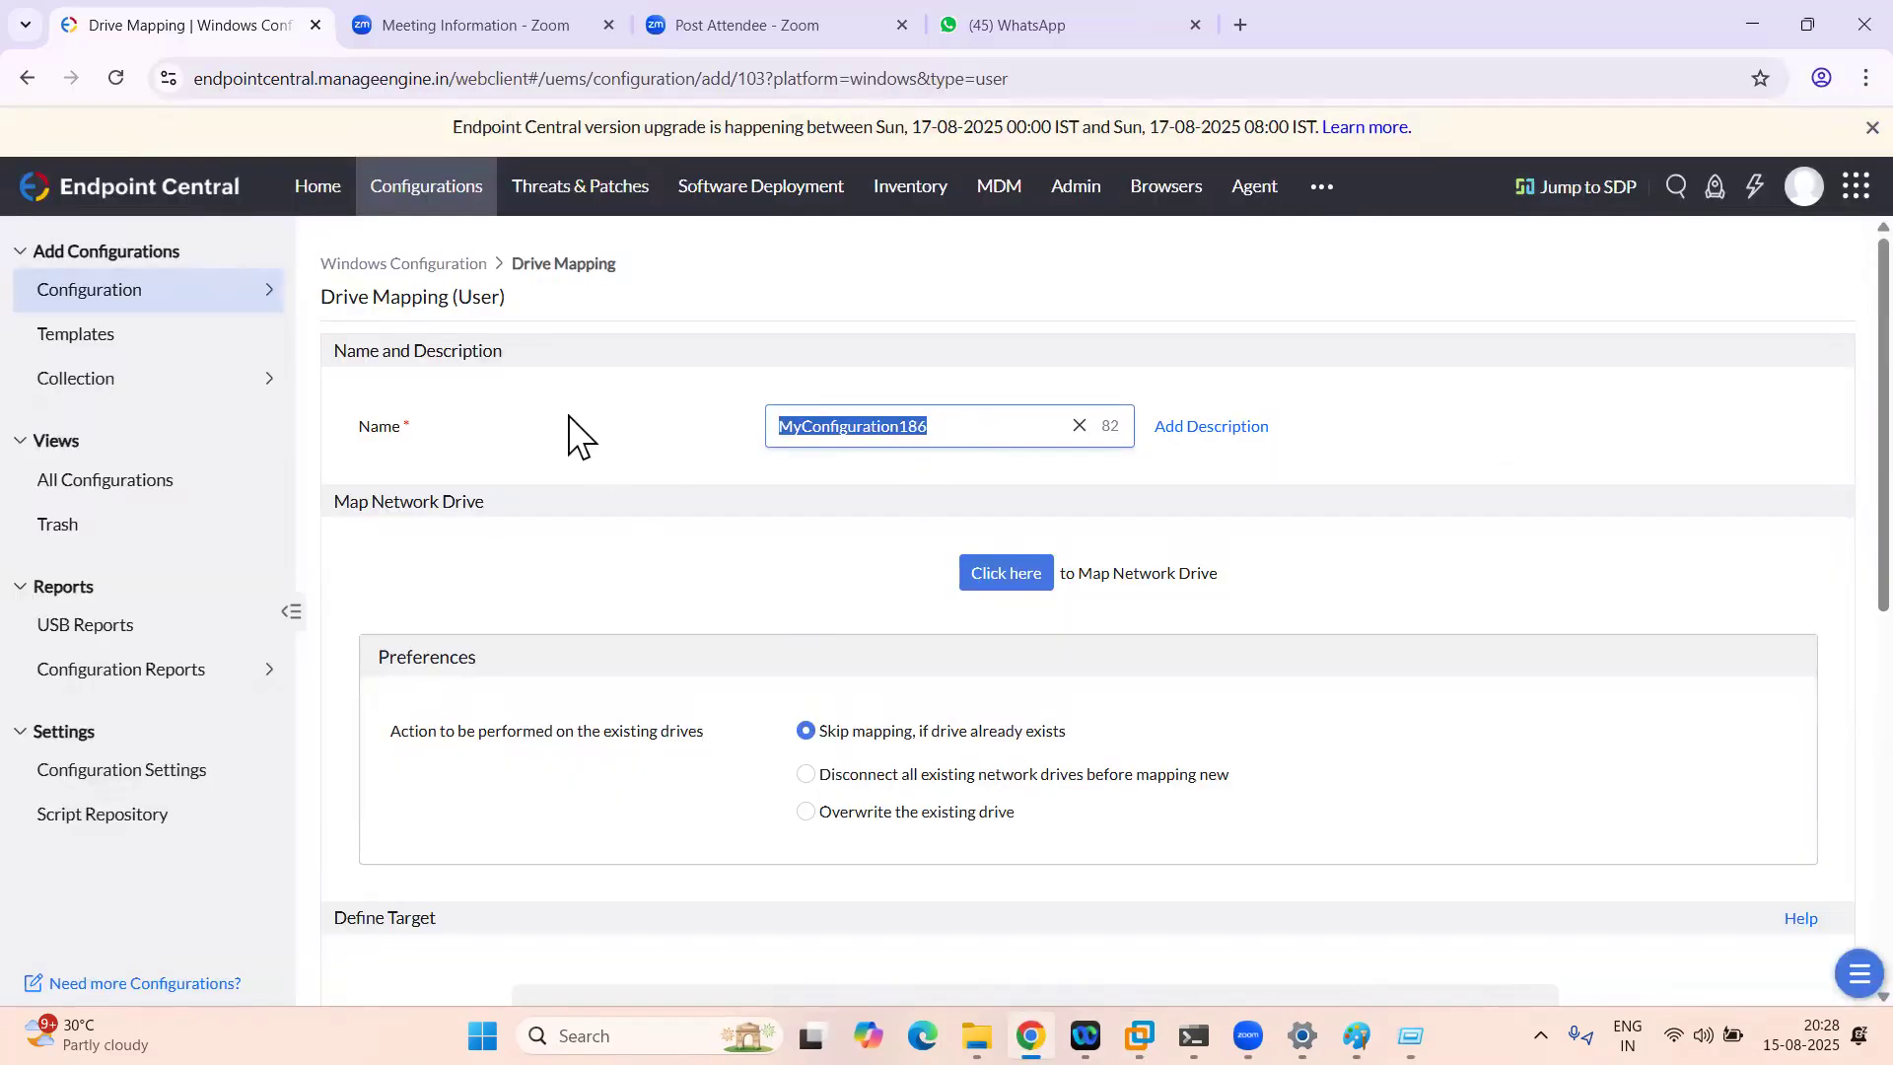
type("DriveMap")
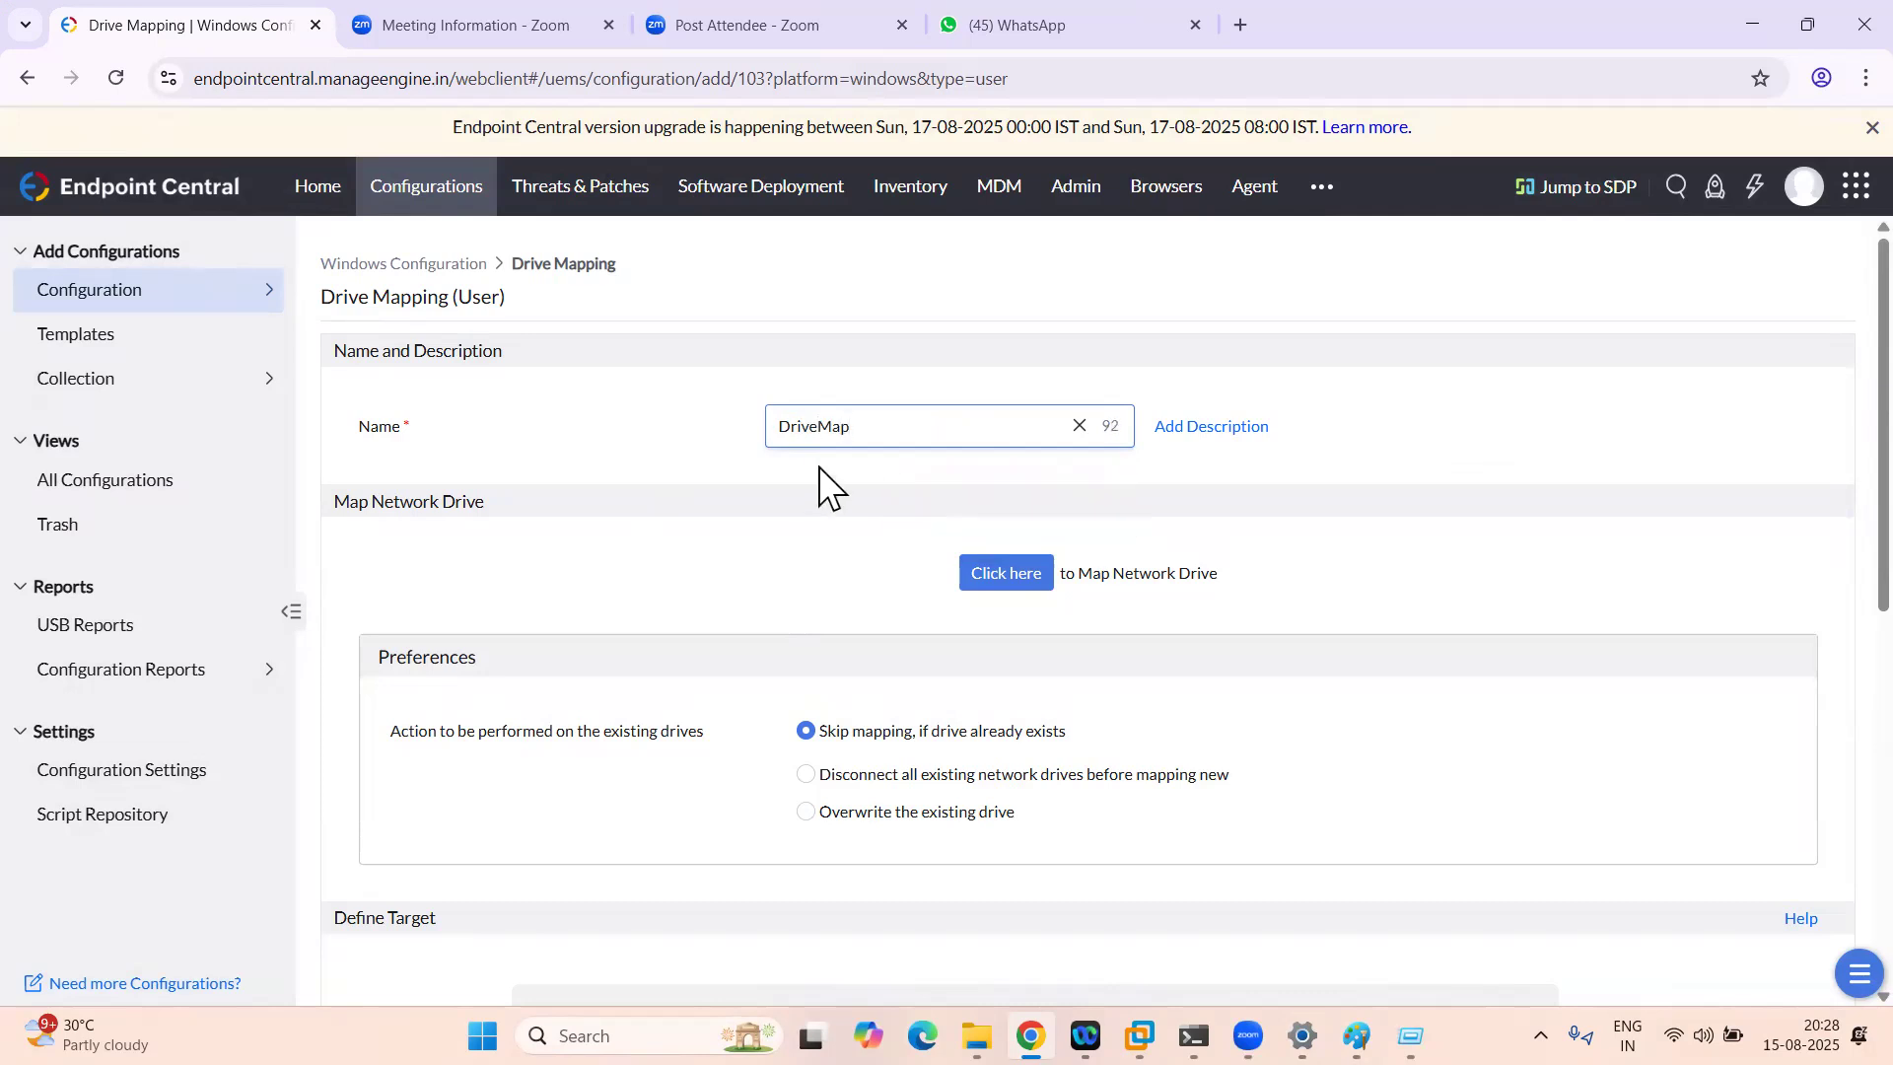
Step: Add and save a mapping of drive F: to \\192.168.1.82\newadmin labelled test
left_click(1007, 575)
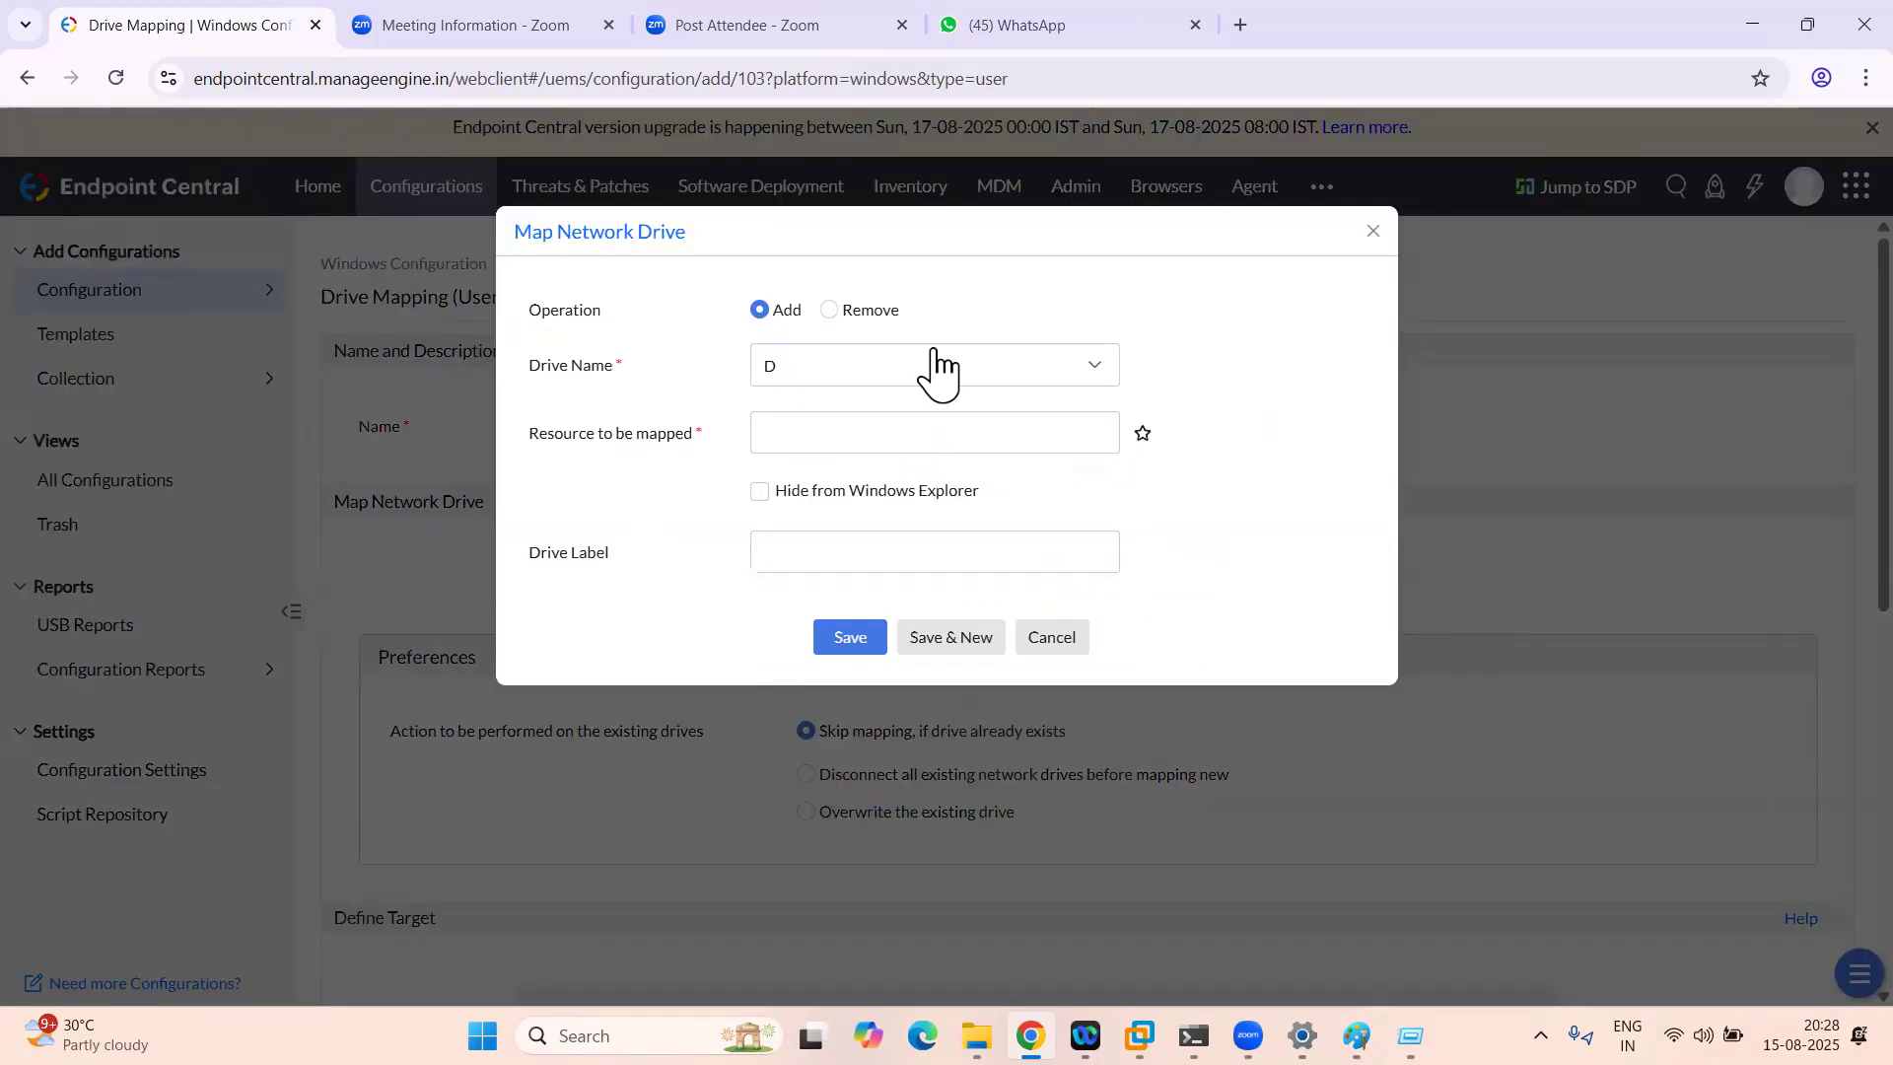
left_click(847, 375)
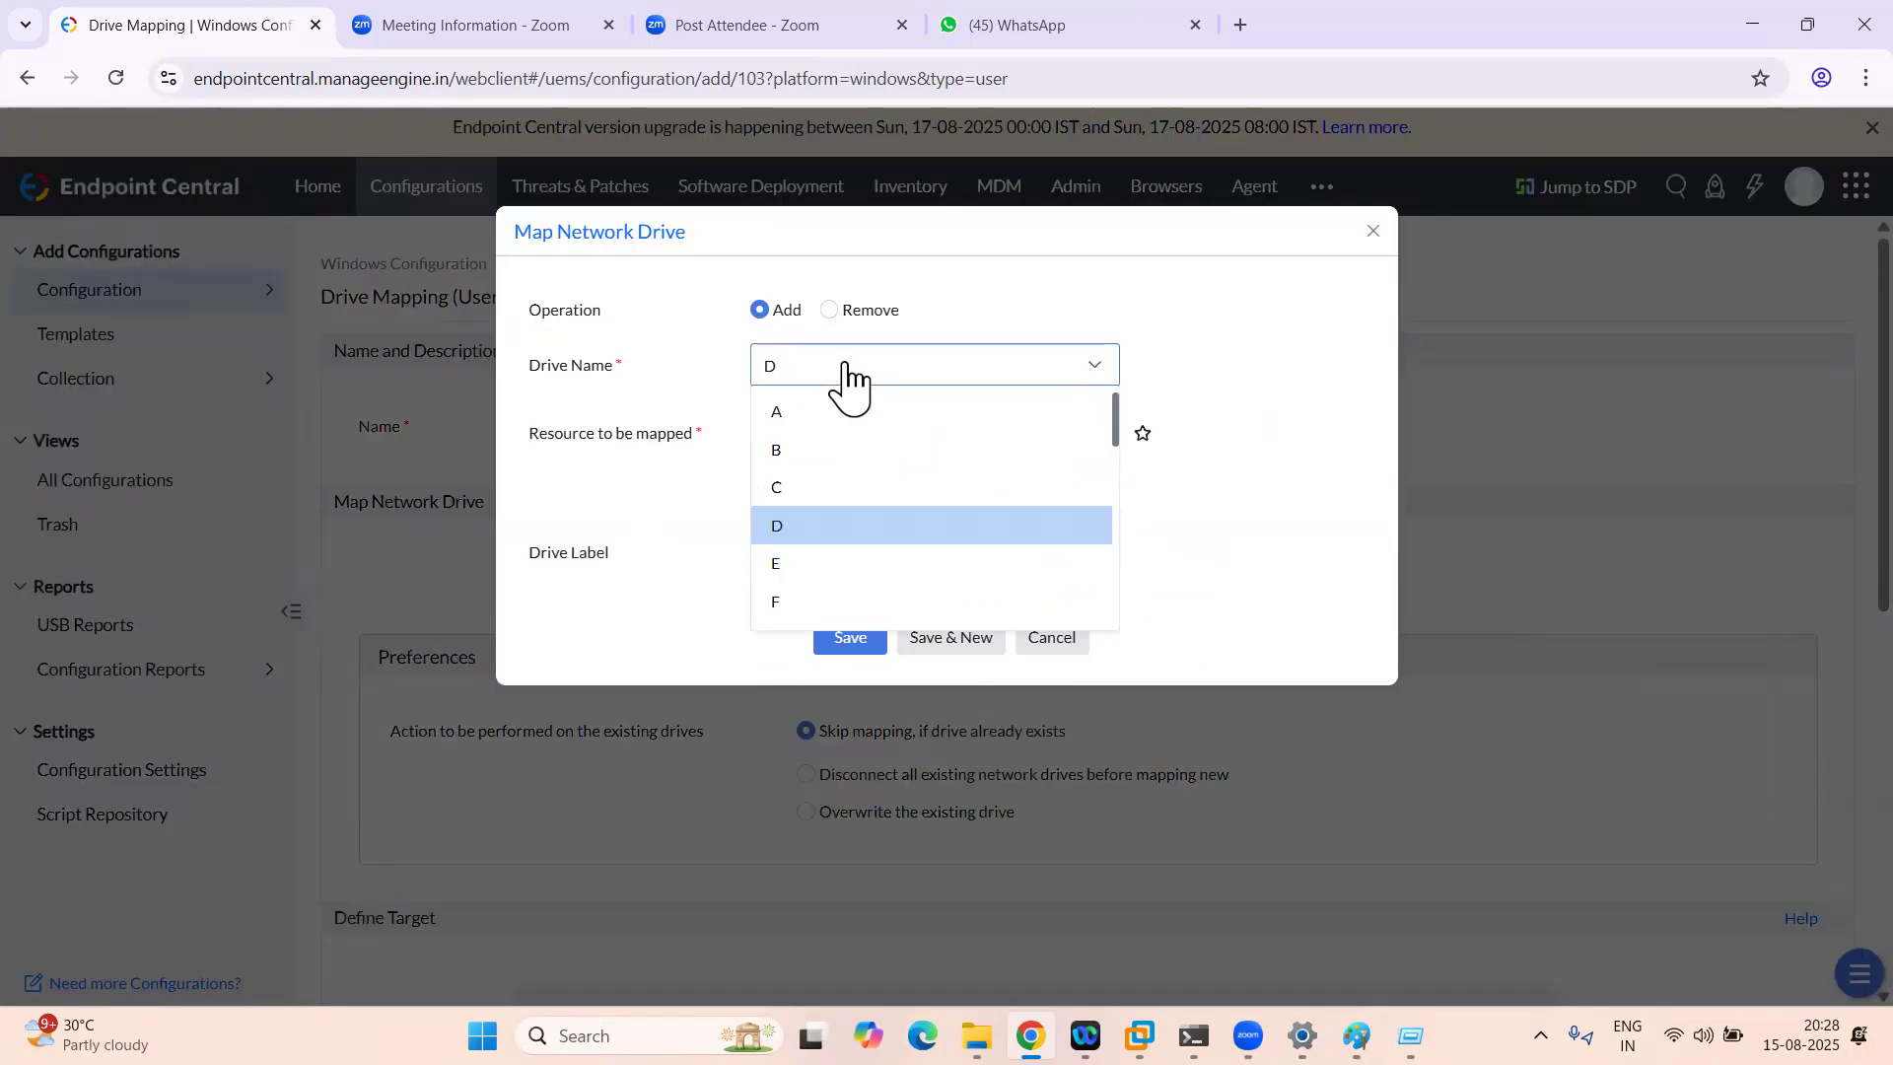
left_click(791, 562)
left_click(818, 376)
left_click(800, 603)
left_click(878, 427)
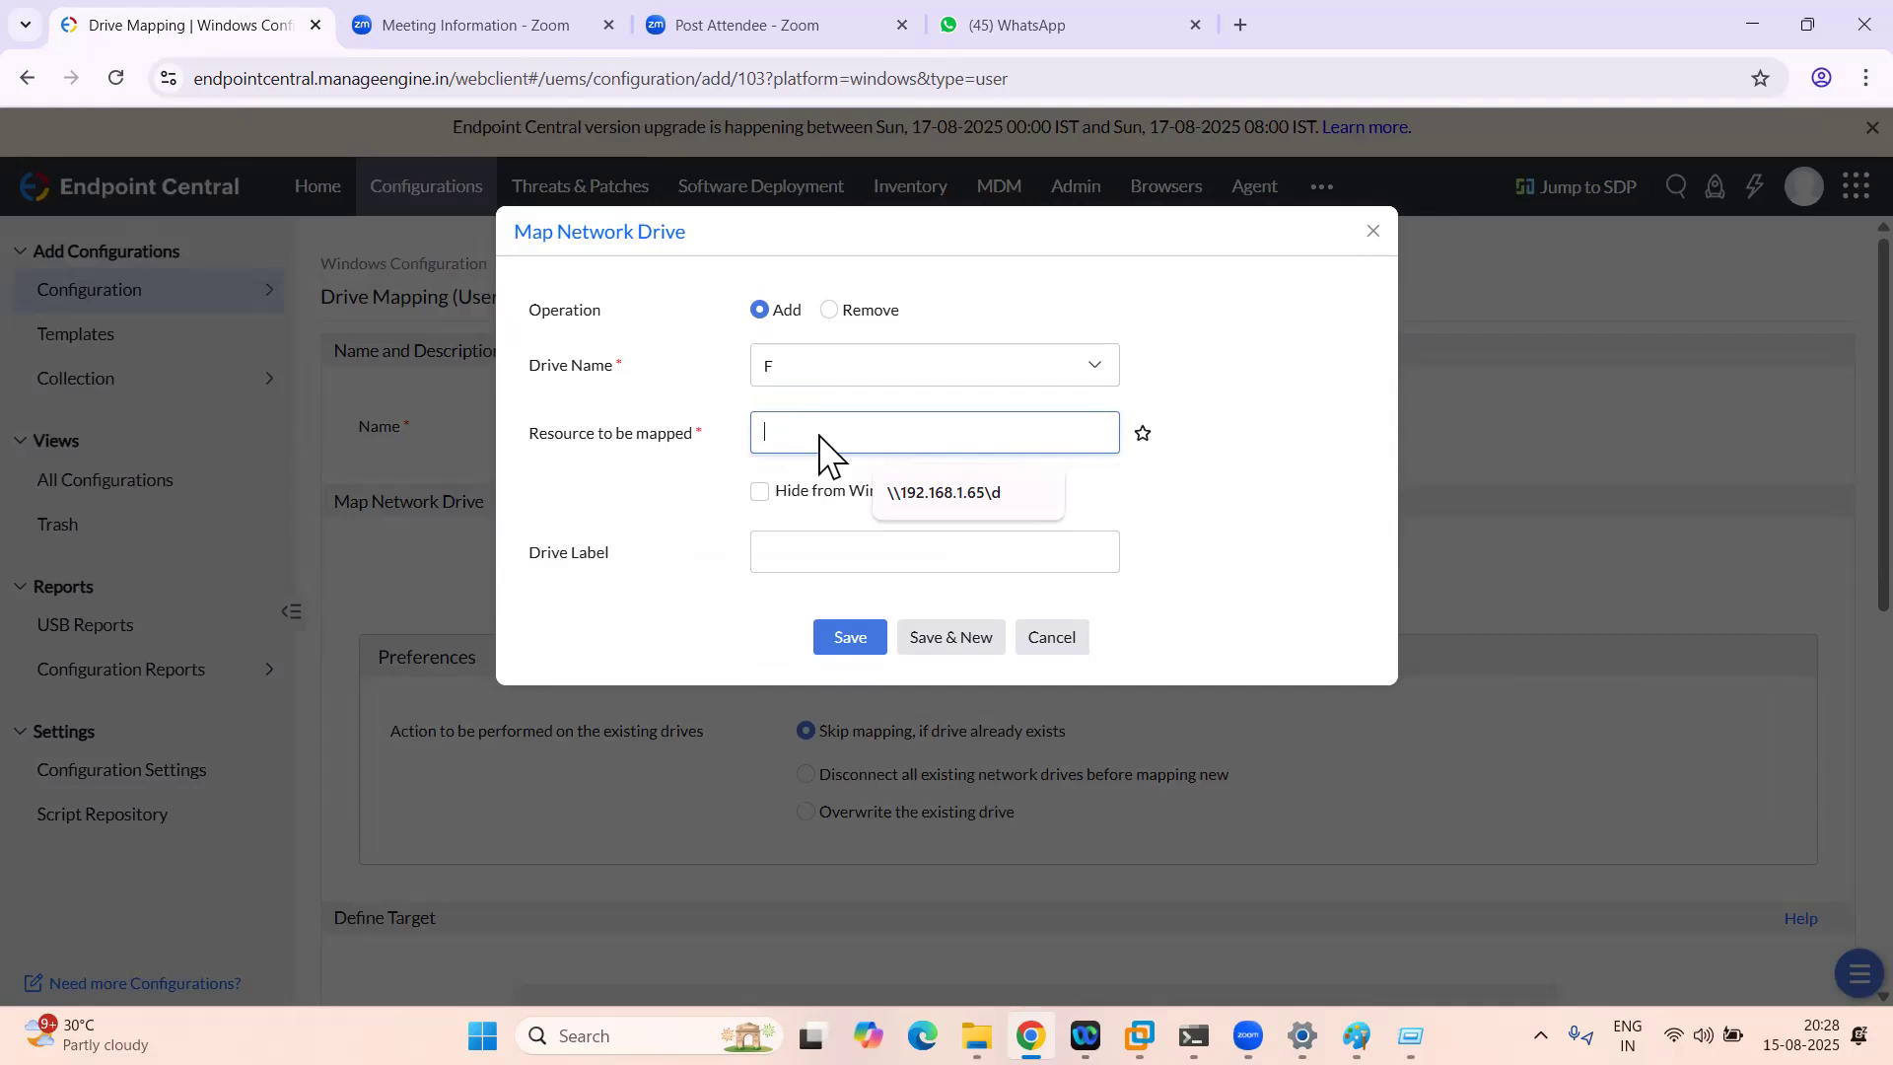
key("ctrl+v")
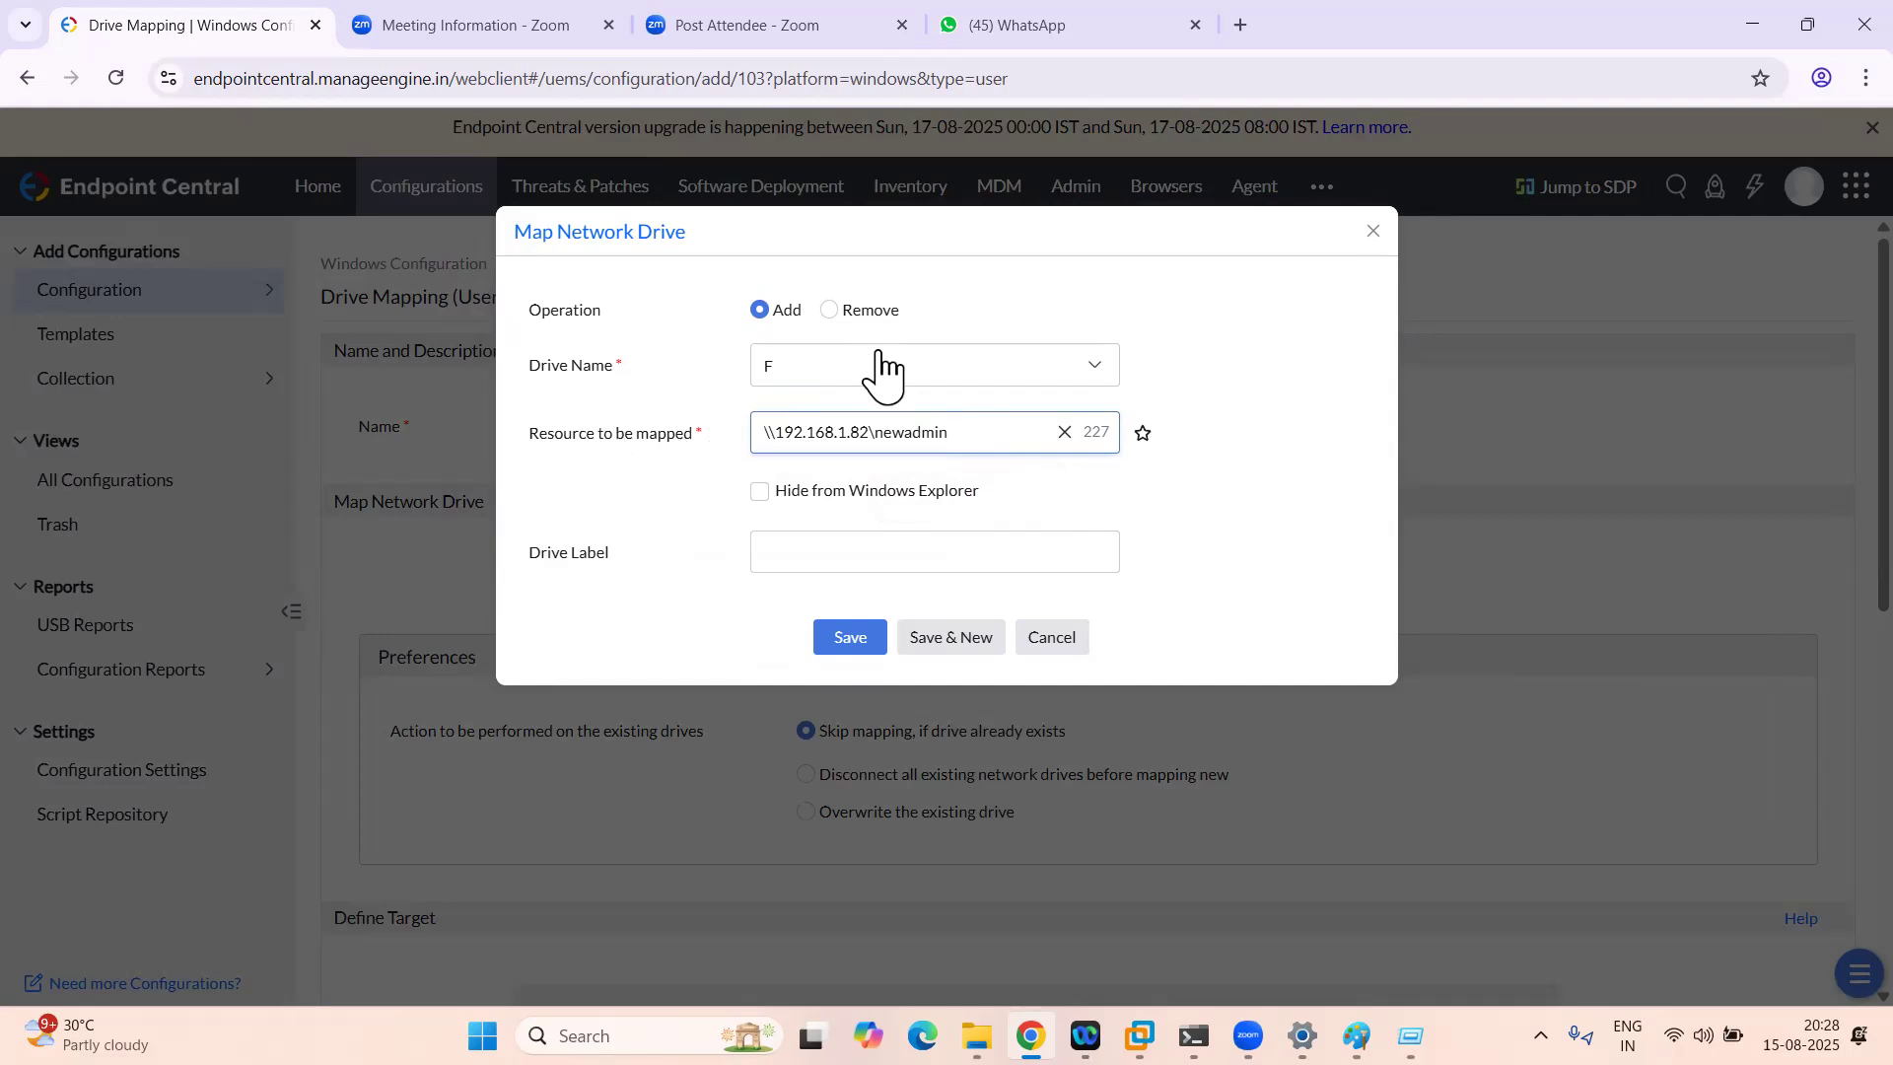
left_click(842, 566)
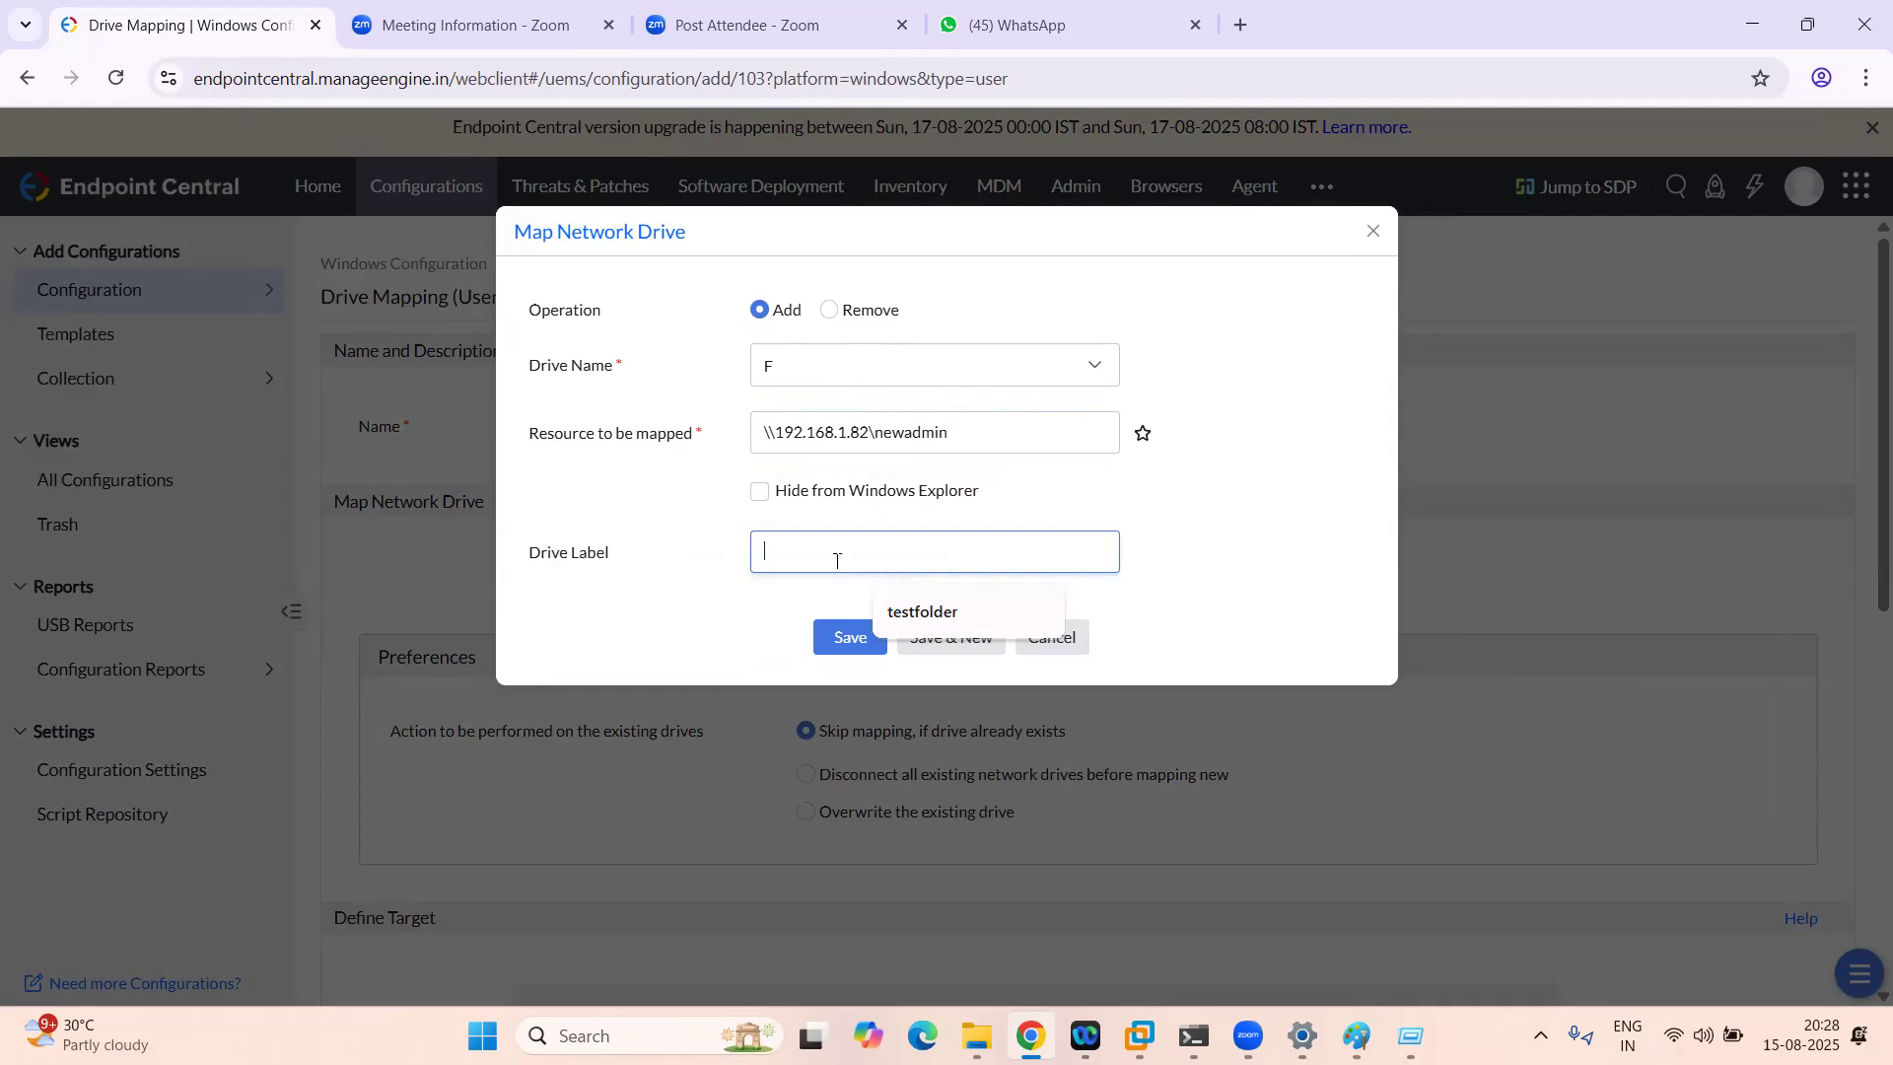
type("N")
key("BackSpace")
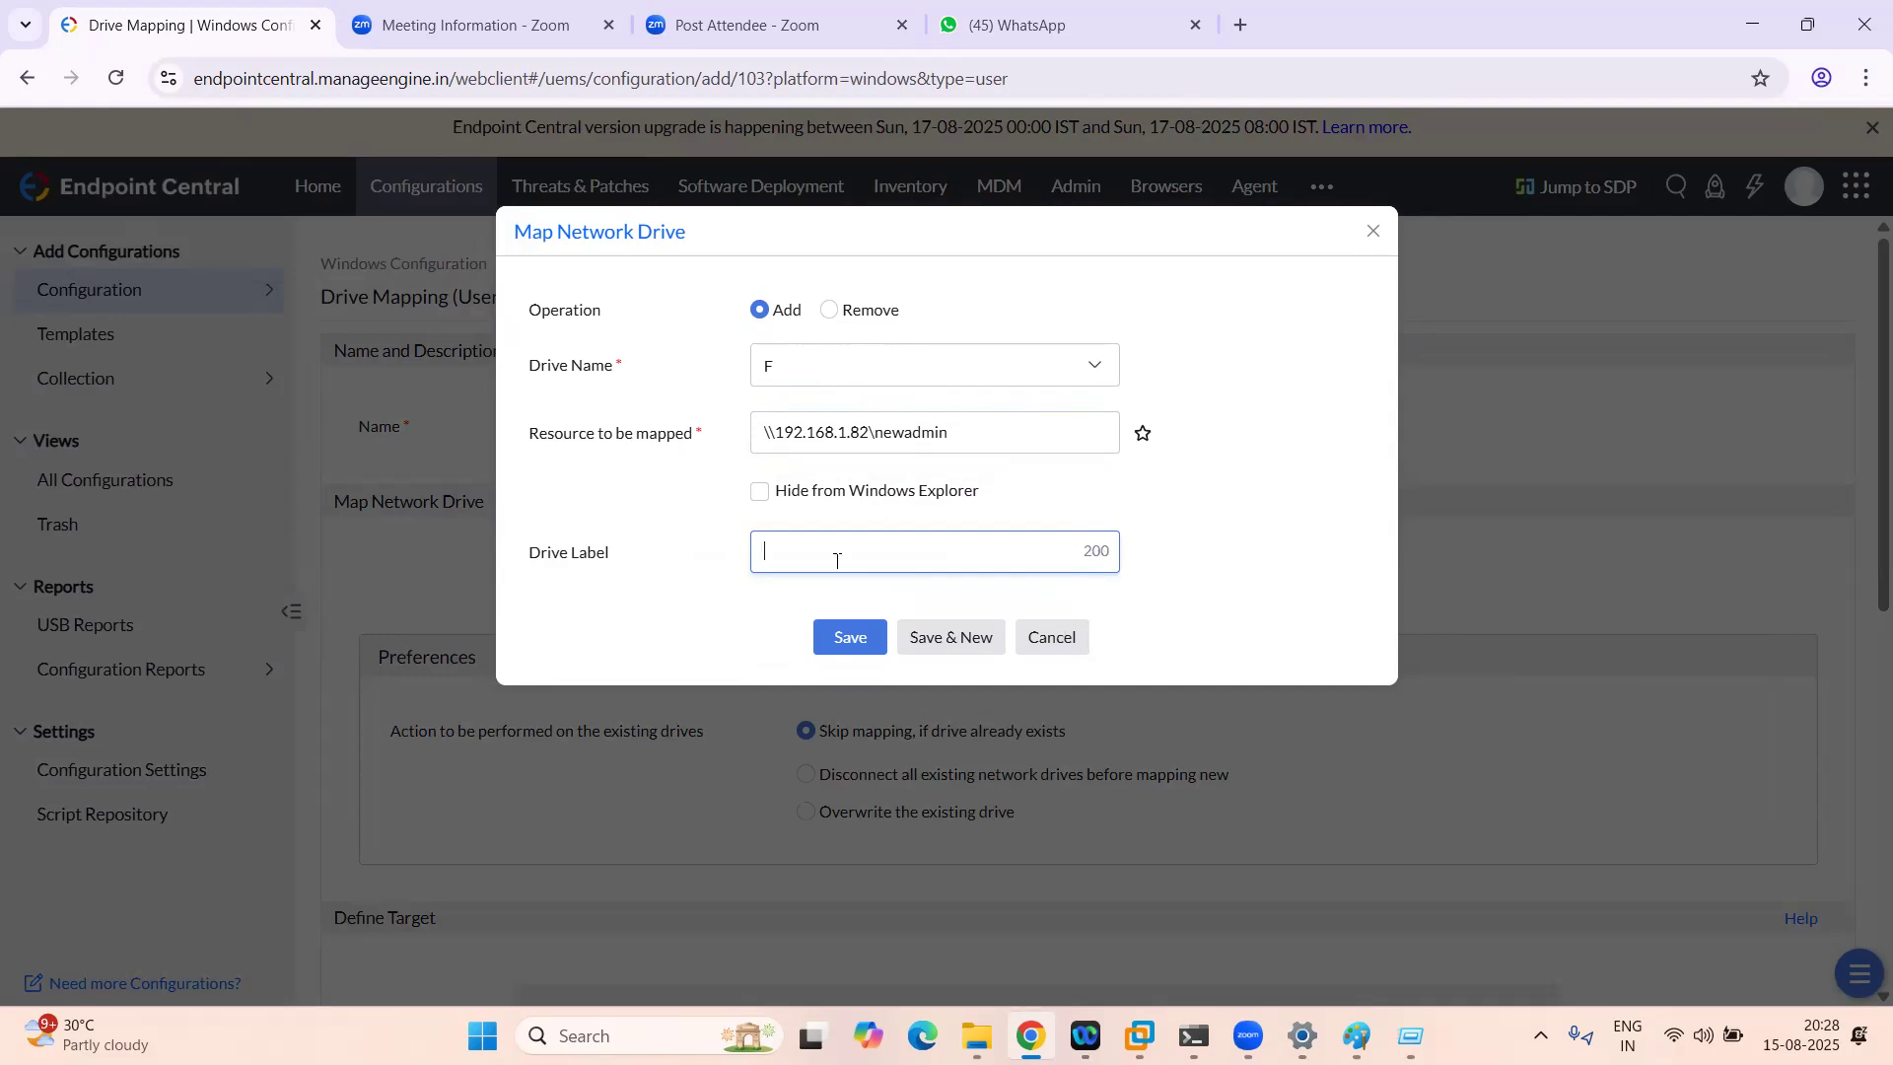
type("test")
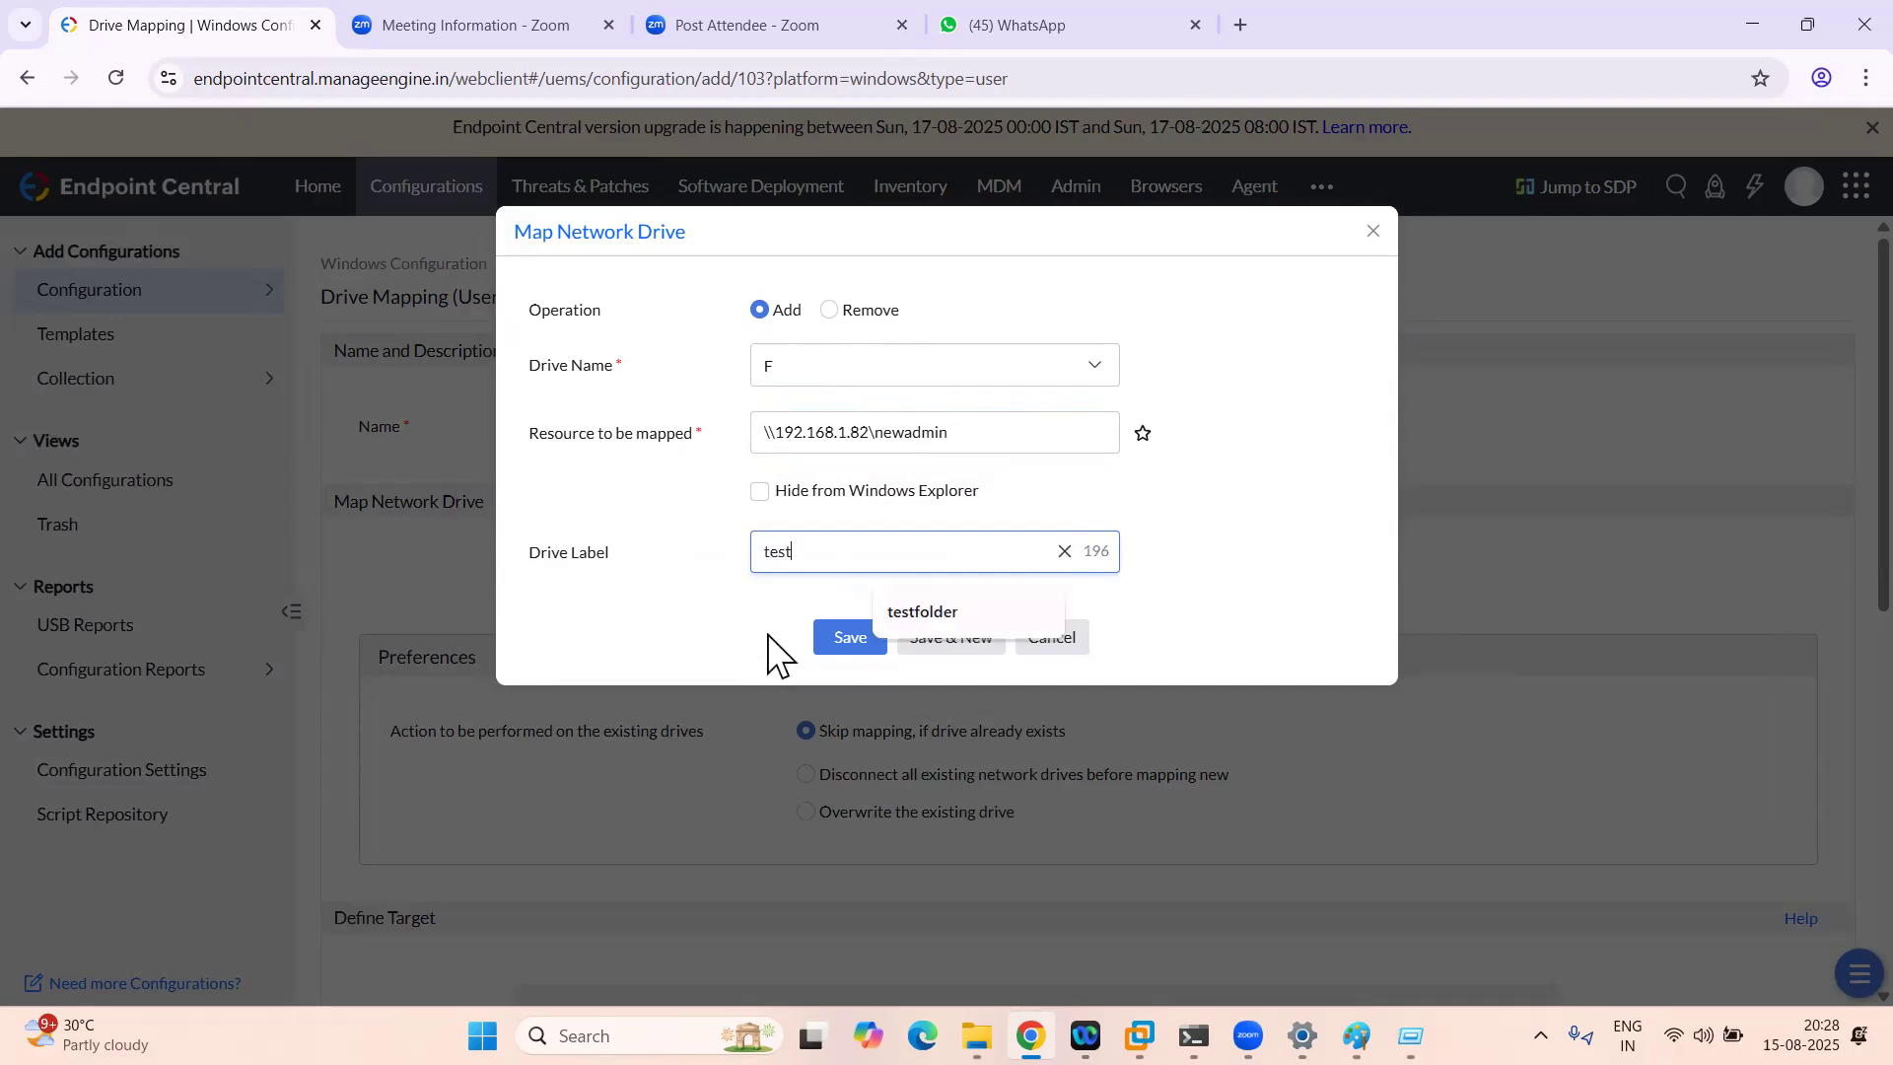
left_click(794, 636)
left_click(845, 641)
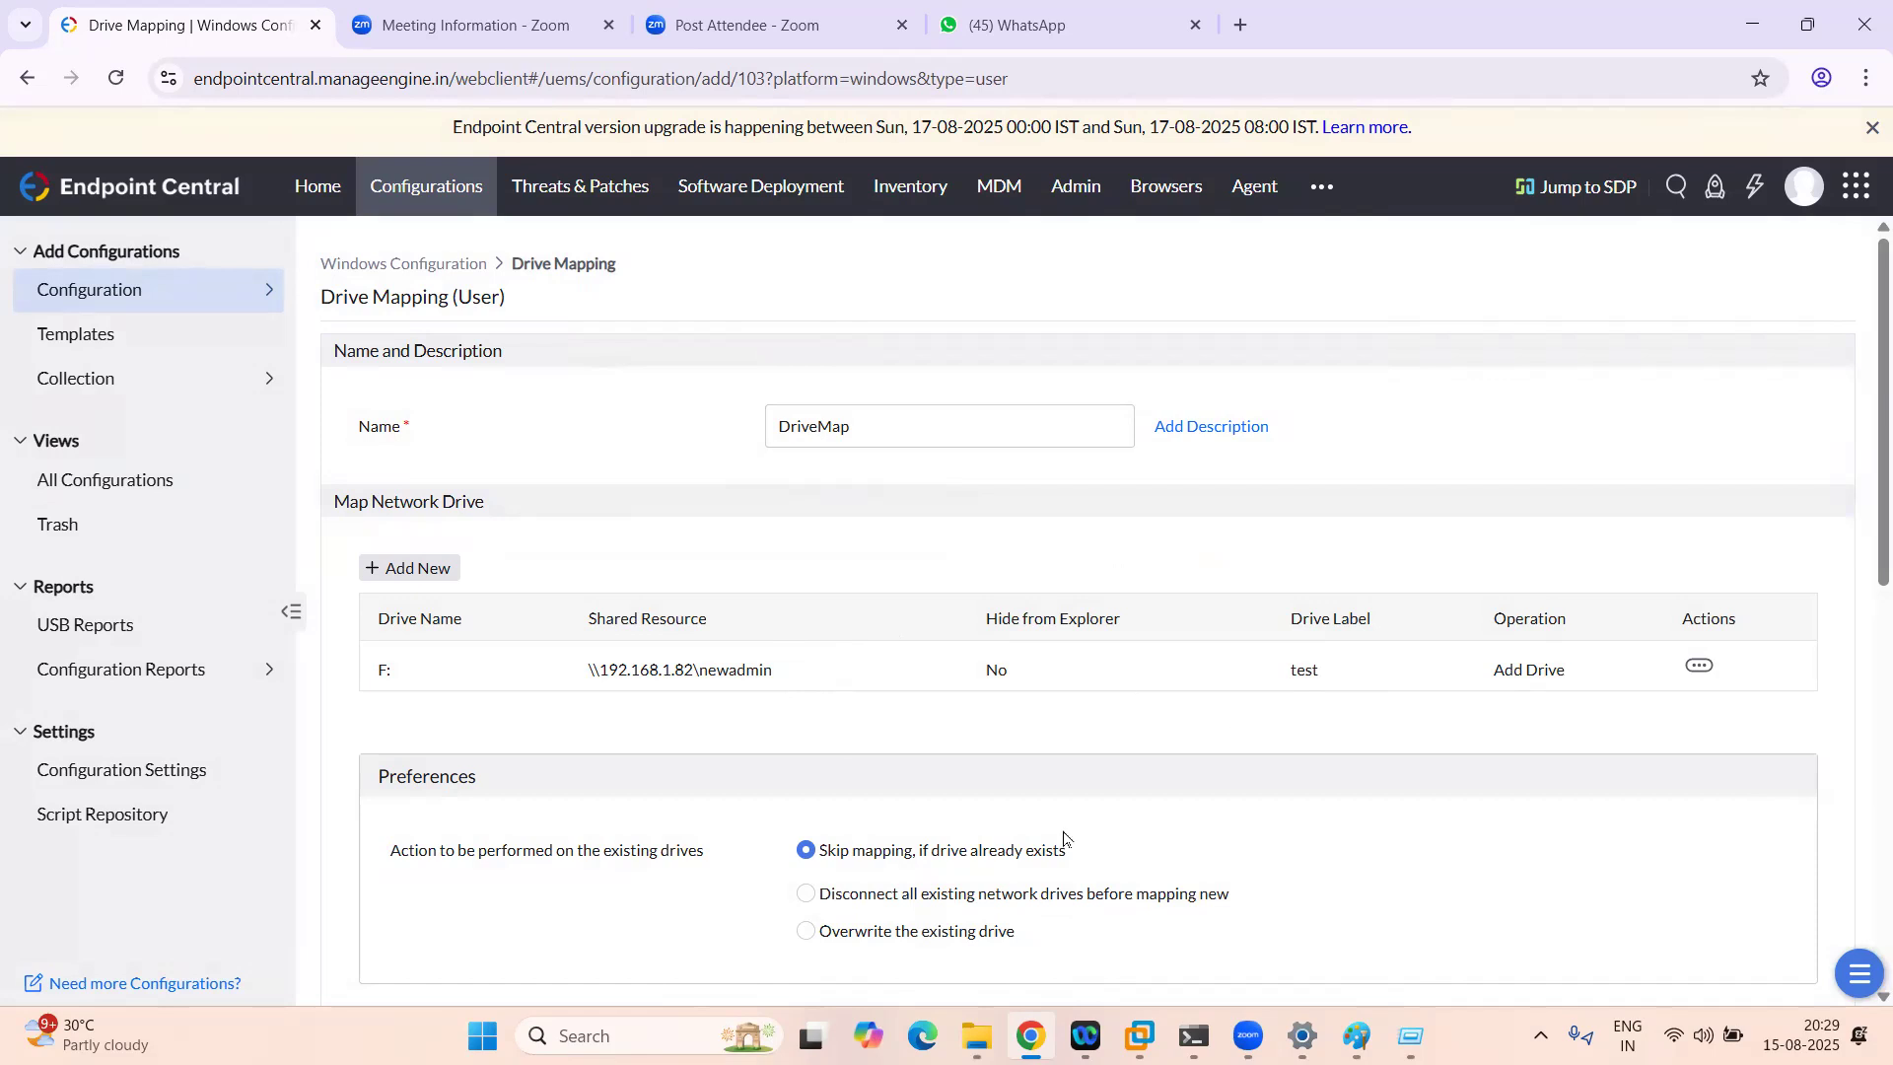
Step: Target the Default Remote Office, filtered to the individual user newadmin
scroll(1065, 838, "down", 2)
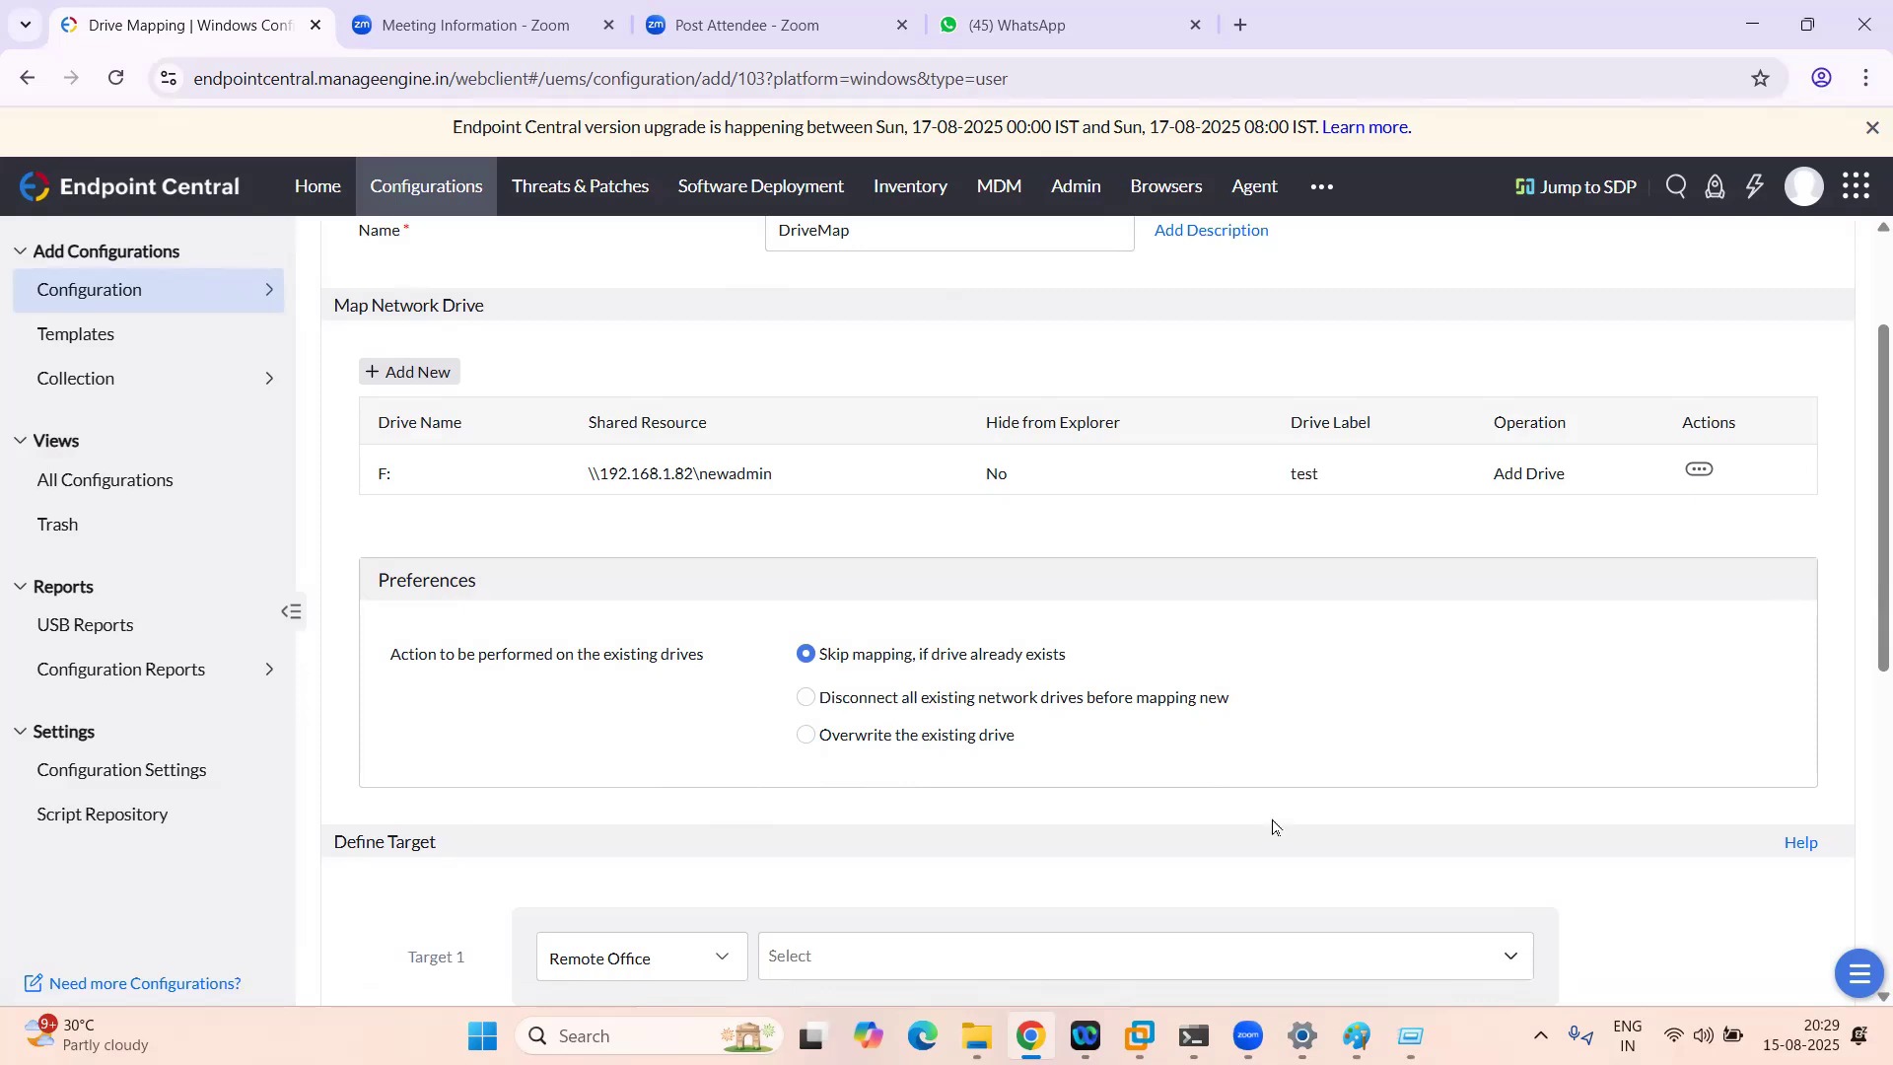
scroll(1272, 826, "down", 2)
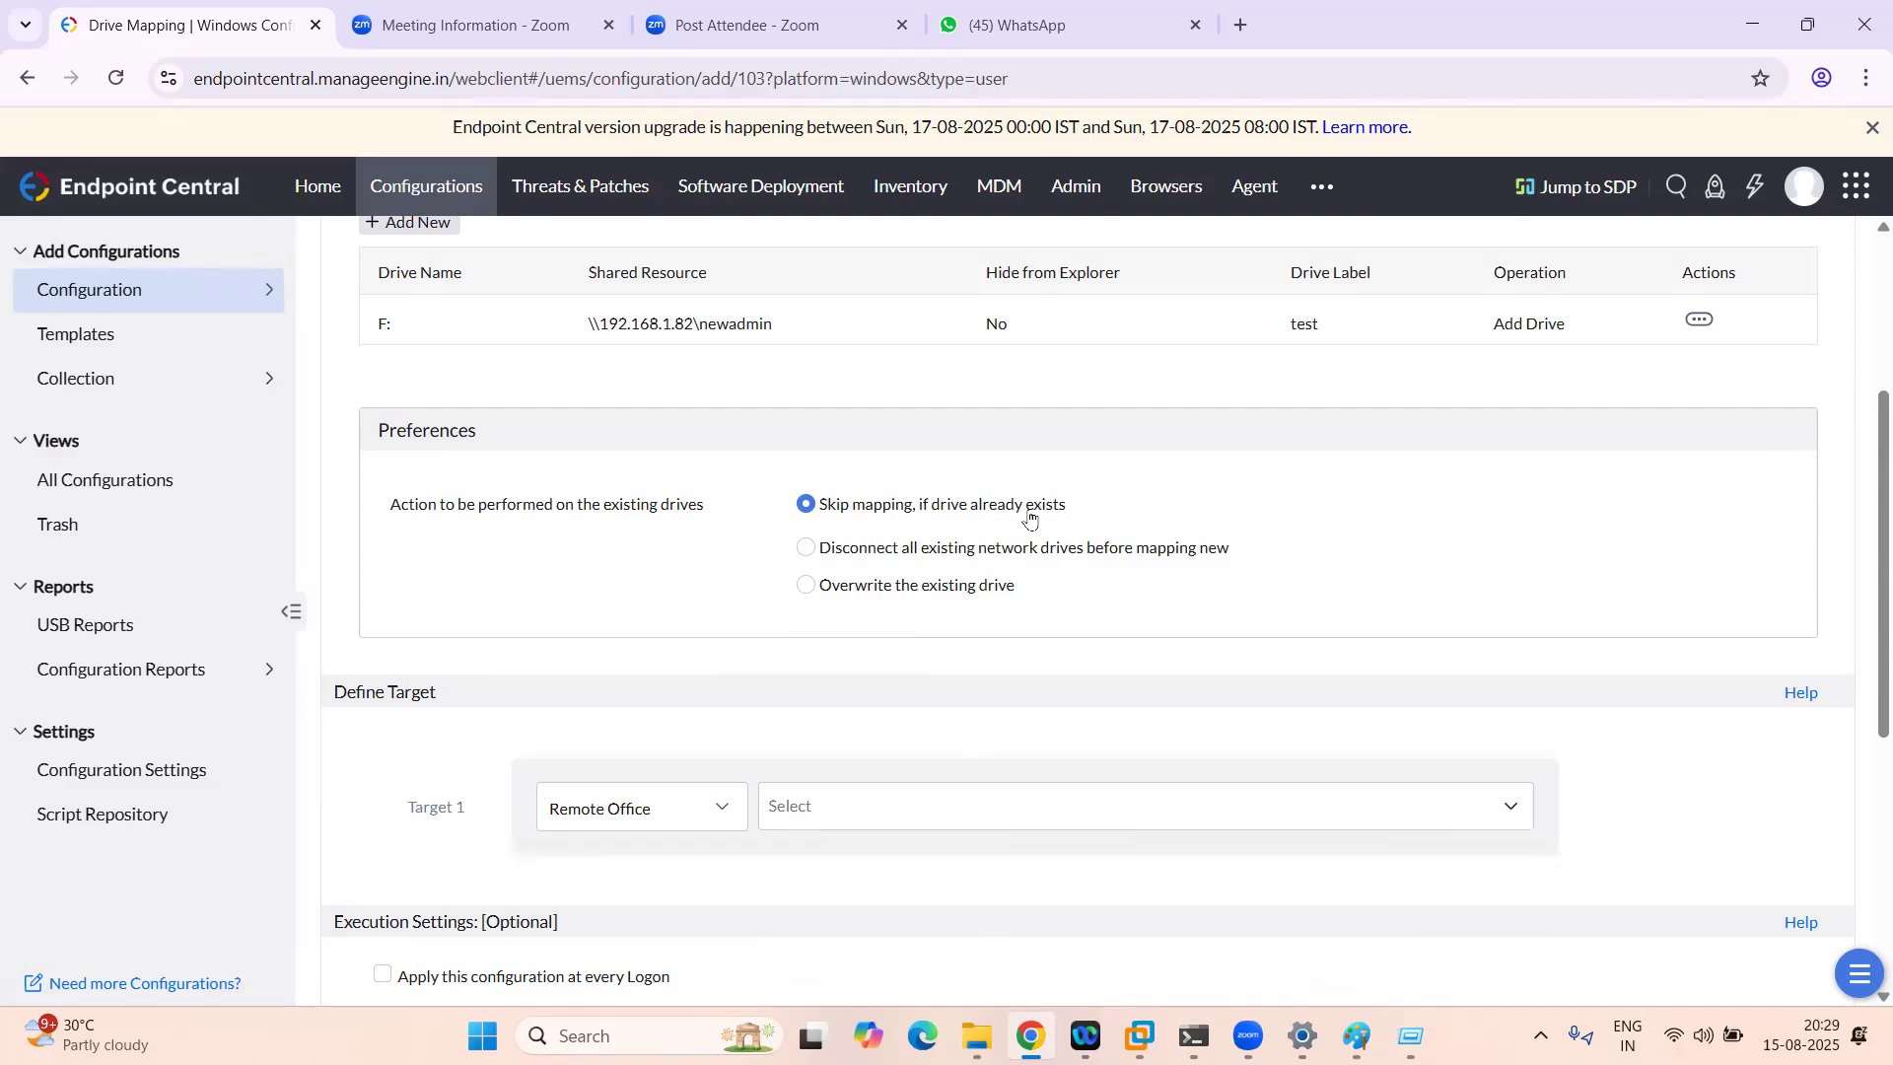
scroll(948, 703, "down", 2)
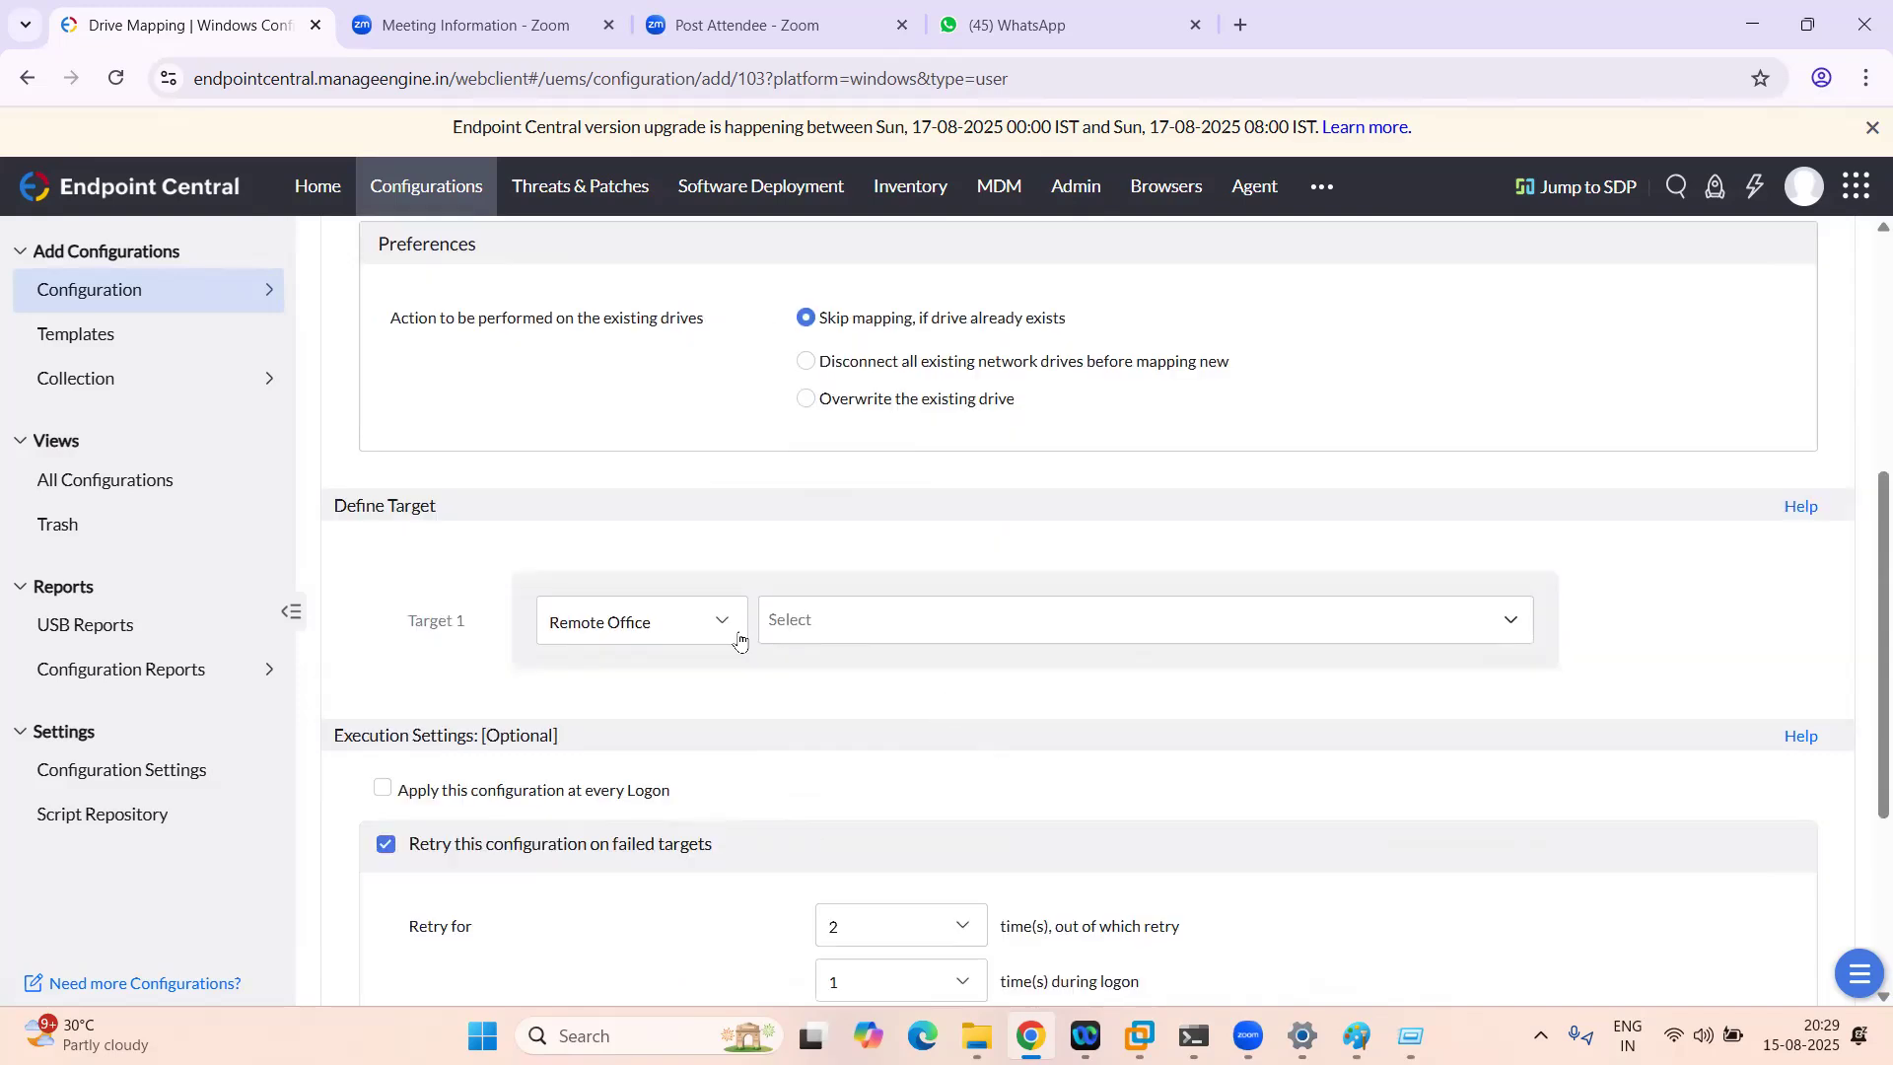
left_click(699, 635)
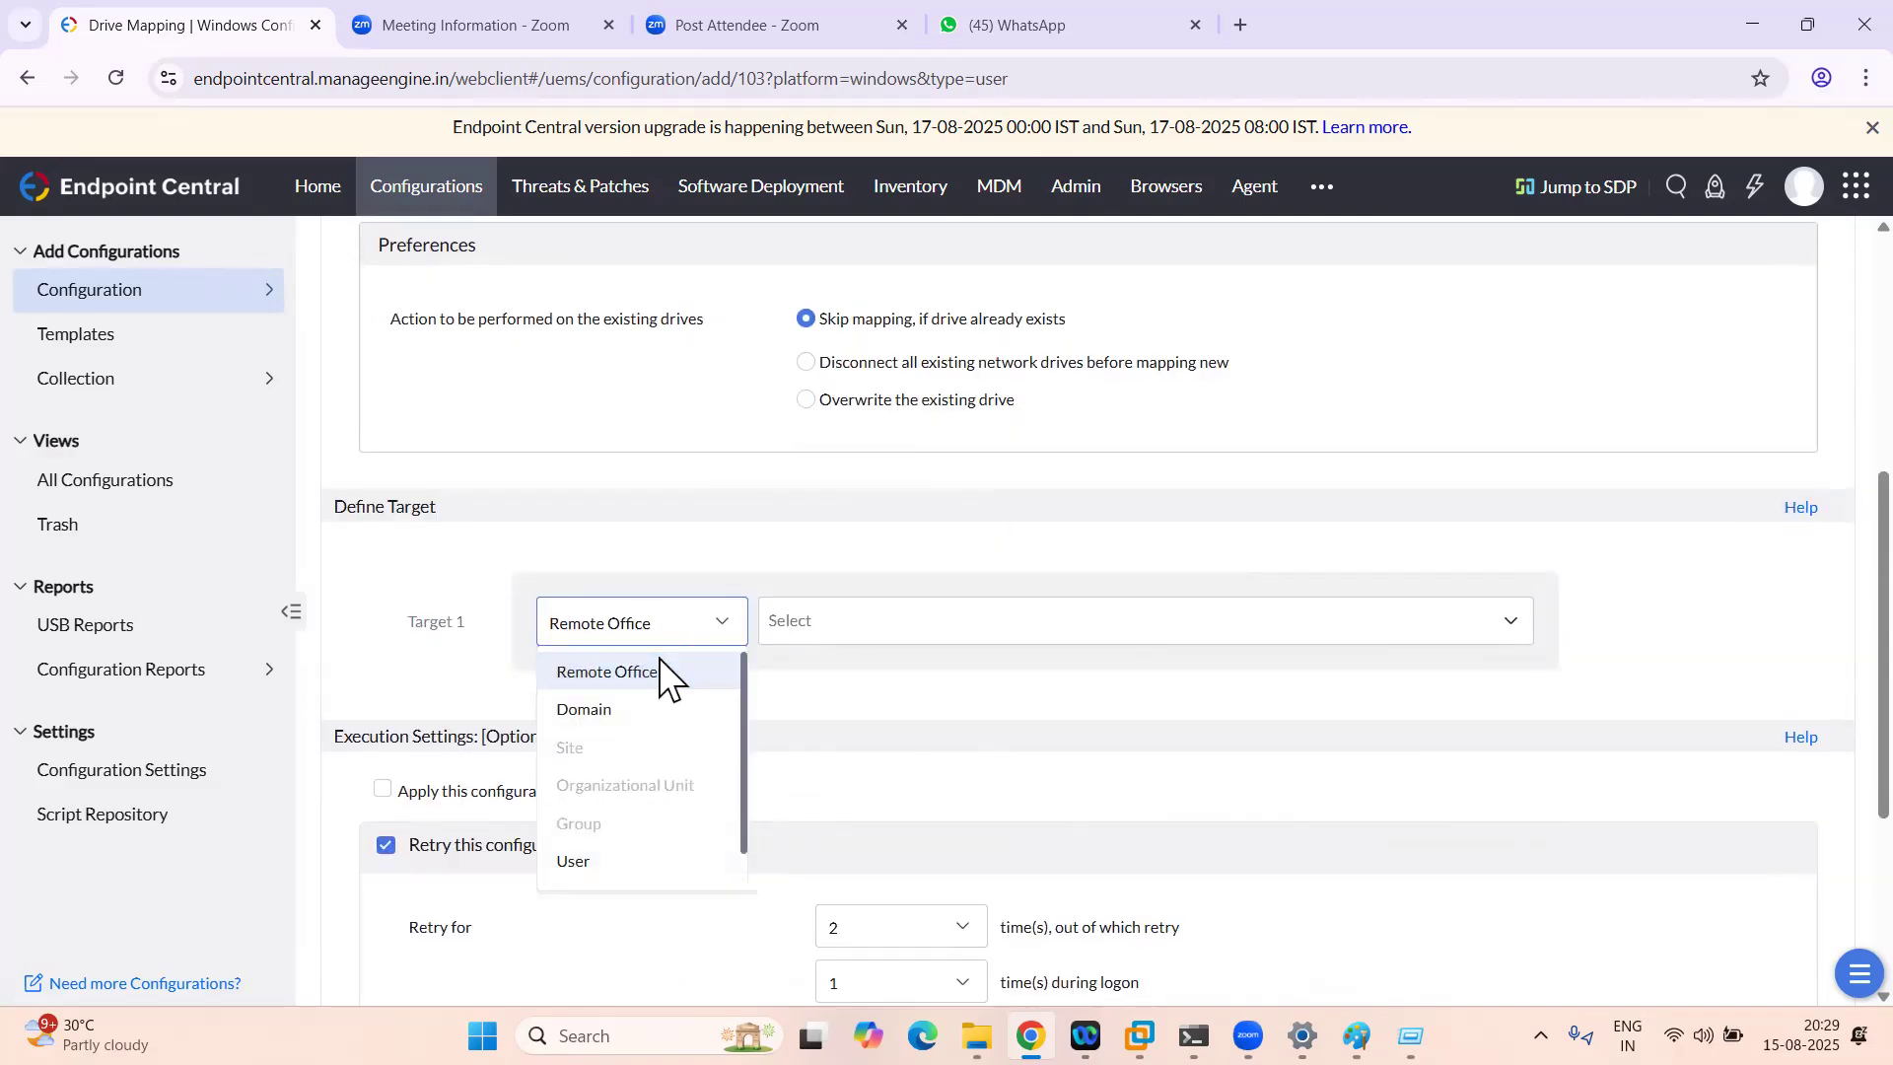
left_click(659, 665)
left_click(838, 622)
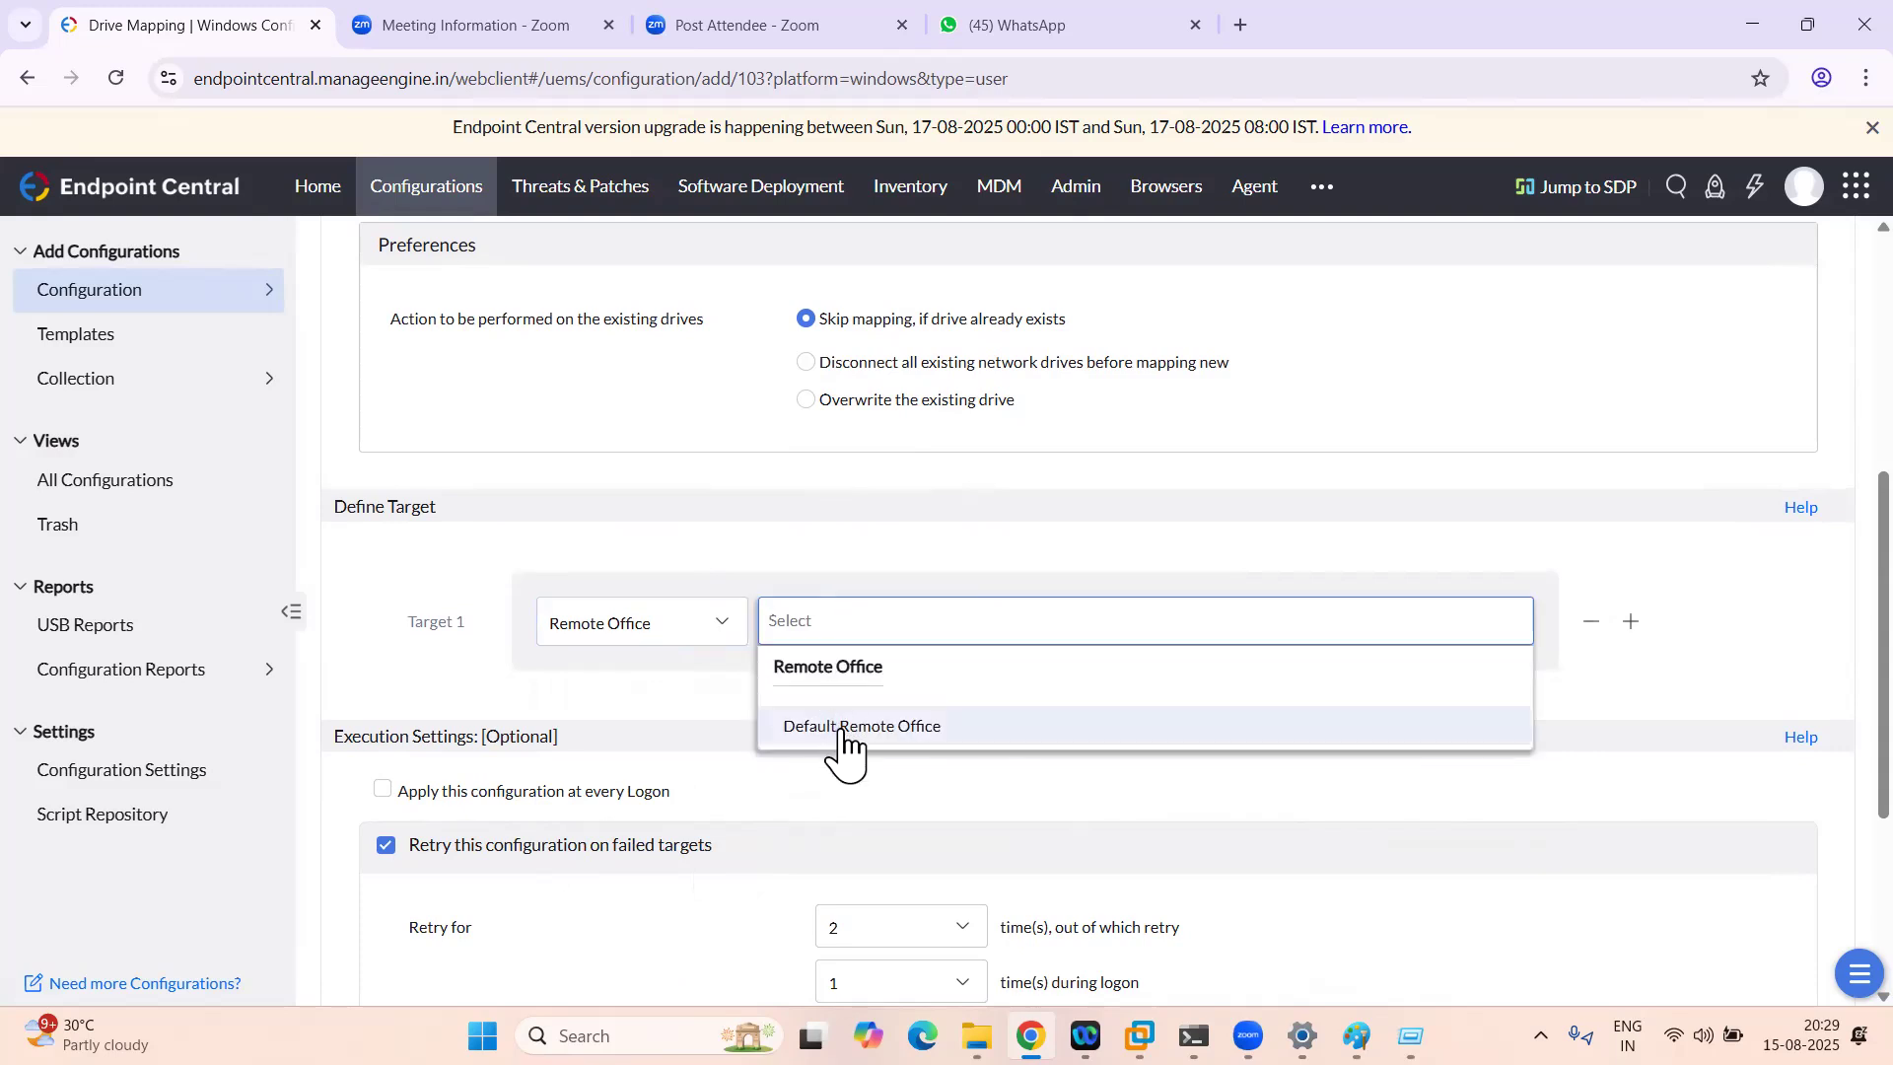
left_click(840, 730)
left_click(675, 752)
left_click(671, 754)
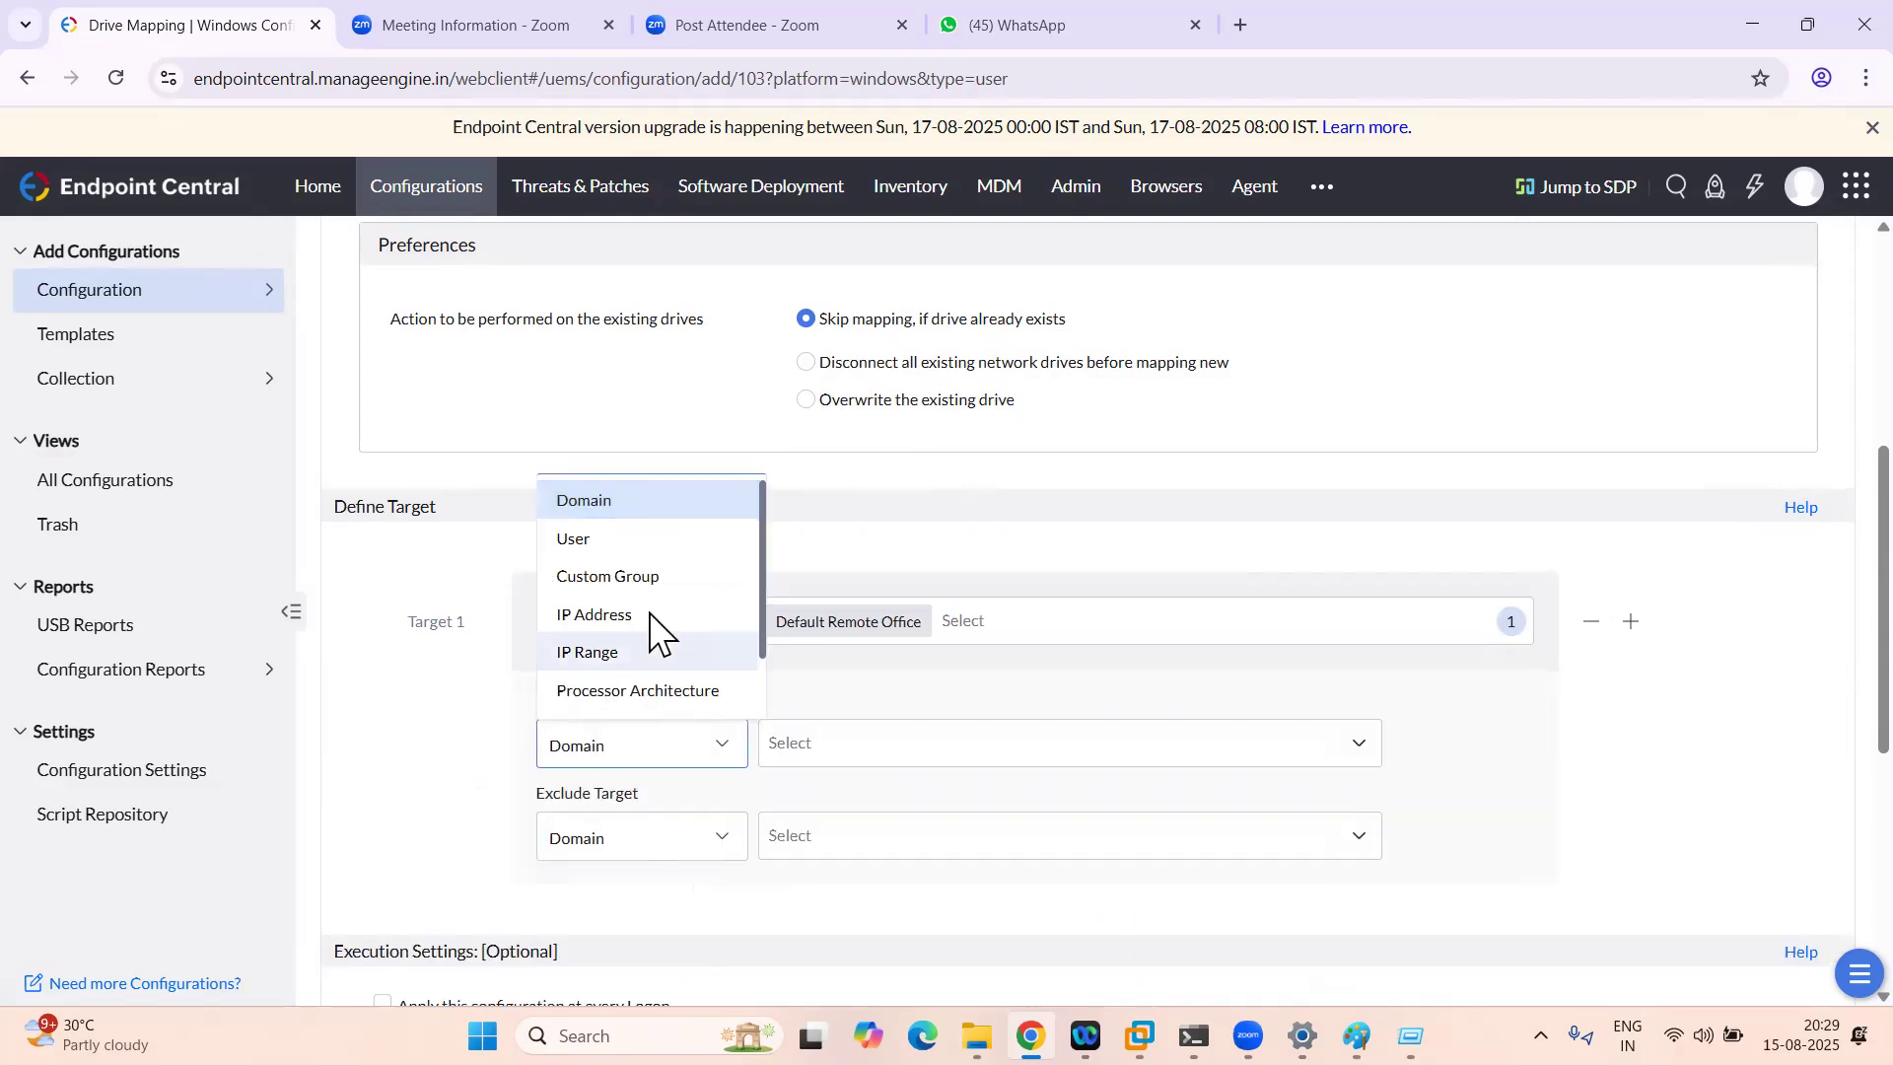
left_click(606, 538)
left_click(787, 745)
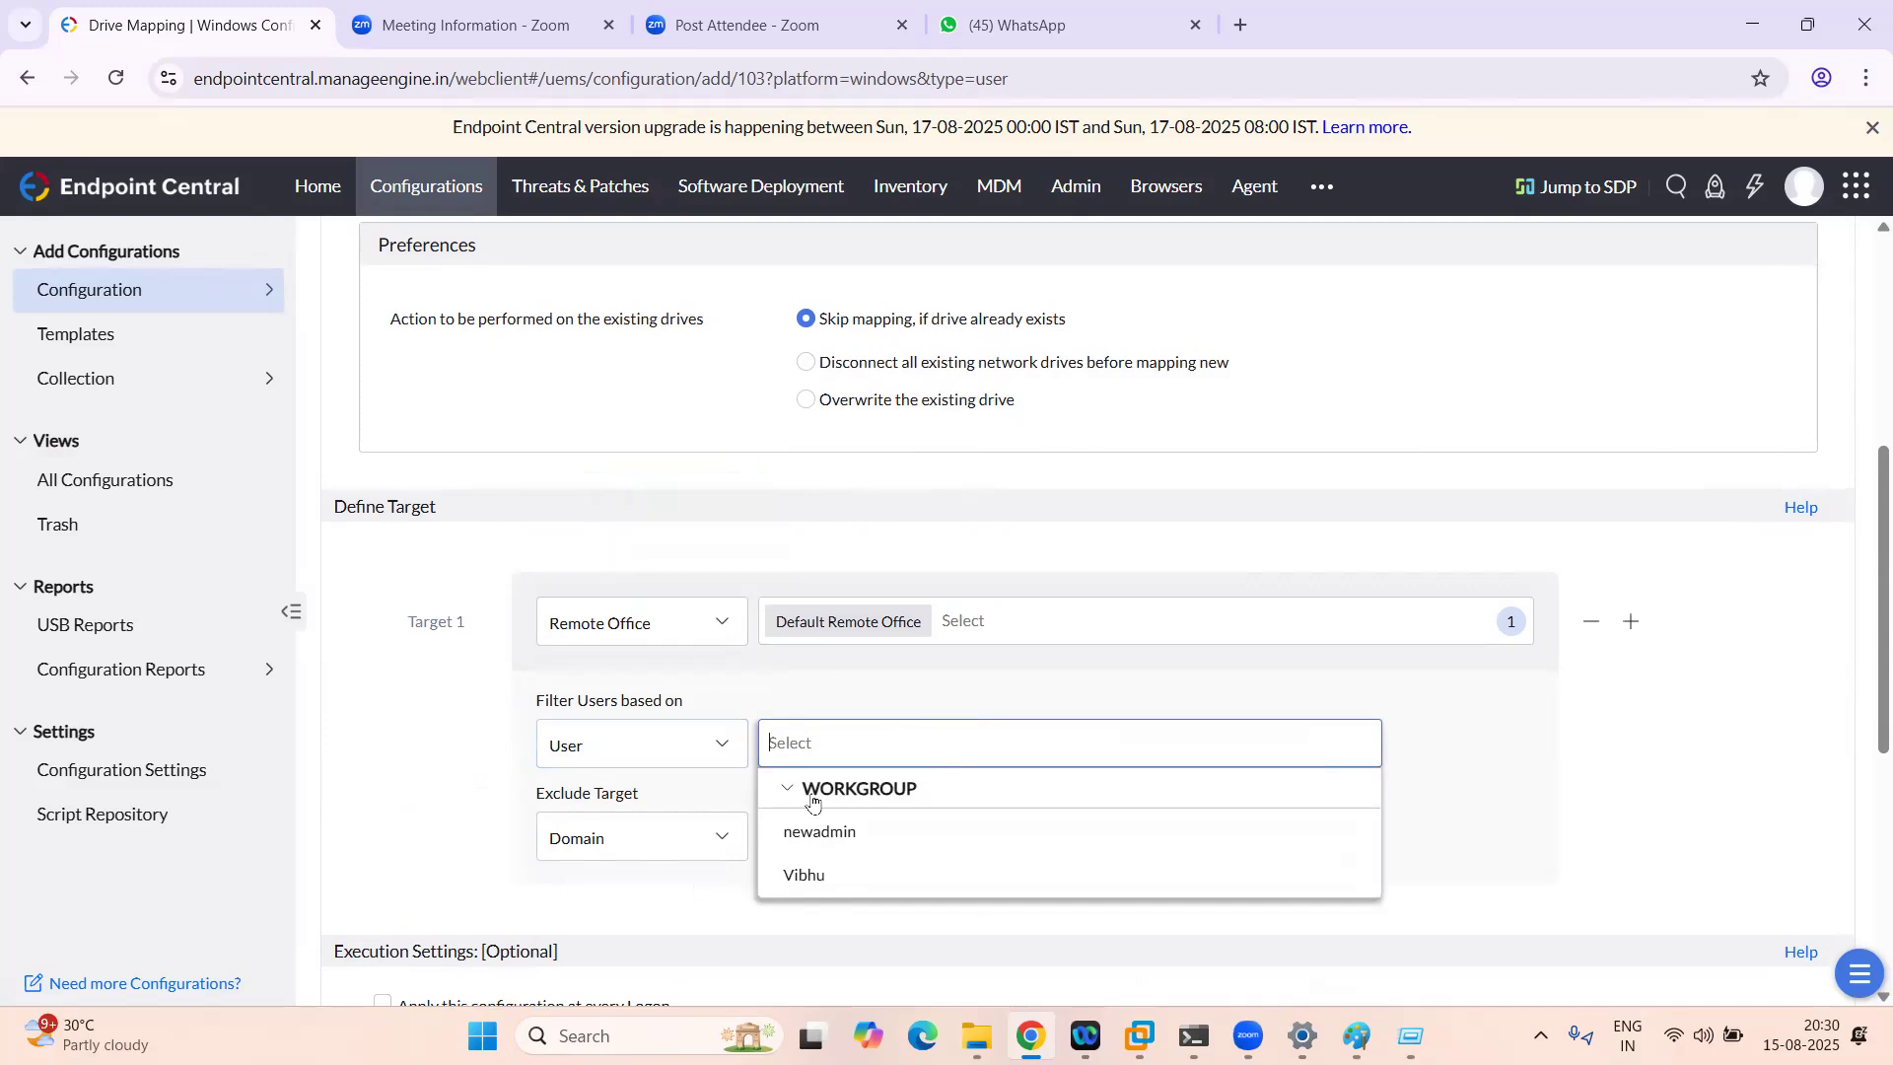
left_click(824, 838)
left_click(1544, 783)
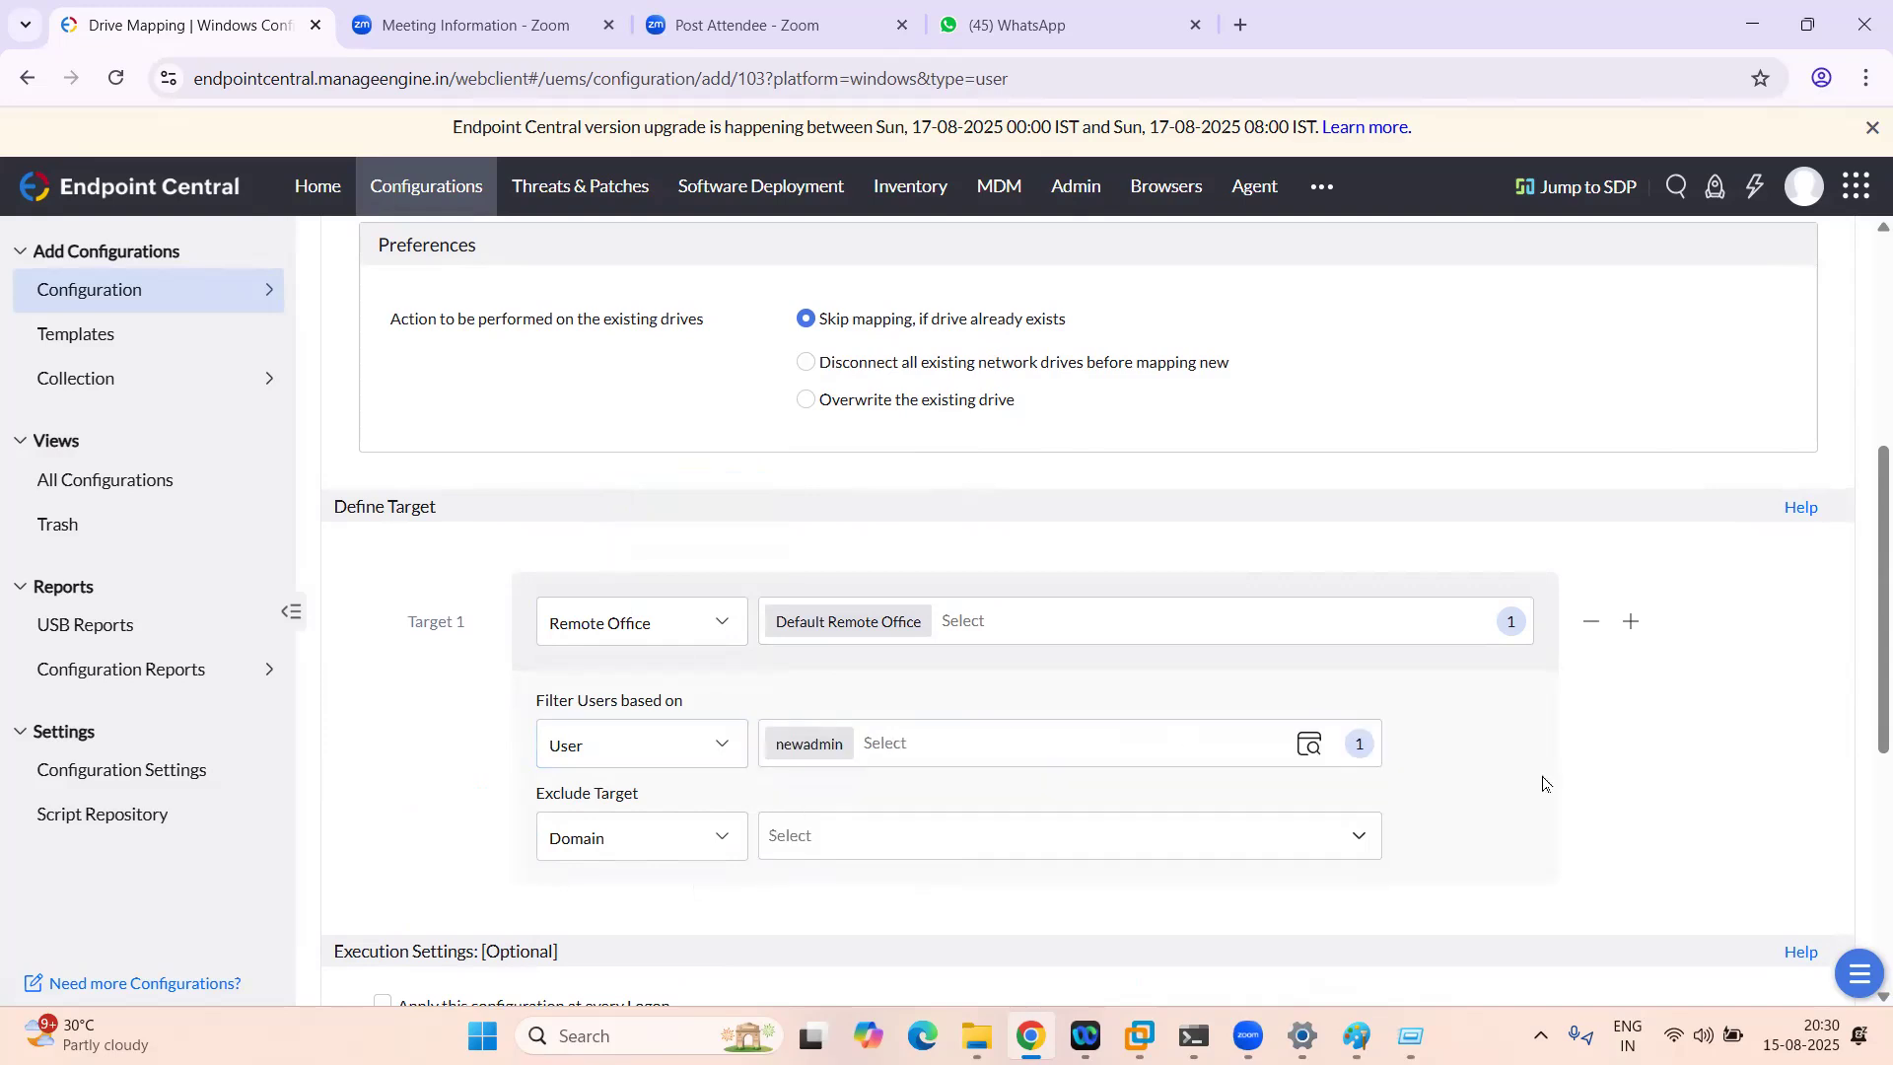
Step: Enable 'Apply this configuration at every Logon' and deploy the DriveMap configuration
scroll(1519, 782, "down", 3)
left_click(385, 662)
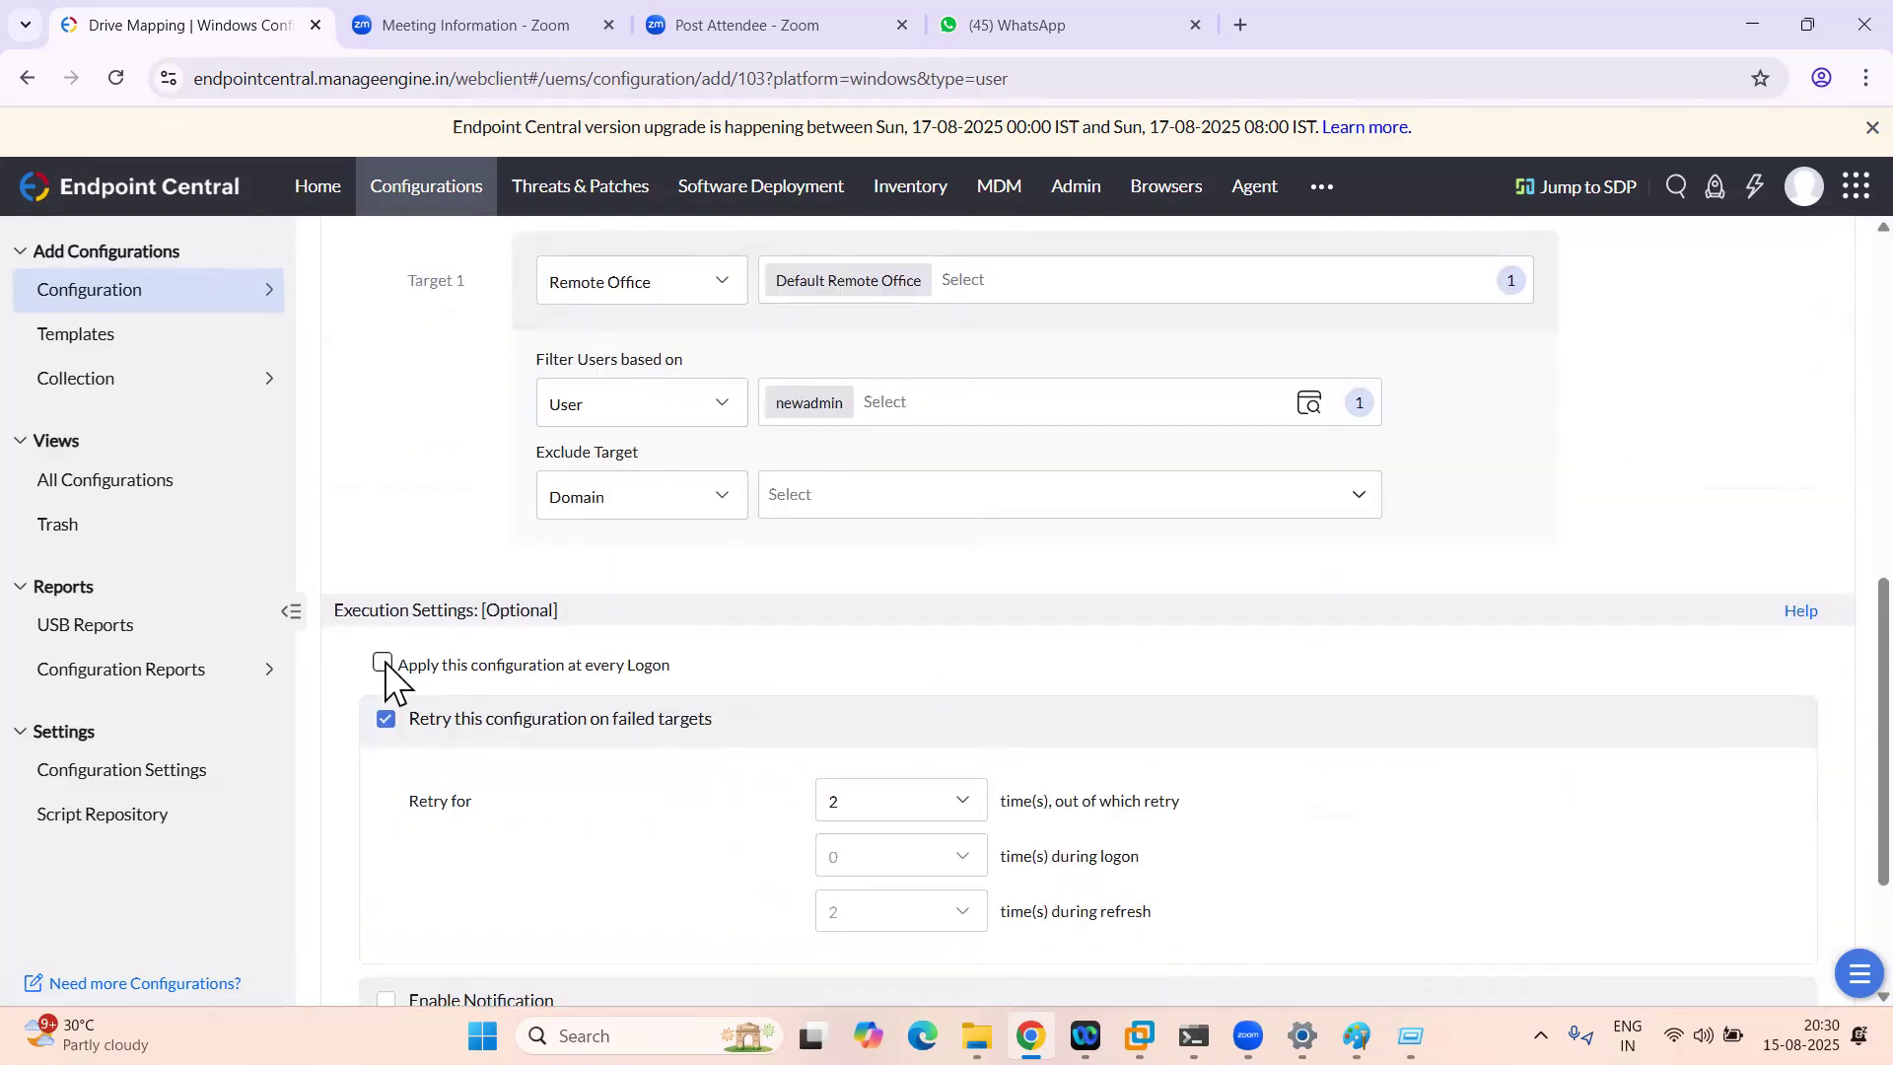
scroll(606, 702, "down", 2)
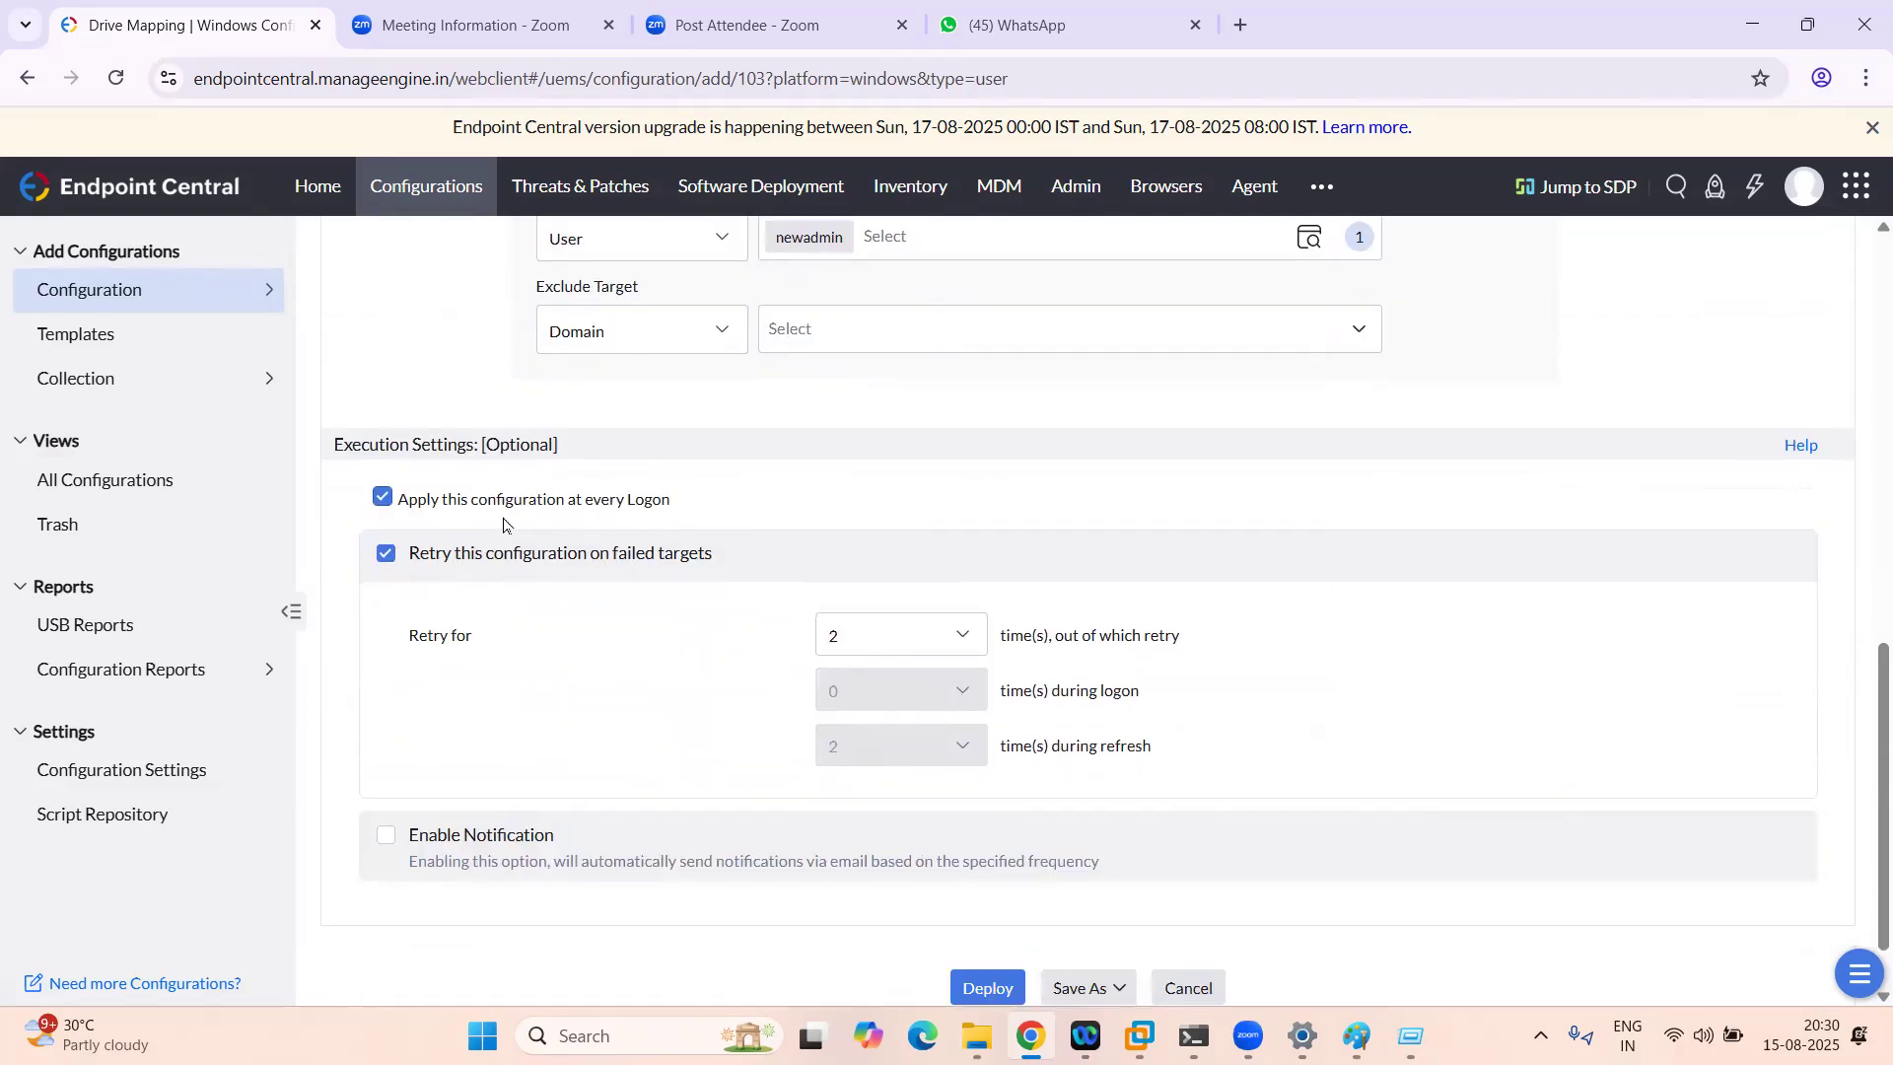
scroll(866, 682, "down", 1)
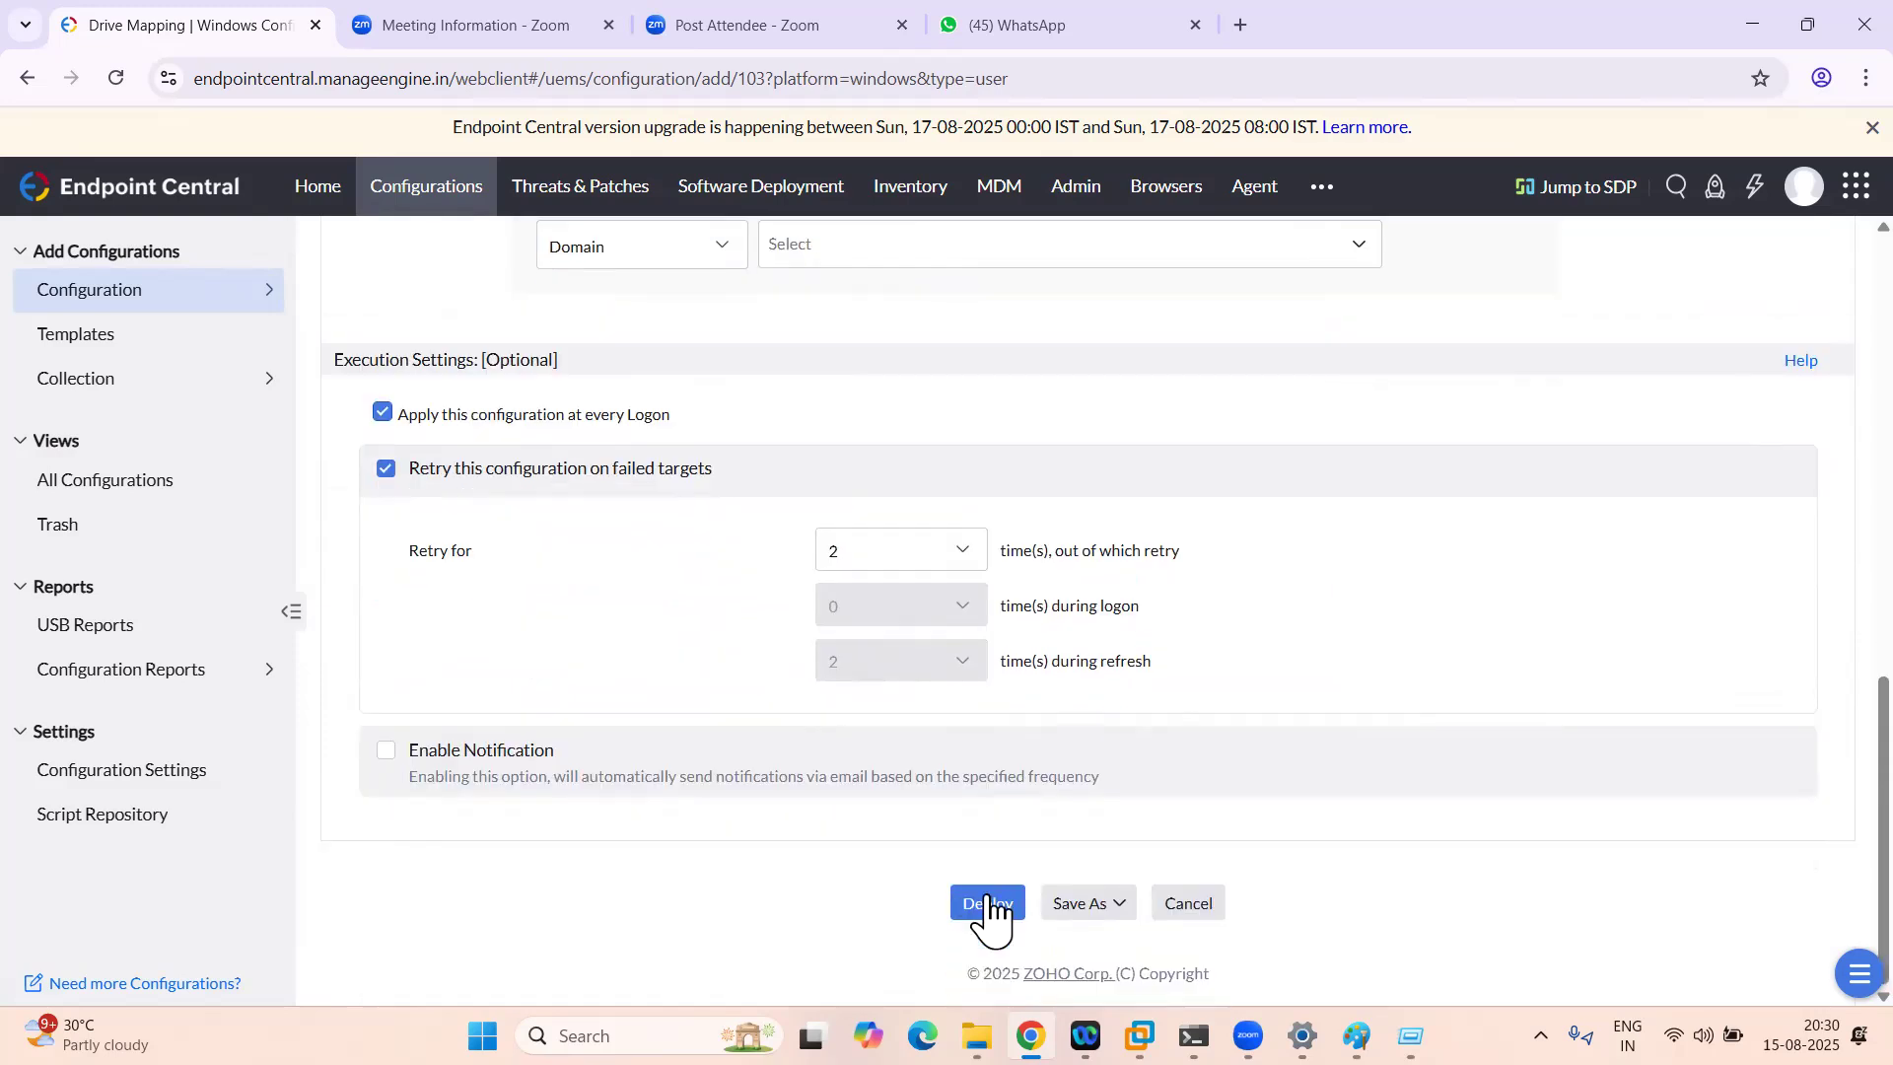
left_click(989, 907)
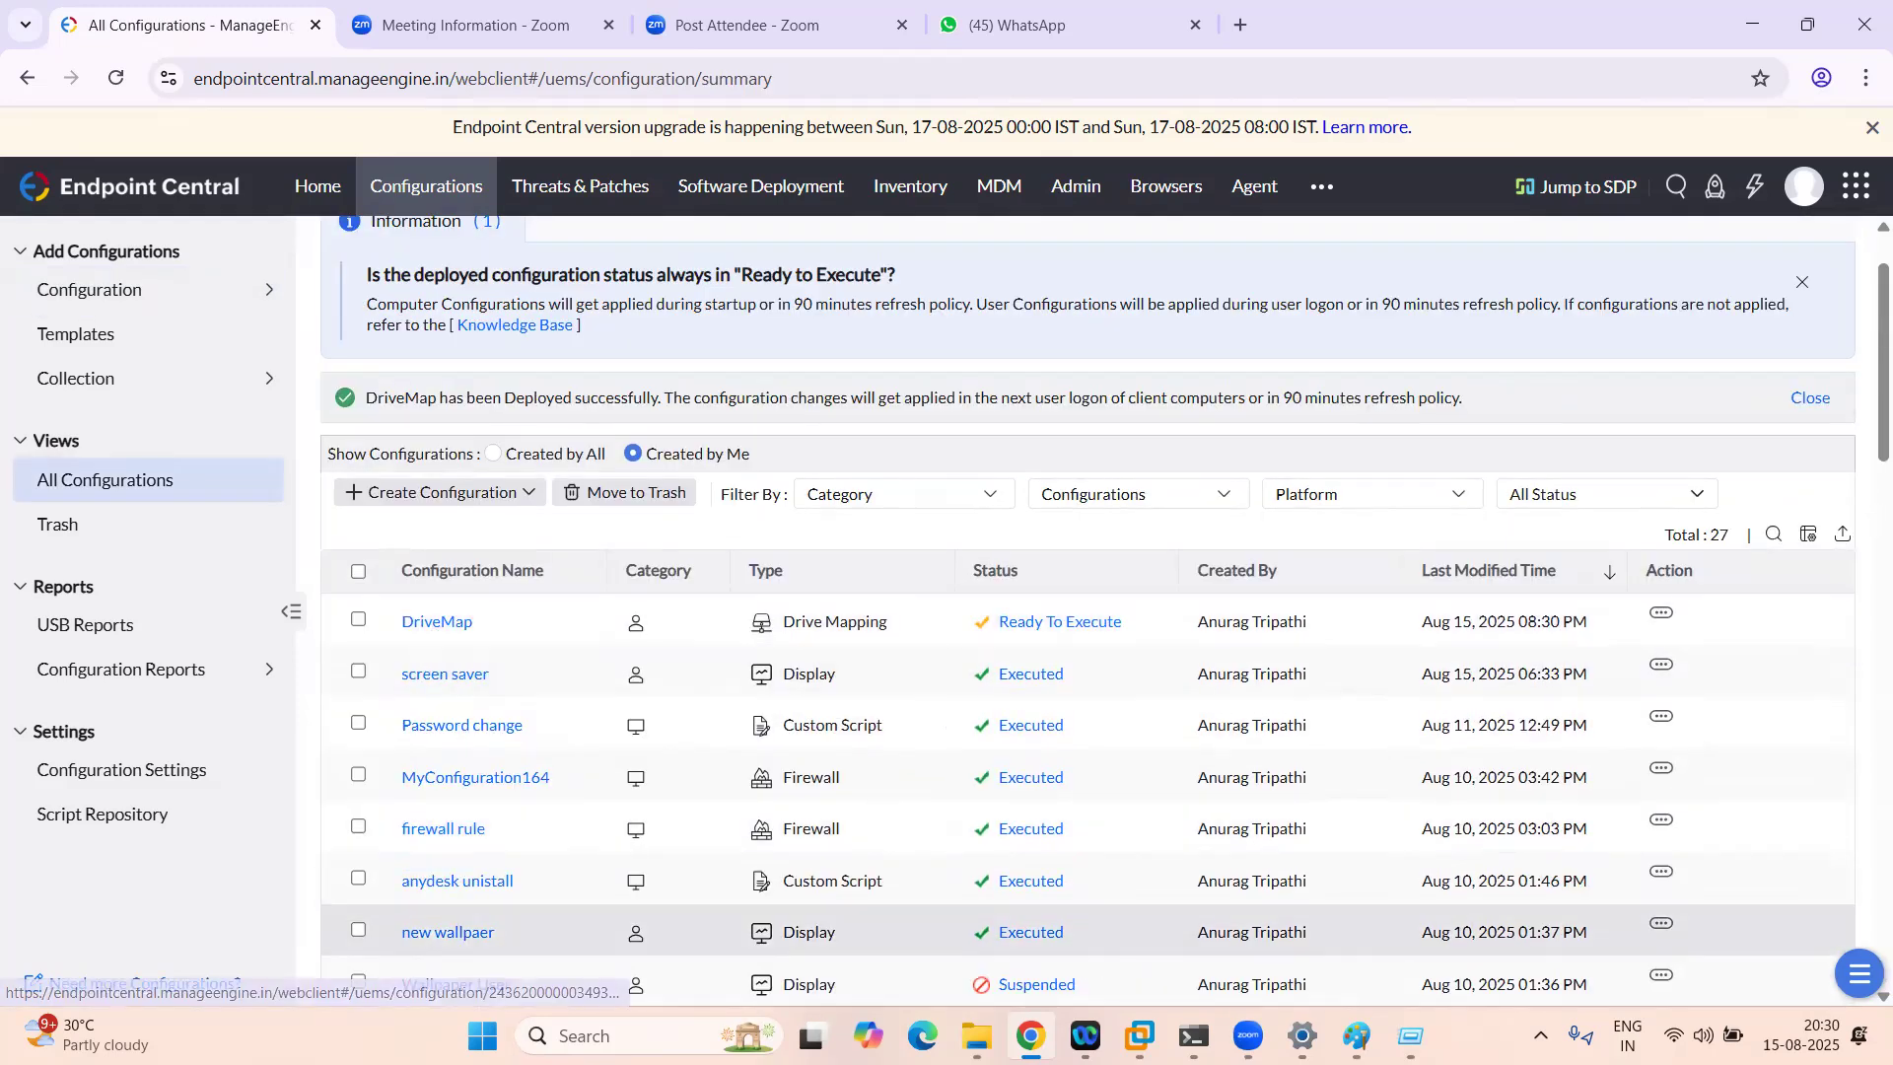
Step: Refresh the guest Windows desktop in the VM
left_click(1139, 1035)
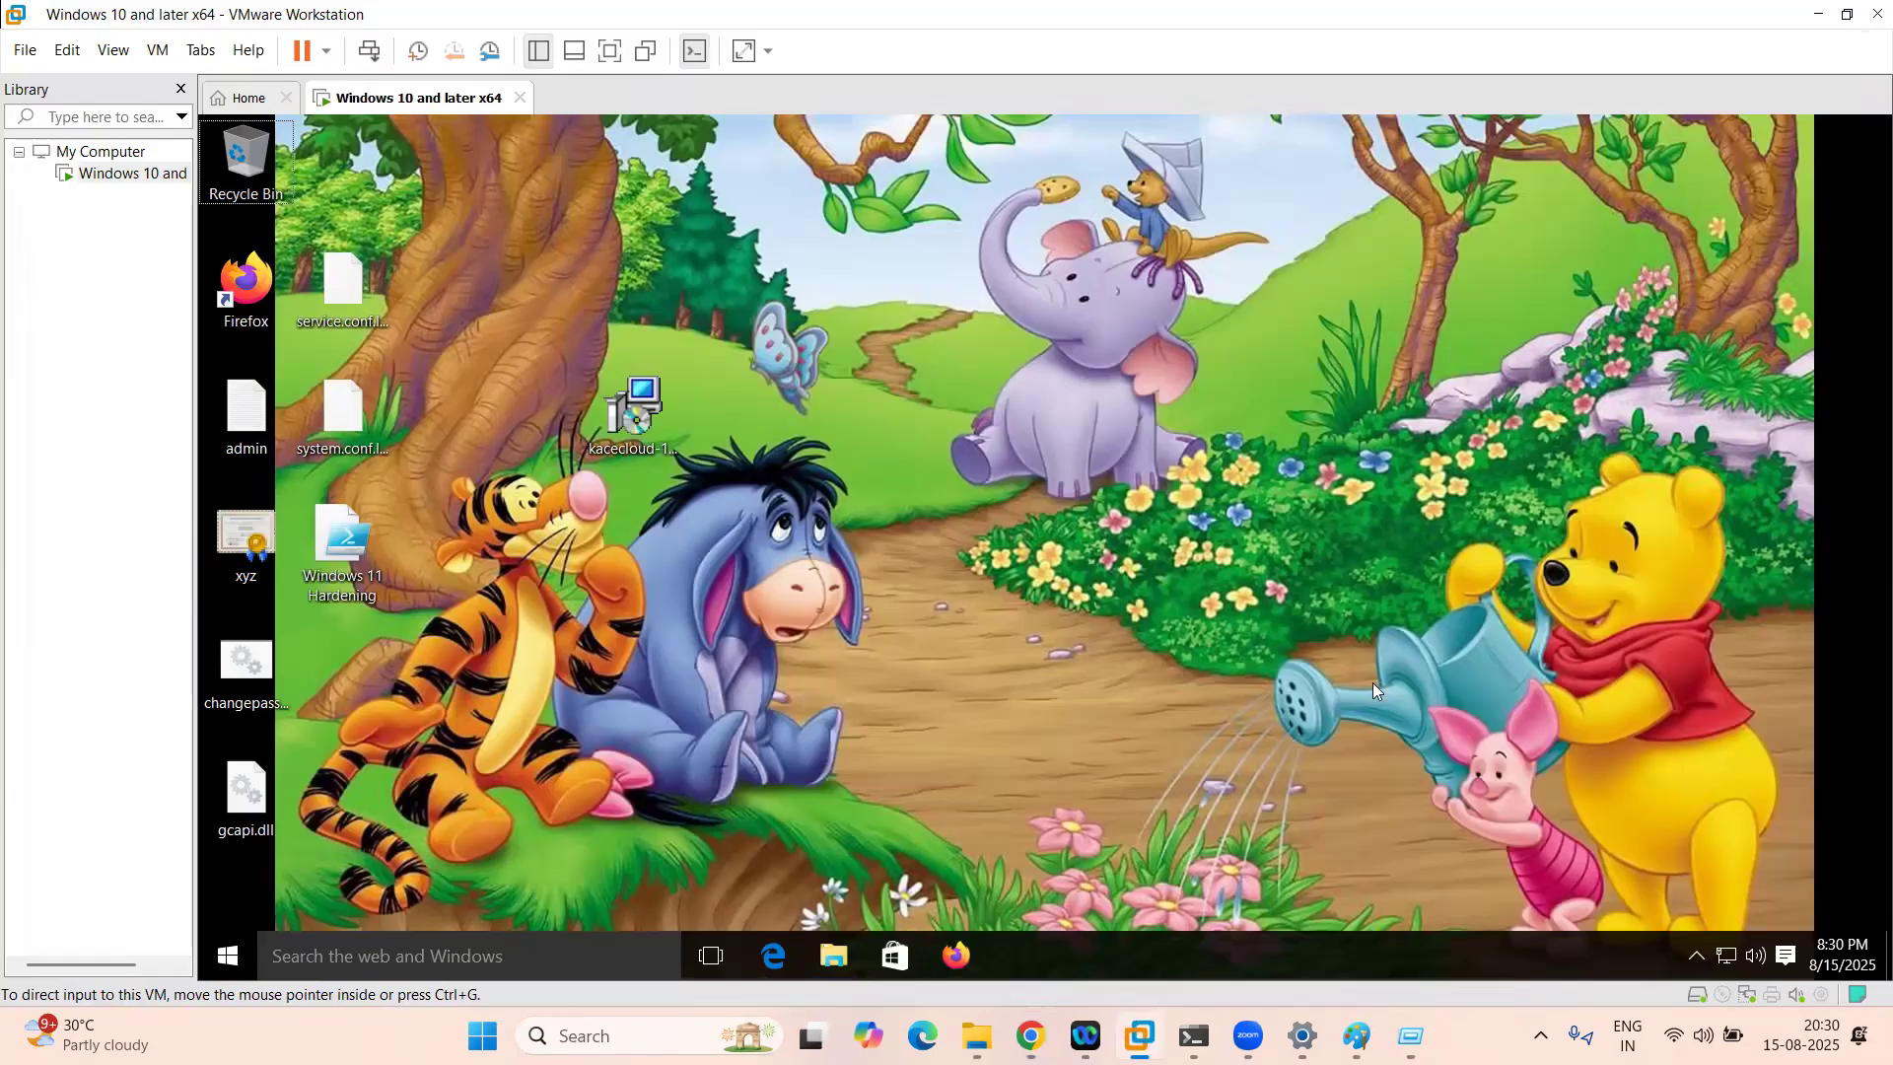
left_click(1696, 956)
right_click(1025, 450)
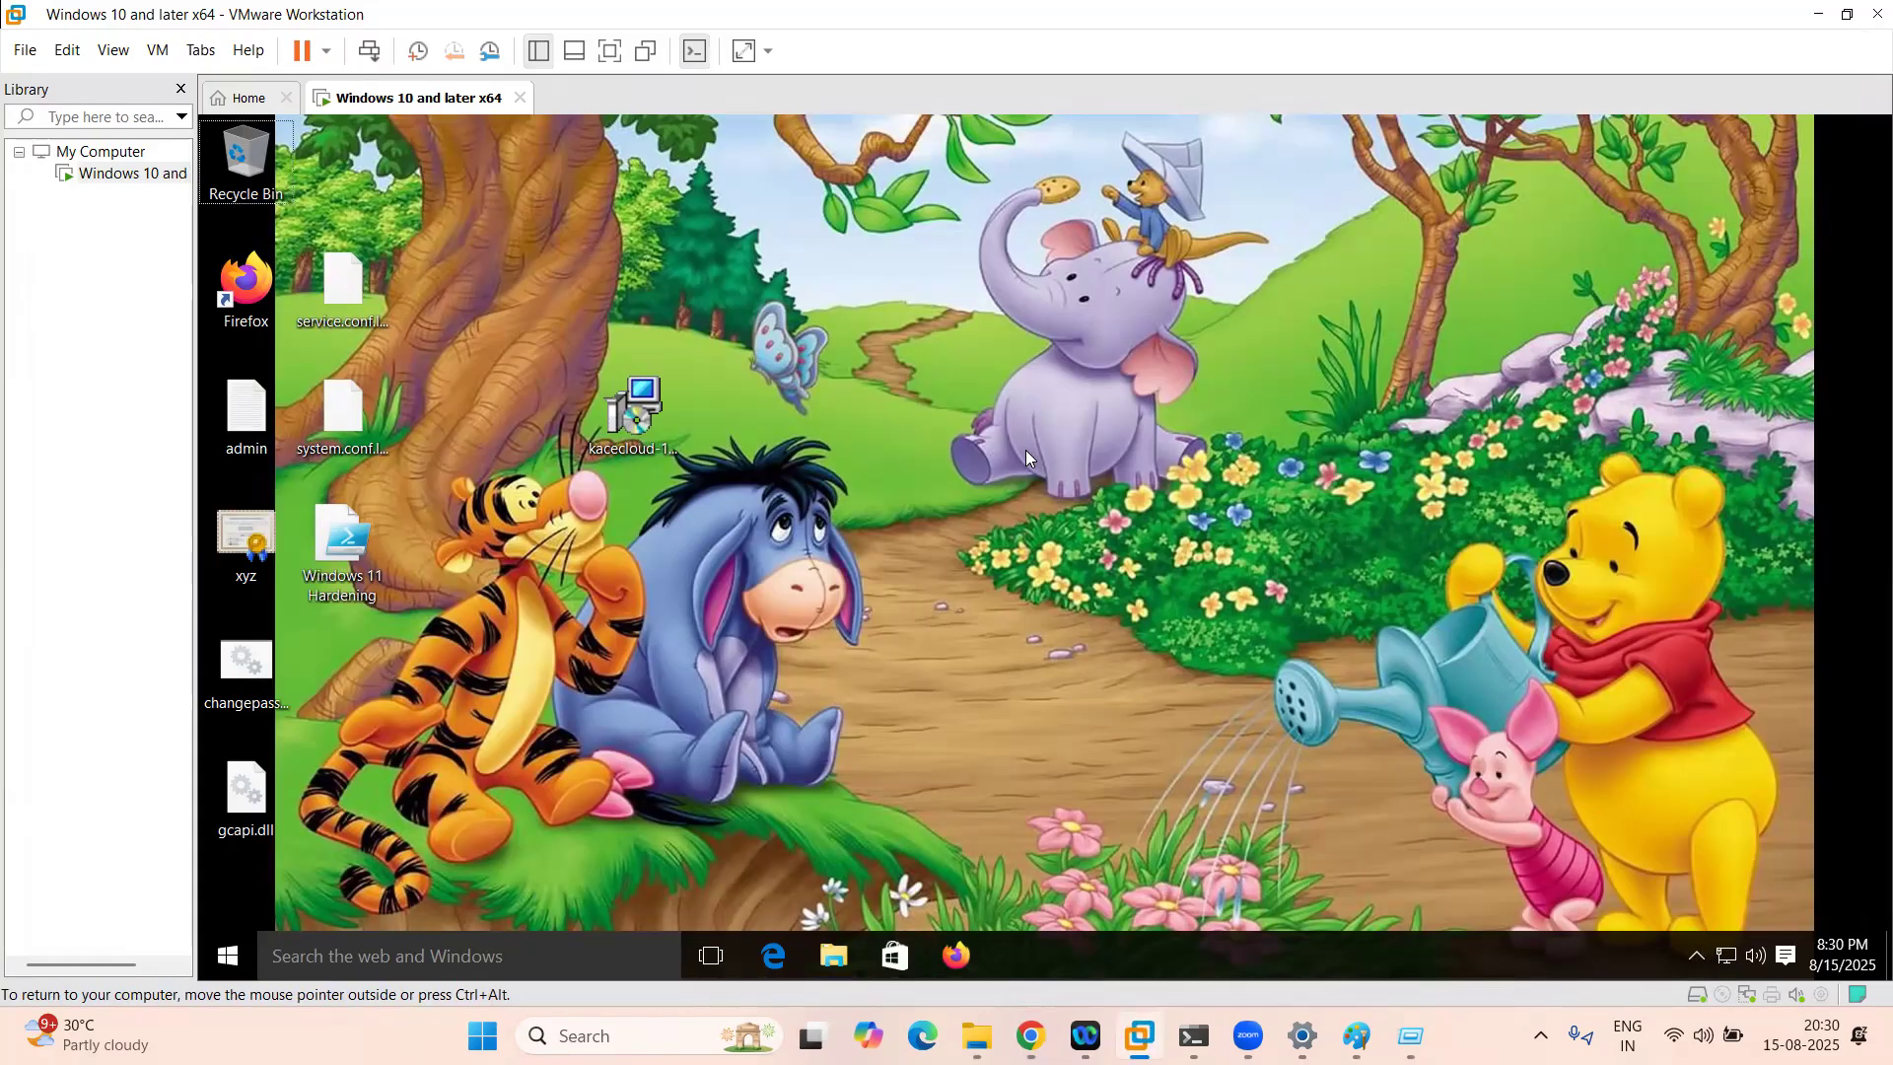
left_click(1082, 533)
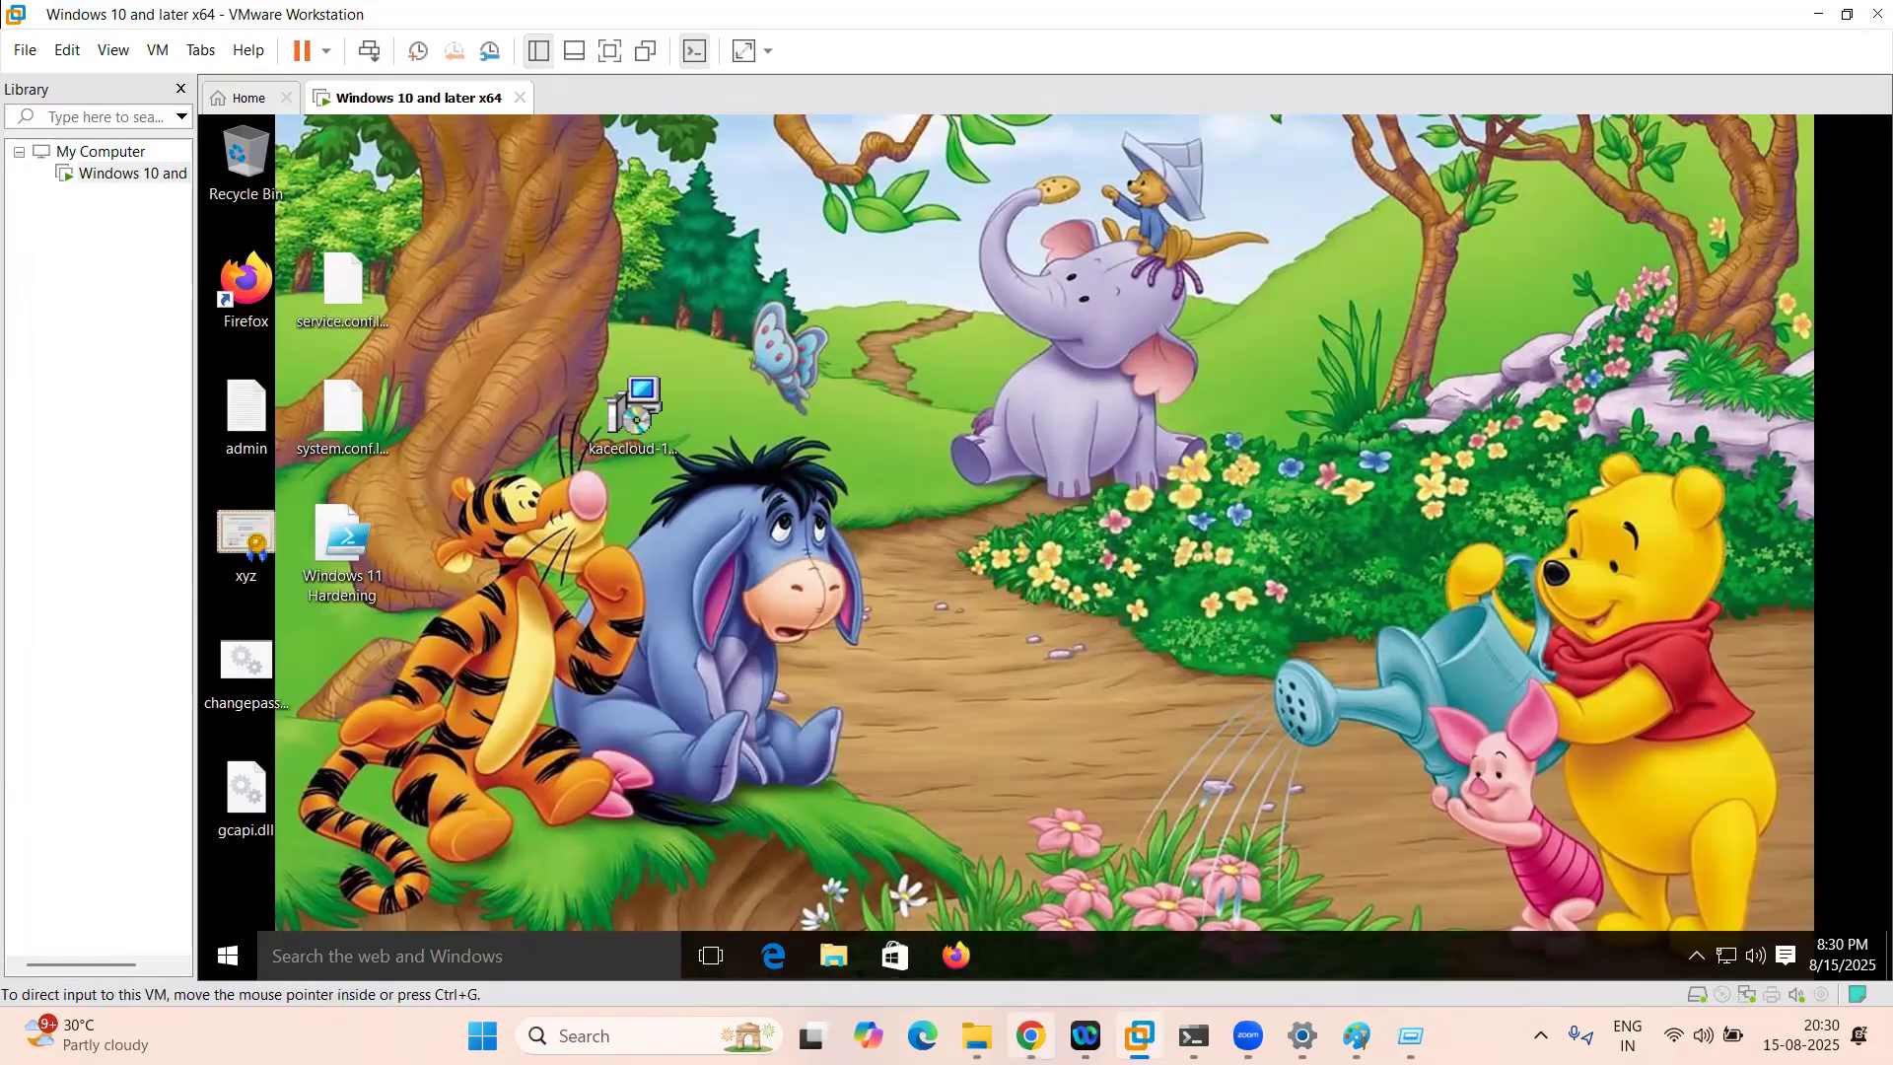
Step: View Inventory > Computers showing the Windows 10 machine with newadmin logged on
left_click(1031, 1036)
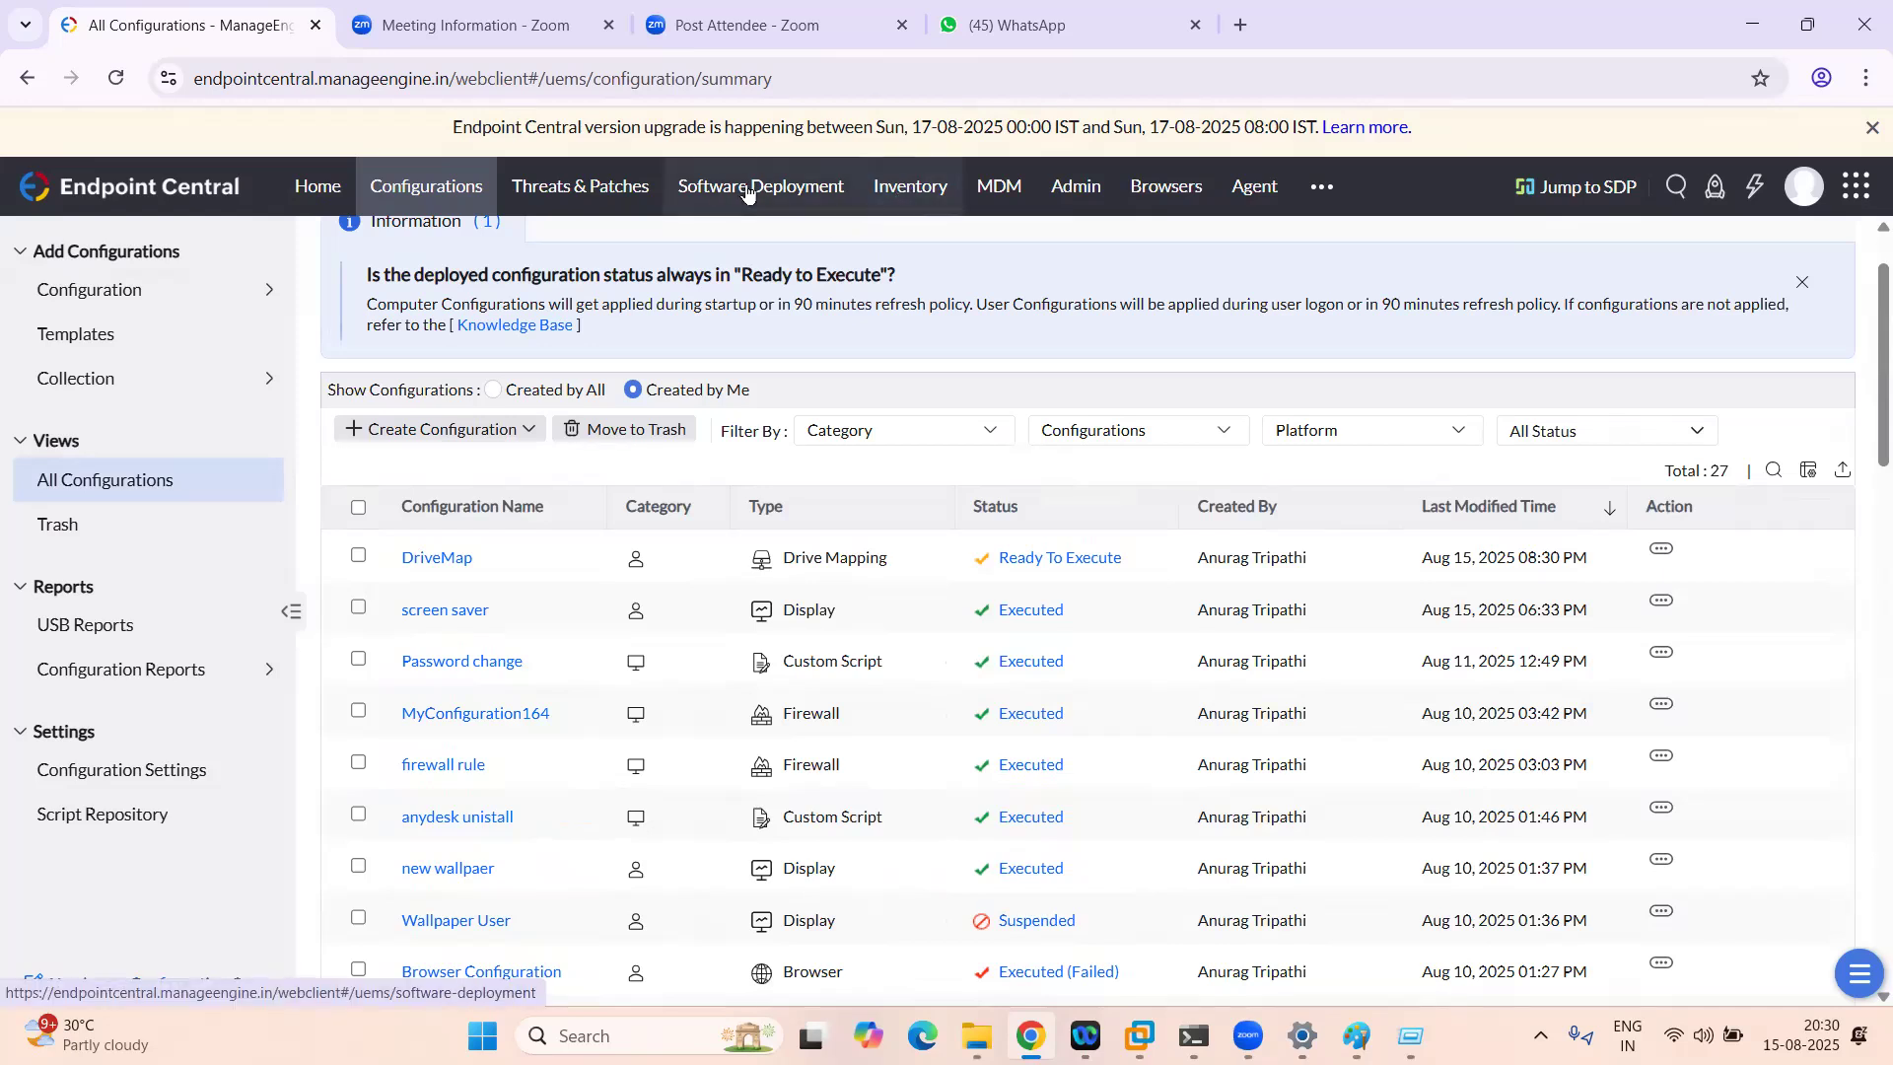
left_click(901, 191)
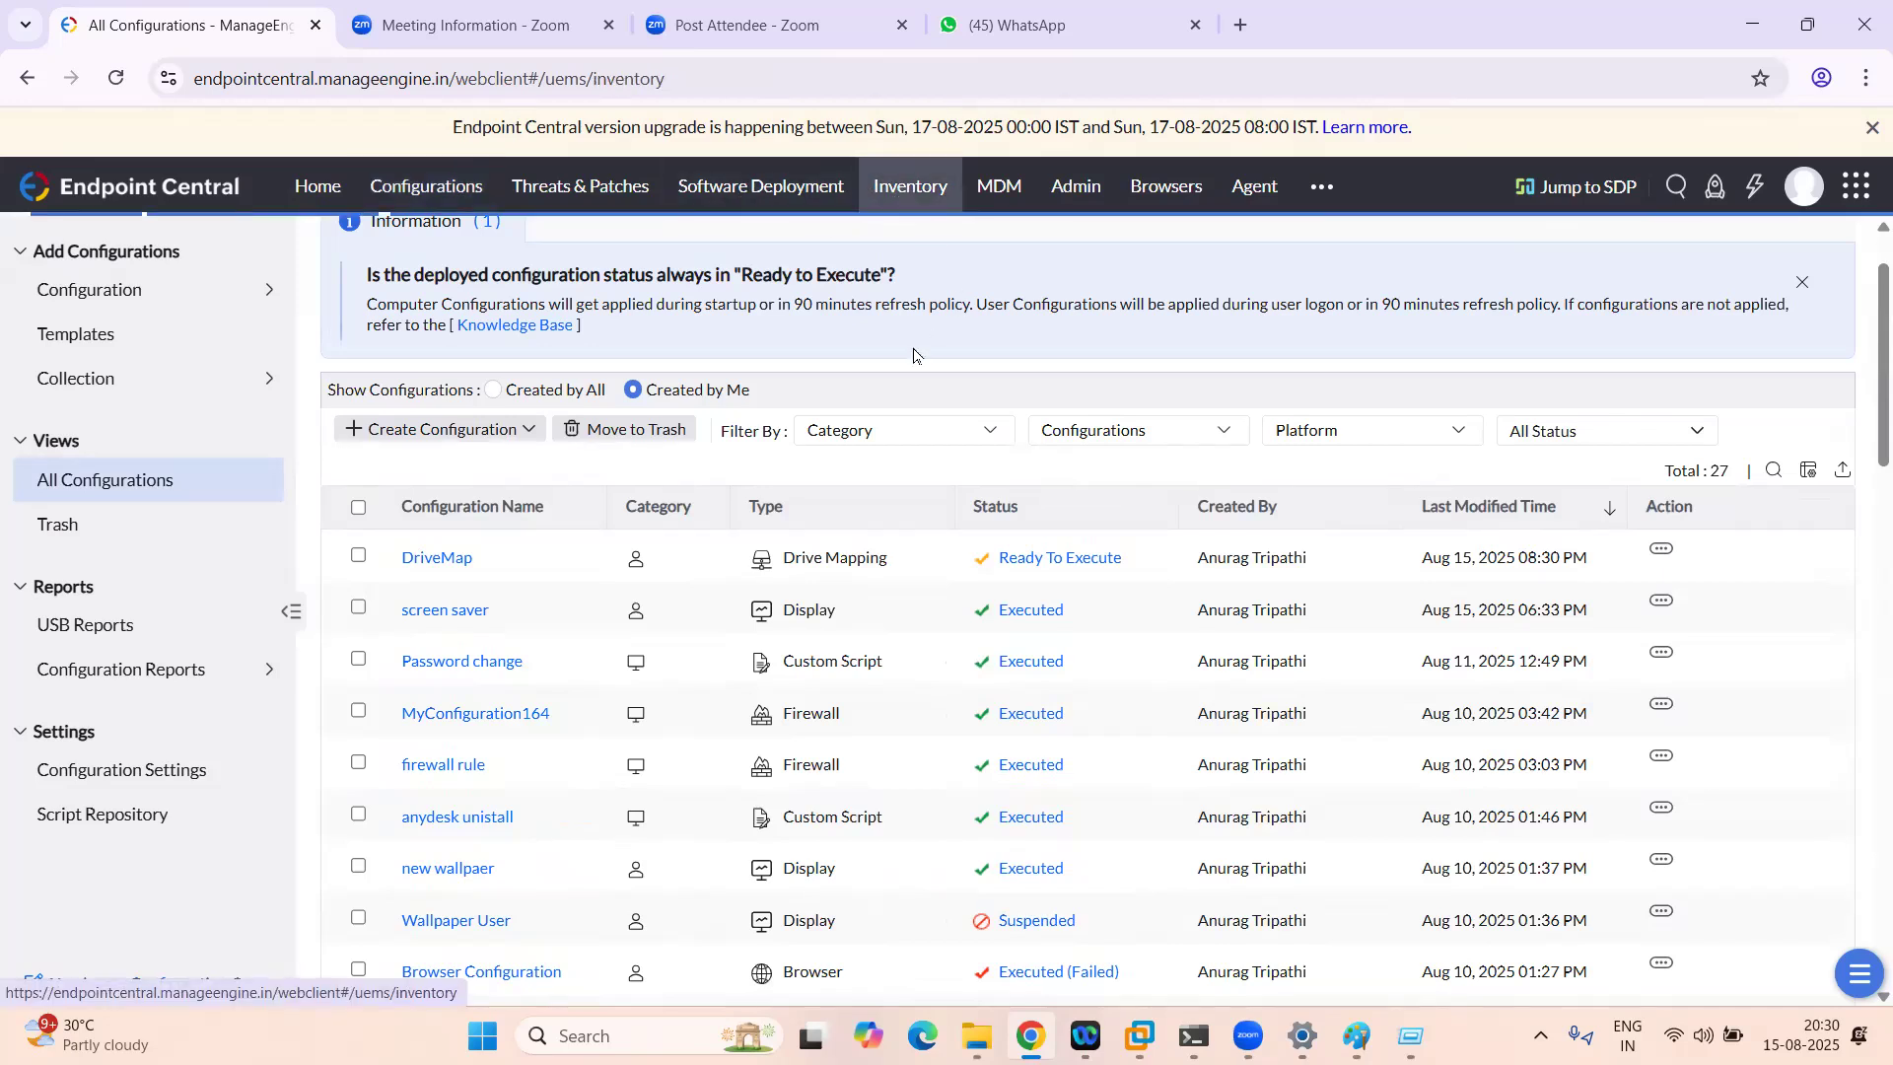
left_click(77, 292)
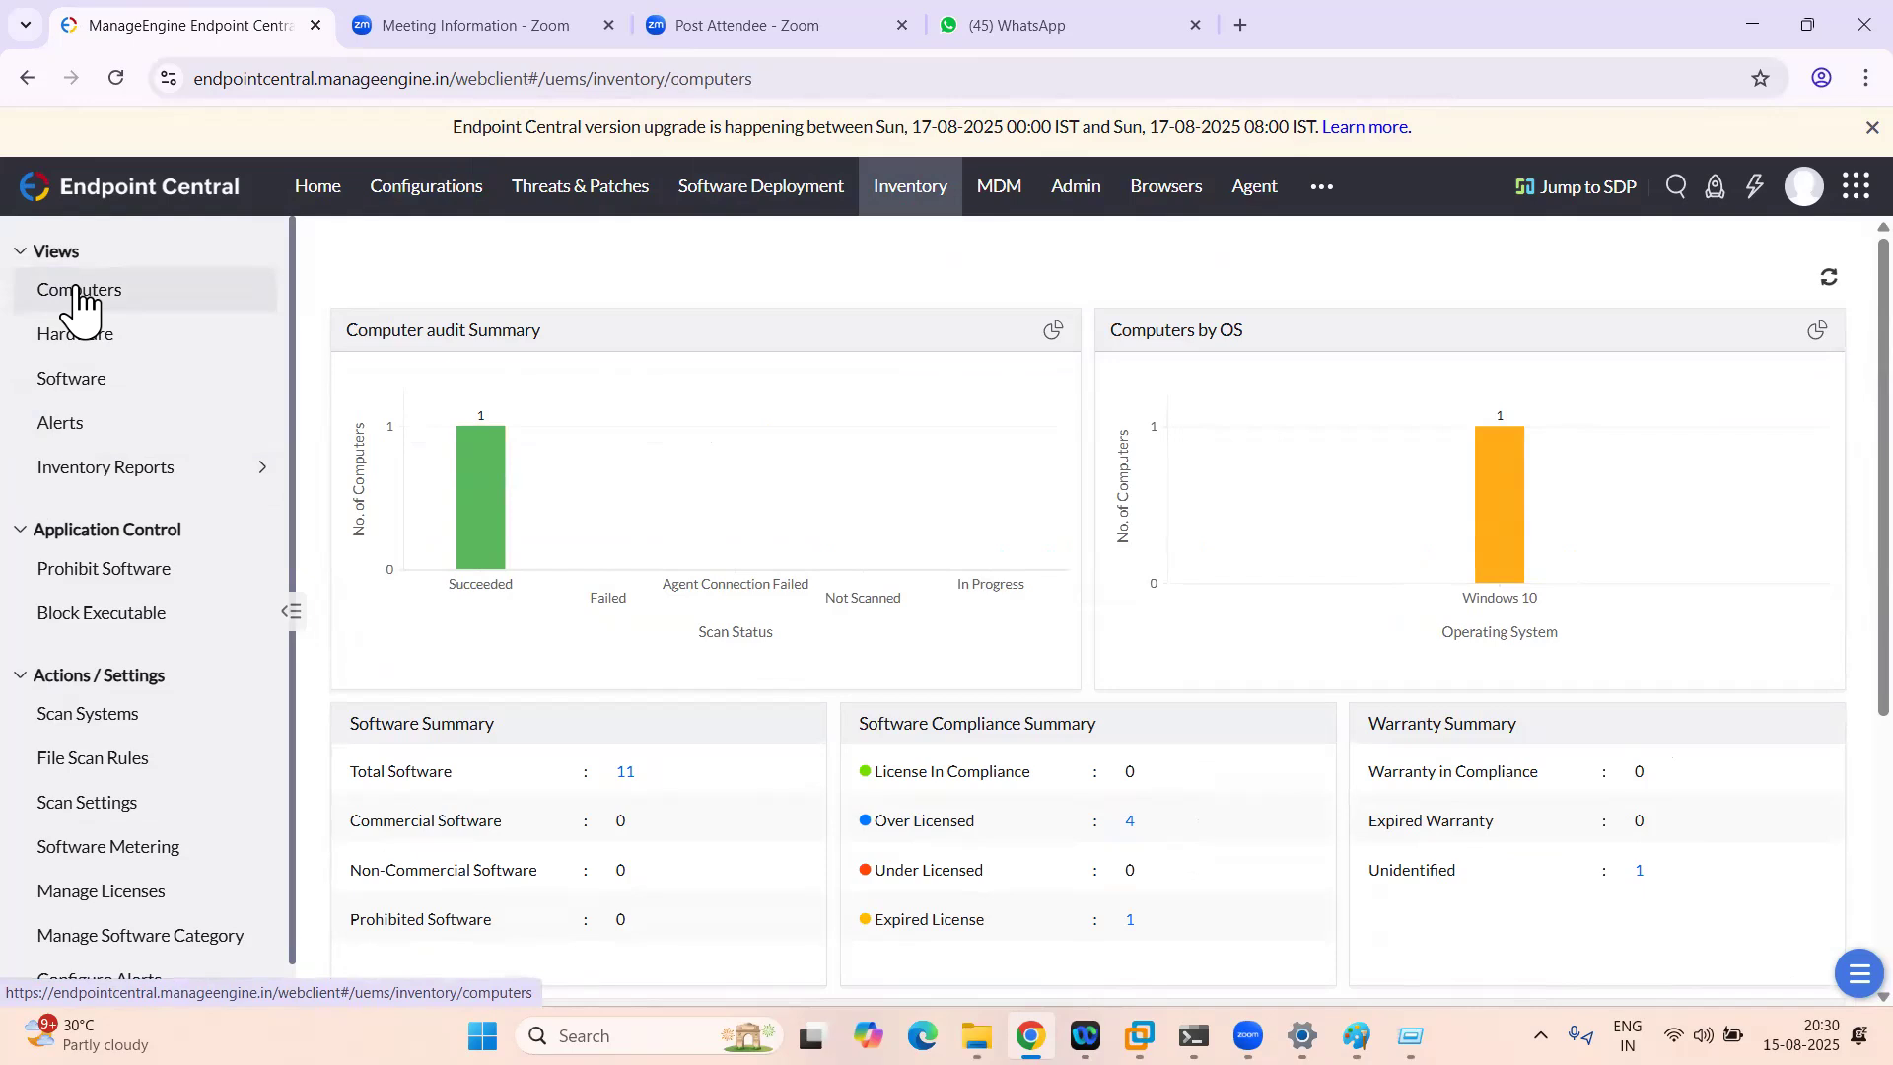
mouse_move(467, 379)
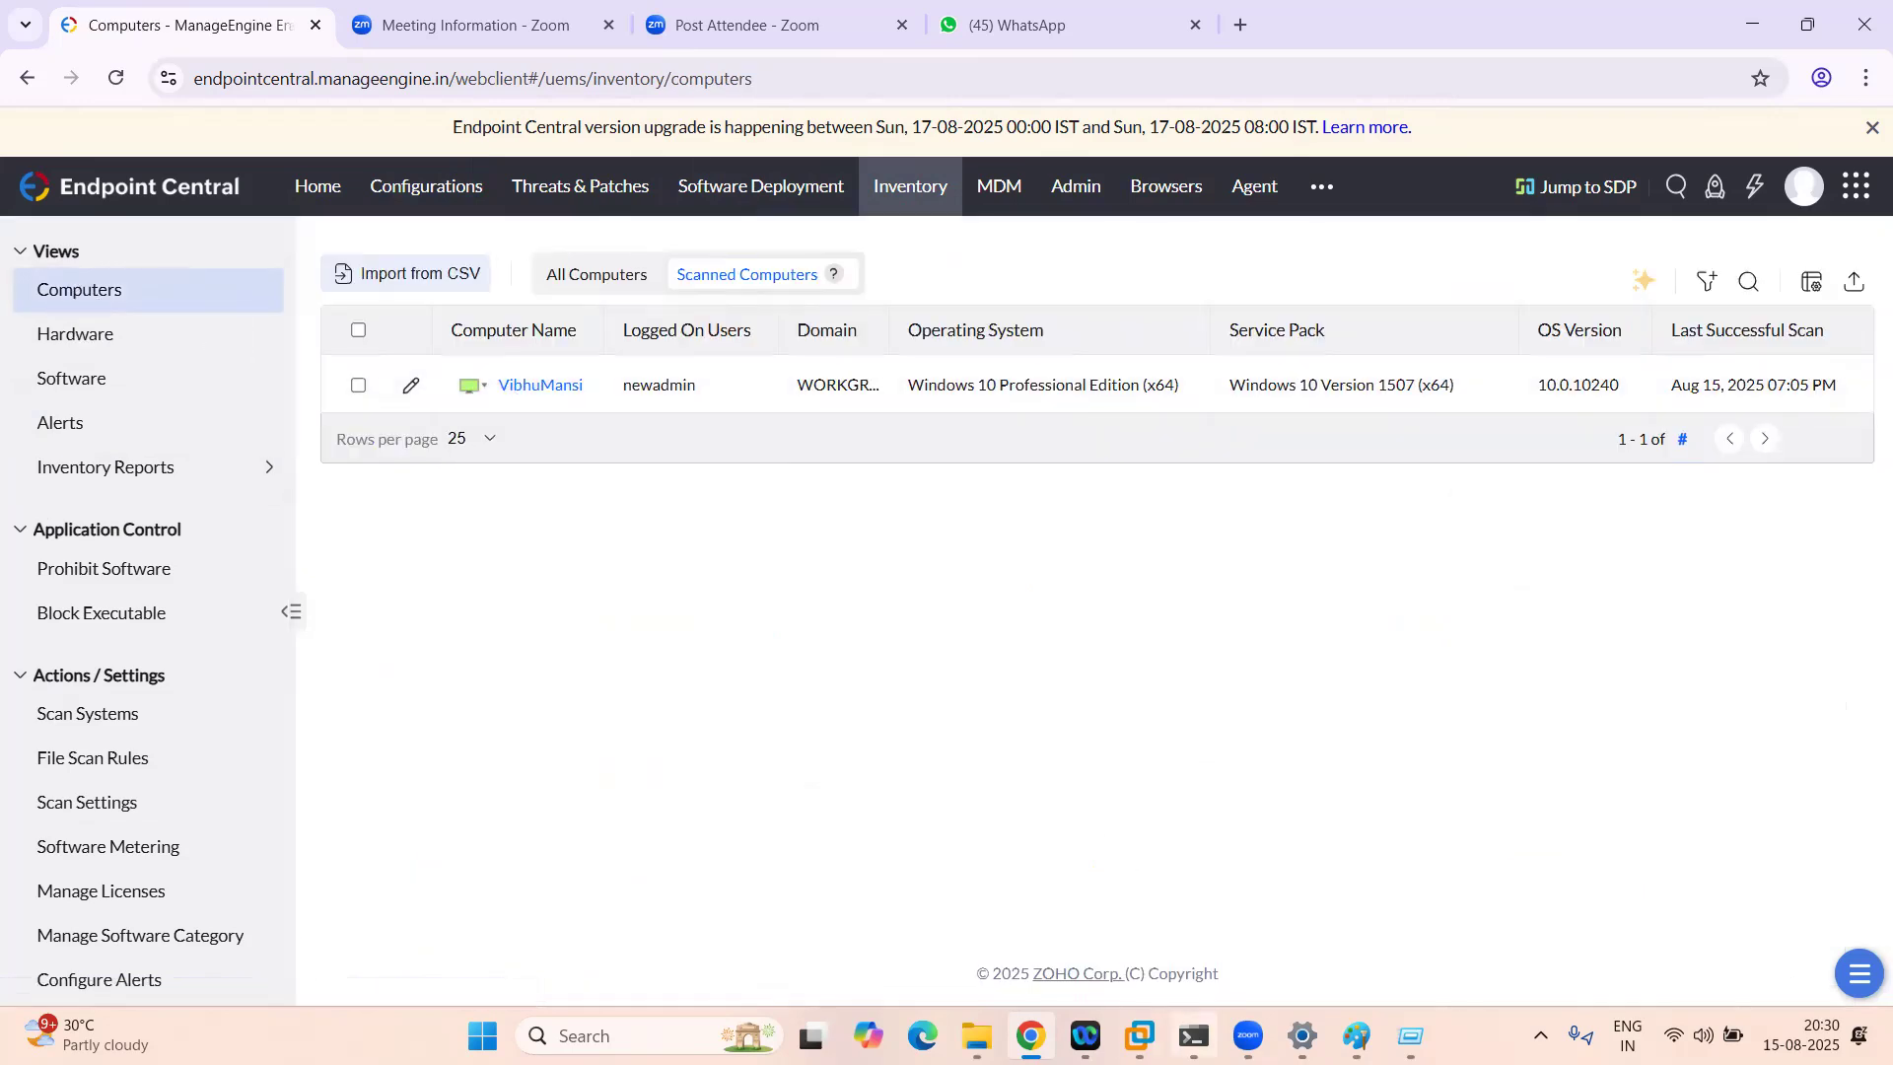
left_click(1140, 1036)
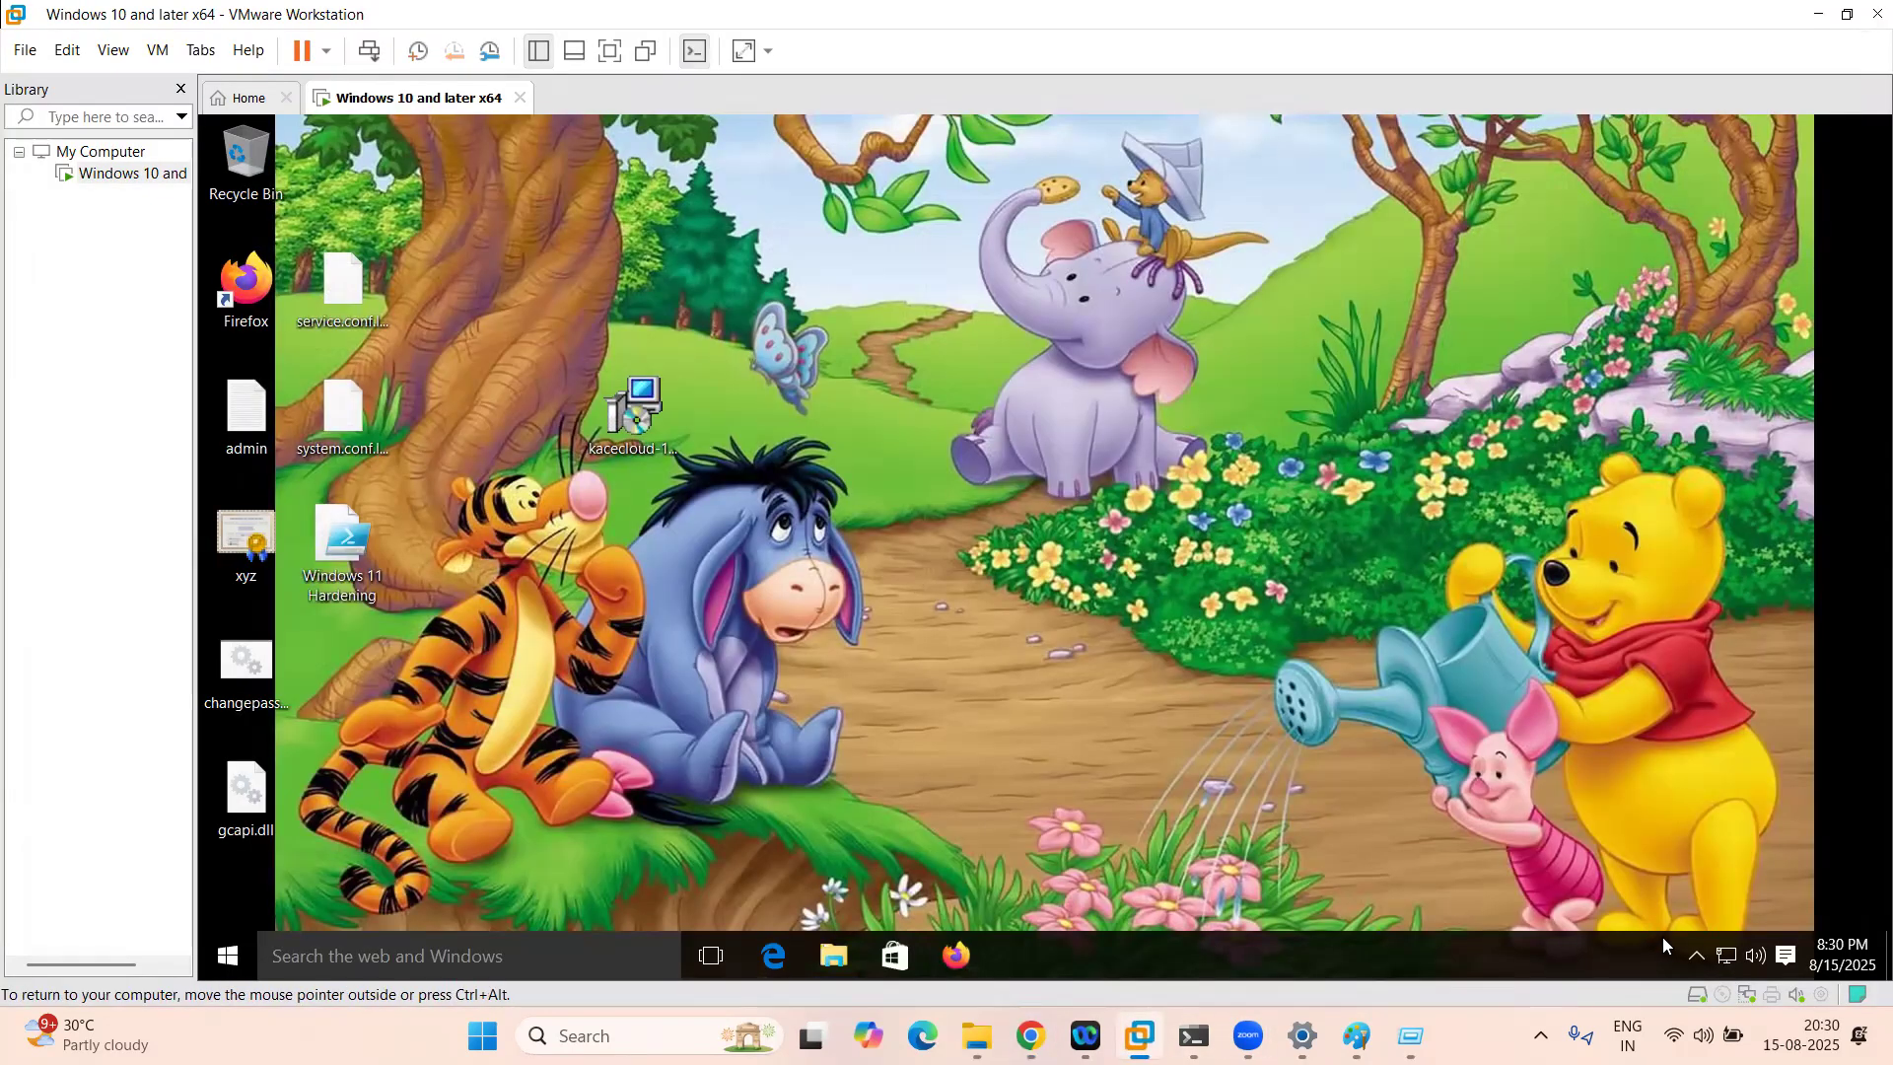
Step: Open and dismiss the guest's Run dialog, then refresh the guest desktop
left_click(1698, 956)
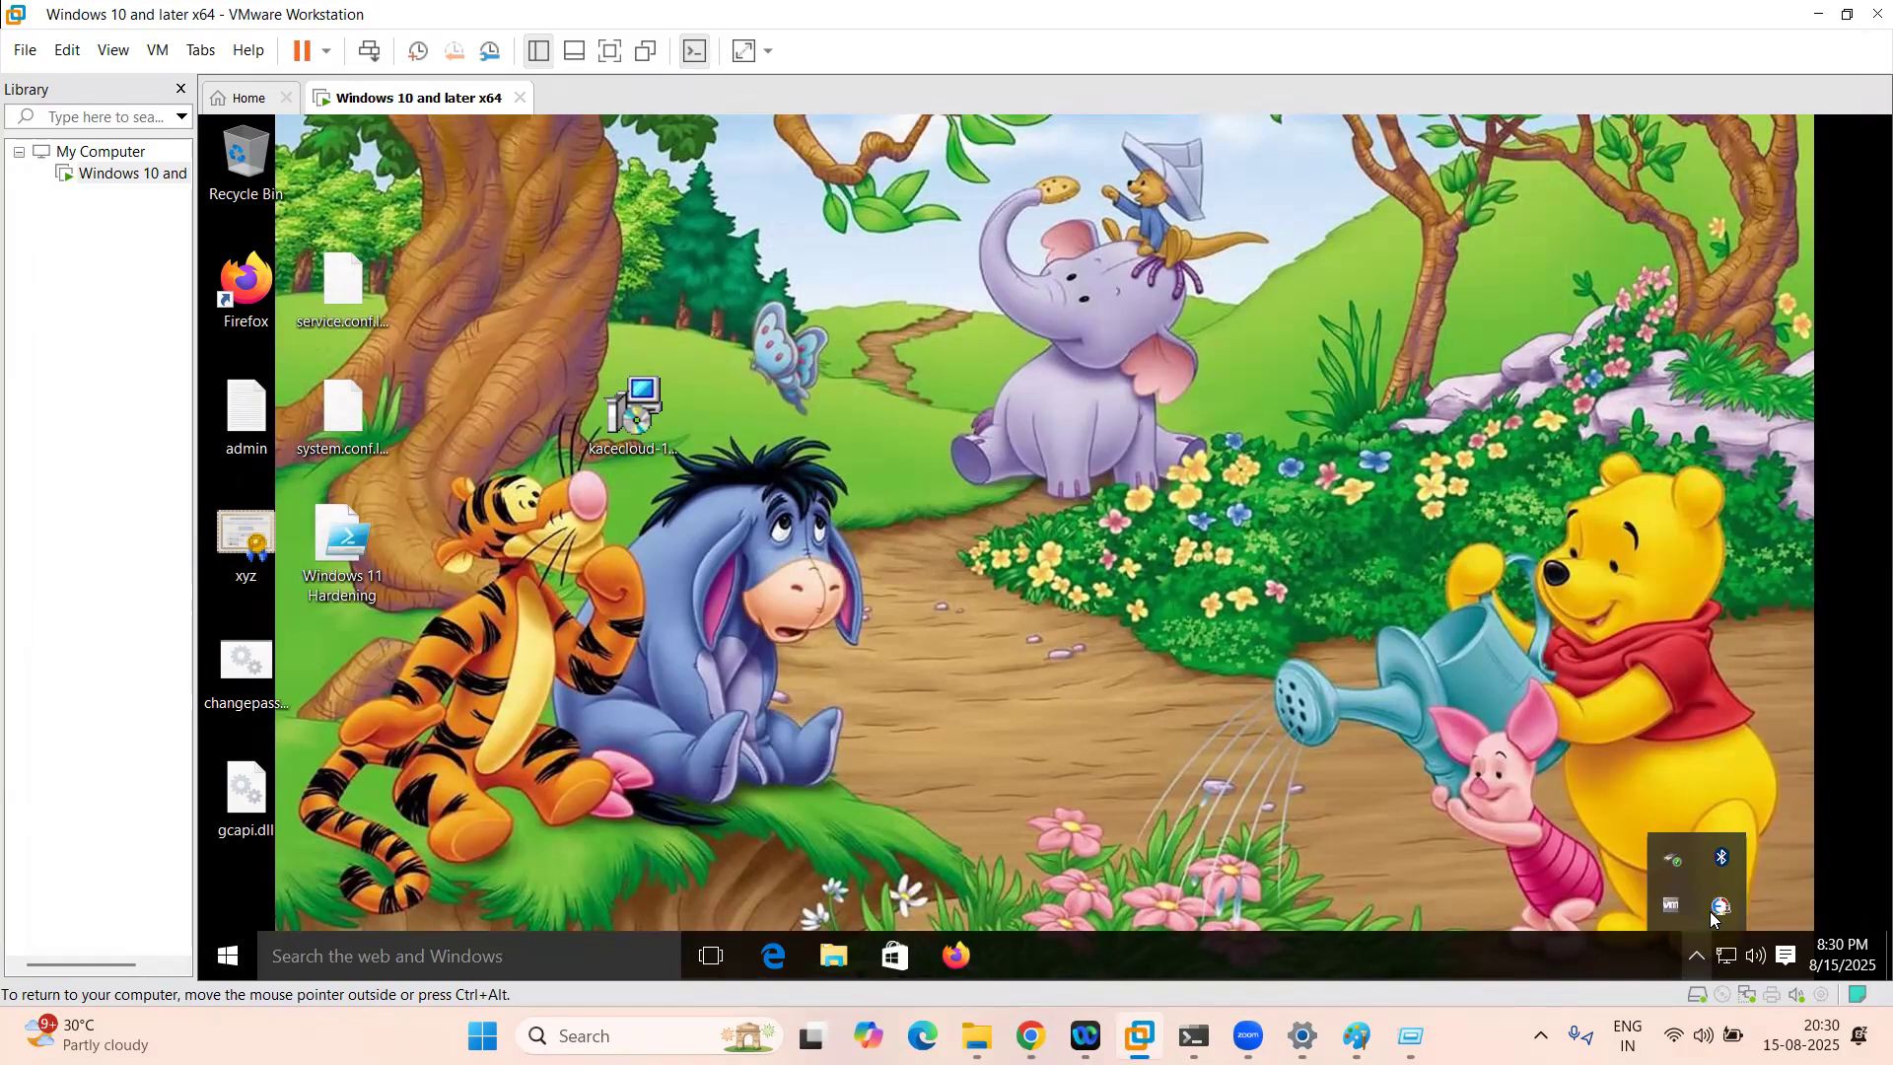
left_click(1140, 576)
key("super+r")
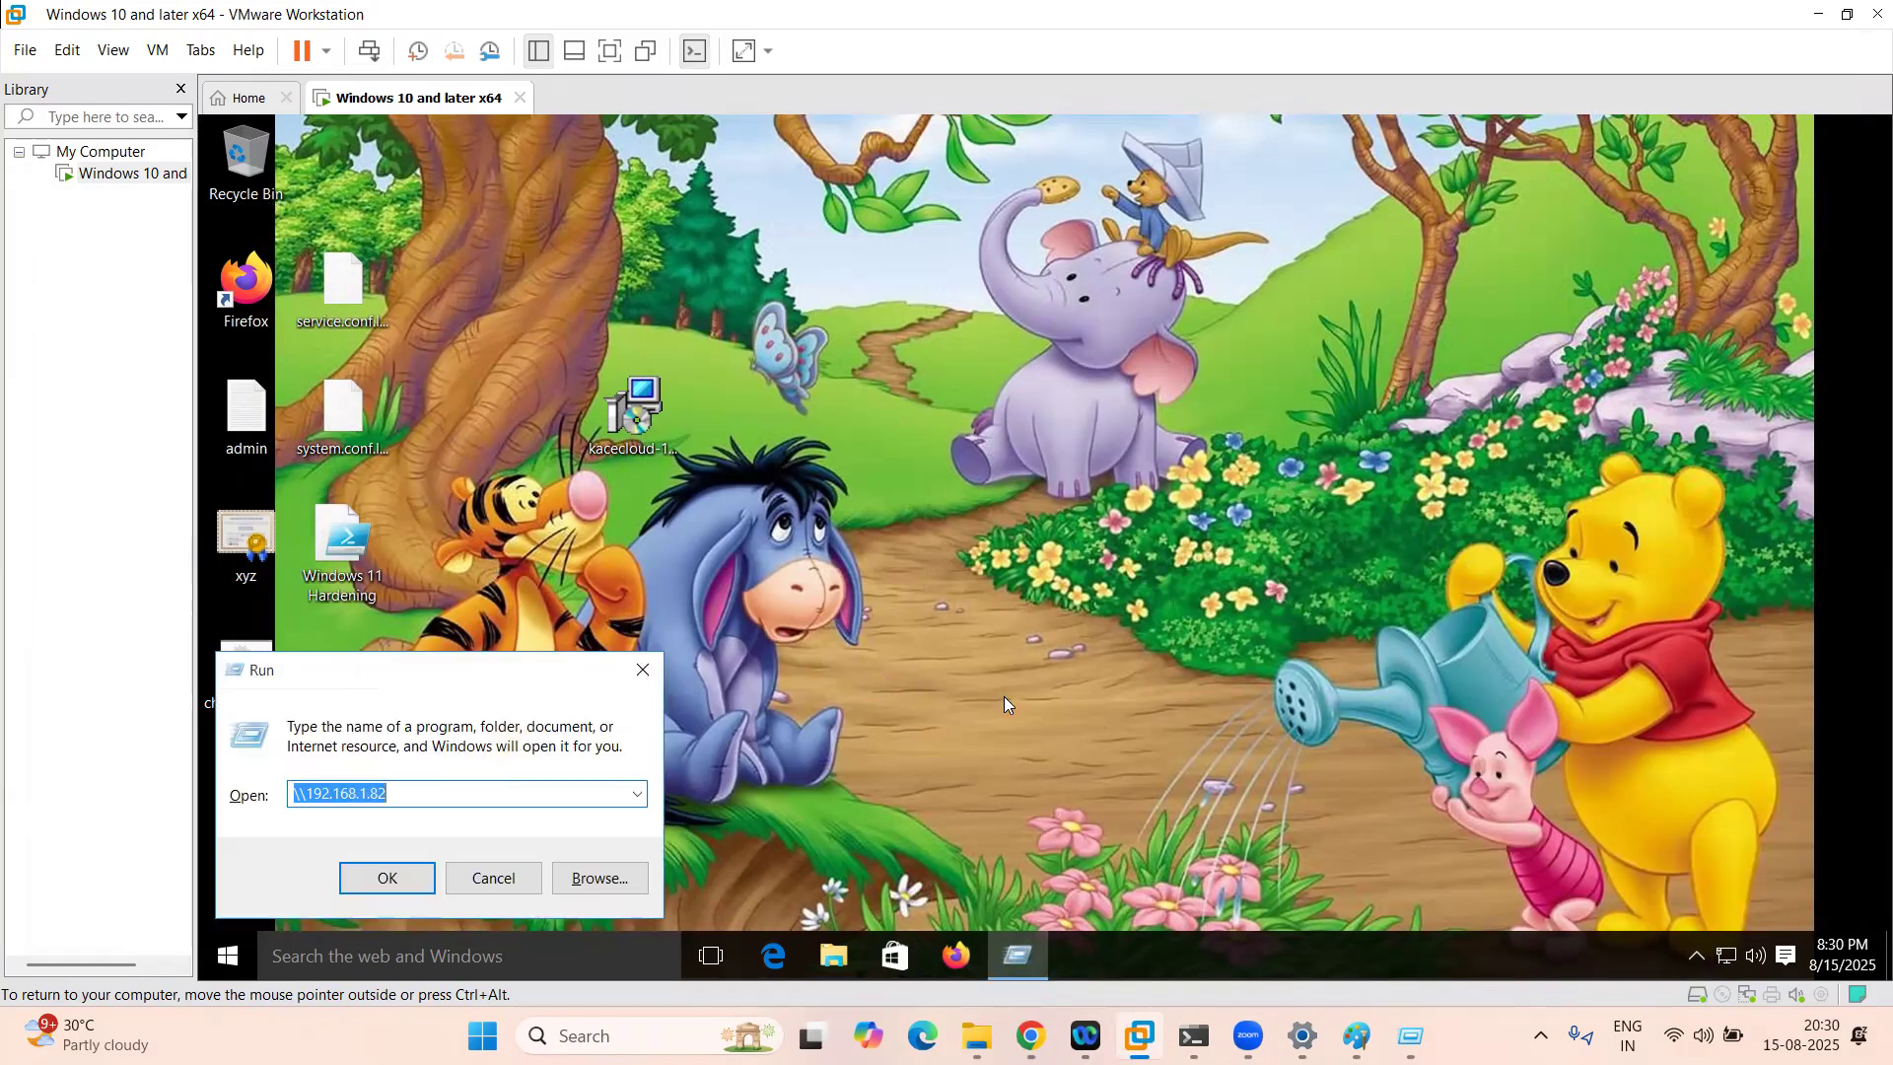
left_click(646, 670)
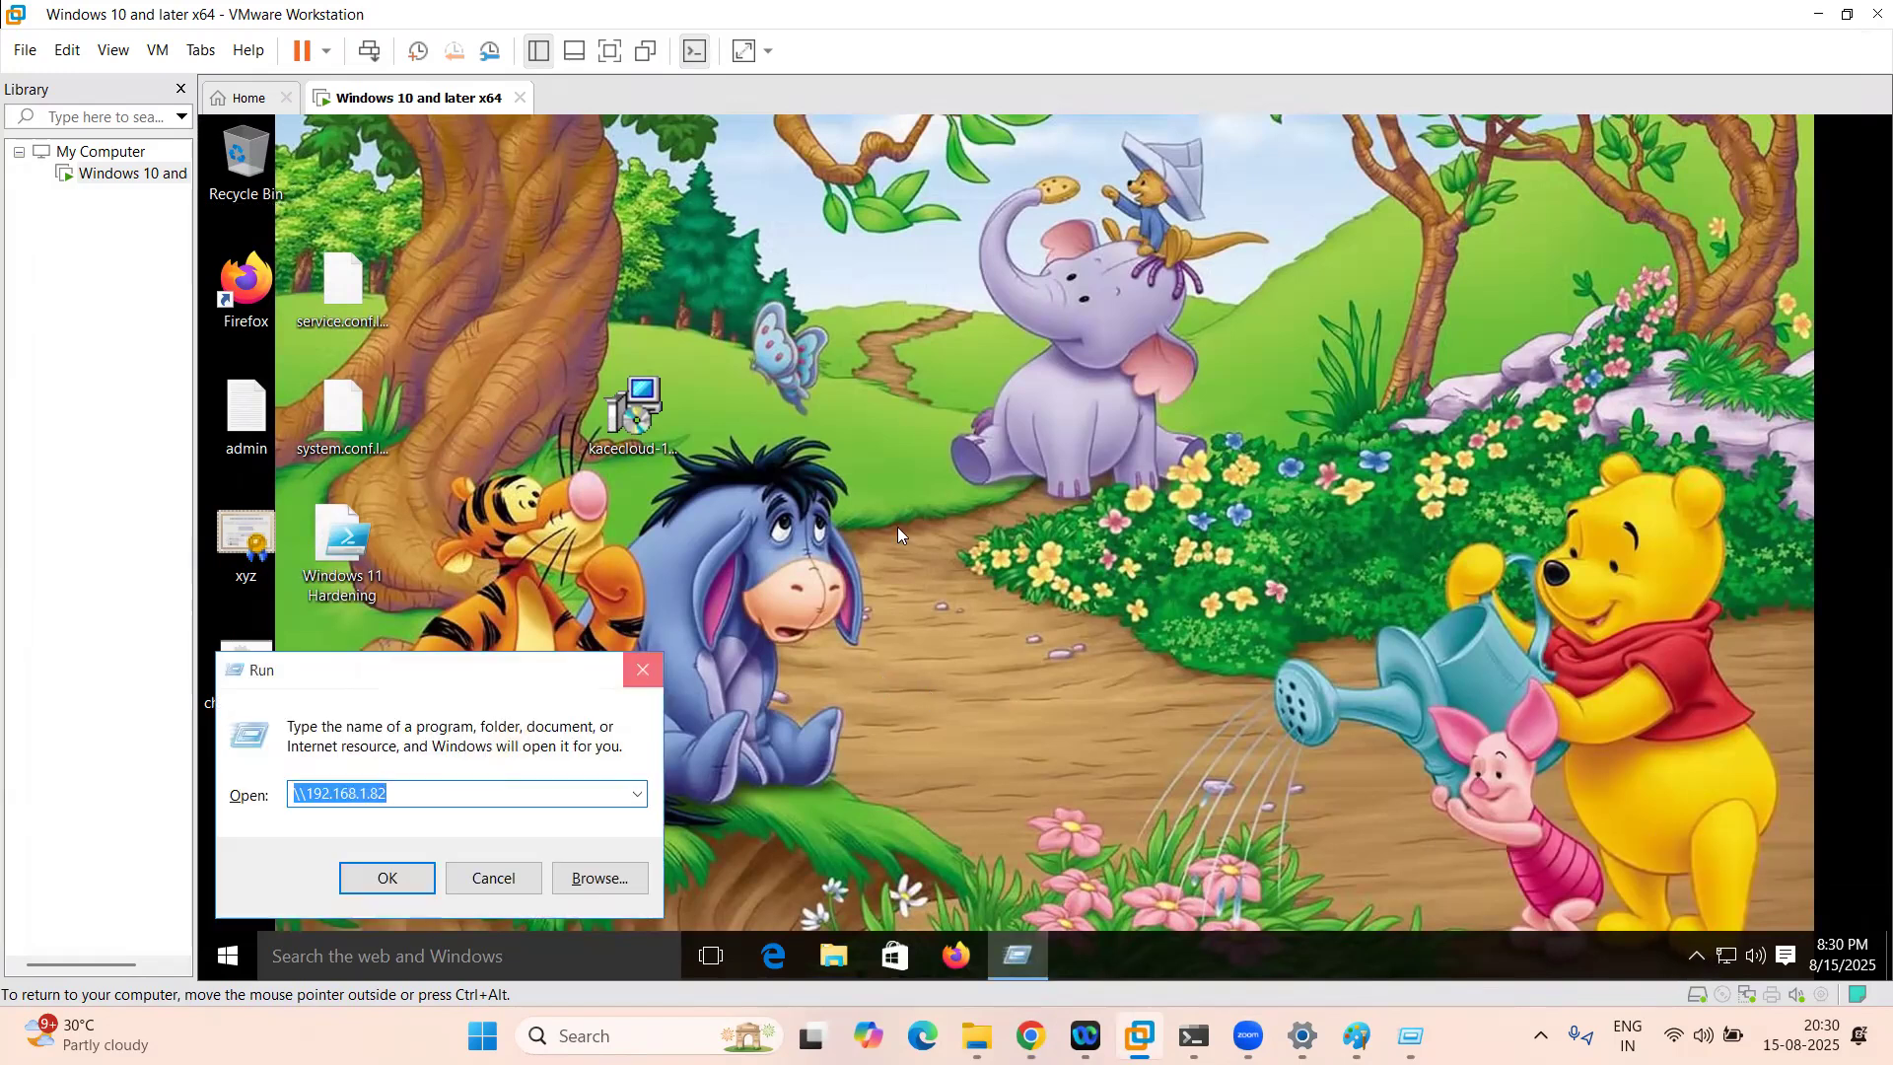
right_click(1115, 522)
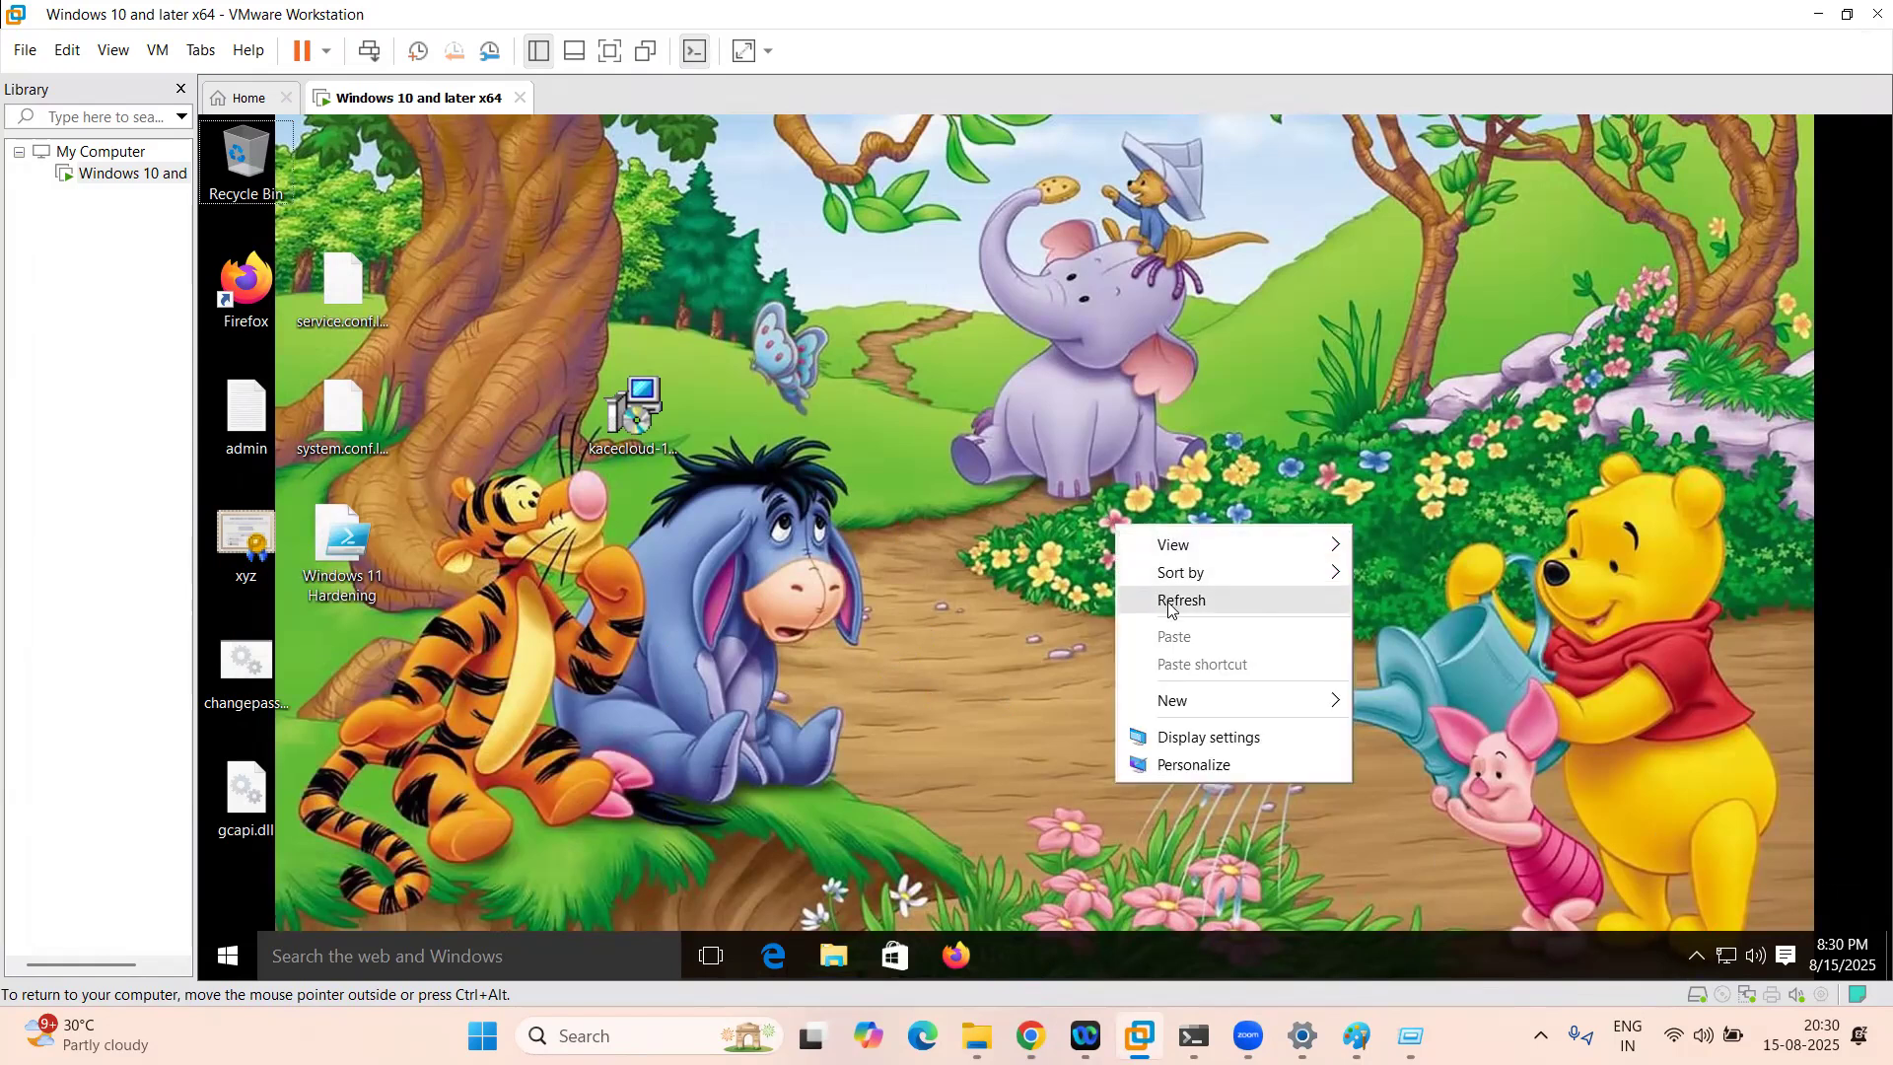
left_click(1169, 600)
left_click(1030, 1035)
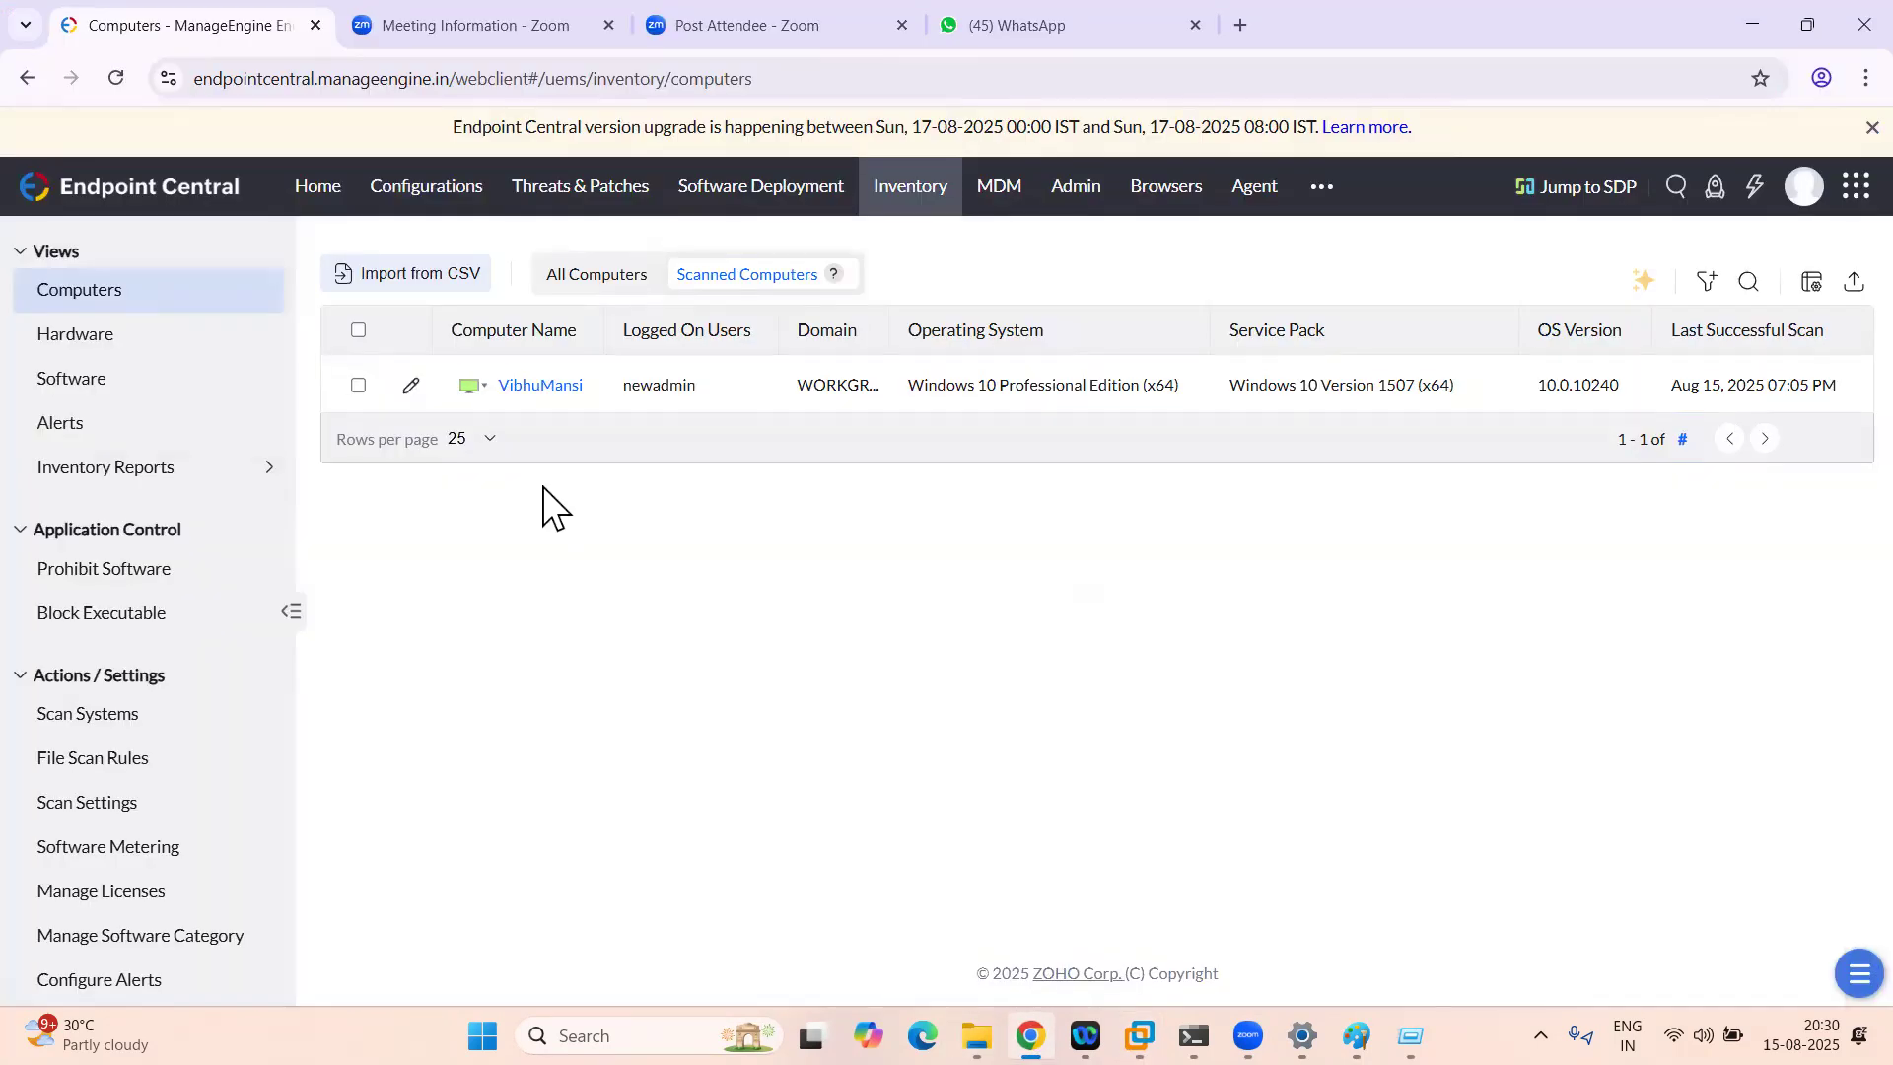
Step: Reload the computers list and force-restart the Windows 10 machine with a 0-second timeout
left_click(485, 385)
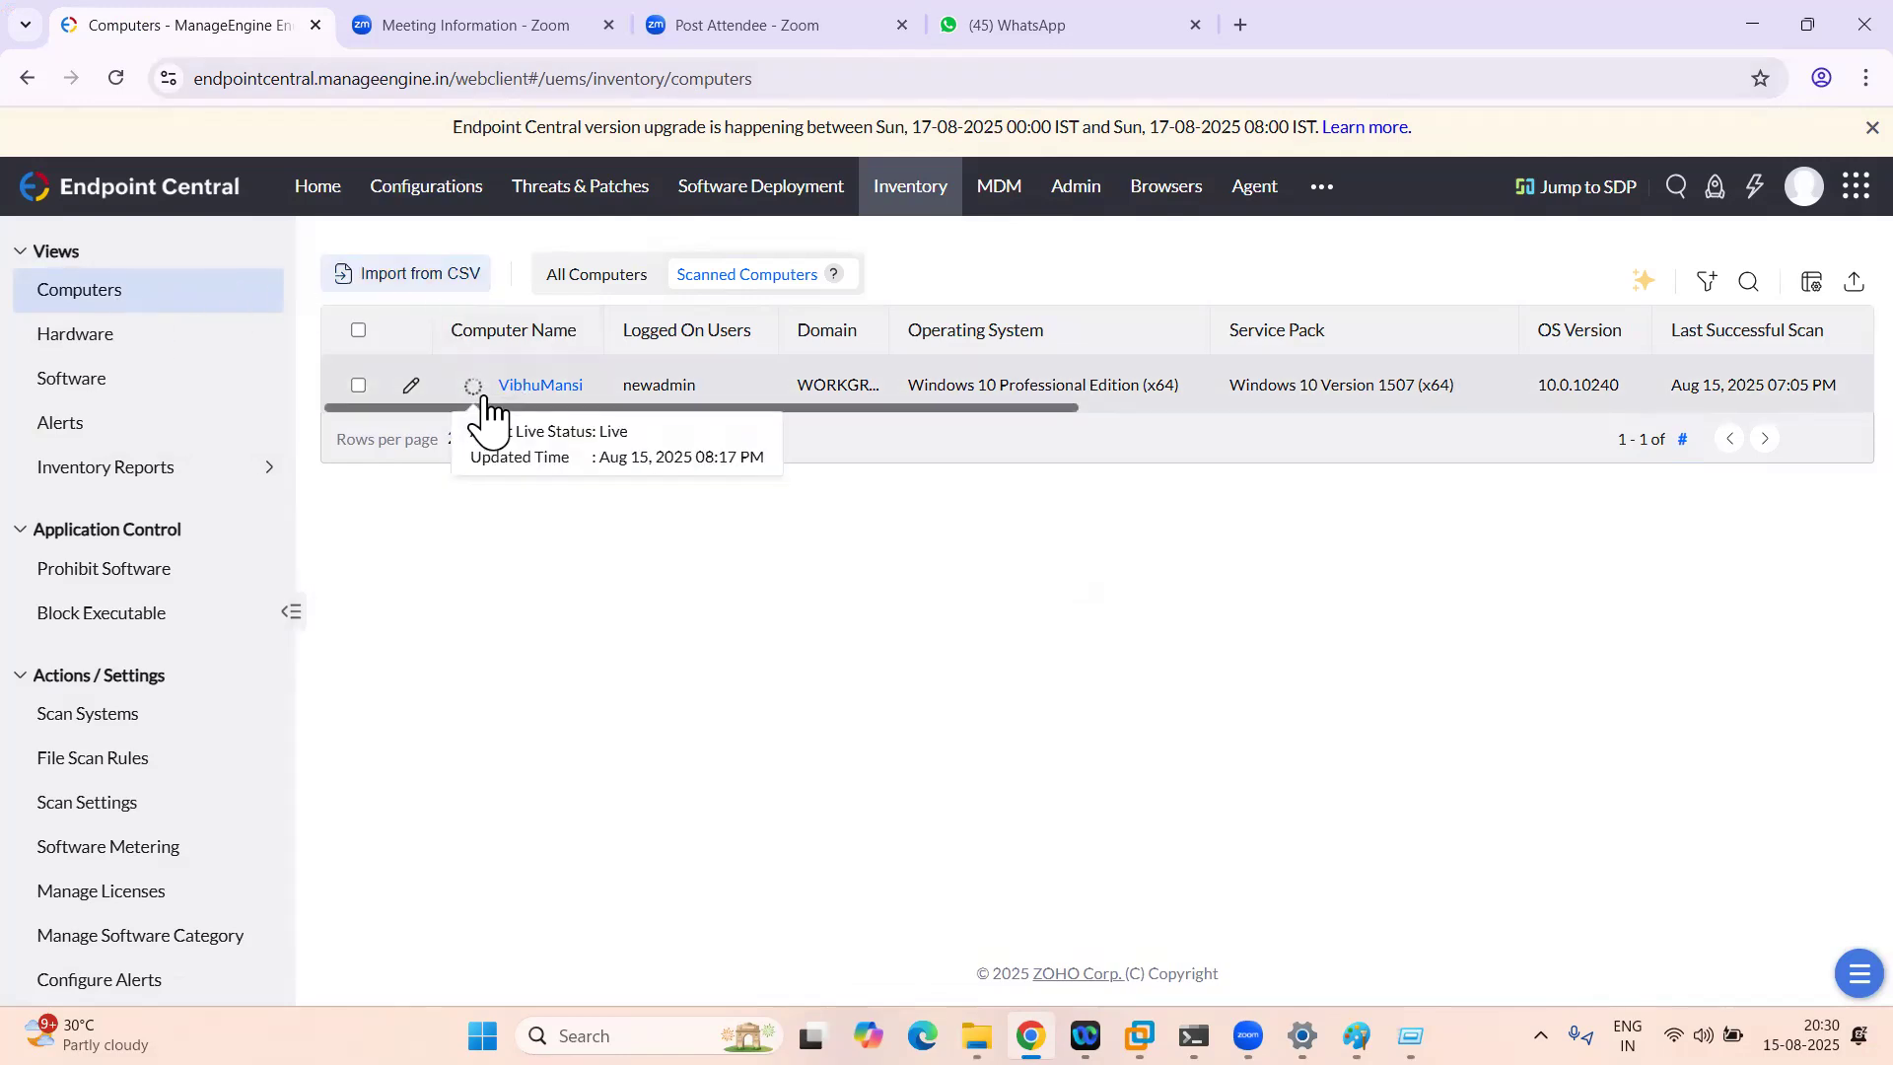
left_click(115, 79)
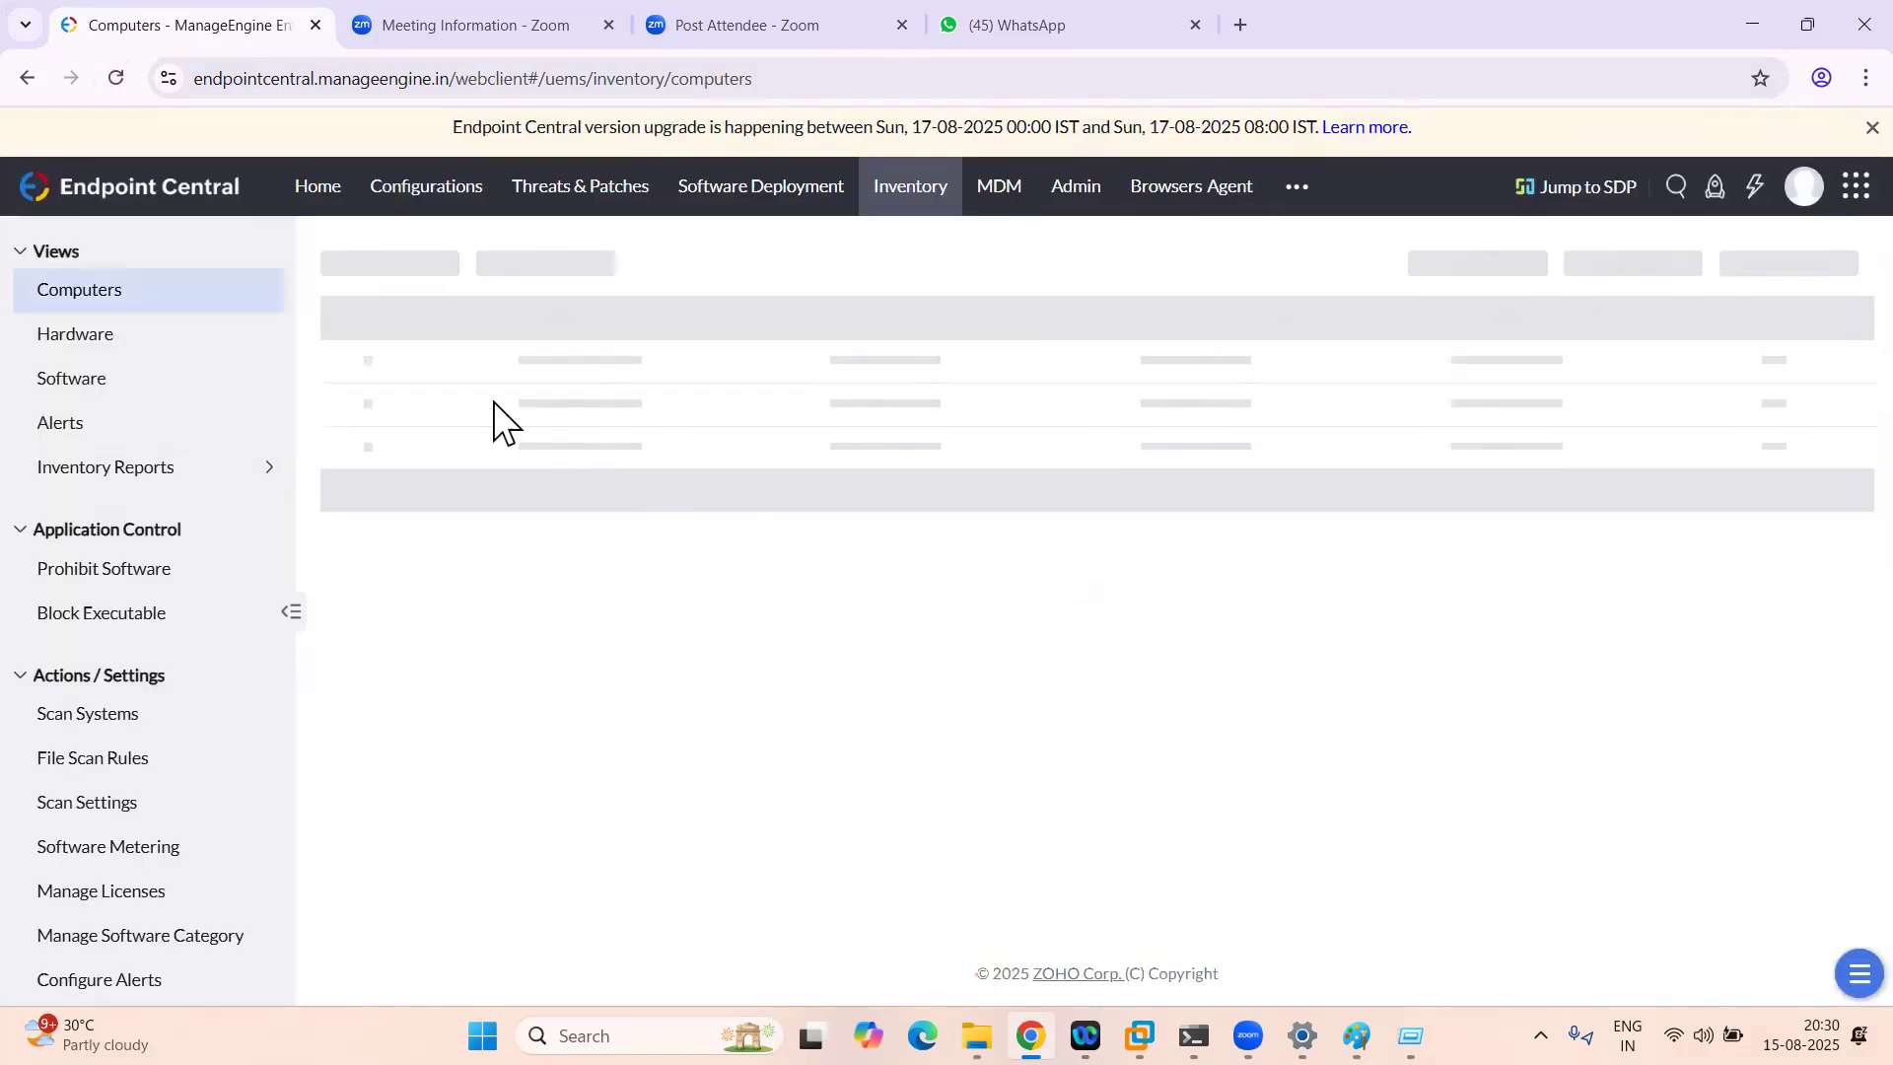
left_click(485, 388)
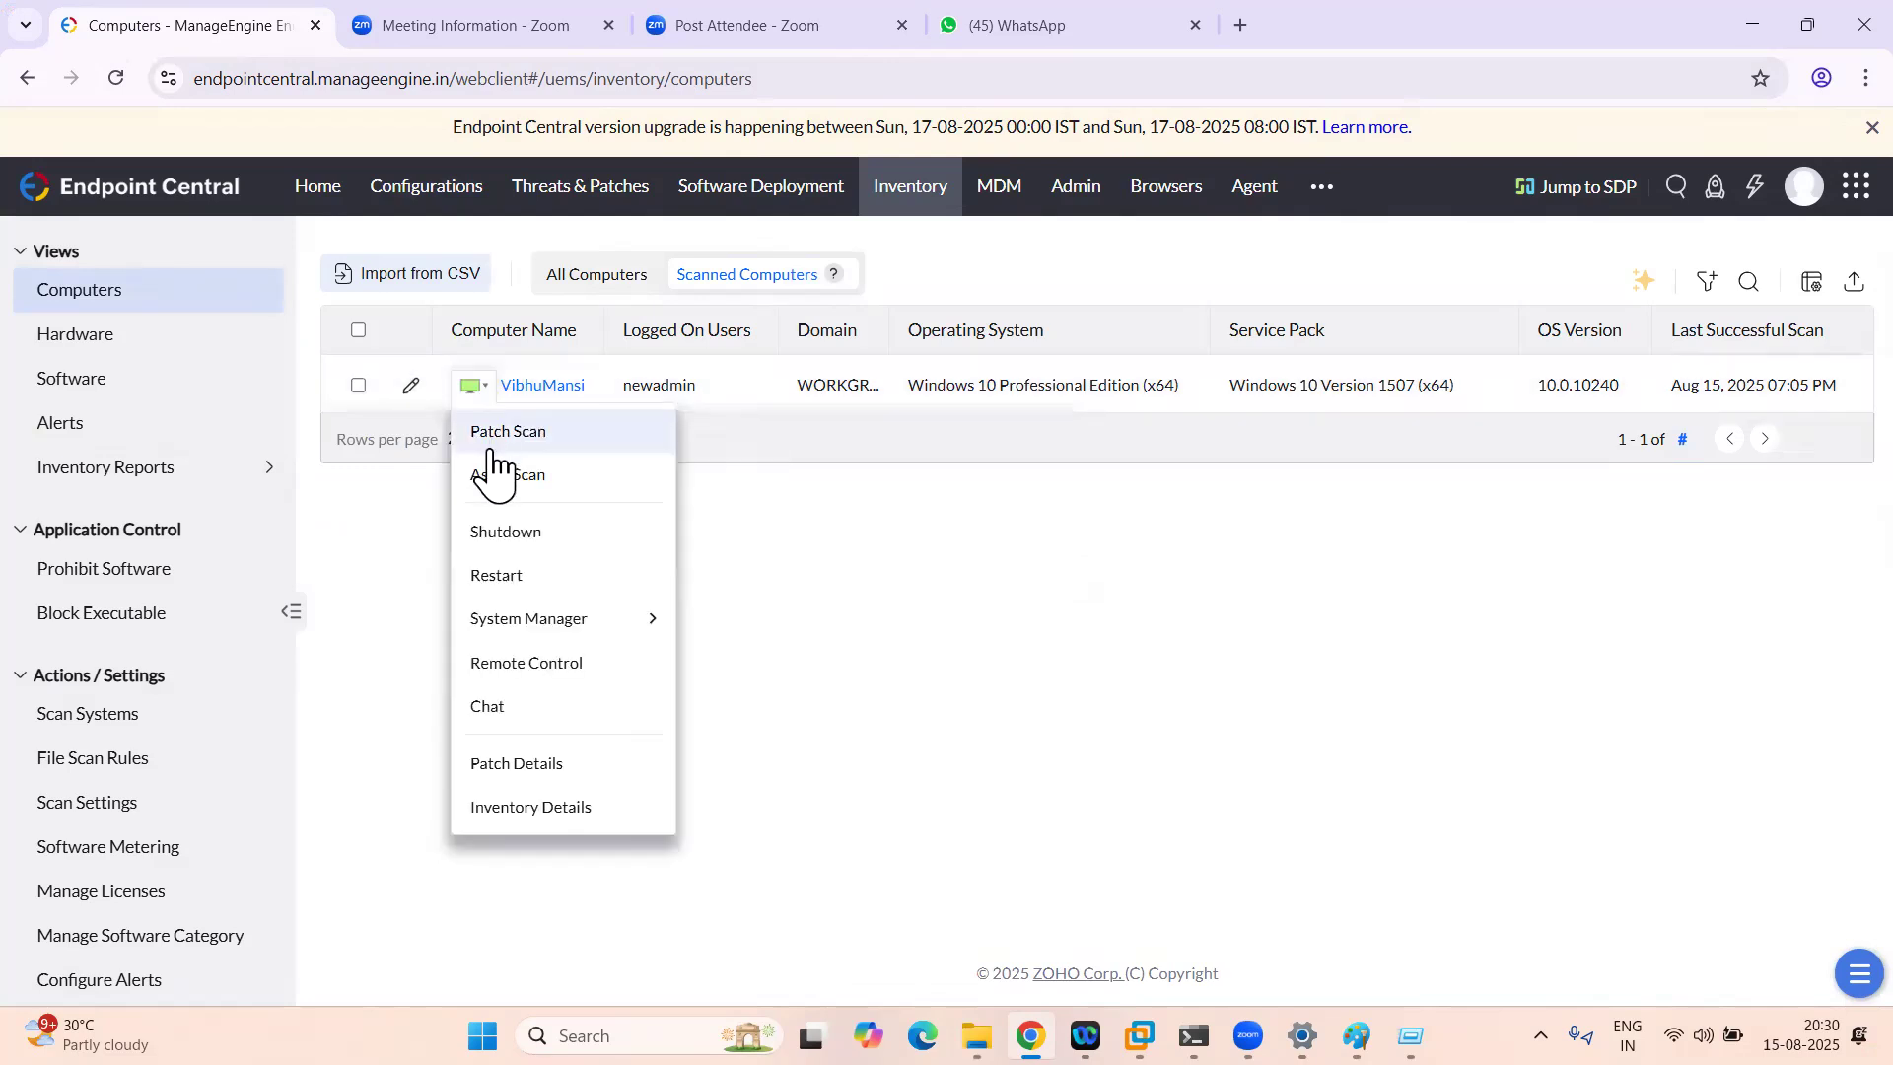
left_click(514, 579)
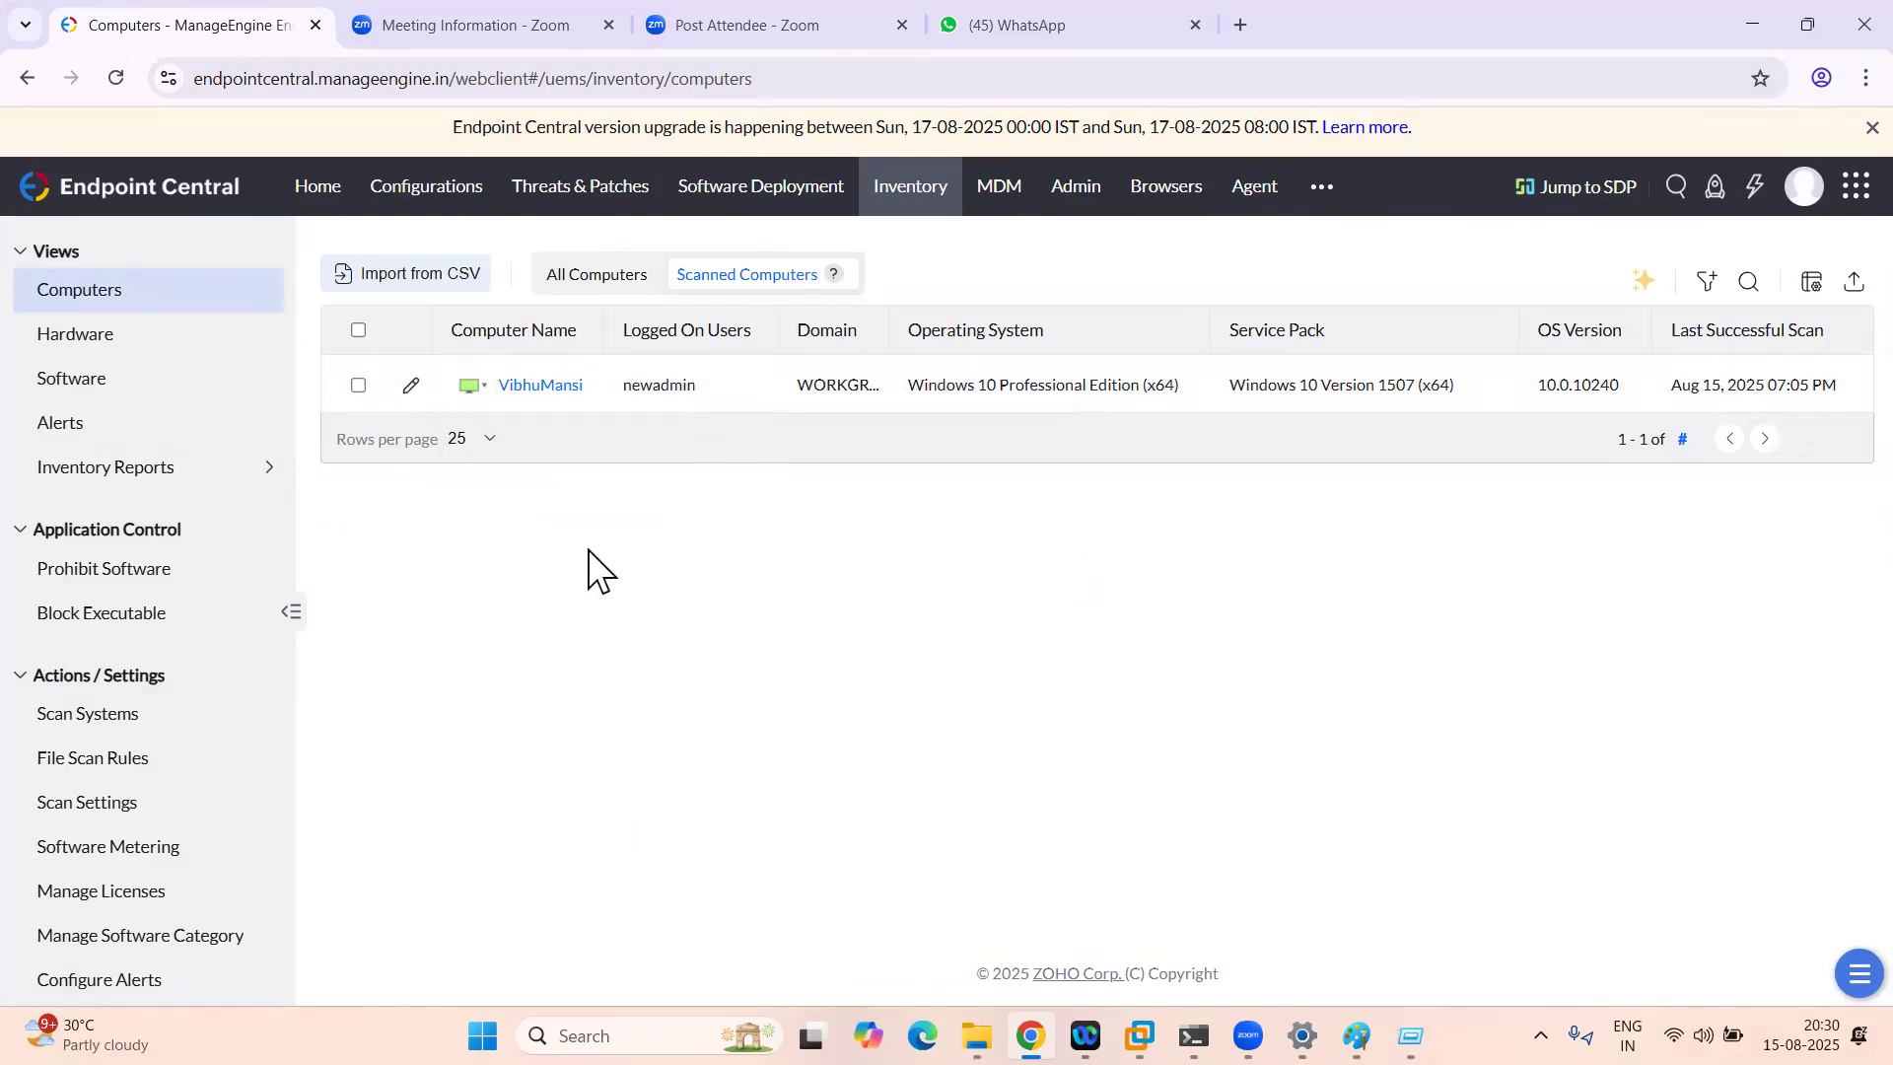
left_click(680, 475)
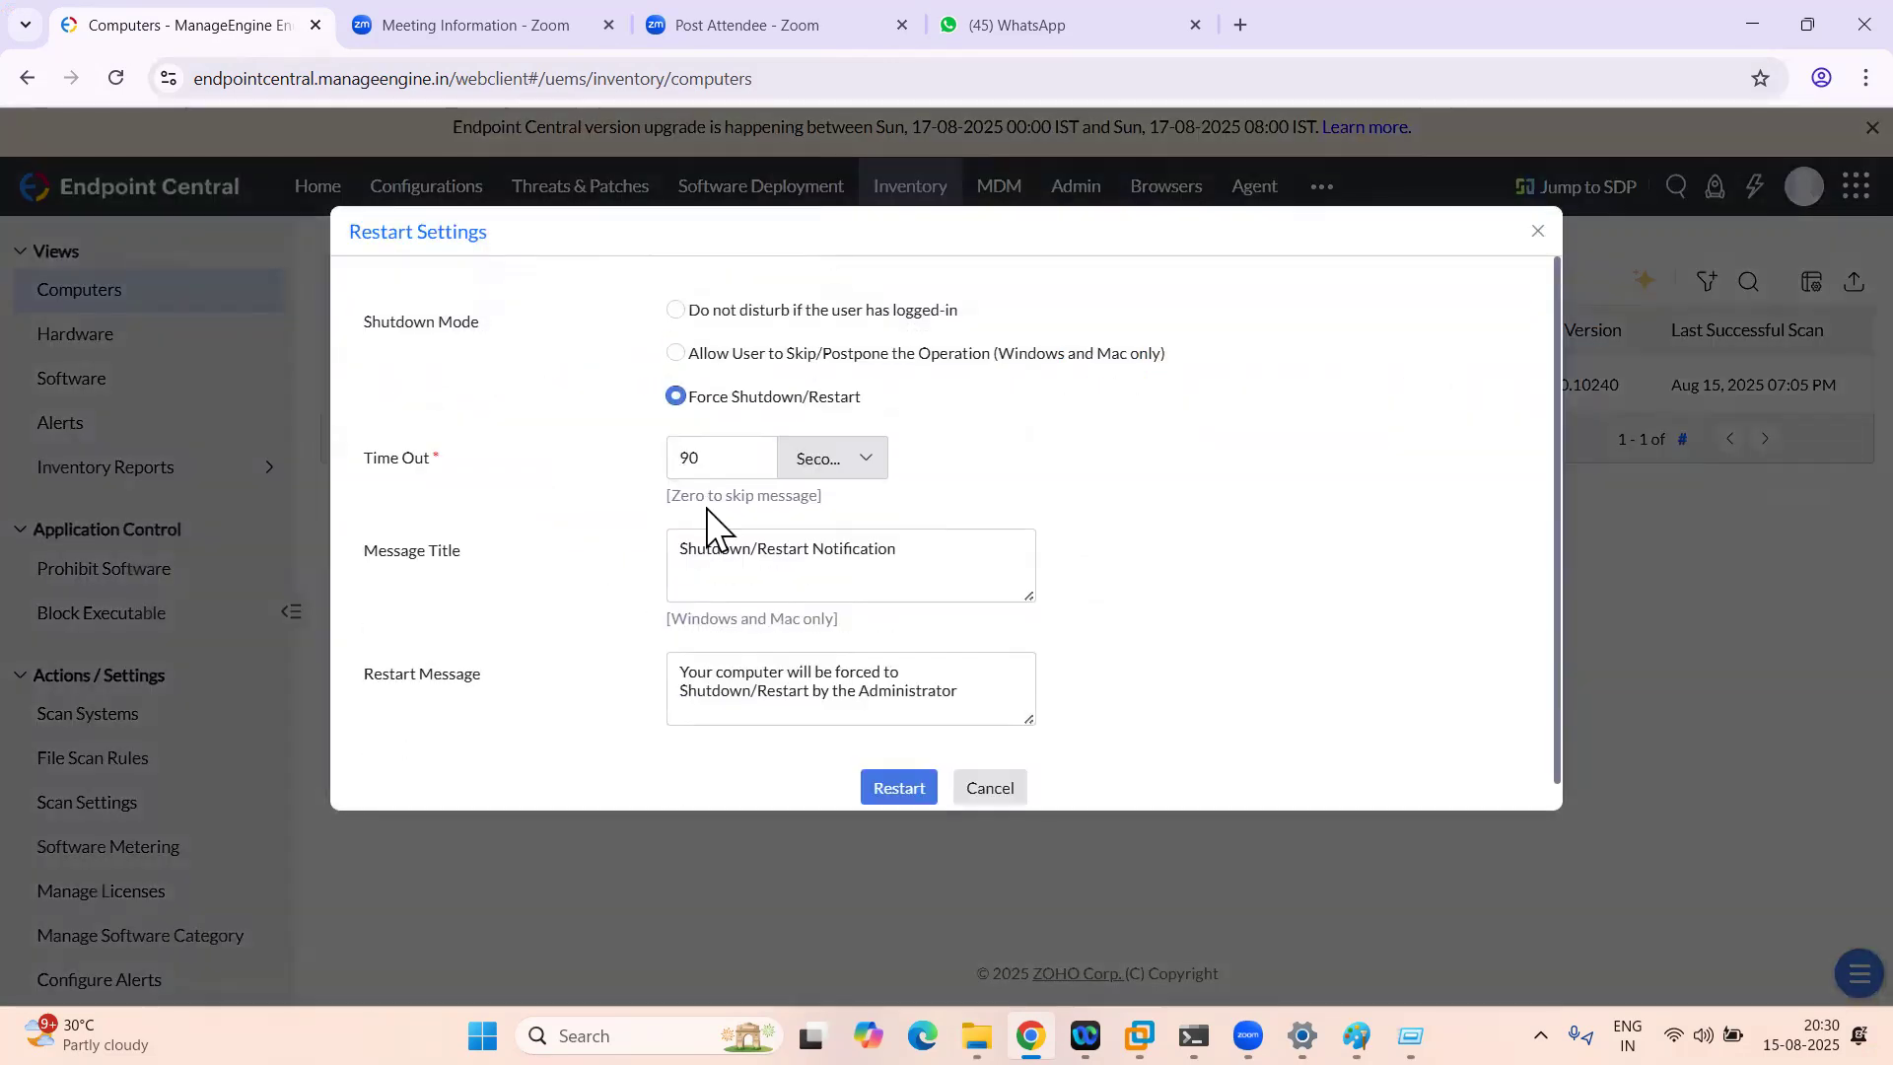
double_click(710, 470)
type("0")
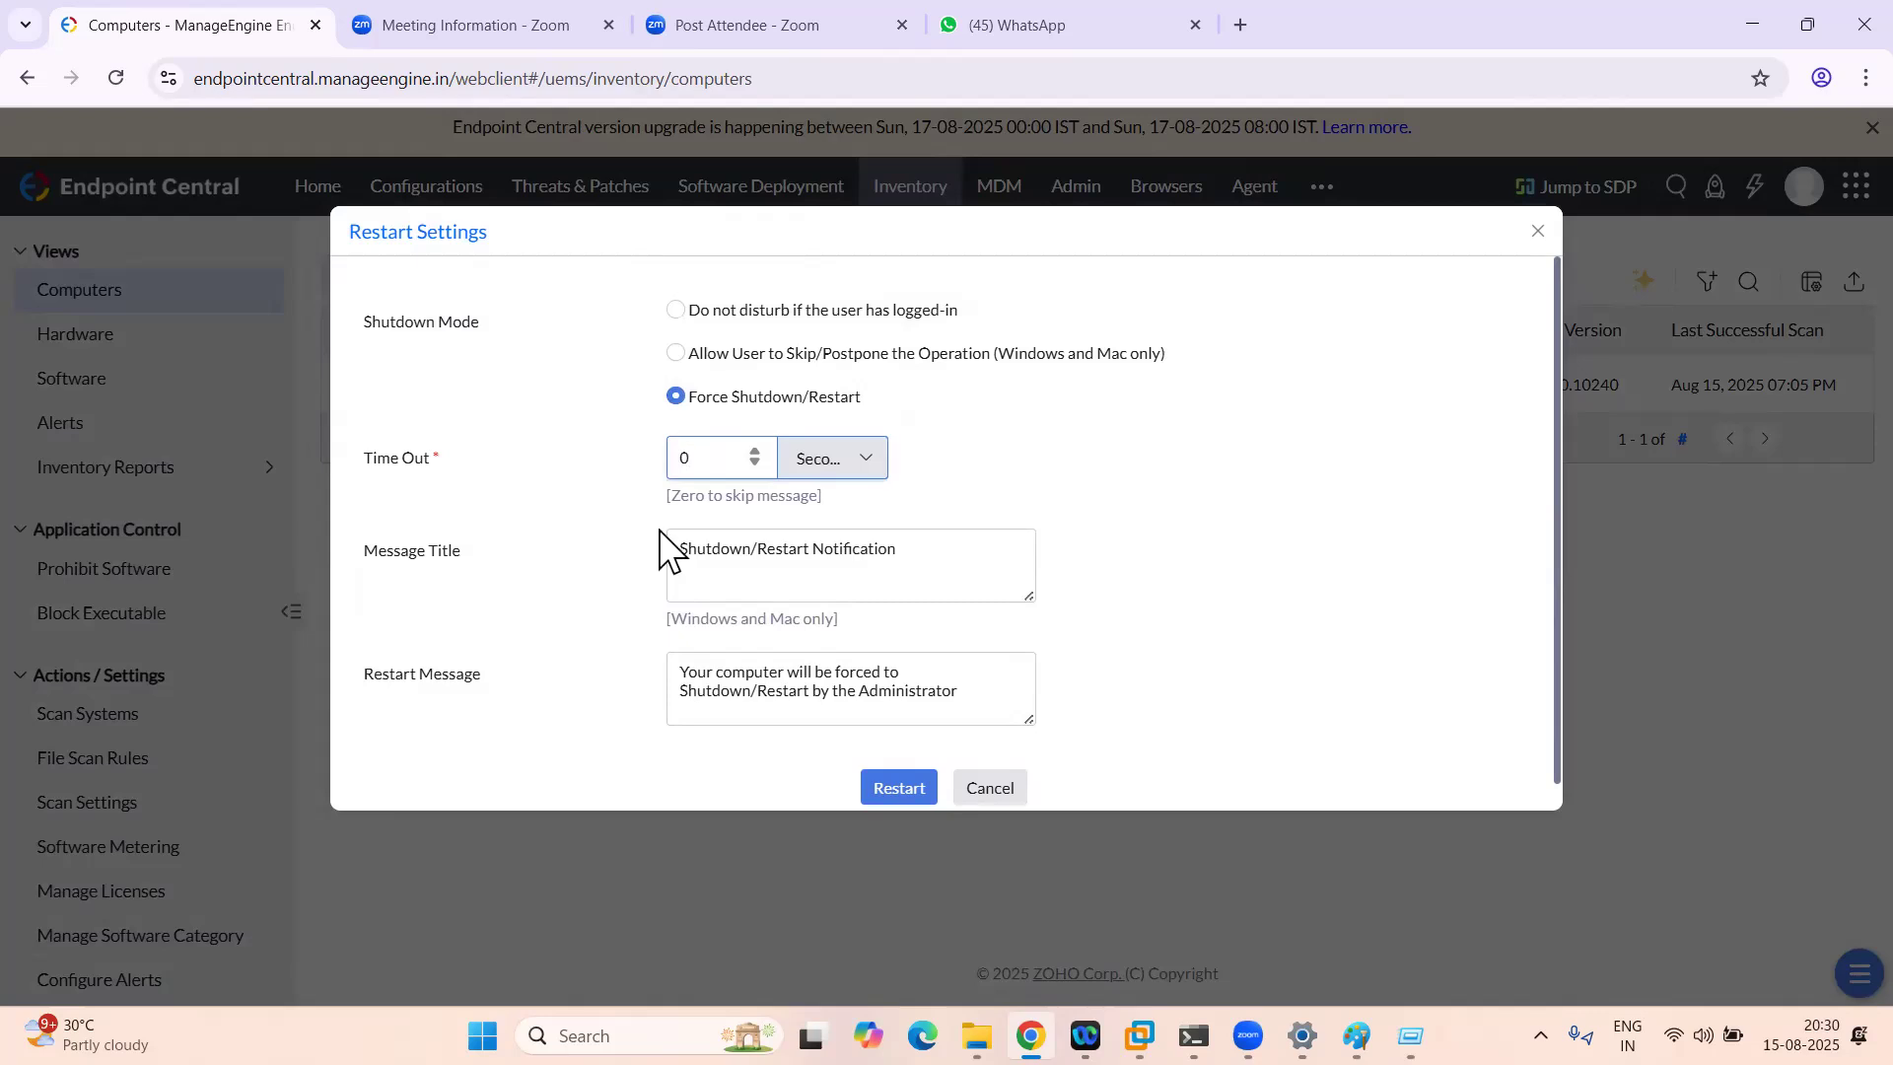
left_click(896, 789)
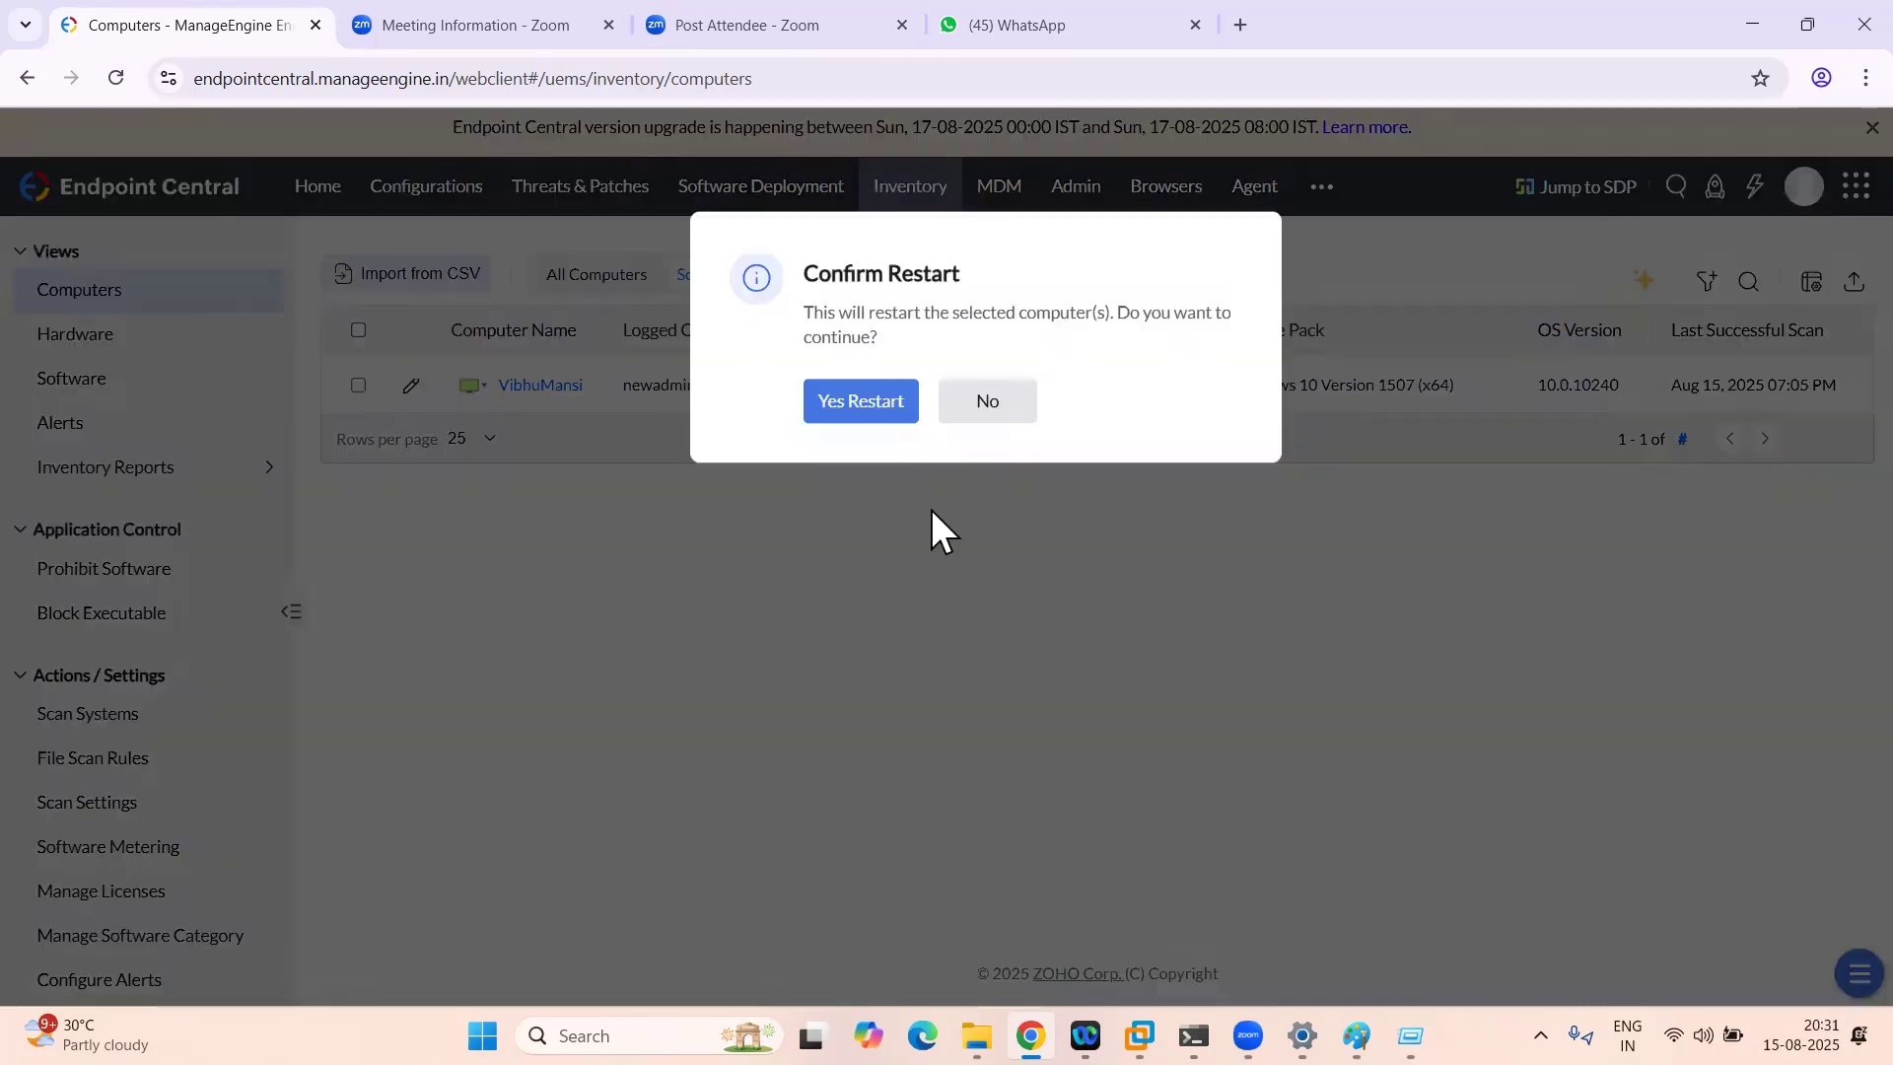
left_click(872, 394)
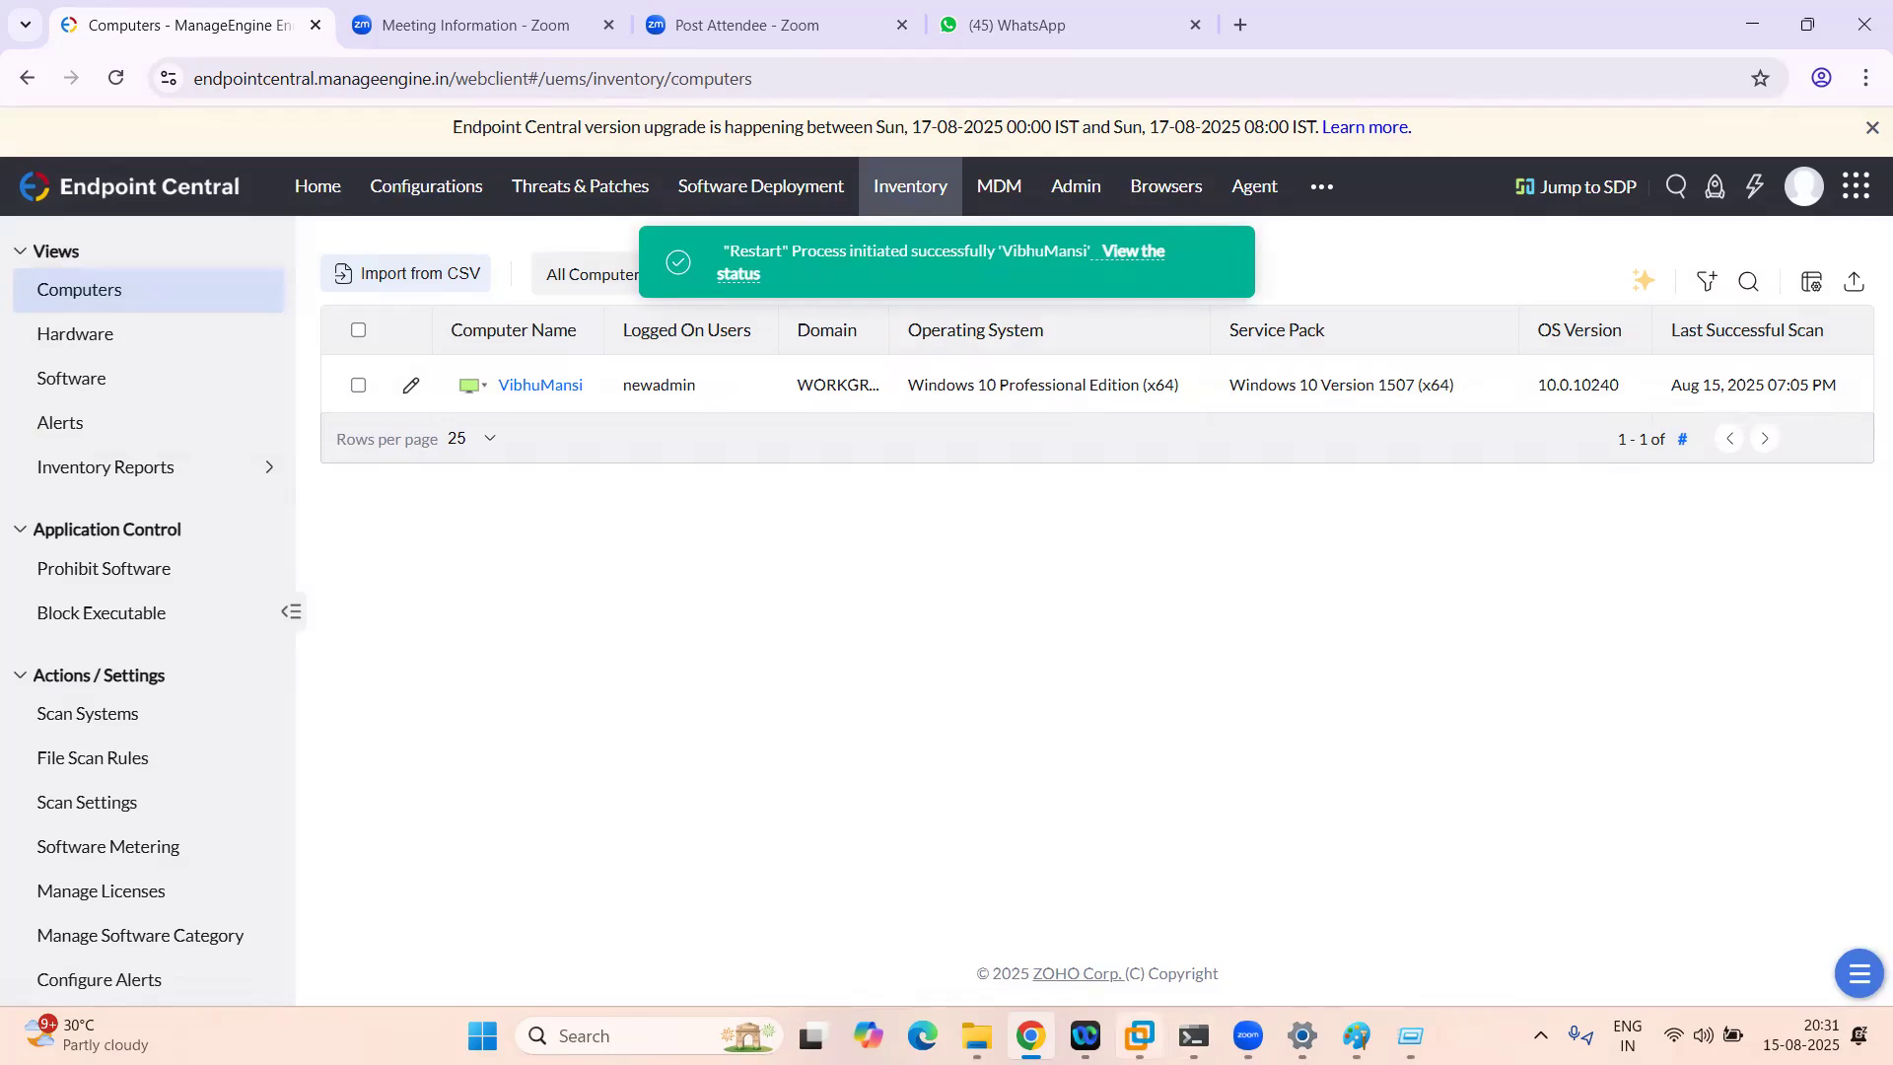
key("alt+Tab")
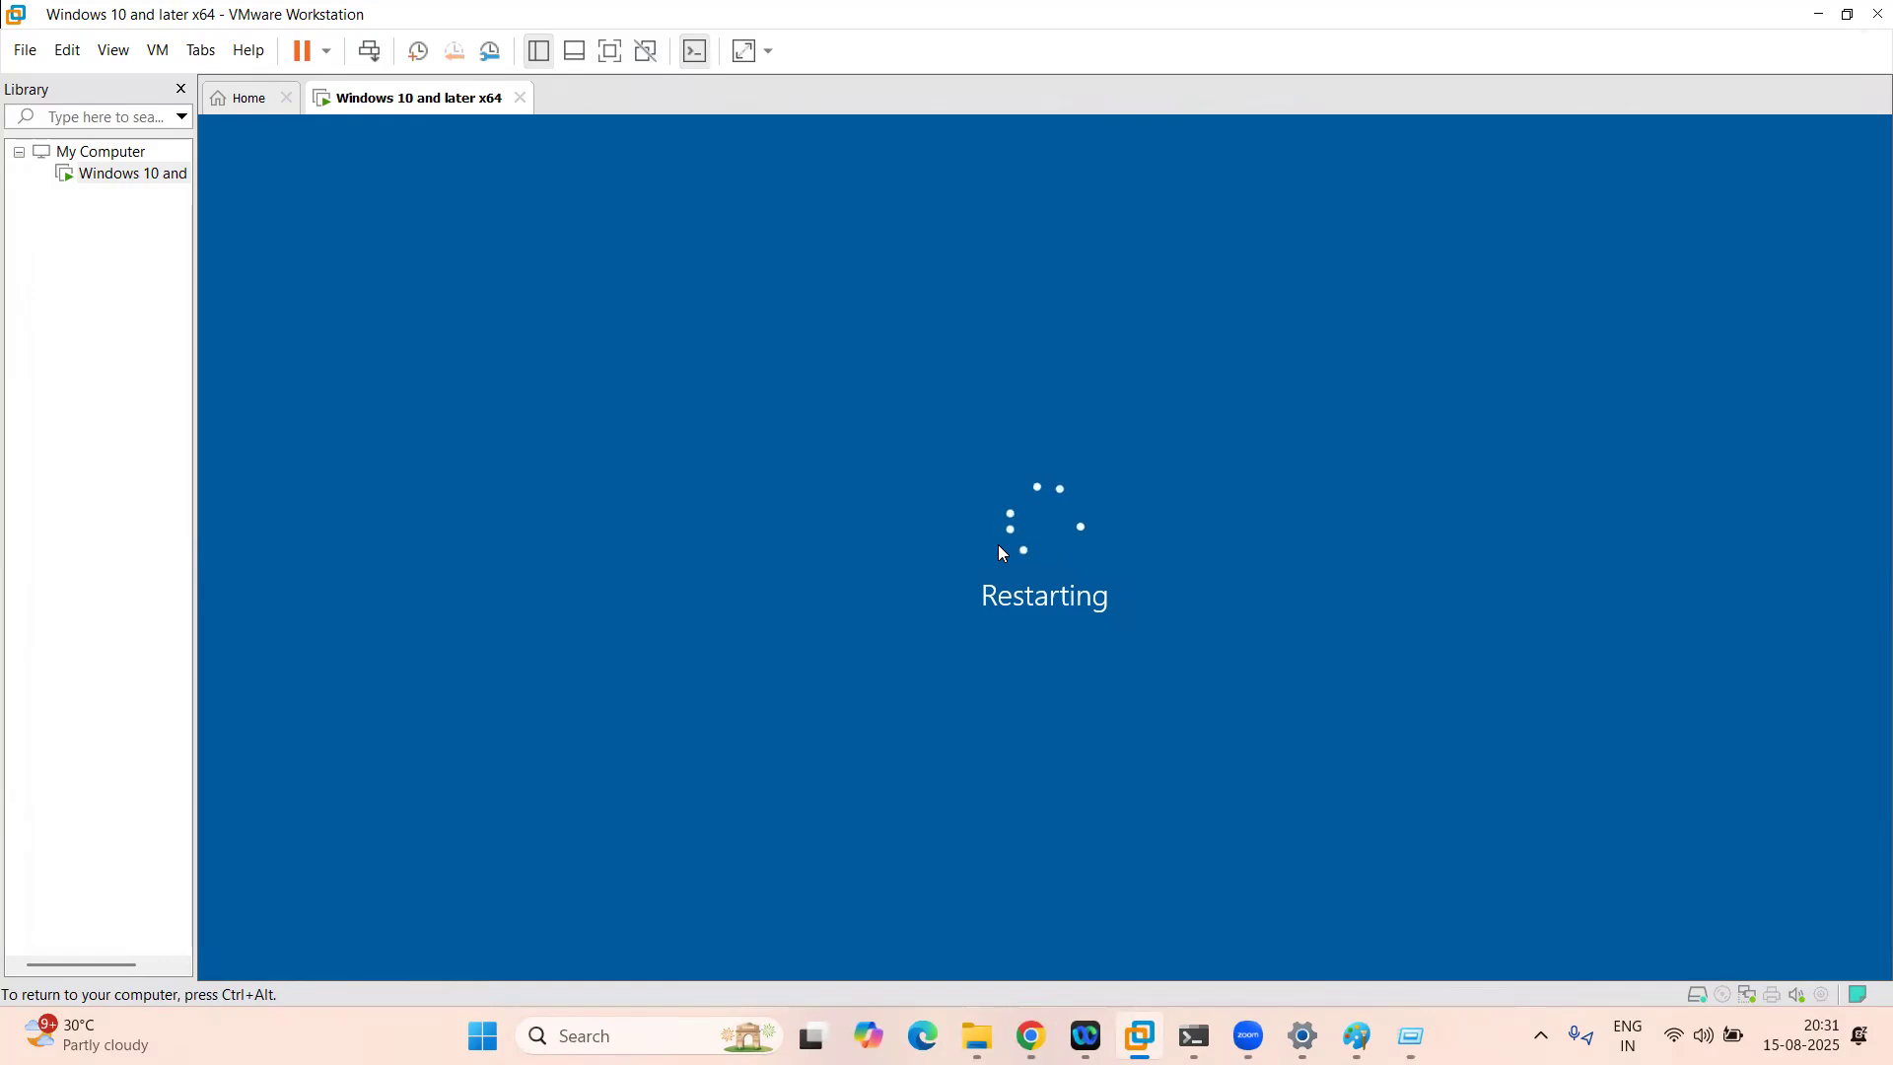
Step: Return to Endpoint Central in Chrome, then bring up This PC in the host's File Explorer
left_click(1031, 1035)
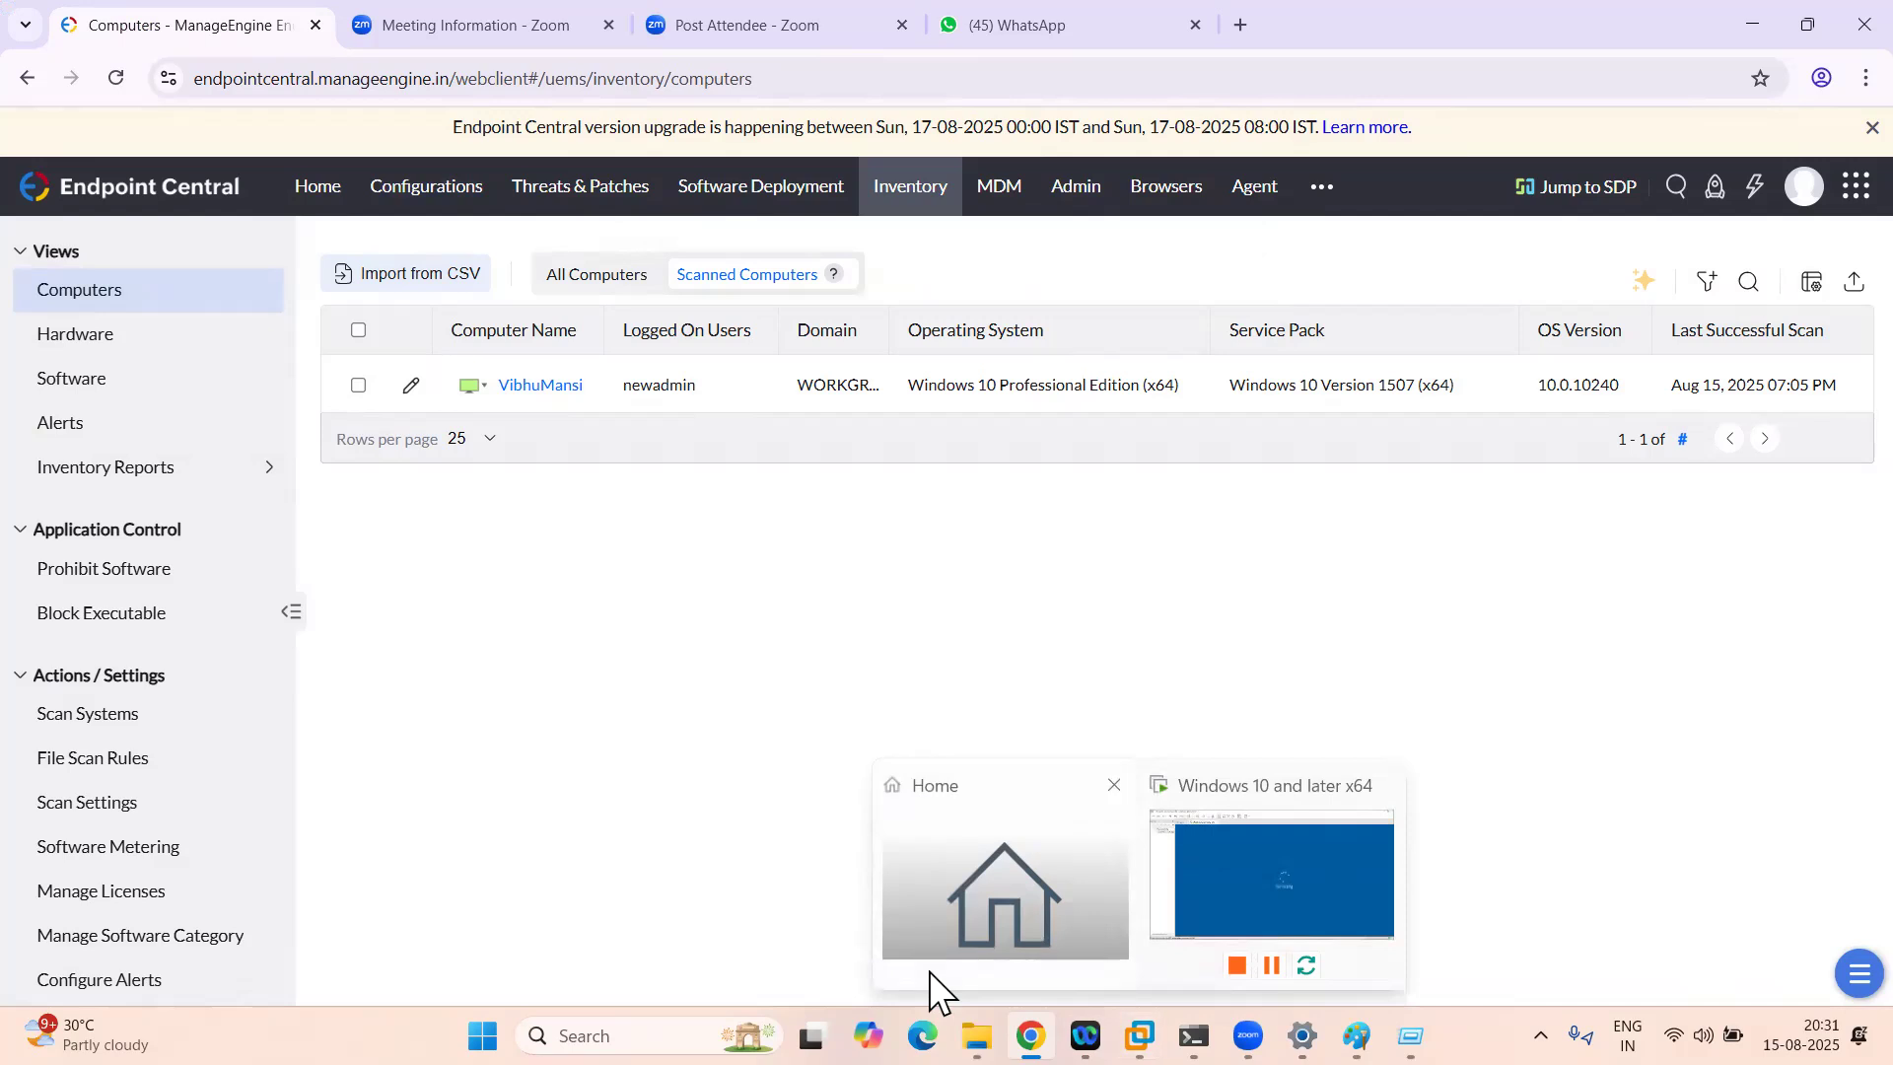
mouse_move(976, 1036)
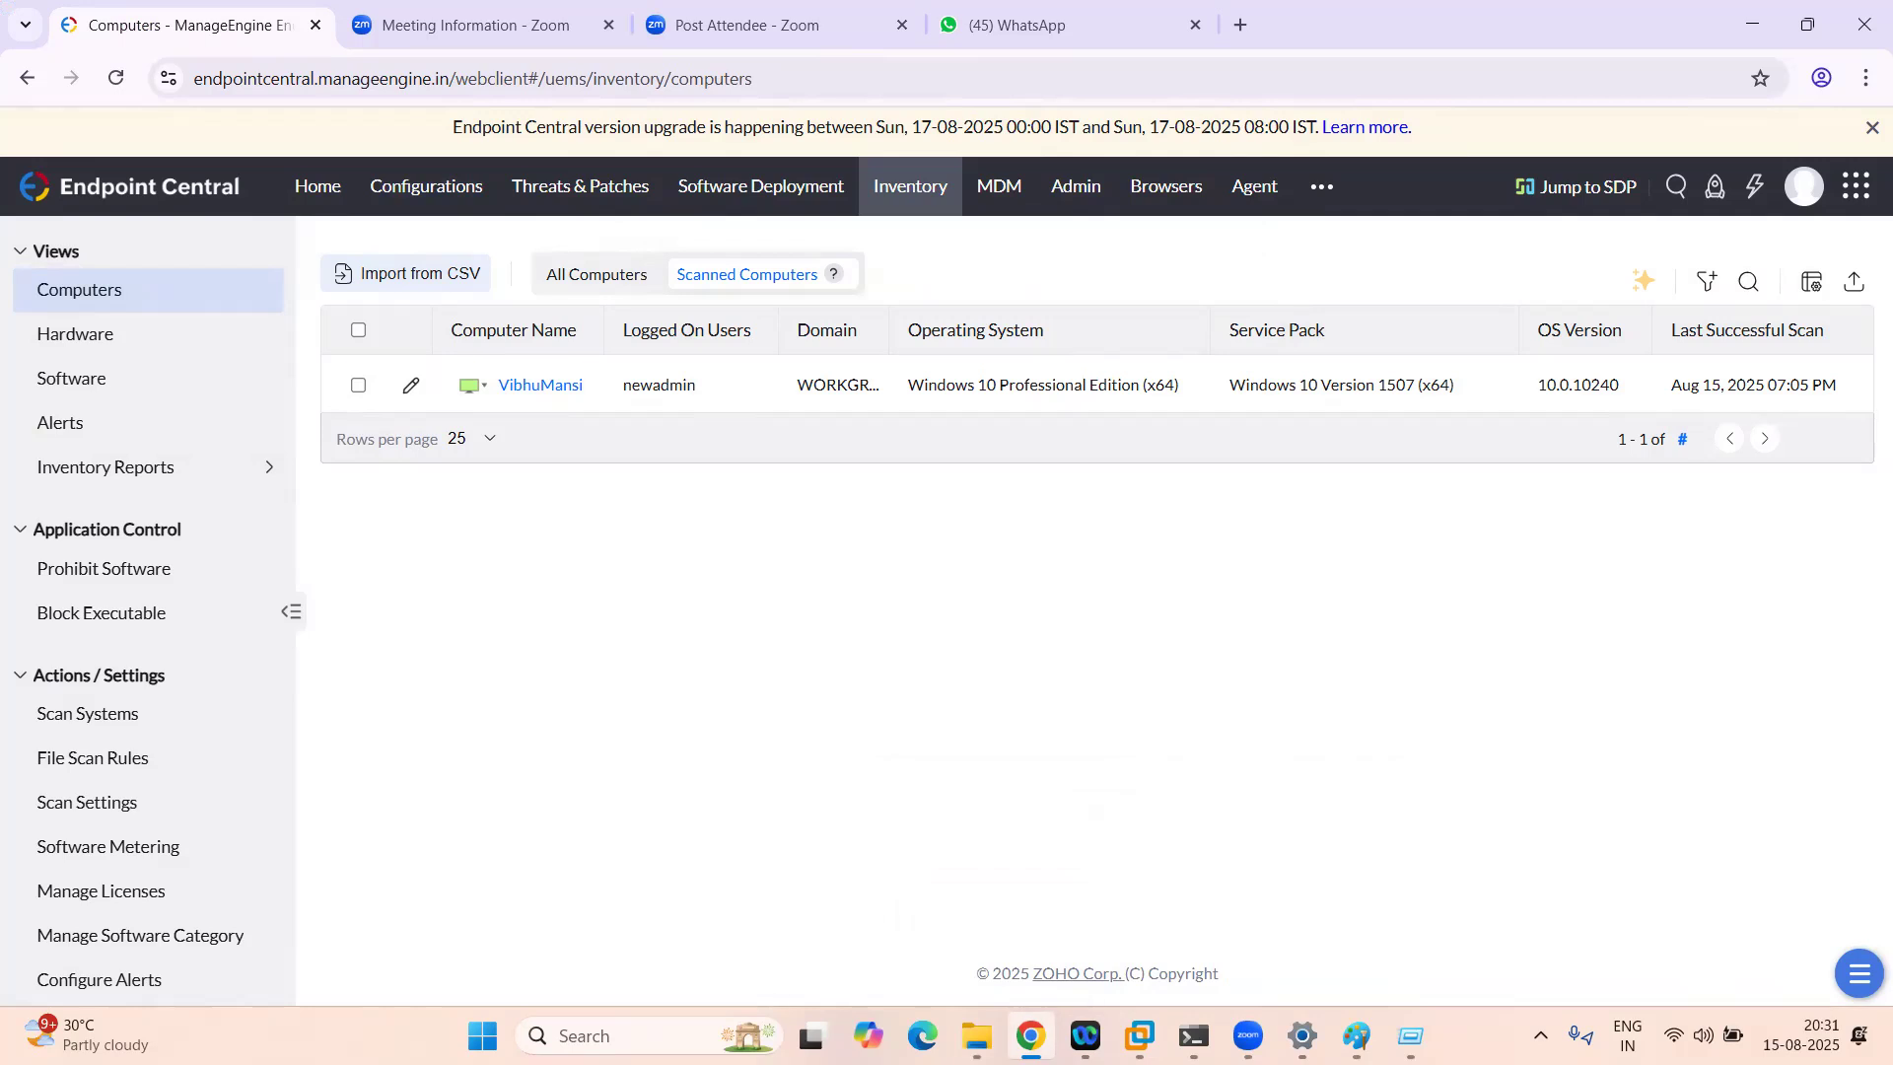
left_click(976, 1036)
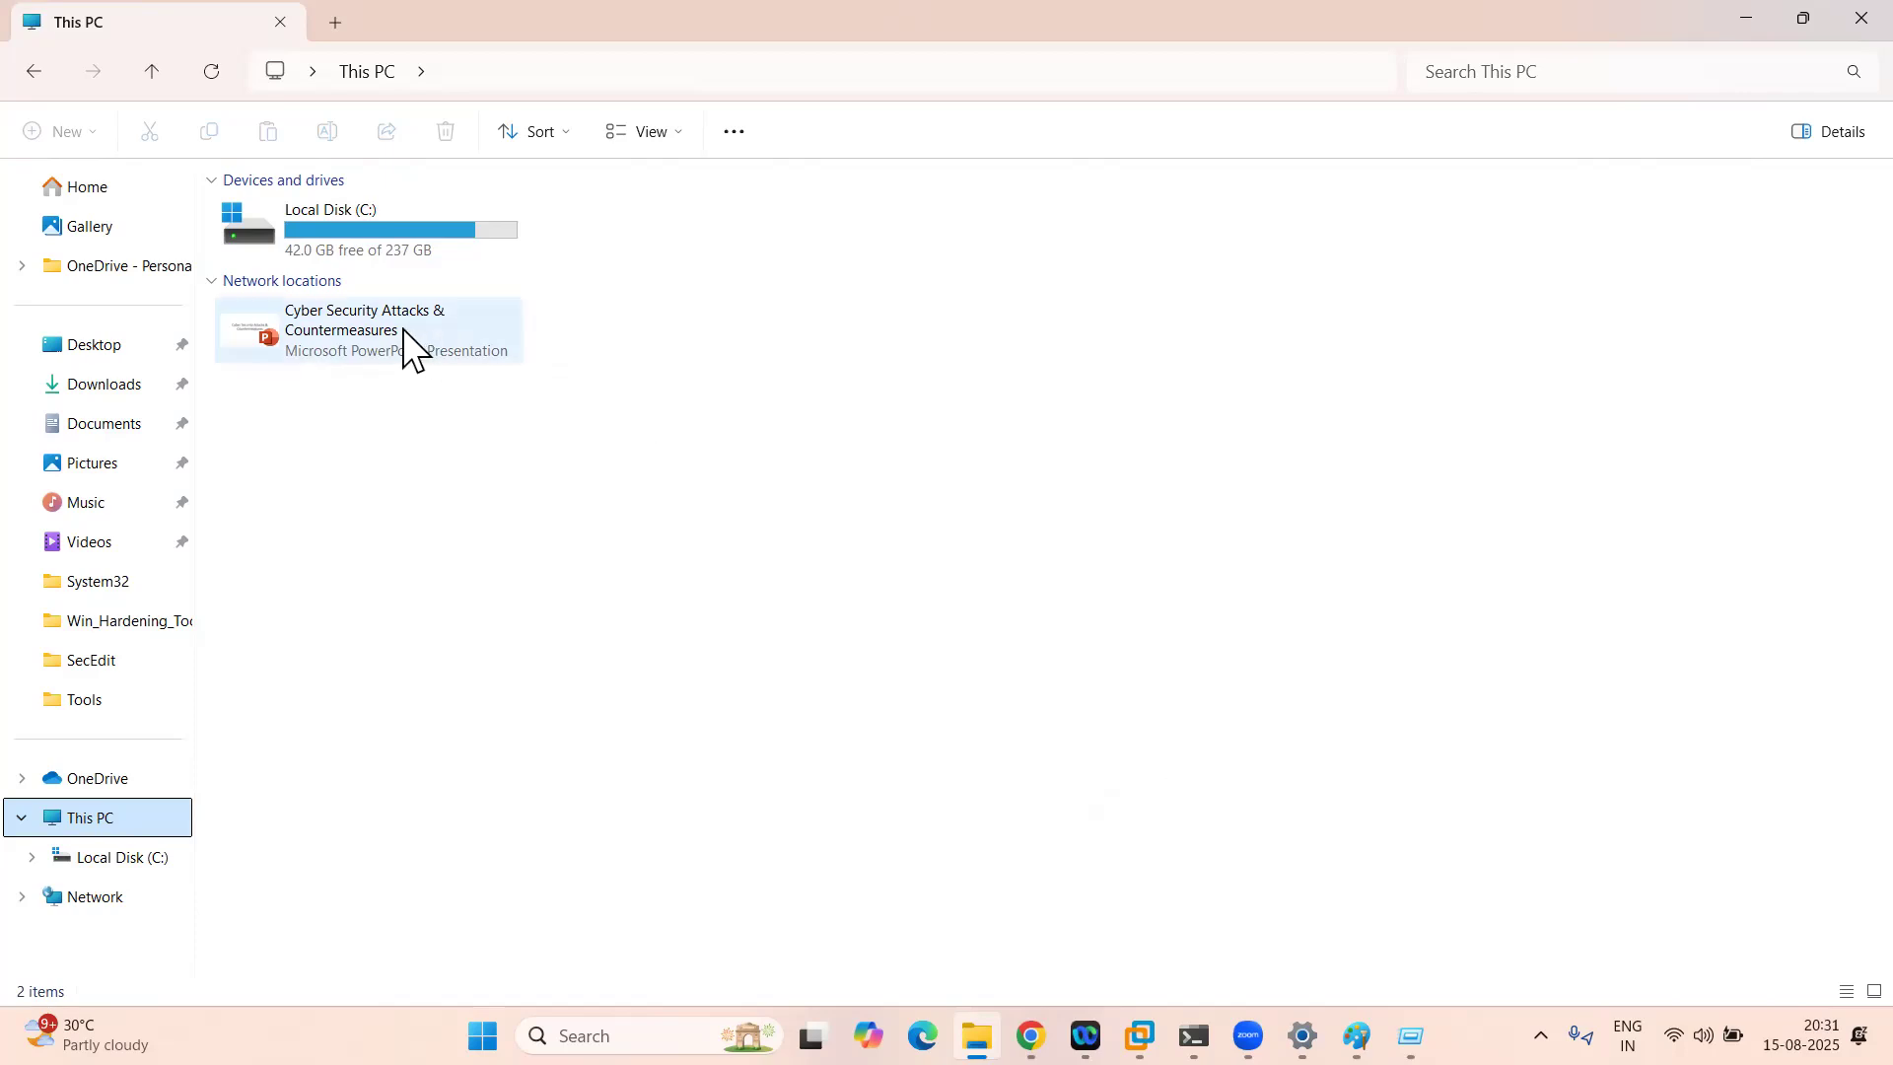
Step: Bring the restarted Windows 10 VM to the front and wake its logon warning notice
mouse_move(405, 328)
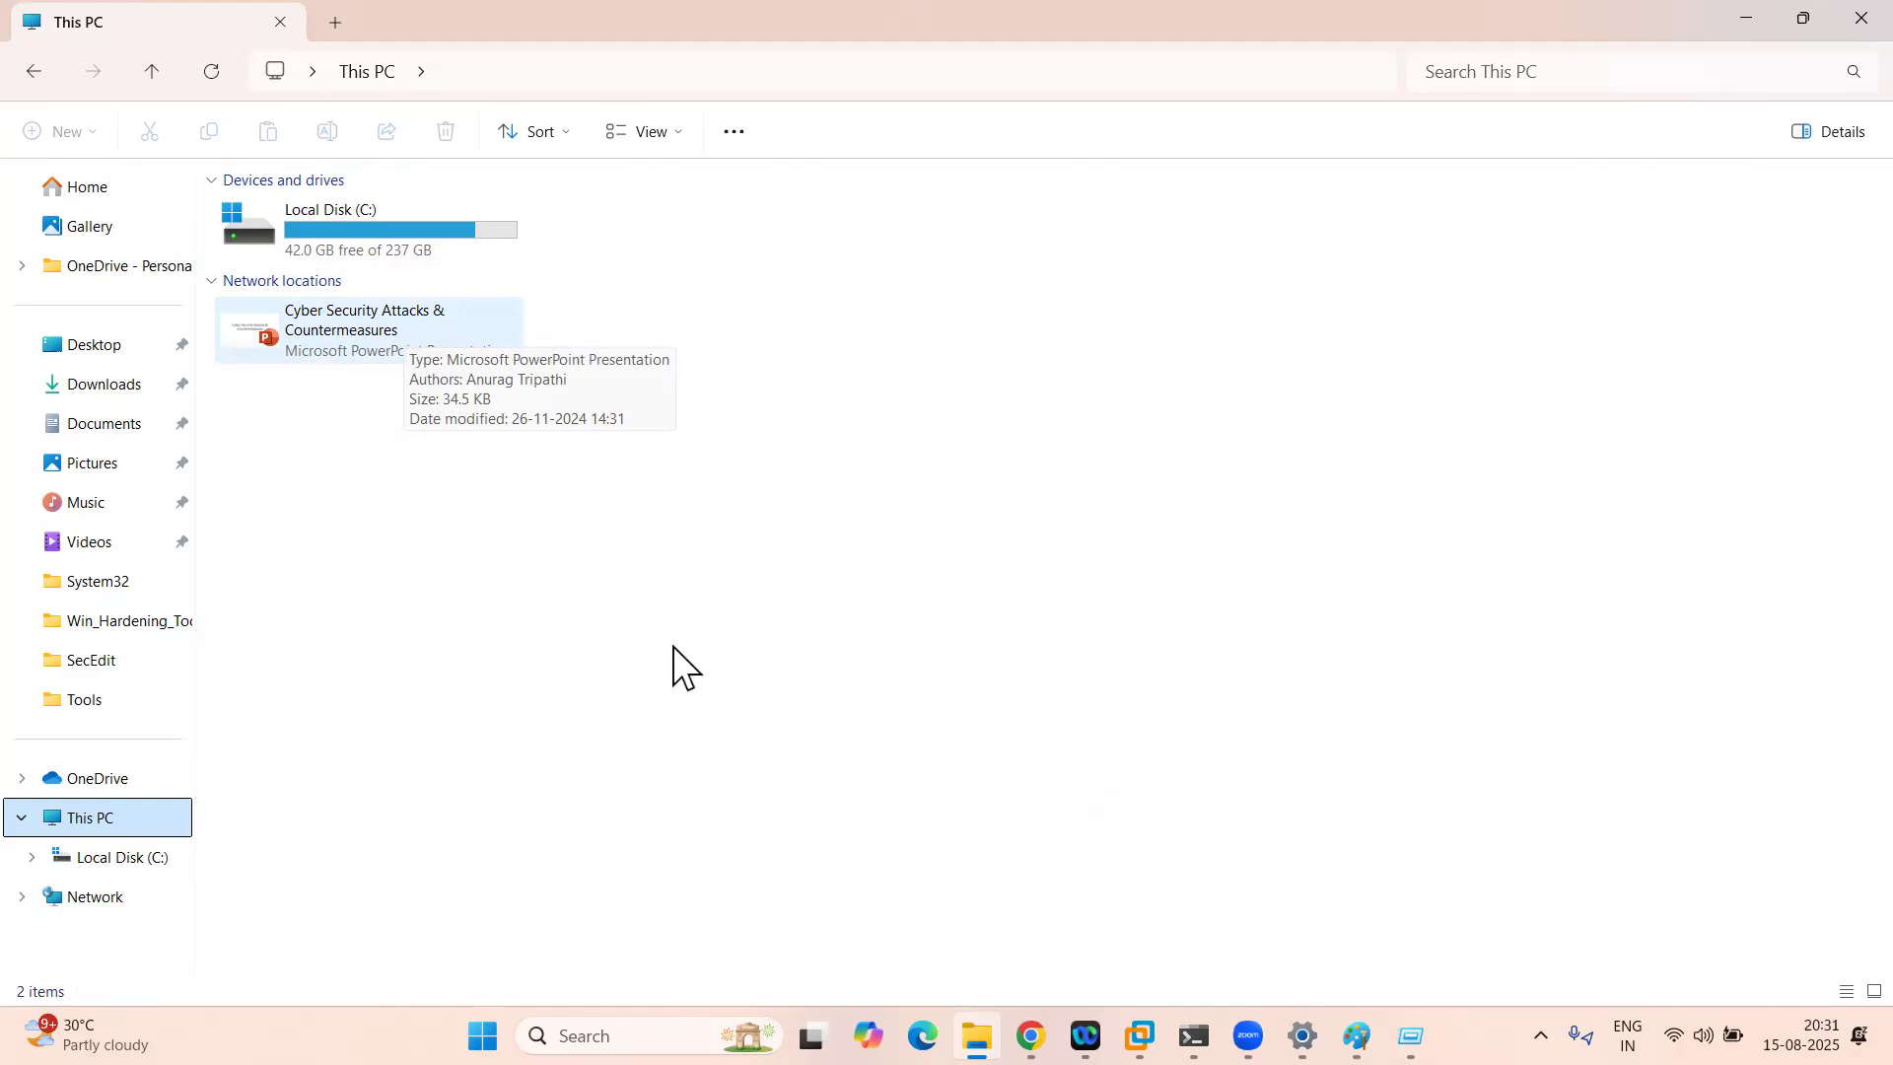
mouse_move(1140, 1036)
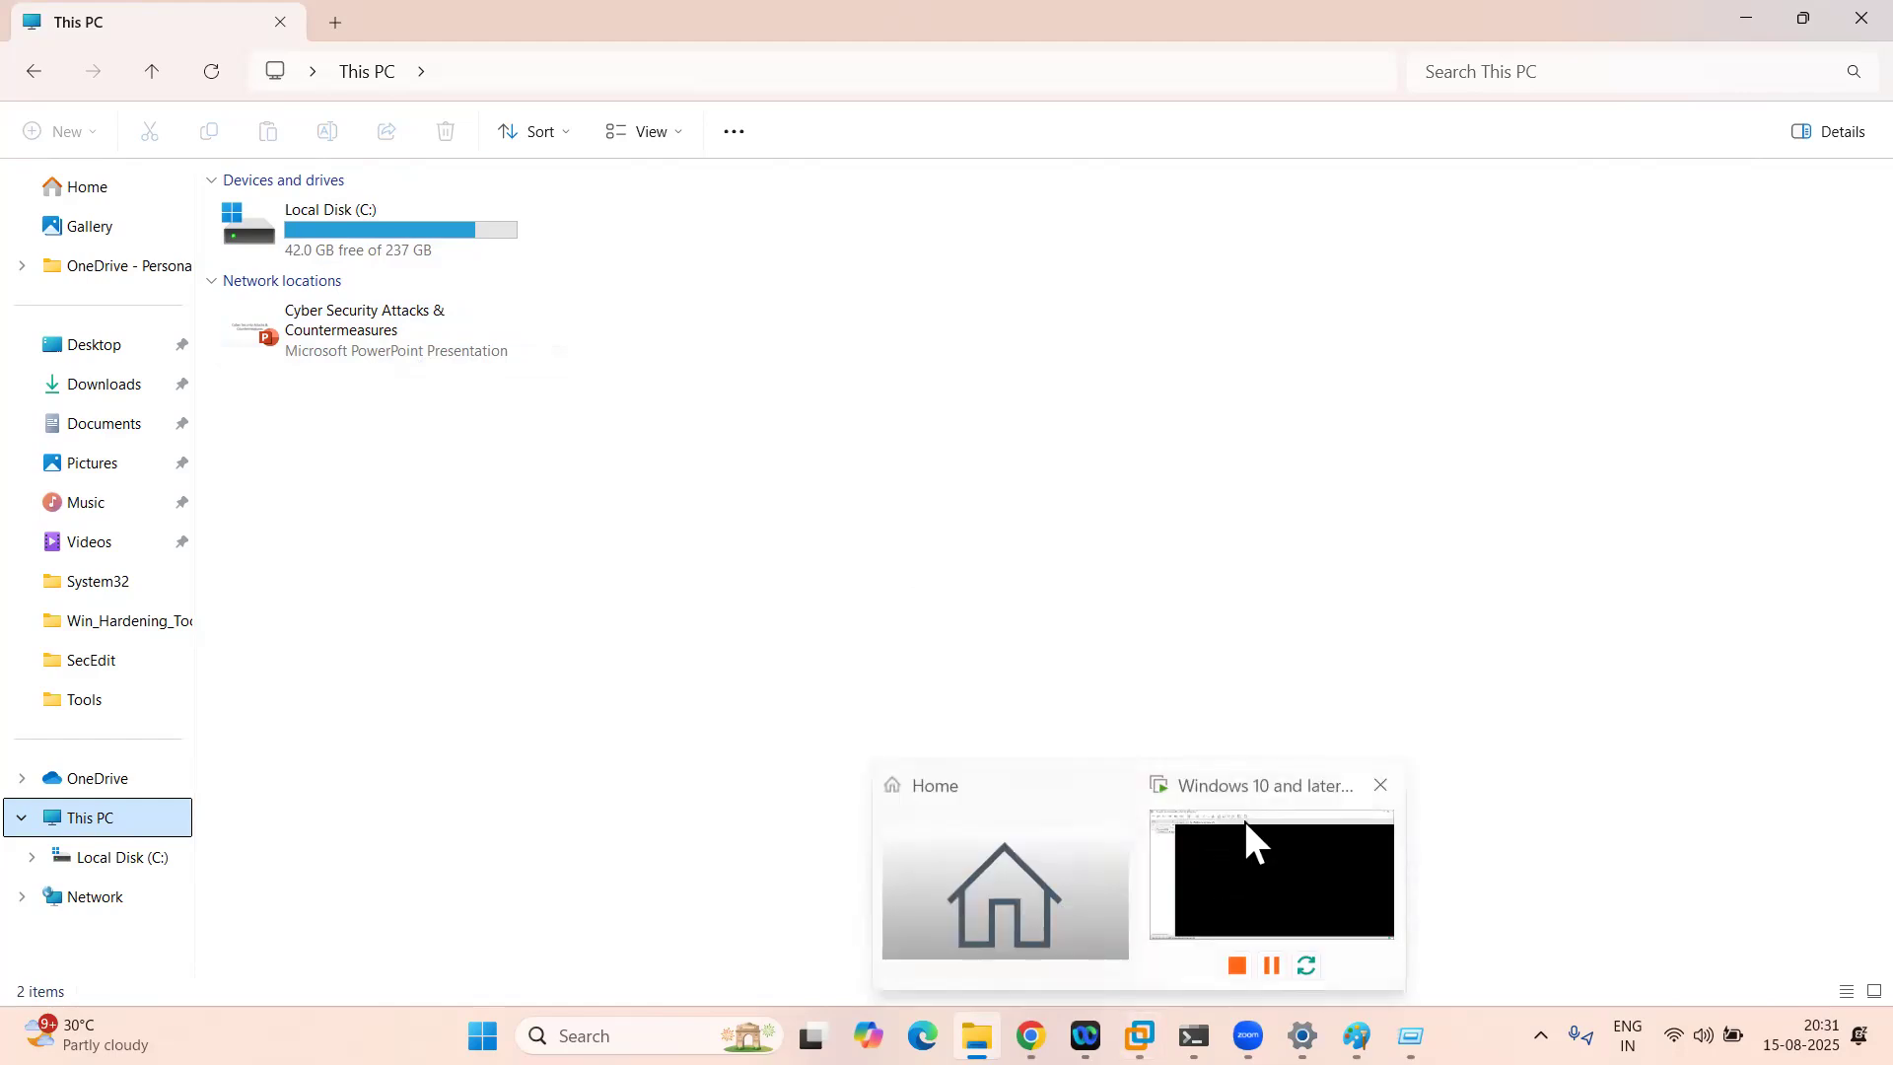
left_click(1249, 839)
left_click(370, 51)
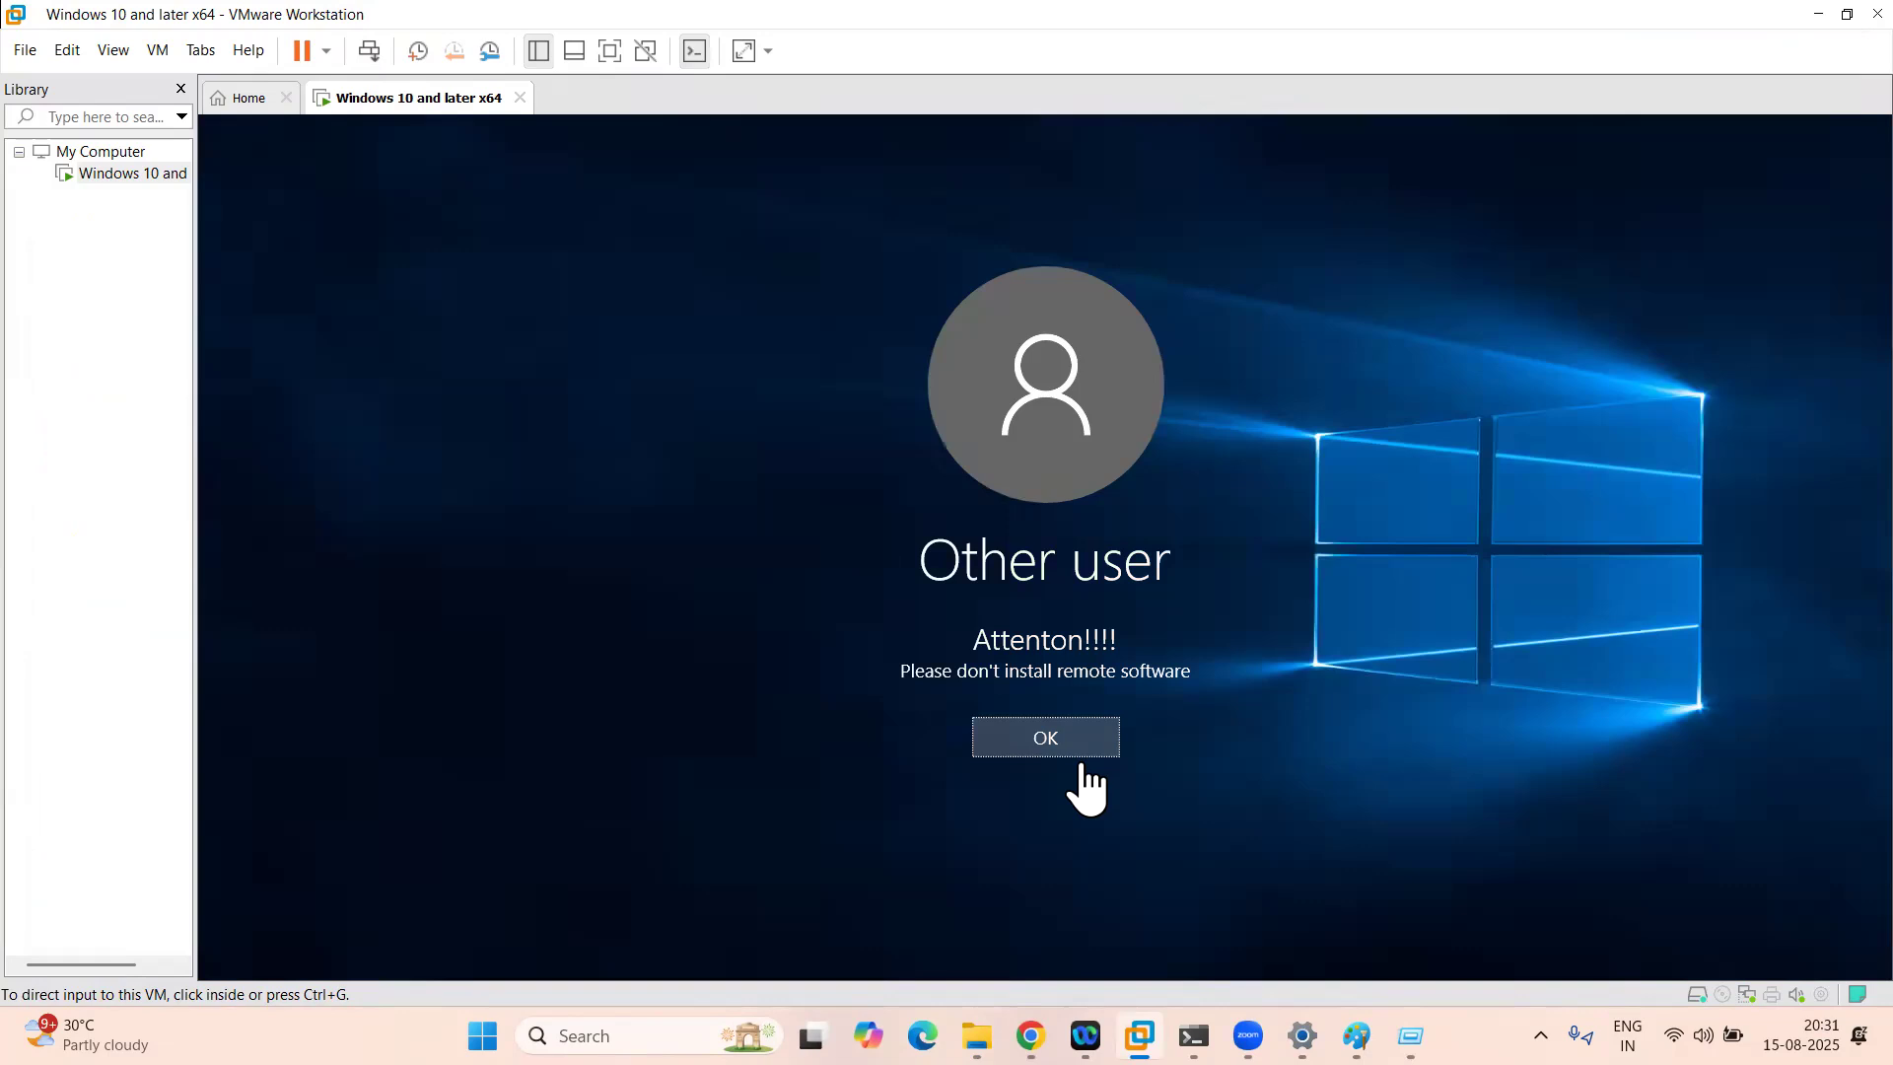
Step: Sign the VM in as newadmin with the account password, then release input and return to Endpoint Central
left_click(1045, 737)
type("newadmin")
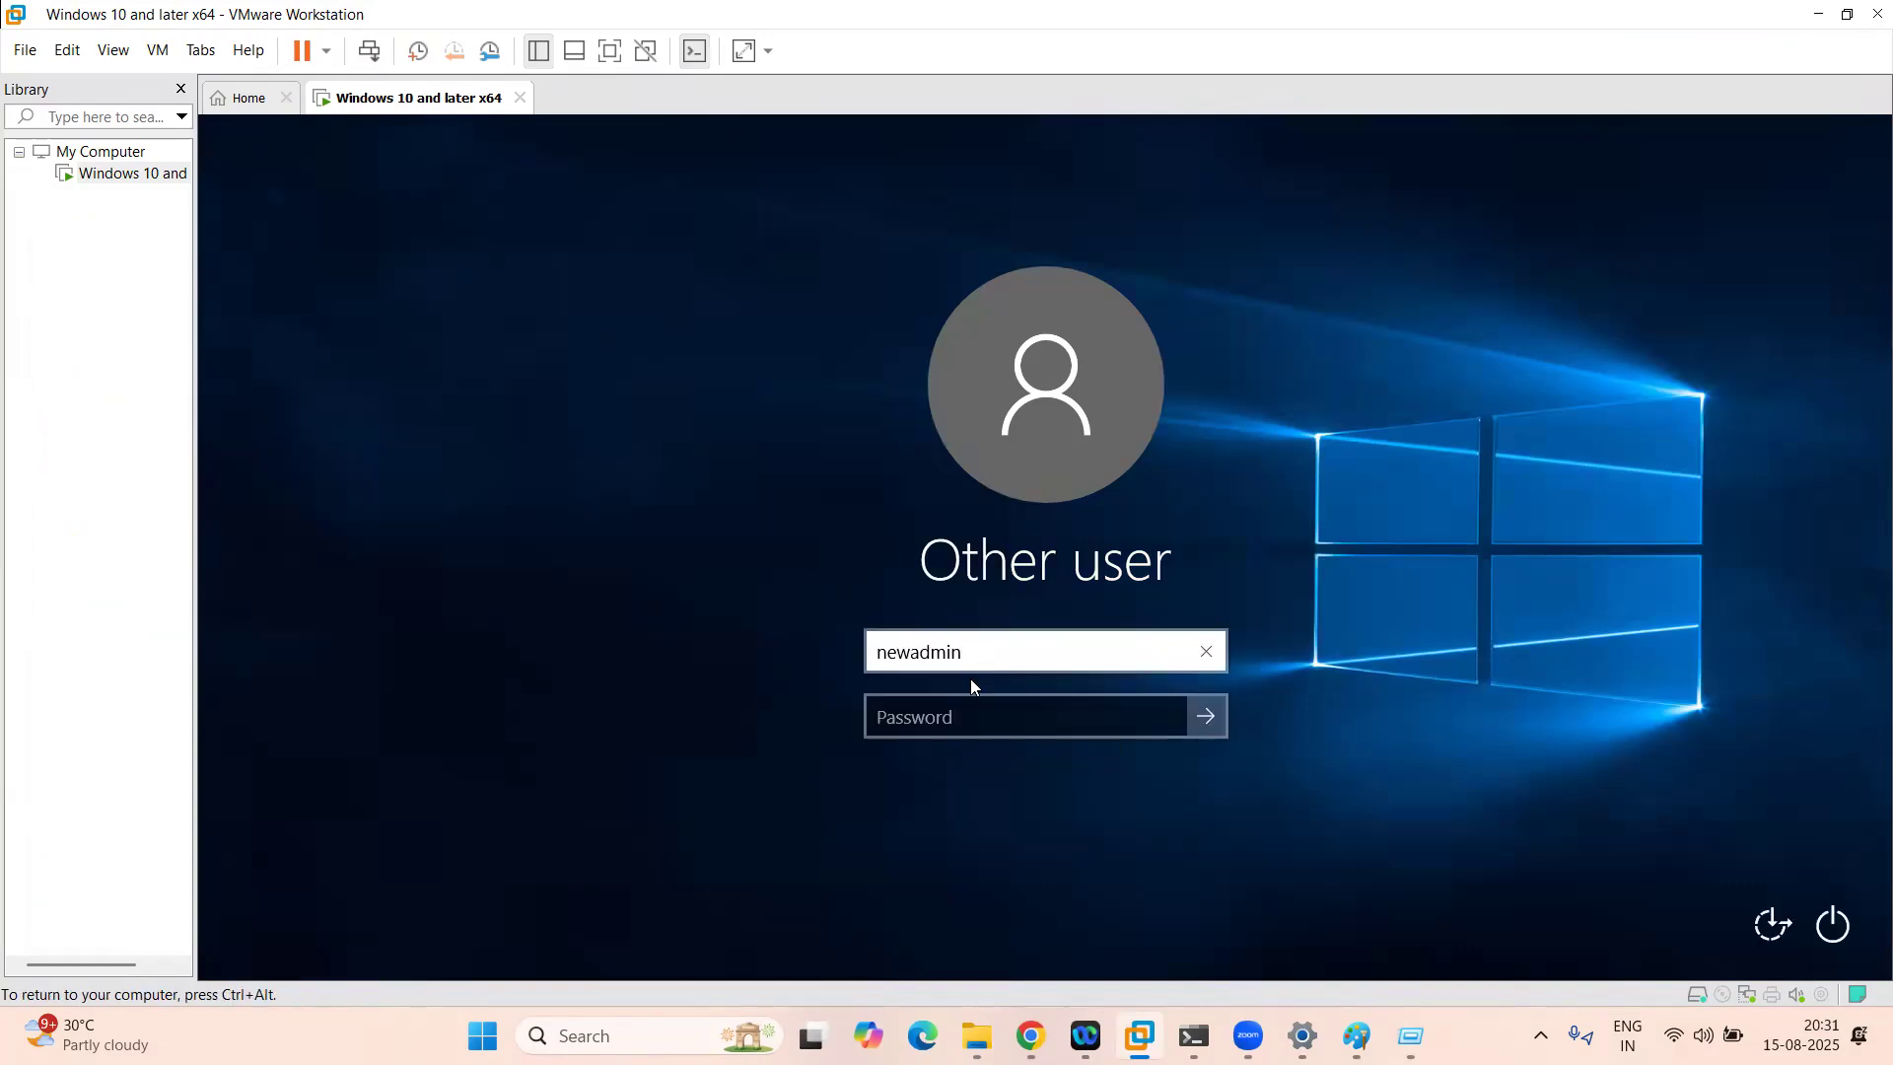
left_click(964, 717)
type("****")
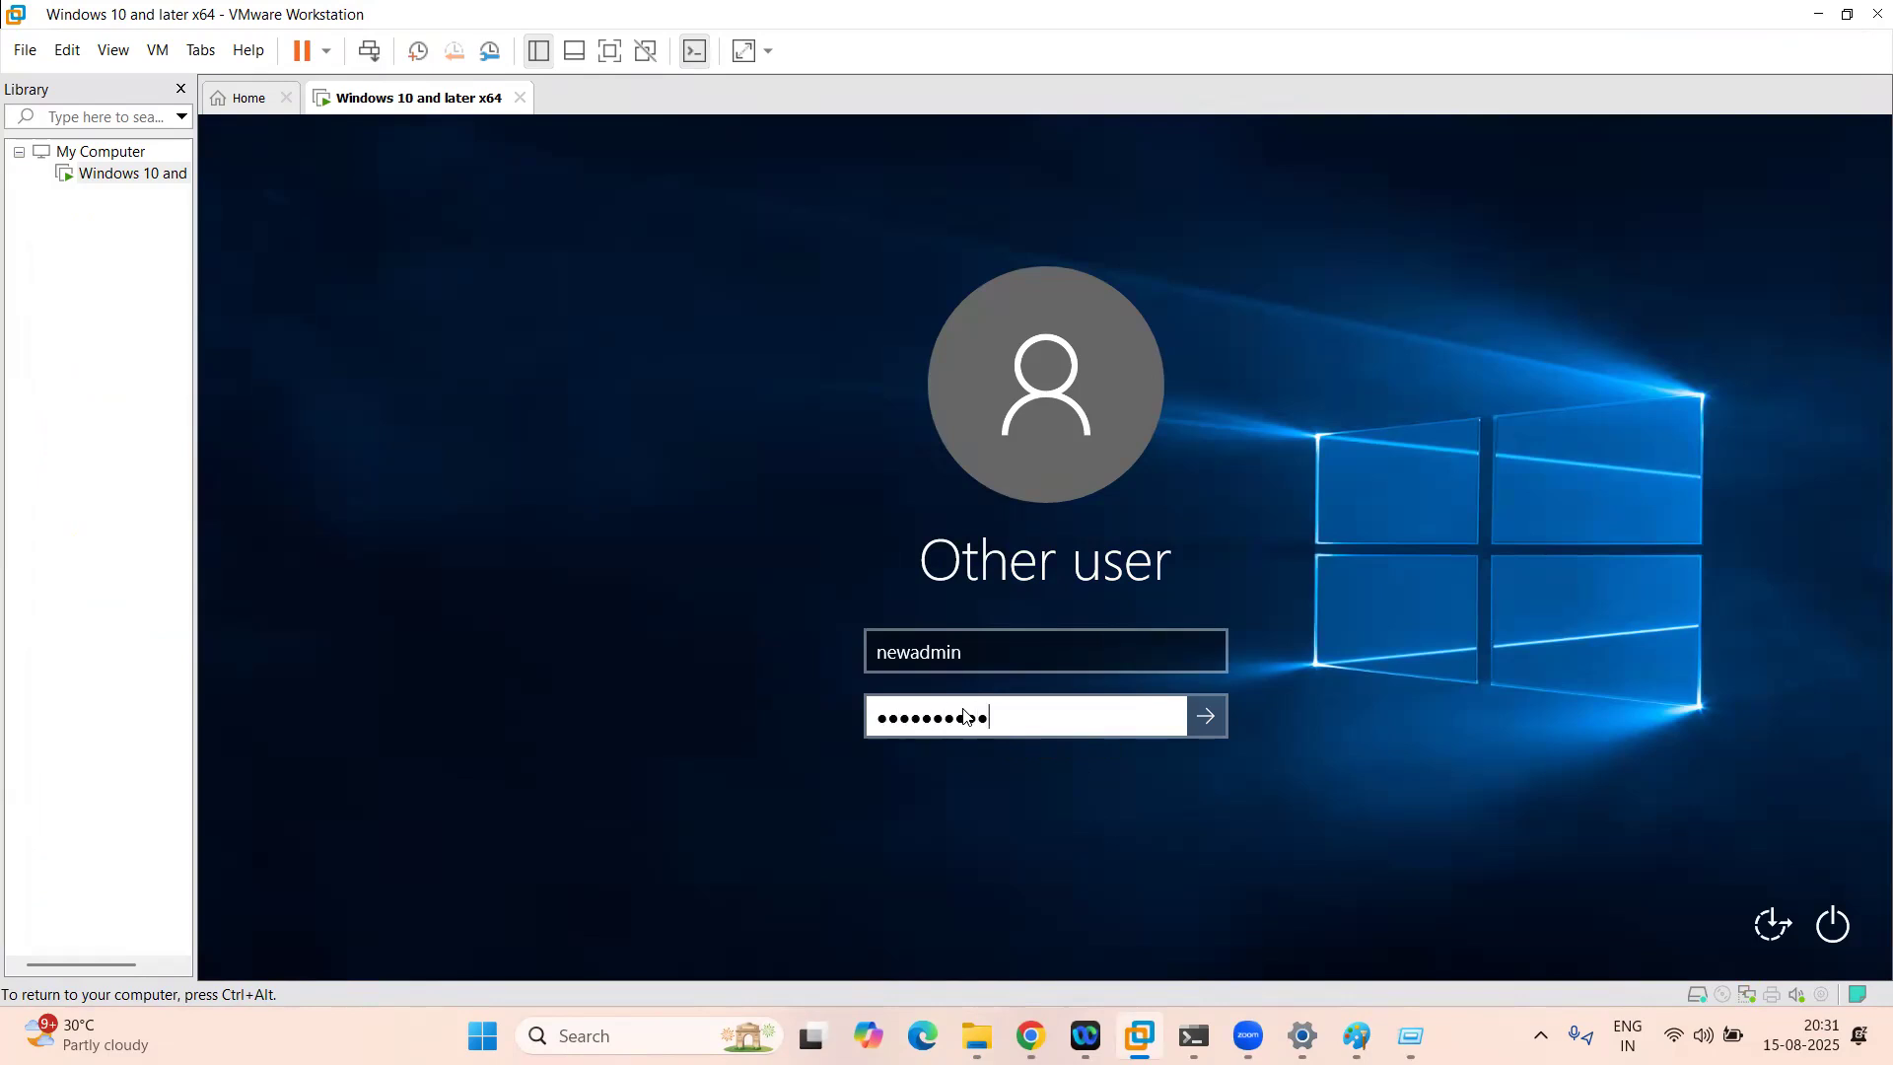
type("********")
key("Return")
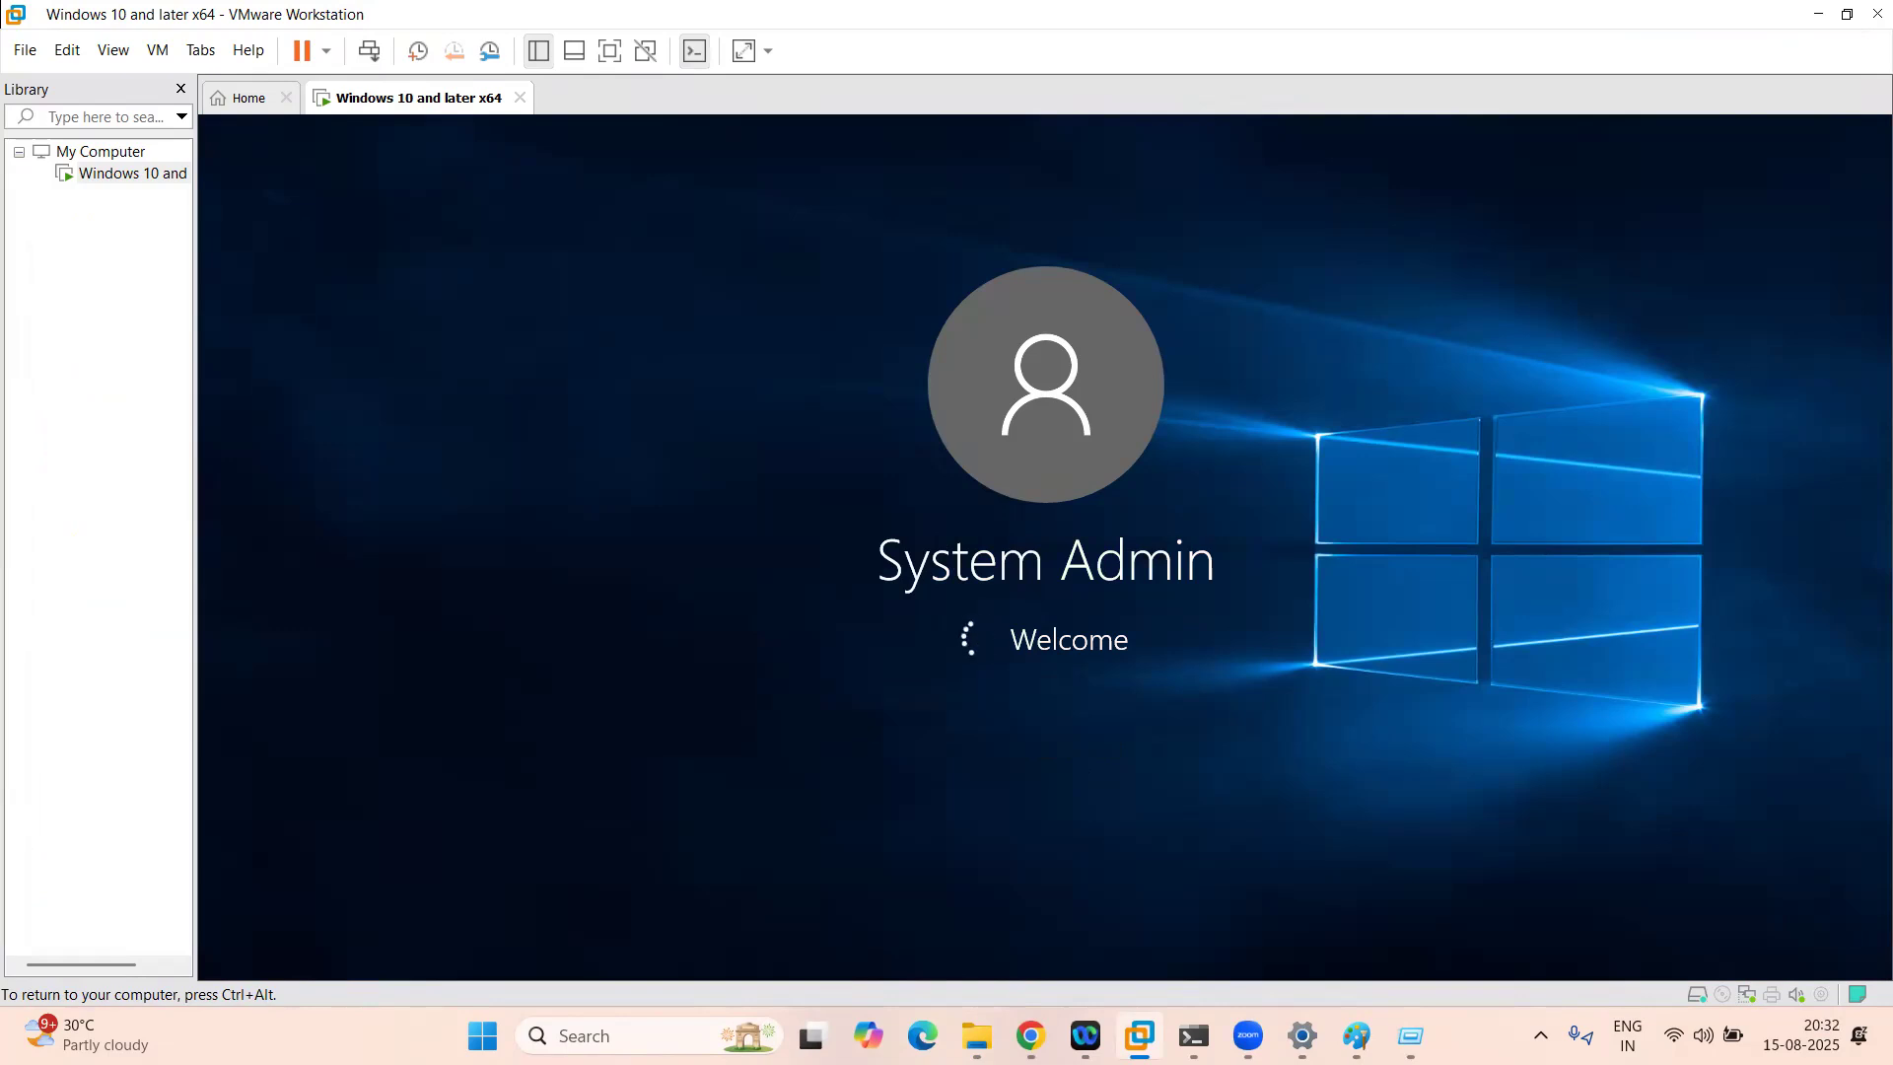
key("ctrl+alt")
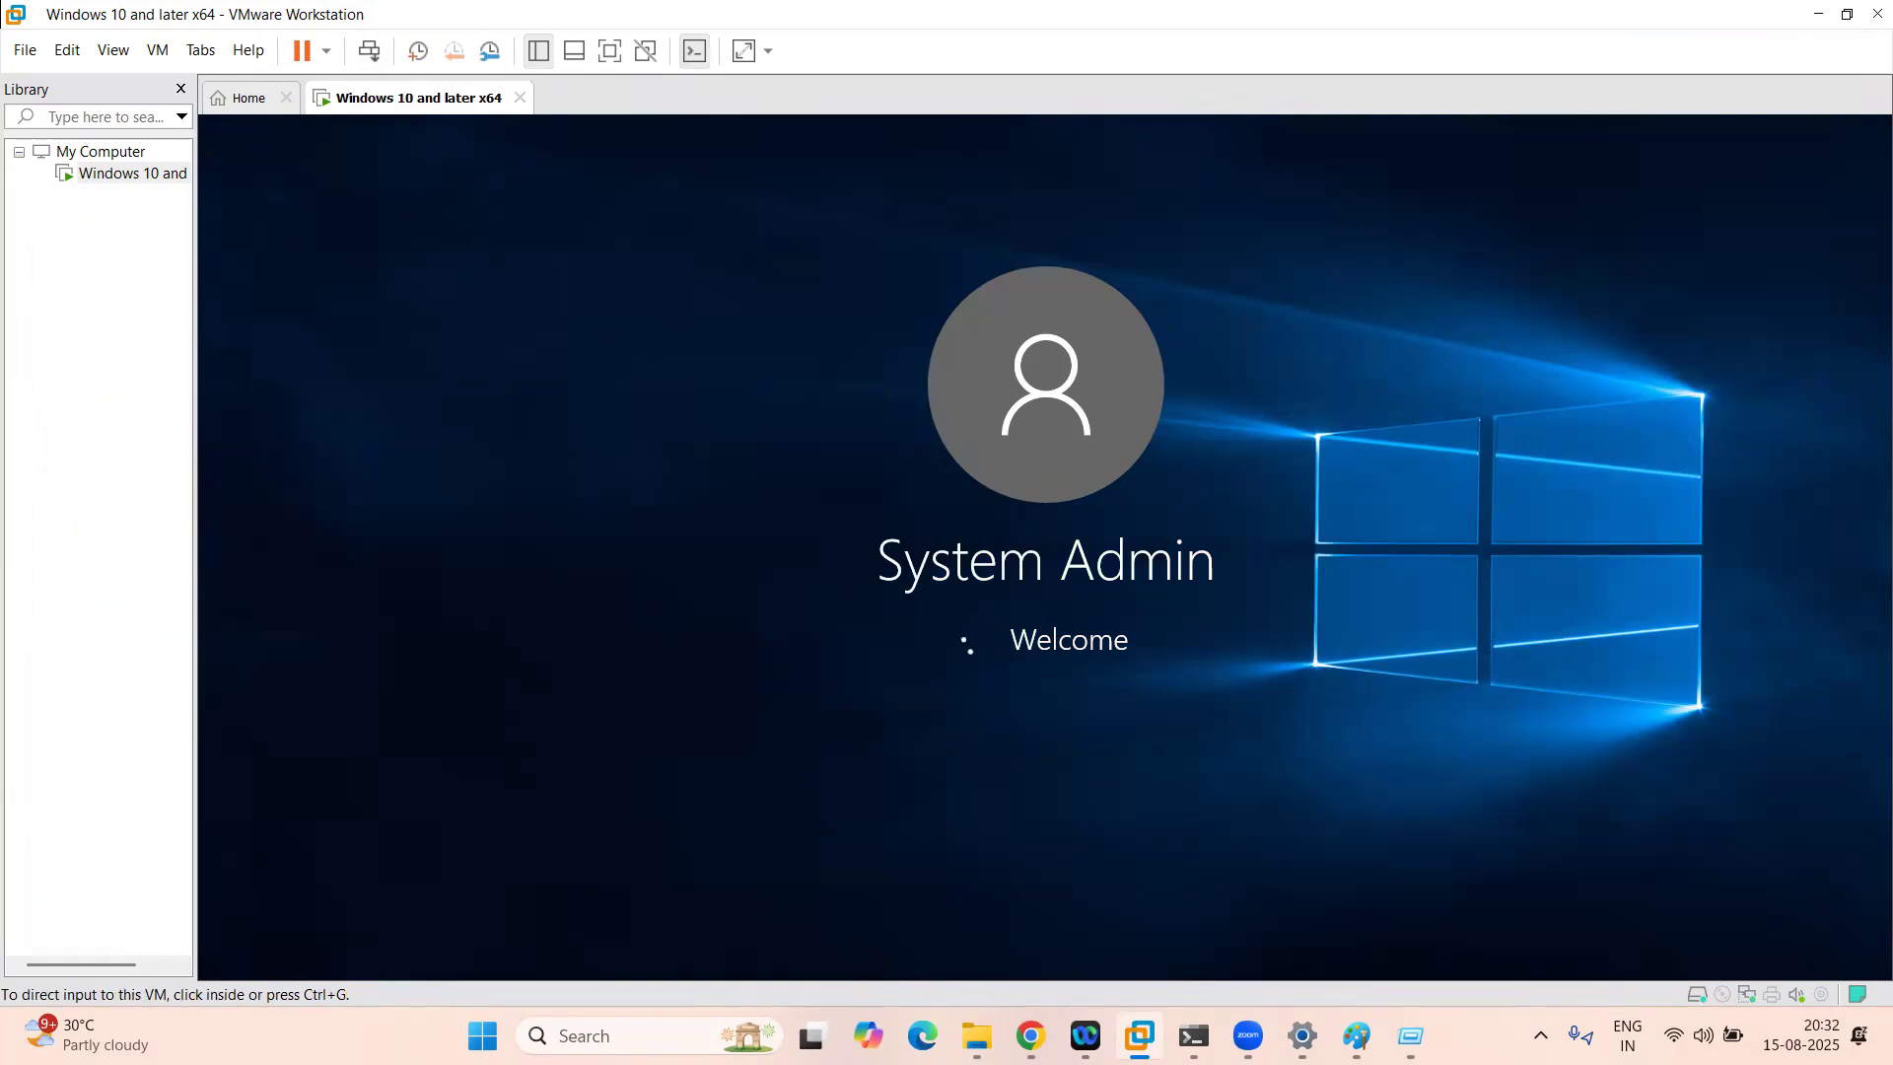
left_click(1031, 1035)
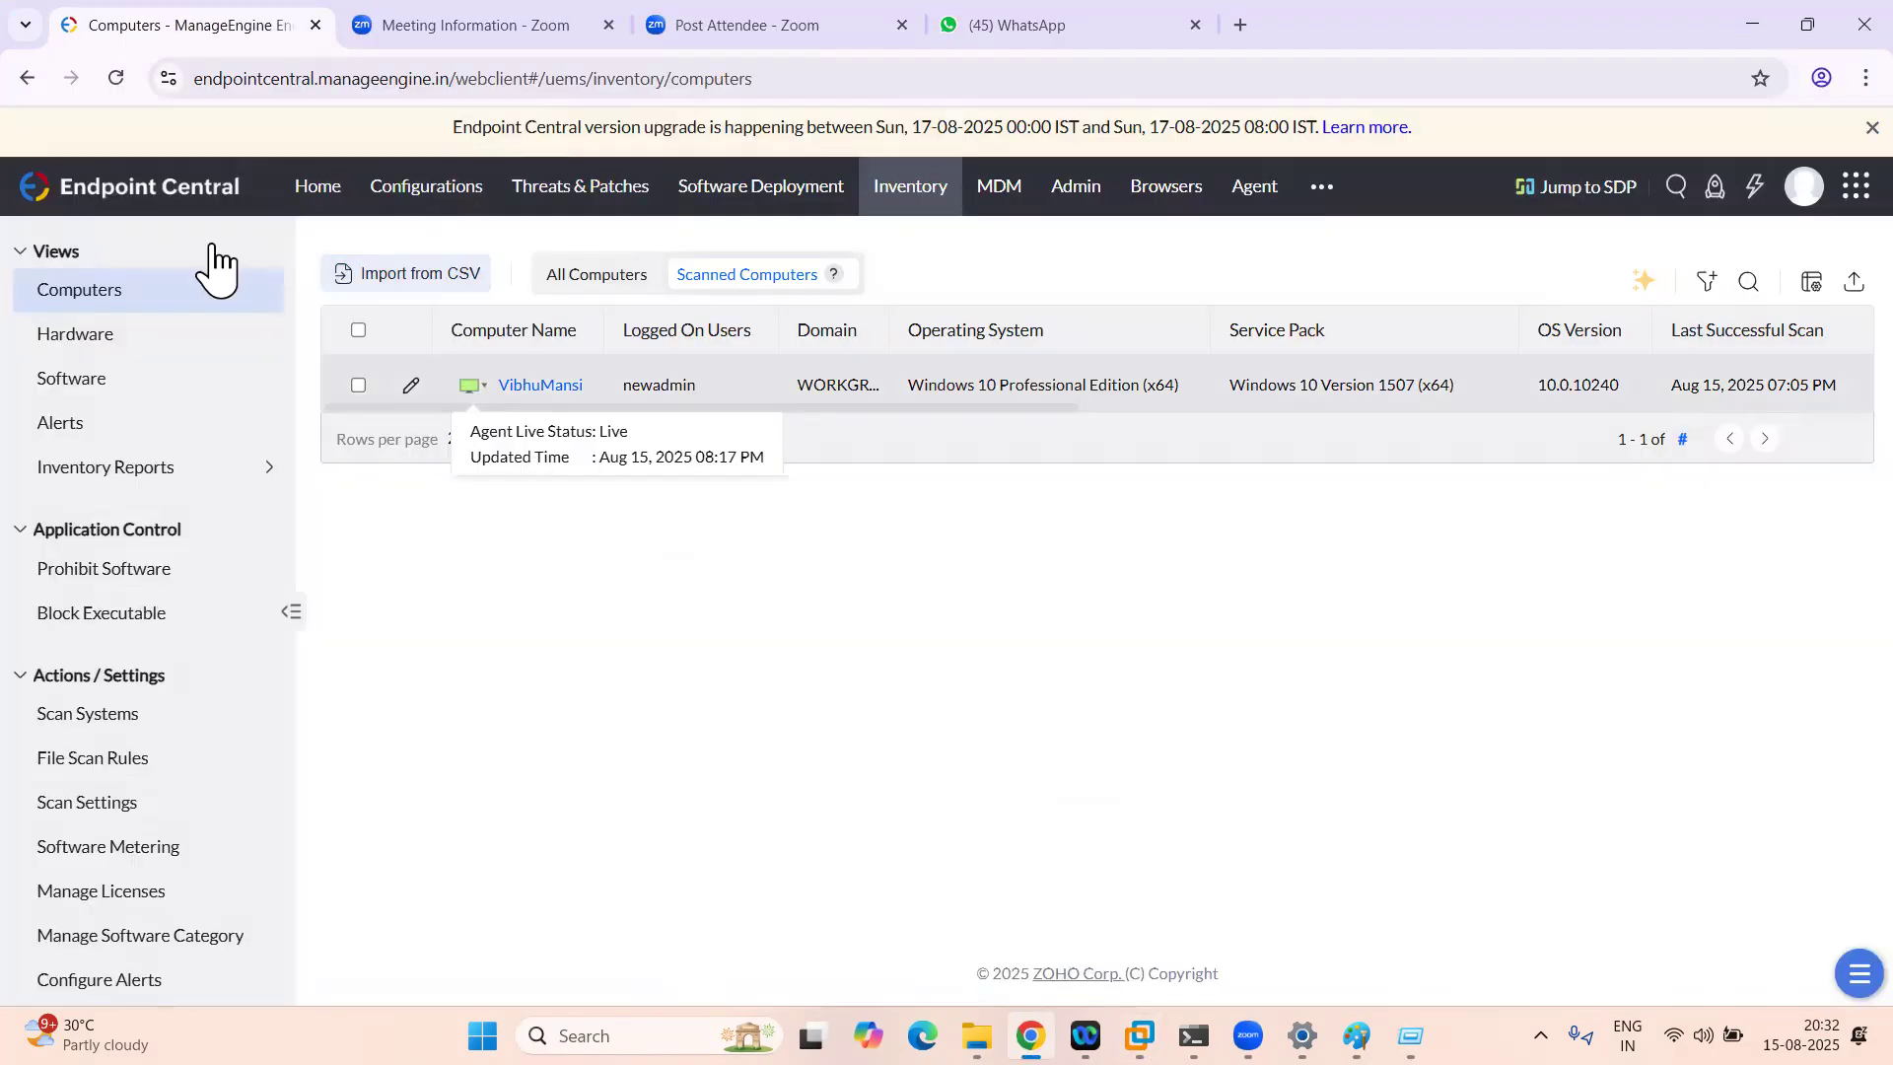
Step: Open and reload Configurations to confirm DriveMap is Ready To Execute, then switch to the VM
left_click(424, 195)
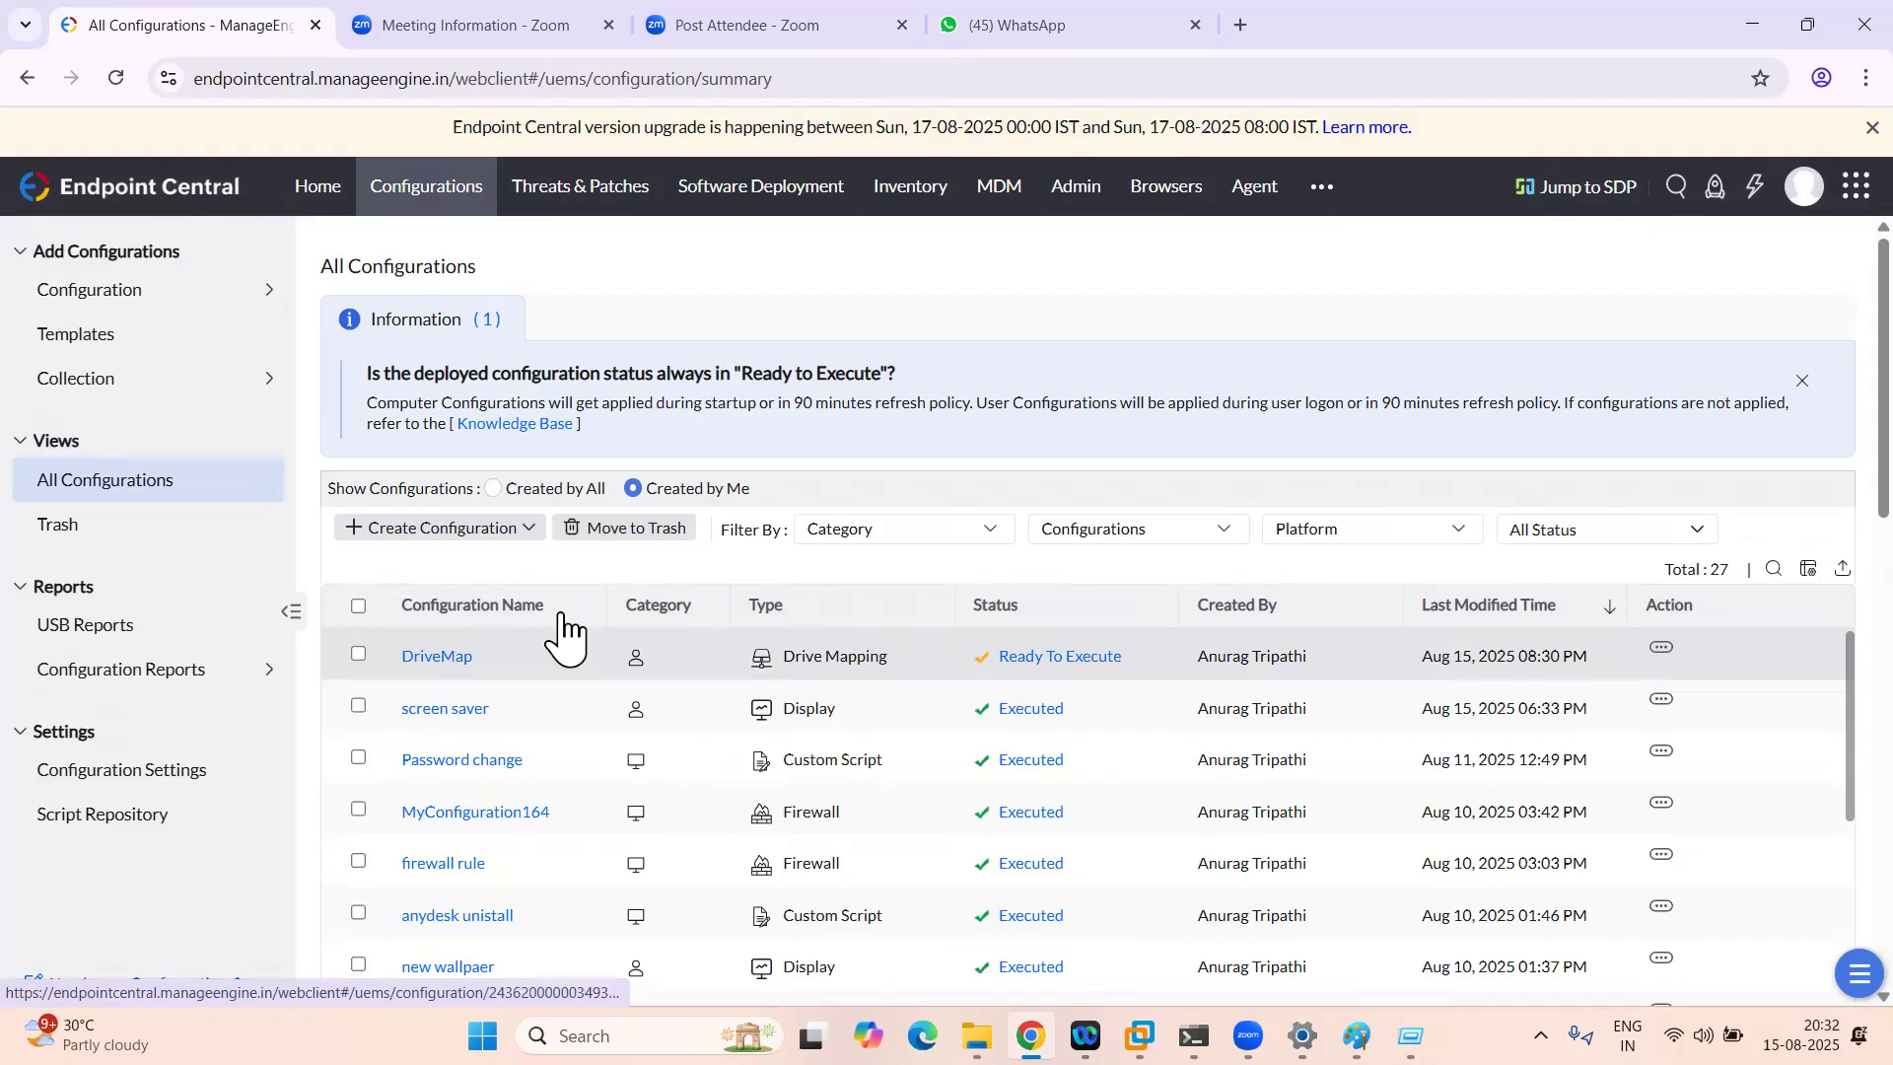
left_click(115, 78)
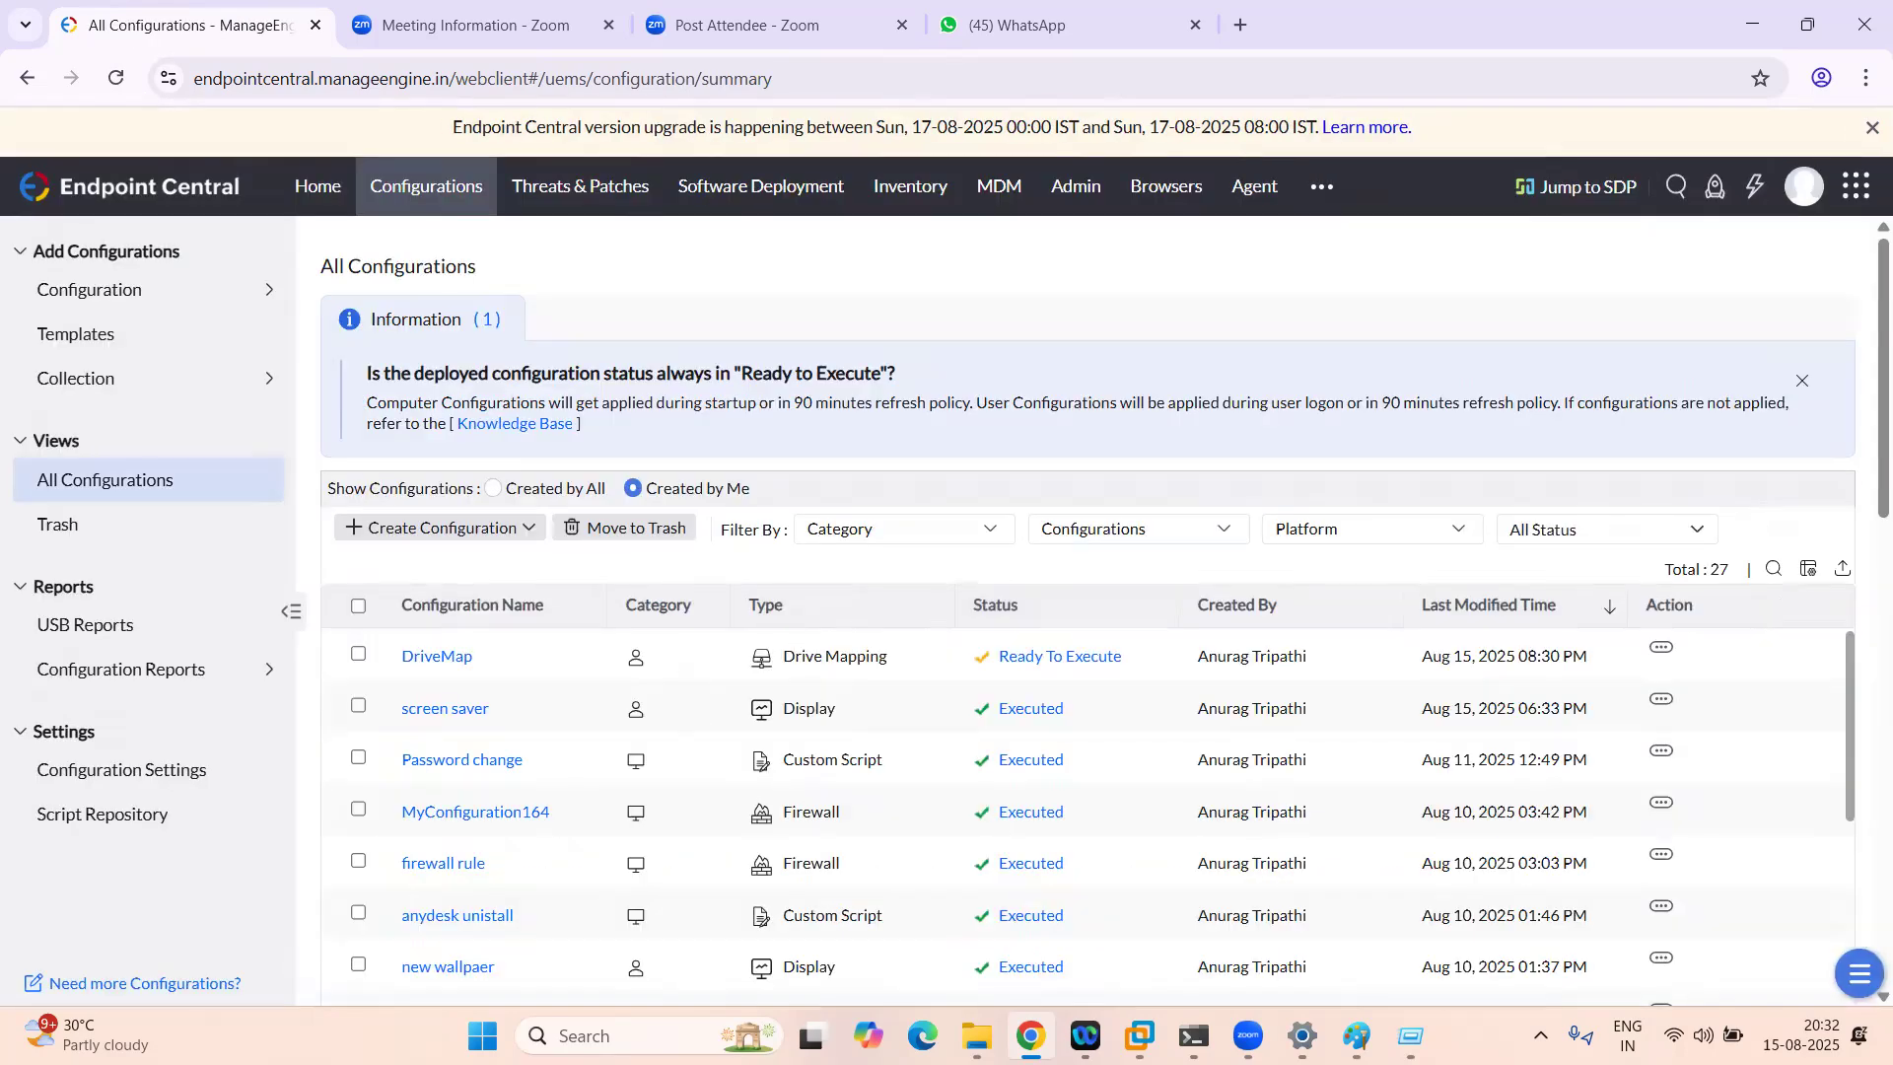
key("alt+Tab")
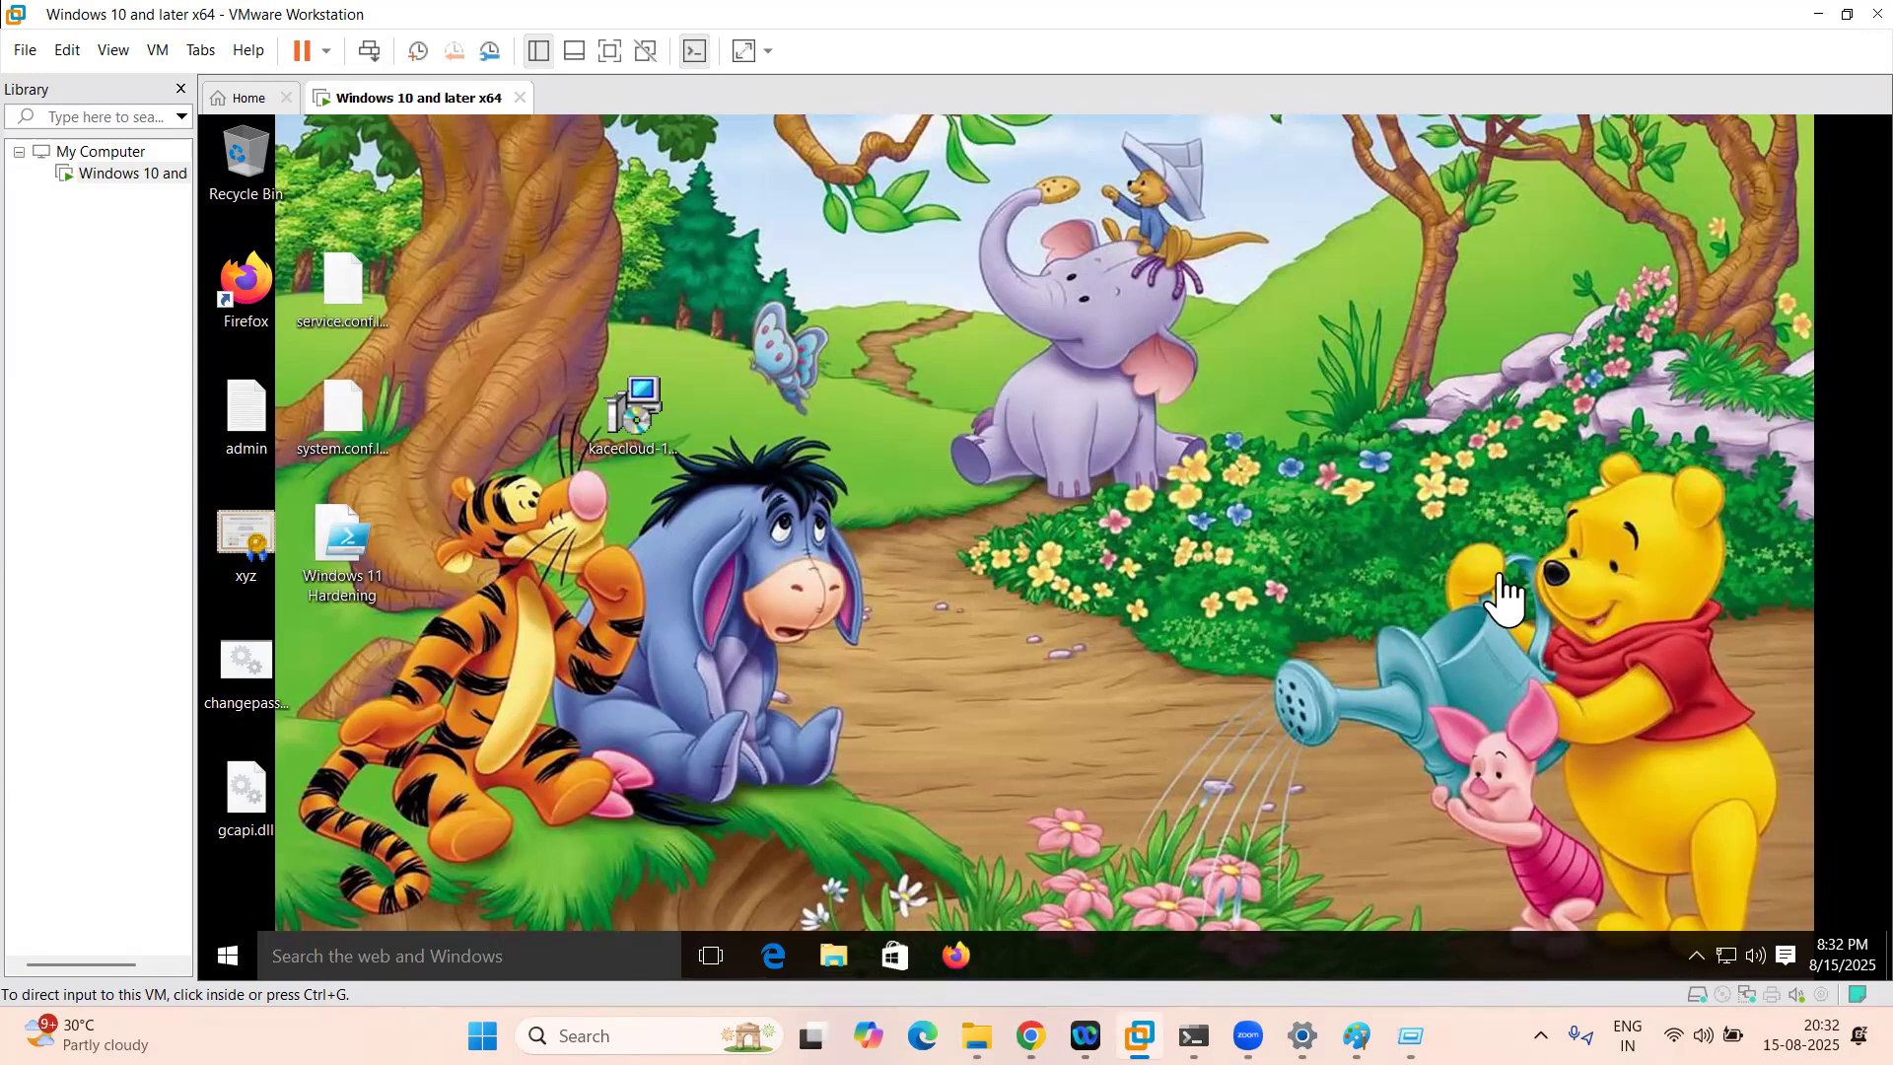
Step: Check the VM's hidden tray icons and reload the Endpoint Central console while the configuration processes
left_click(1695, 951)
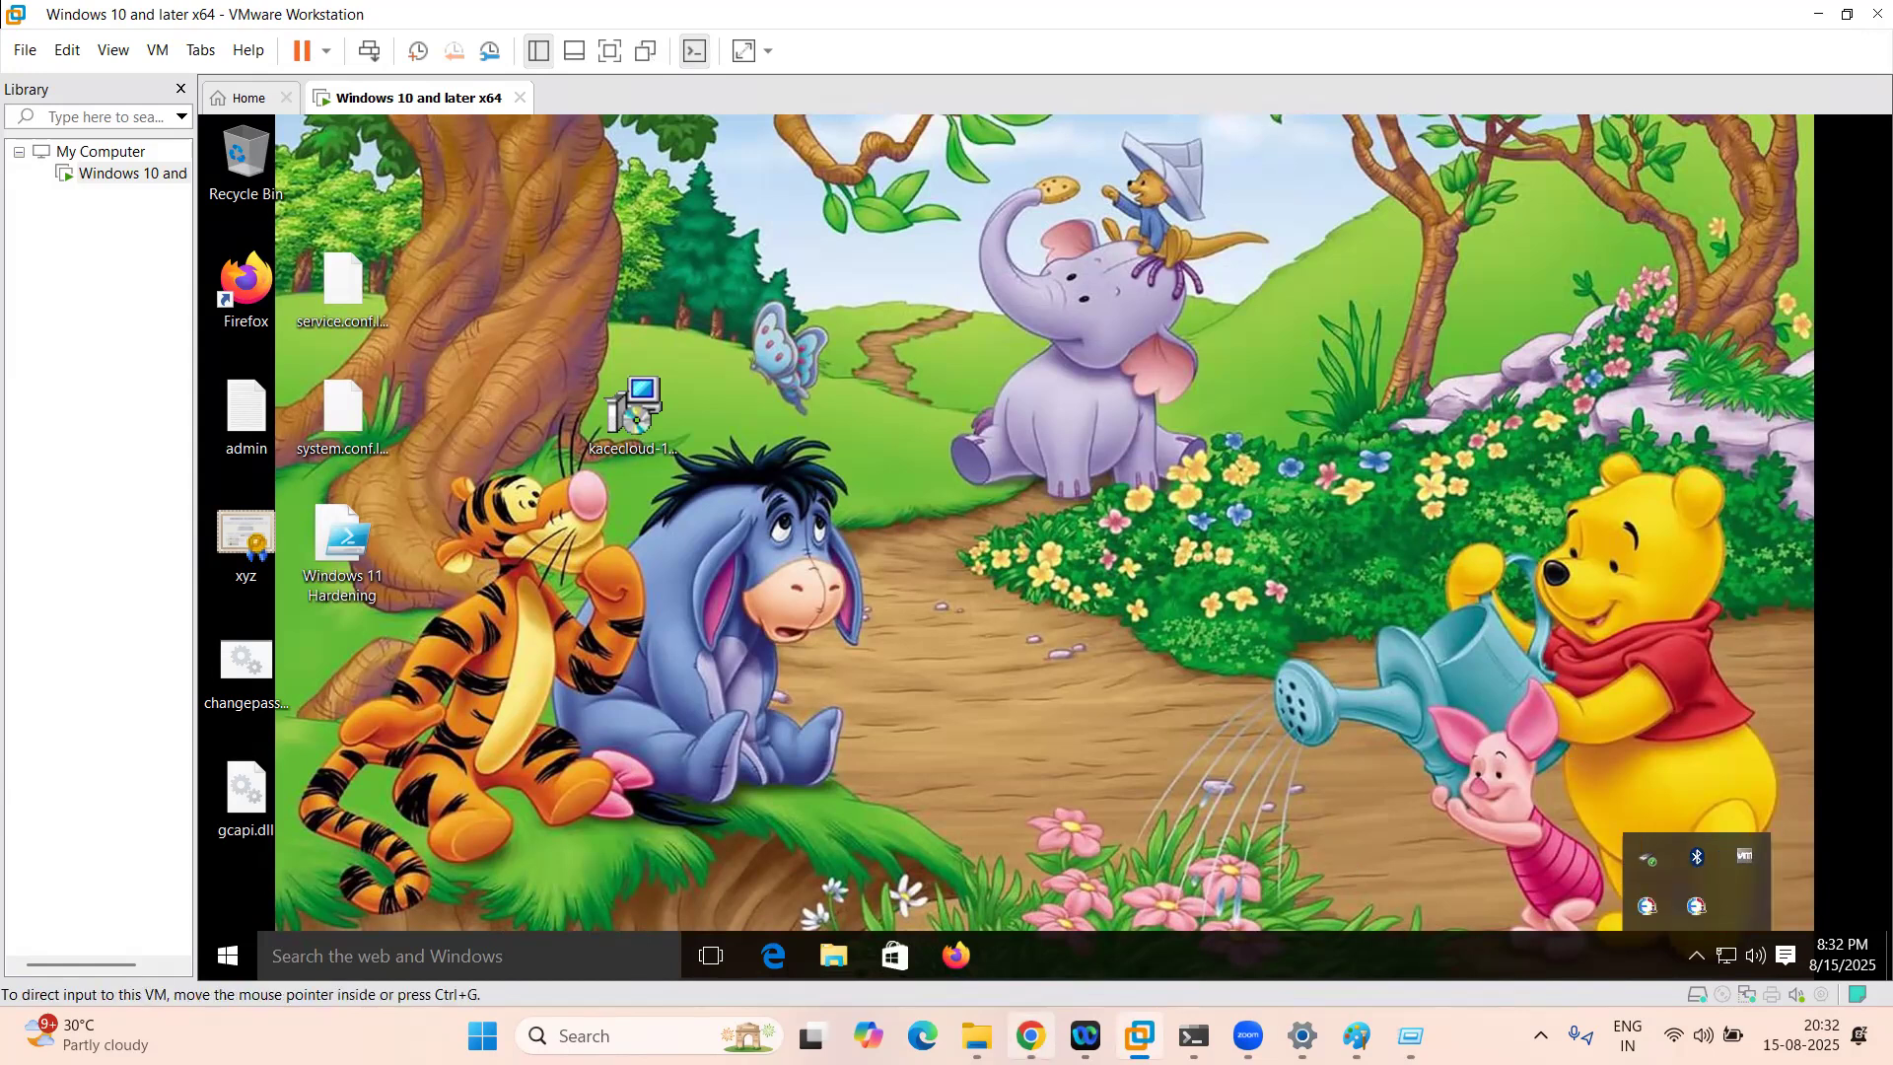
left_click(1698, 954)
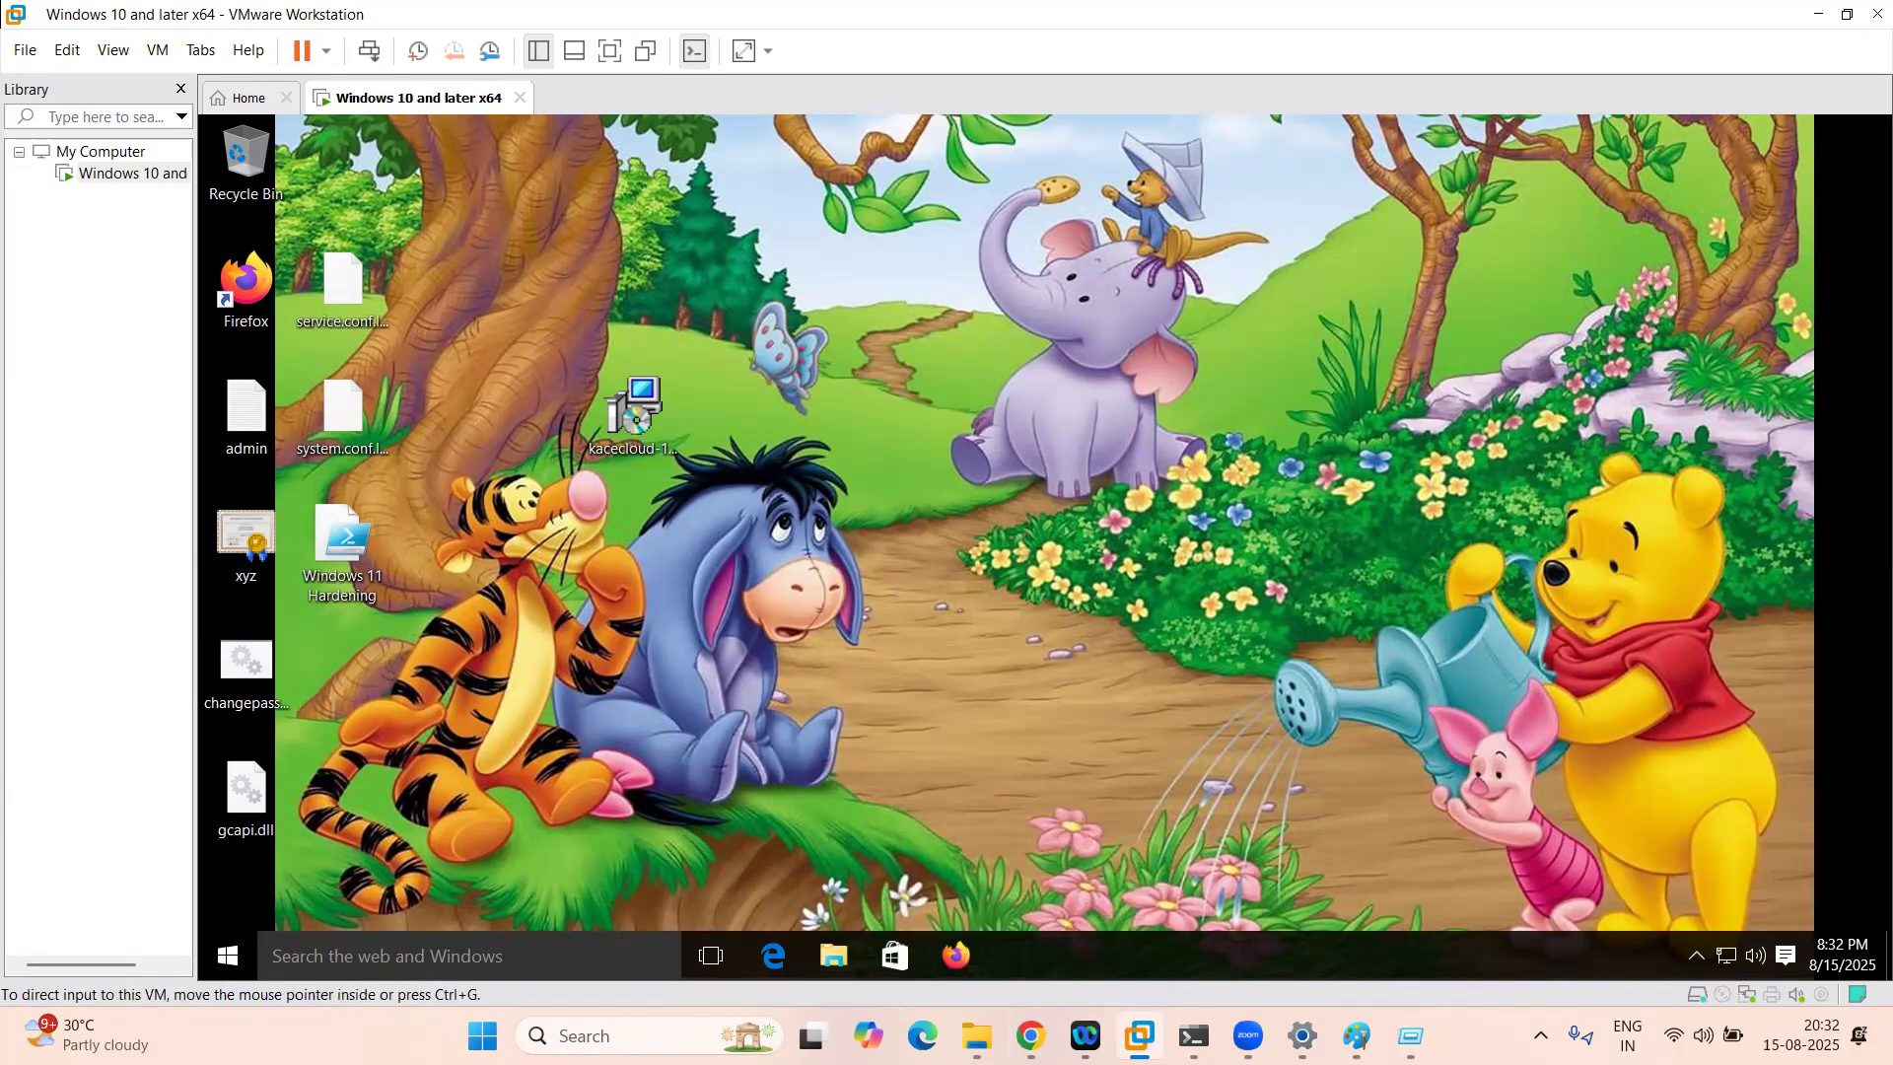
left_click(1031, 1035)
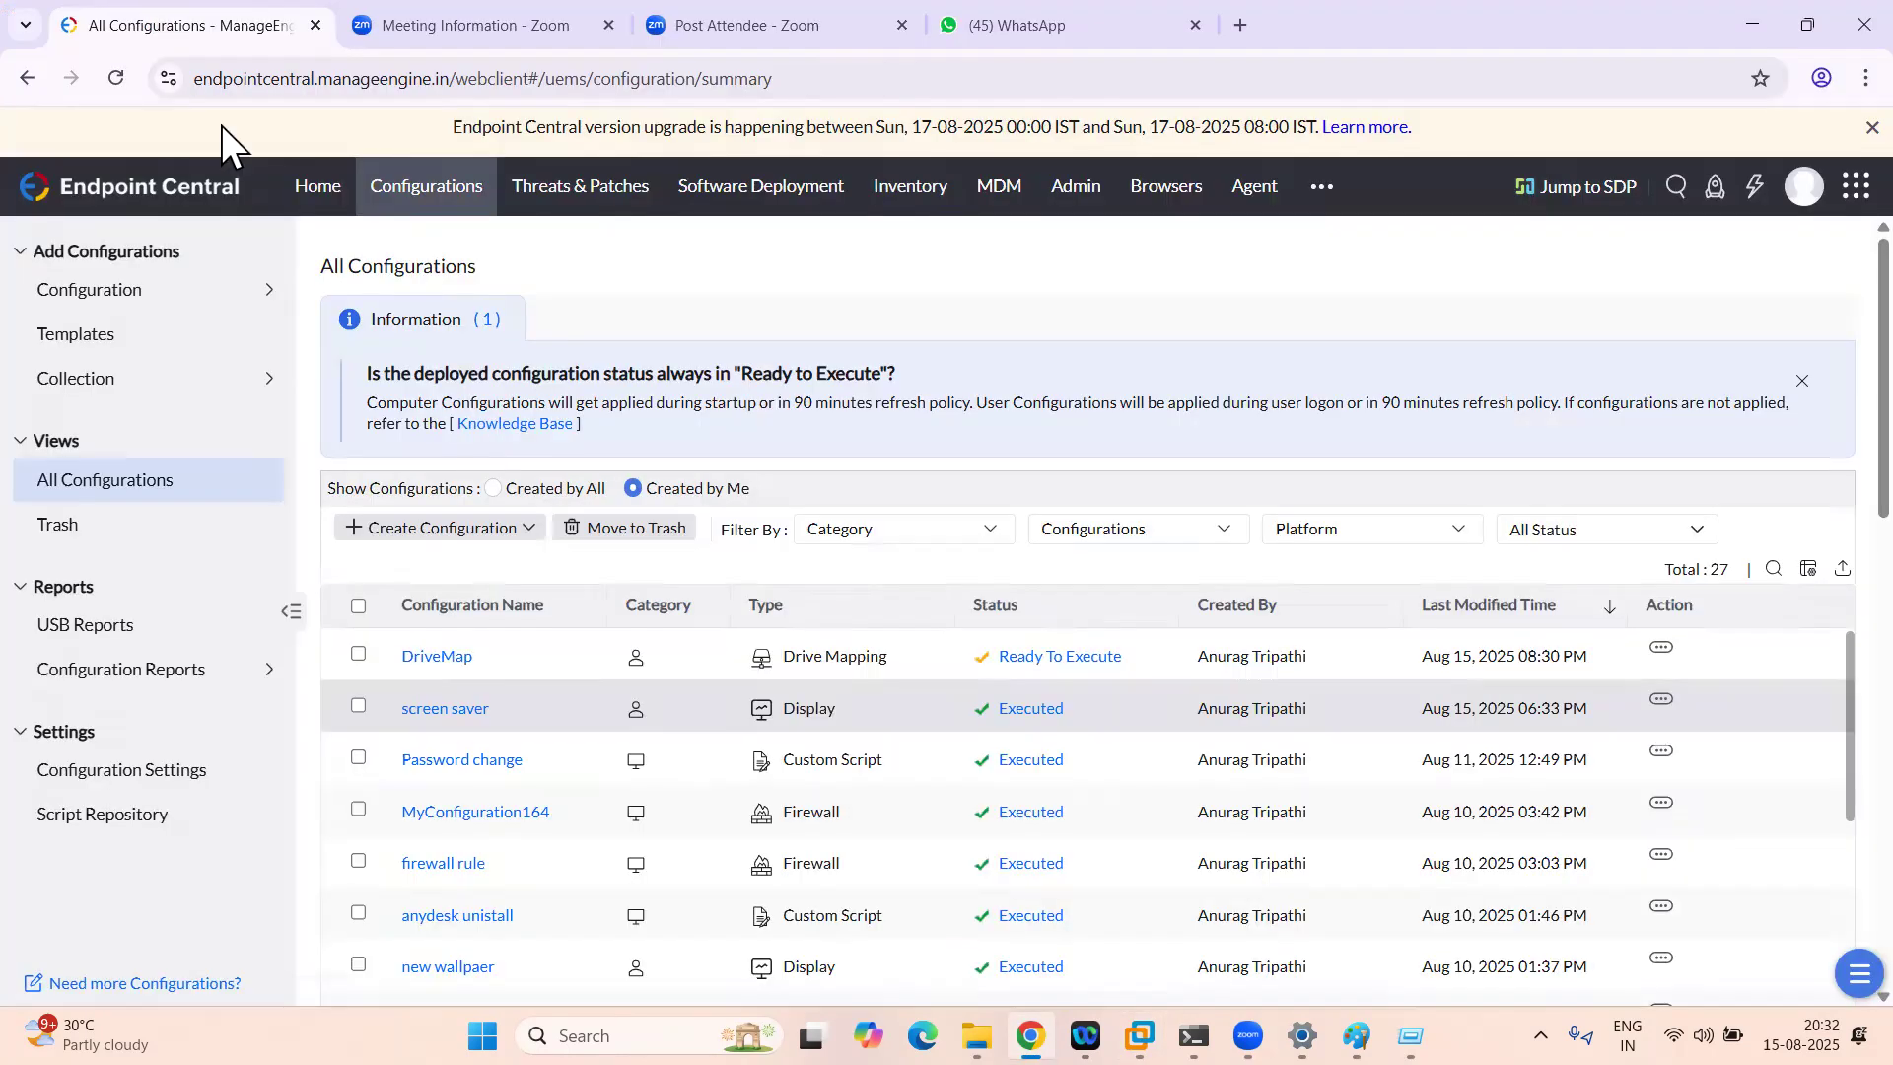
left_click(190, 177)
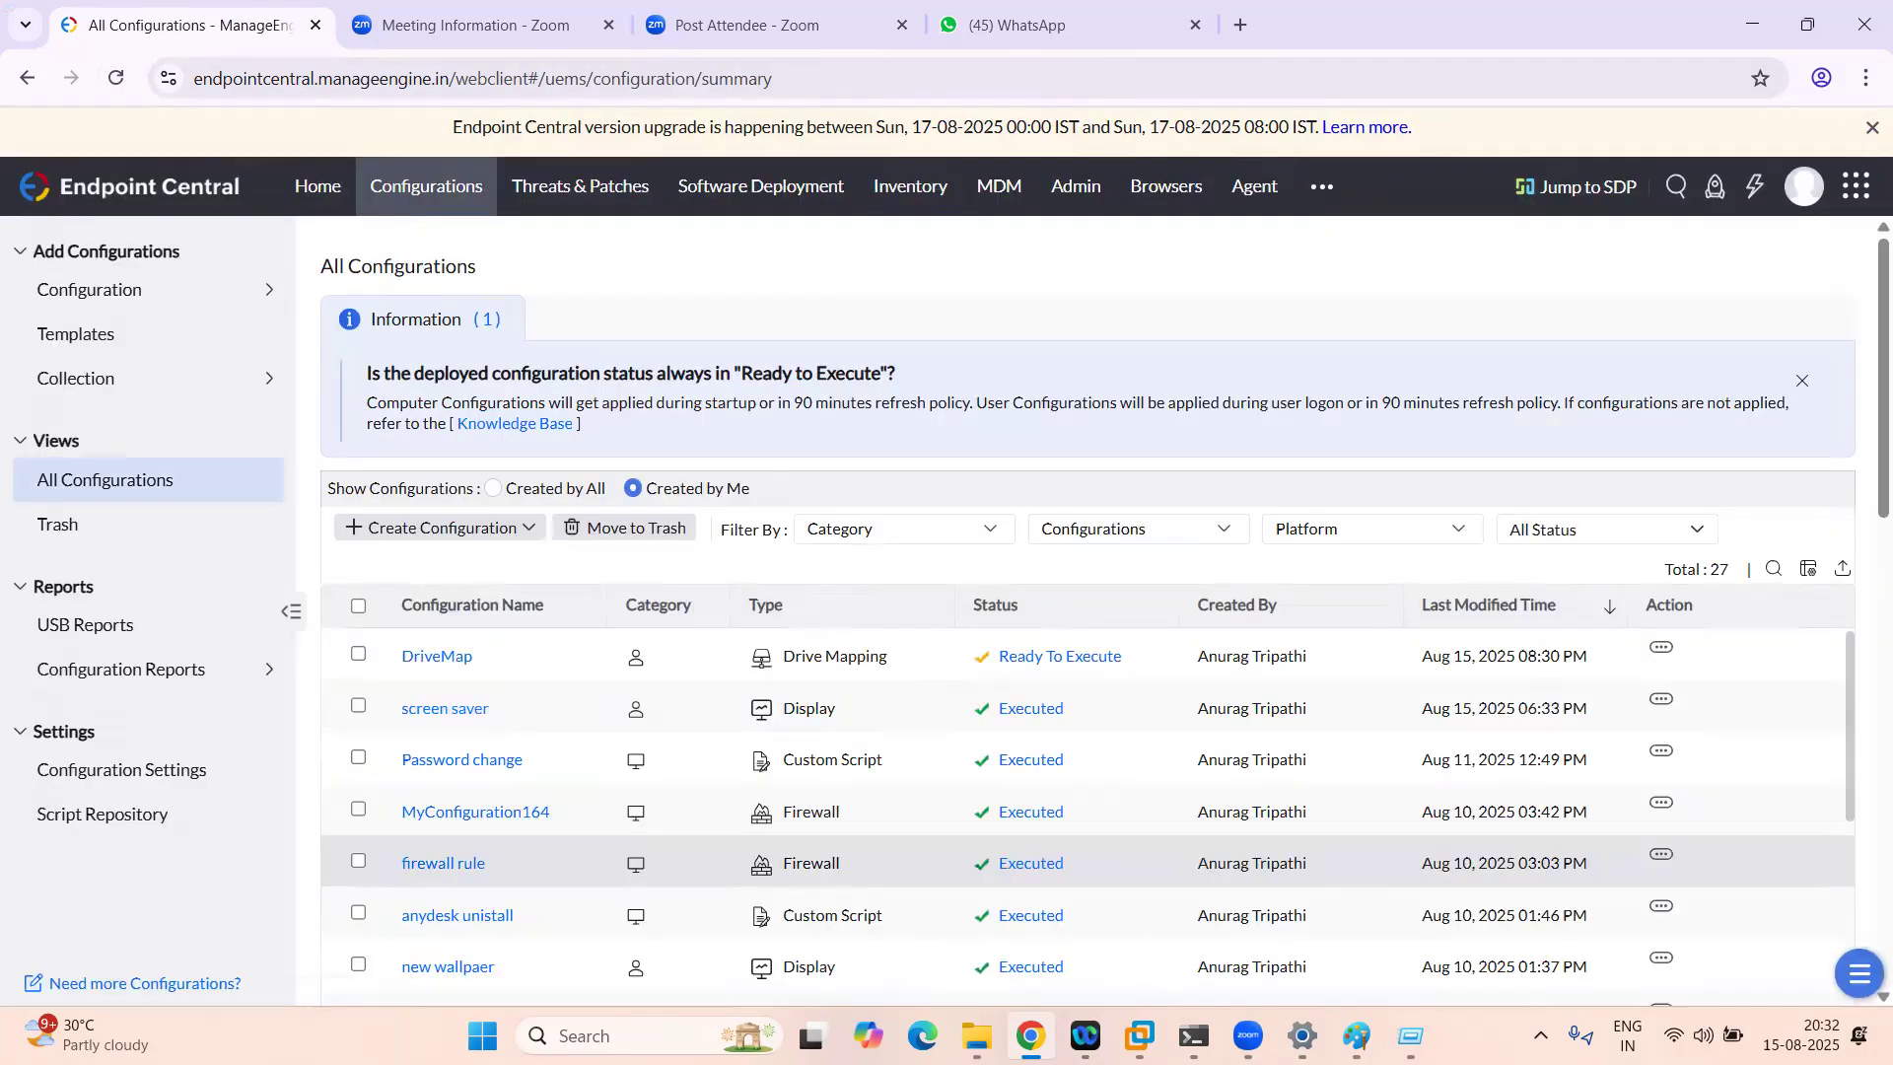
key("alt+Tab")
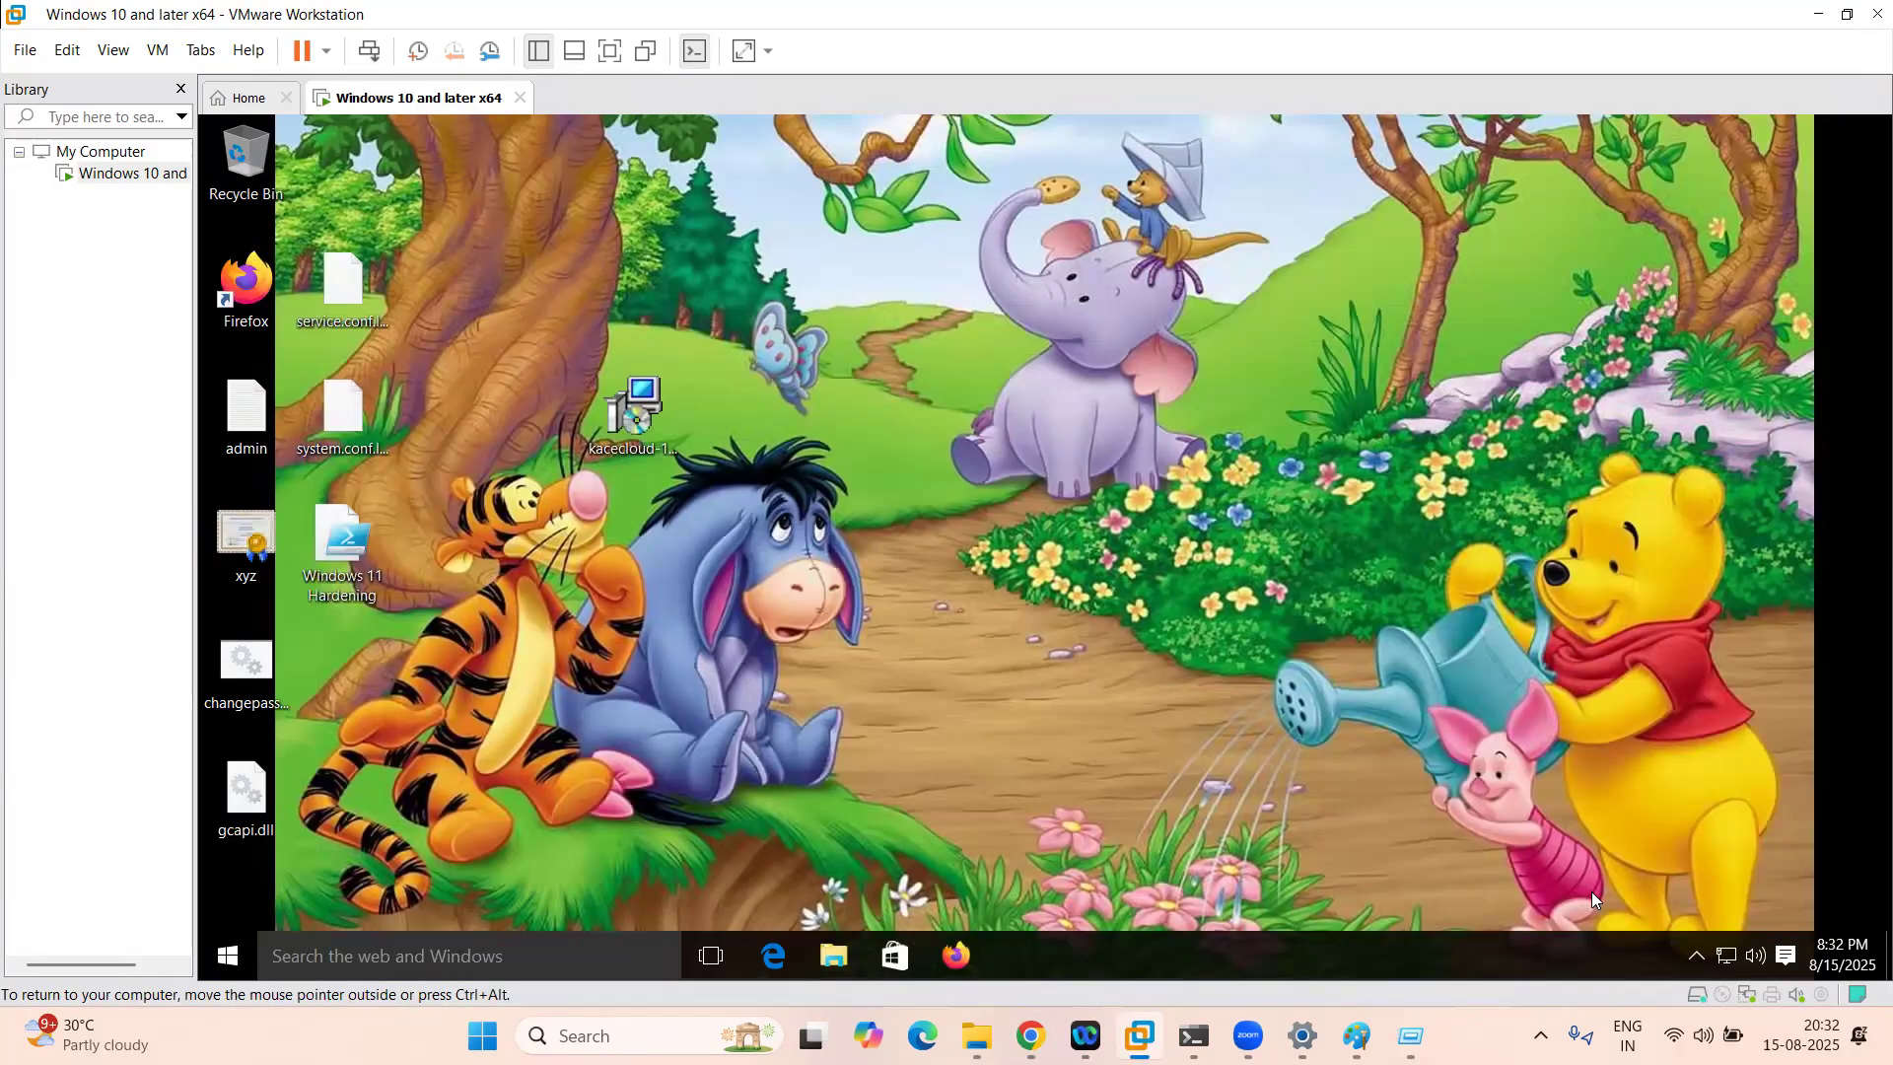
left_click(1697, 953)
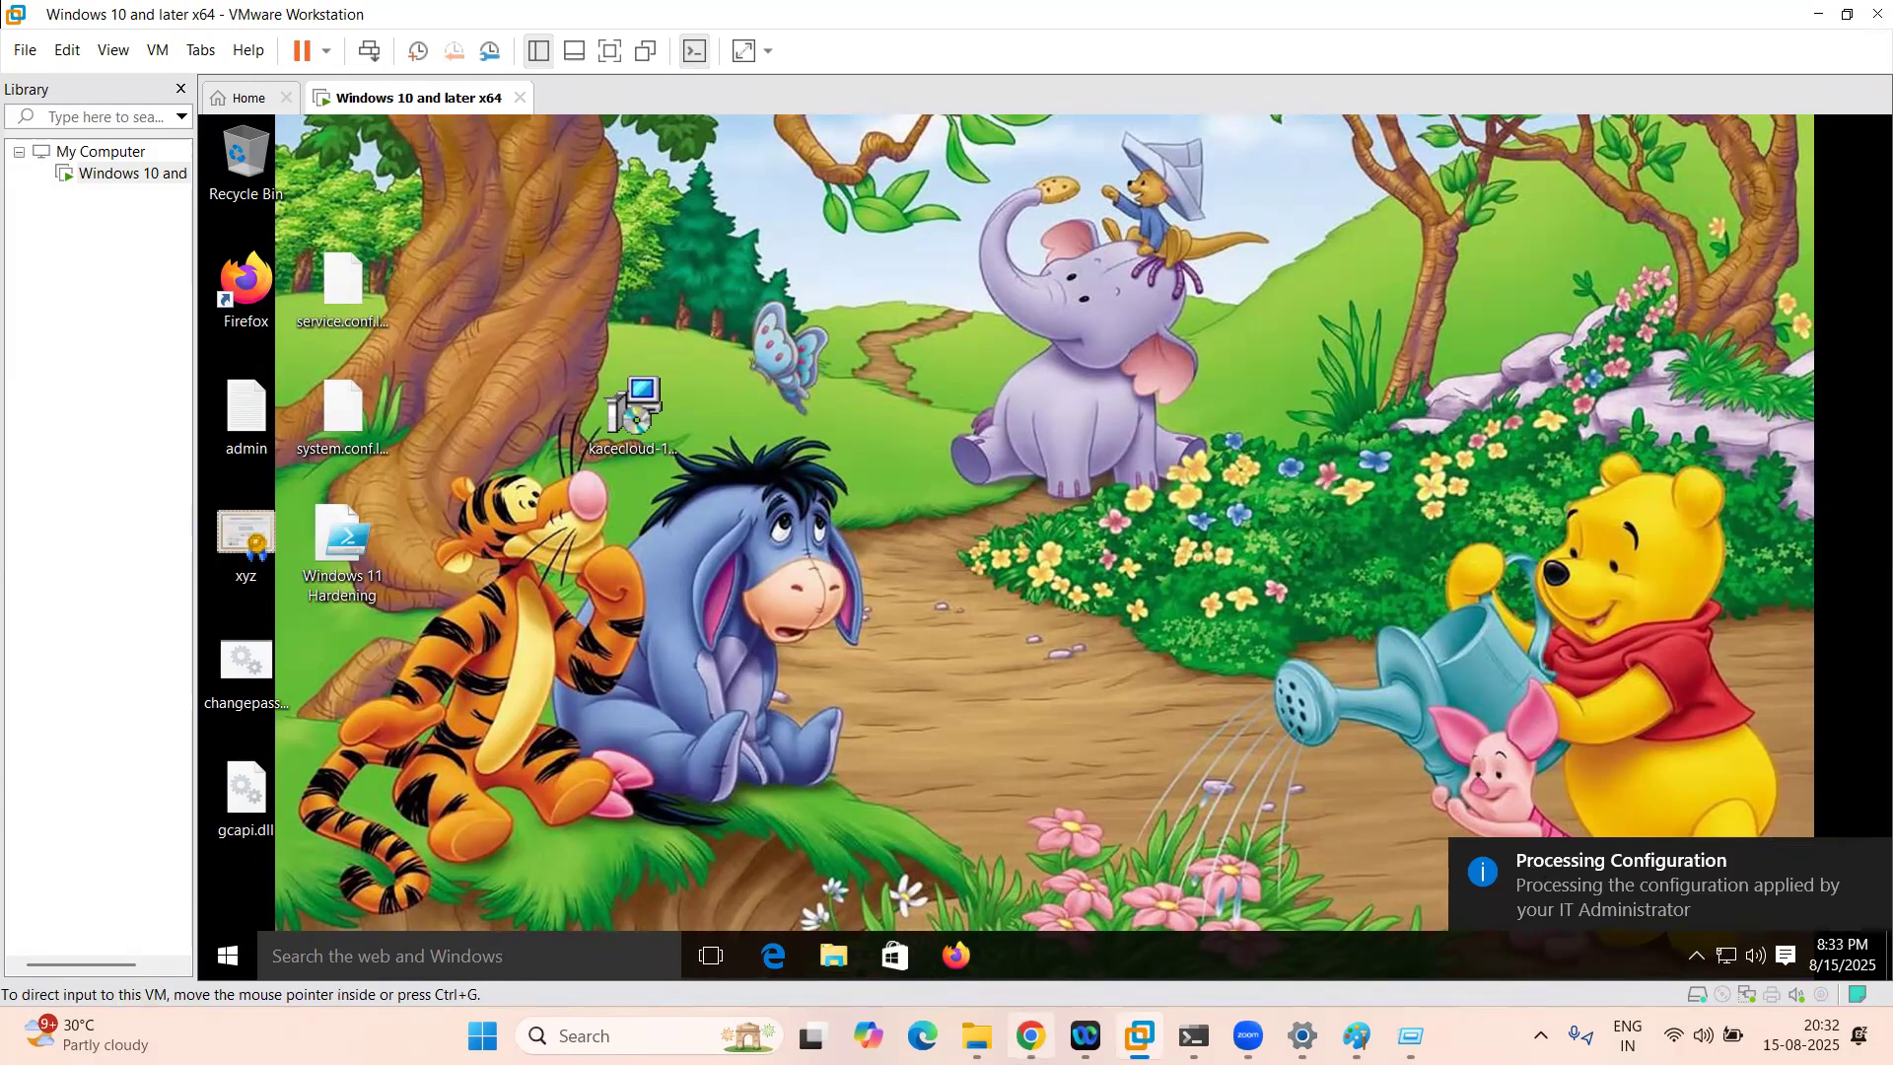
left_click(1030, 1036)
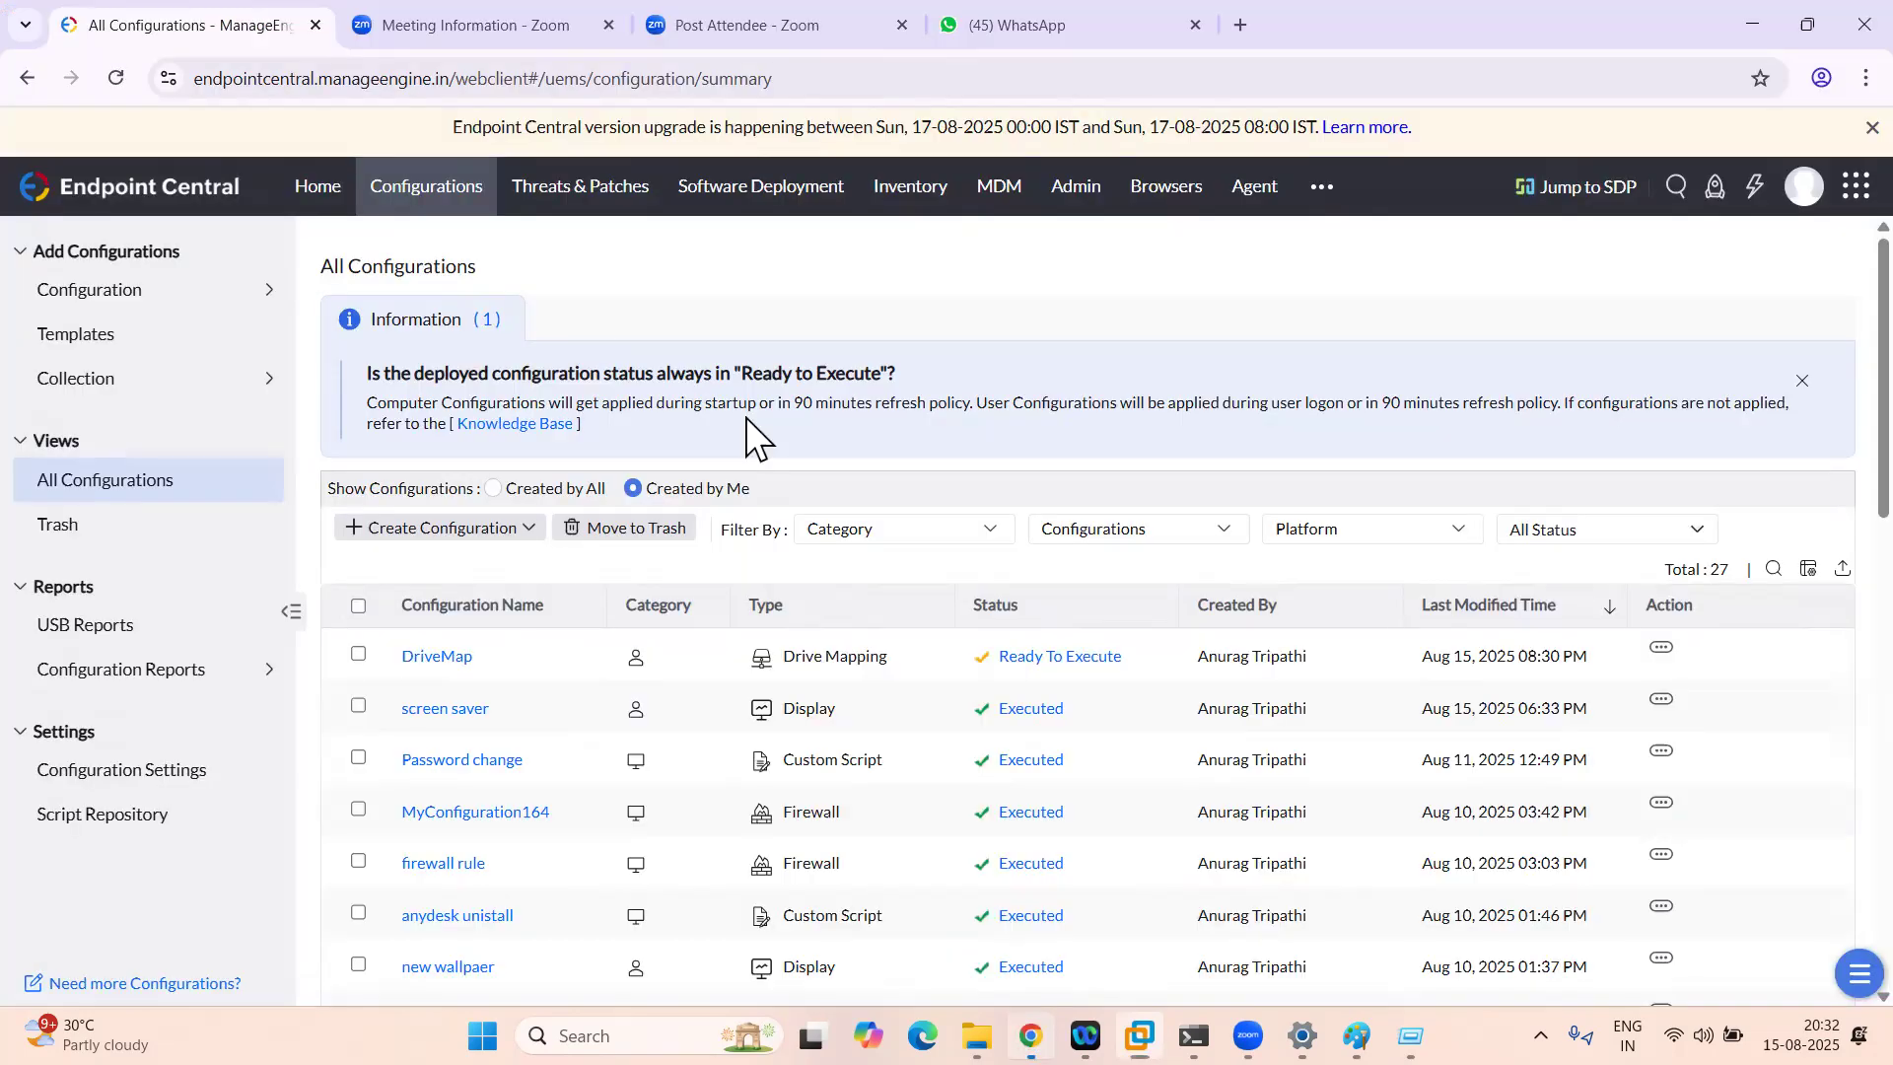
Step: Reload the All Configurations list three times to update DriveMap's status
left_click(118, 80)
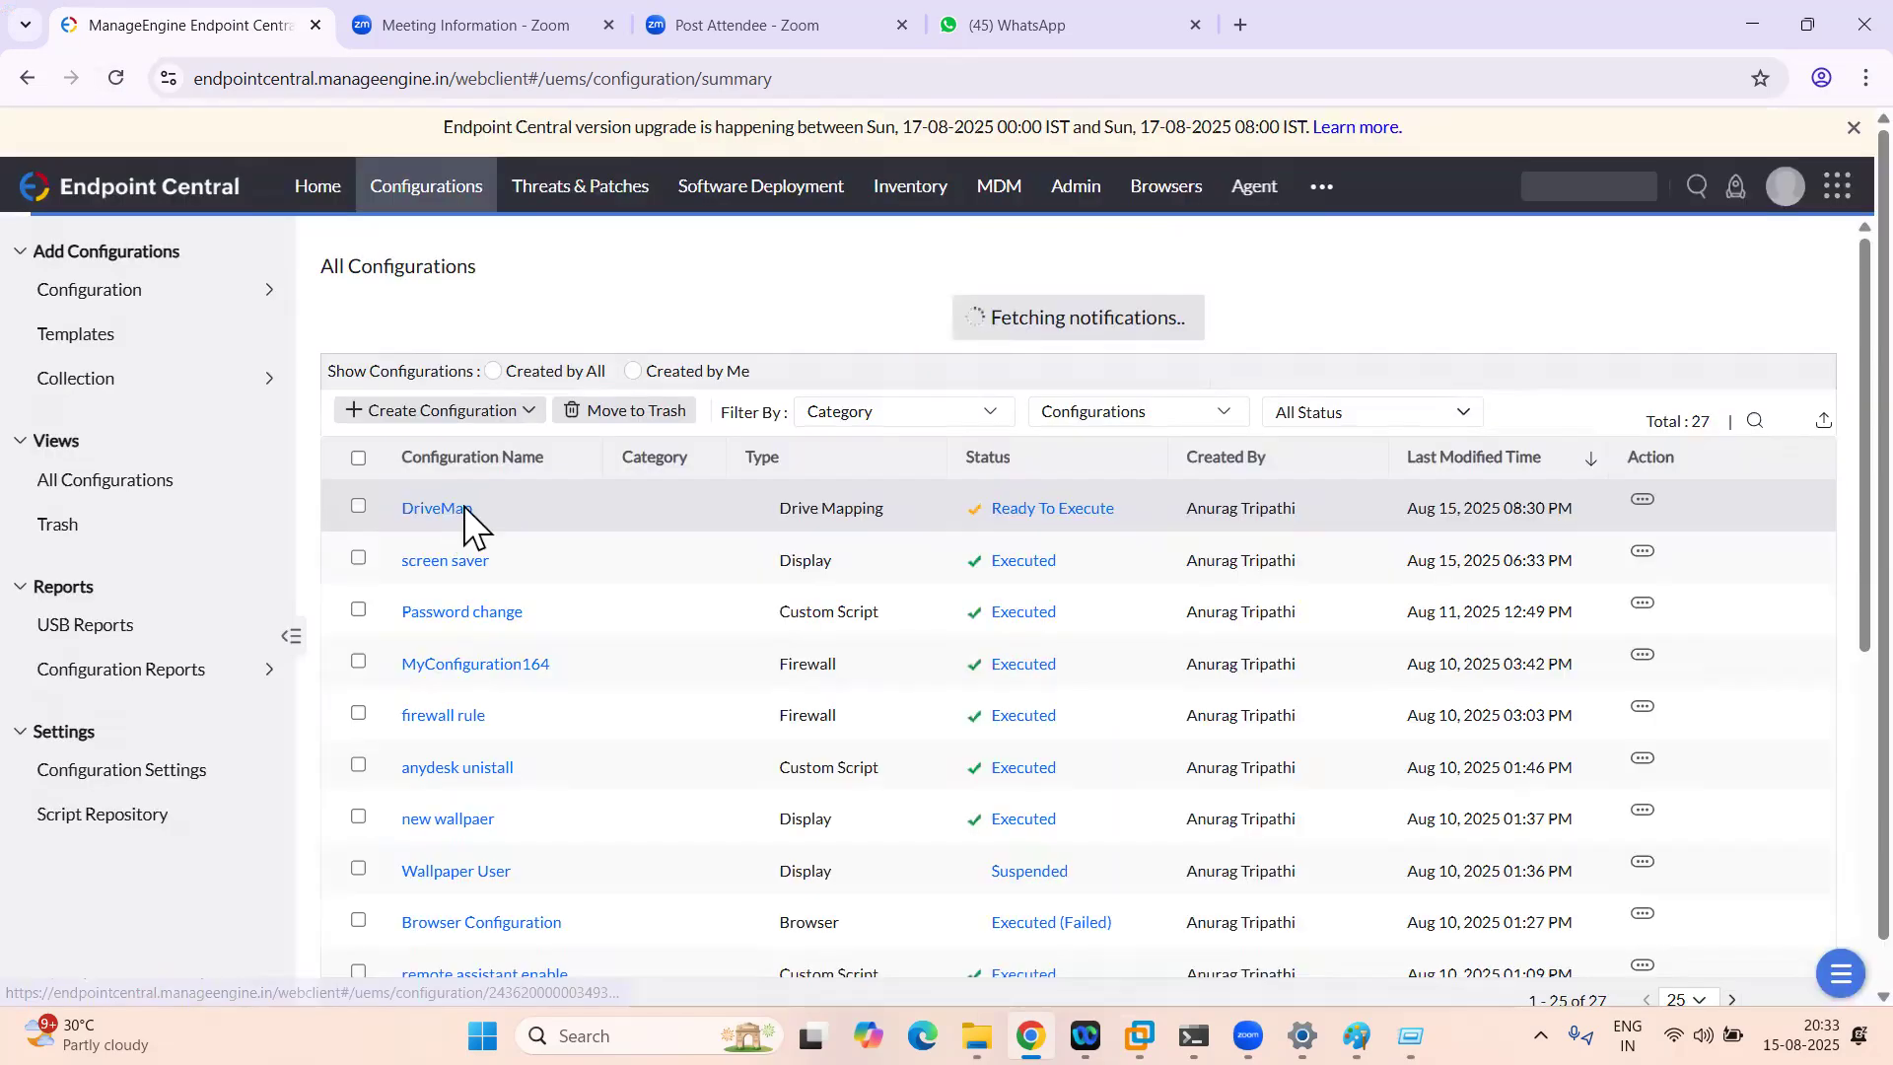
left_click(115, 79)
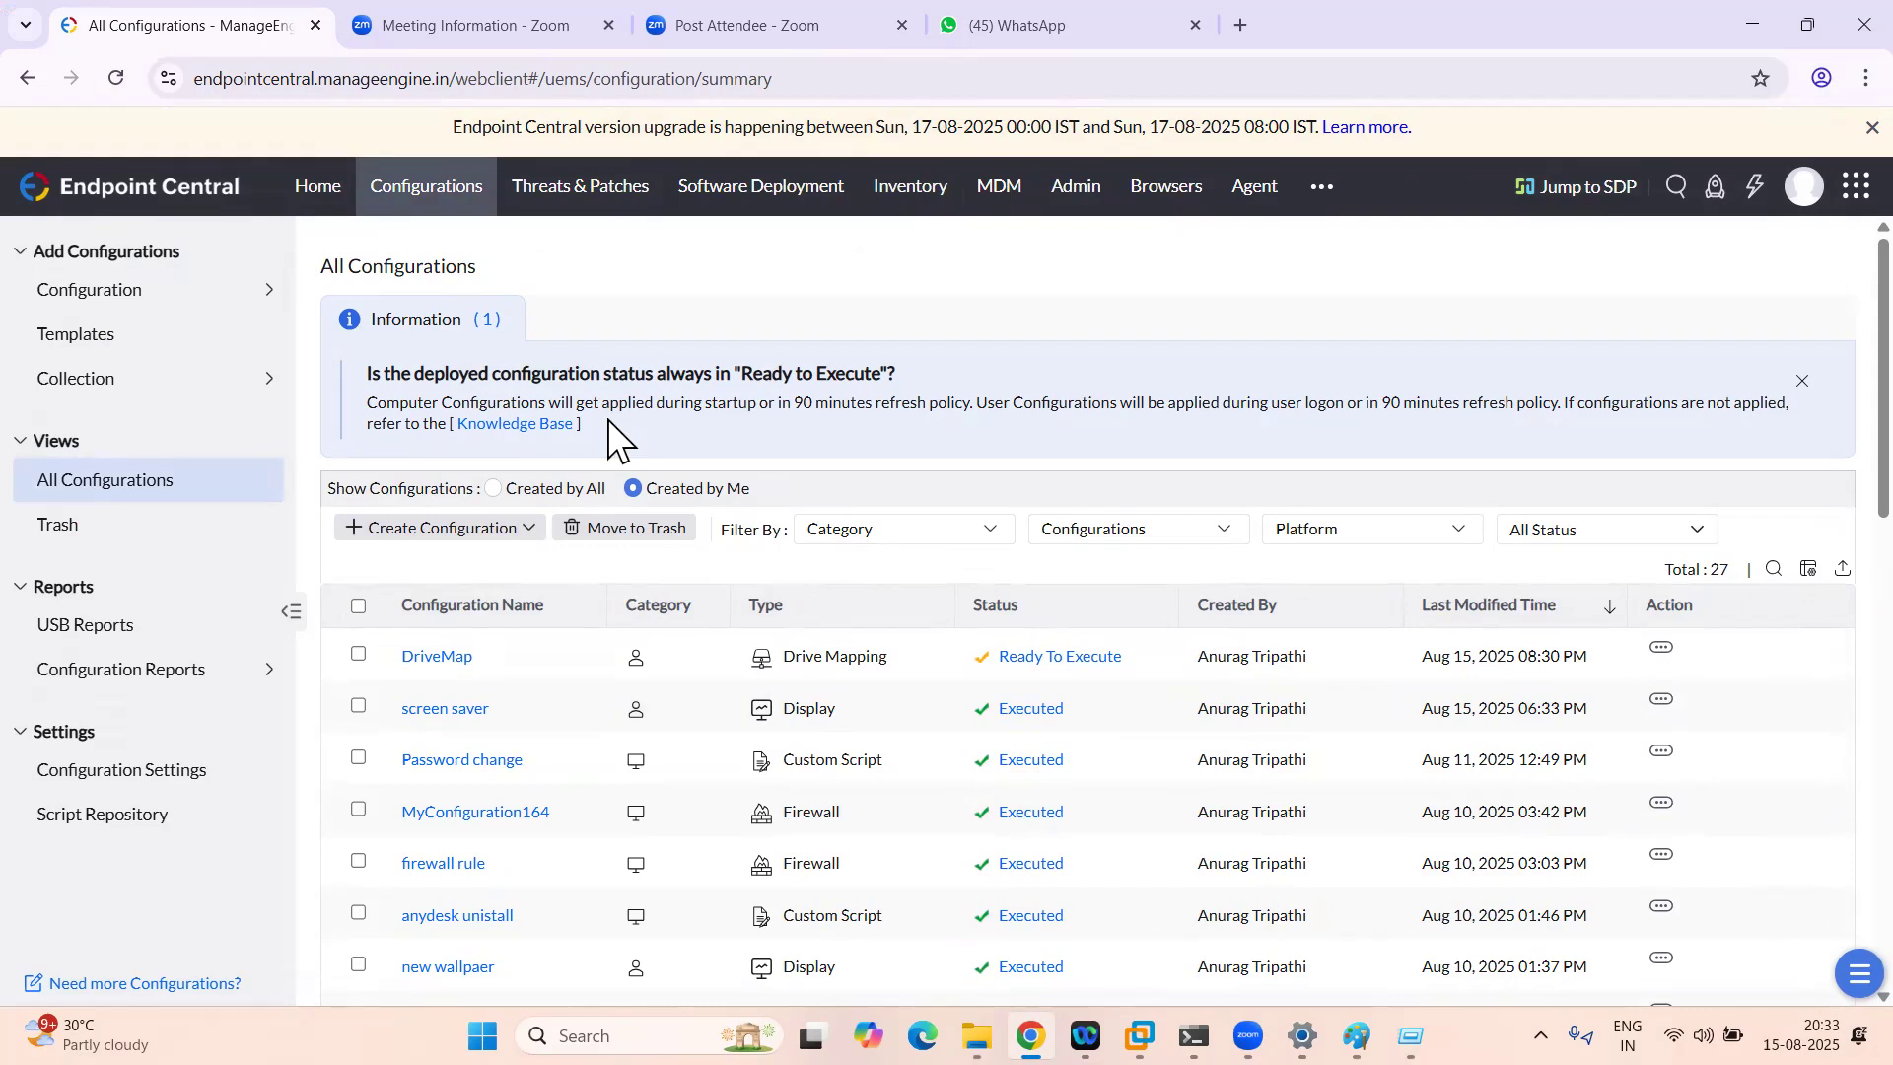
left_click(115, 79)
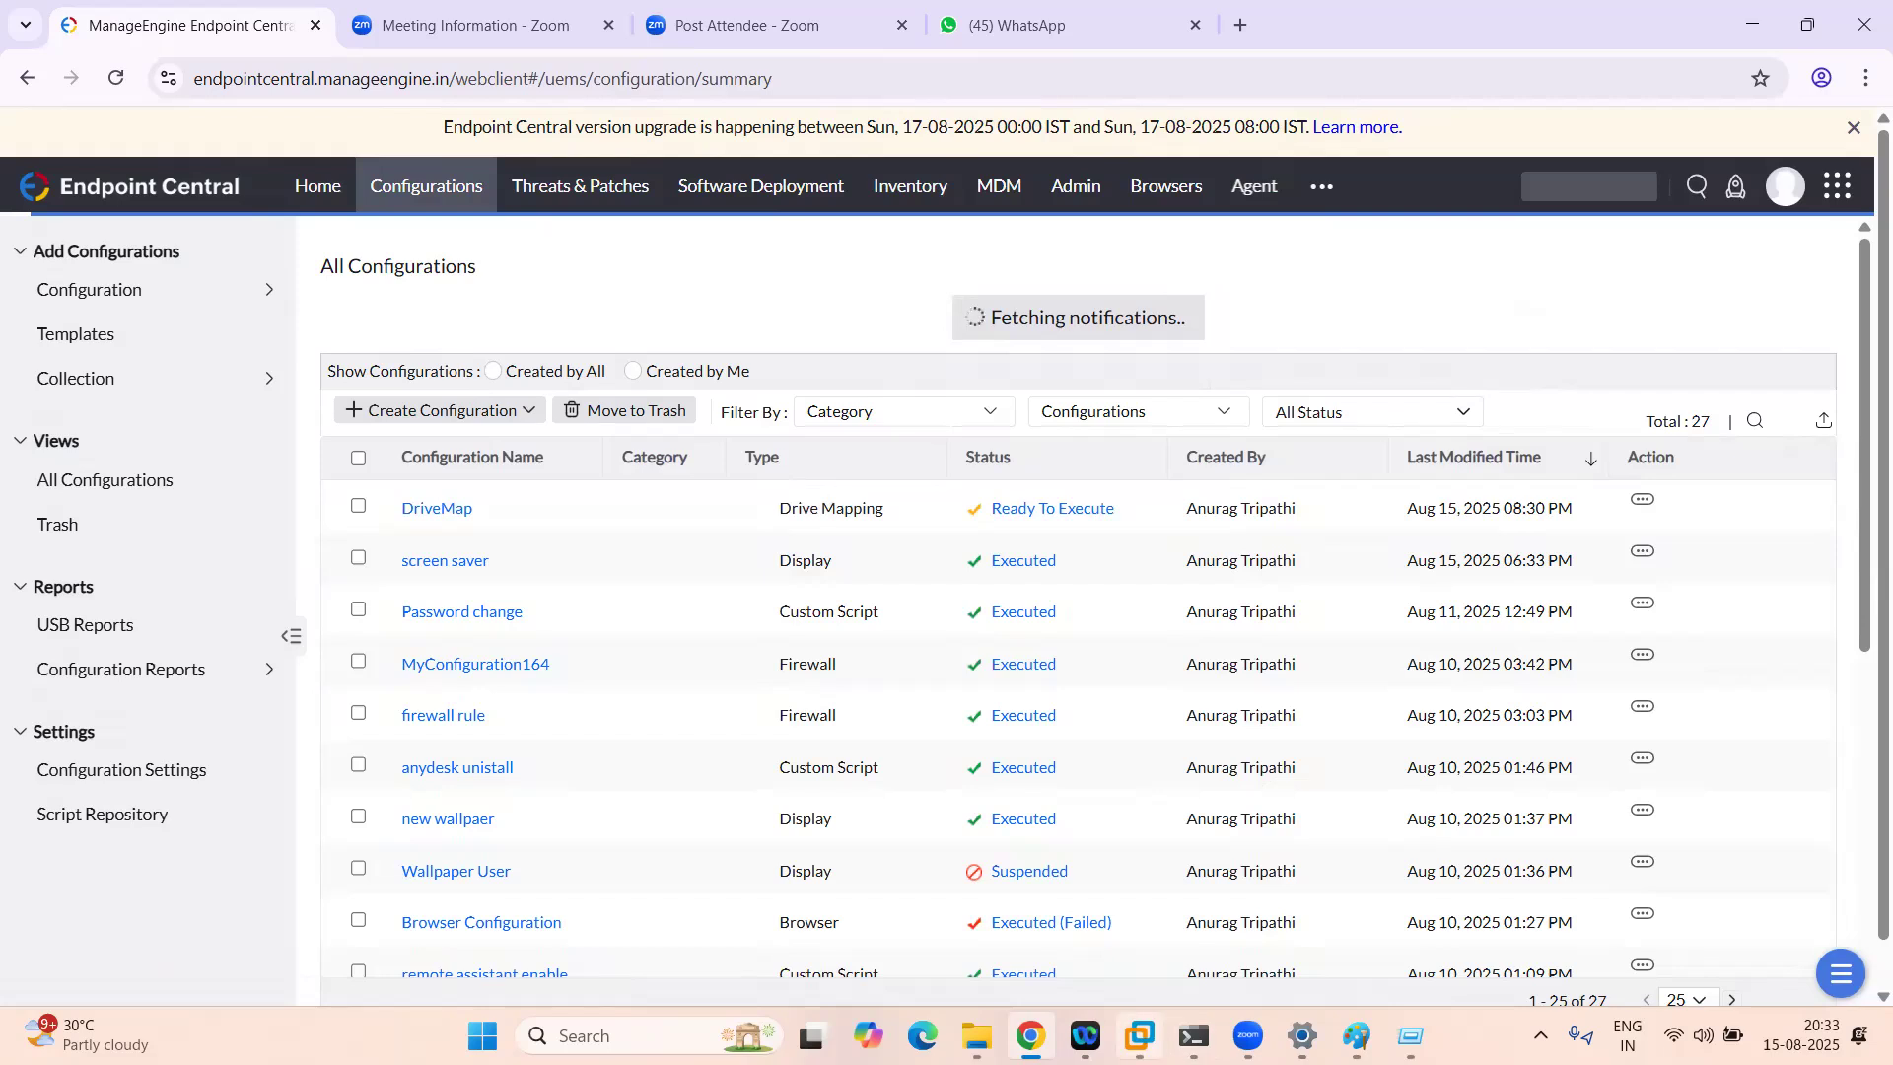
Step: Check the VM's tray icons, then open the DriveMap configuration's details in Endpoint Central
left_click(1140, 1035)
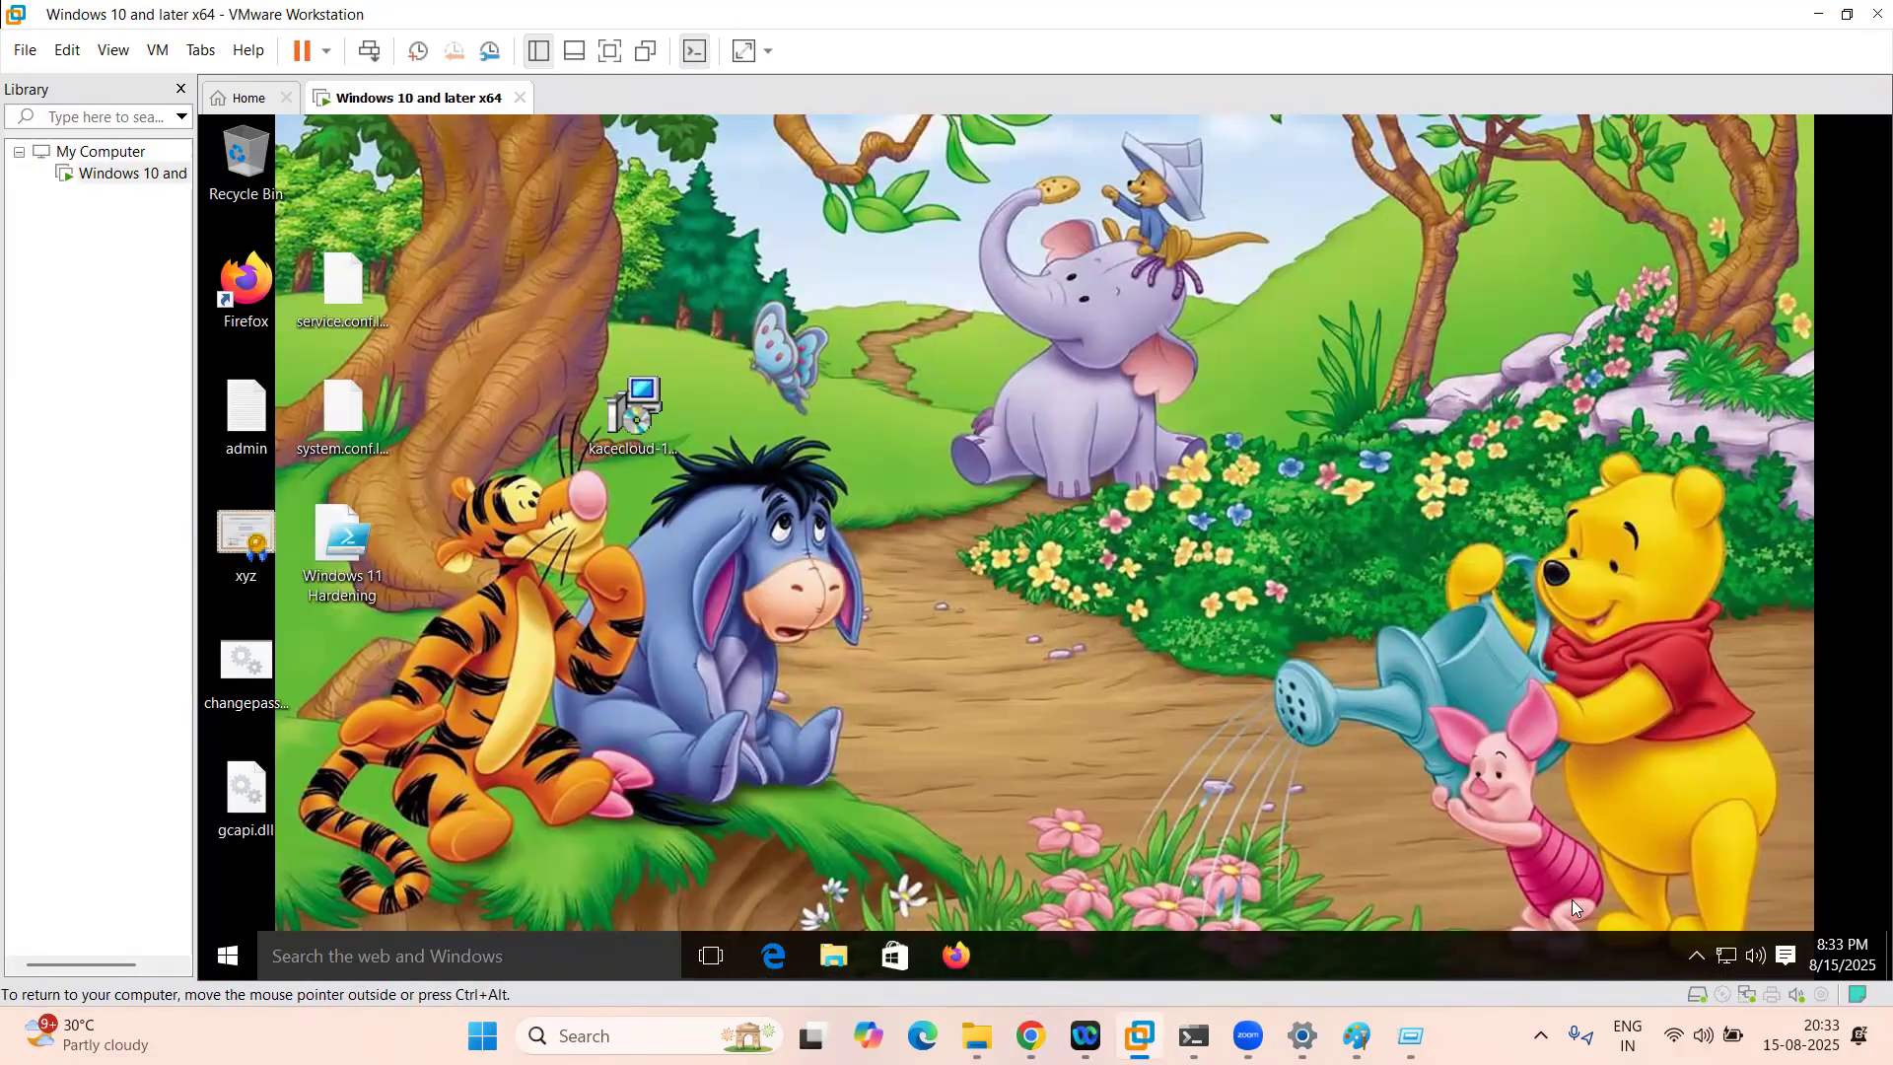
left_click(1697, 954)
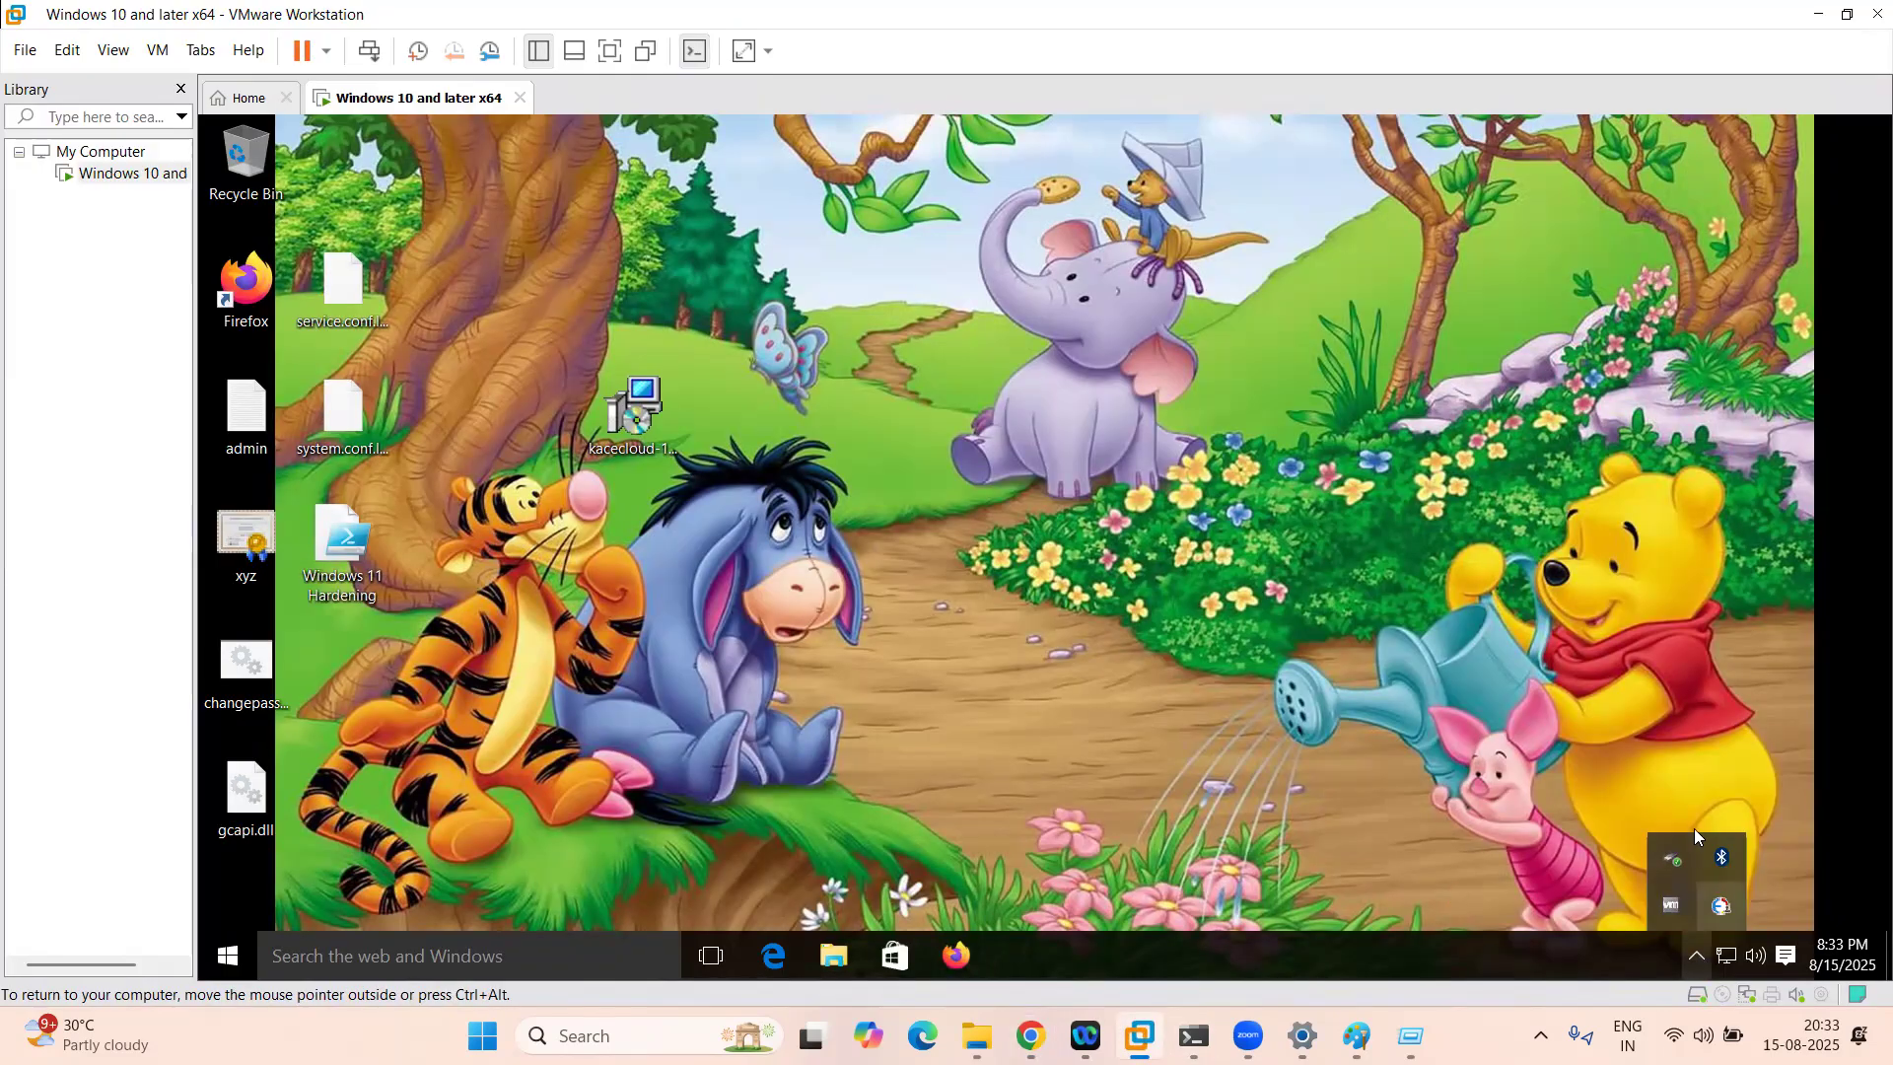
key("alt+Tab")
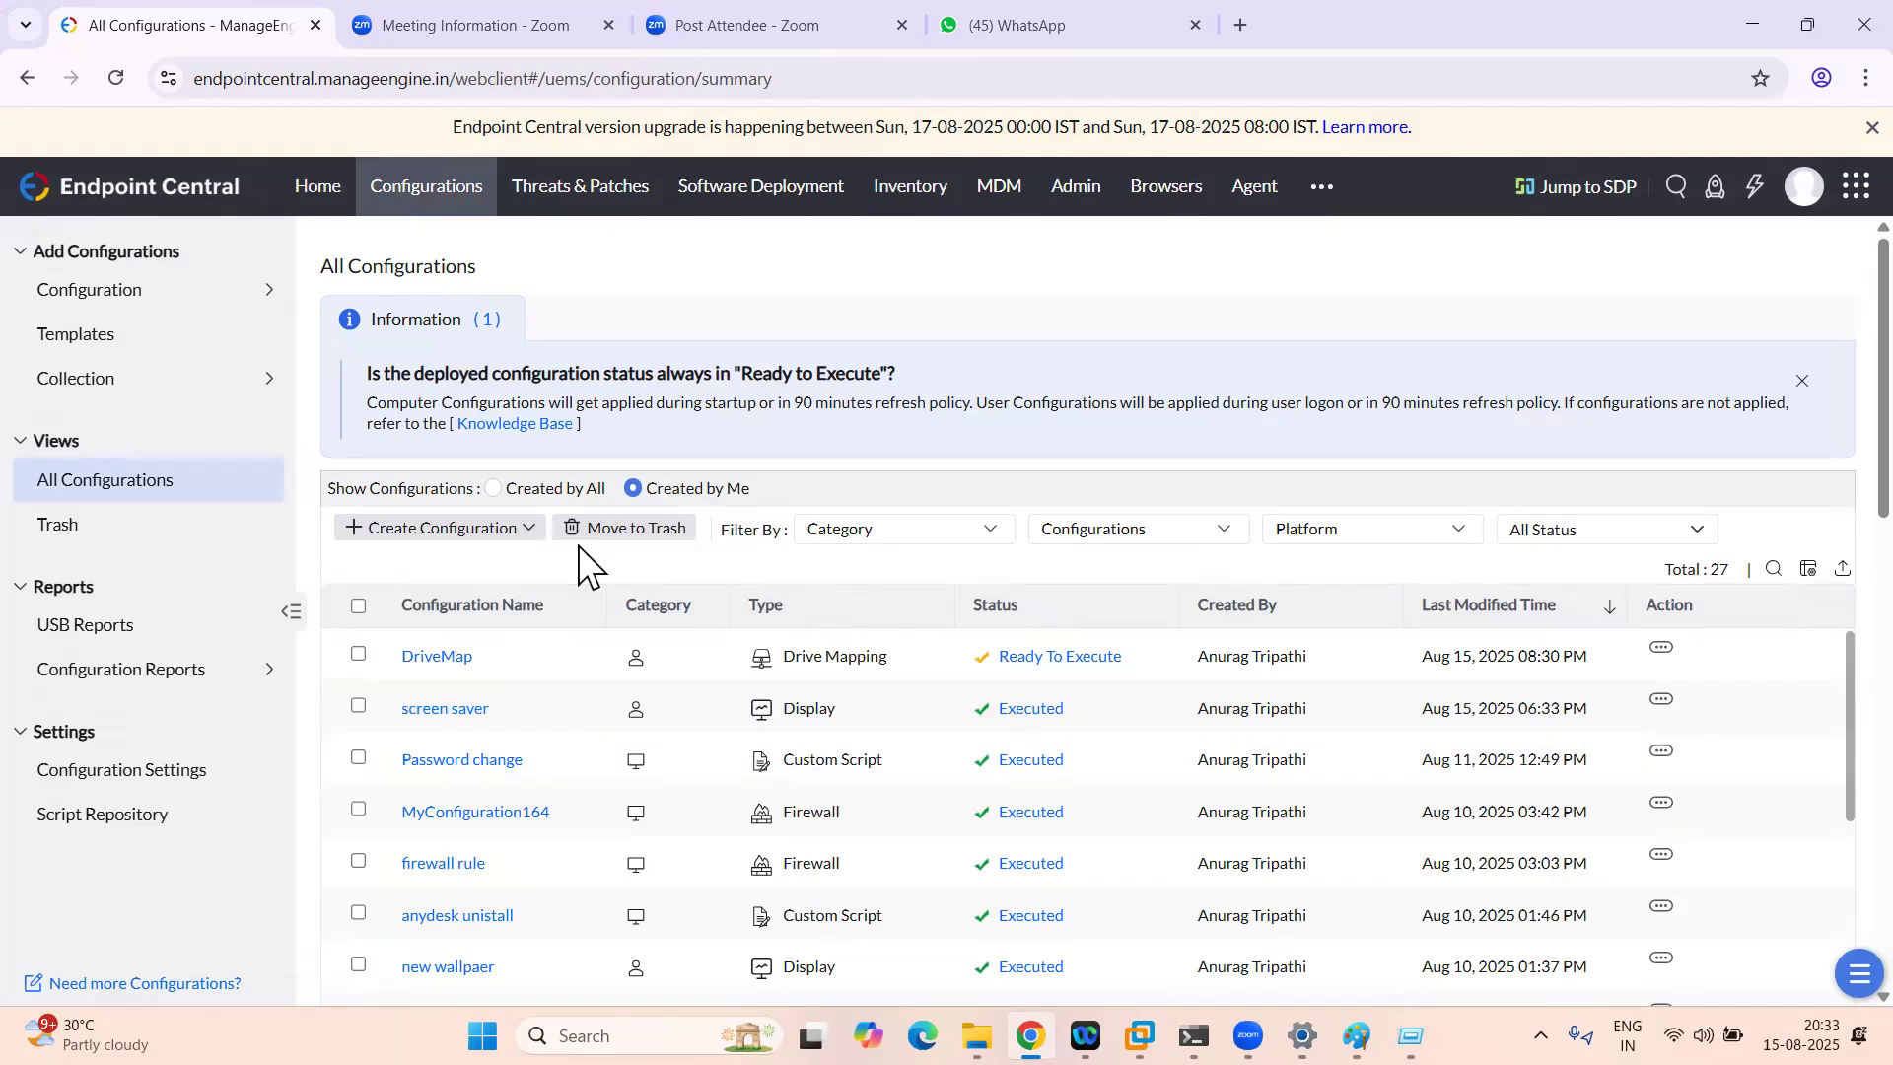
left_click(427, 658)
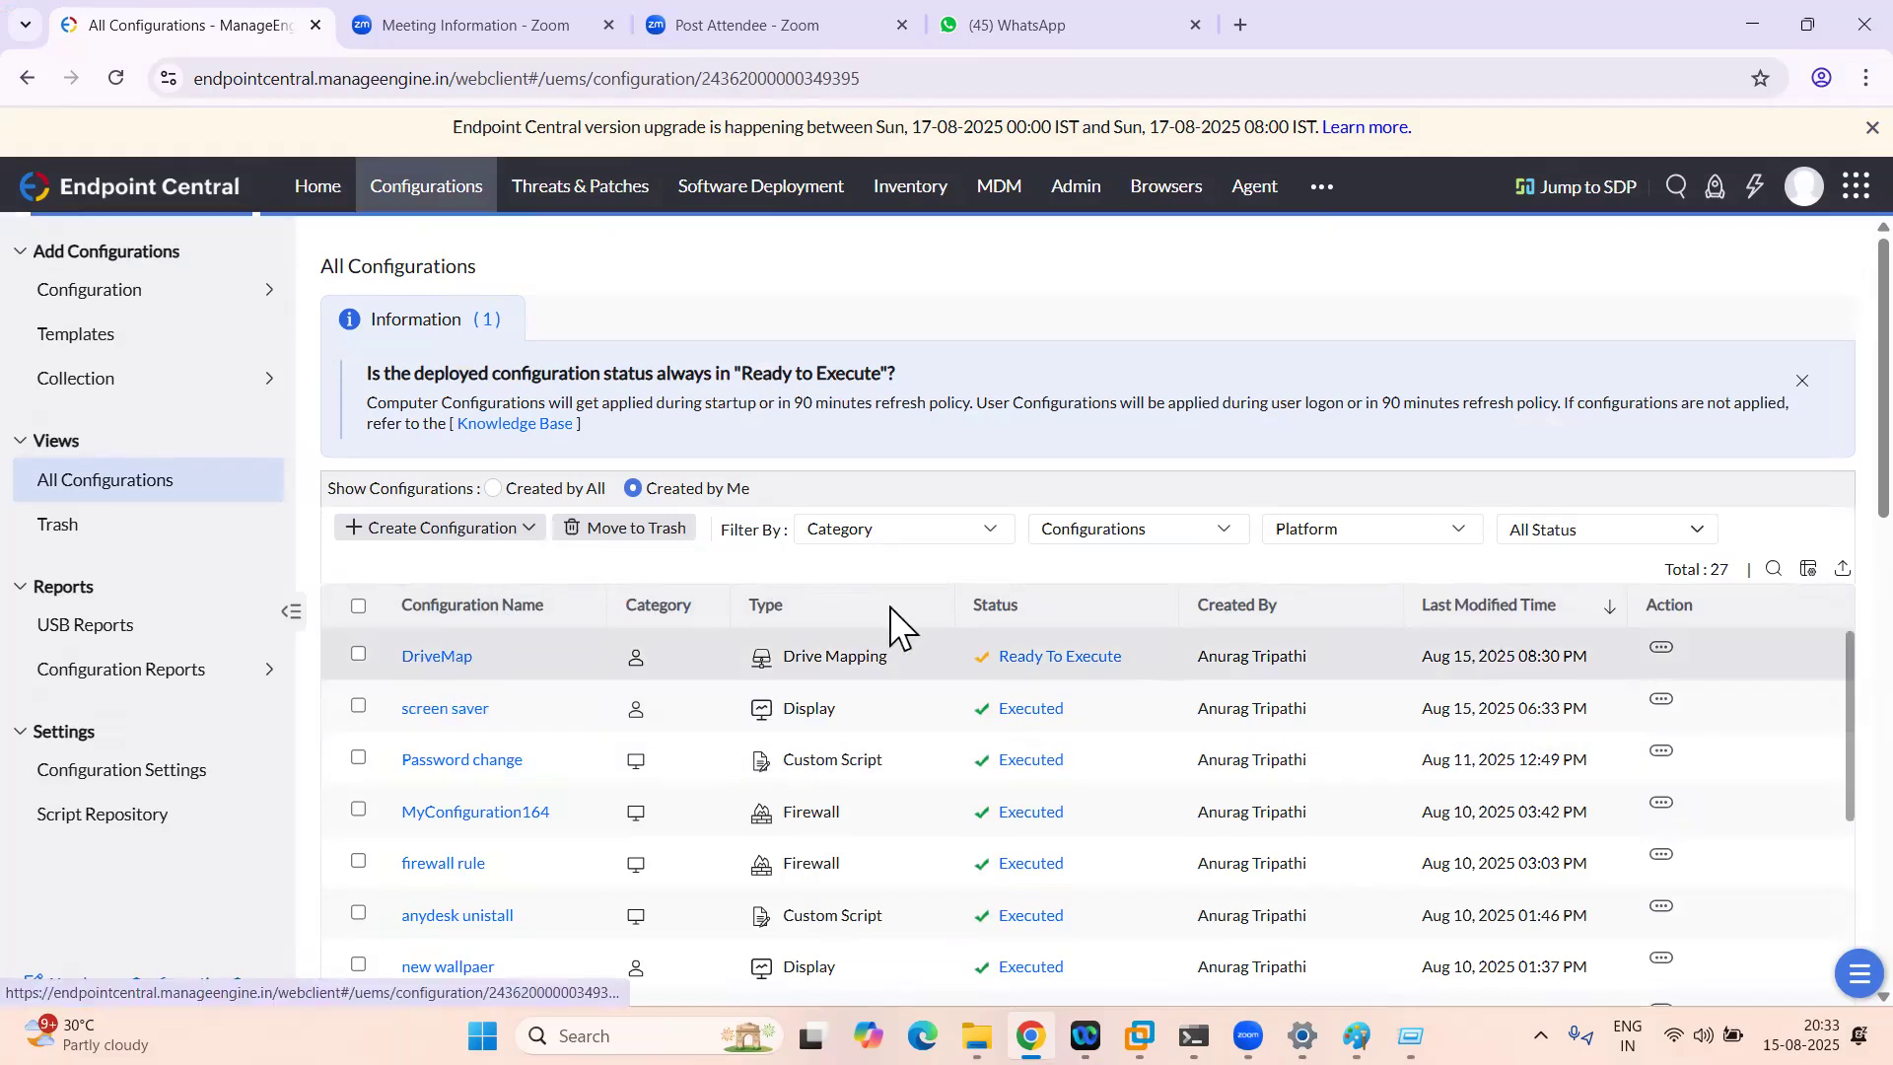
Step: Refresh the DriveMap execution summary repeatedly, checking the ManageEngine agent in the VM's tray in between
left_click(1723, 469)
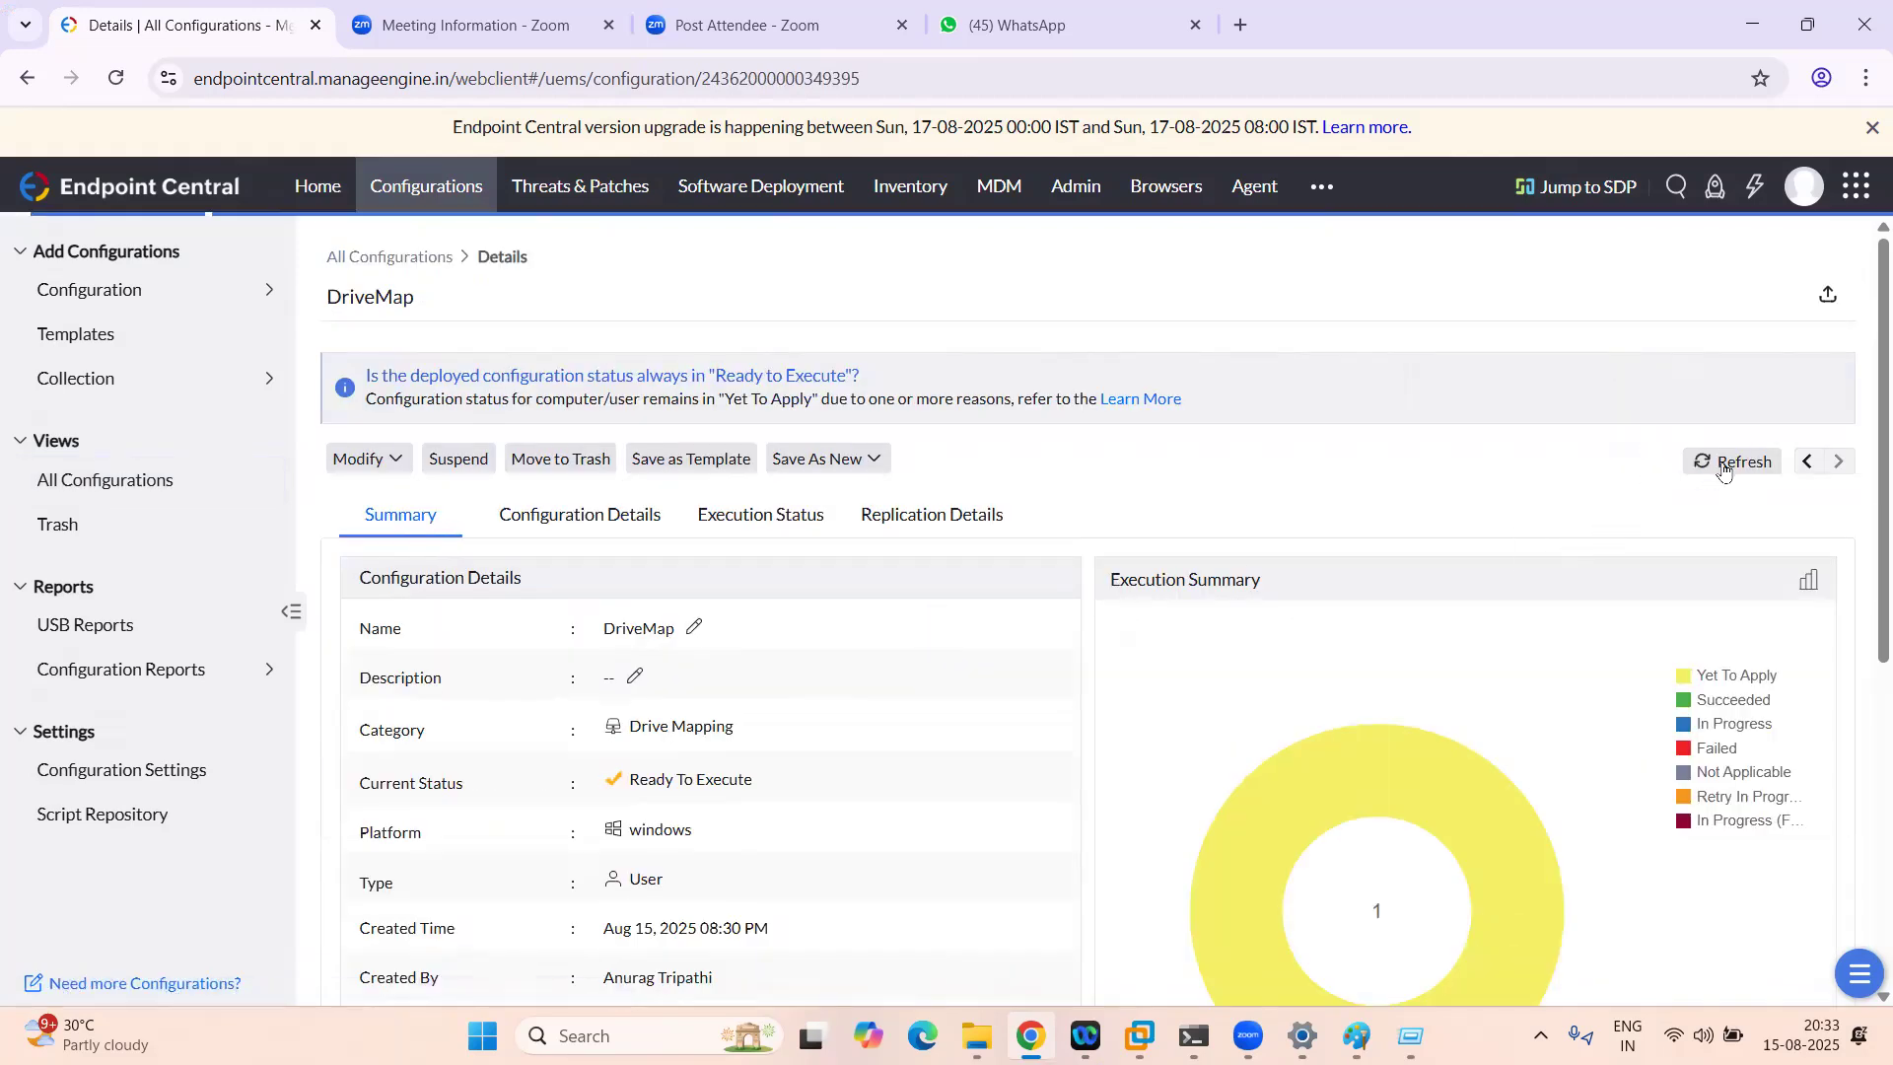
left_click(1729, 471)
left_click(1733, 471)
left_click(1733, 471)
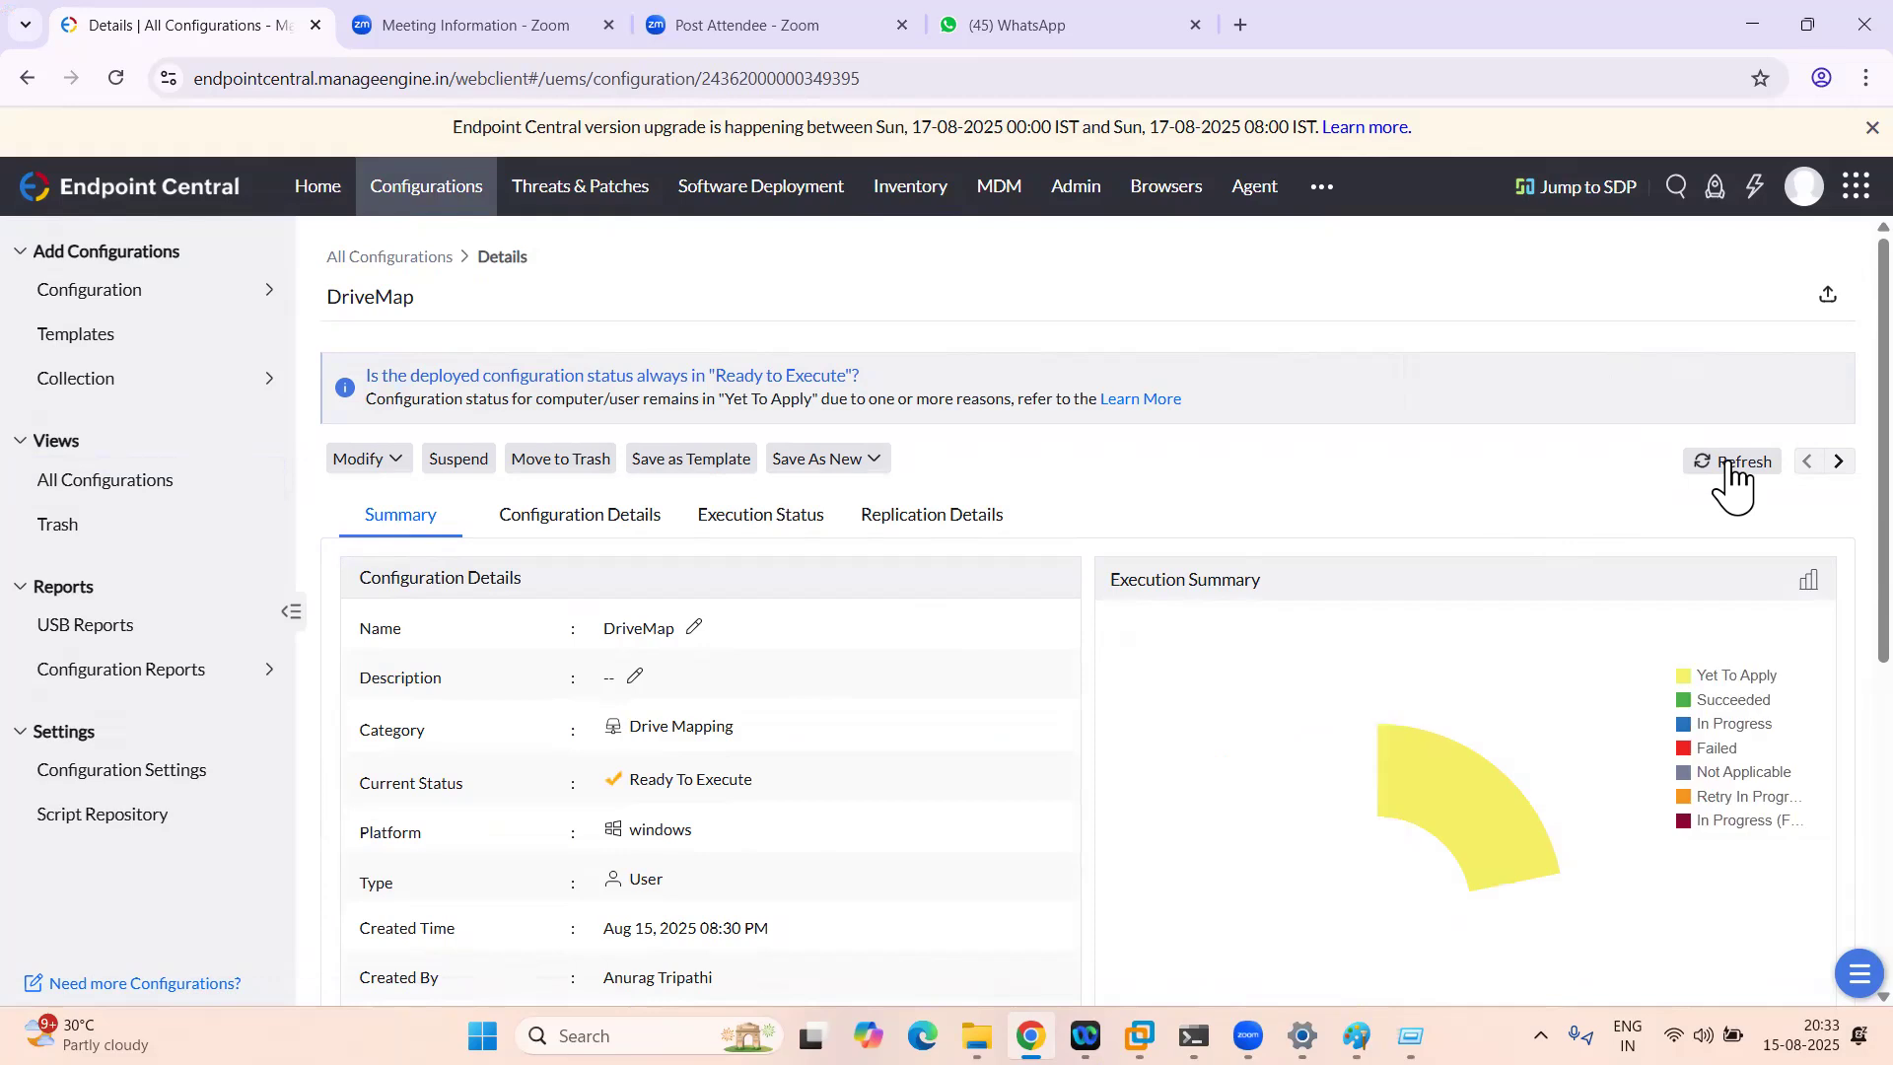
left_click(1139, 1033)
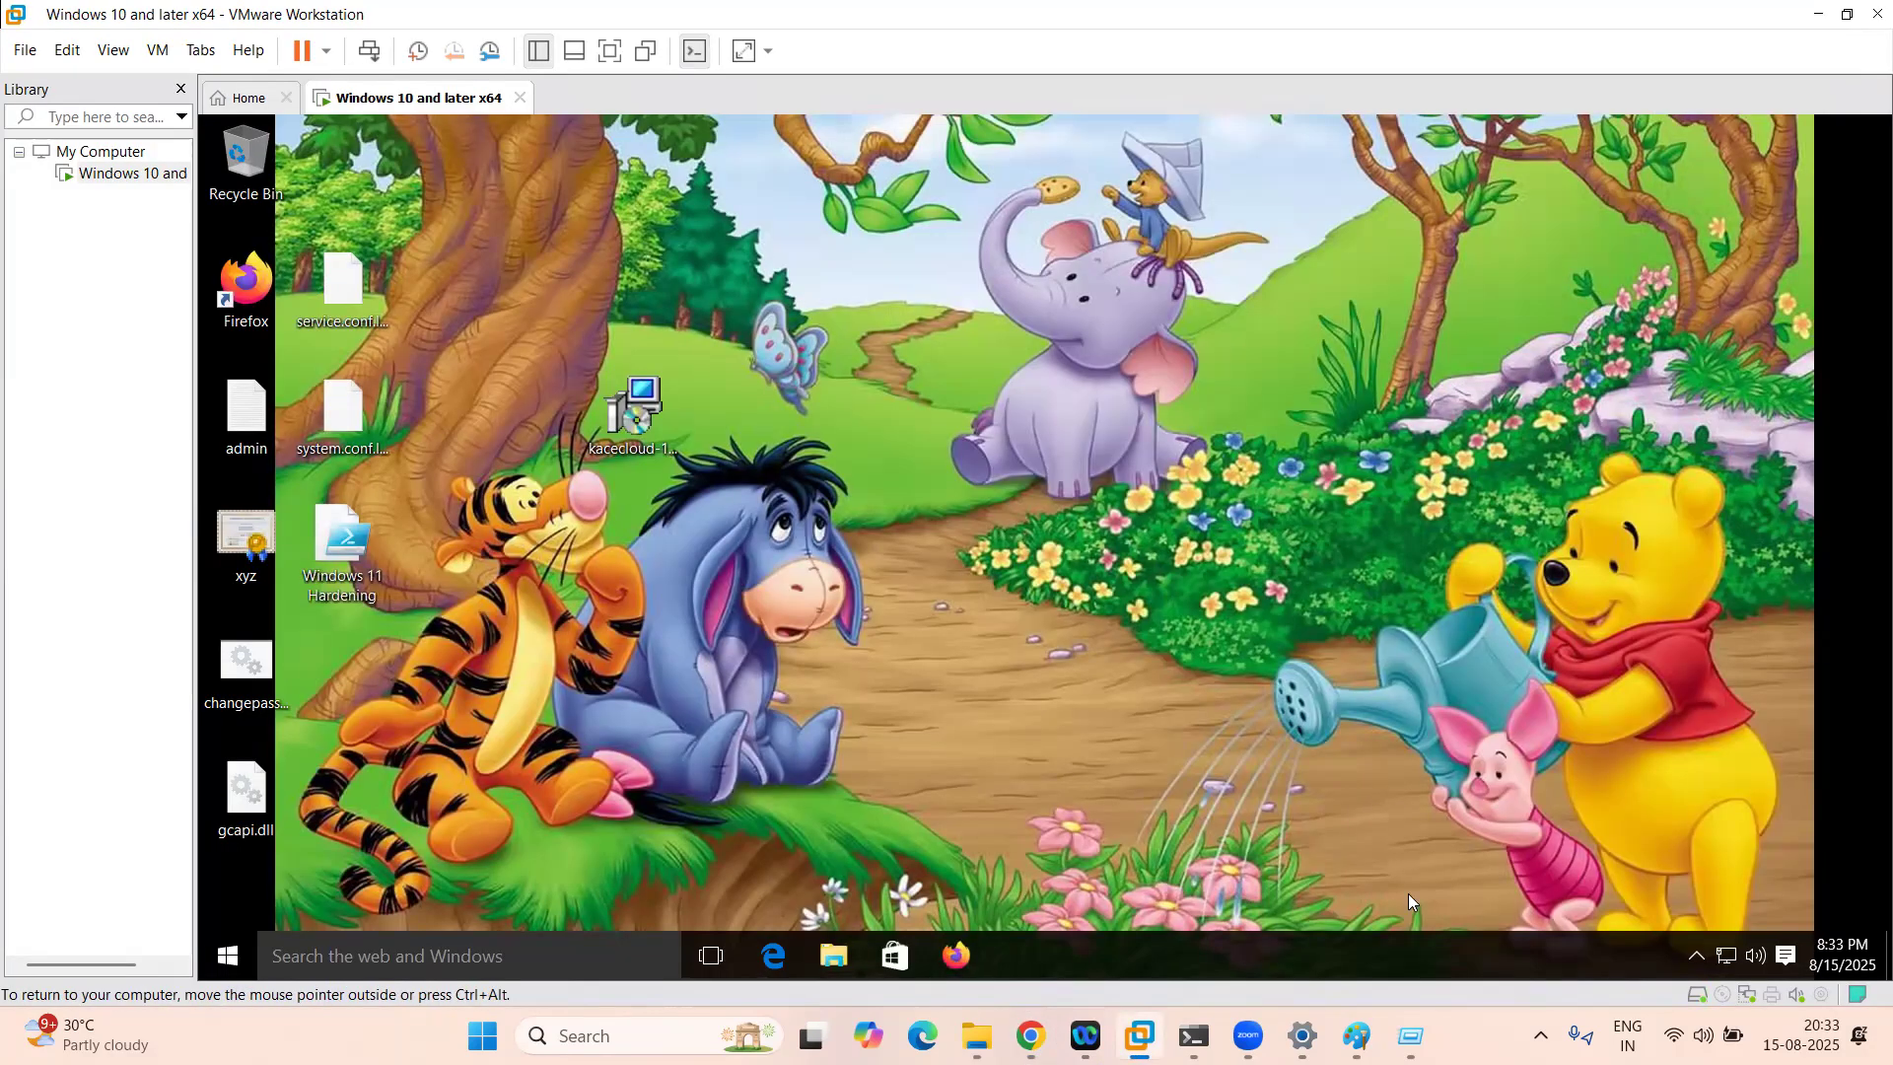
left_click(1694, 954)
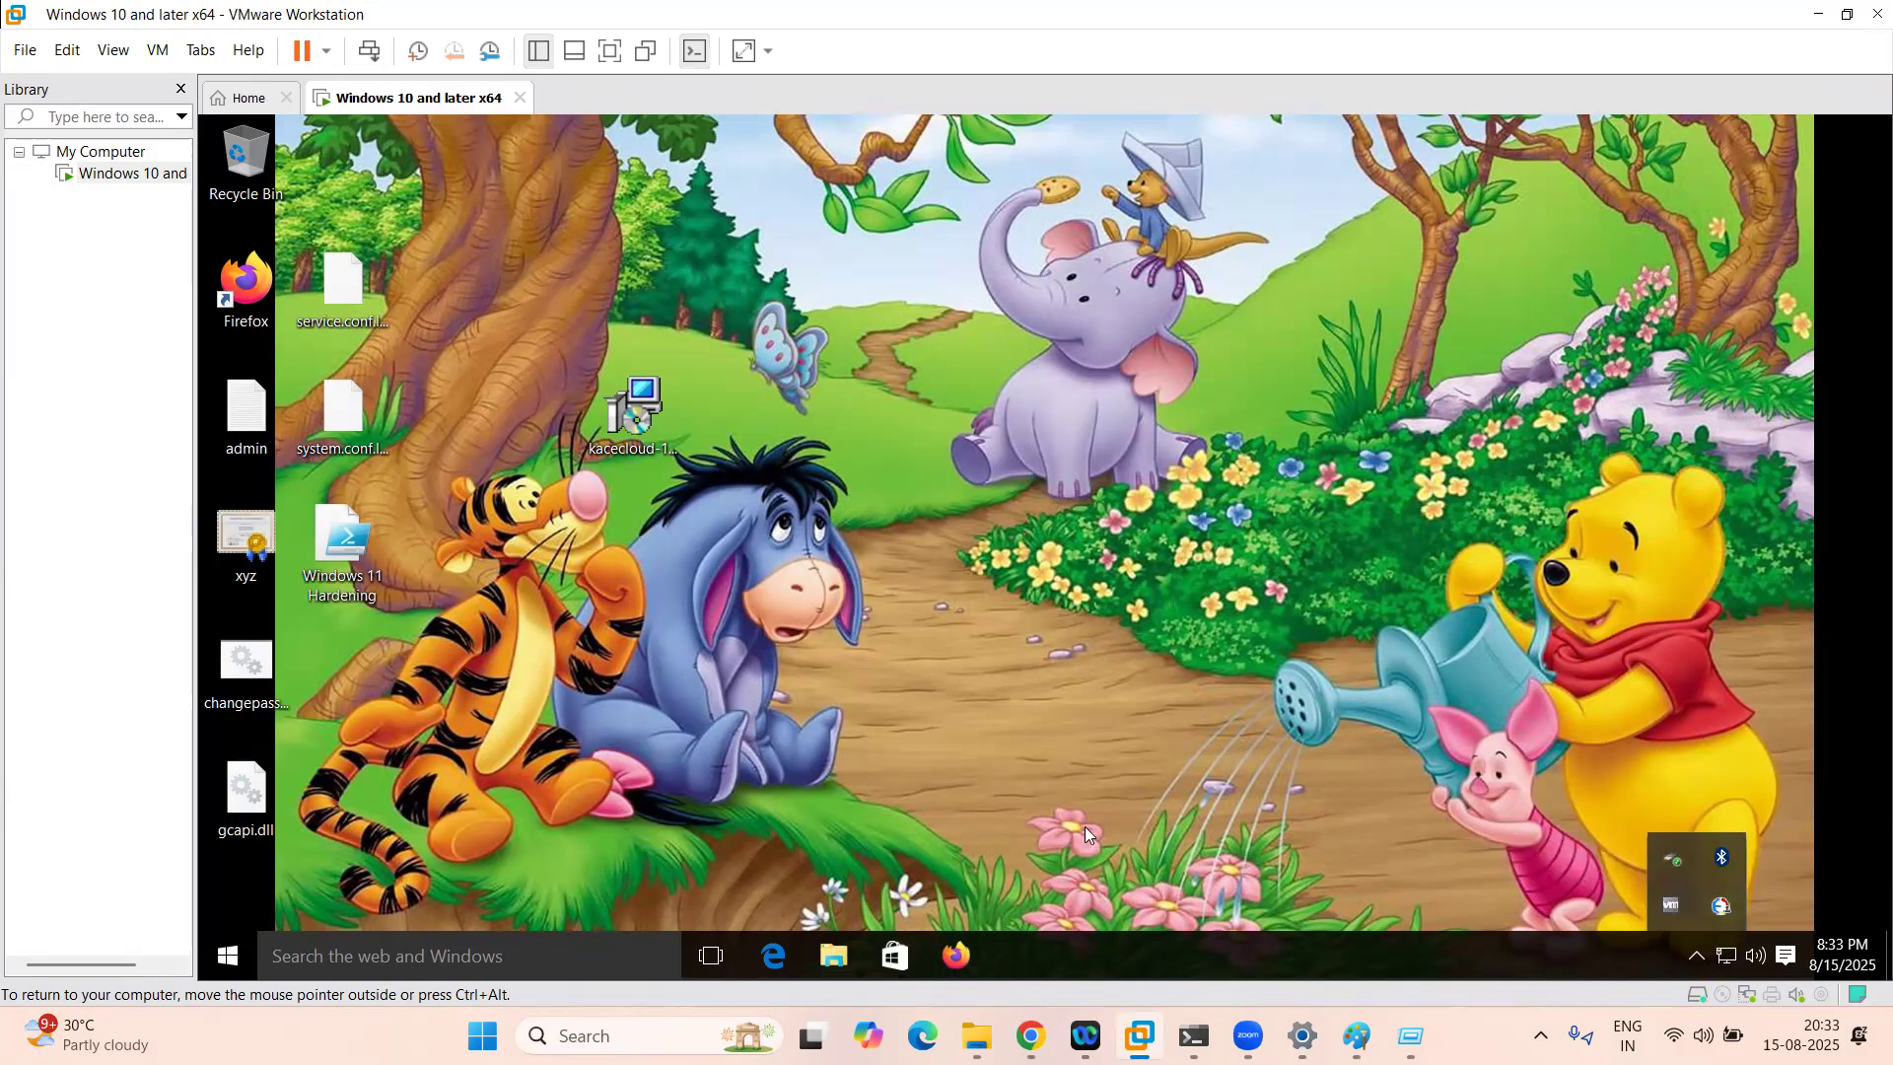
left_click(1031, 1035)
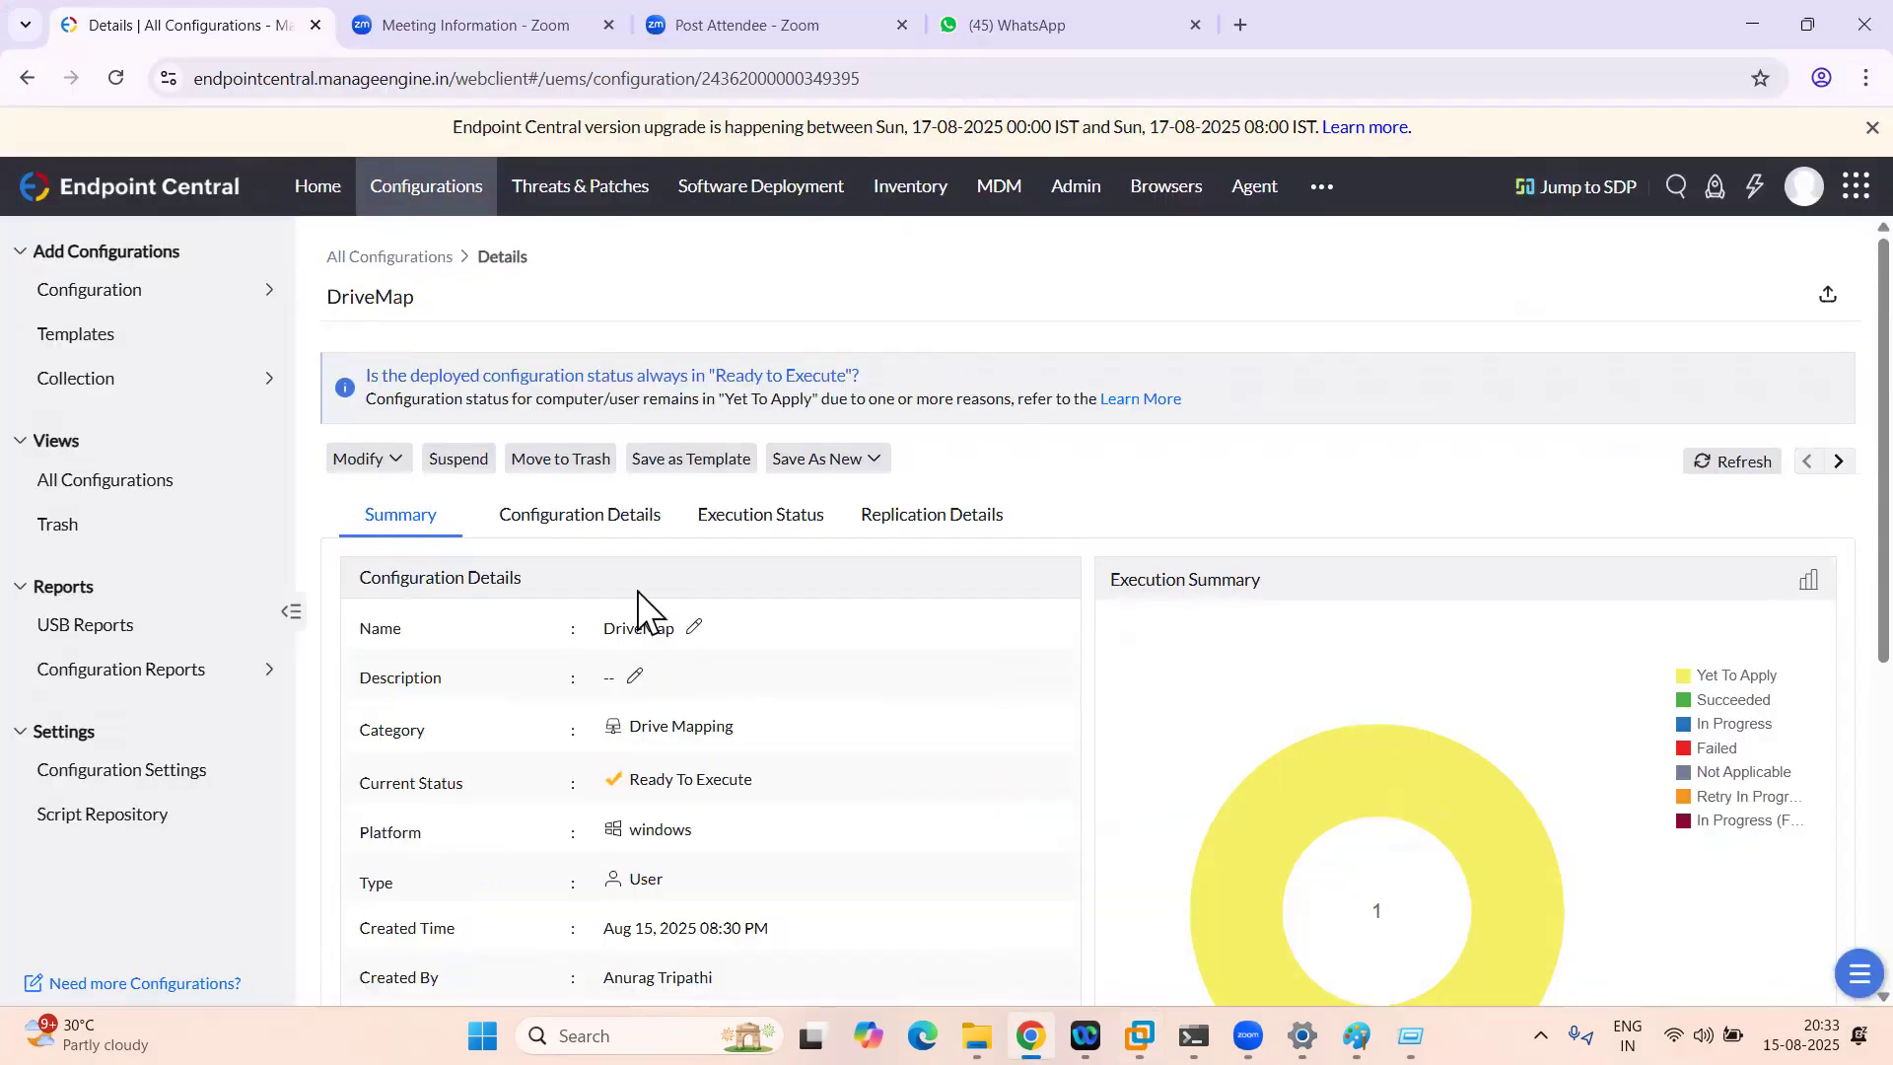
left_click(1723, 463)
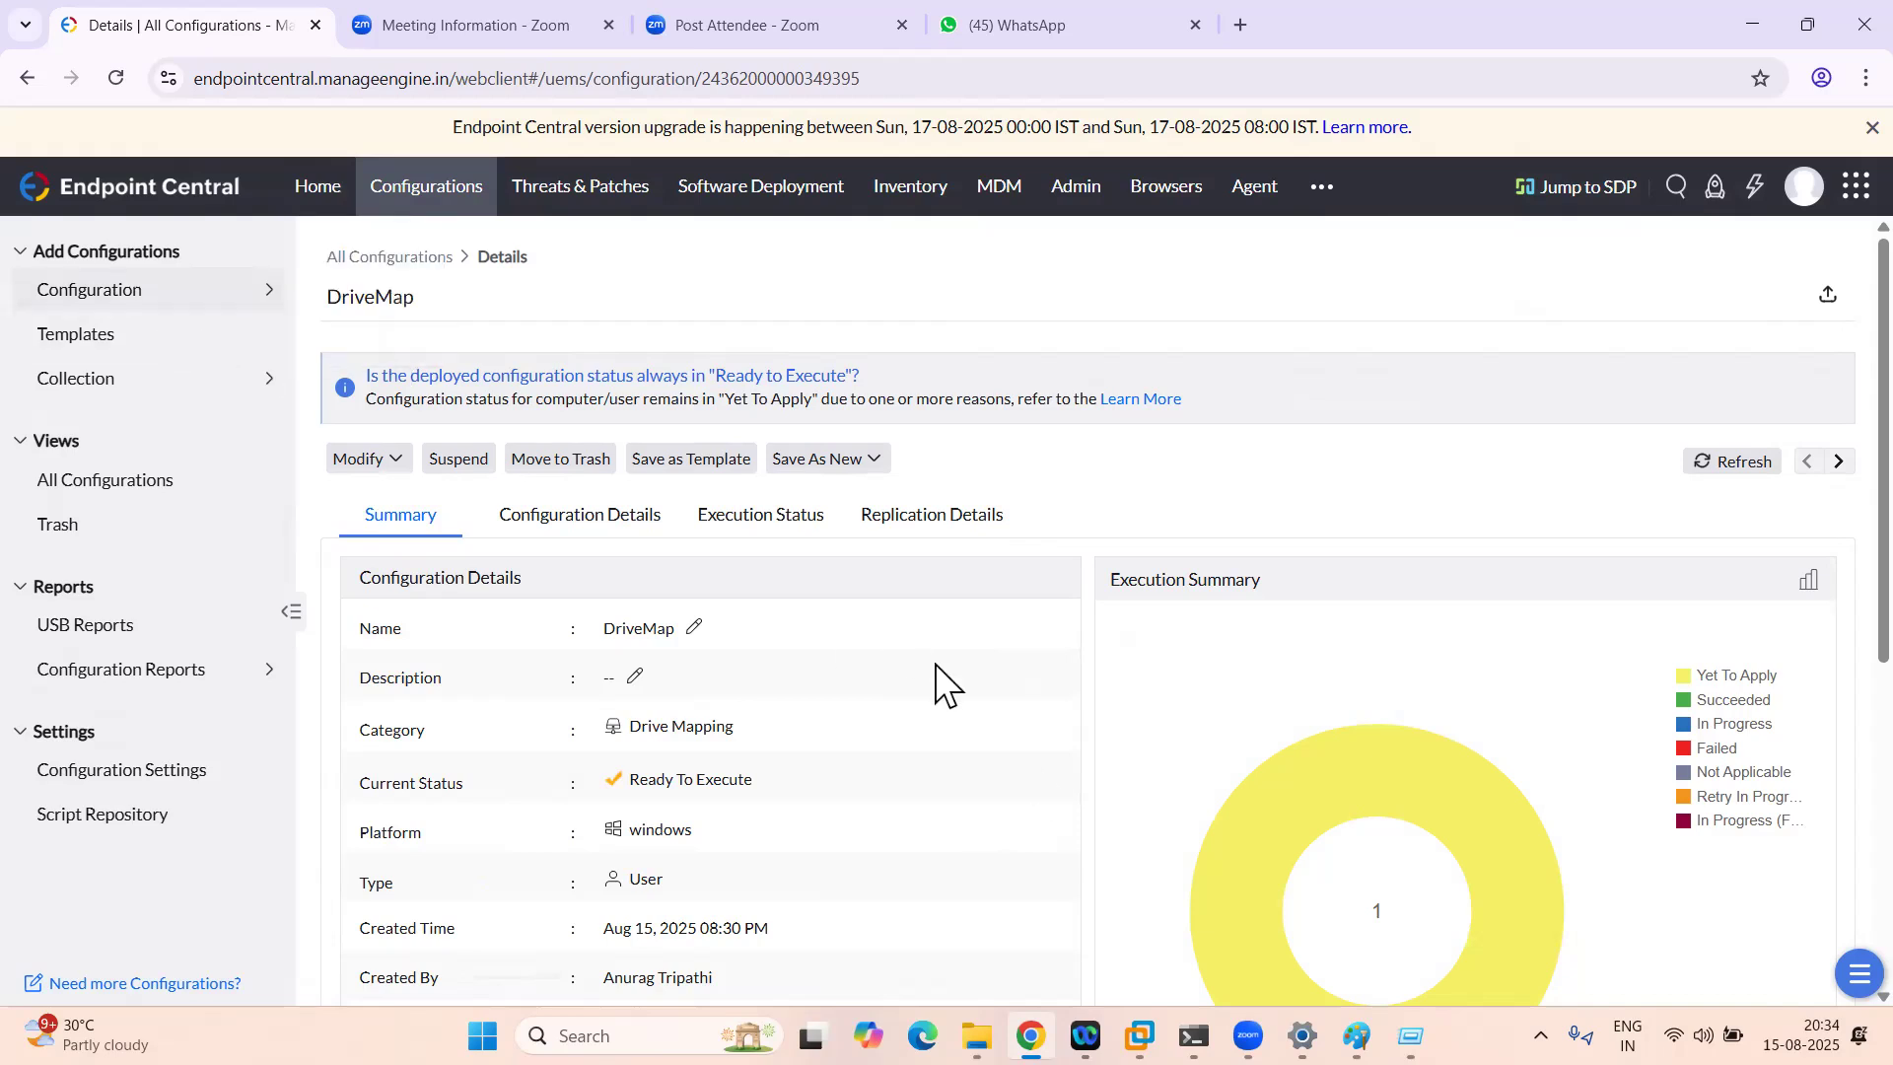
Step: Recheck the VM's tray icons, then refresh the DriveMap summary once more, showing one target Yet To Apply
left_click(1140, 1036)
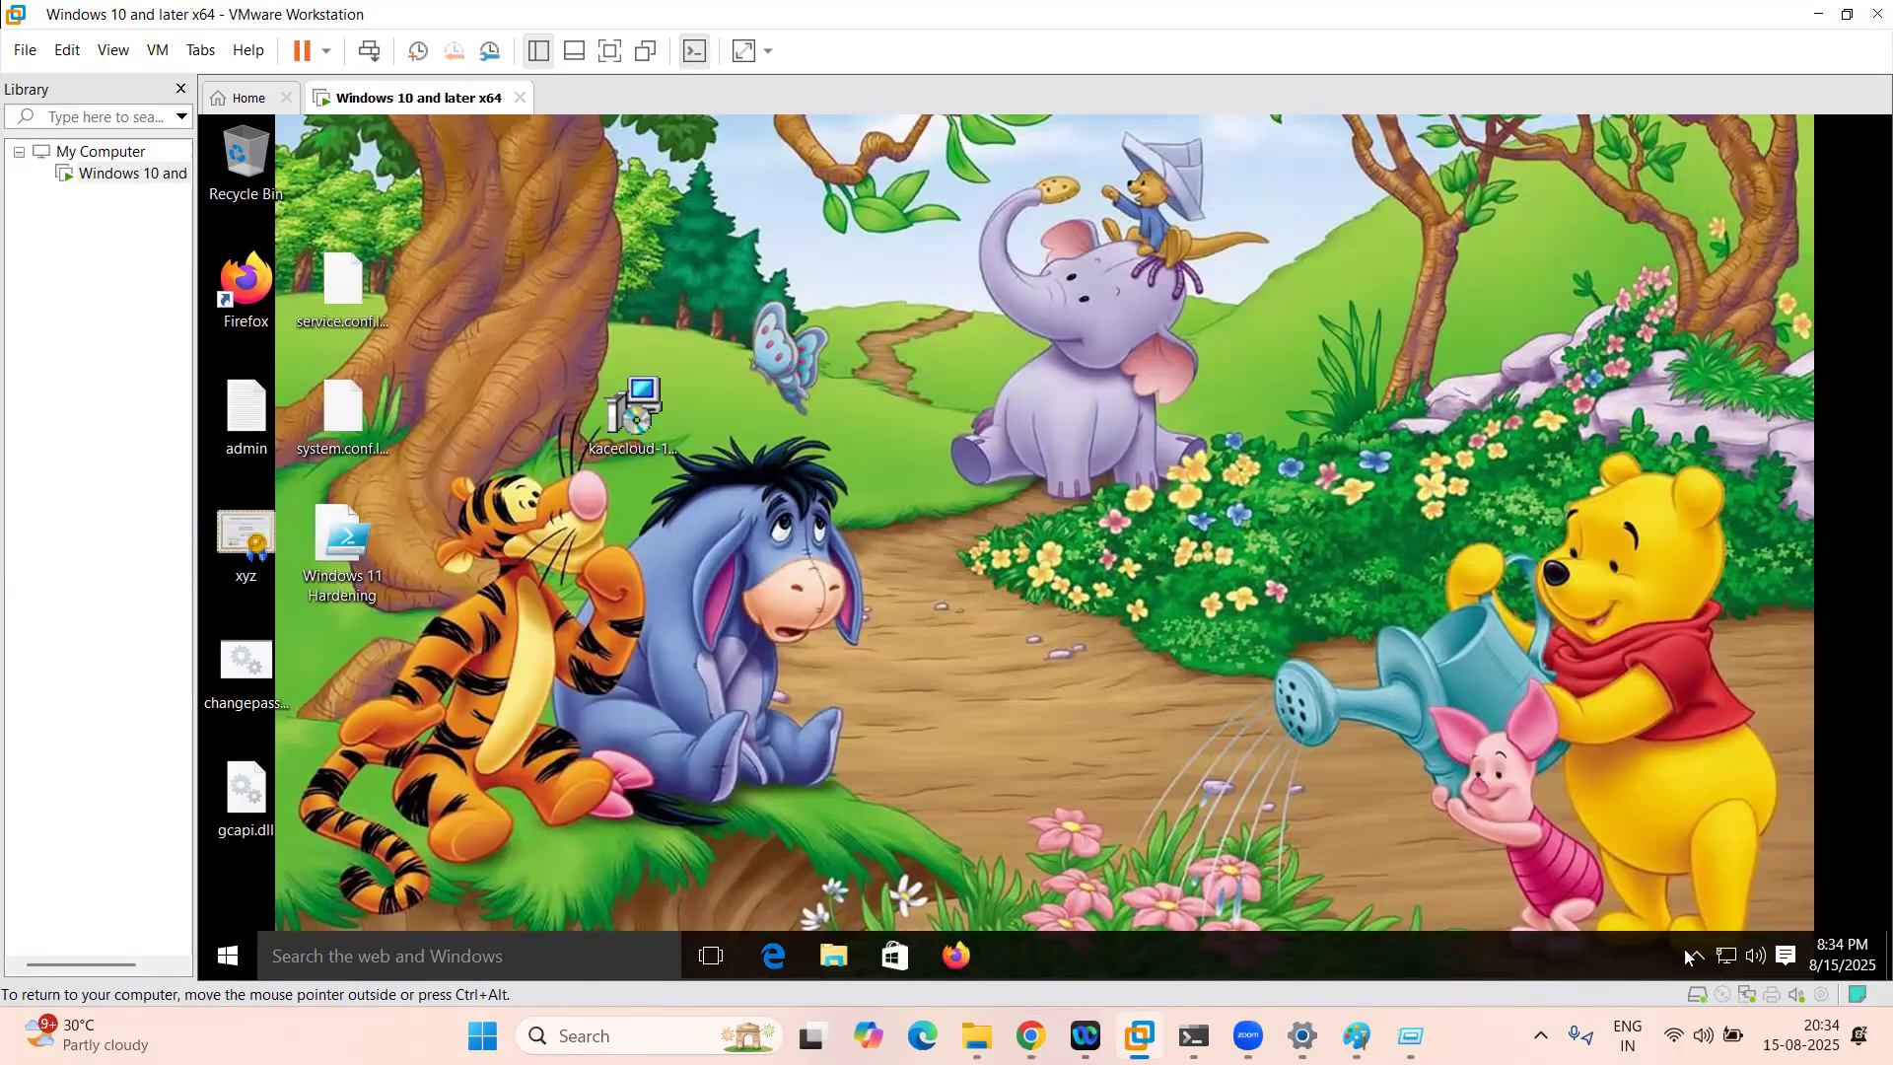
left_click(1692, 953)
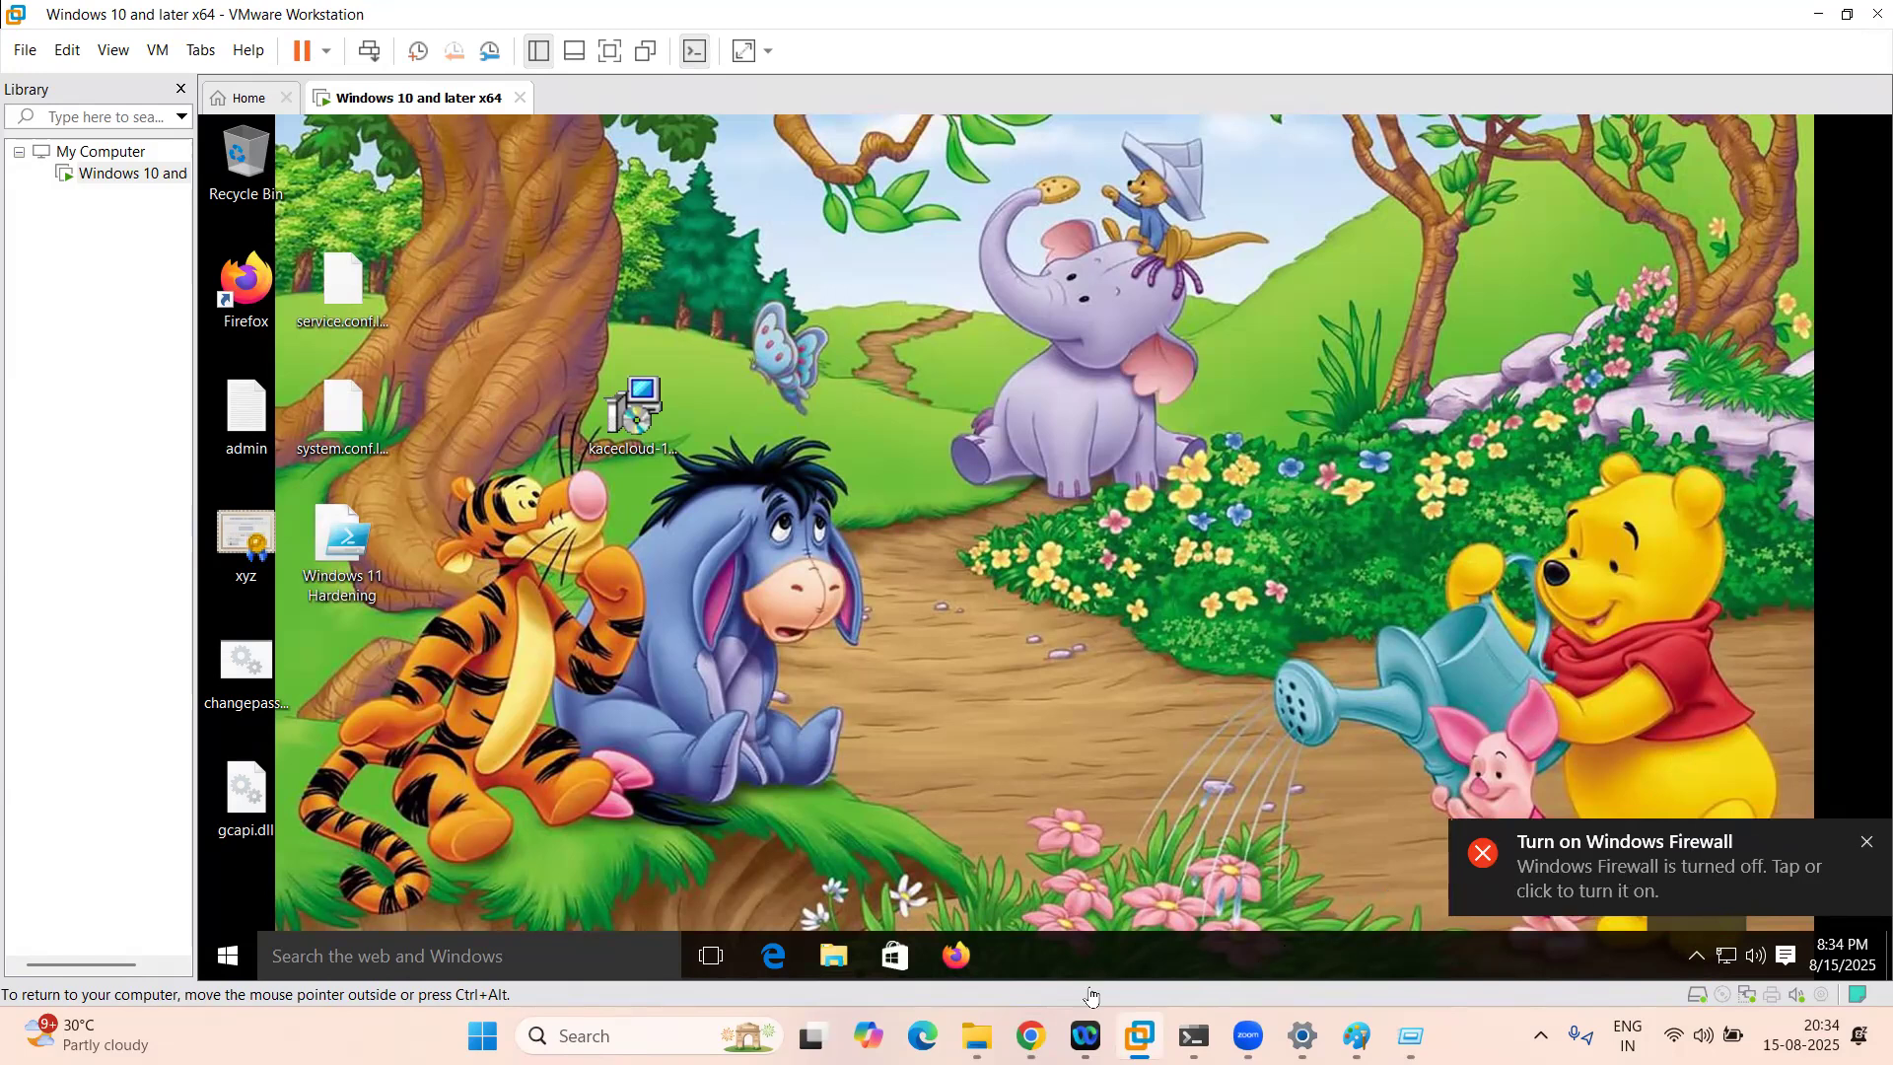
left_click(1026, 887)
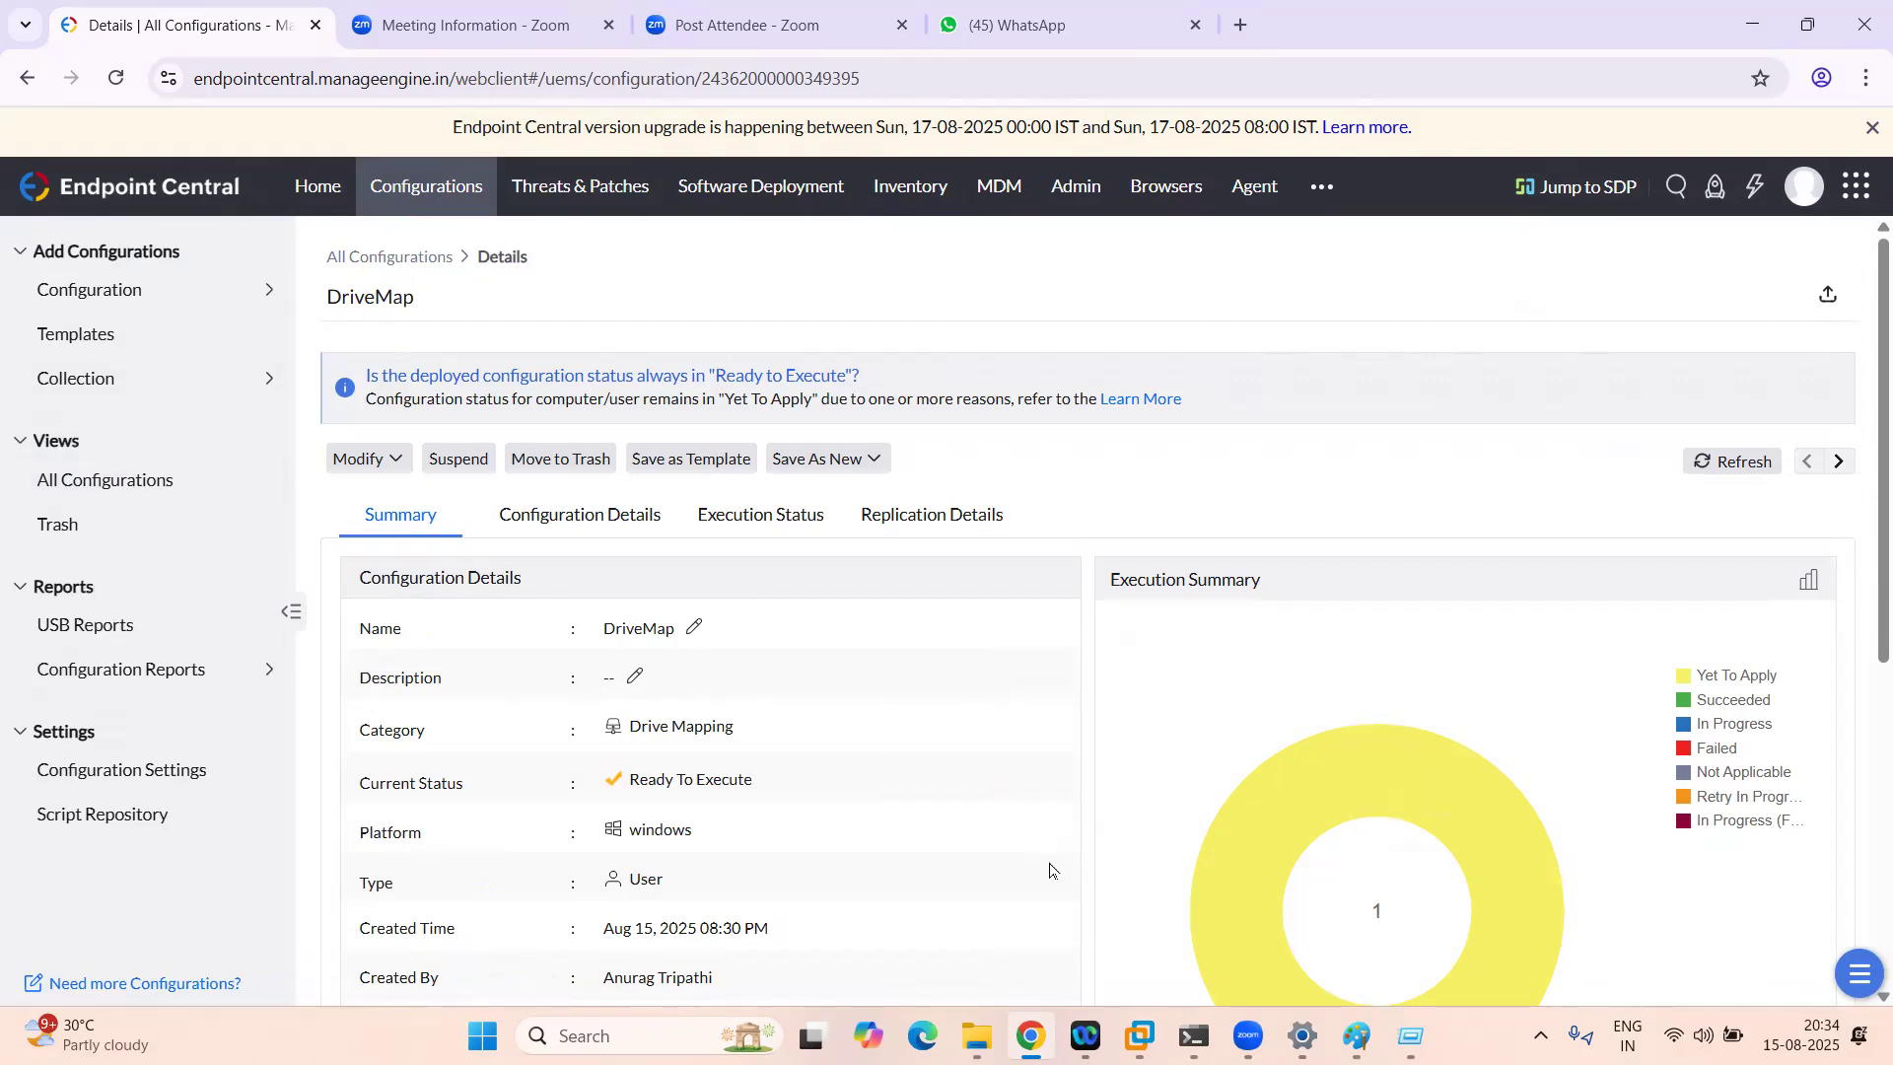
mouse_move(1139, 1035)
left_click(1272, 892)
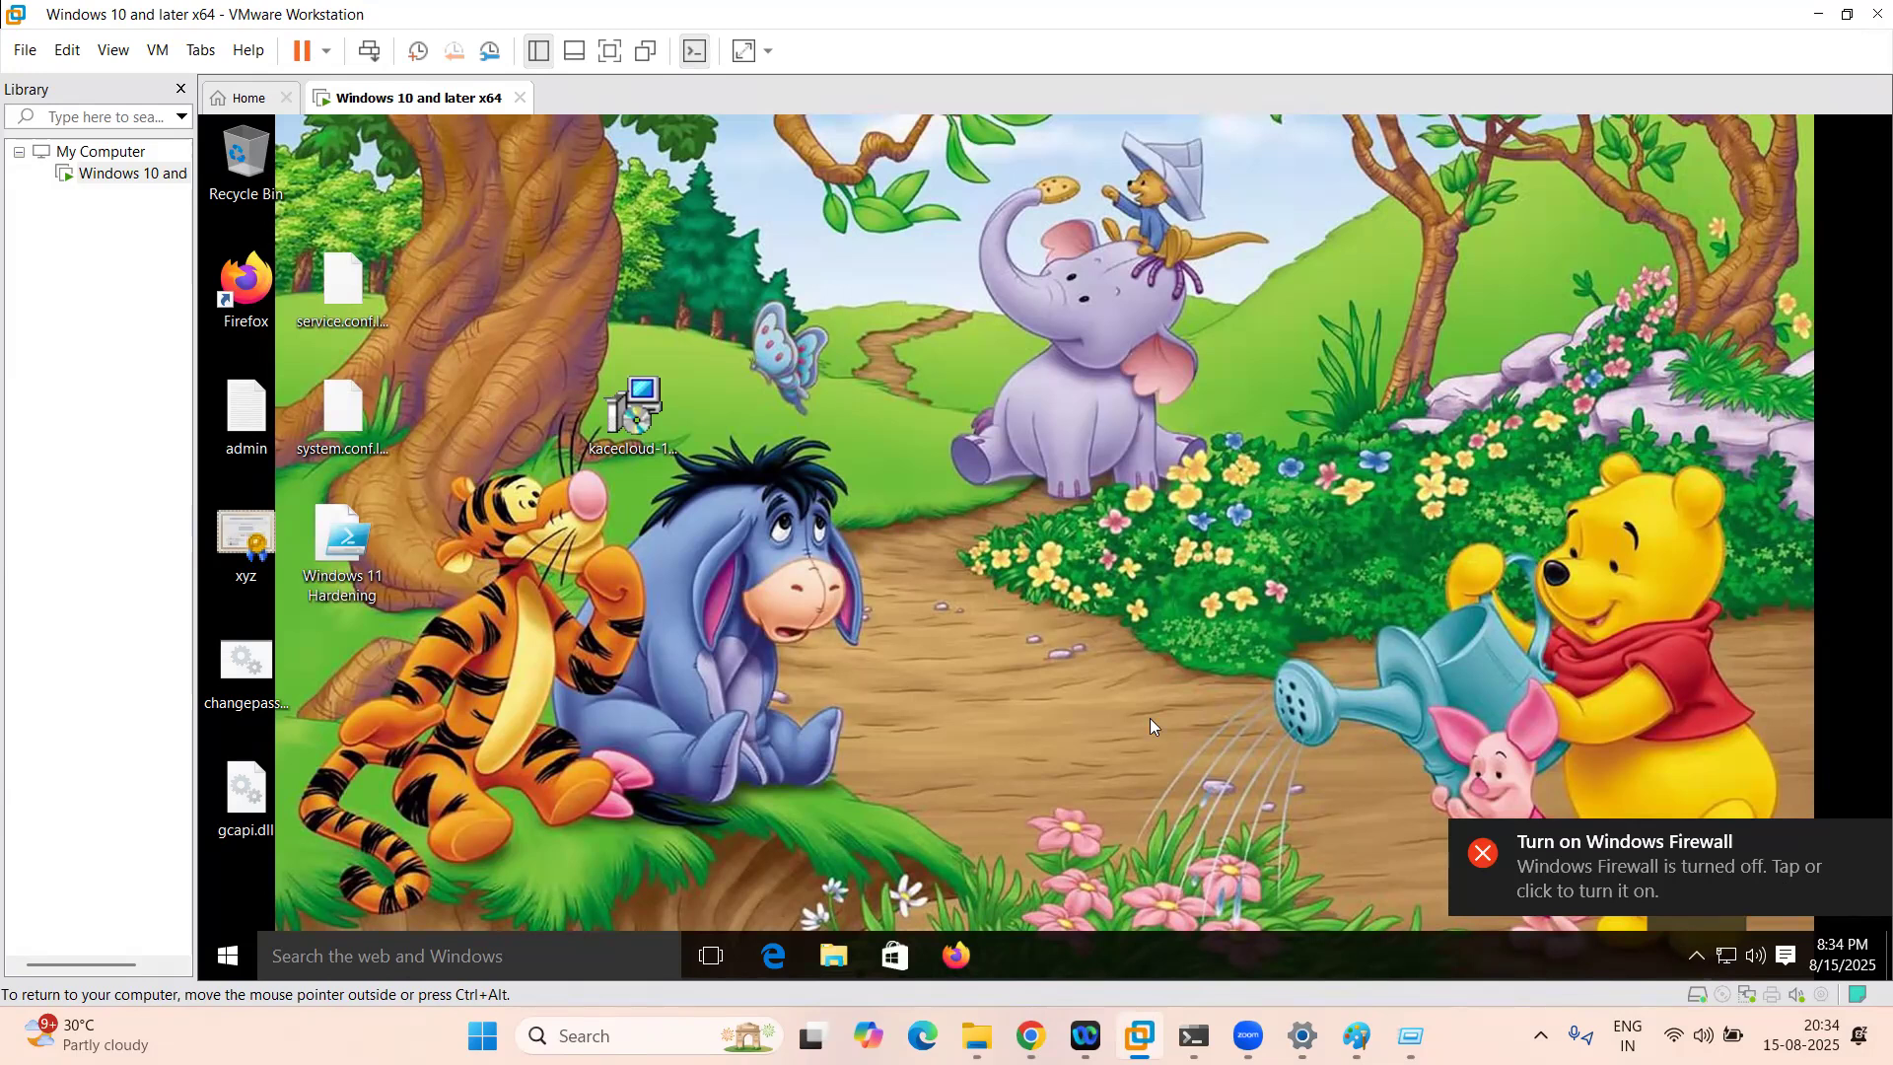
left_click(1031, 1035)
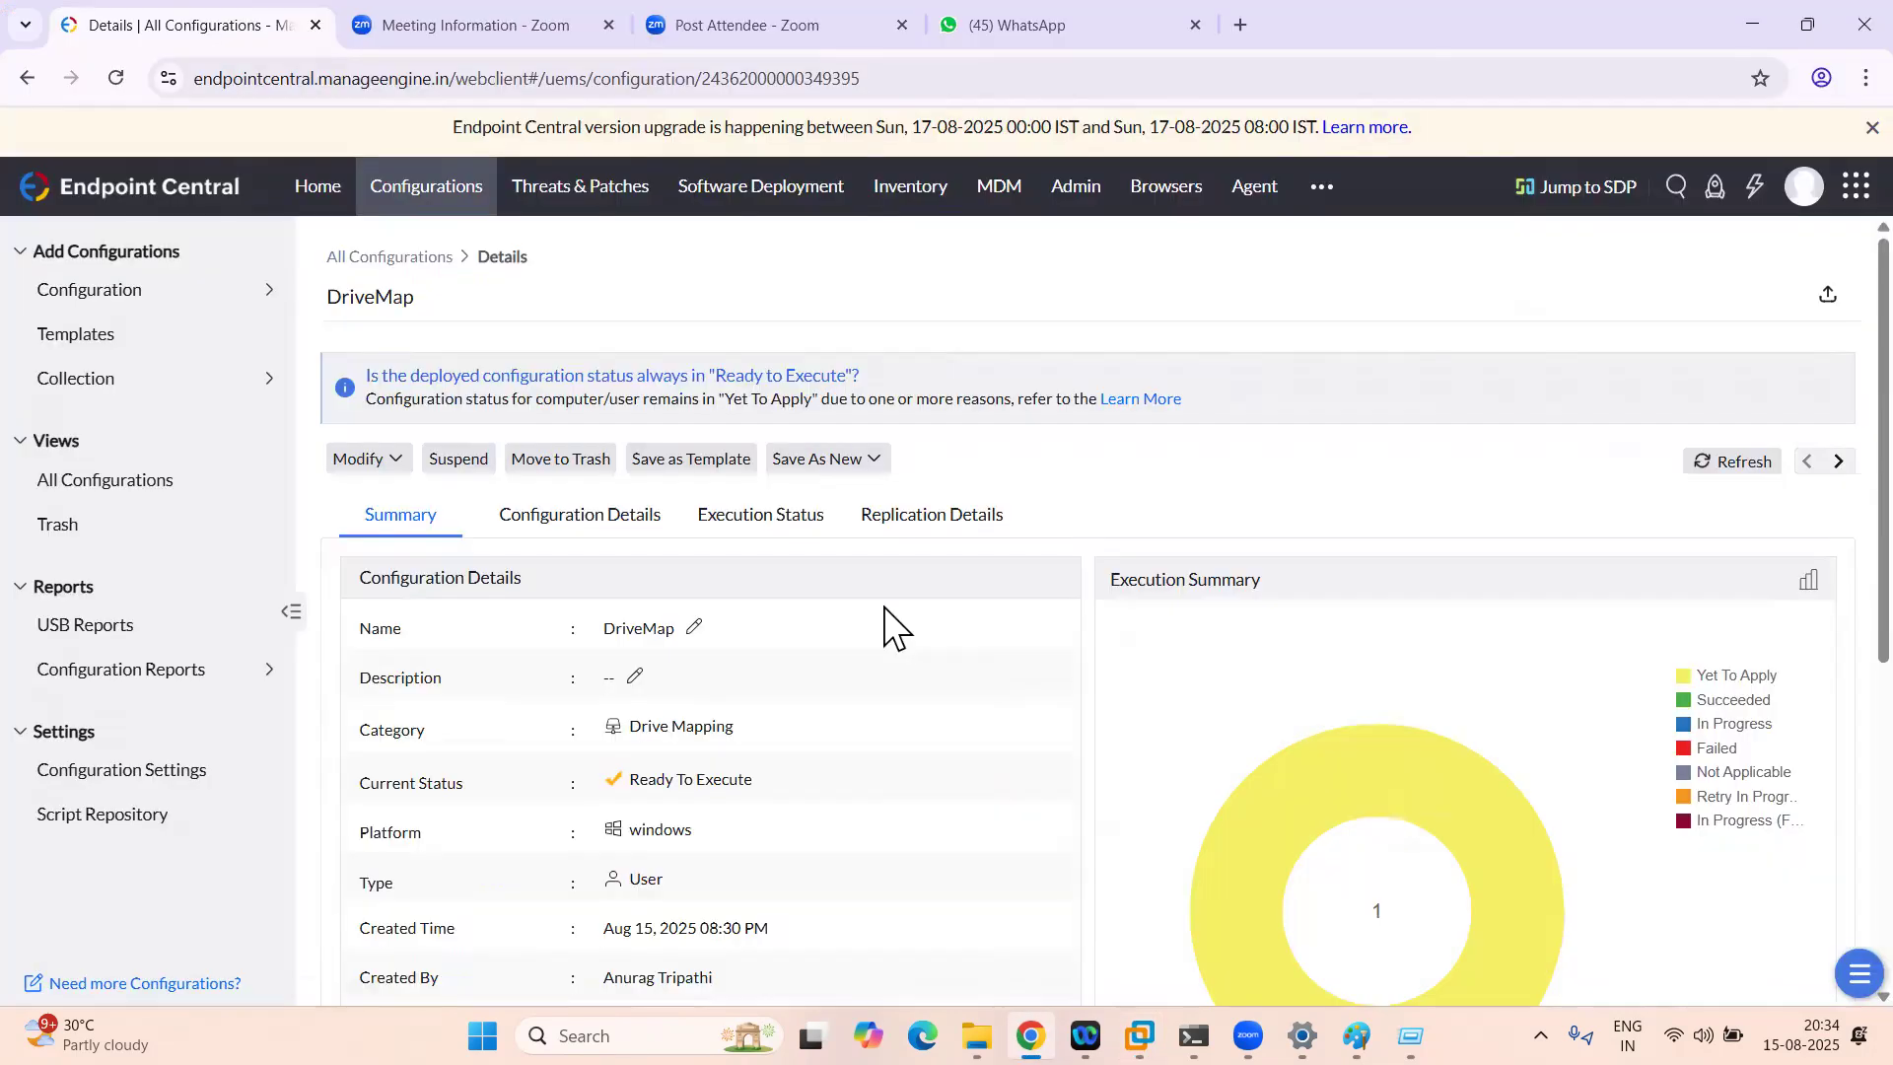
left_click(1724, 469)
Step: Open the VM's This PC, confirming only Local Disk (C:) and DVD Drive (D:), then close File Explorer
left_click(1140, 1036)
left_click(834, 957)
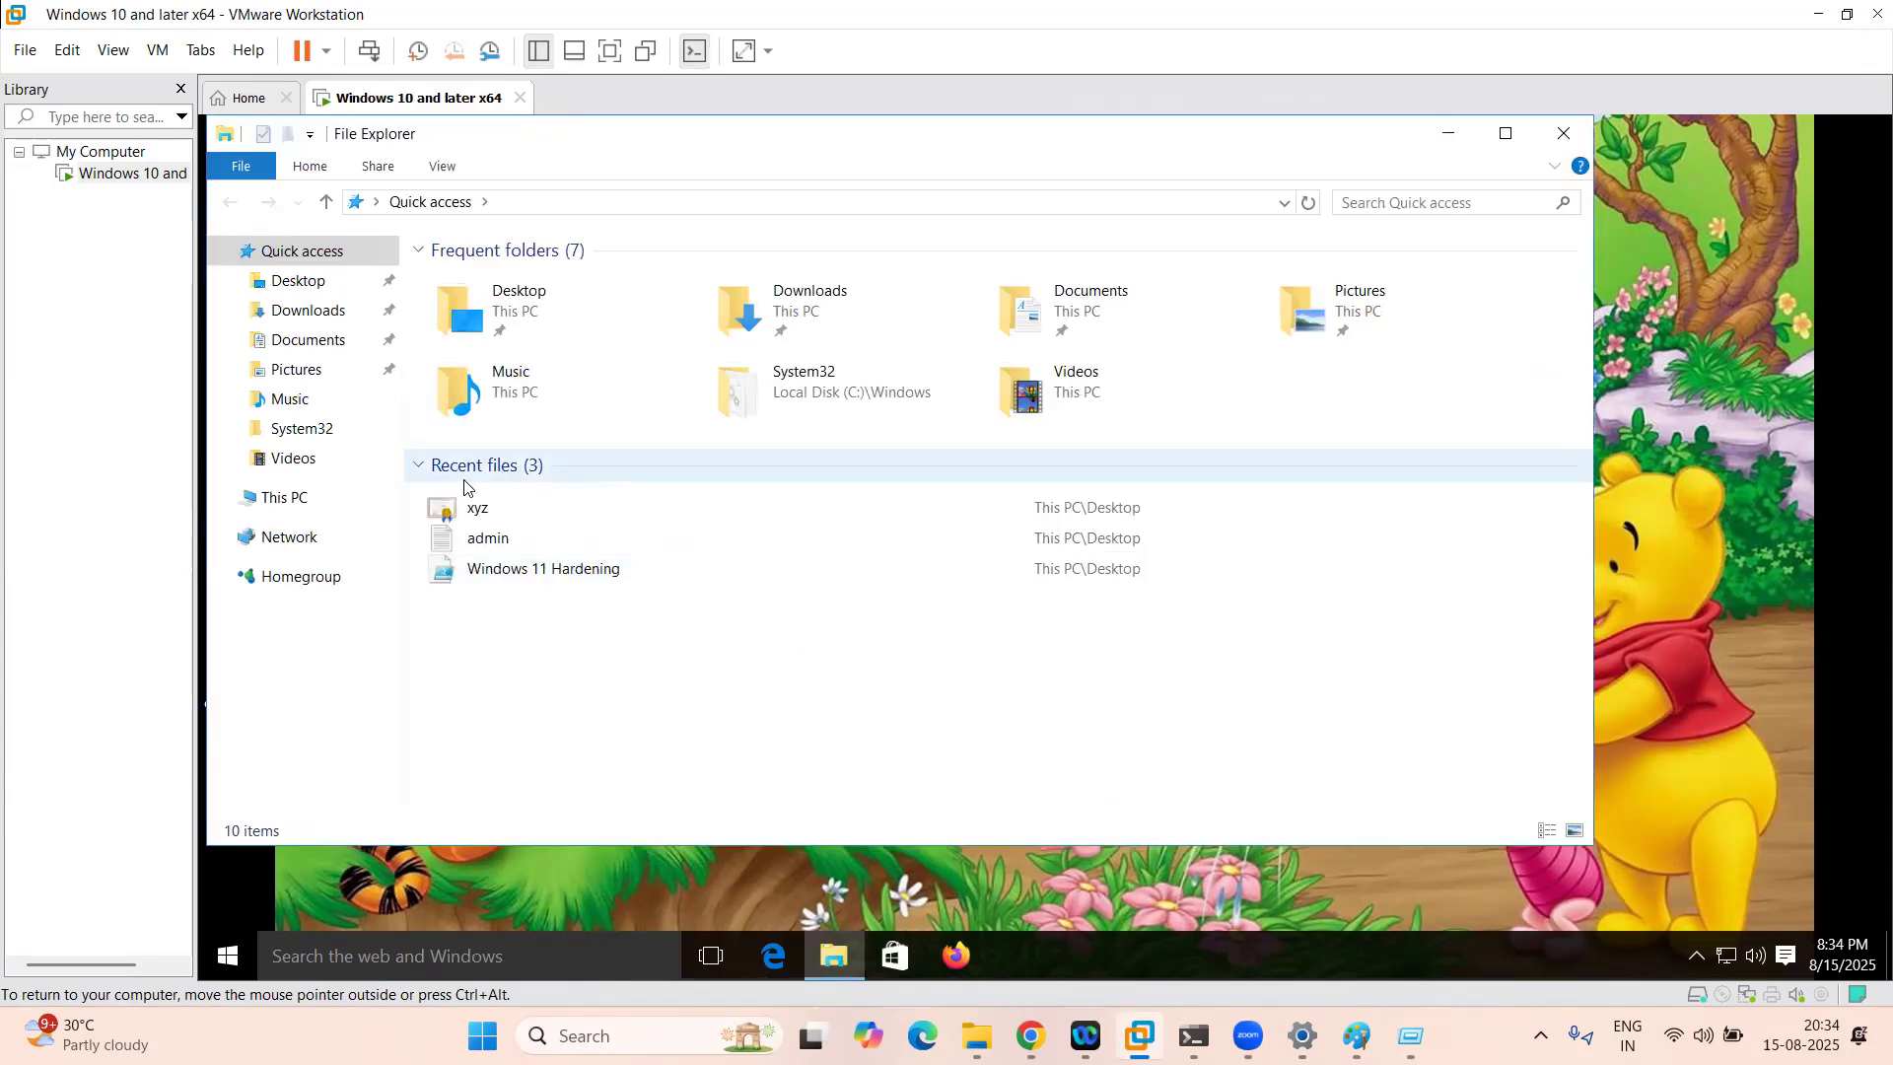
left_click(302, 507)
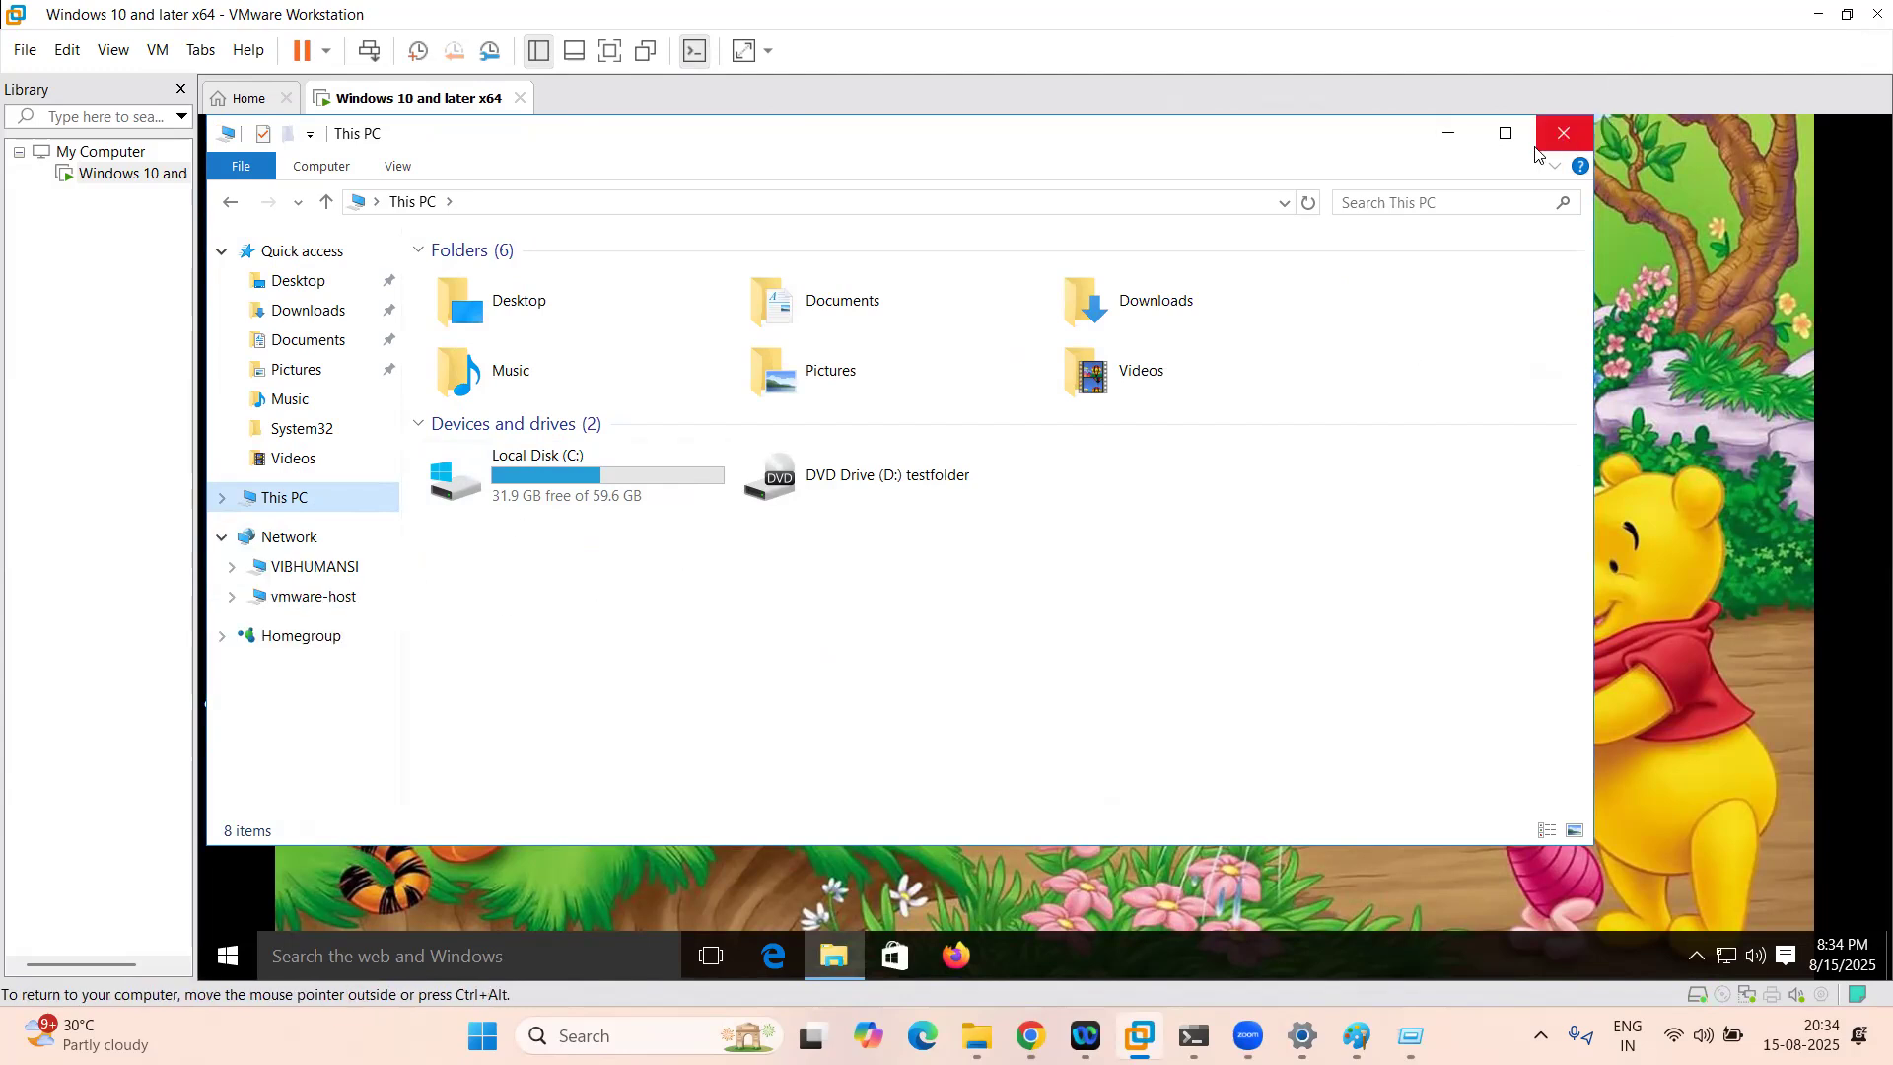
left_click(1564, 136)
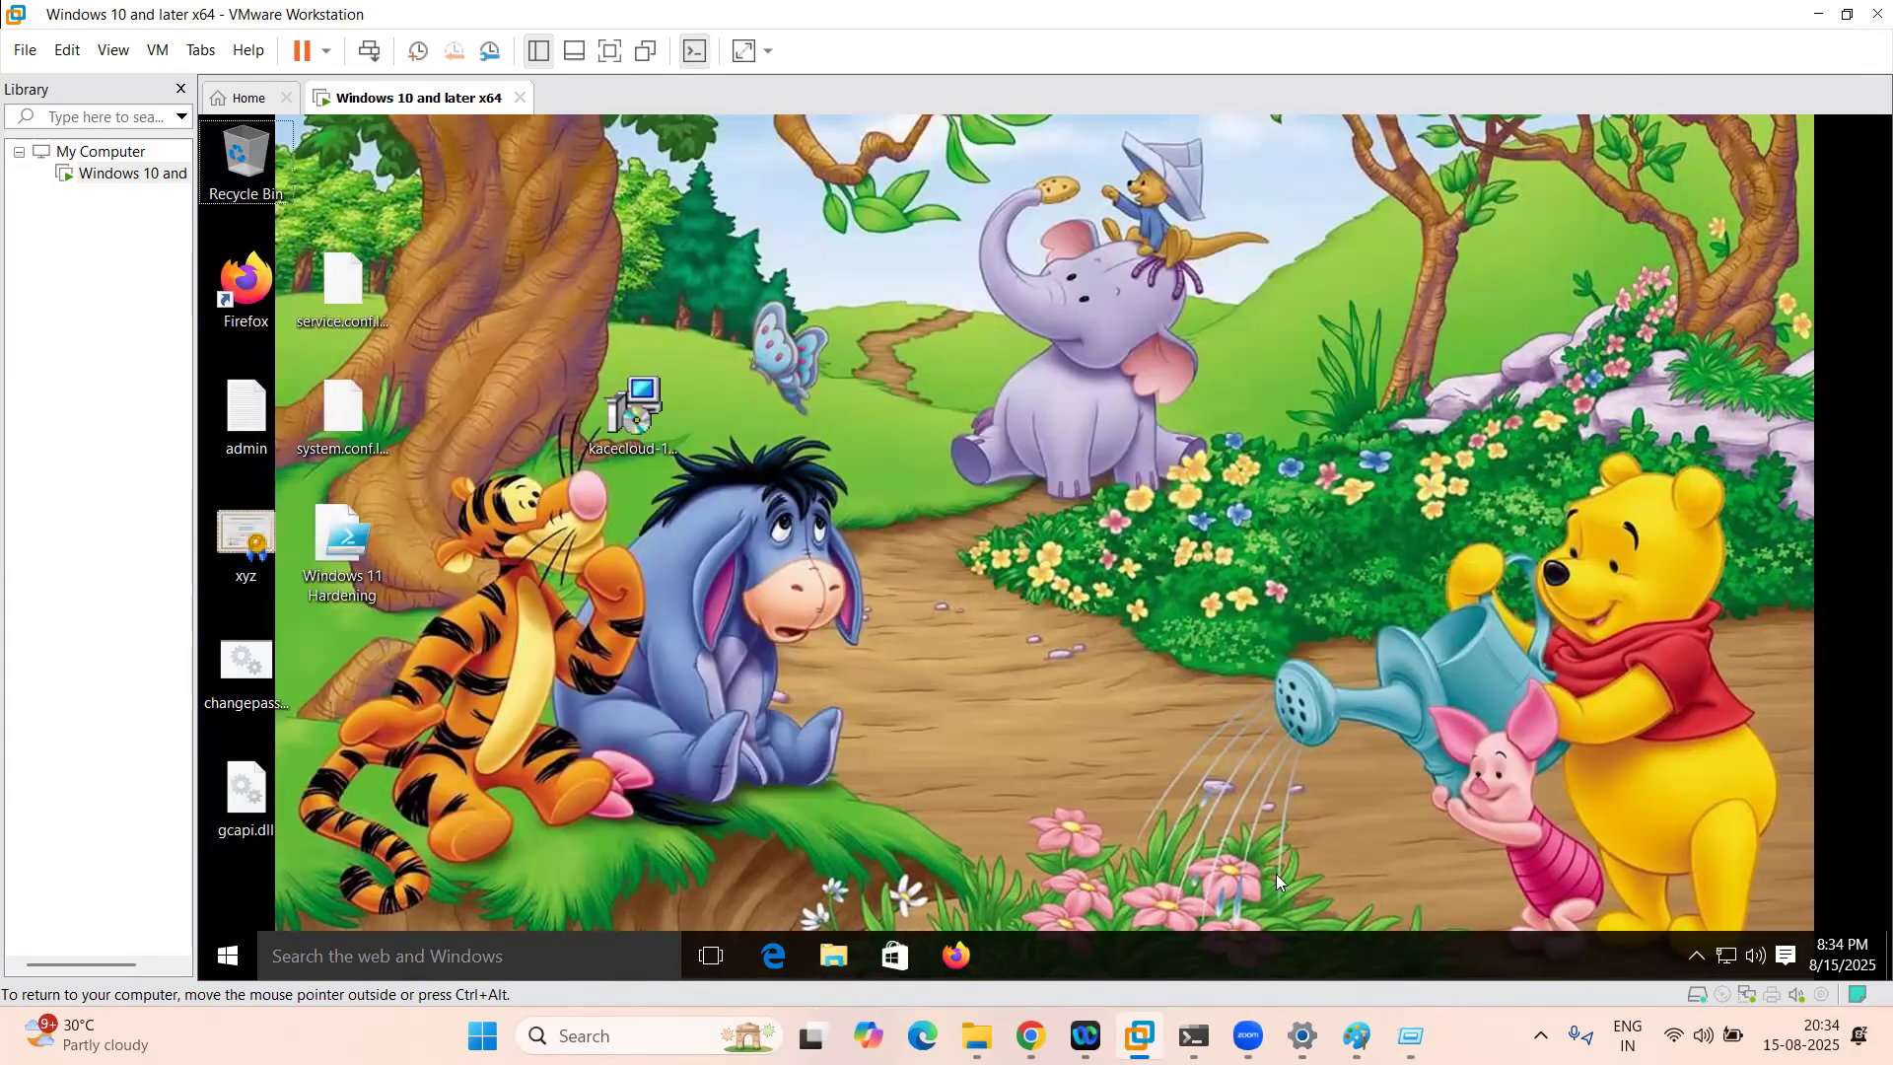
Step: Refresh the DriveMap summary, go back to All Configurations, then open This PC in host File Explorer
left_click(1031, 1035)
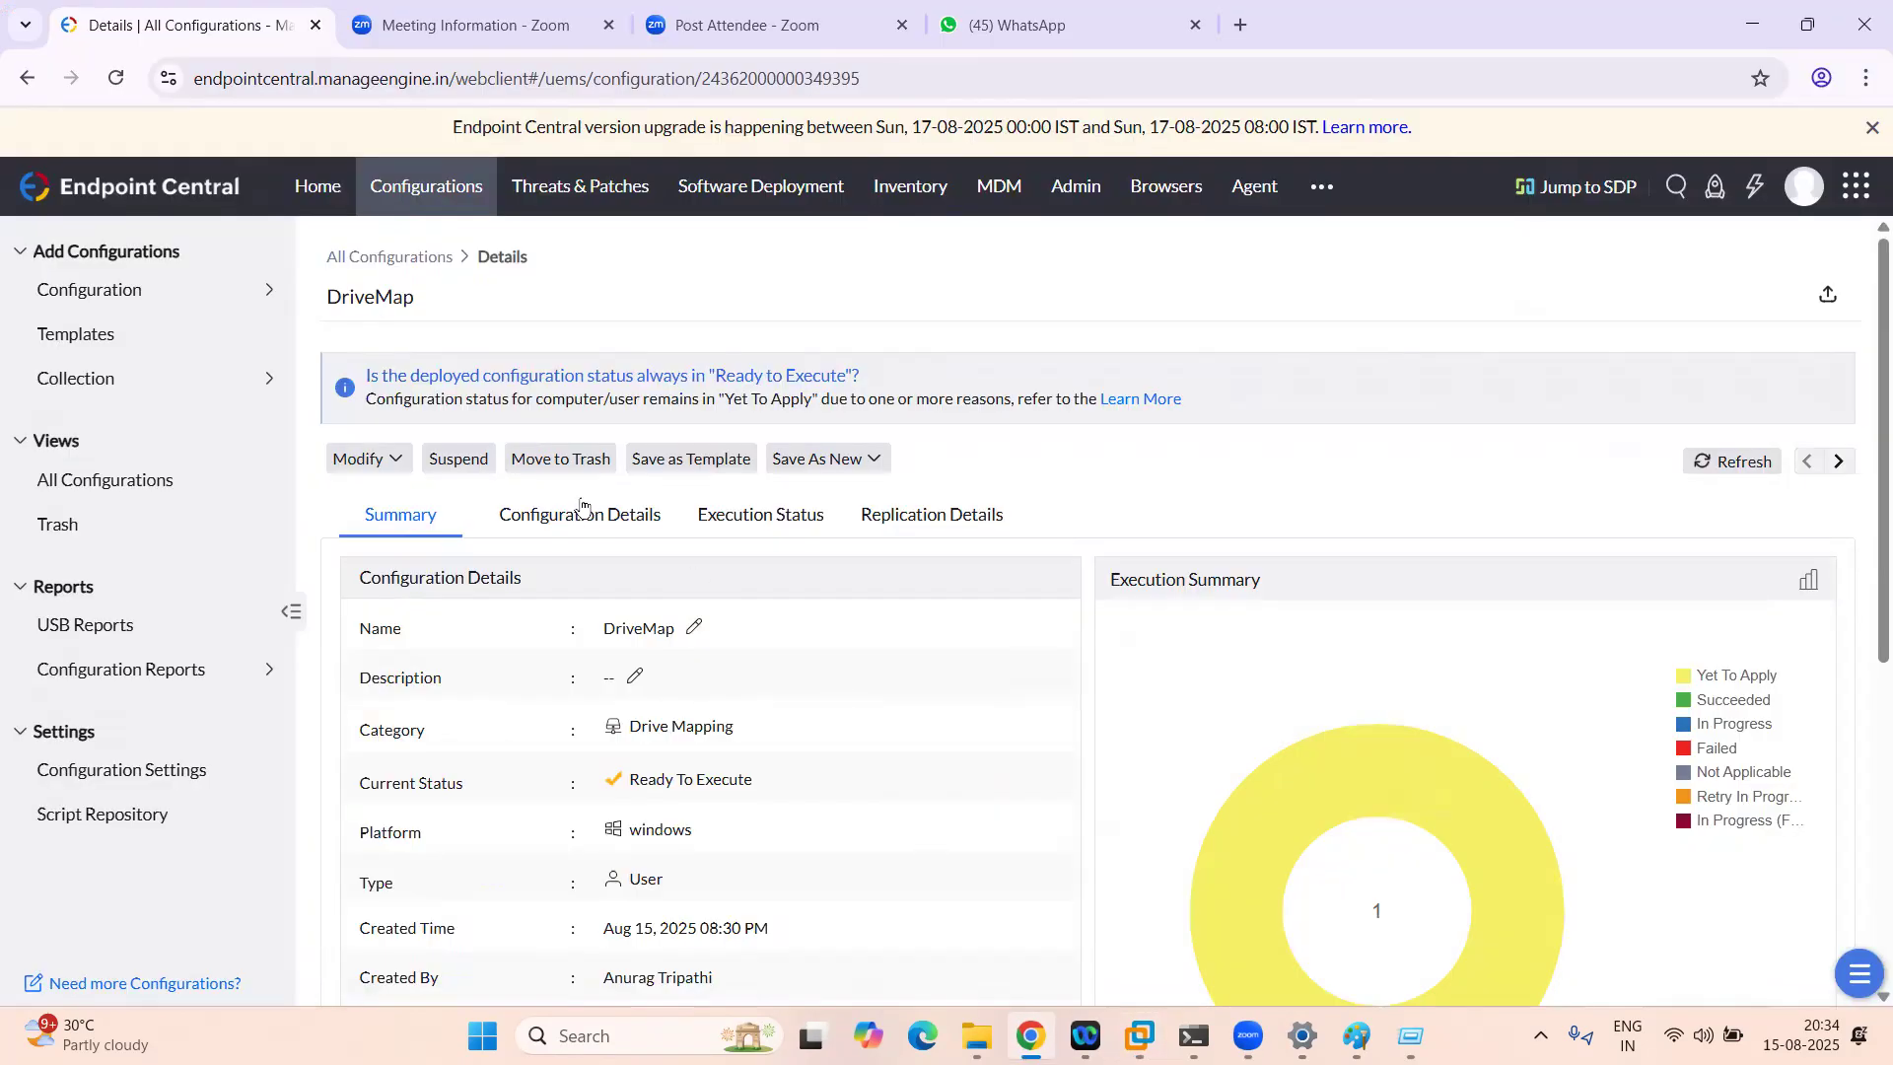
left_click(1720, 471)
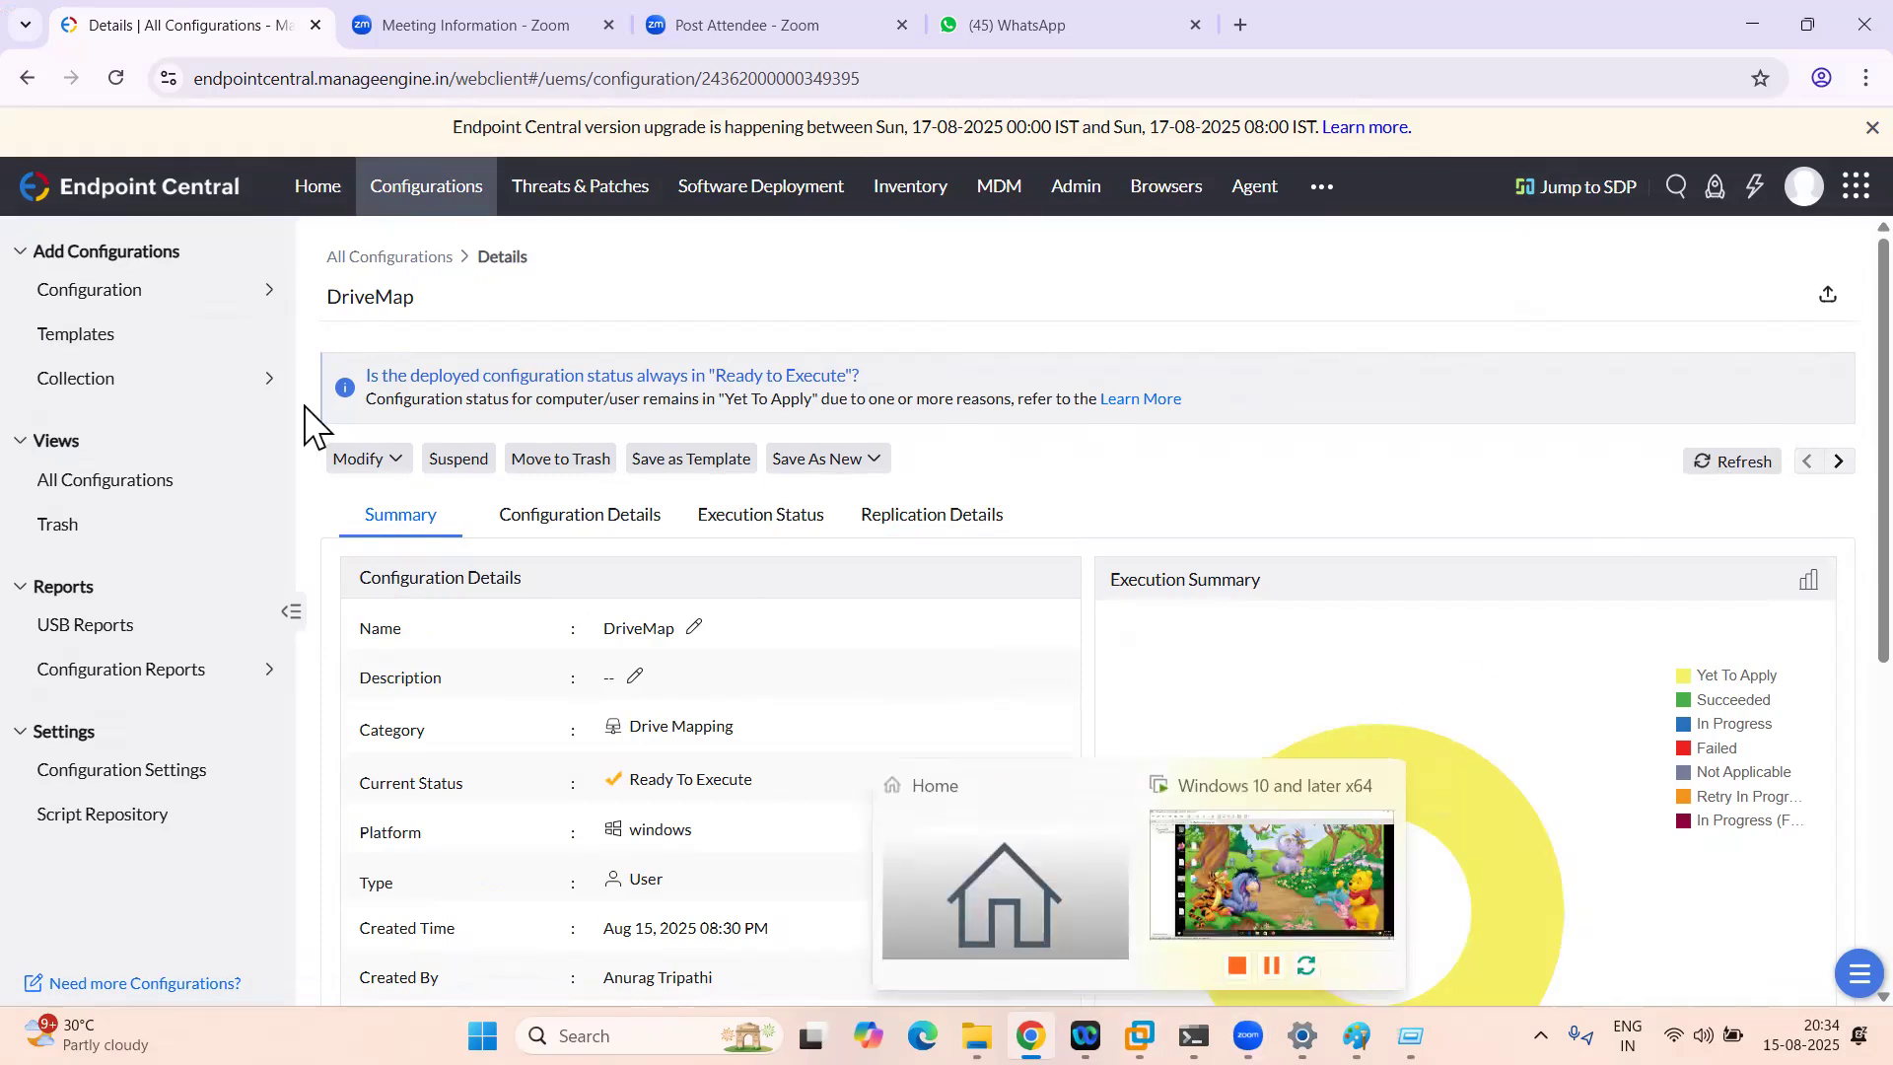
left_click(146, 485)
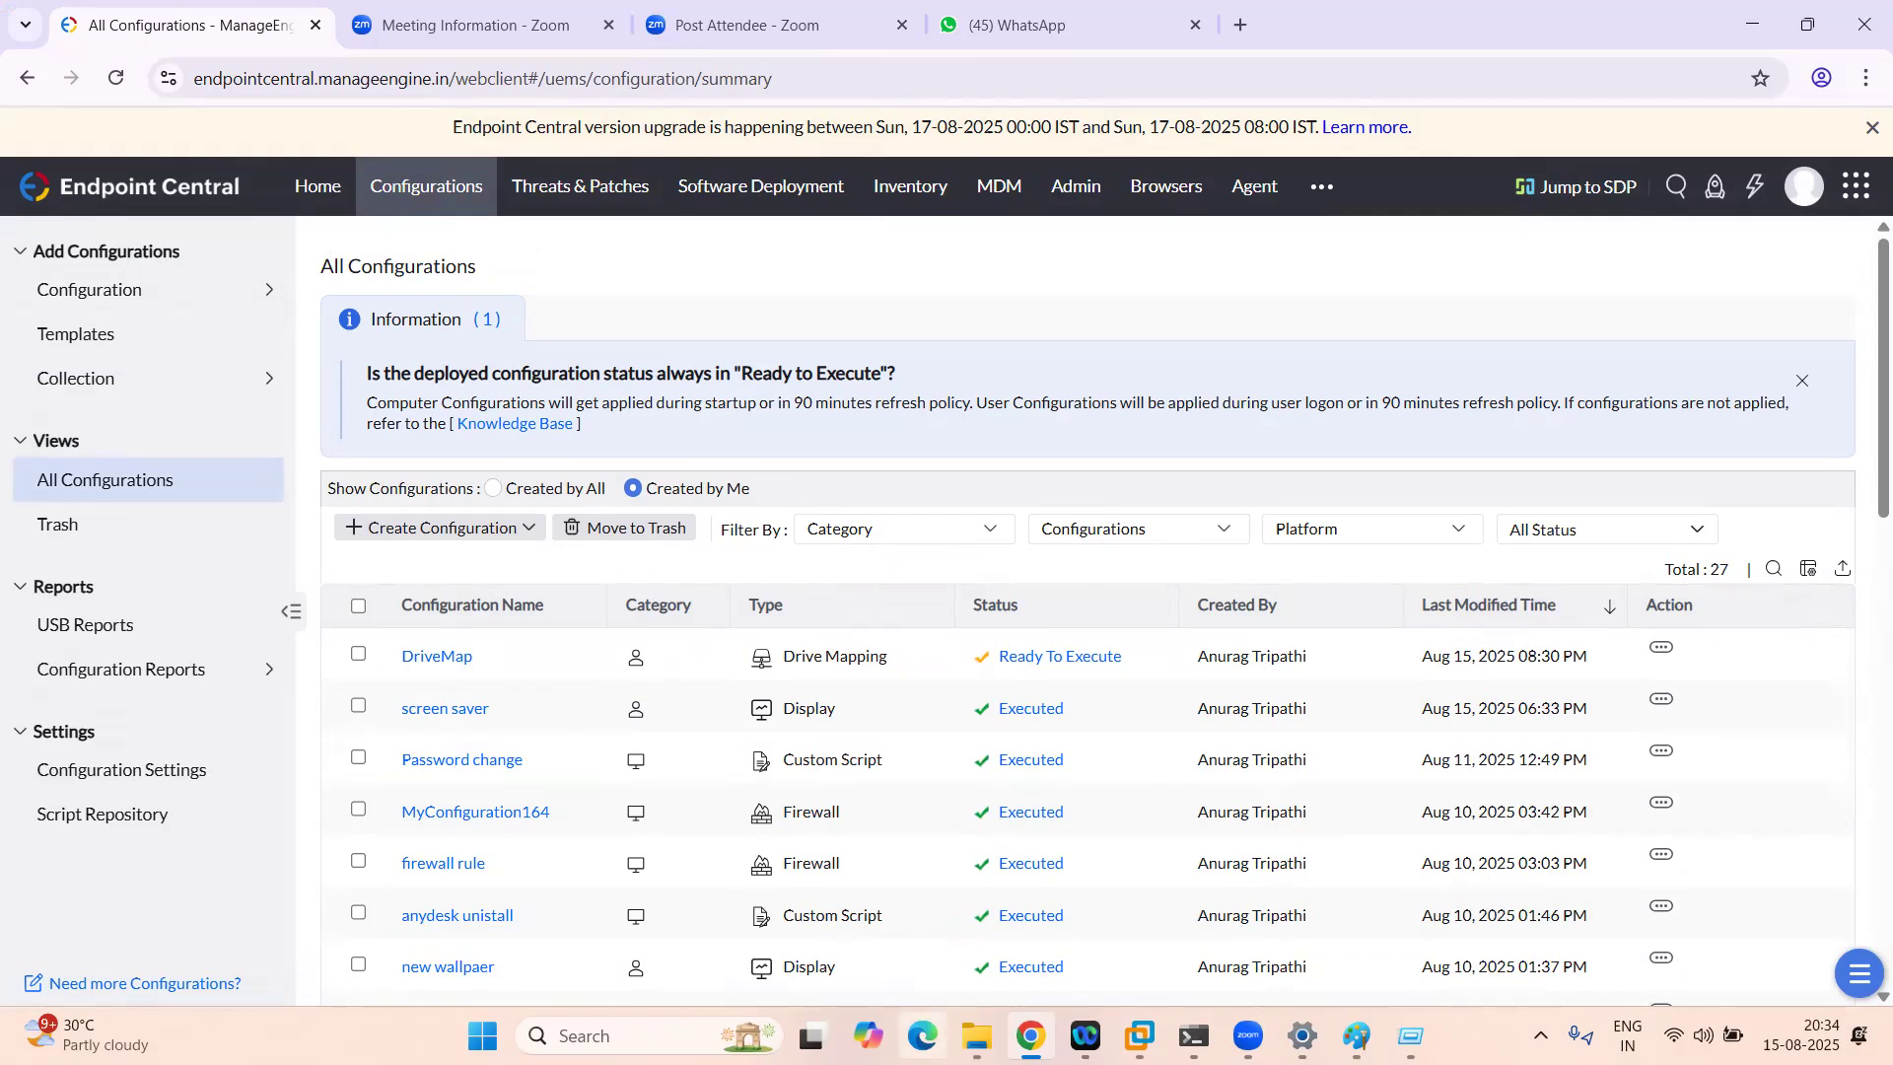
left_click(977, 1036)
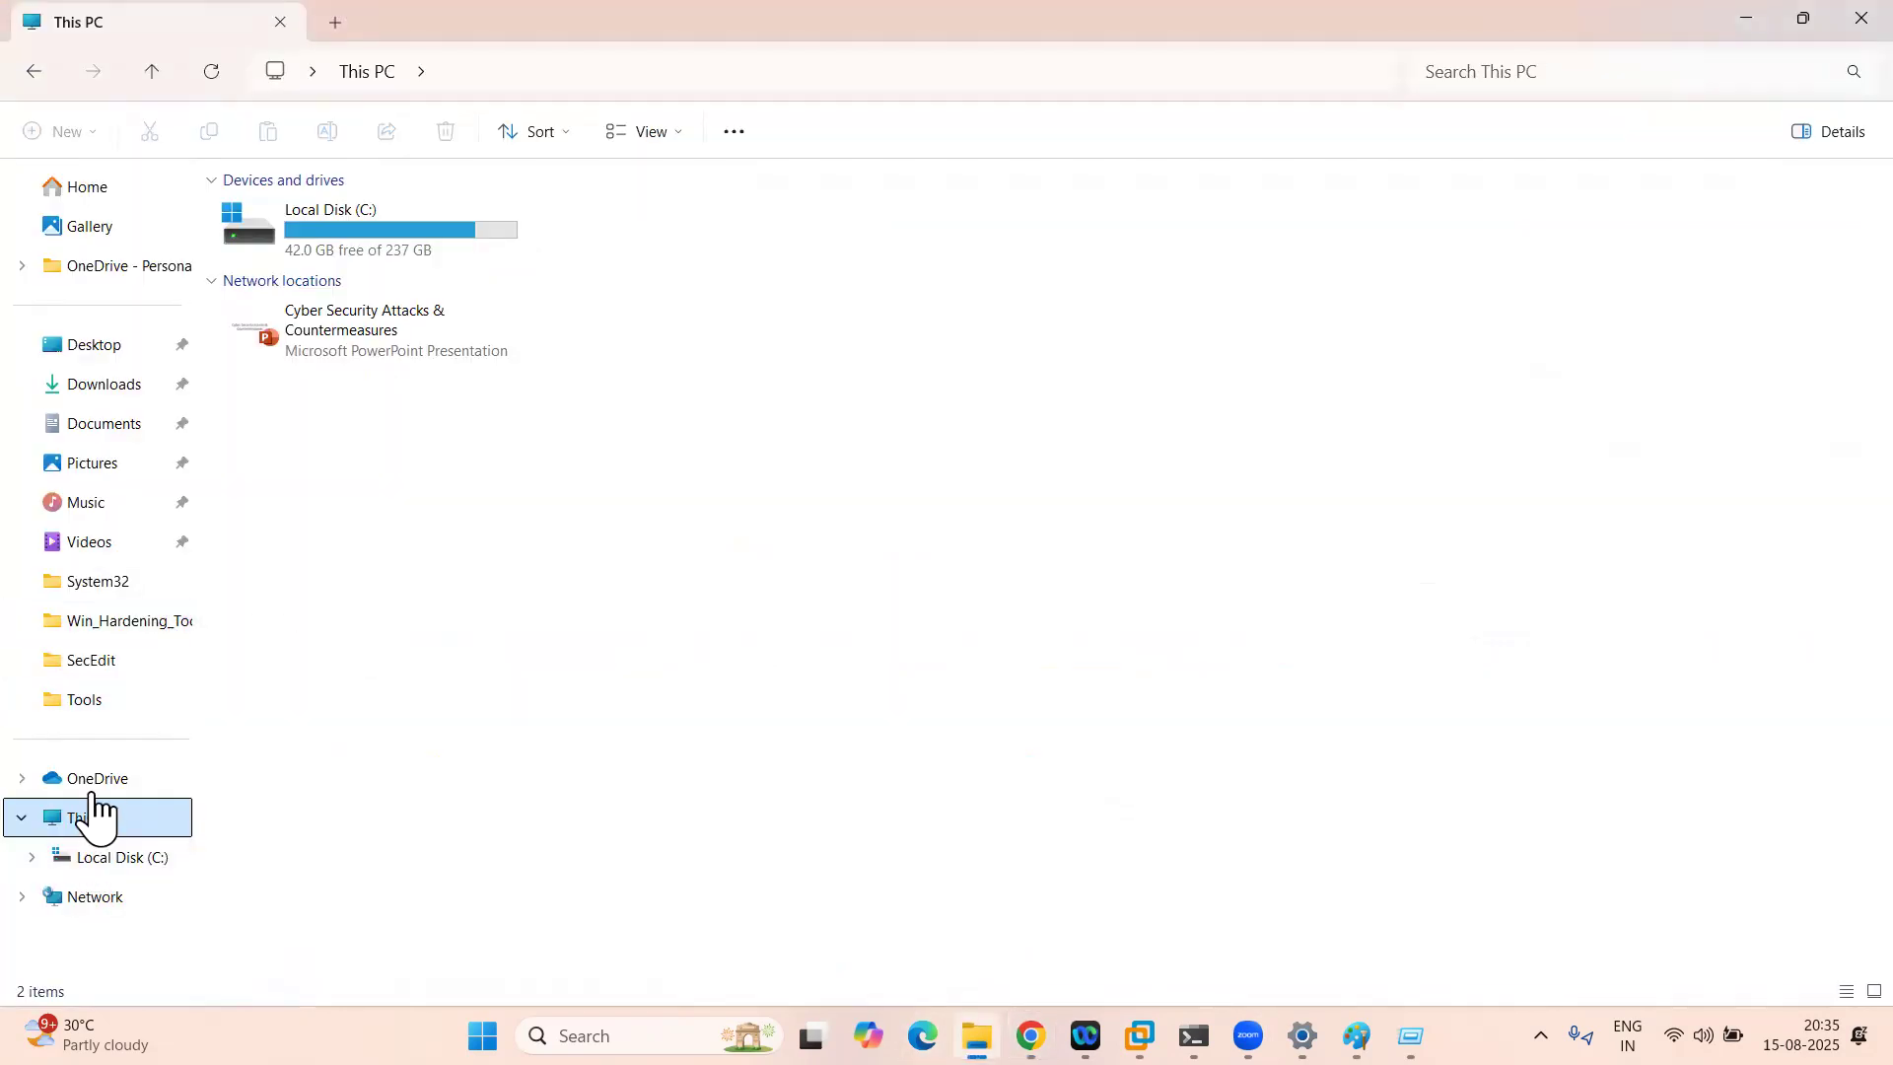
Step: Browse the empty Network location in host File Explorer, glancing at the VM and Endpoint Central
left_click(93, 898)
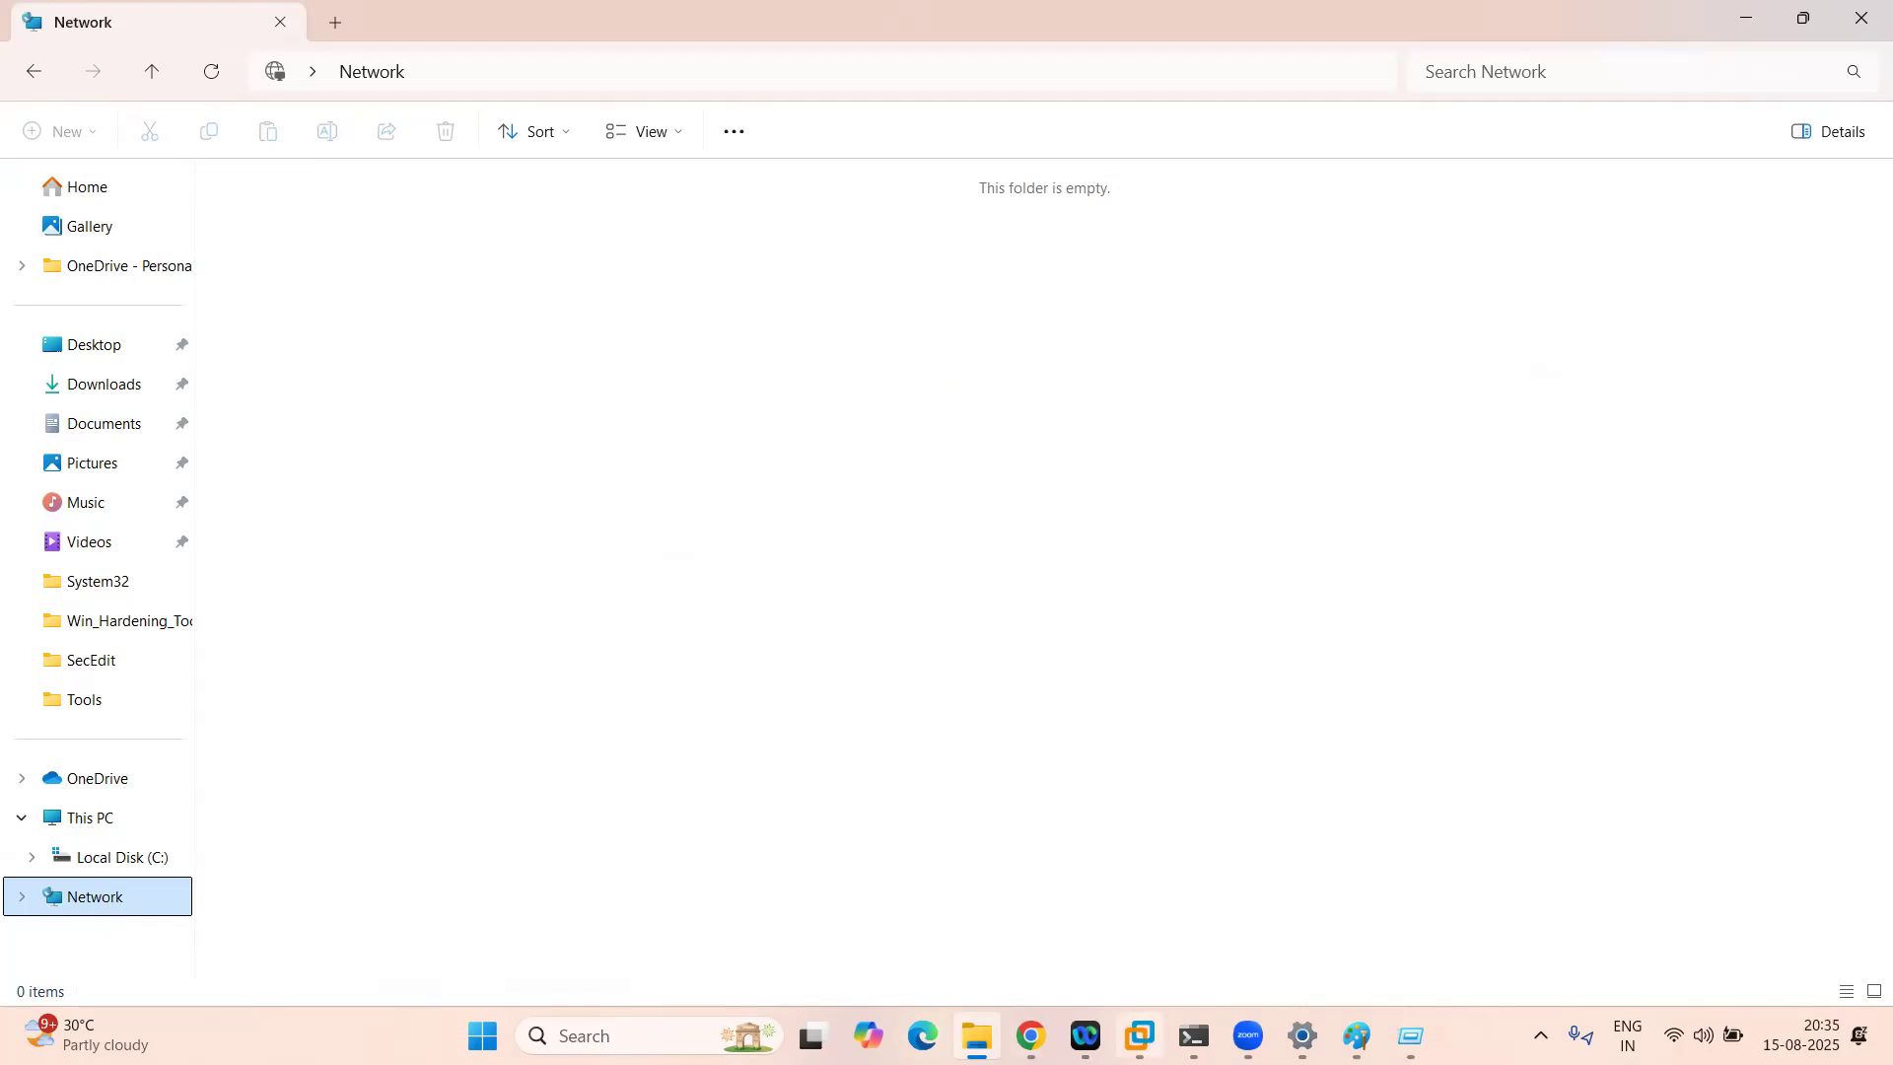
left_click(1140, 1035)
left_click(1030, 1036)
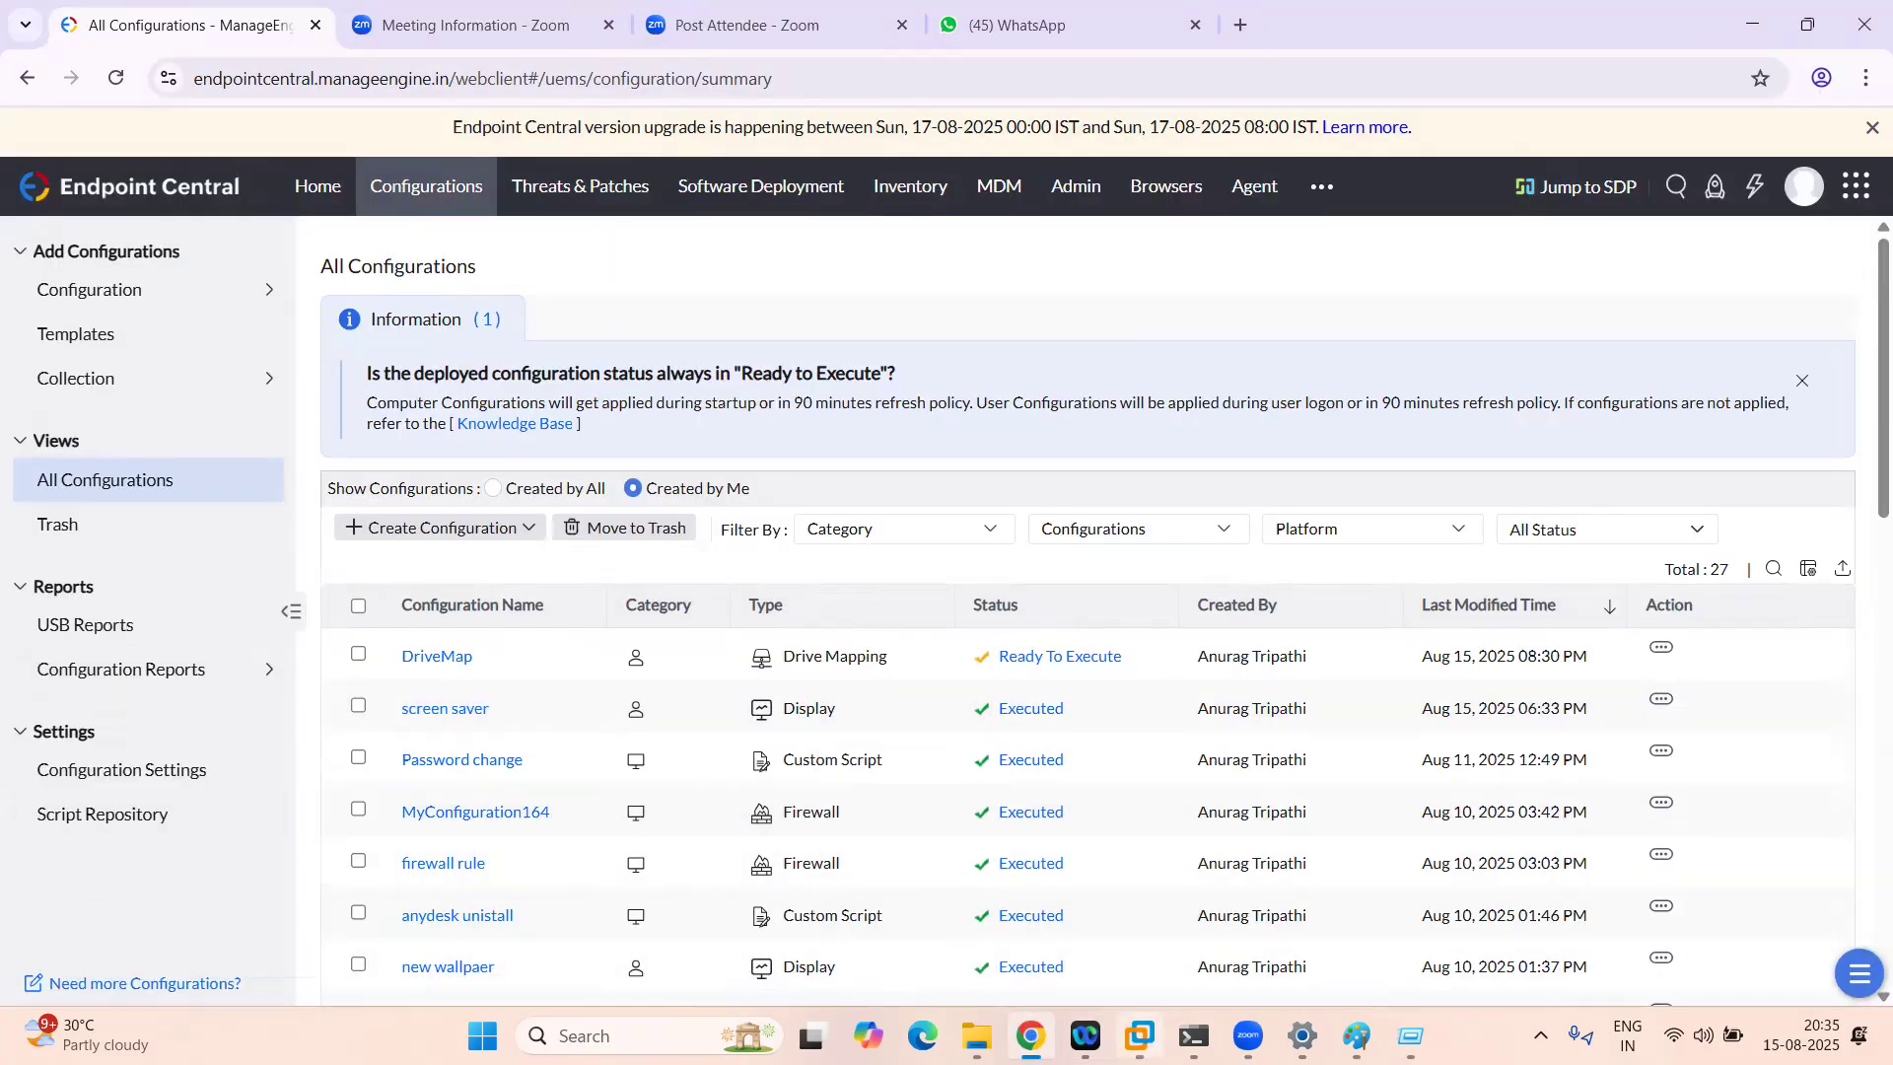
left_click(1140, 1035)
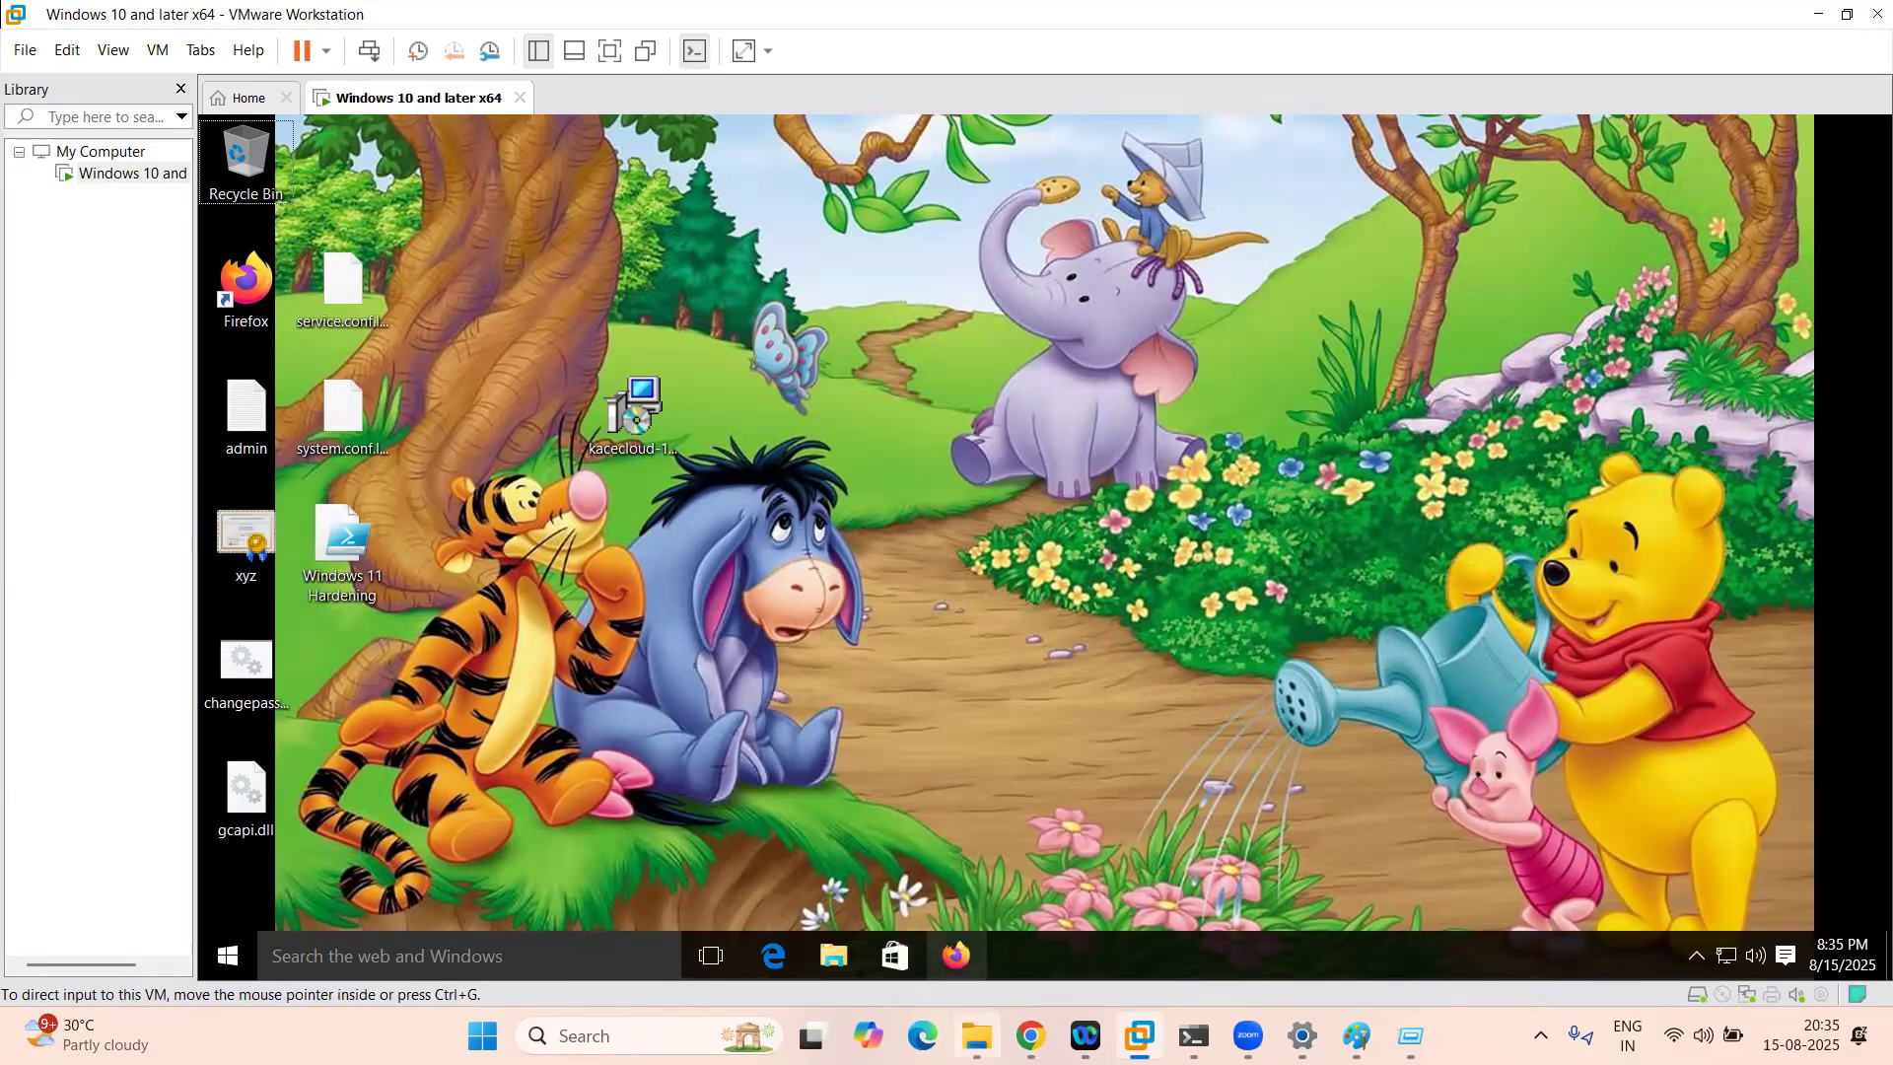
left_click(976, 1035)
Step: Open and dismiss the Run box, check the VM tray, then right-click Network for its actions
key("super+r")
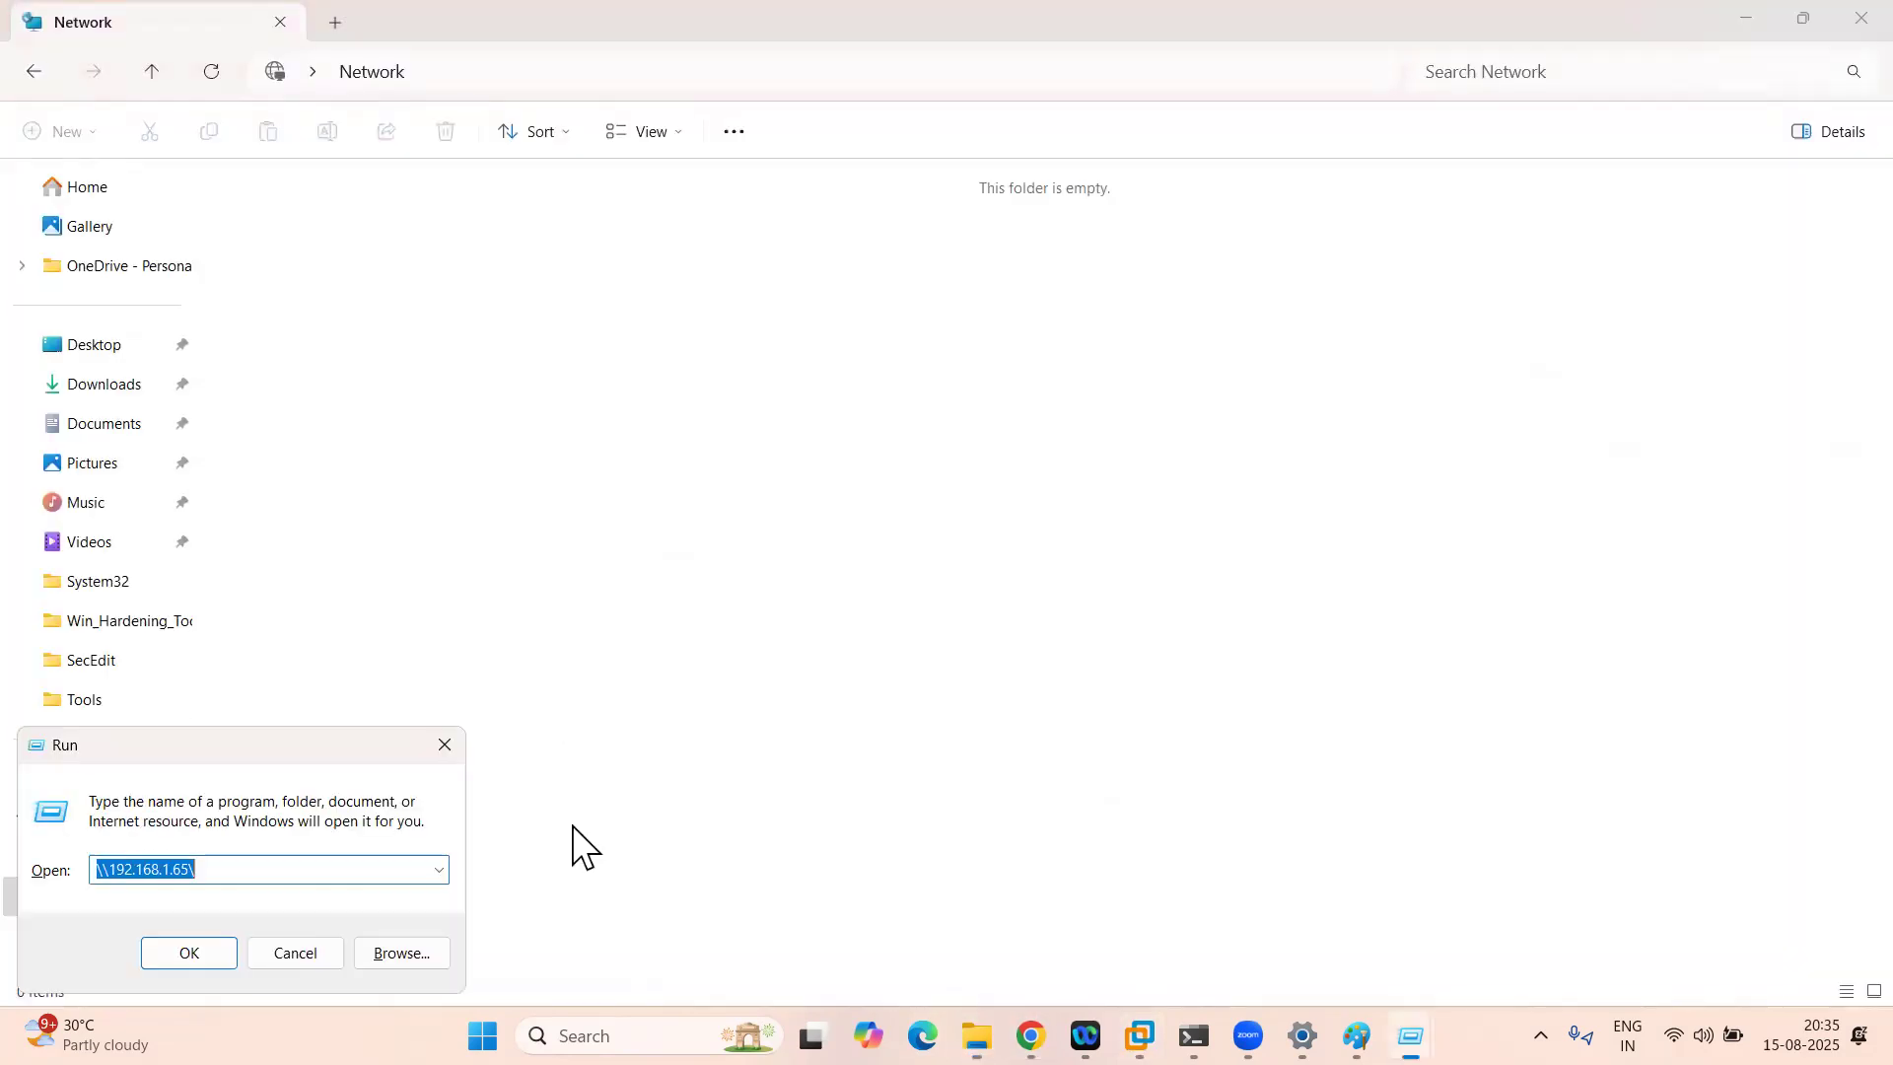
left_click(445, 746)
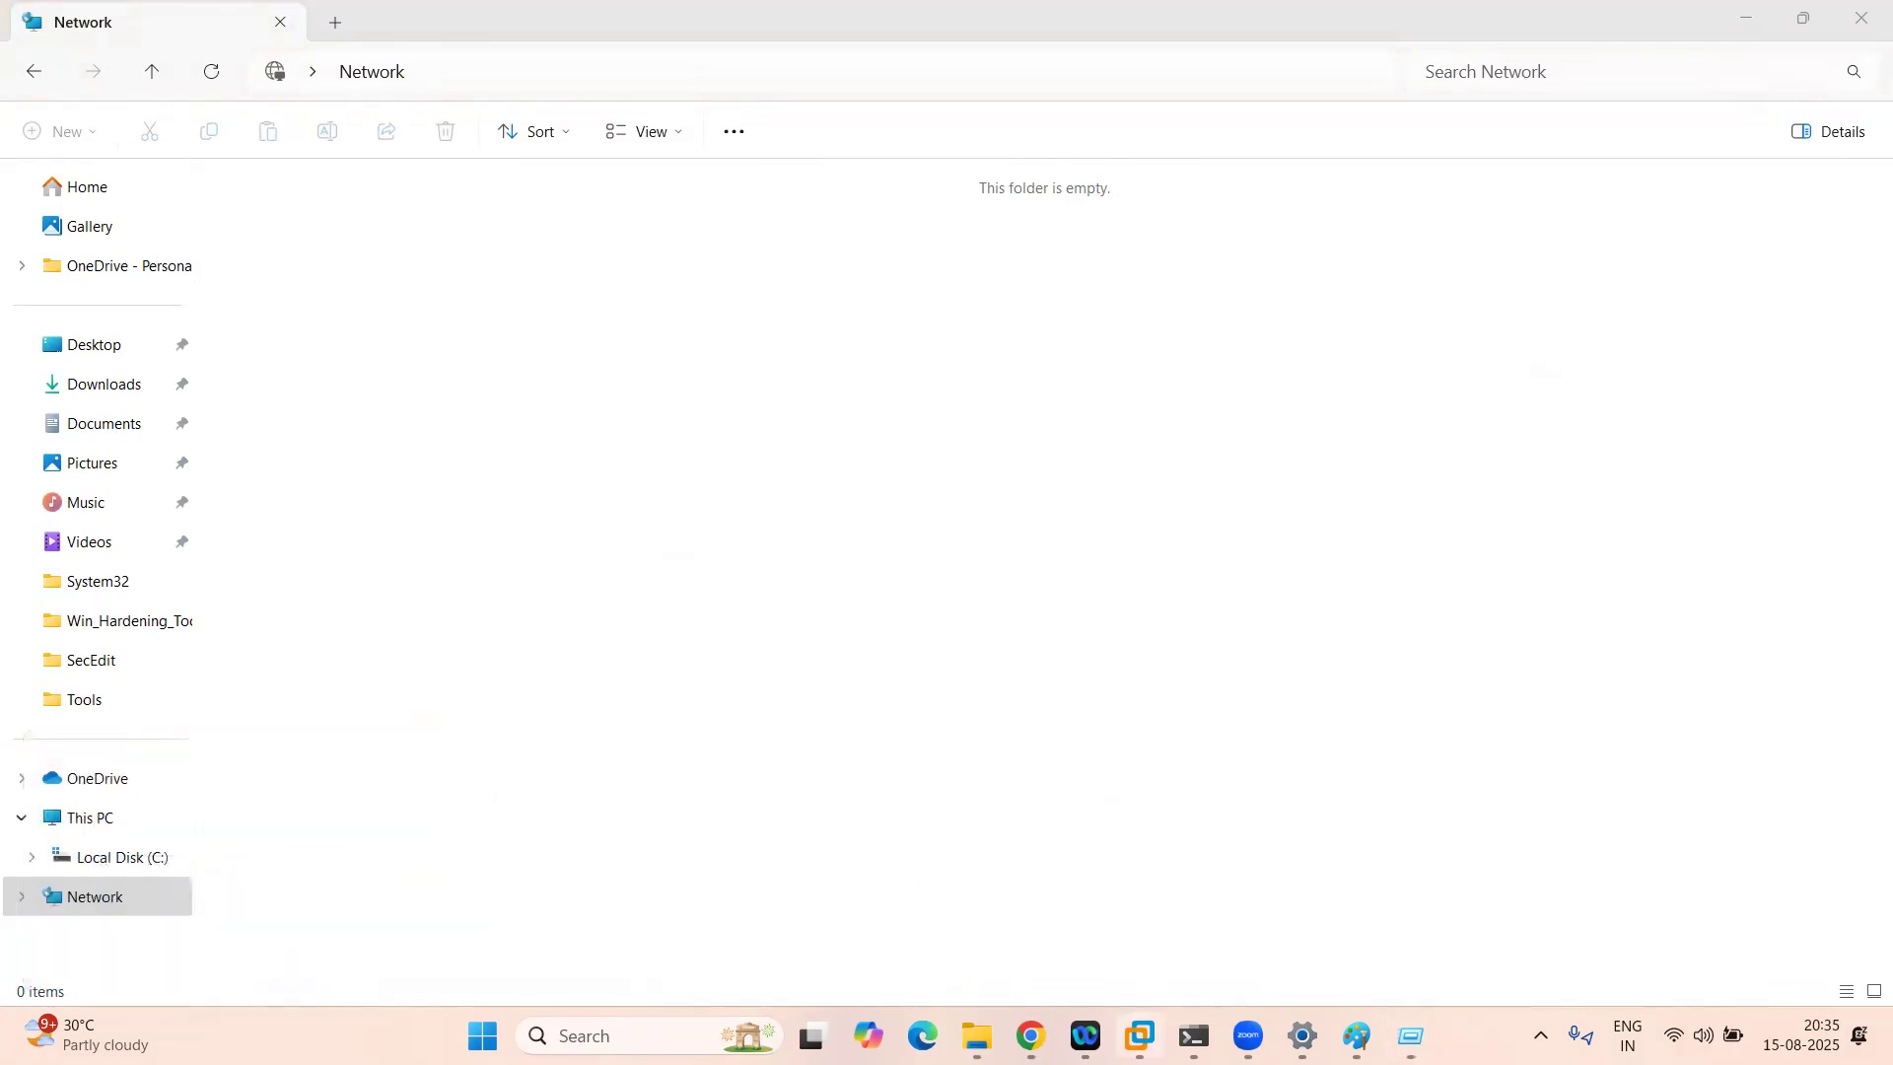
mouse_move(1138, 1035)
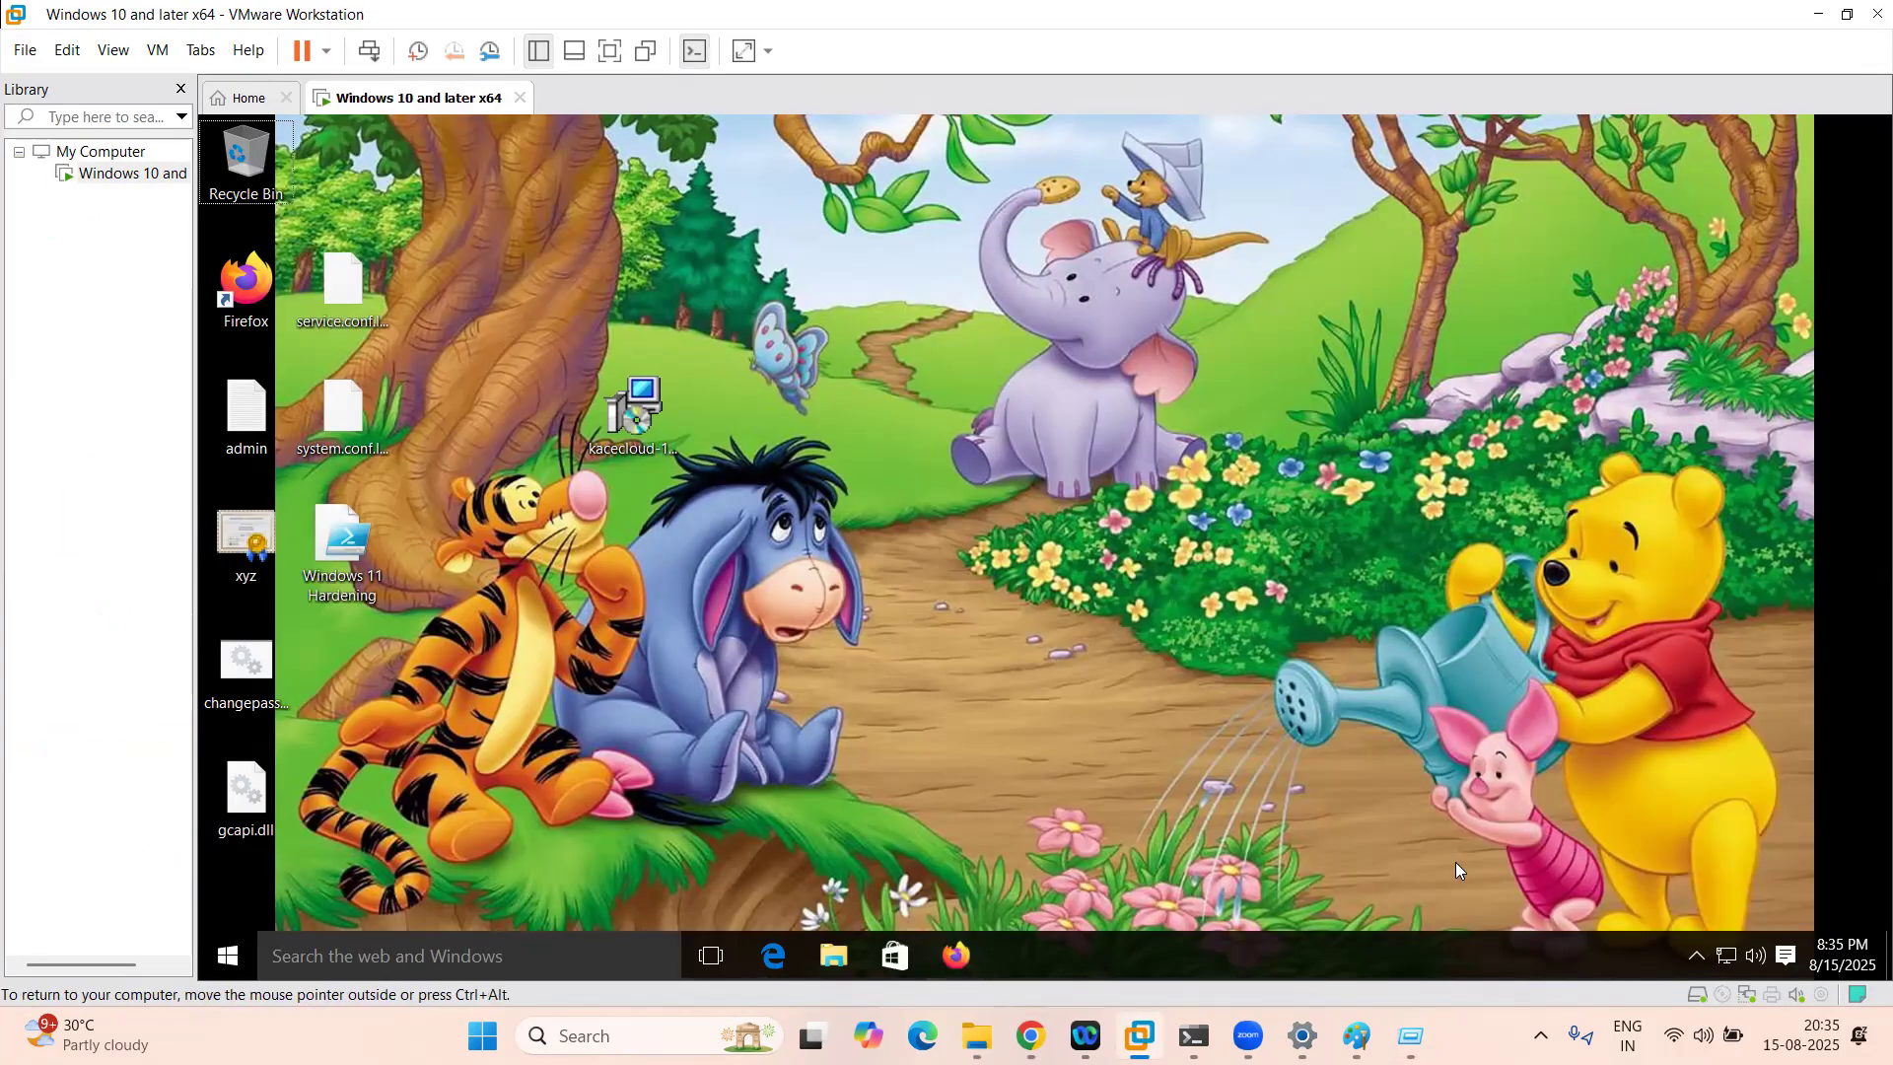
left_click(1697, 955)
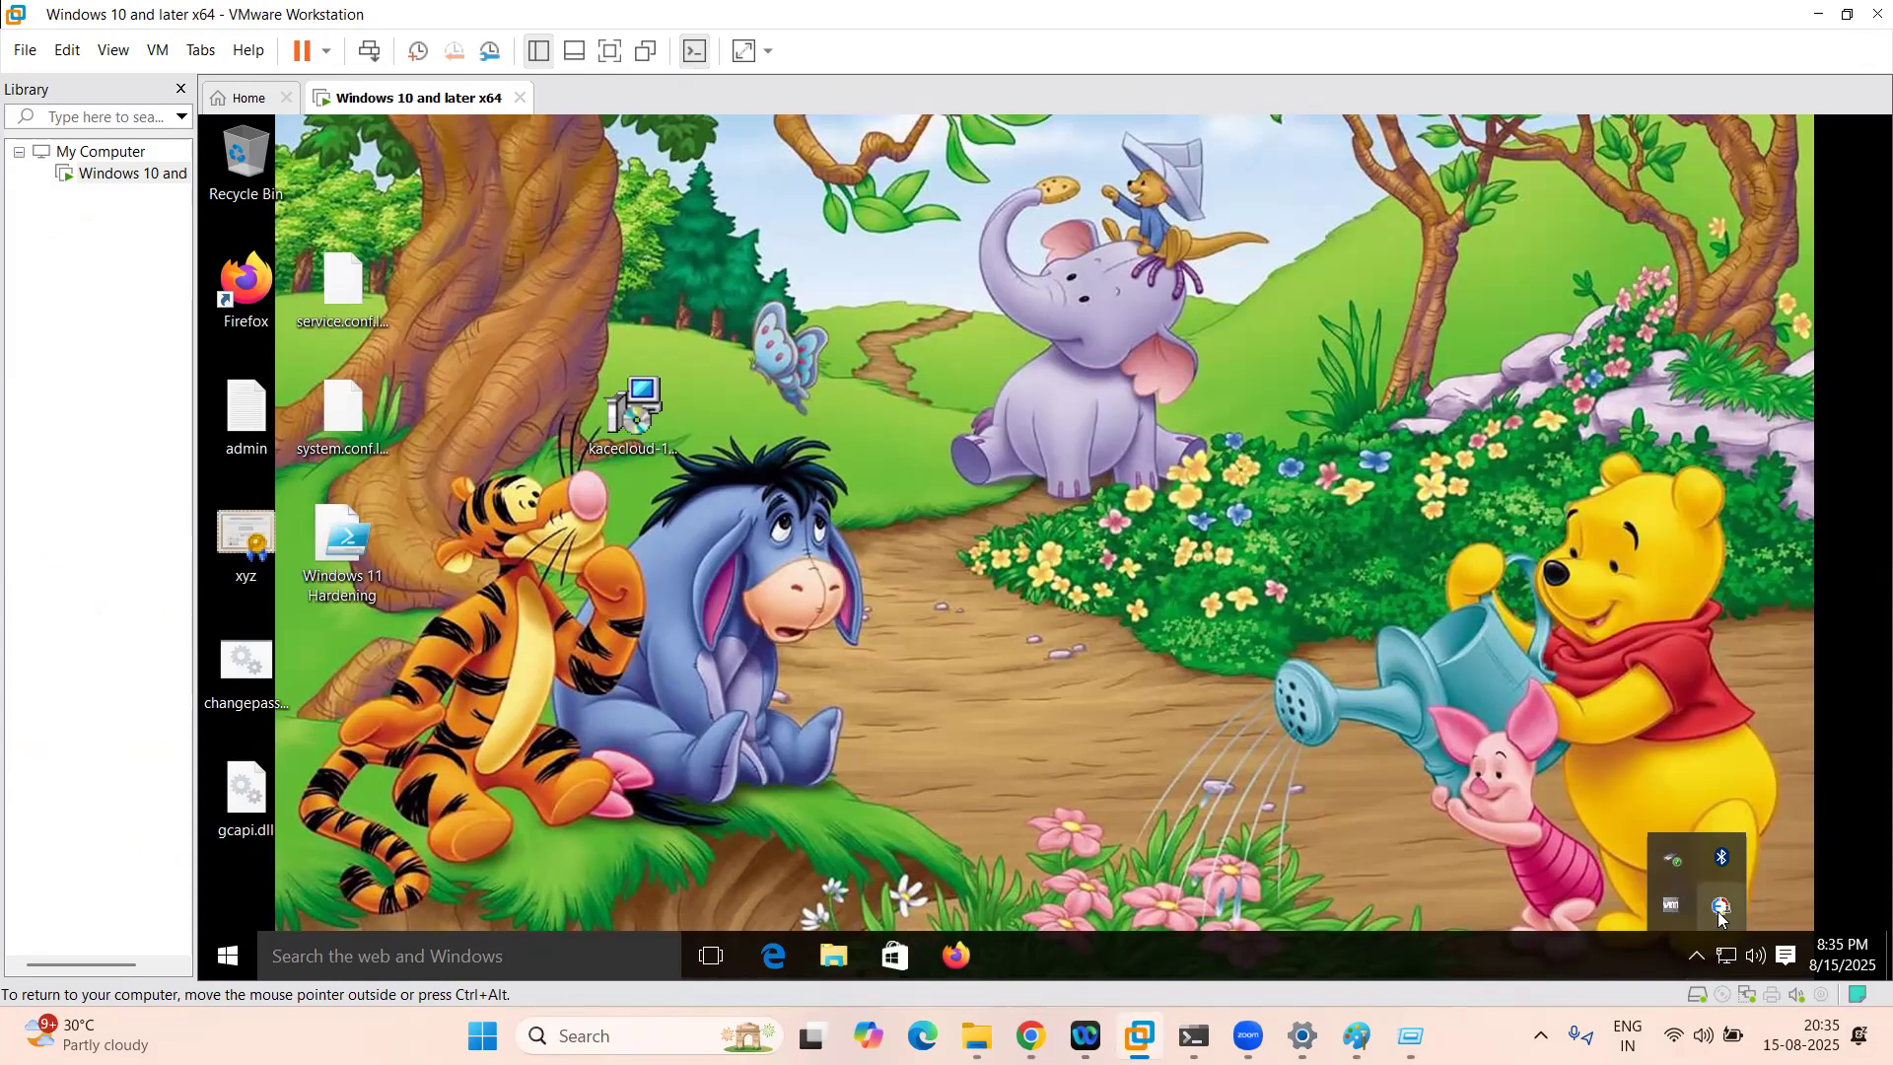
left_click(1031, 1036)
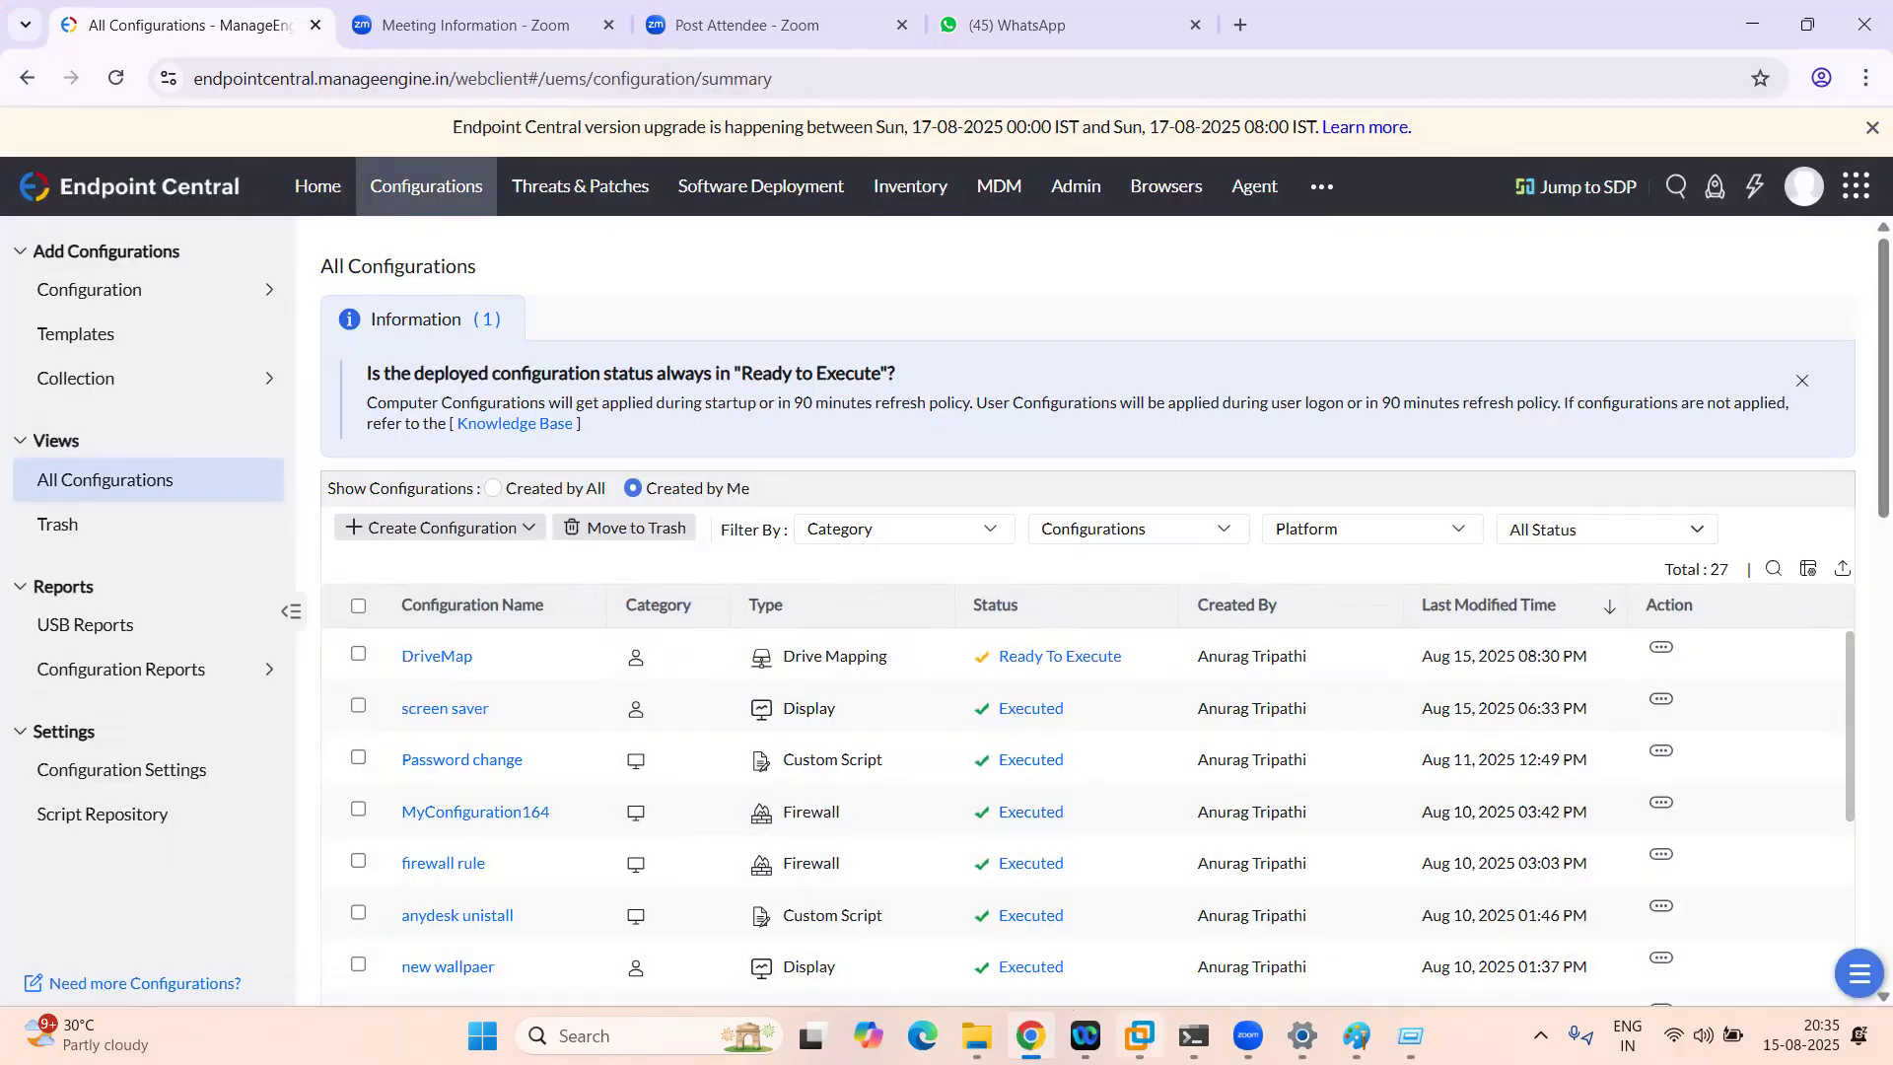
mouse_move(977, 1035)
left_click(868, 883)
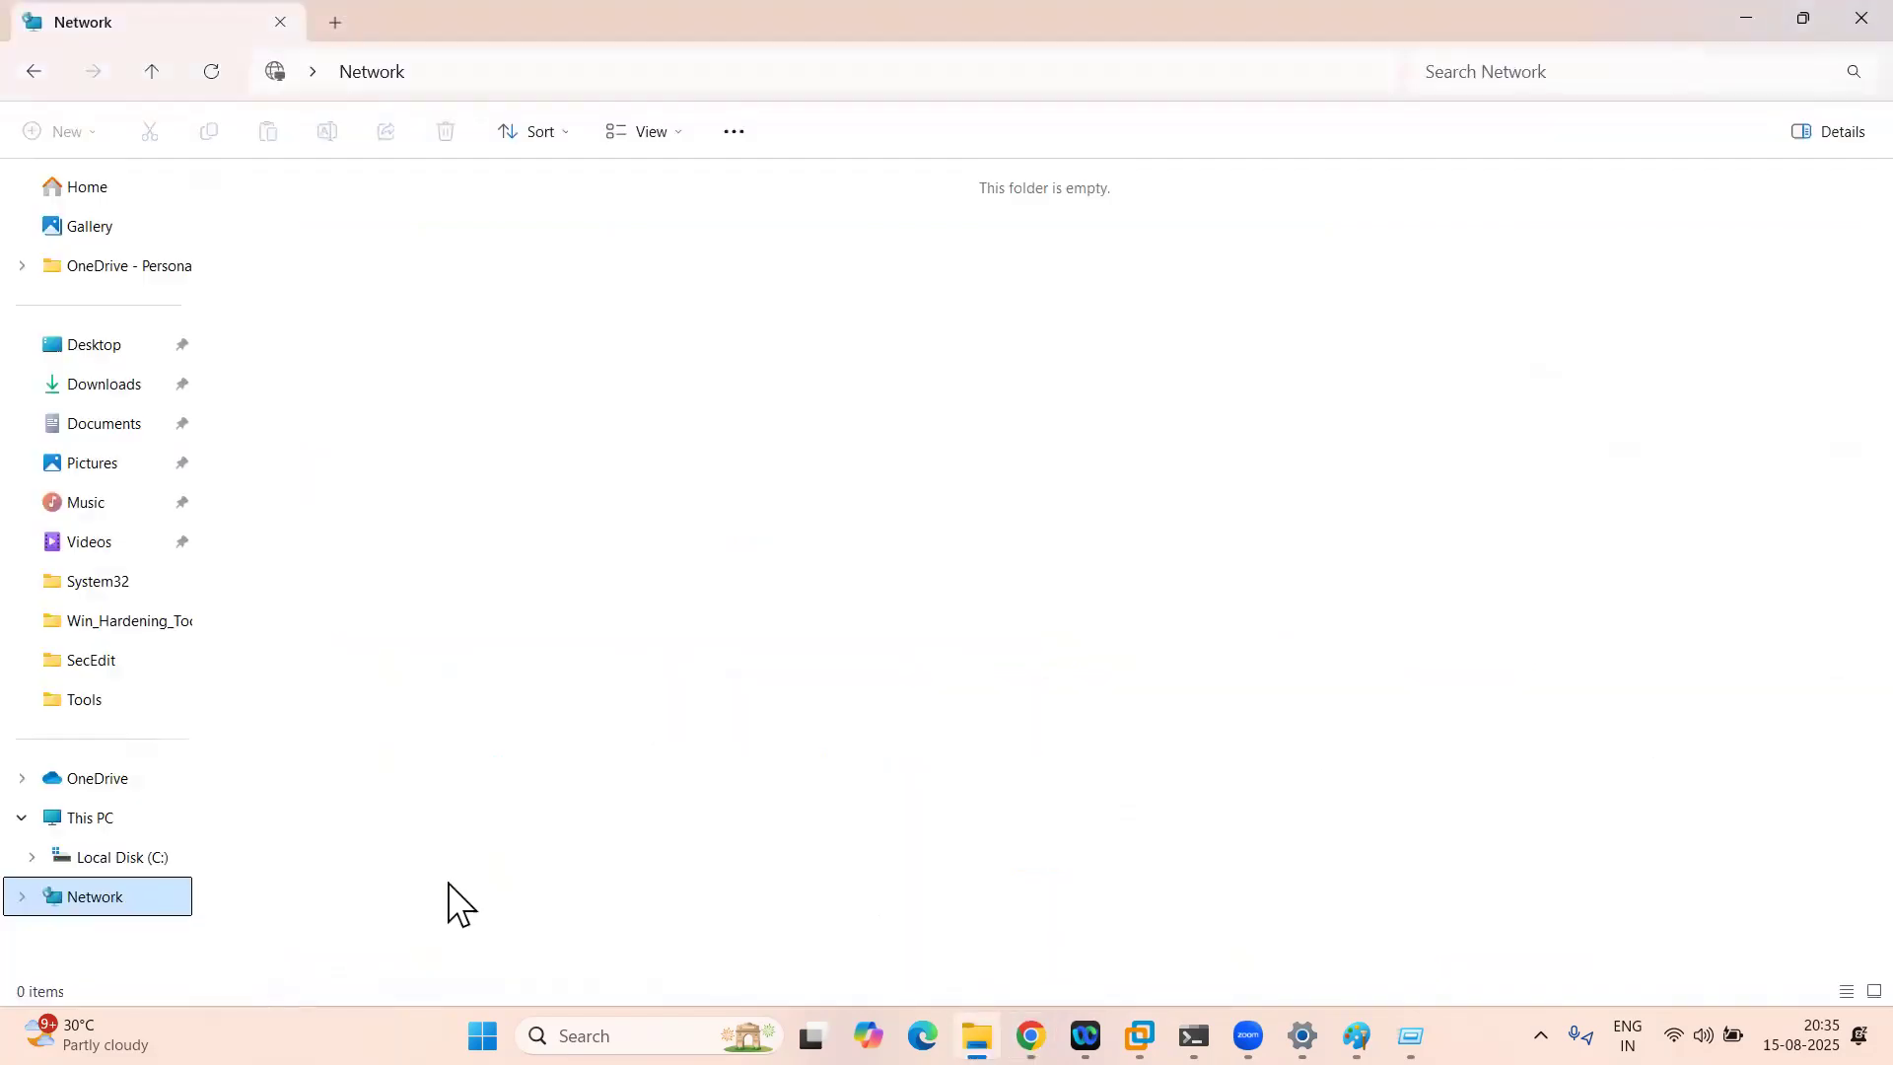
right_click(84, 912)
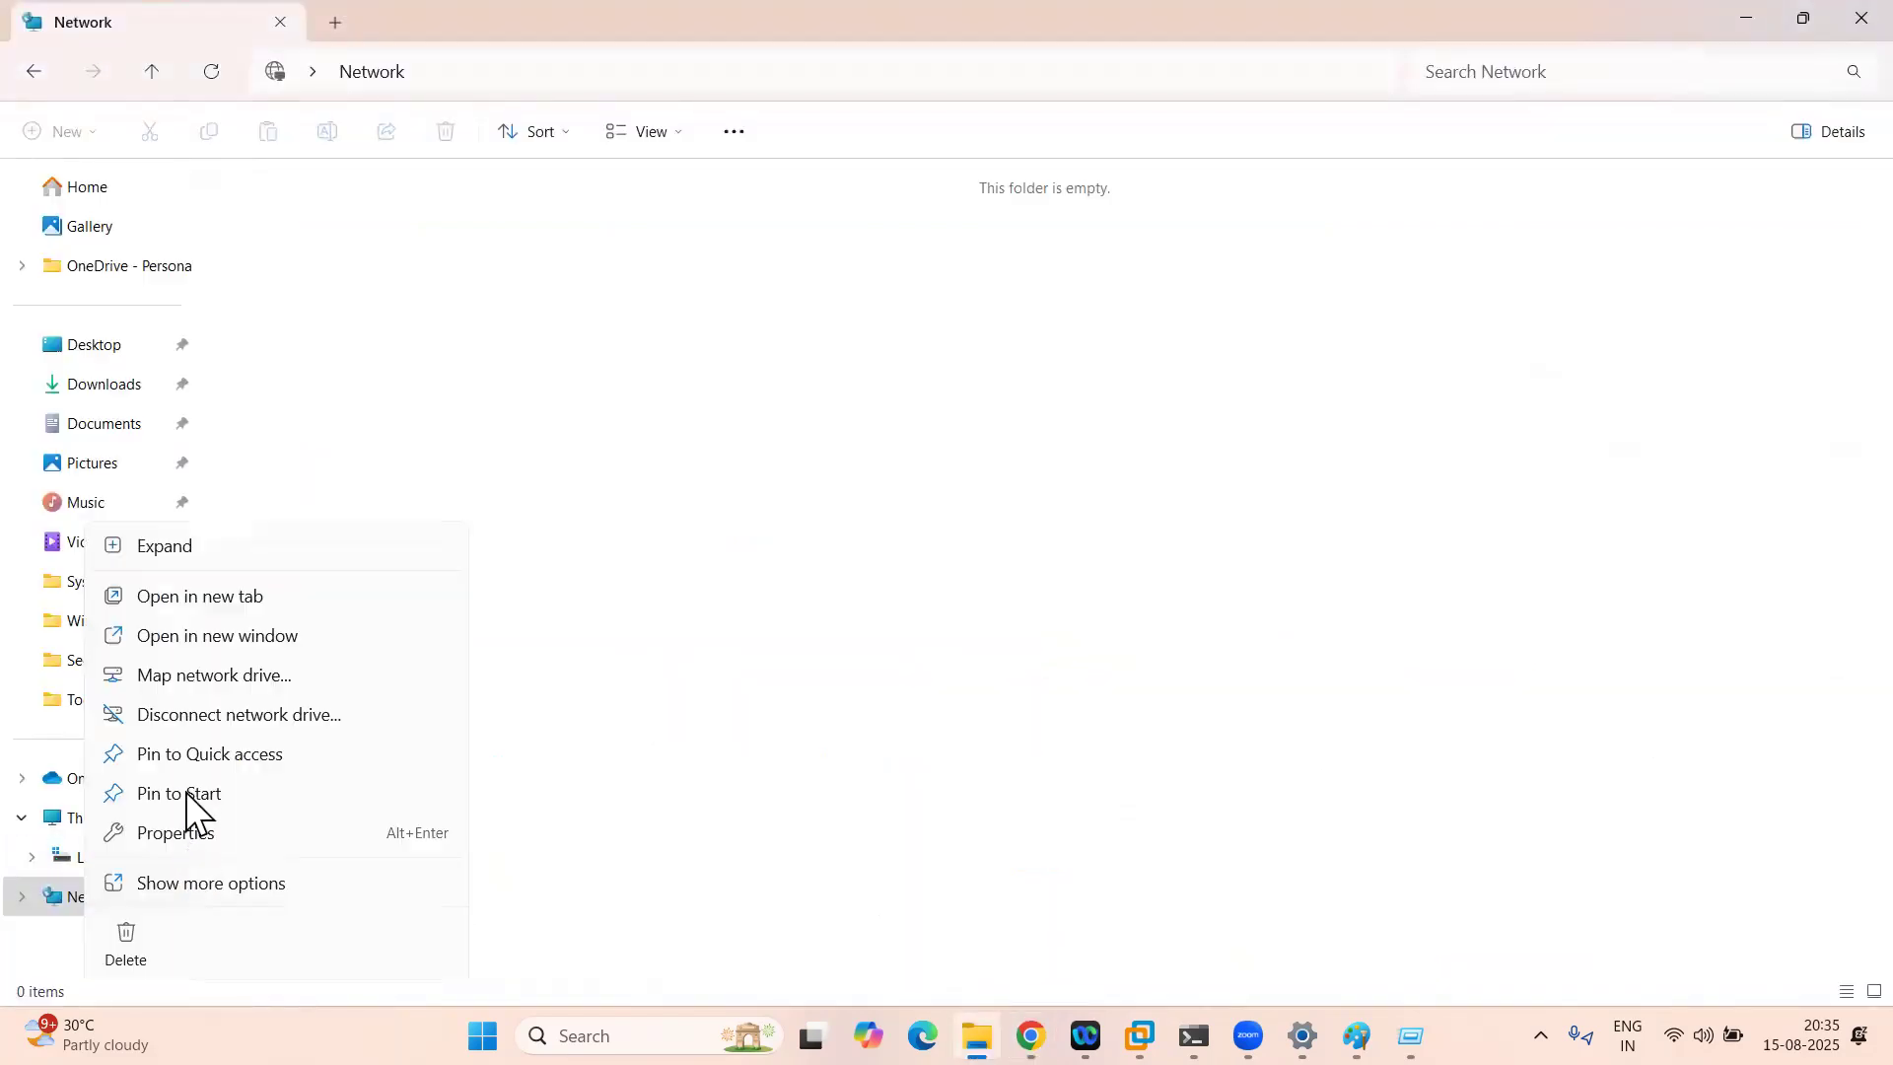
Step: Start mapping a network drive, untick Reconnect at sign-in, cancel, and return to This PC
left_click(216, 676)
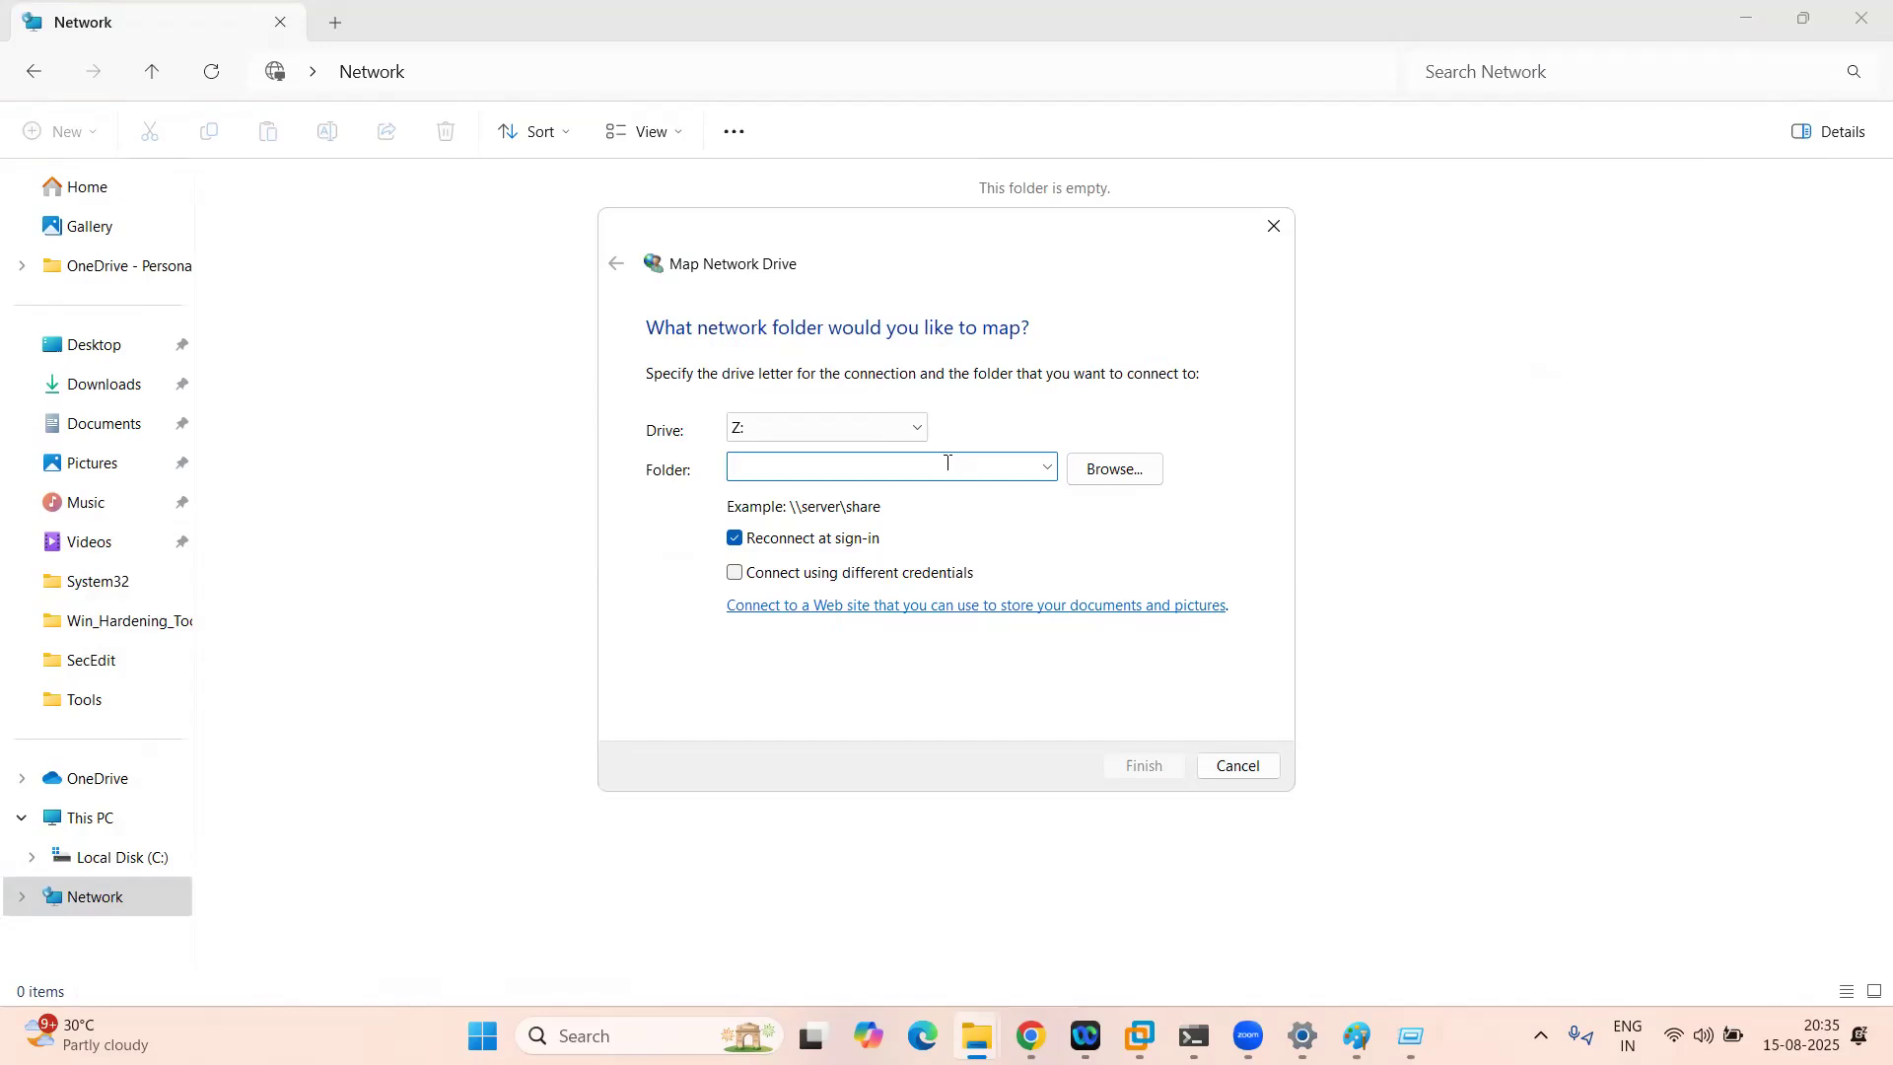
left_click(735, 539)
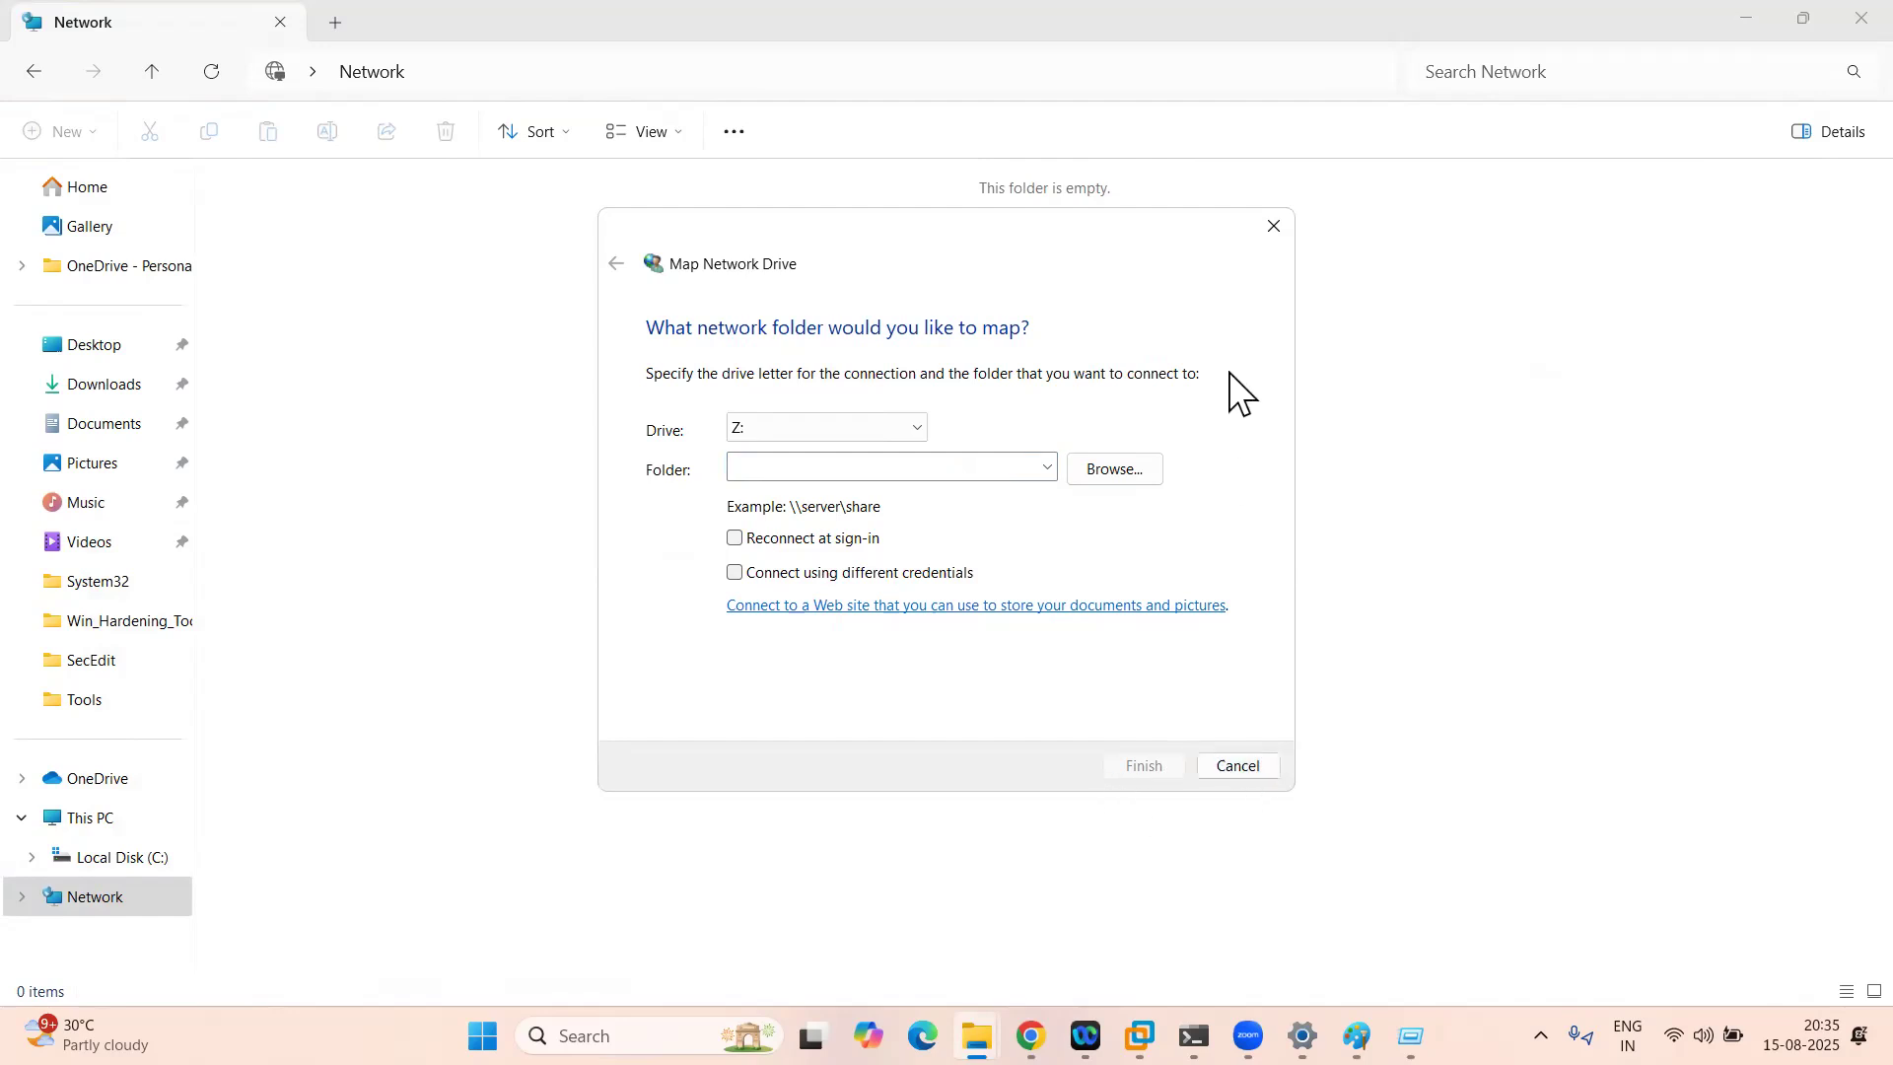
left_click(1272, 227)
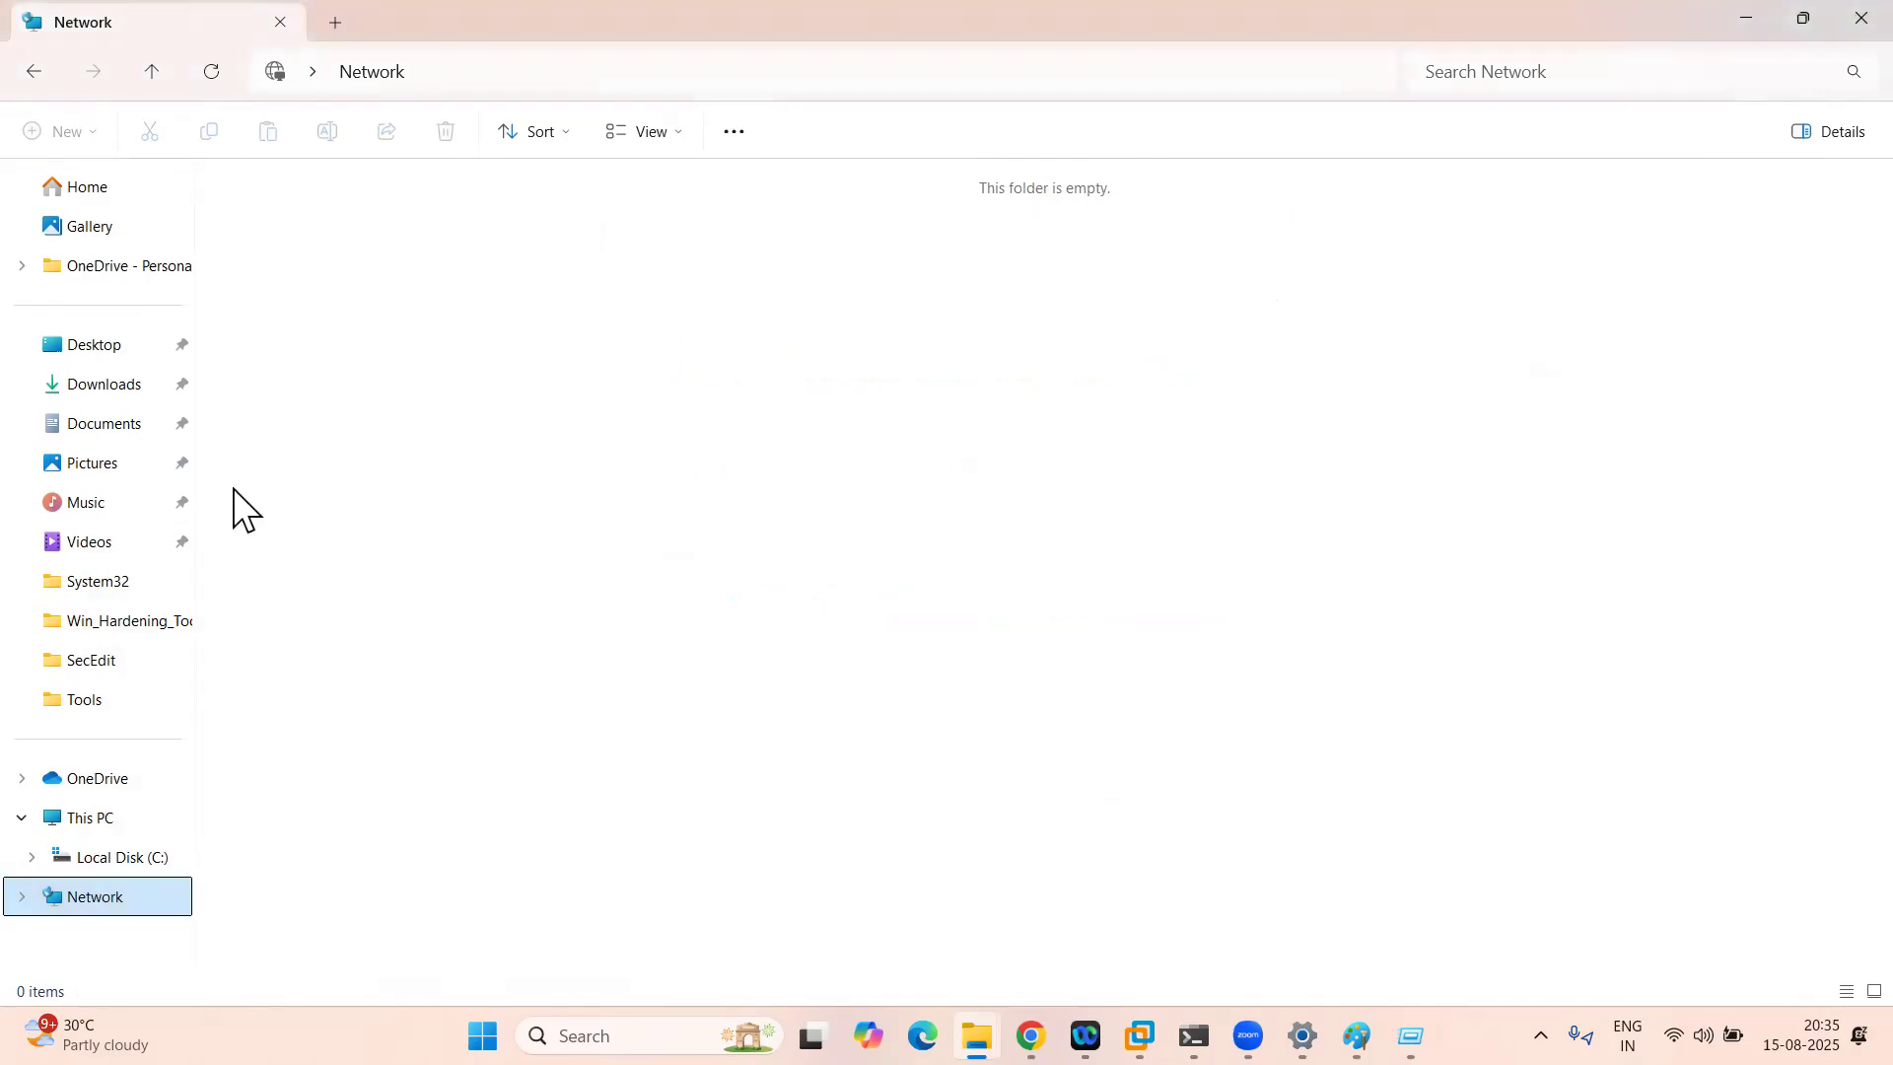
left_click(77, 820)
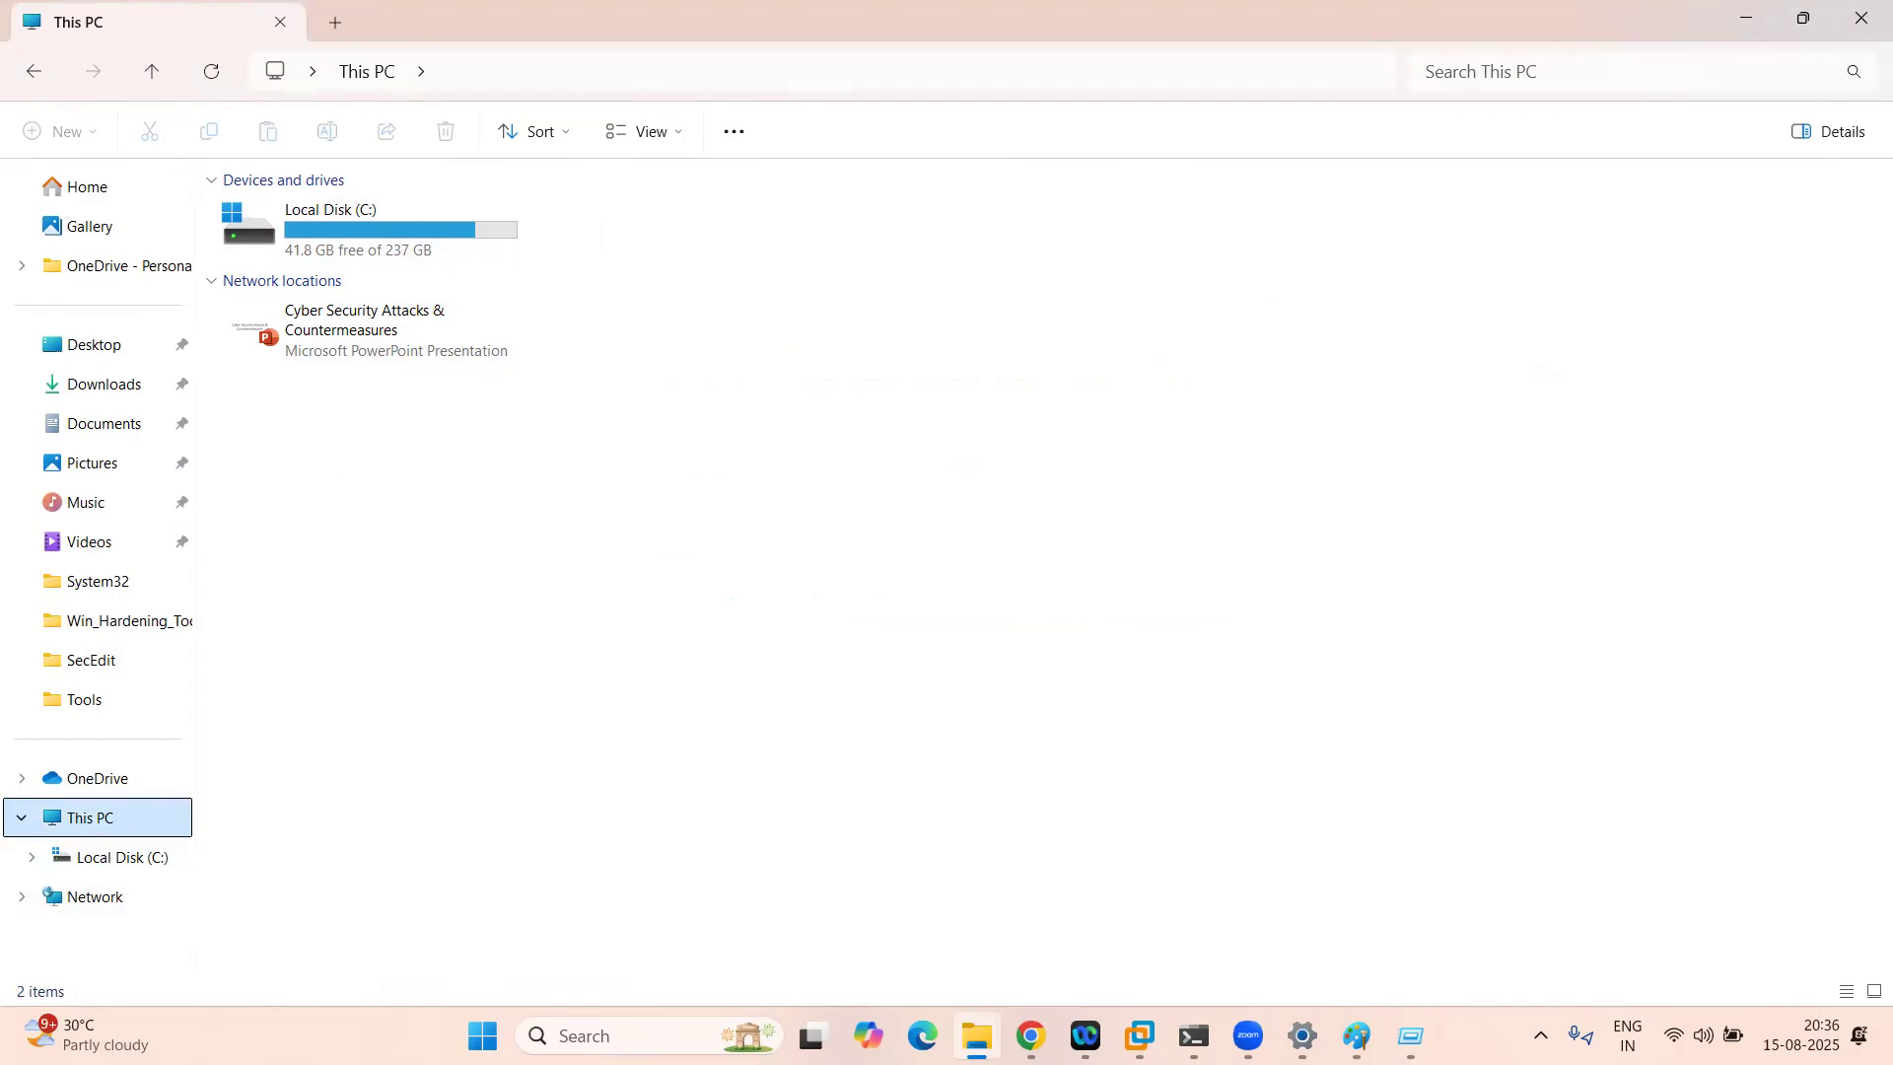
Step: Go back to Endpoint Central's All Configurations list, where DriveMap is still Ready To Execute
mouse_move(1140, 1036)
left_click(1268, 951)
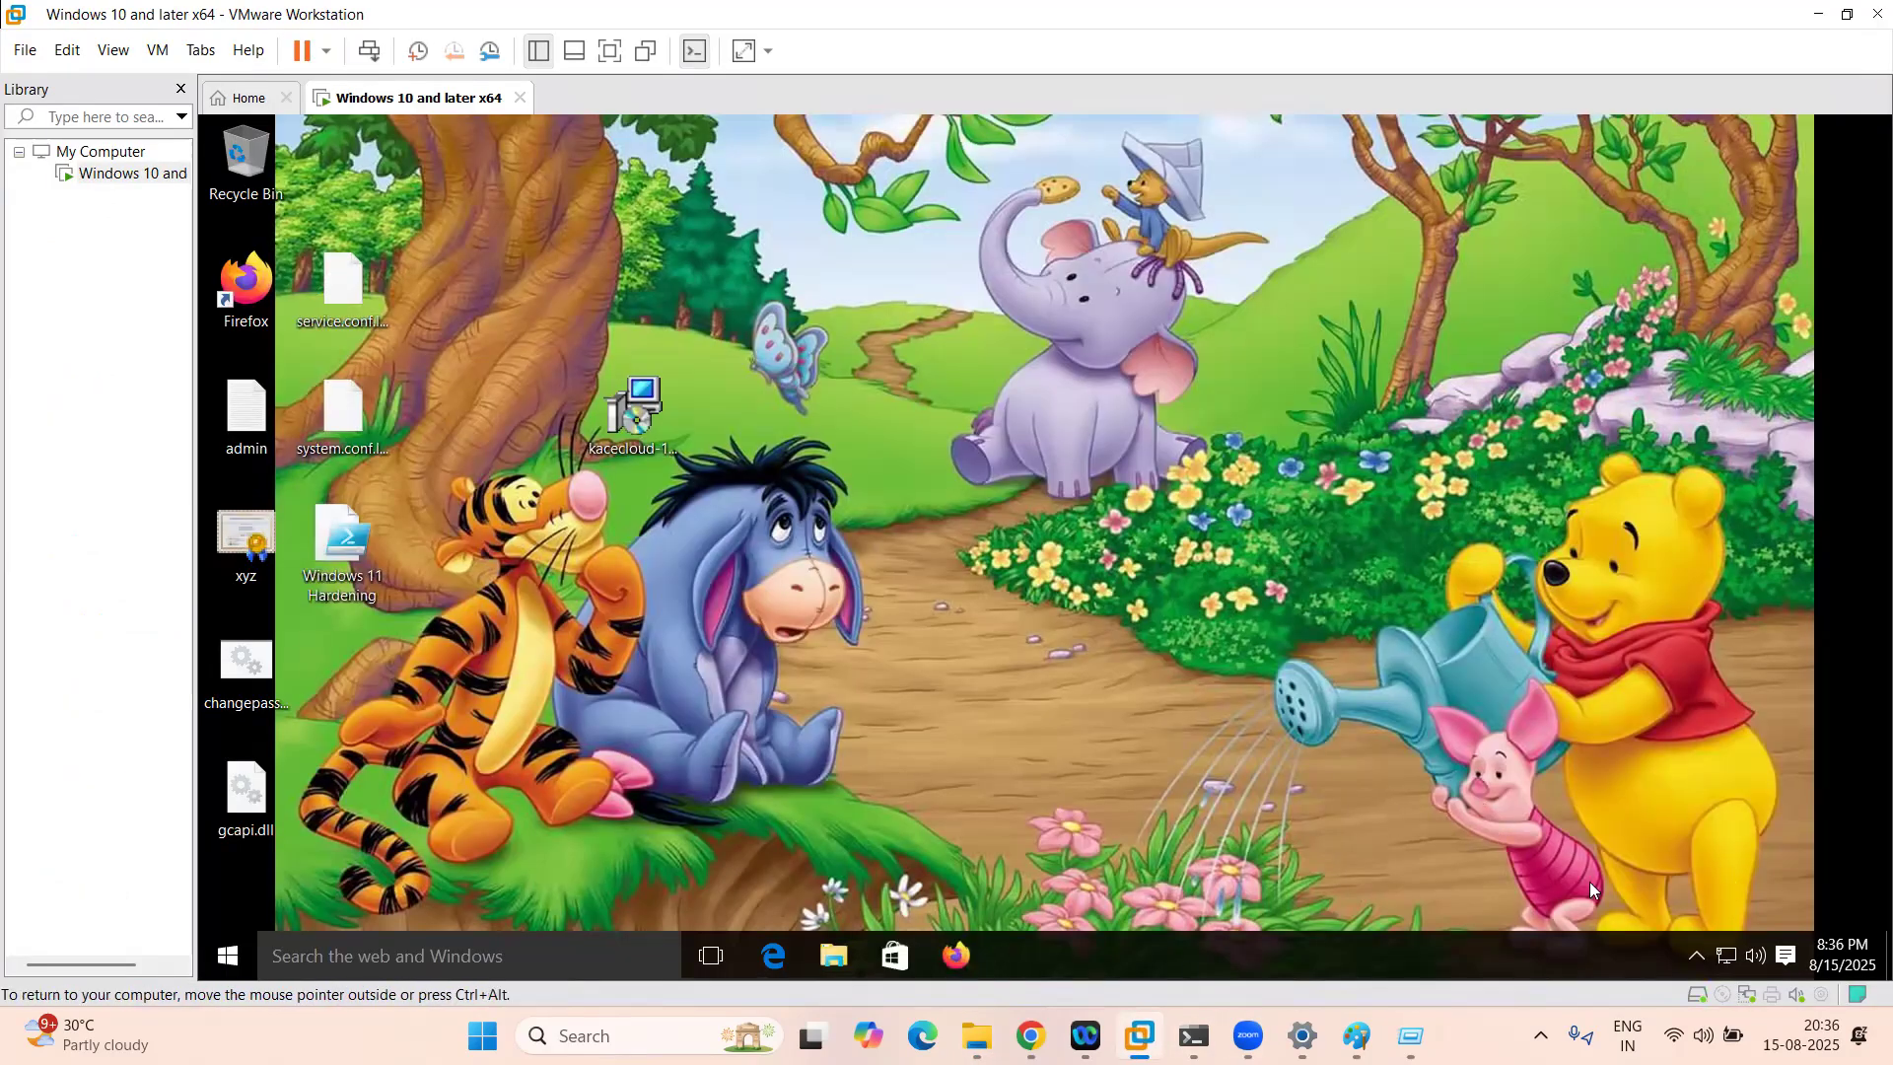
left_click(1698, 955)
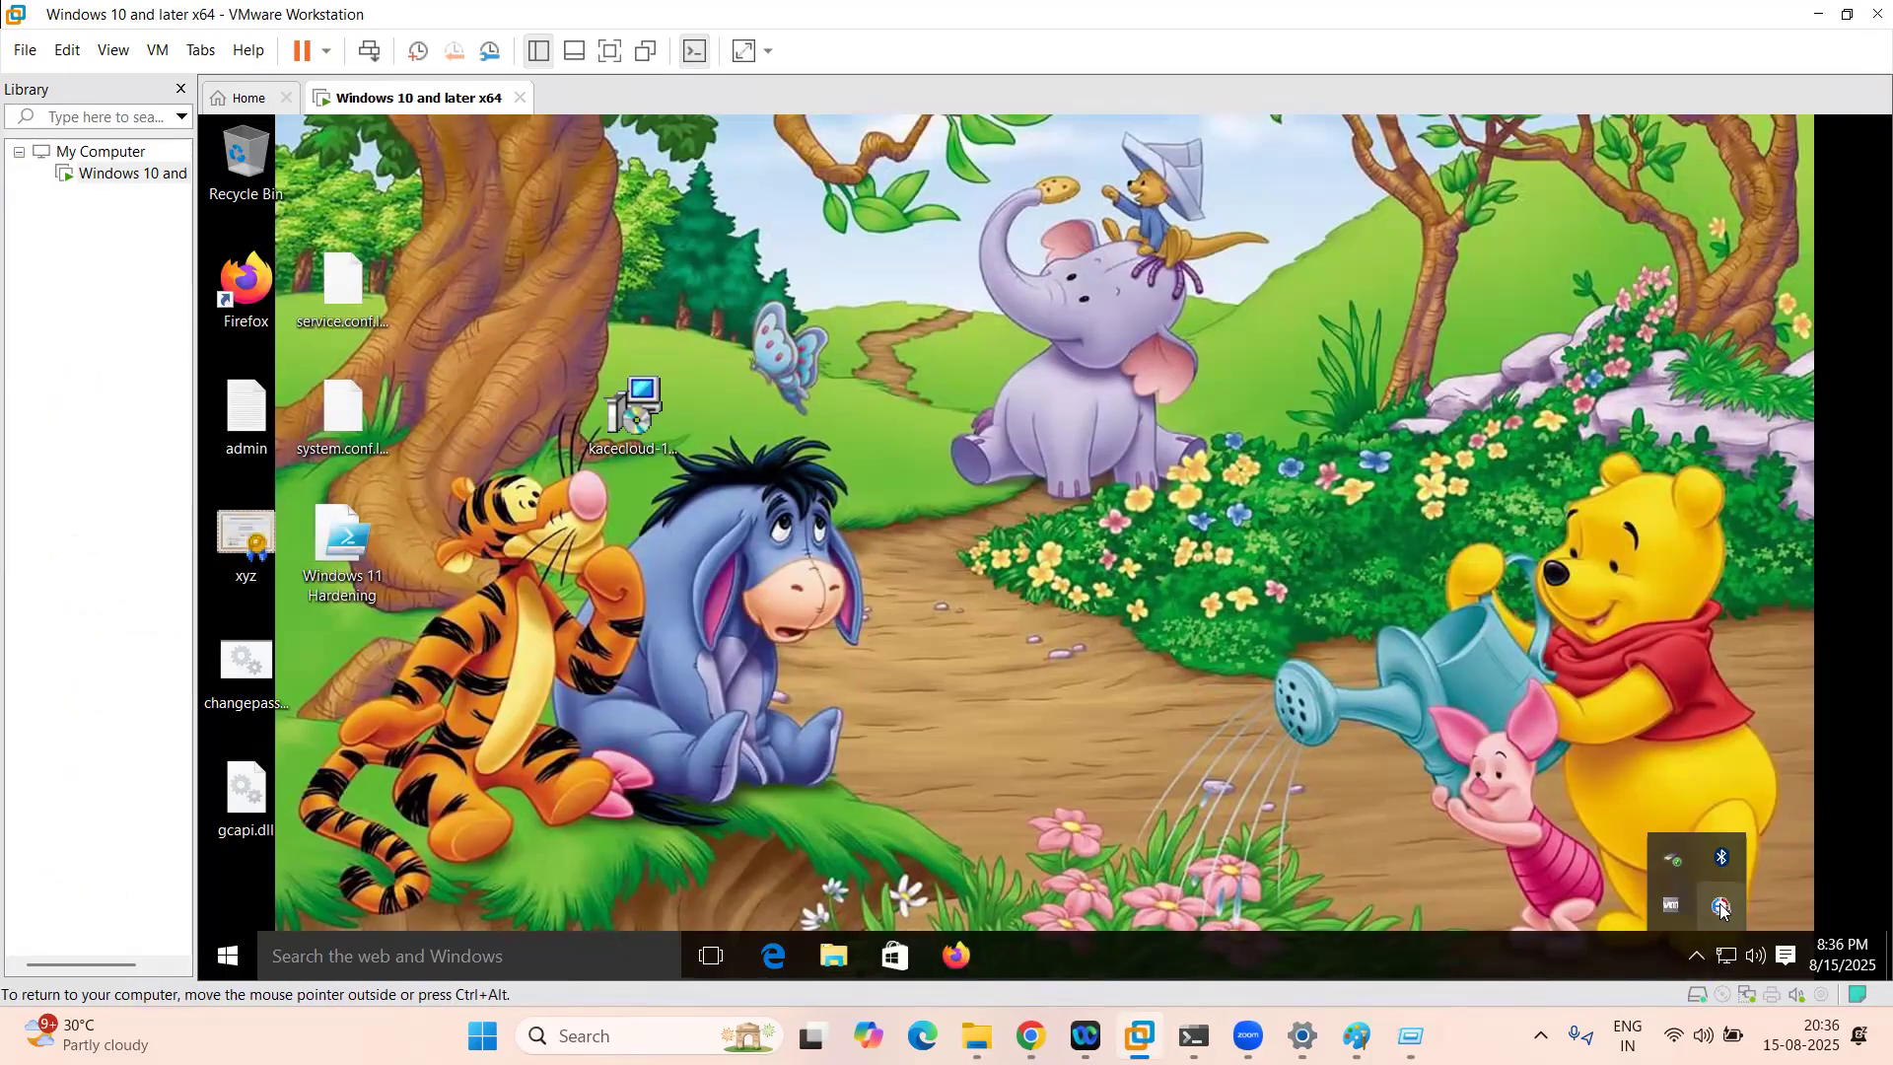
left_click(1030, 1035)
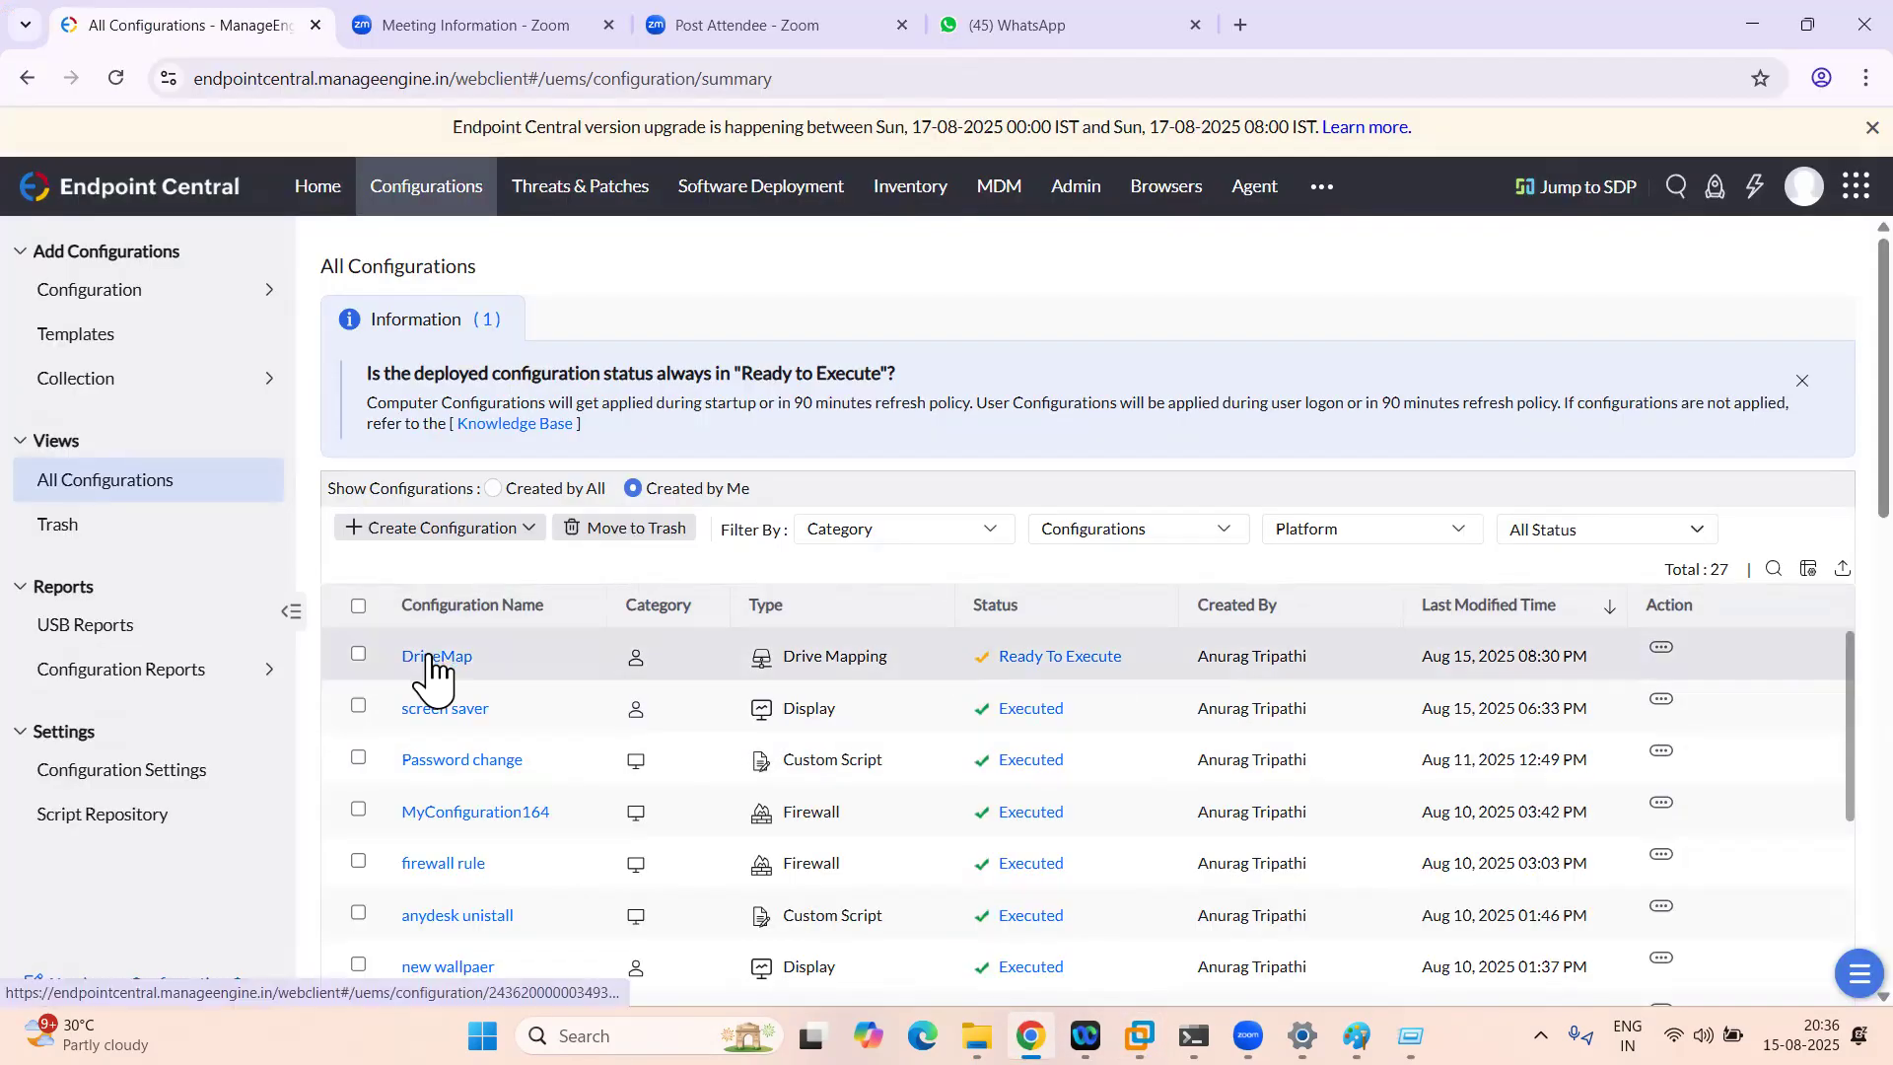
Step: Open DriveMap, refresh it, and check its per-computer execution status, still Yet To Apply
left_click(1141, 1034)
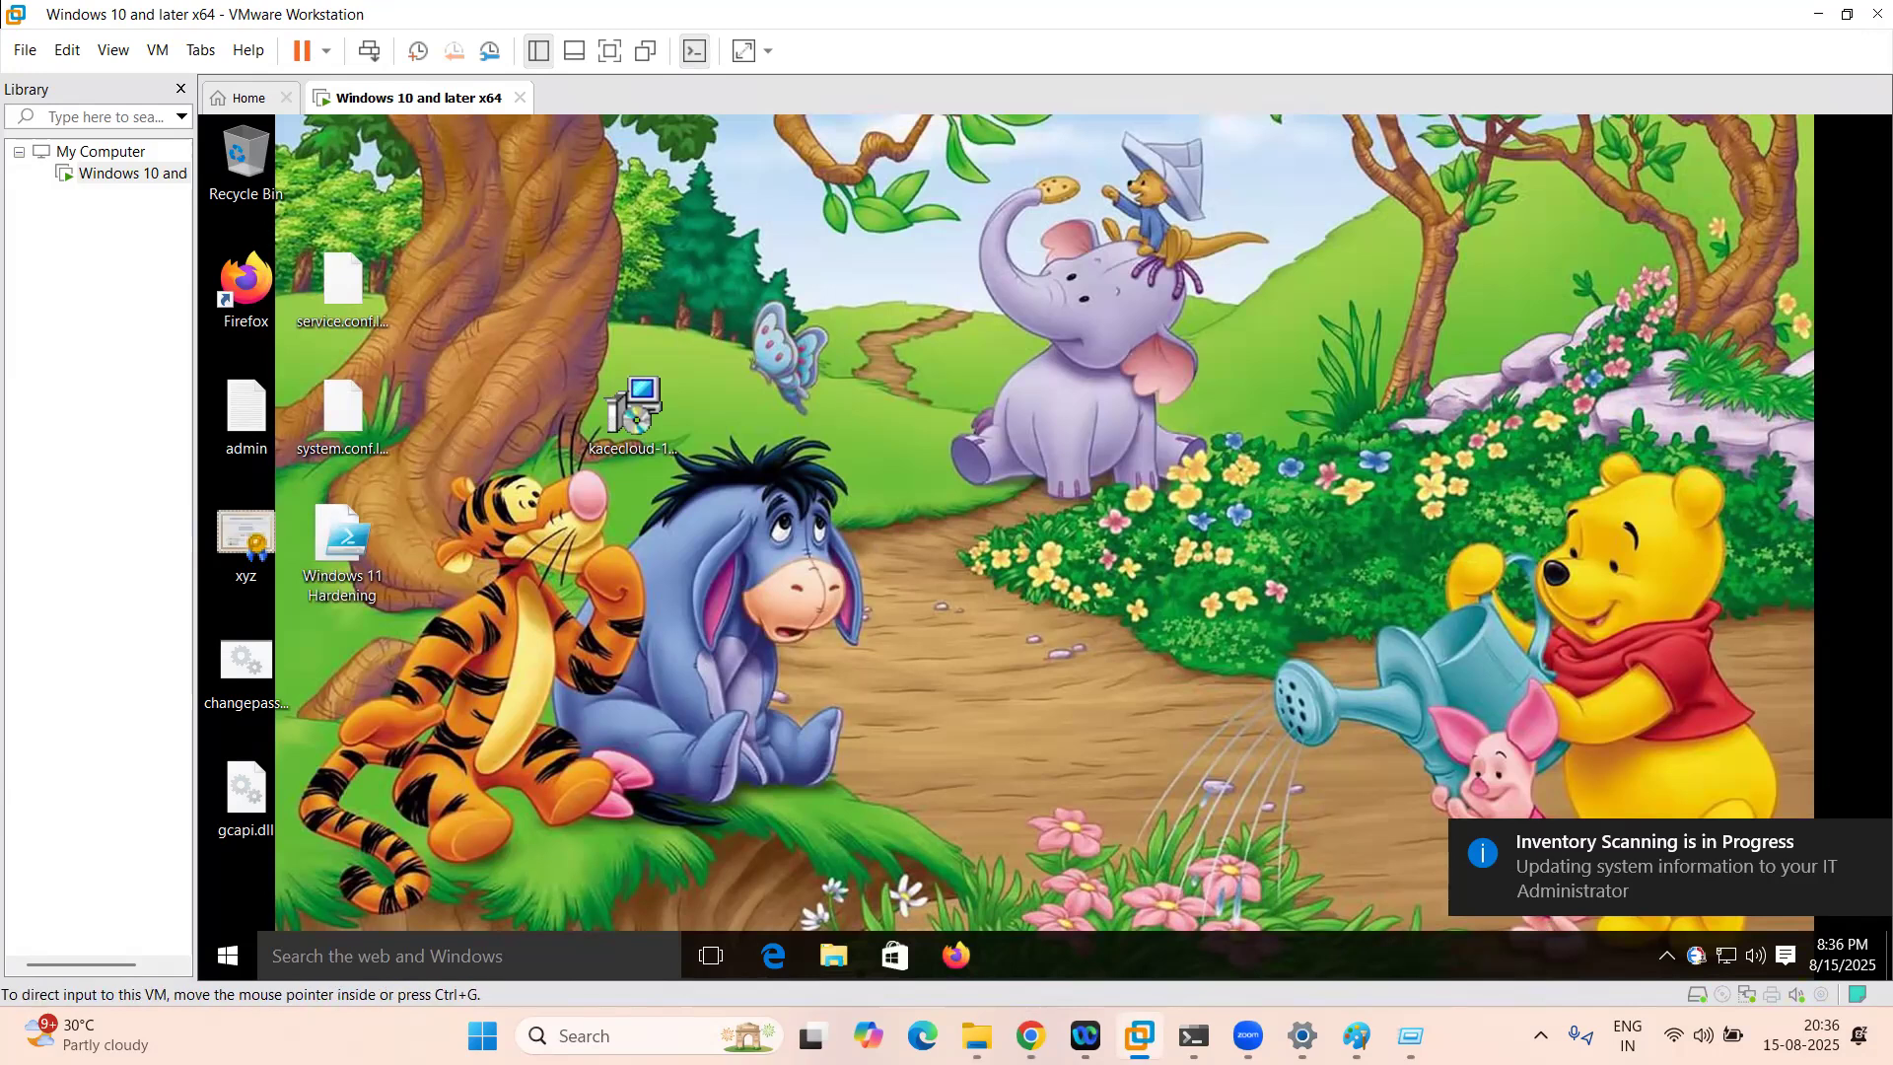
left_click(1030, 1035)
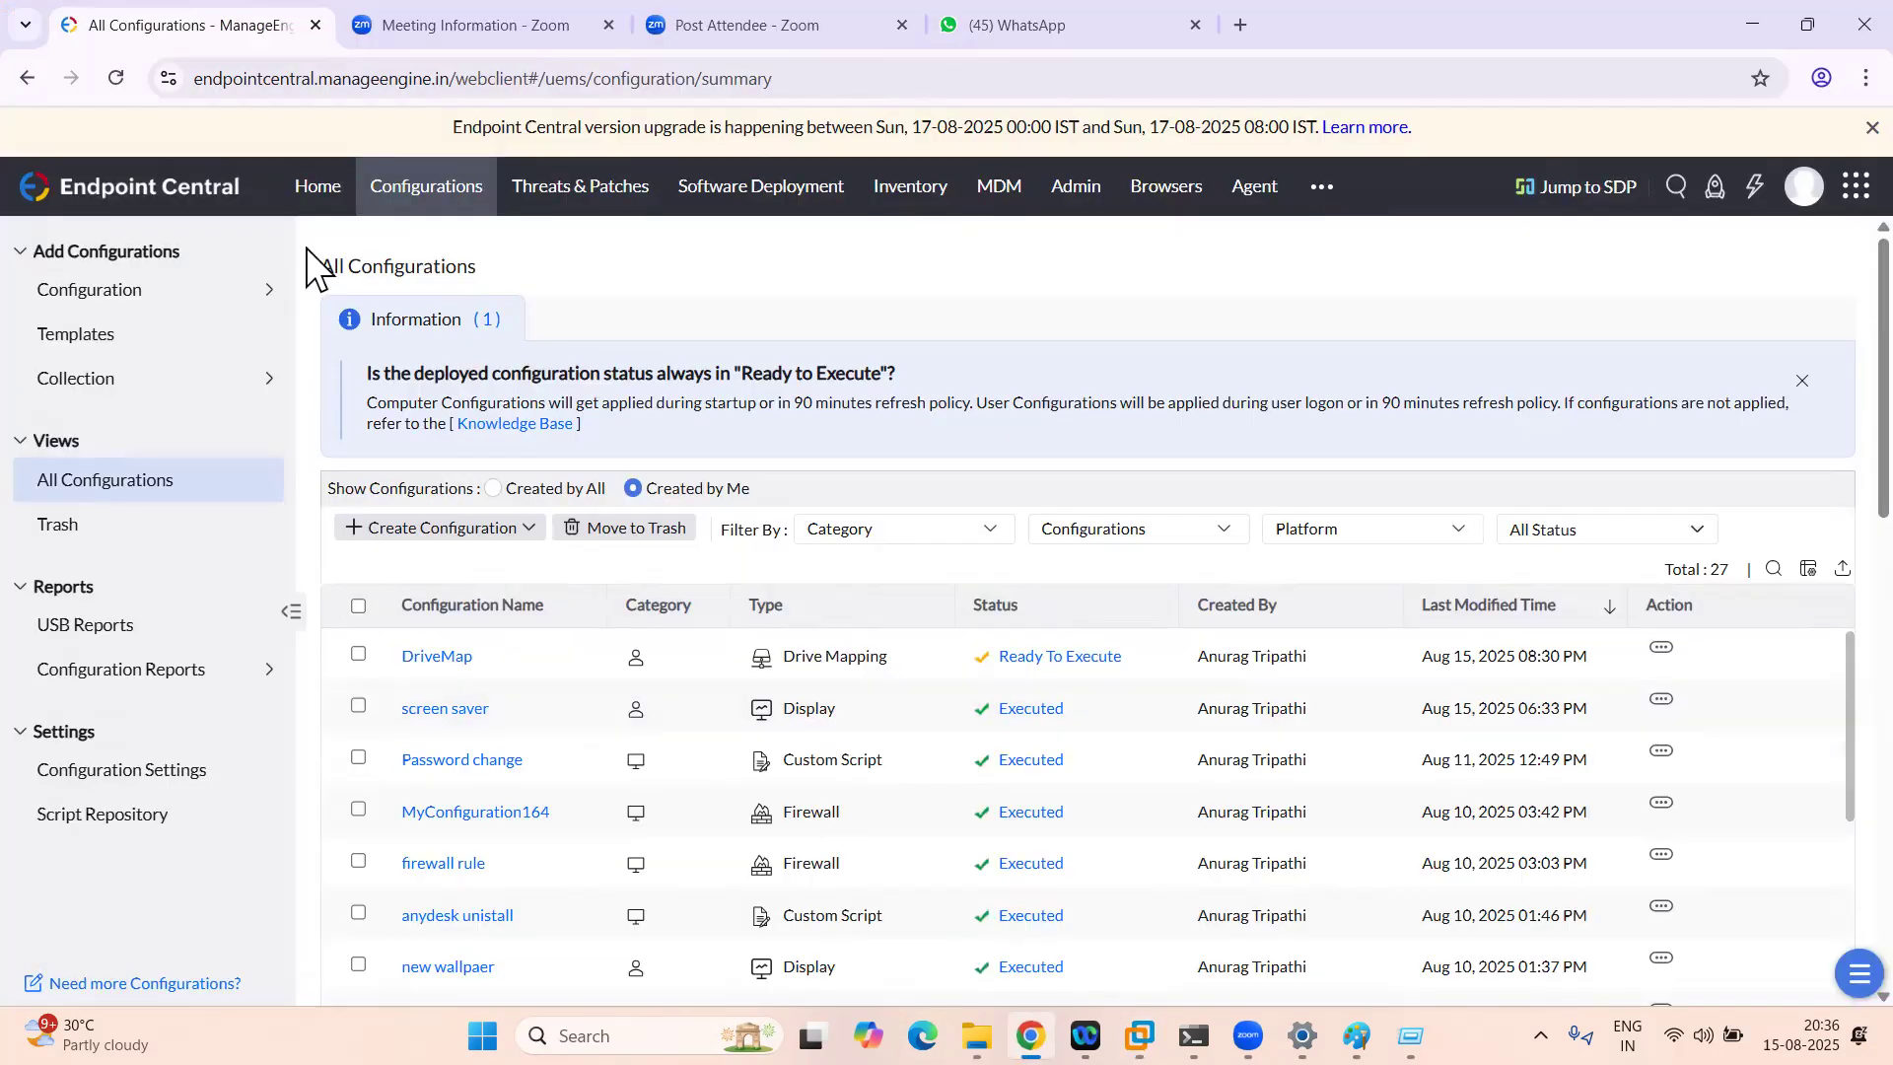
left_click(442, 659)
left_click(1743, 470)
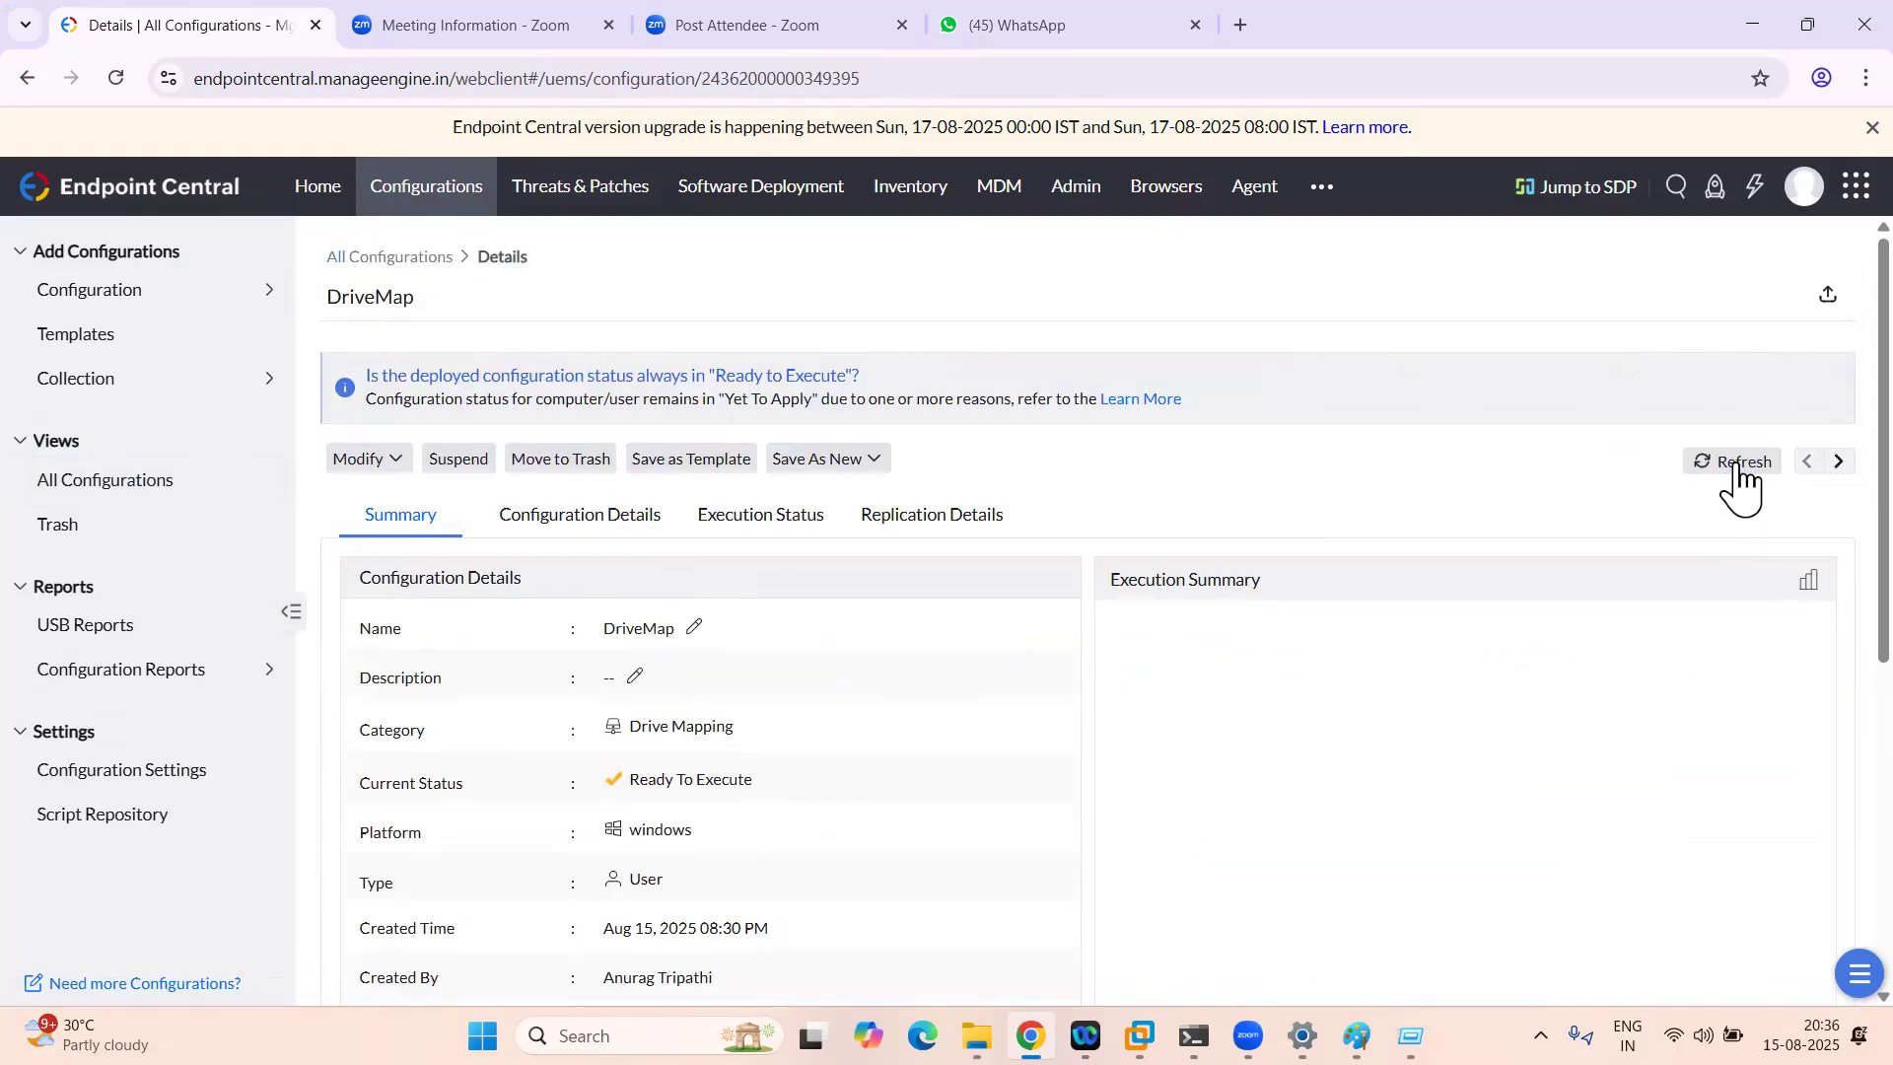
left_click(771, 520)
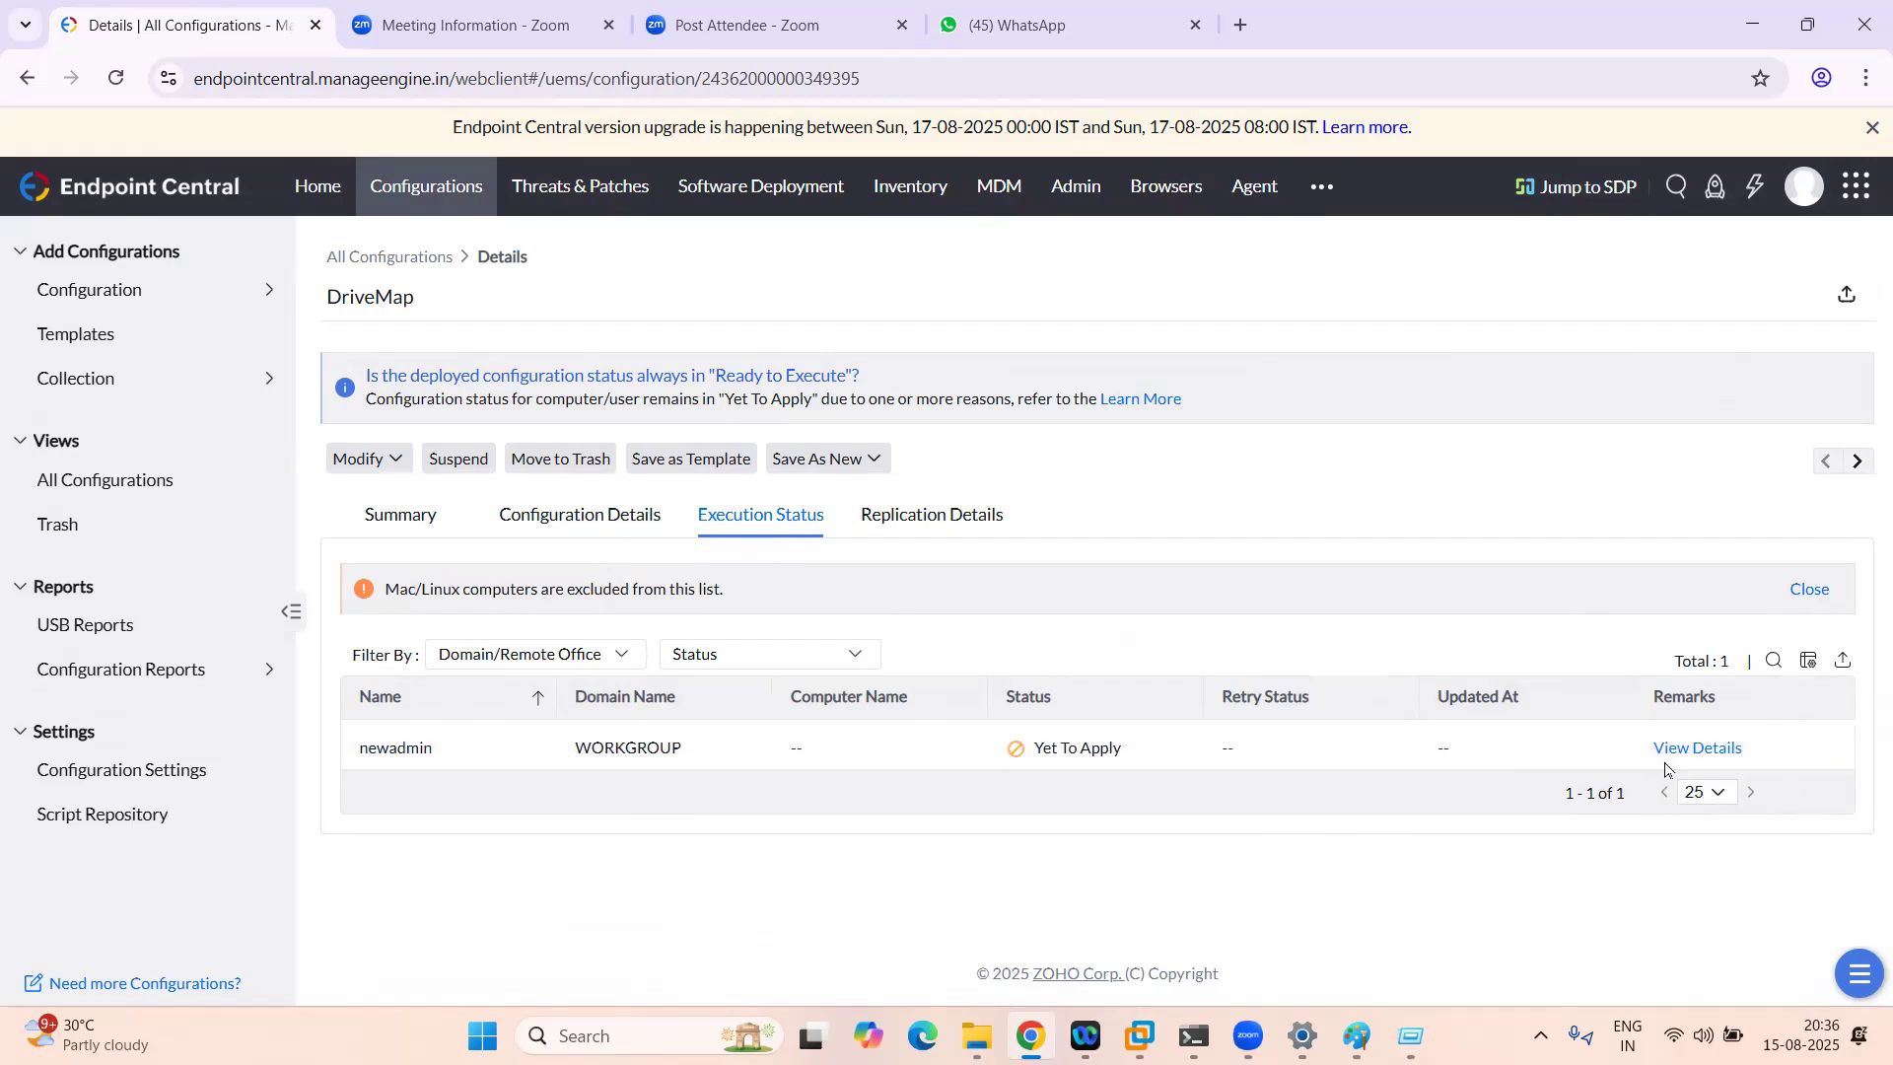
Step: Confirm DriveMap maps F: to \\192.168.1.82\newadmin and skips existing drives, then show This PC again
left_click(617, 524)
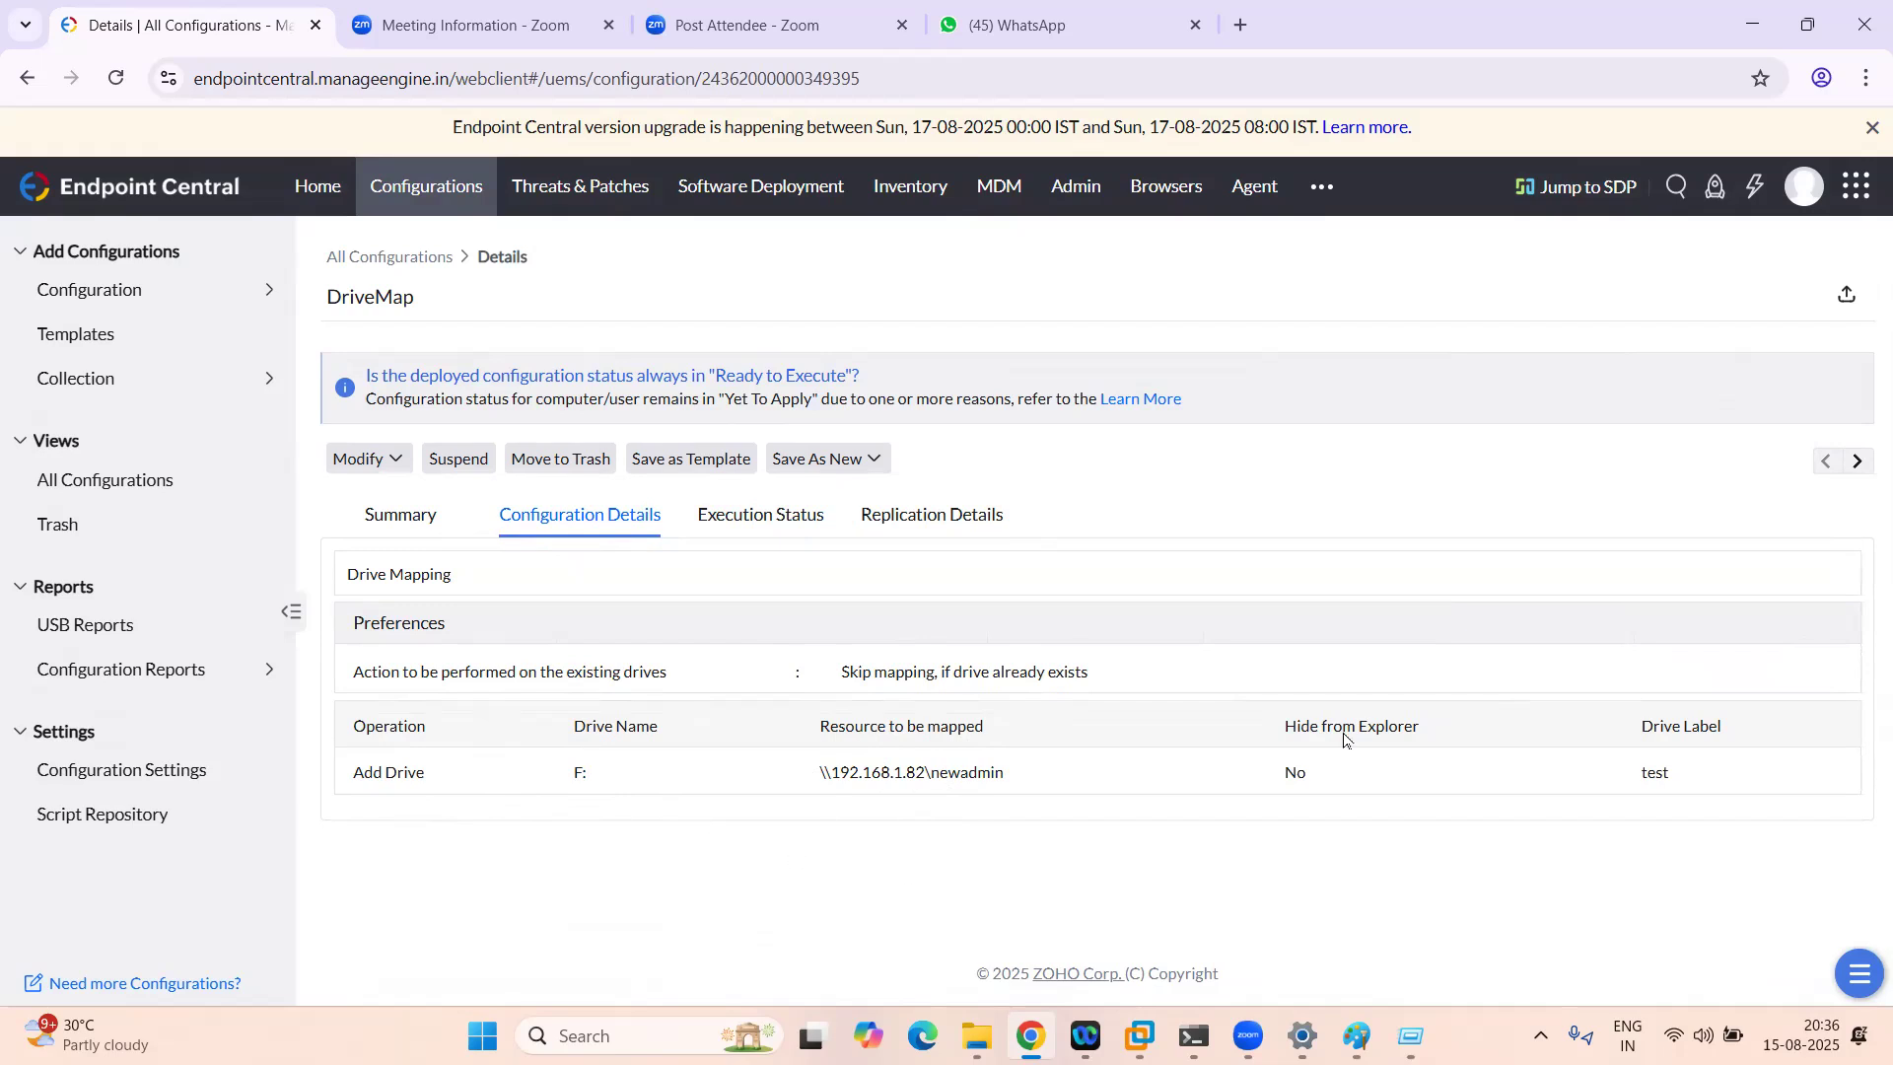
mouse_move(976, 1036)
left_click(976, 1035)
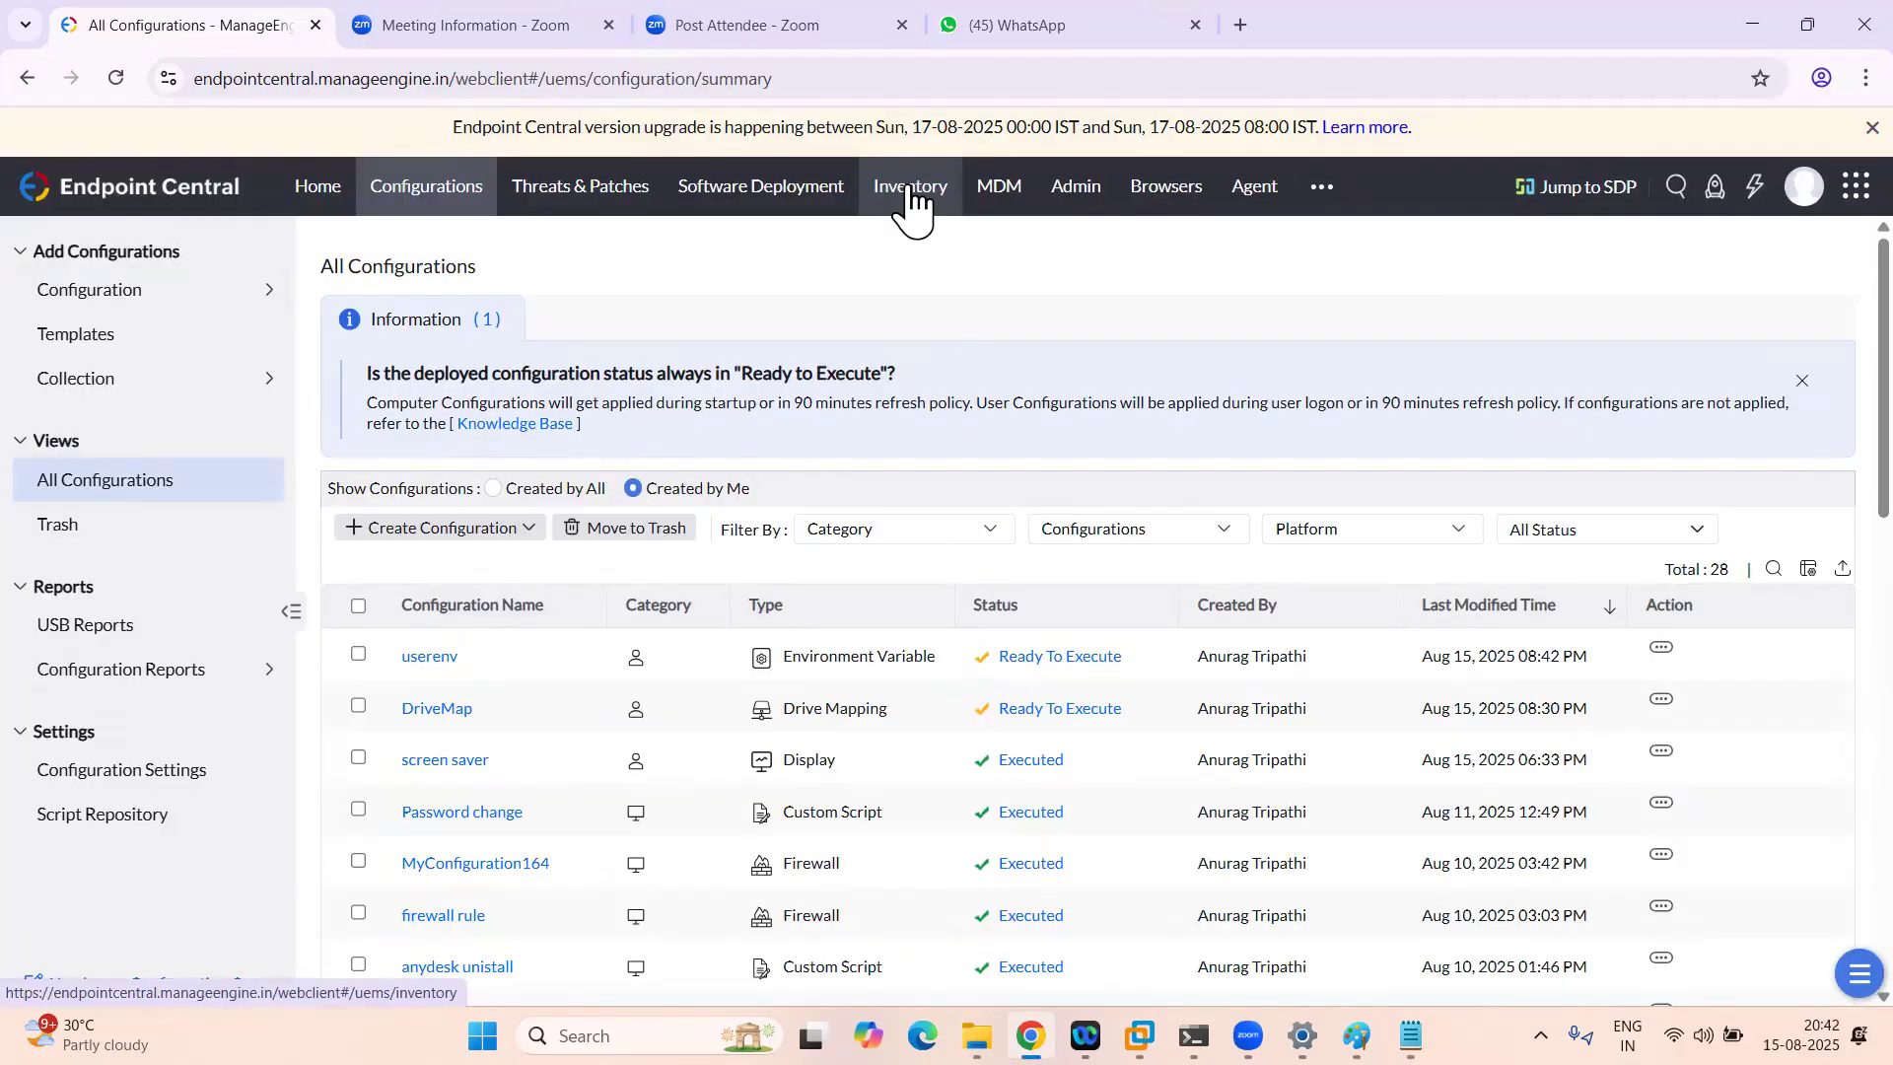
Step: Choose Restart for the managed Windows 10 computer from the Inventory Computers list
left_click(906, 197)
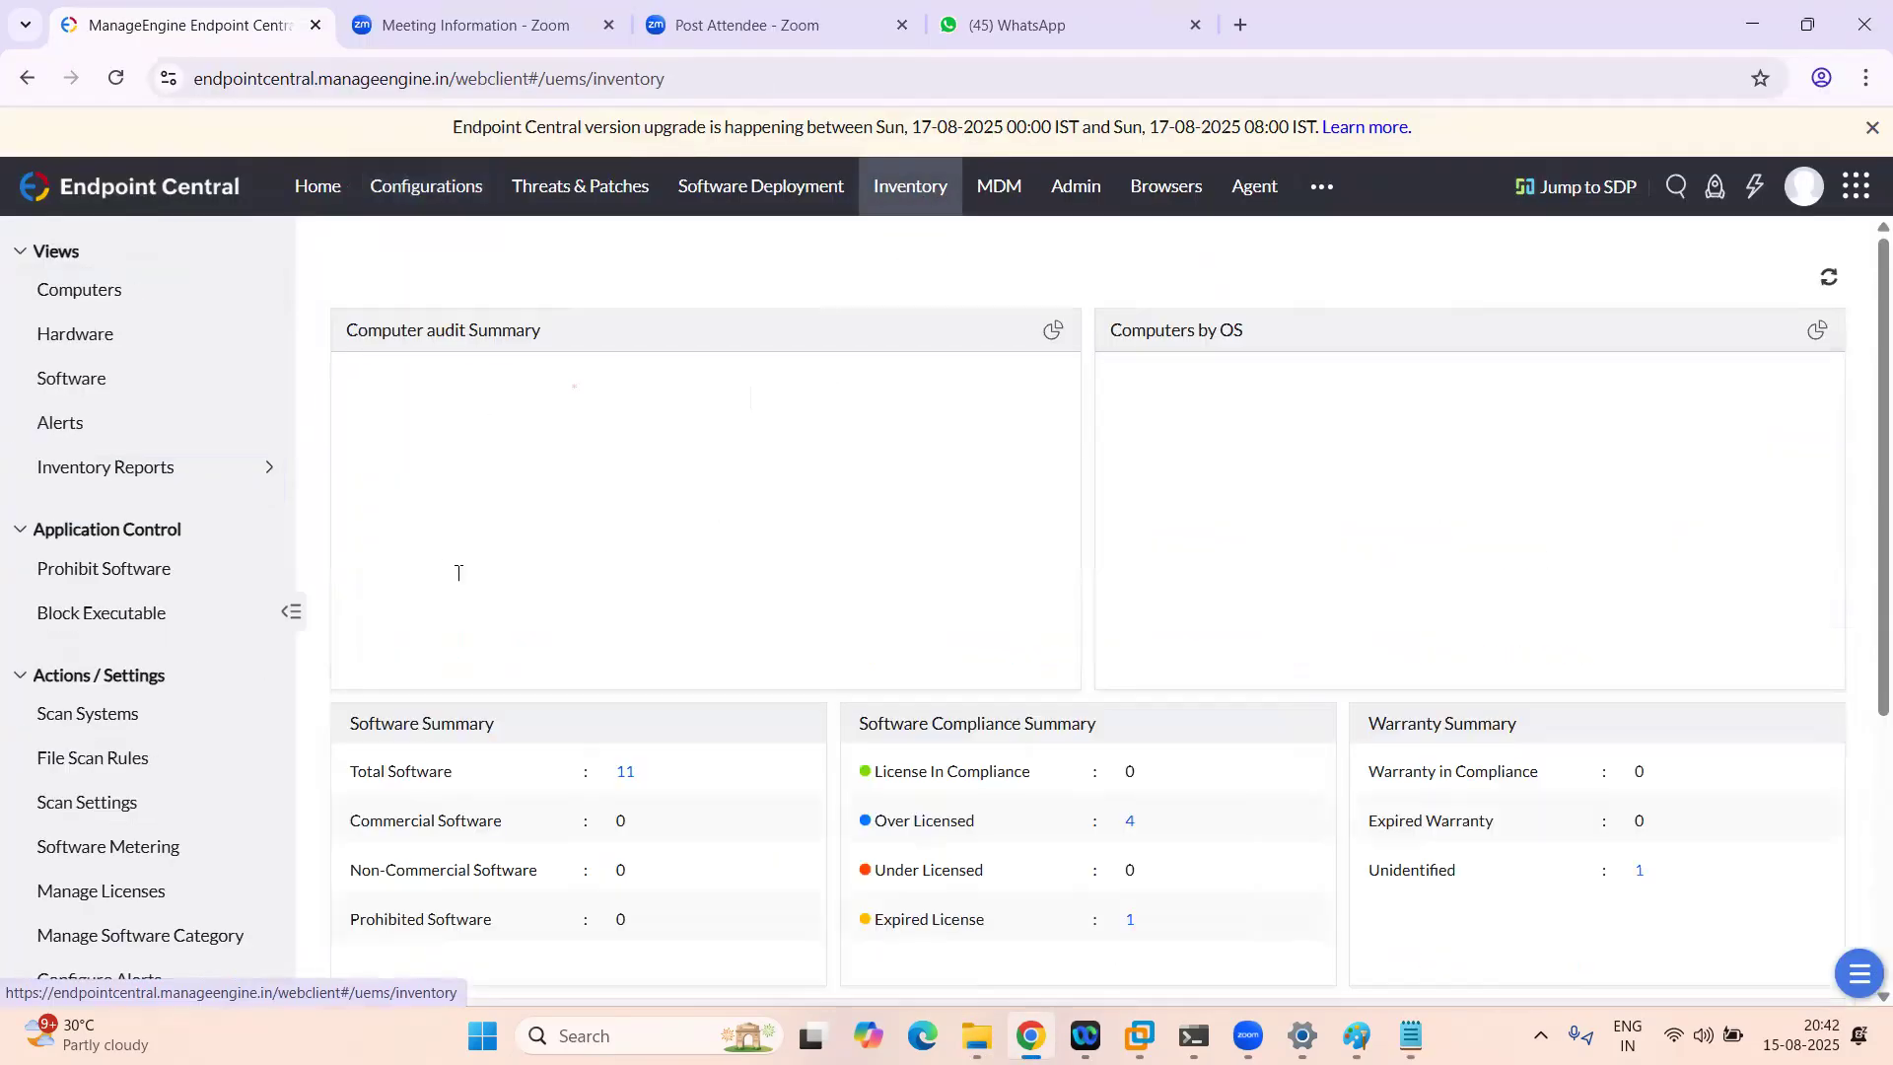
left_click(85, 294)
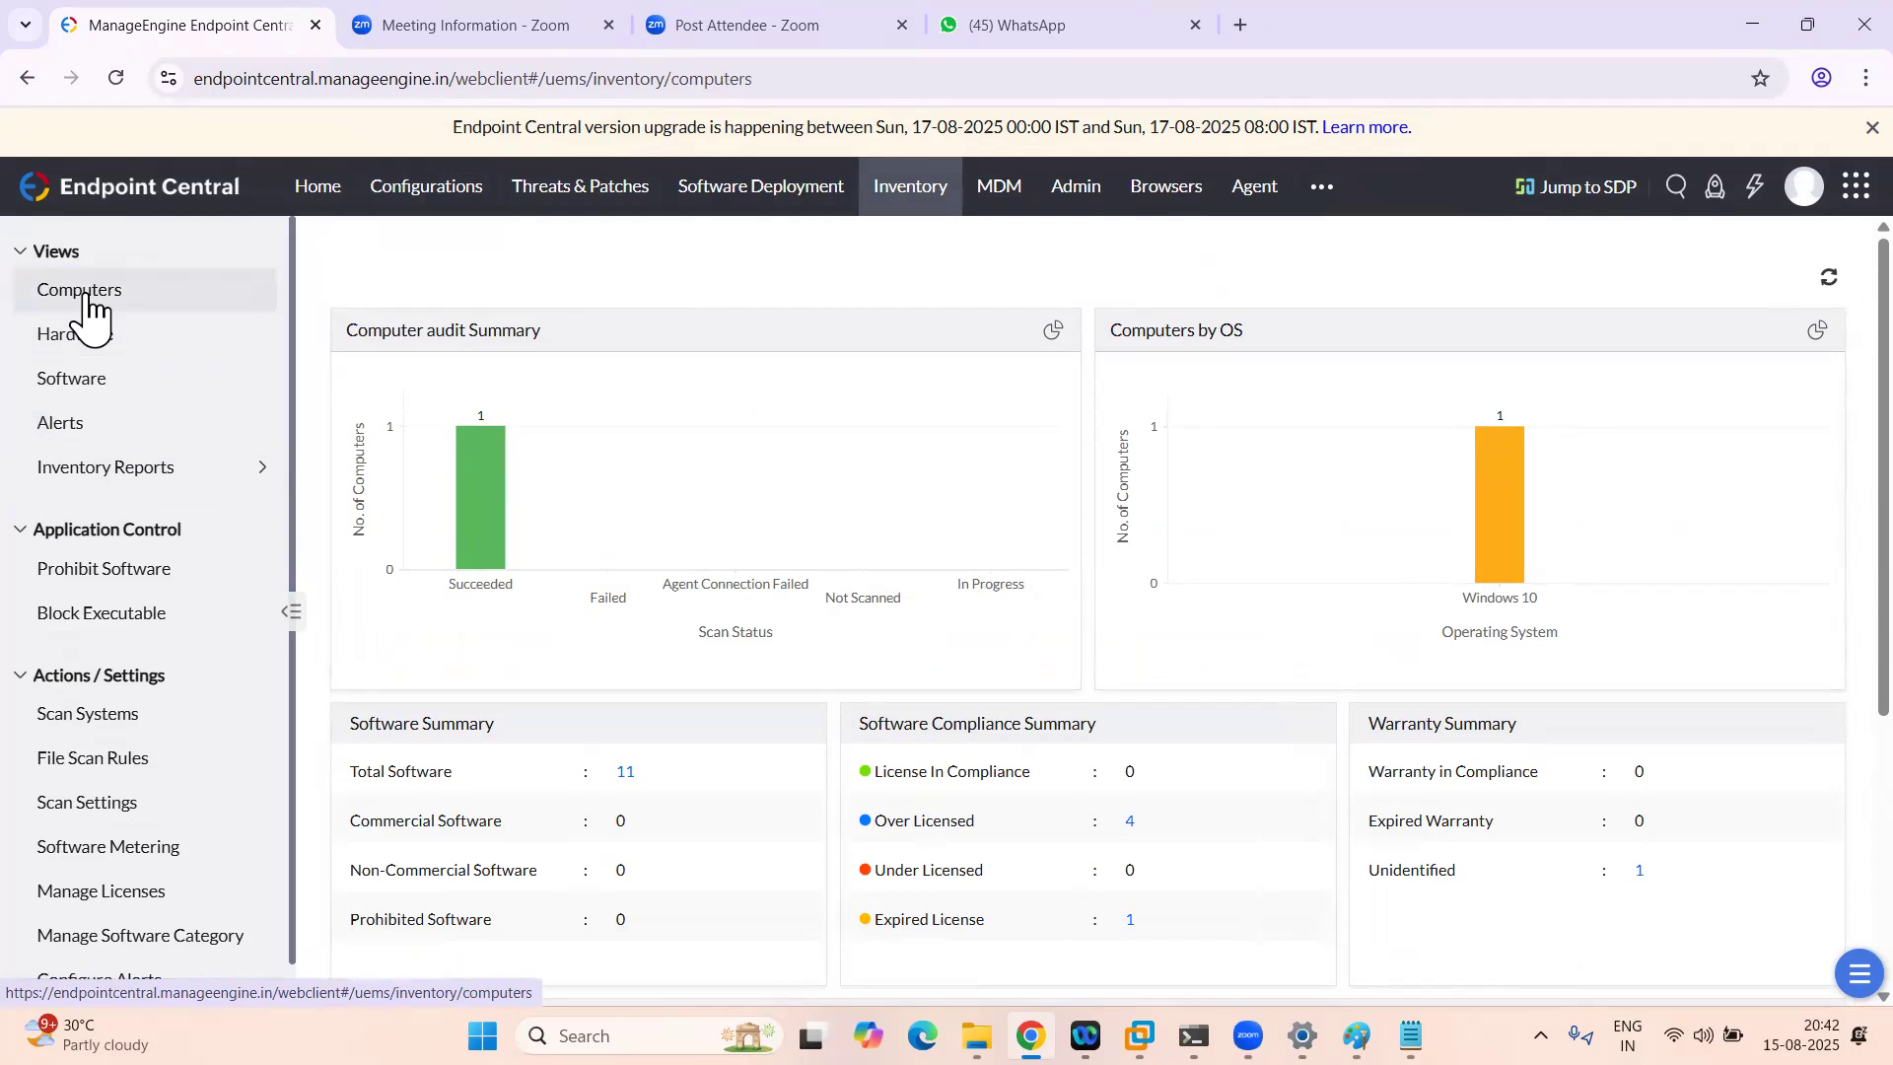
left_click(474, 386)
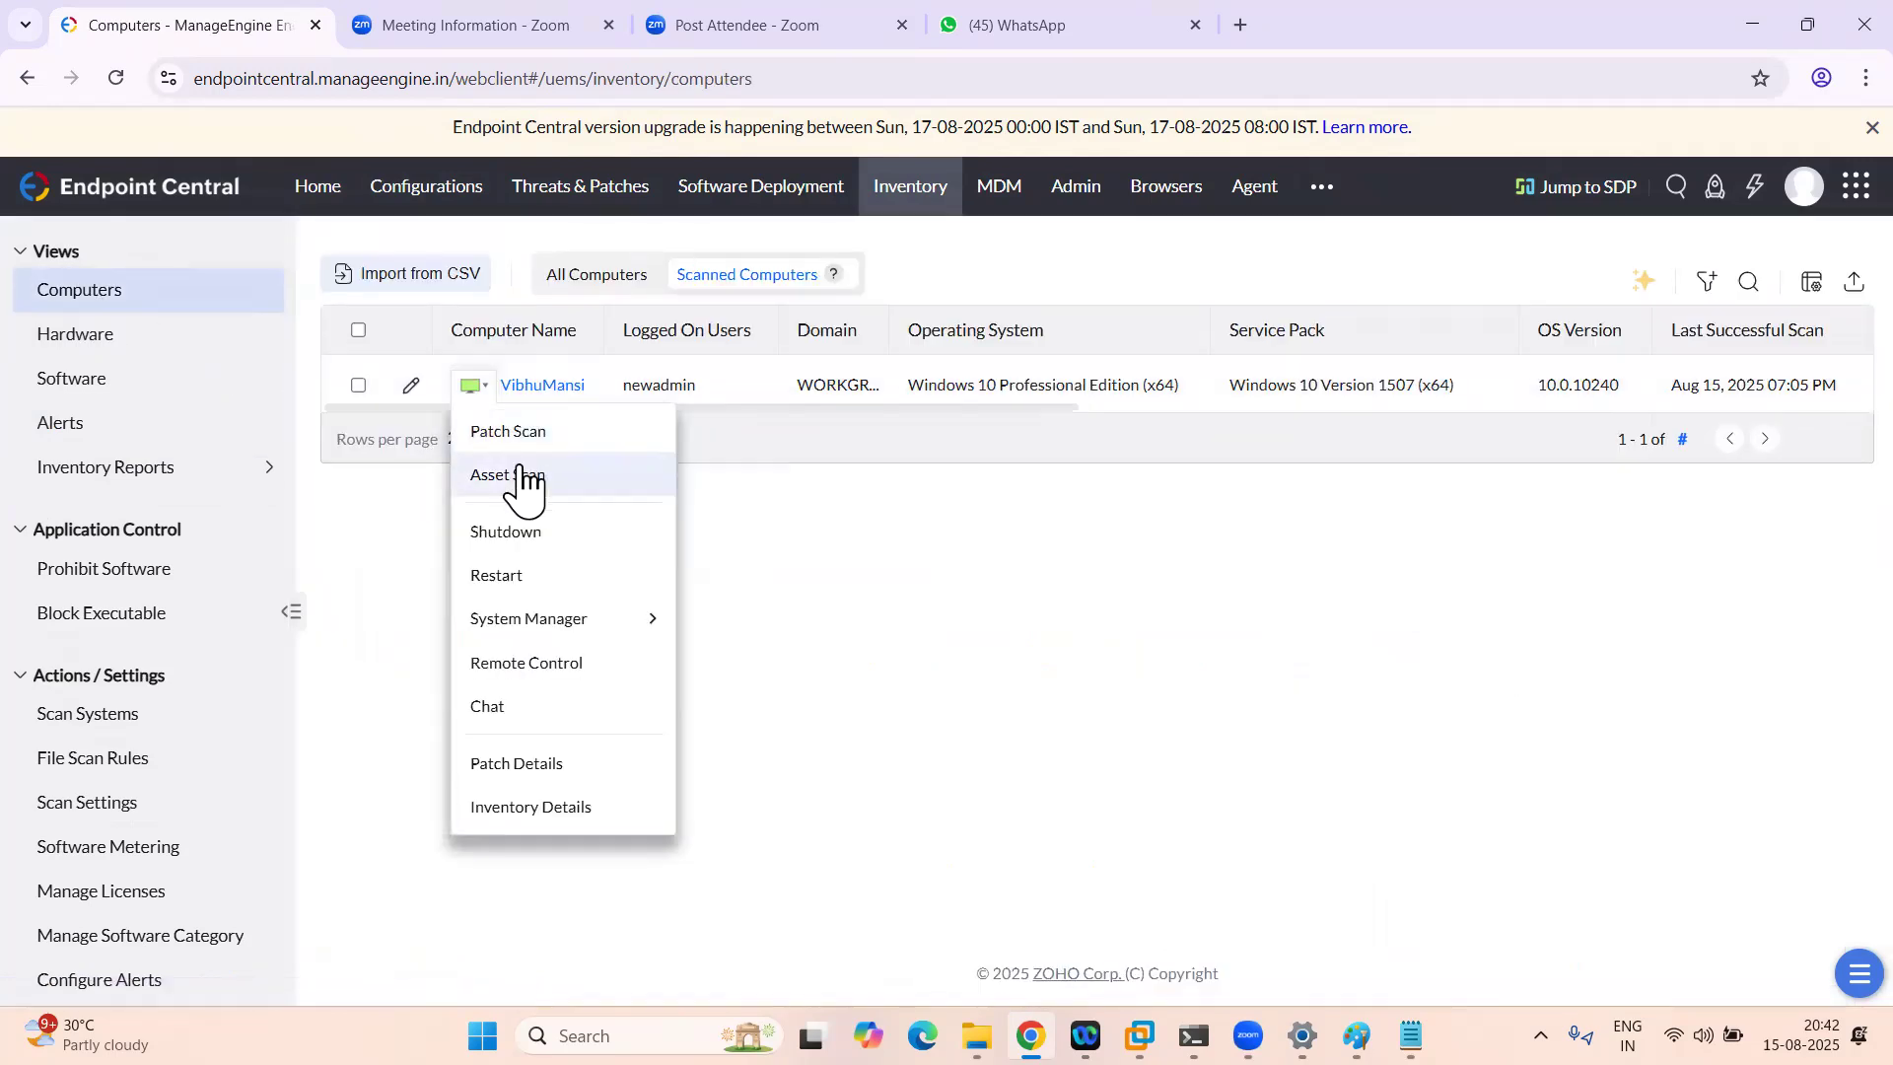
left_click(523, 577)
Step: Restart it immediately with a 0-second time-out and Force Shutdown/Restart, then watch the VM
left_click(710, 540)
key("ctrl+a")
type("0")
left_click(676, 473)
scroll(783, 622, "down", 1)
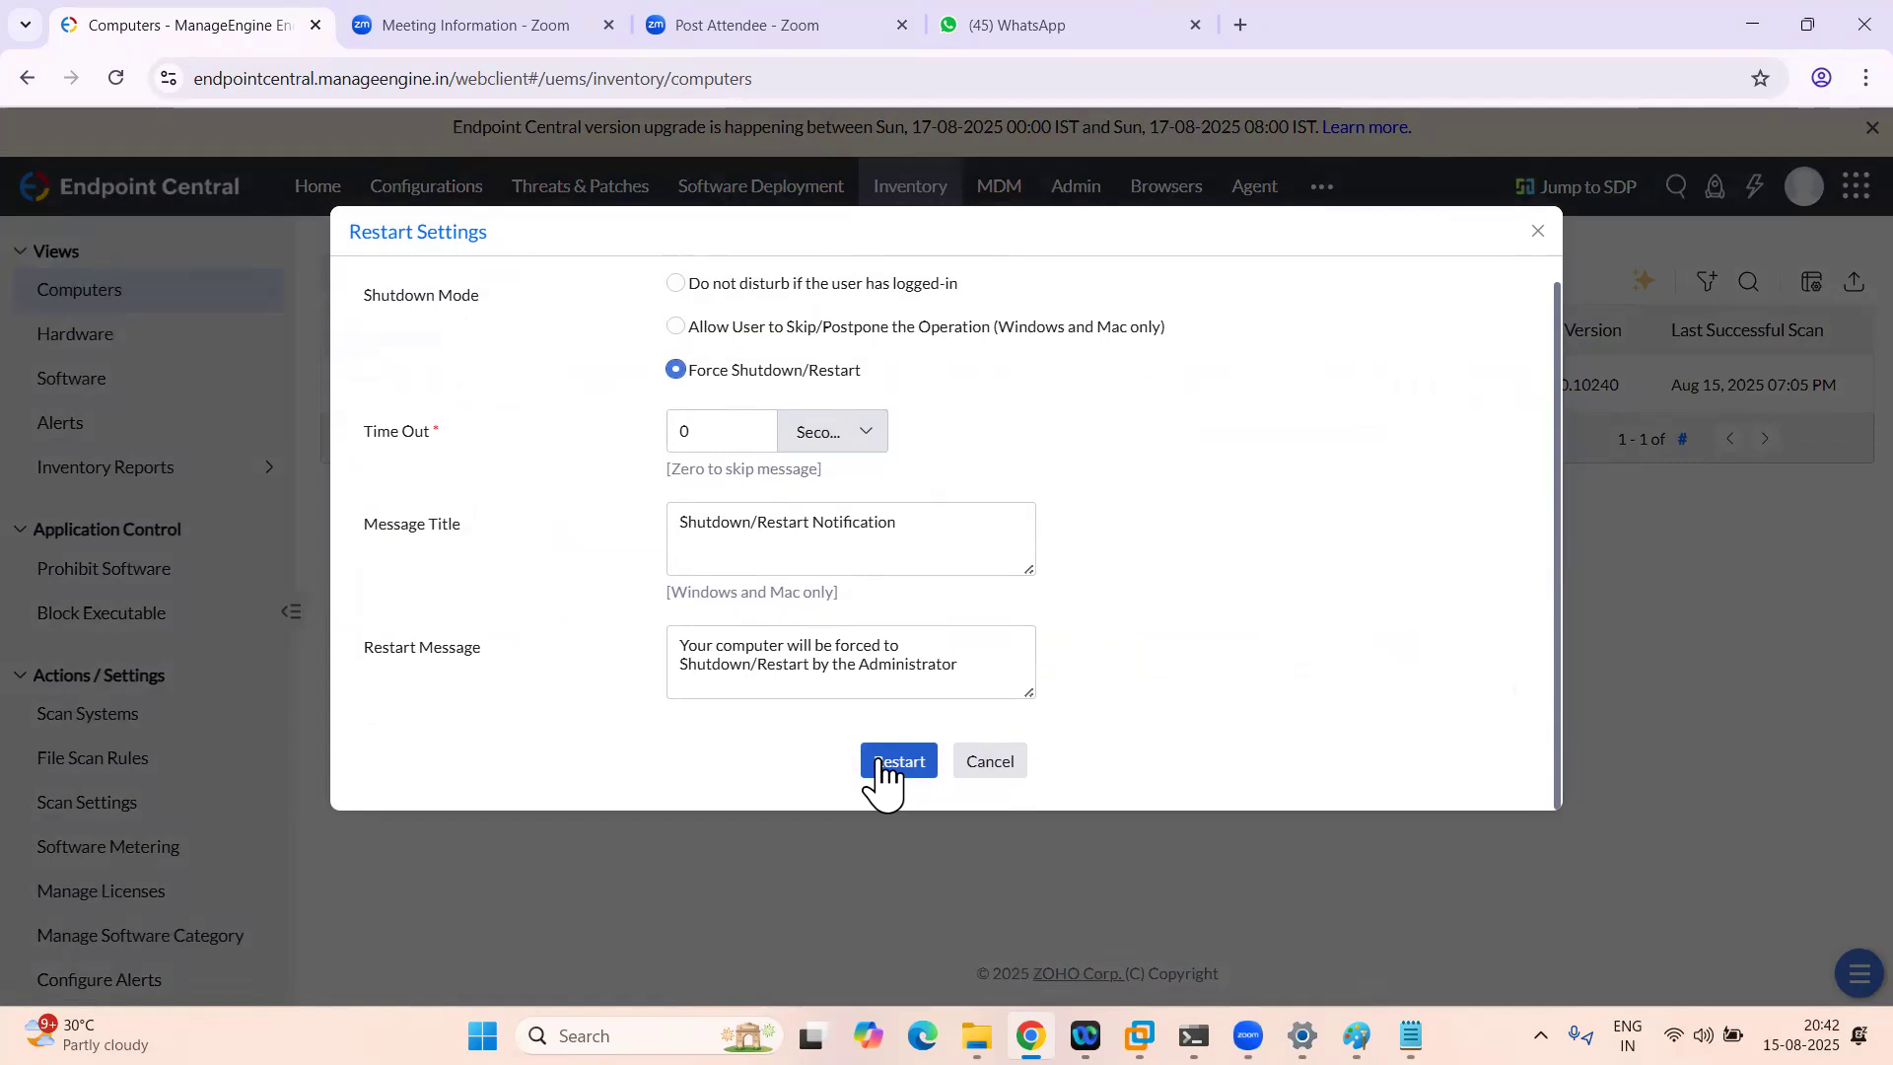
left_click(882, 764)
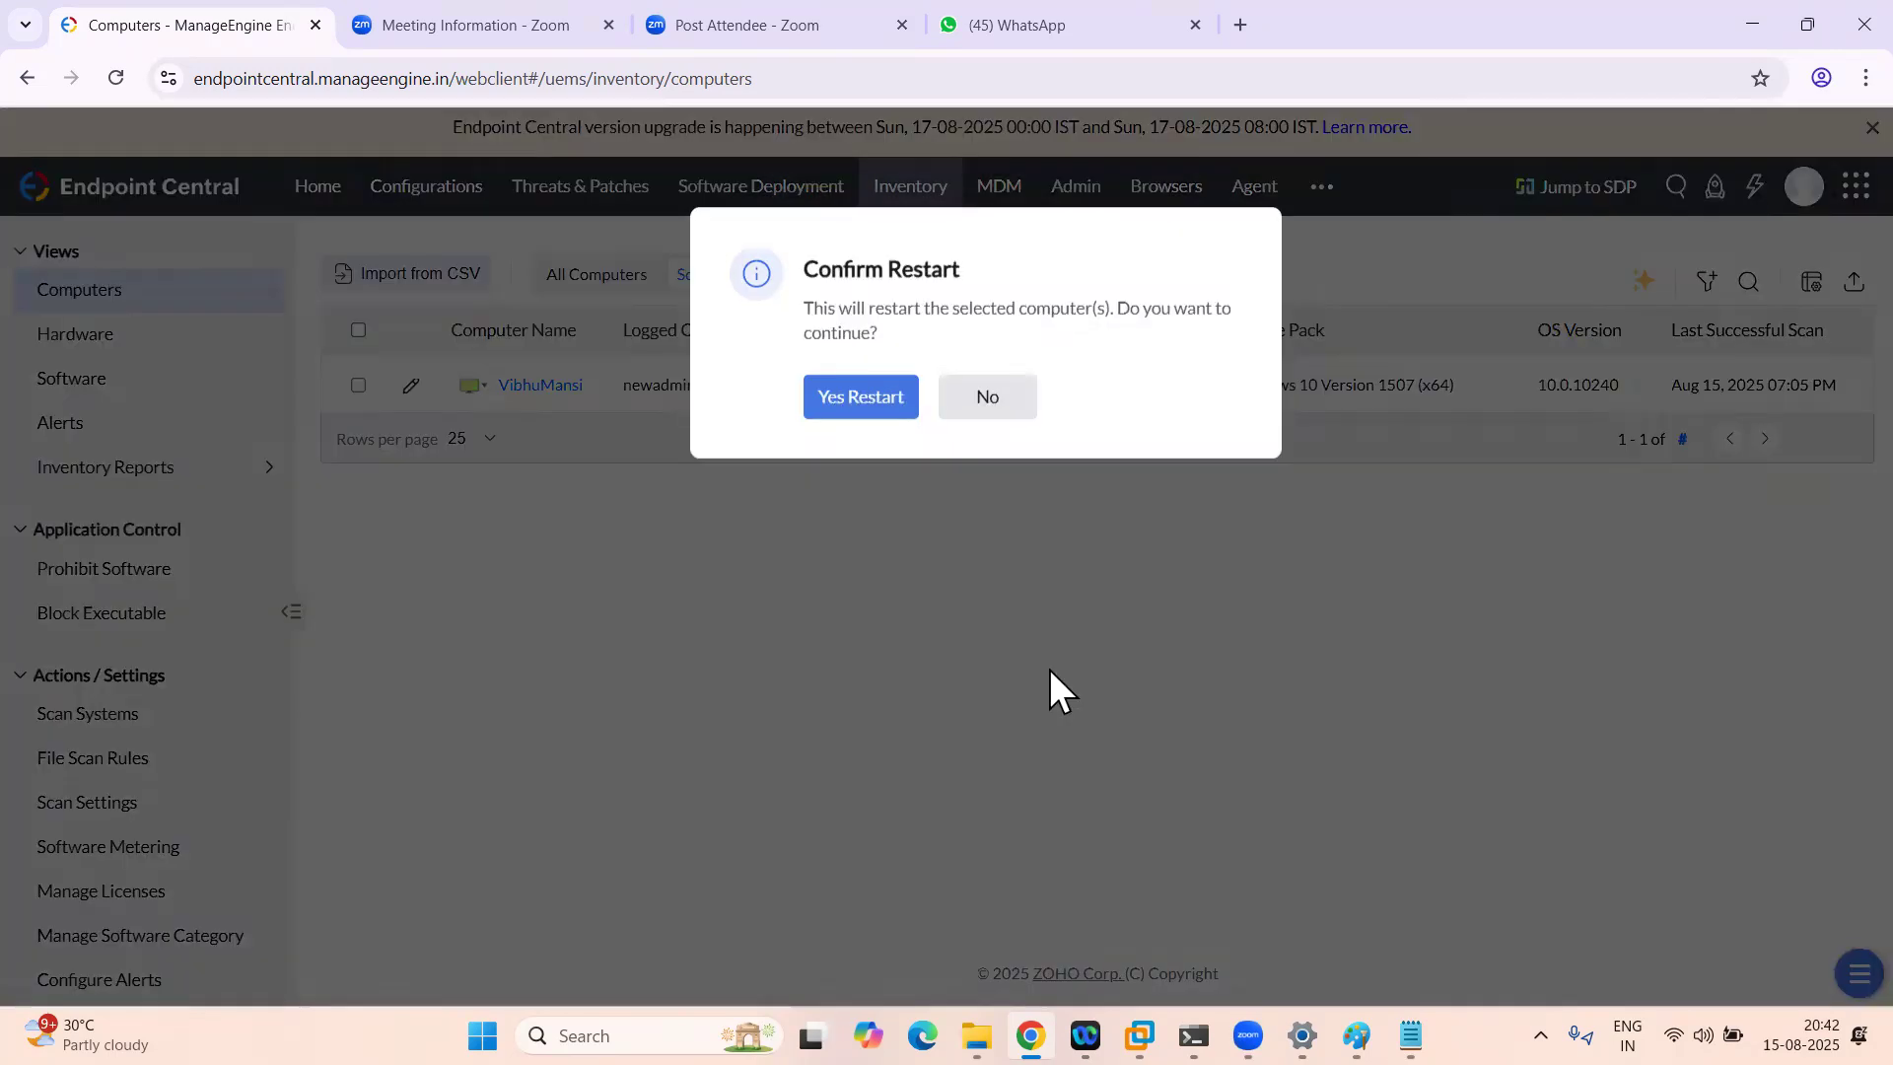
left_click(856, 395)
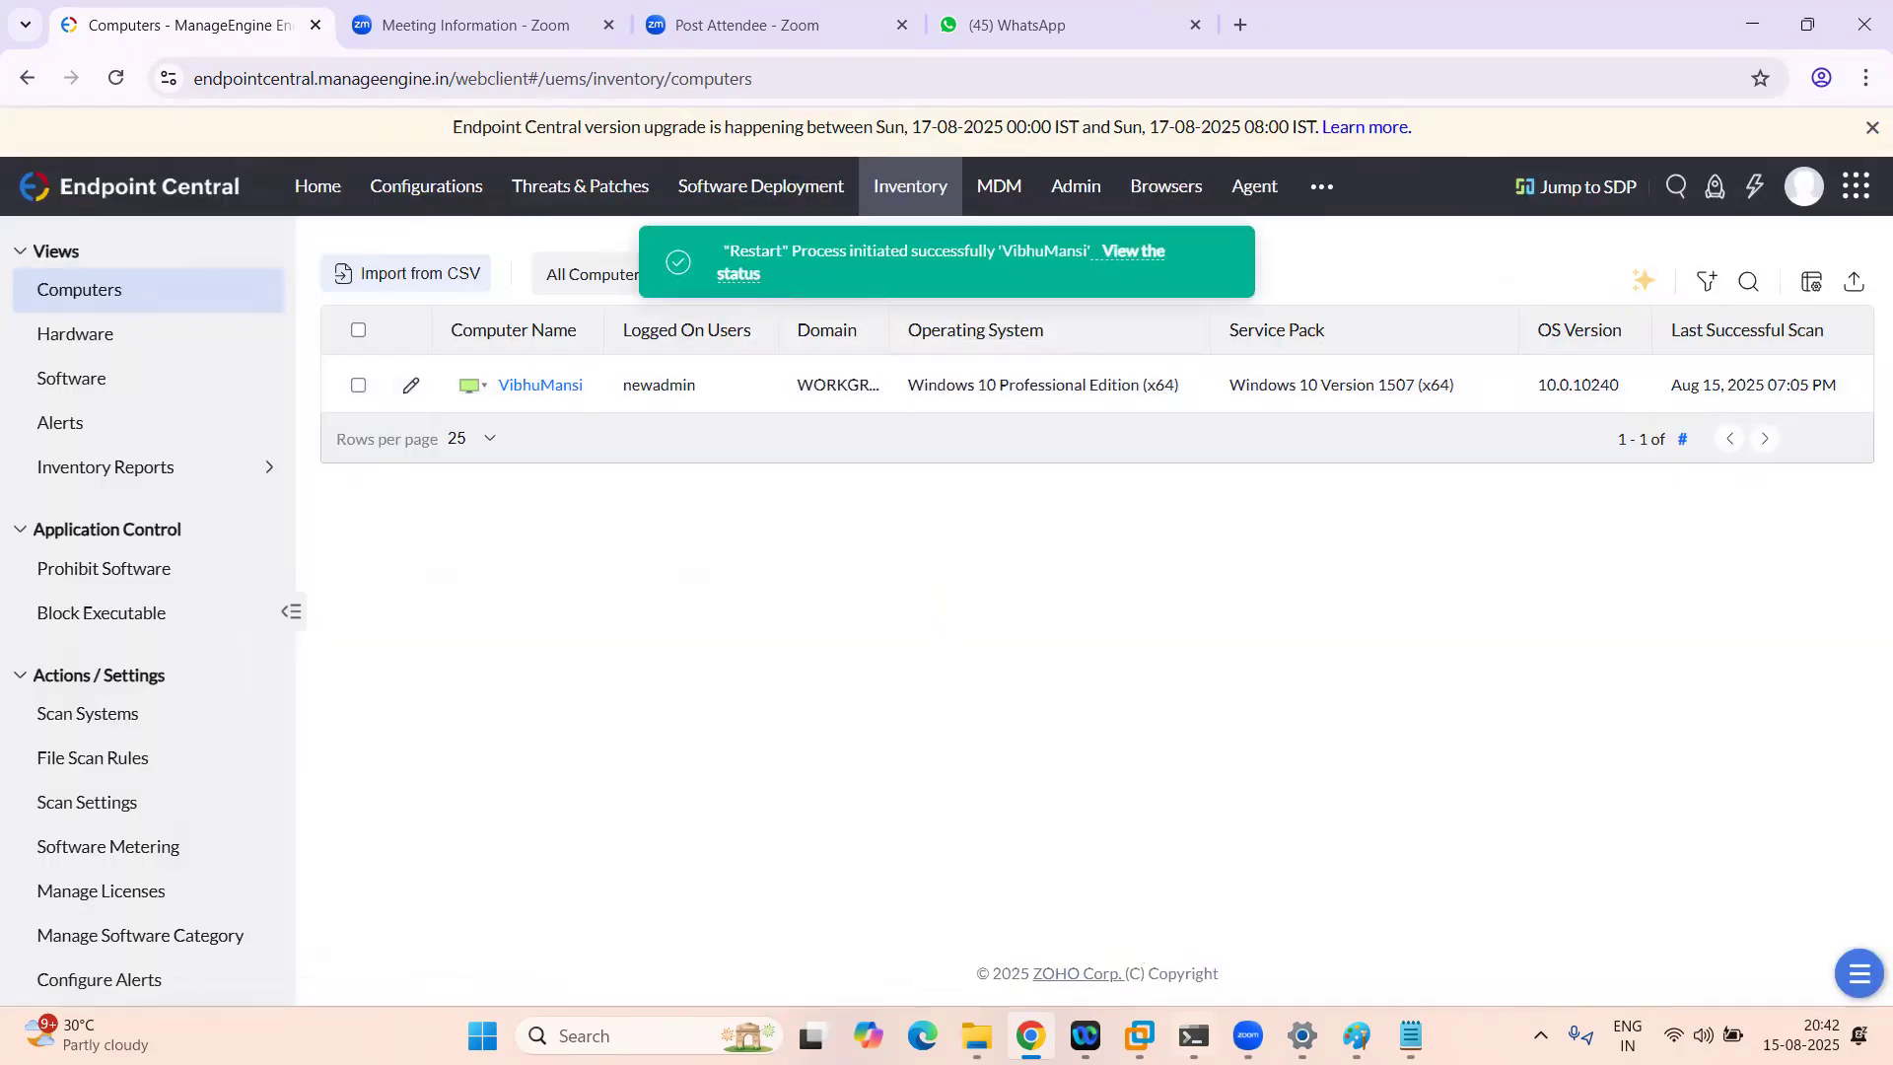
mouse_move(1140, 1036)
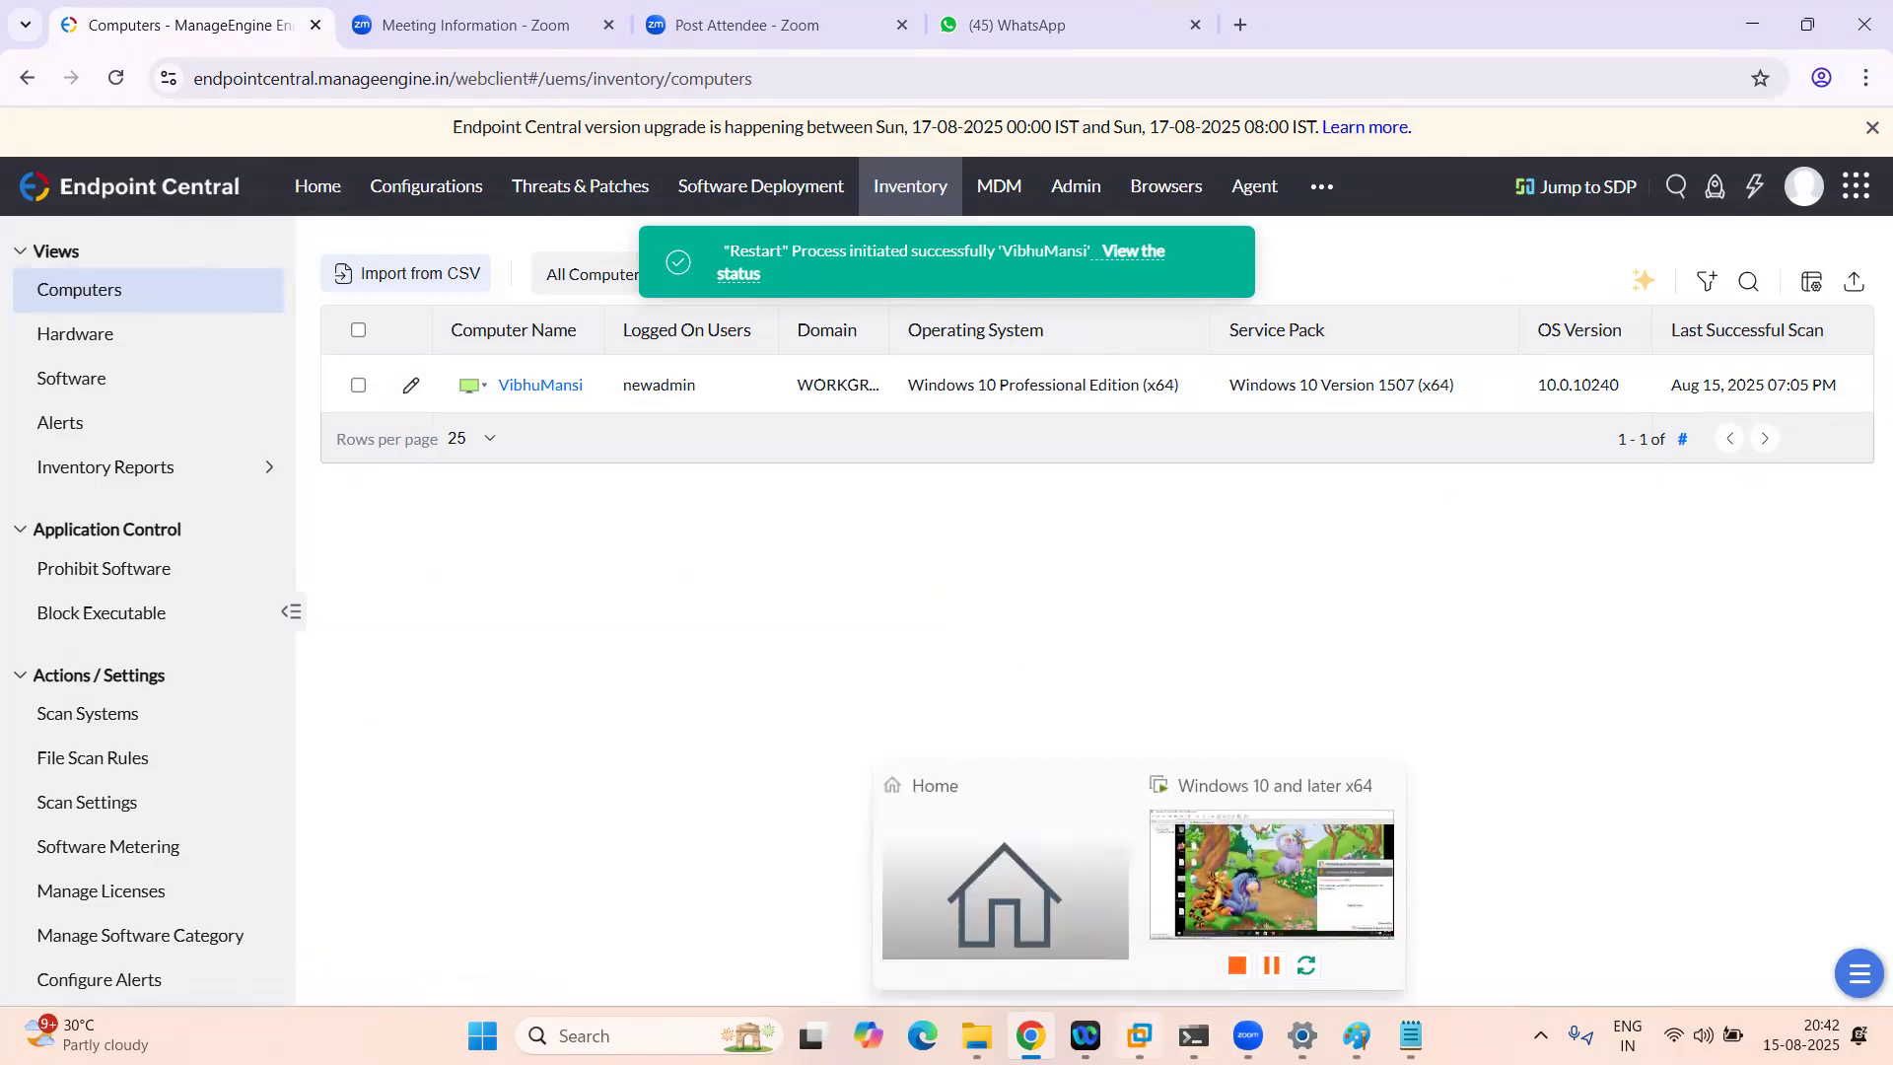
left_click(1353, 826)
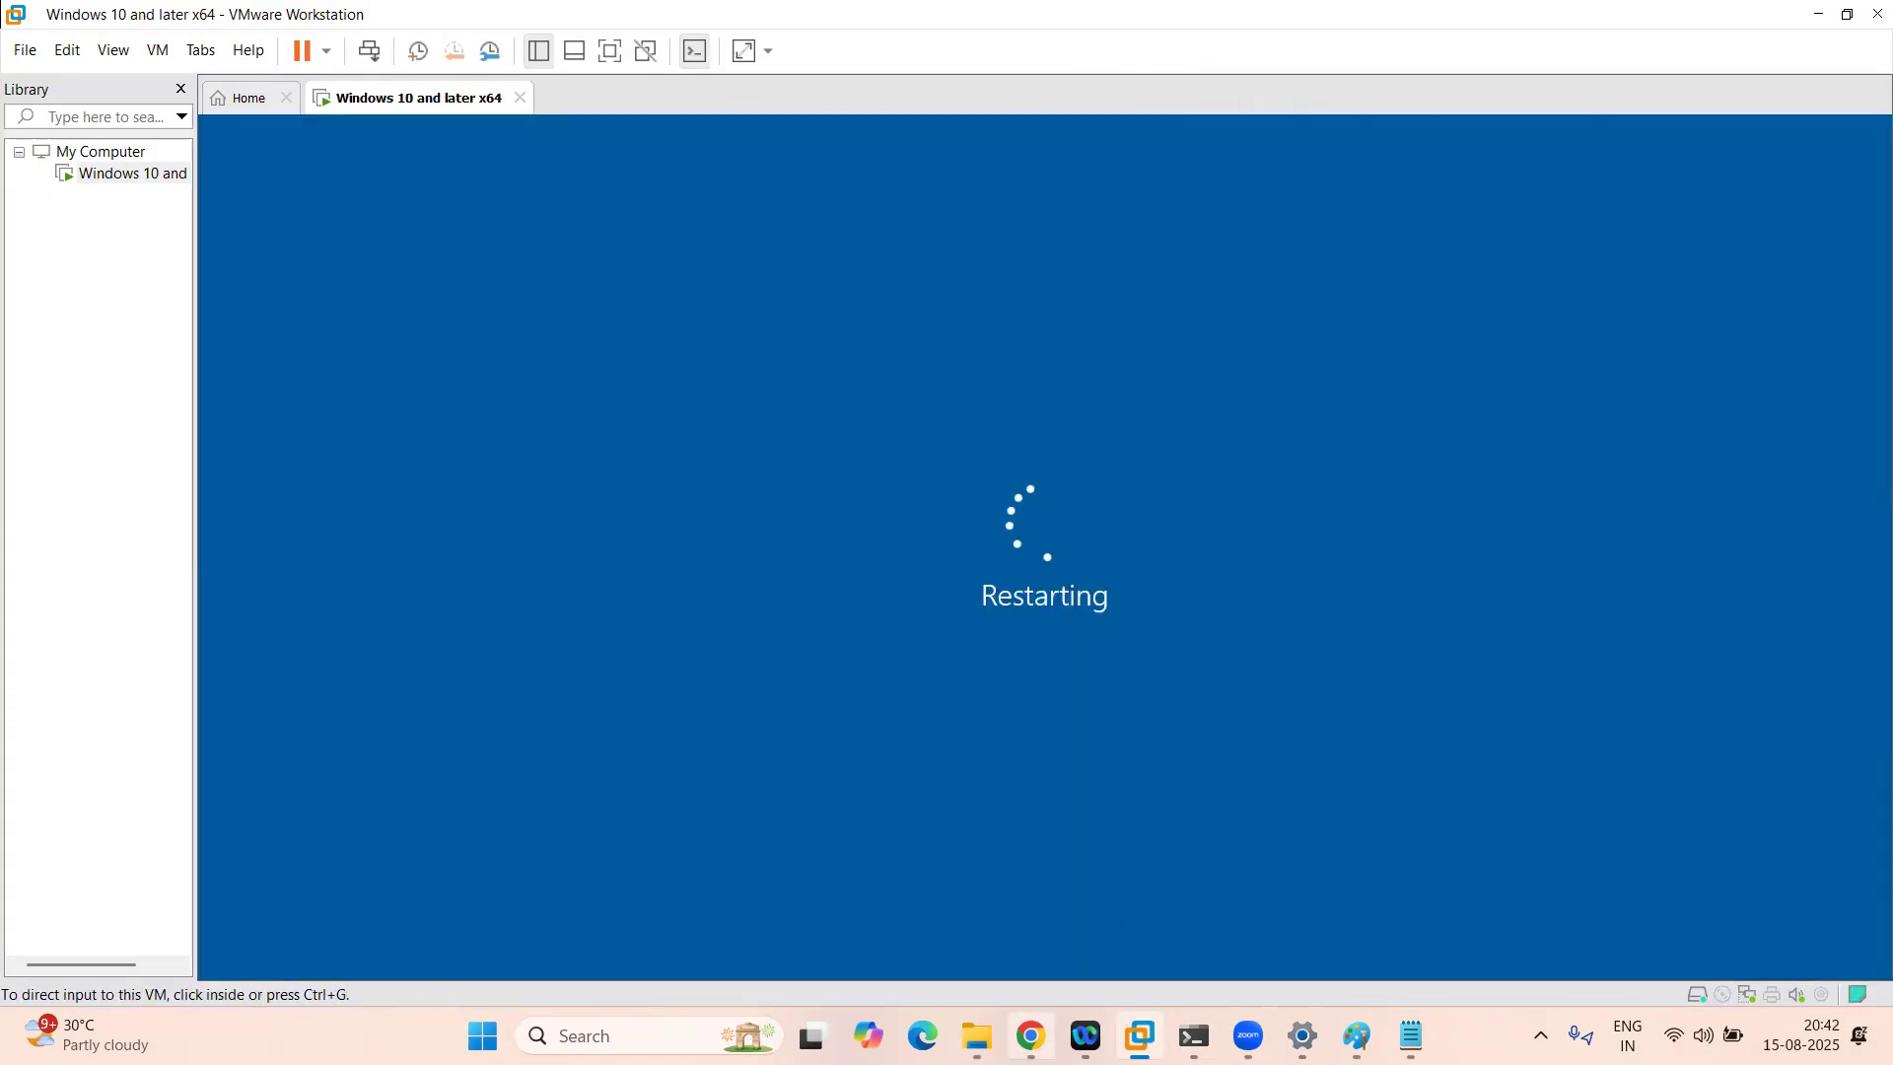
Step: Check DriveMap's Executed status in All Configurations, then bring the virtual machine forward
left_click(1032, 1036)
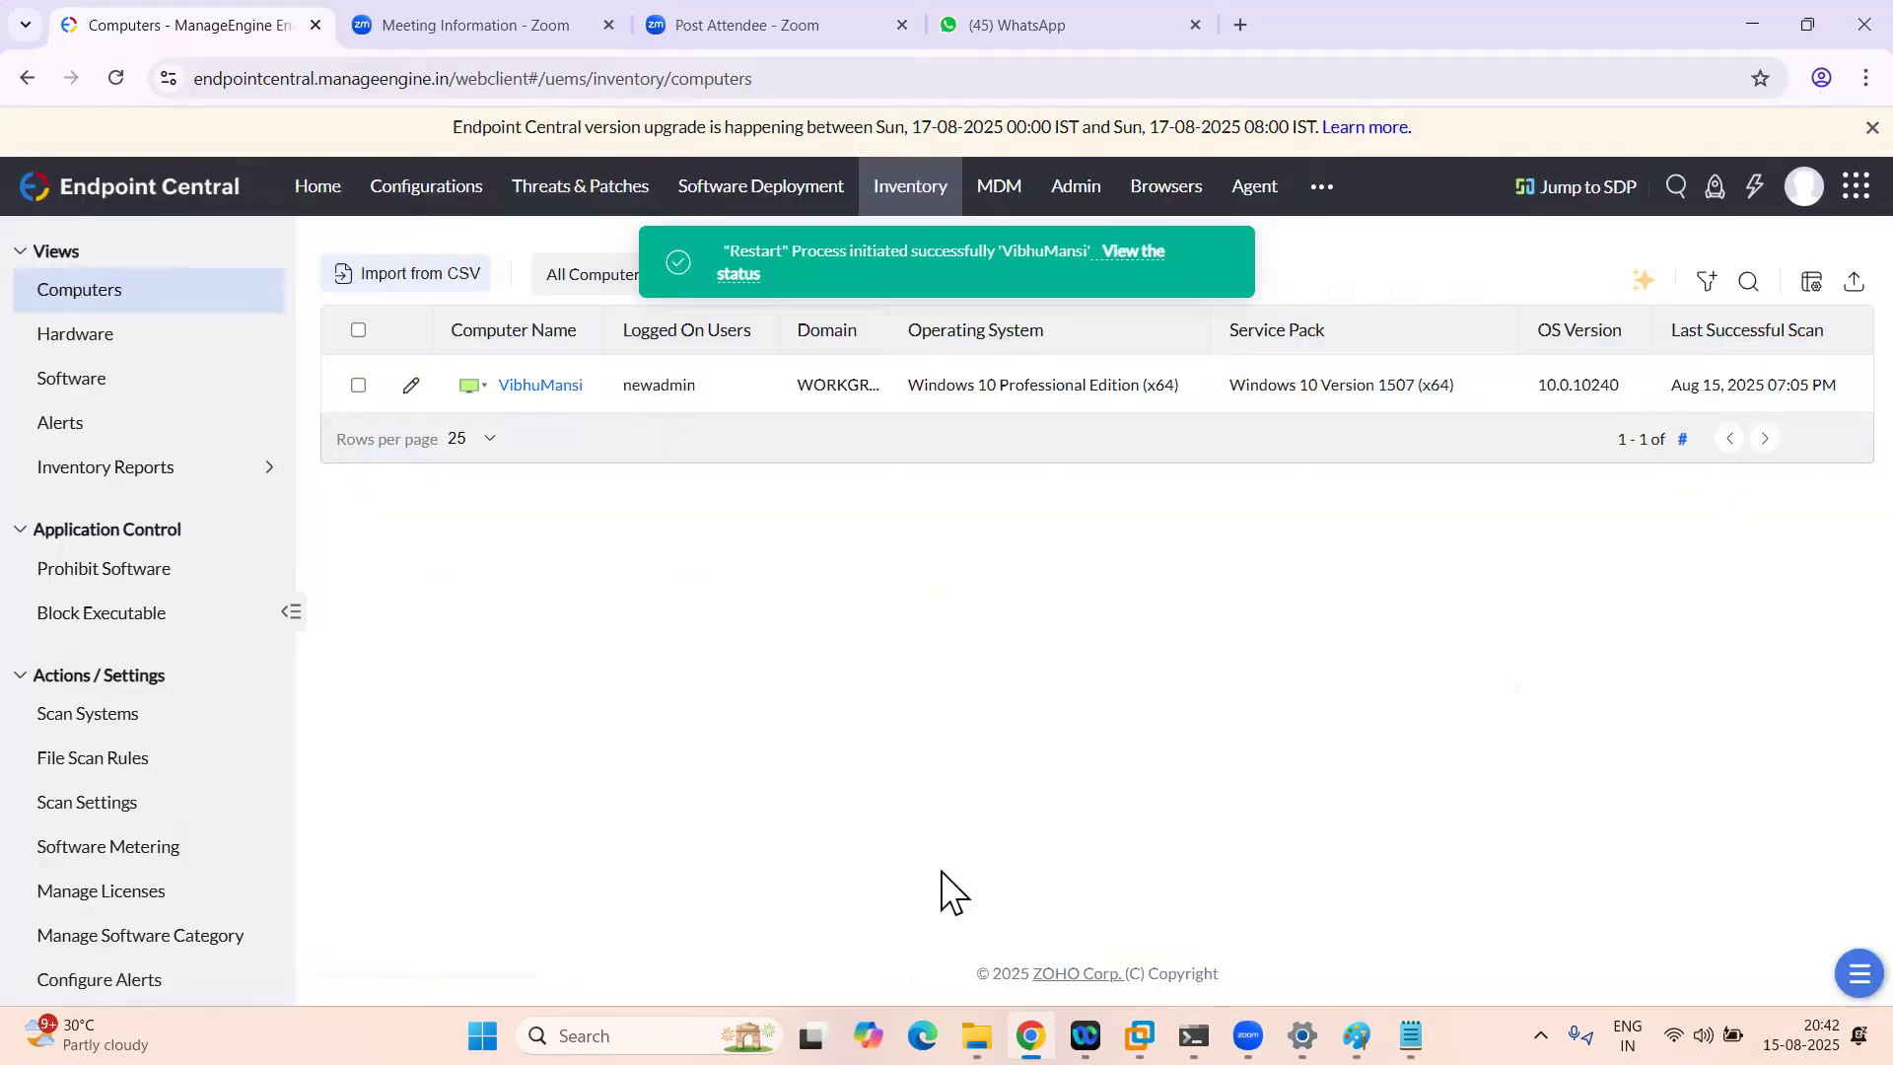
left_click(435, 205)
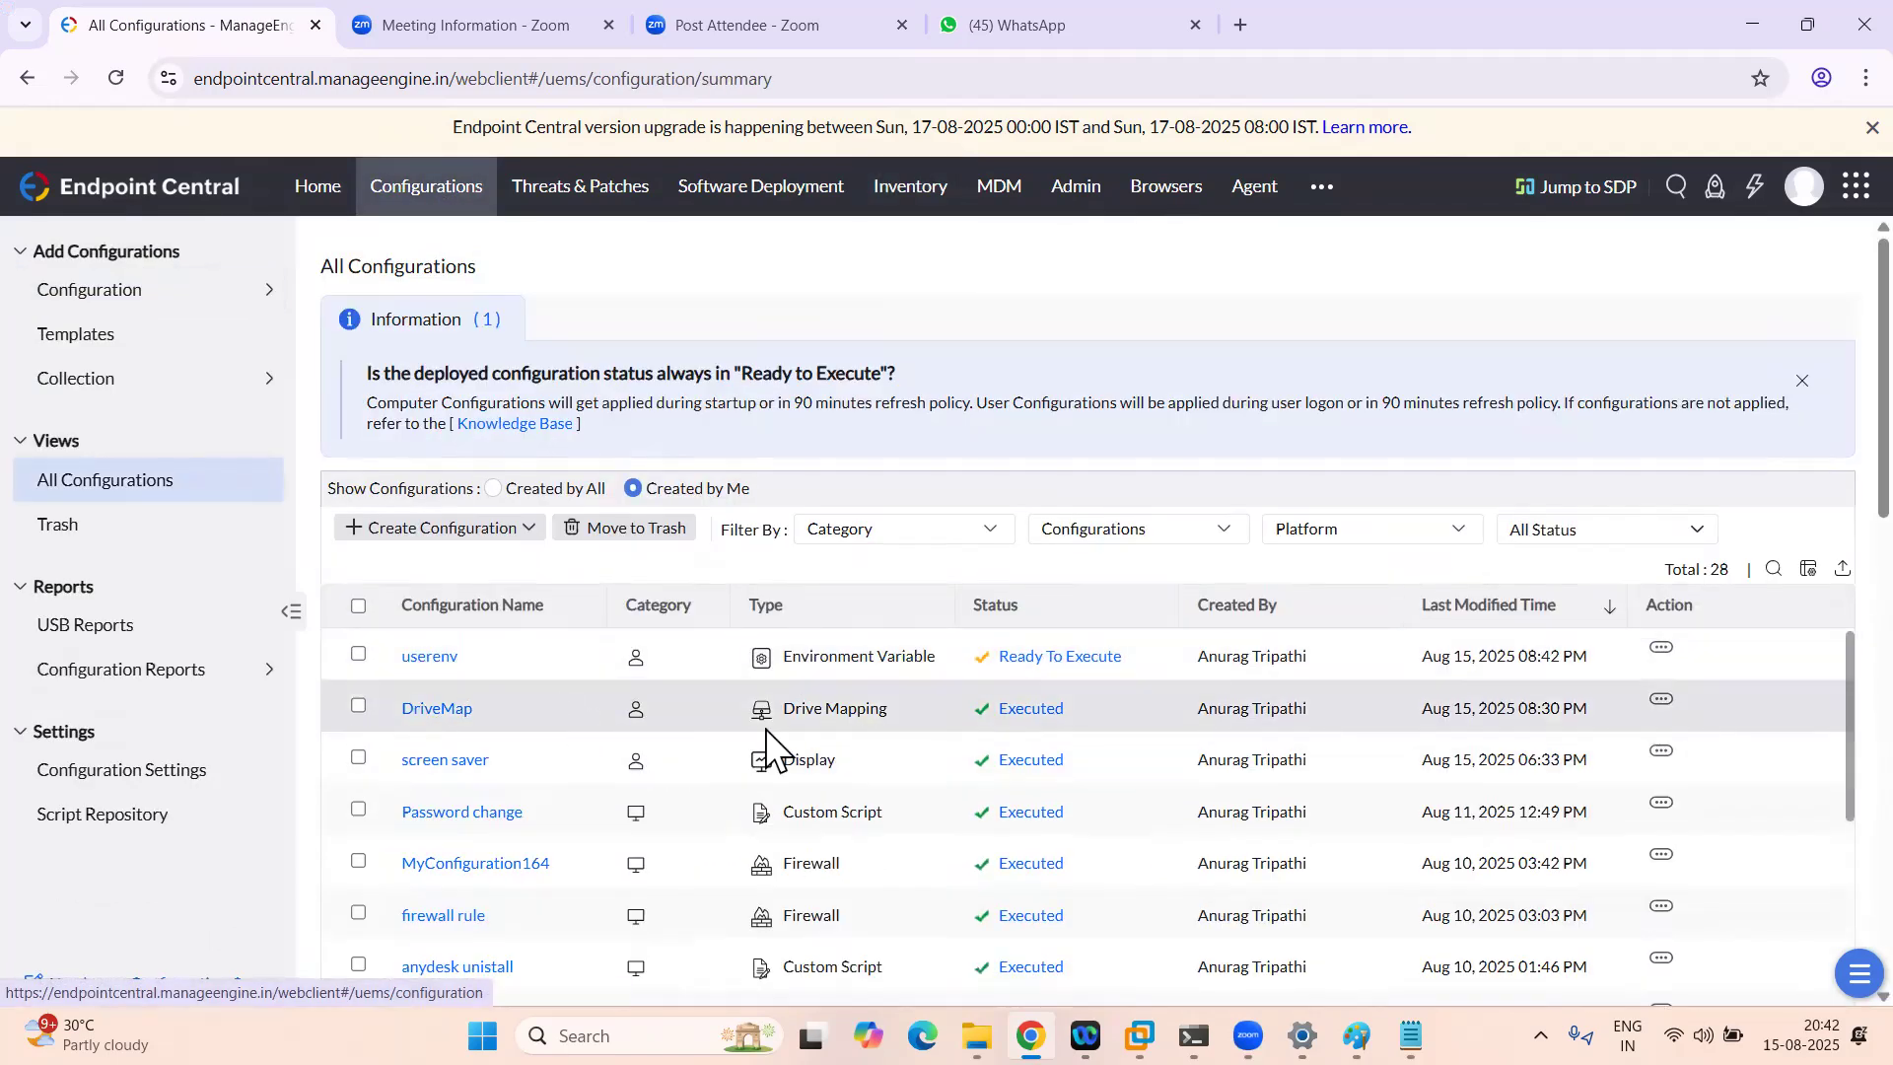
mouse_move(1044, 712)
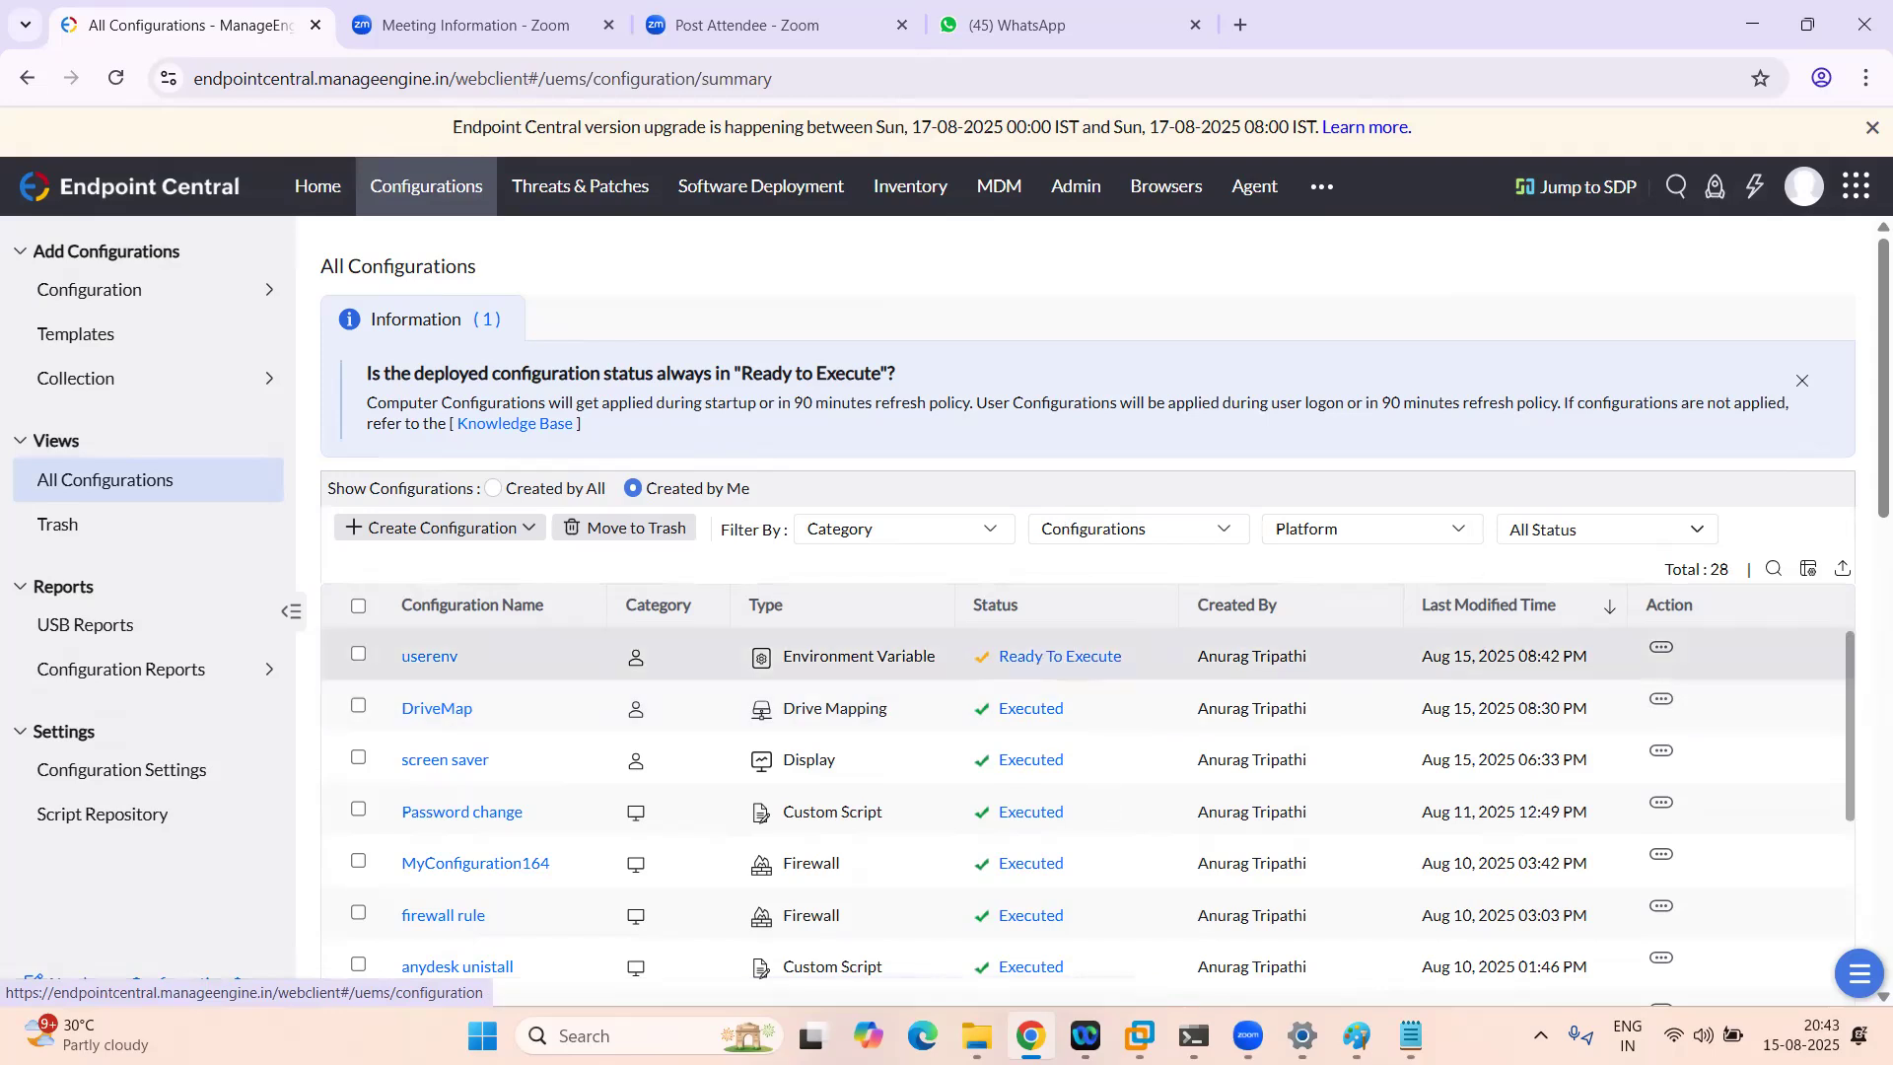
left_click(1282, 883)
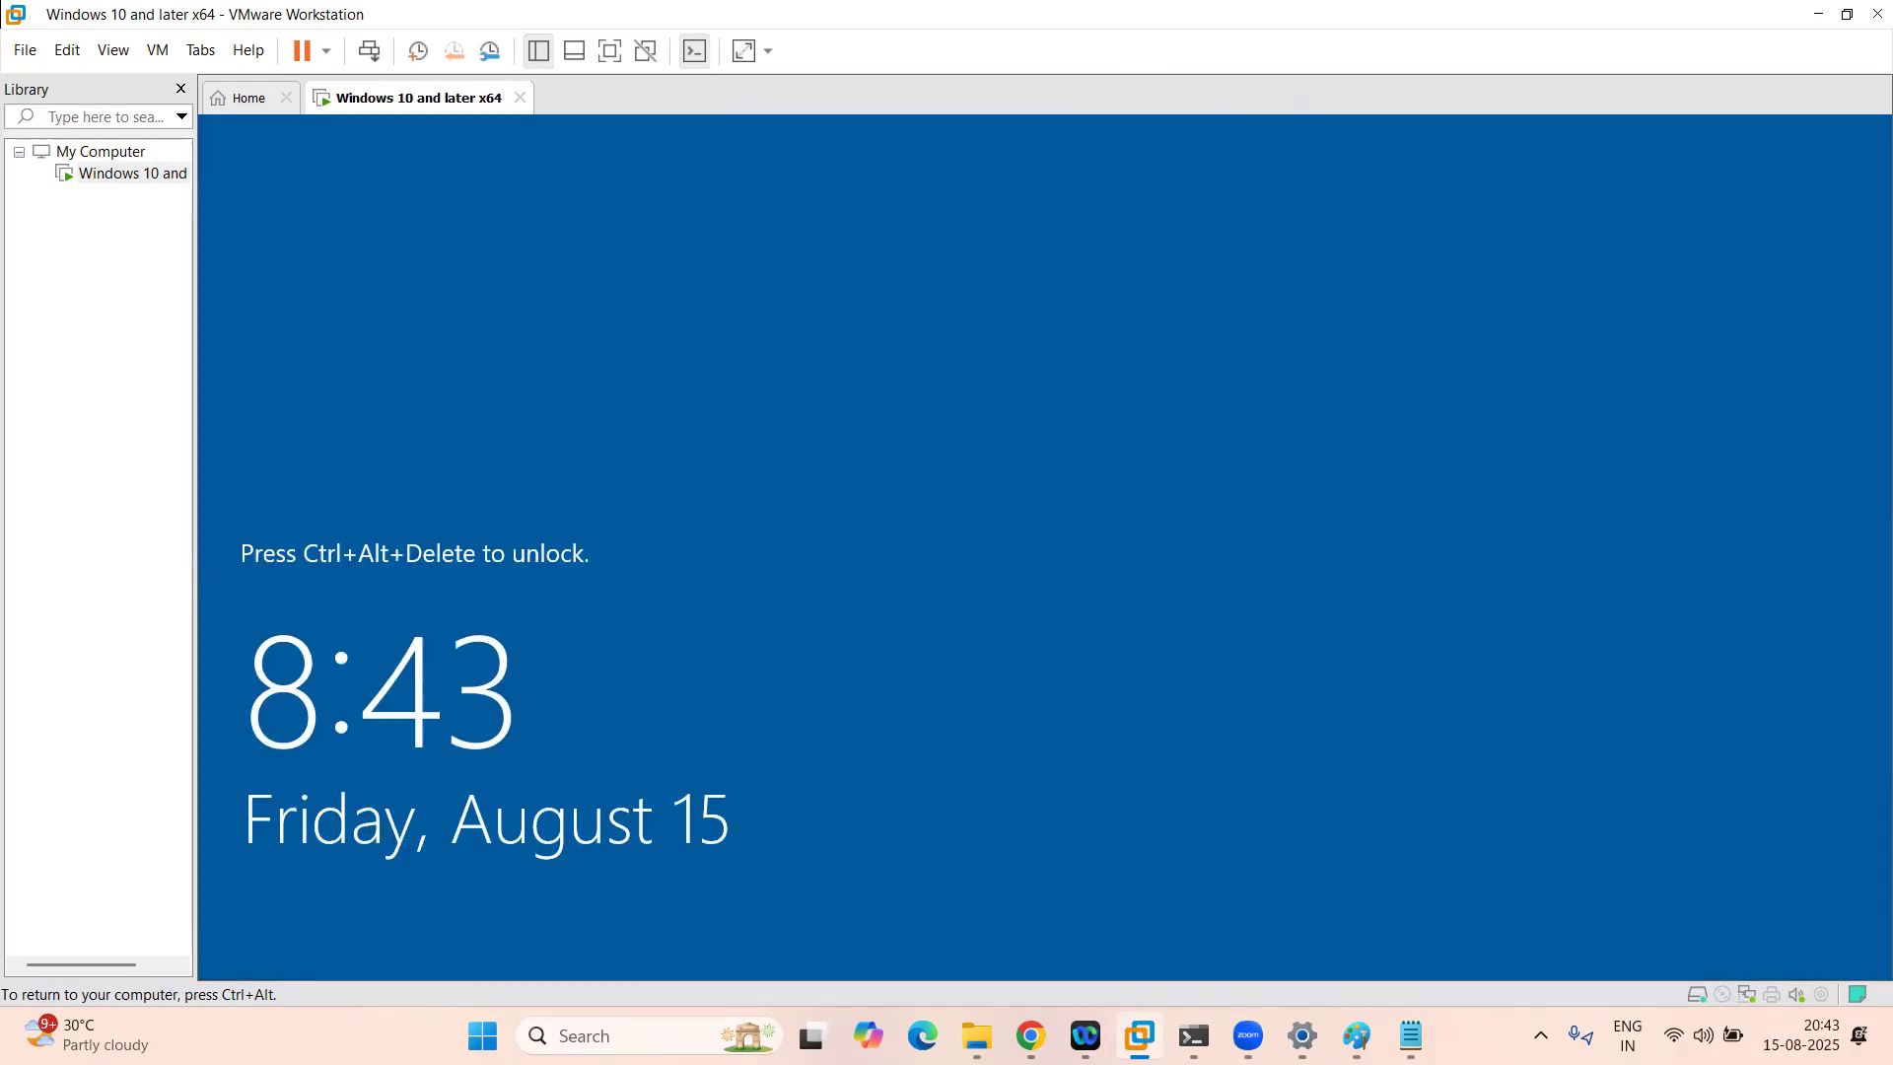
Step: Unlock the restarted Windows 10 VM and sign in with the local admin user name and password
left_click(370, 50)
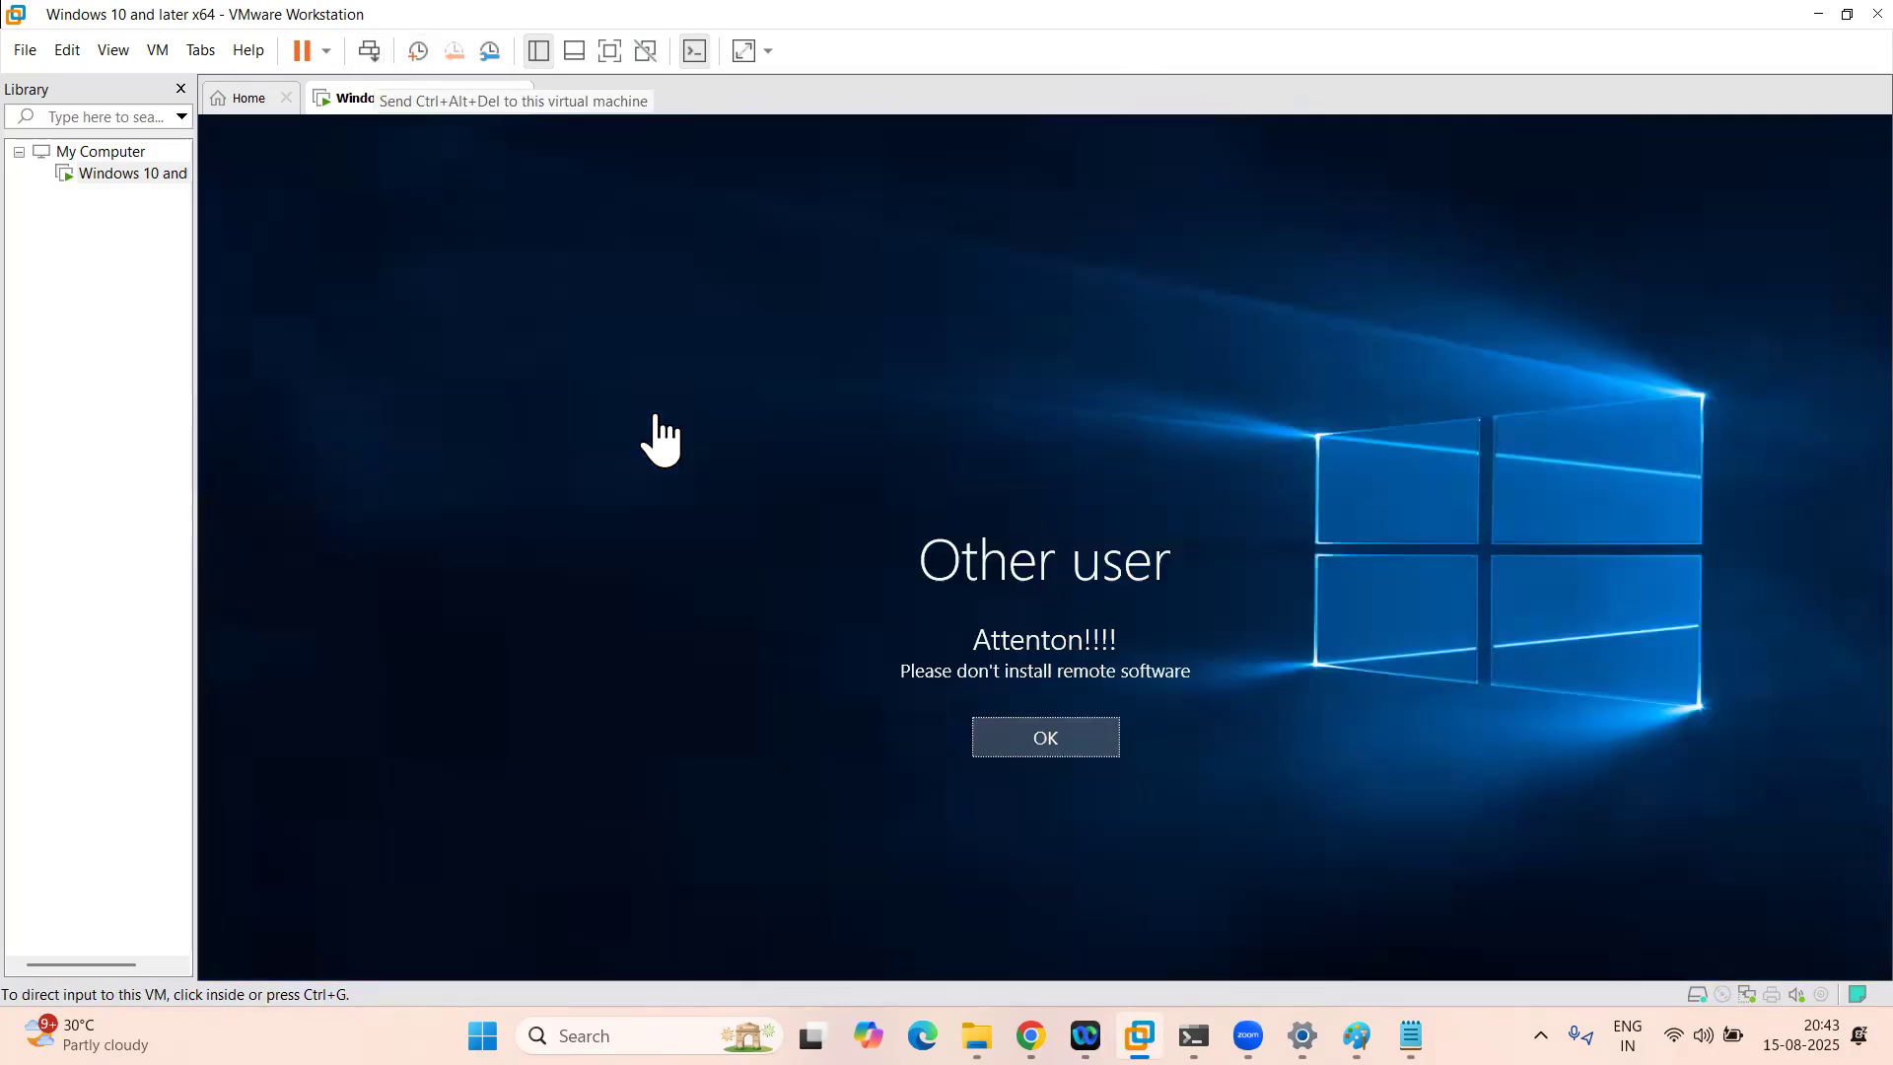
left_click(1023, 746)
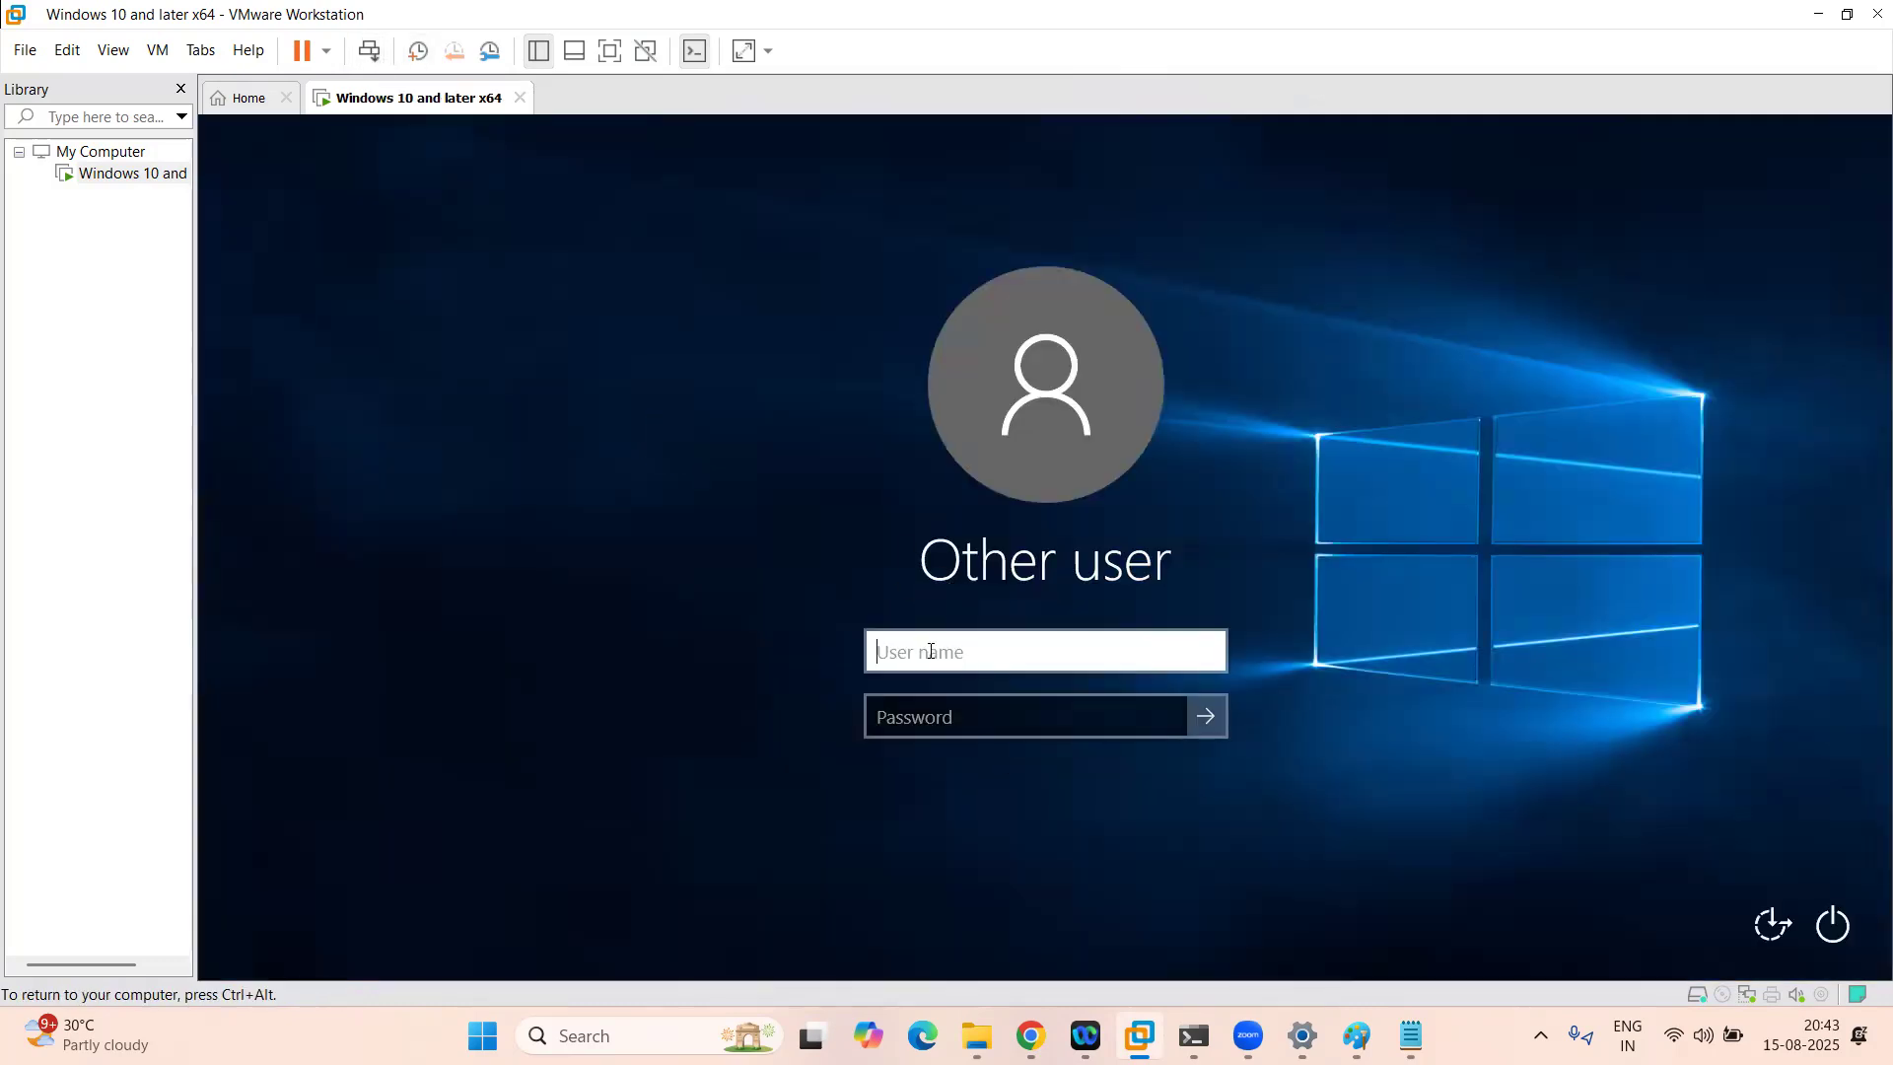
type("newadmin")
left_click(933, 717)
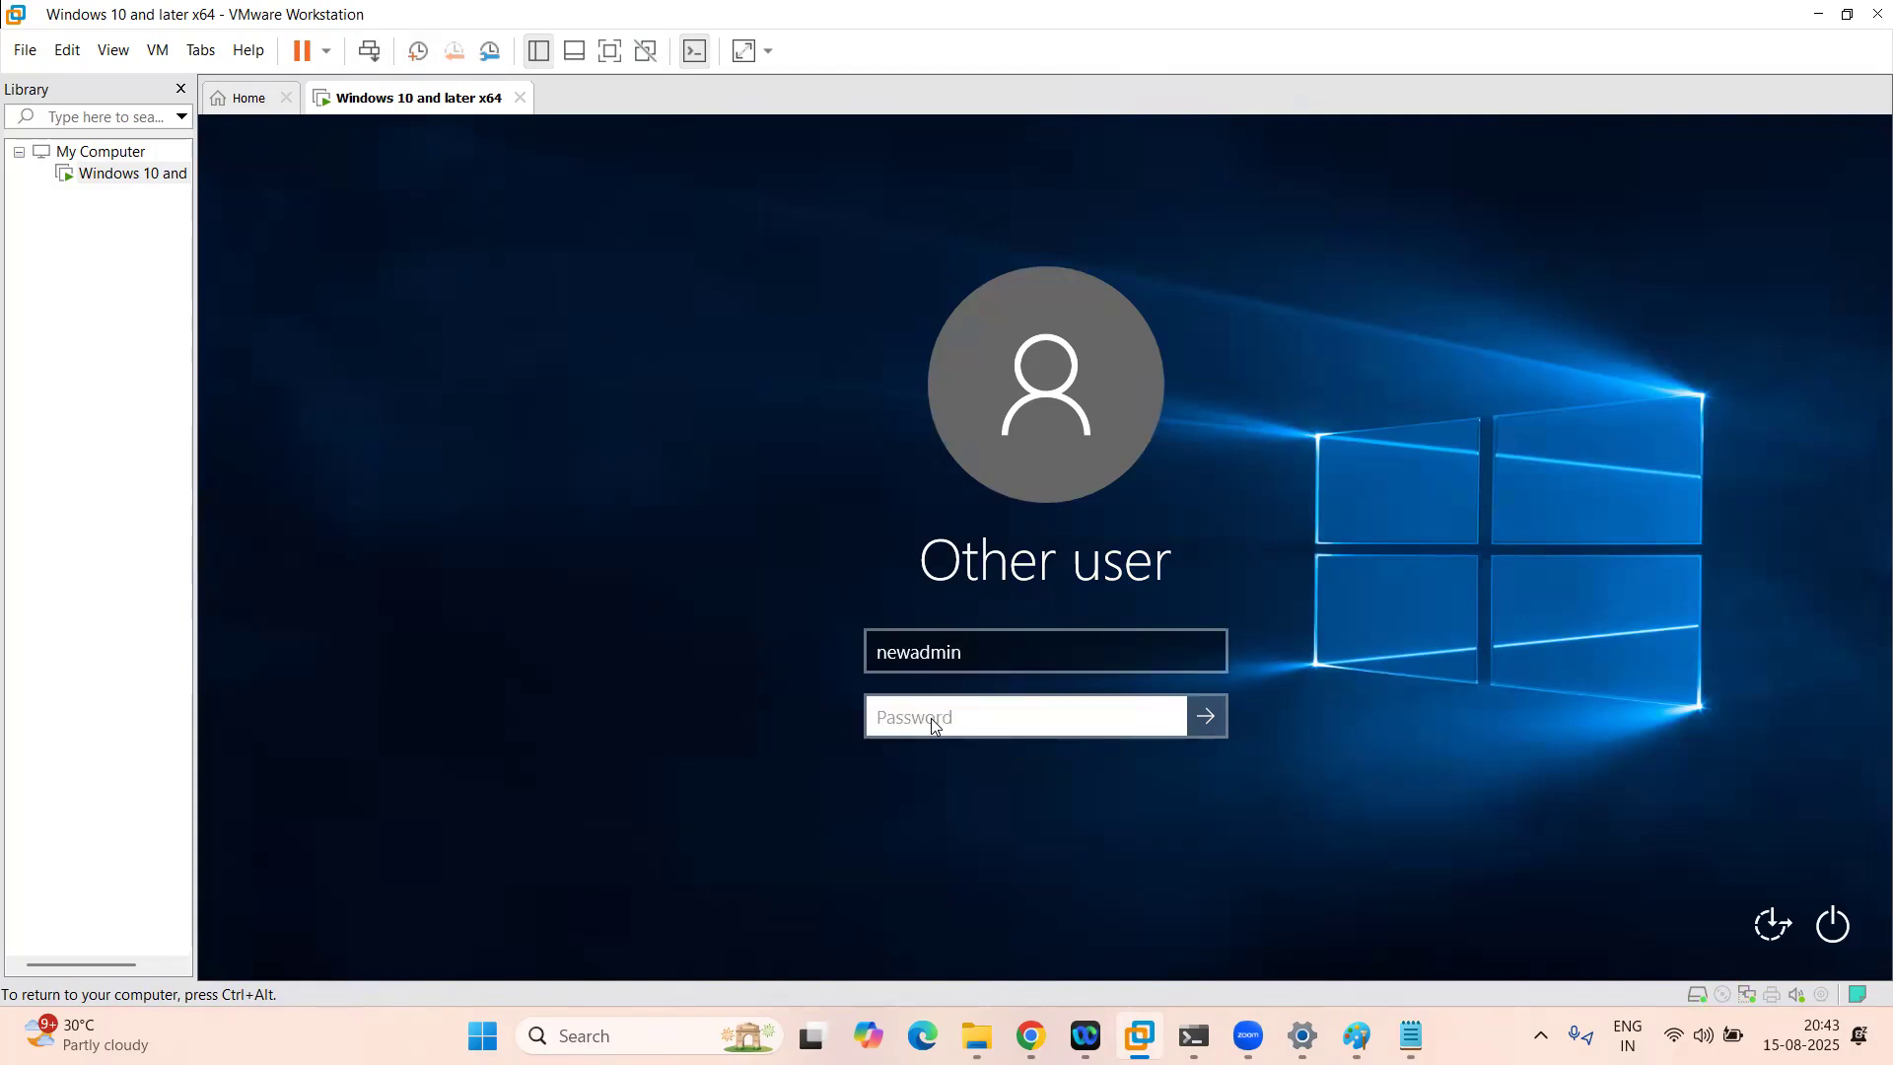
type("************")
key("Return")
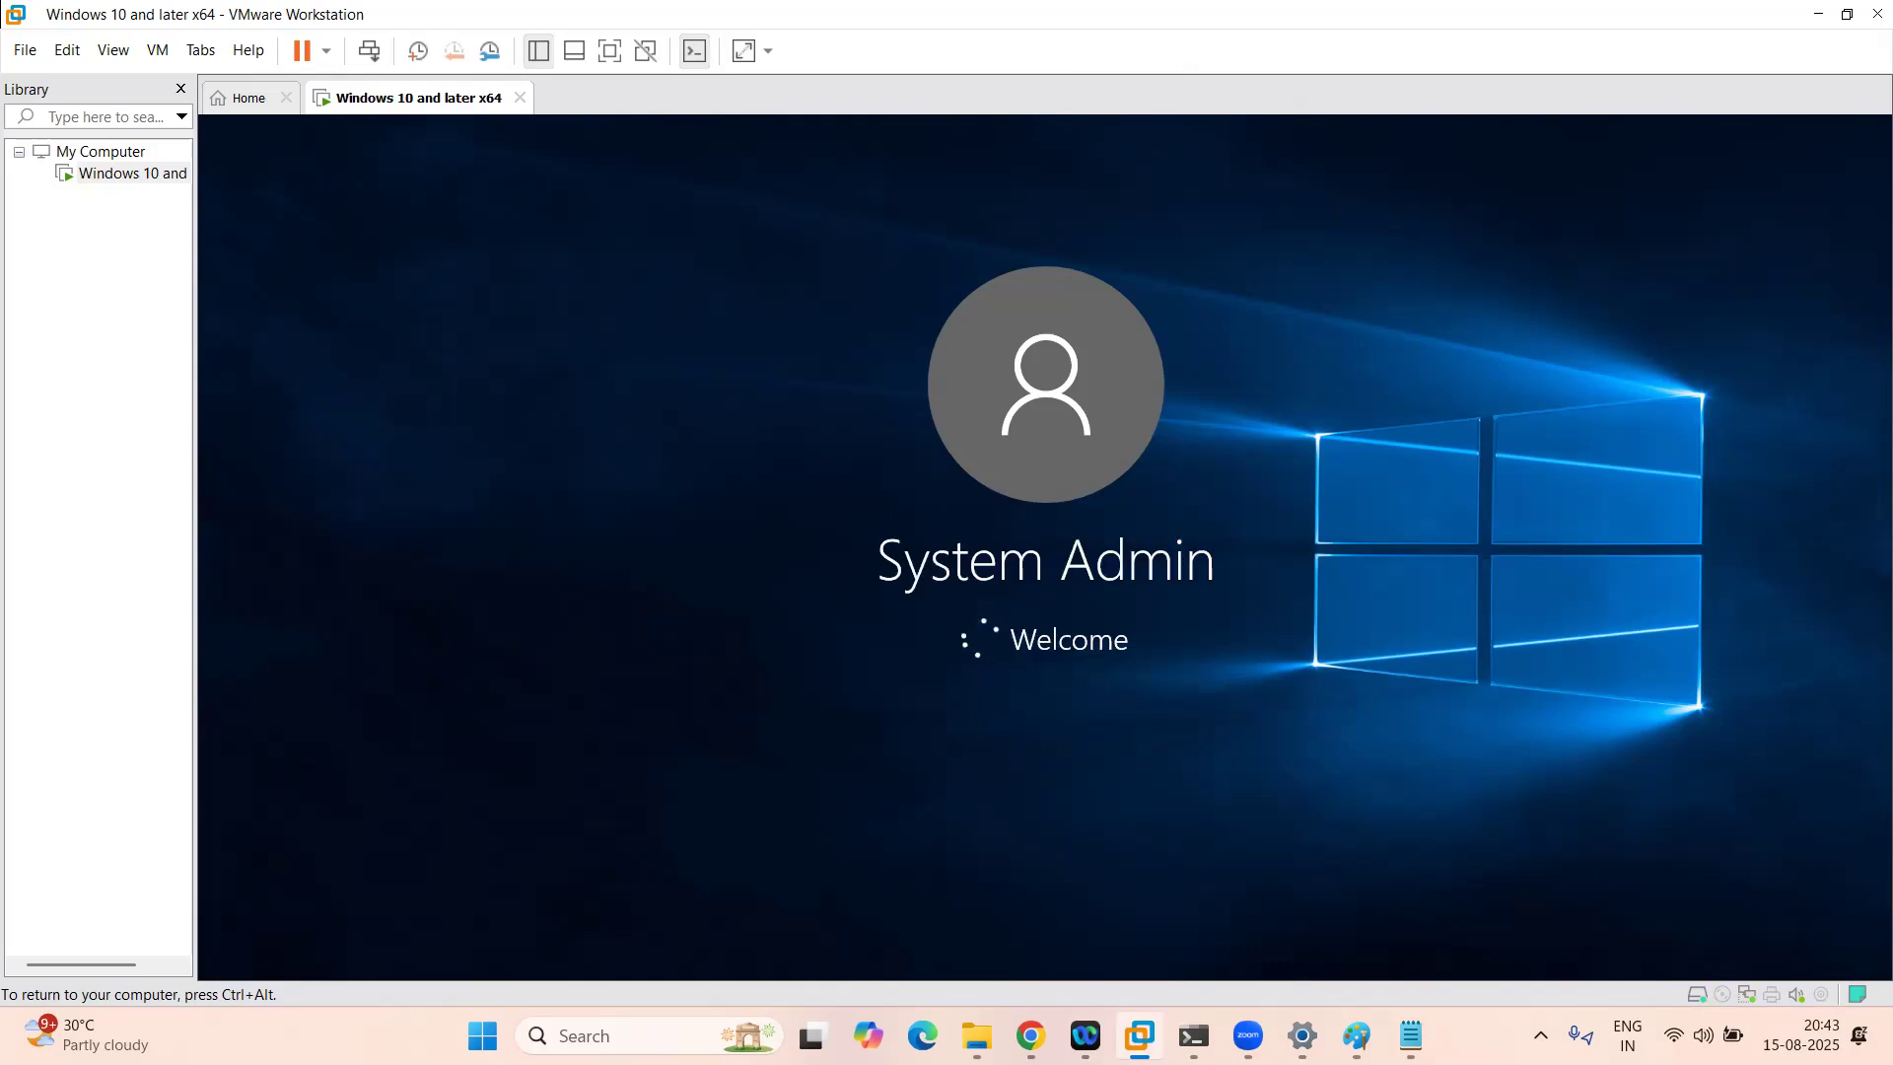
left_click(1030, 1036)
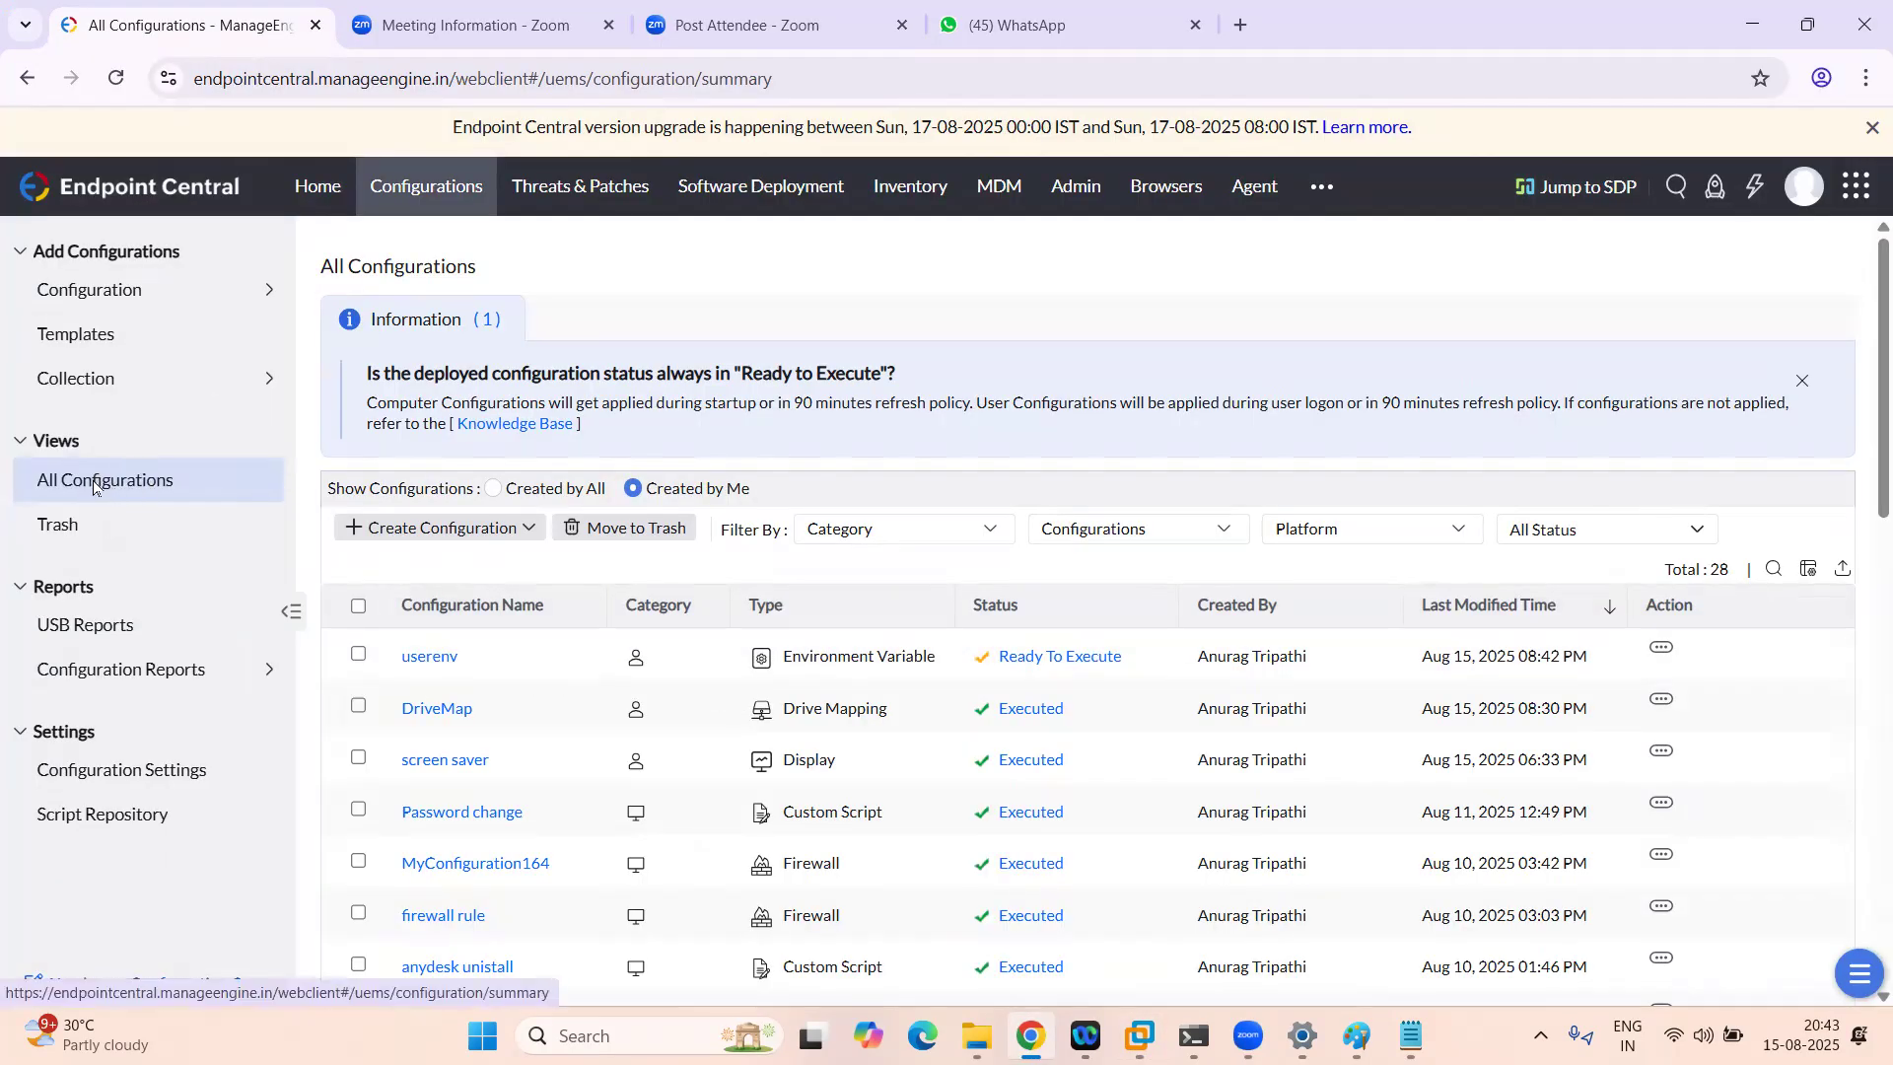
Step: Open the userenv Environment Variable configuration and refresh its execution summary several times
left_click(434, 659)
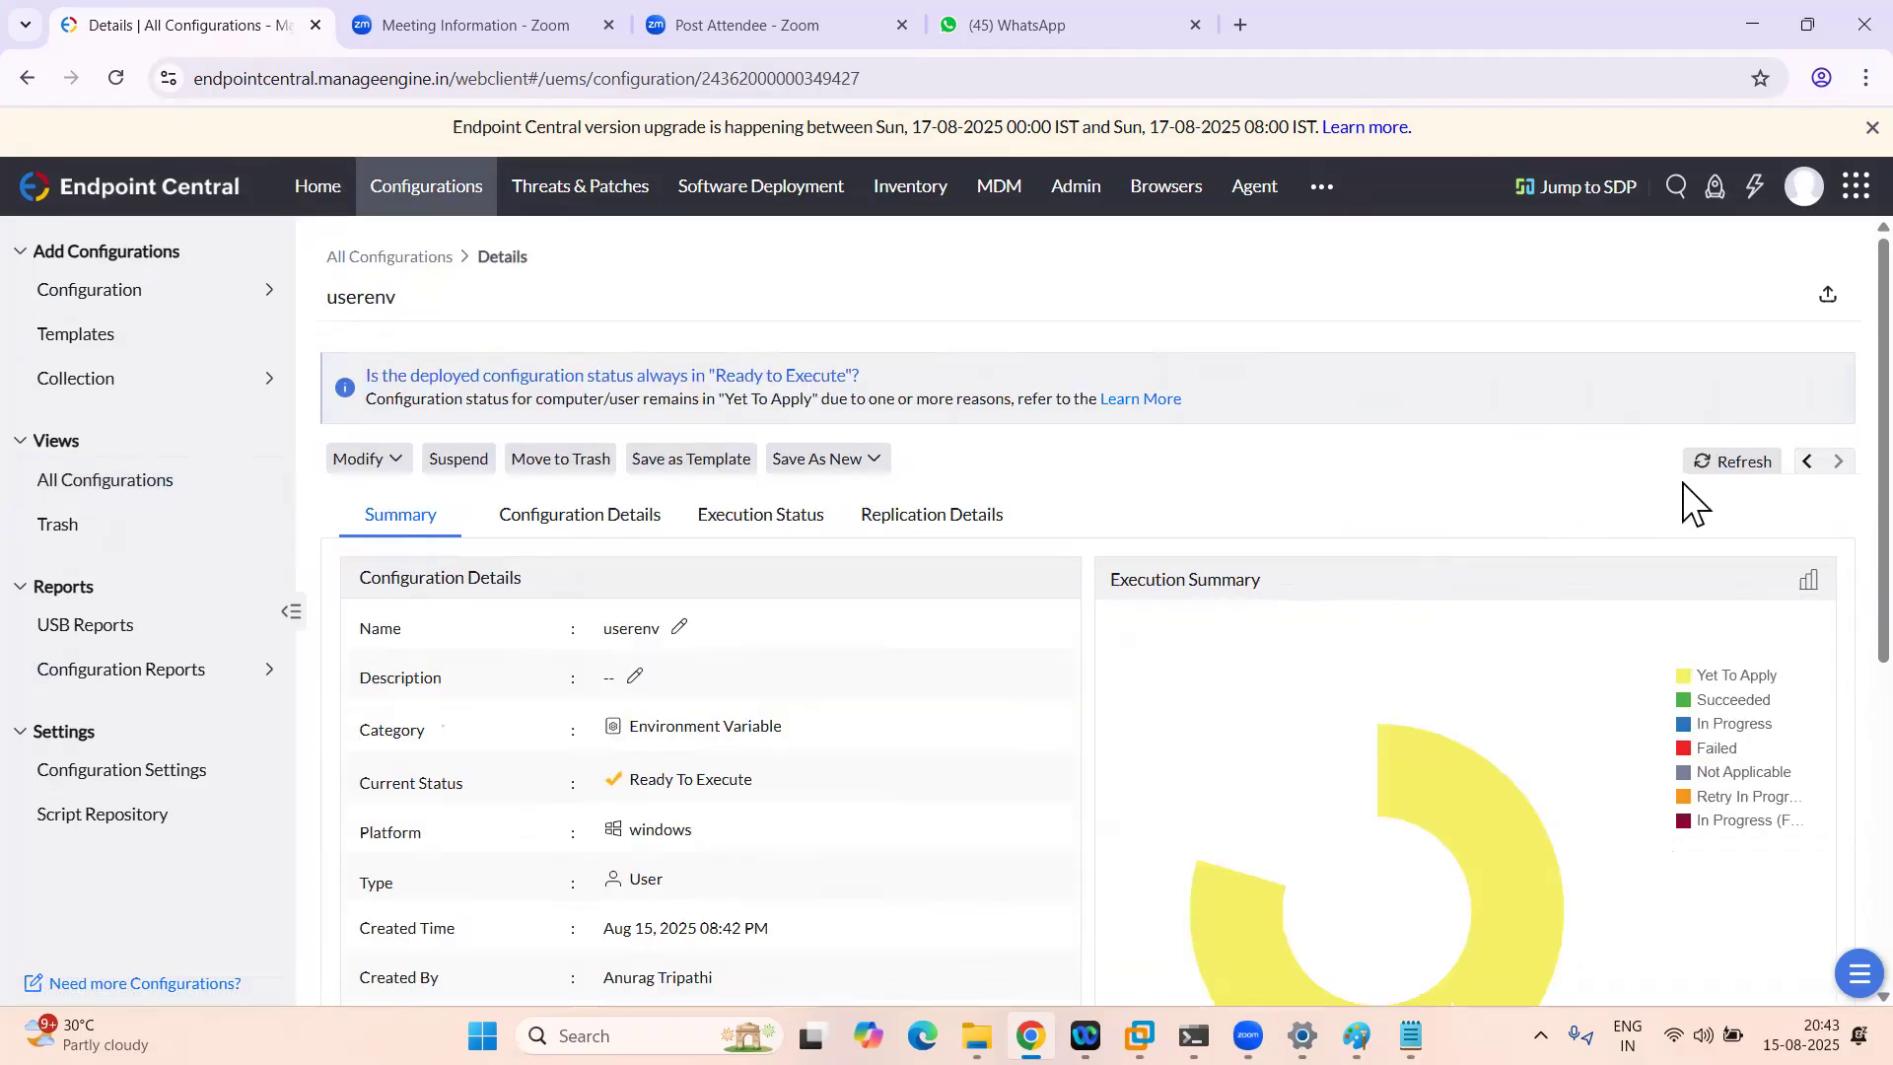
left_click(1723, 463)
left_click(1723, 463)
left_click(1724, 463)
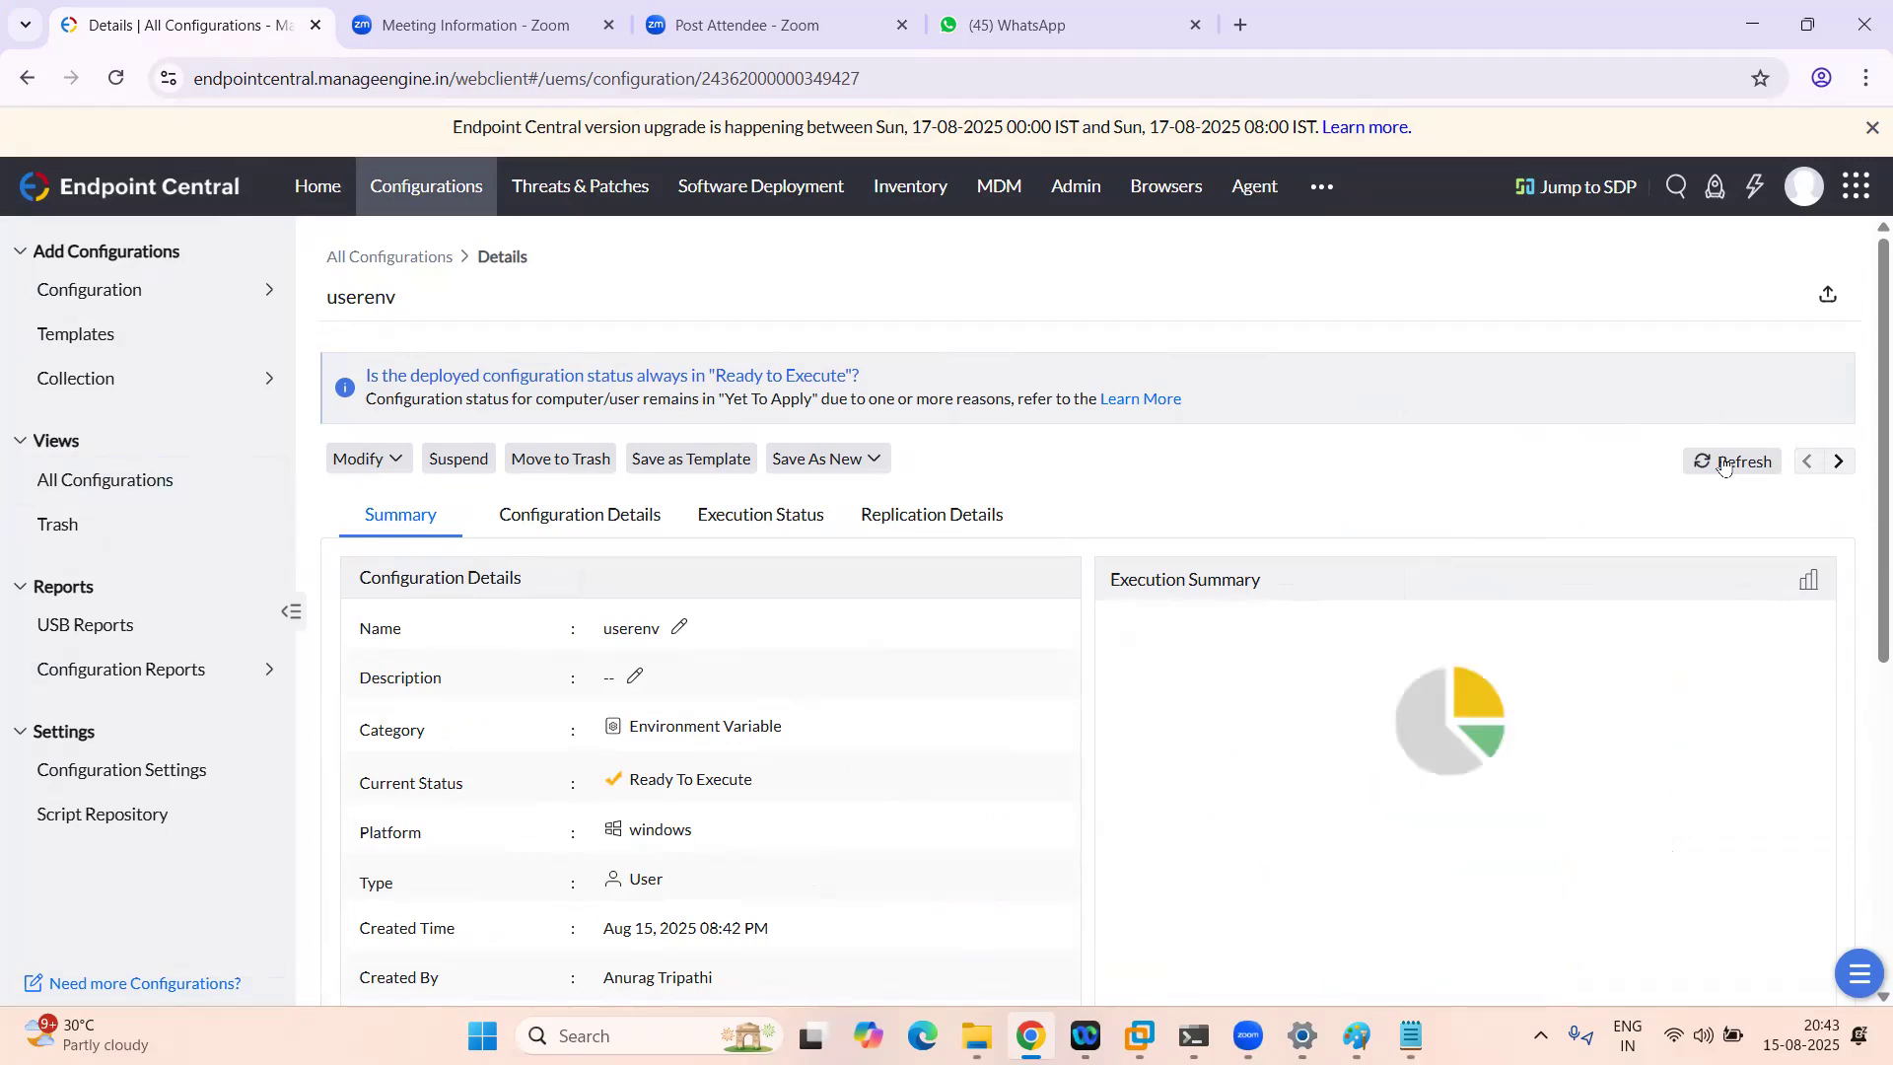
left_click(1724, 467)
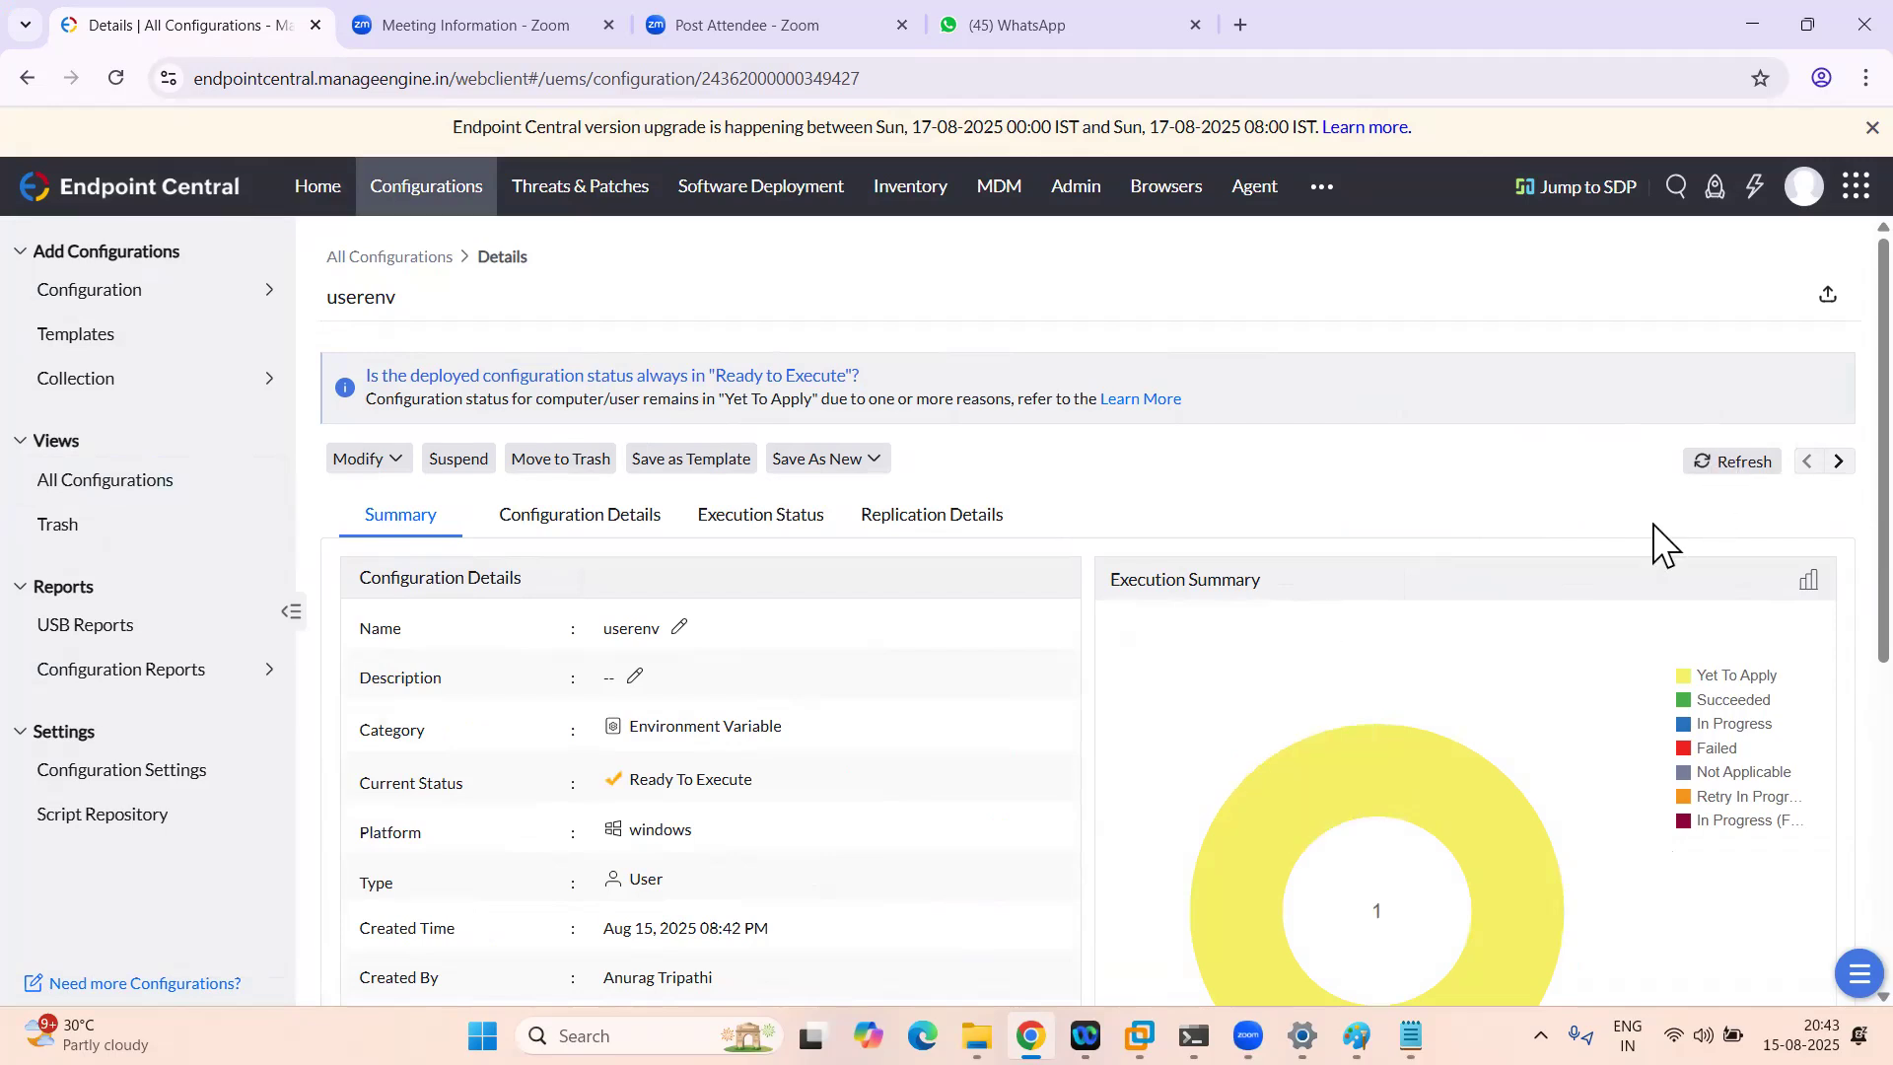
left_click(1741, 473)
mouse_move(1143, 1025)
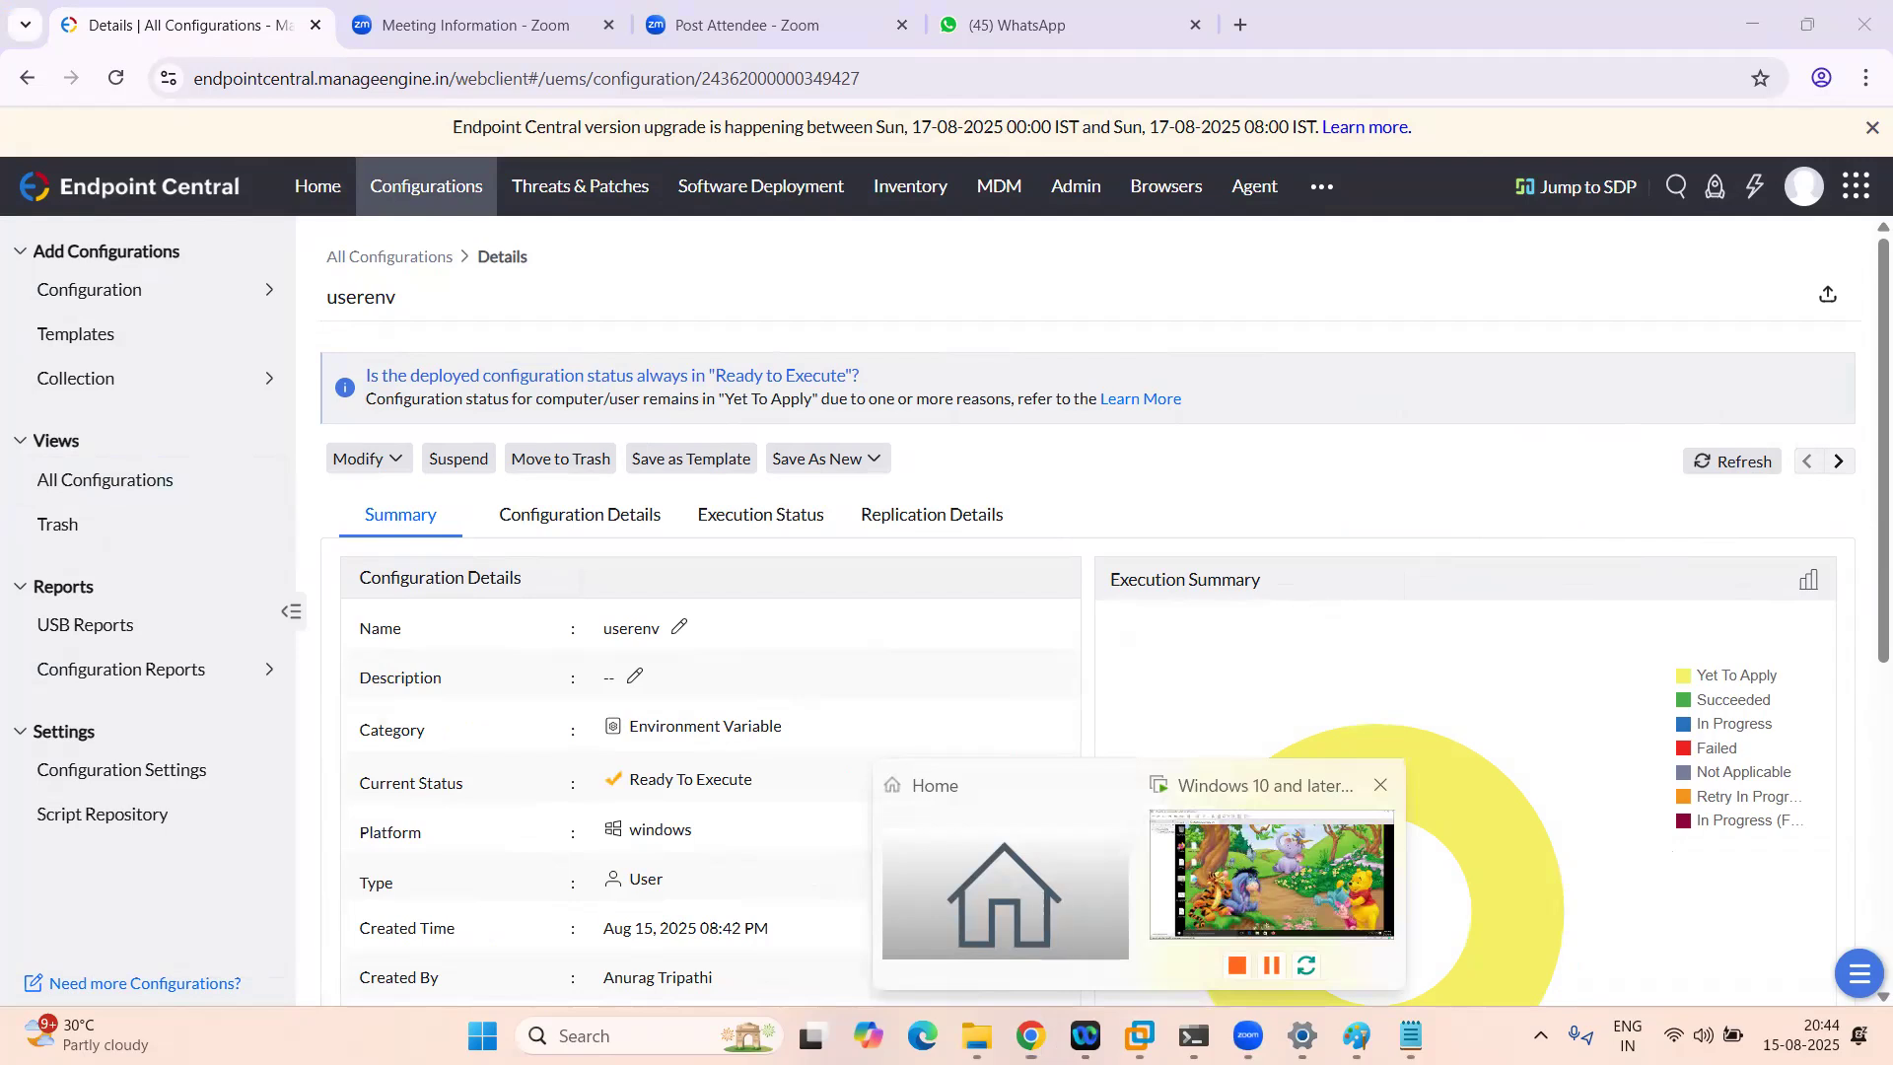
left_click(1272, 874)
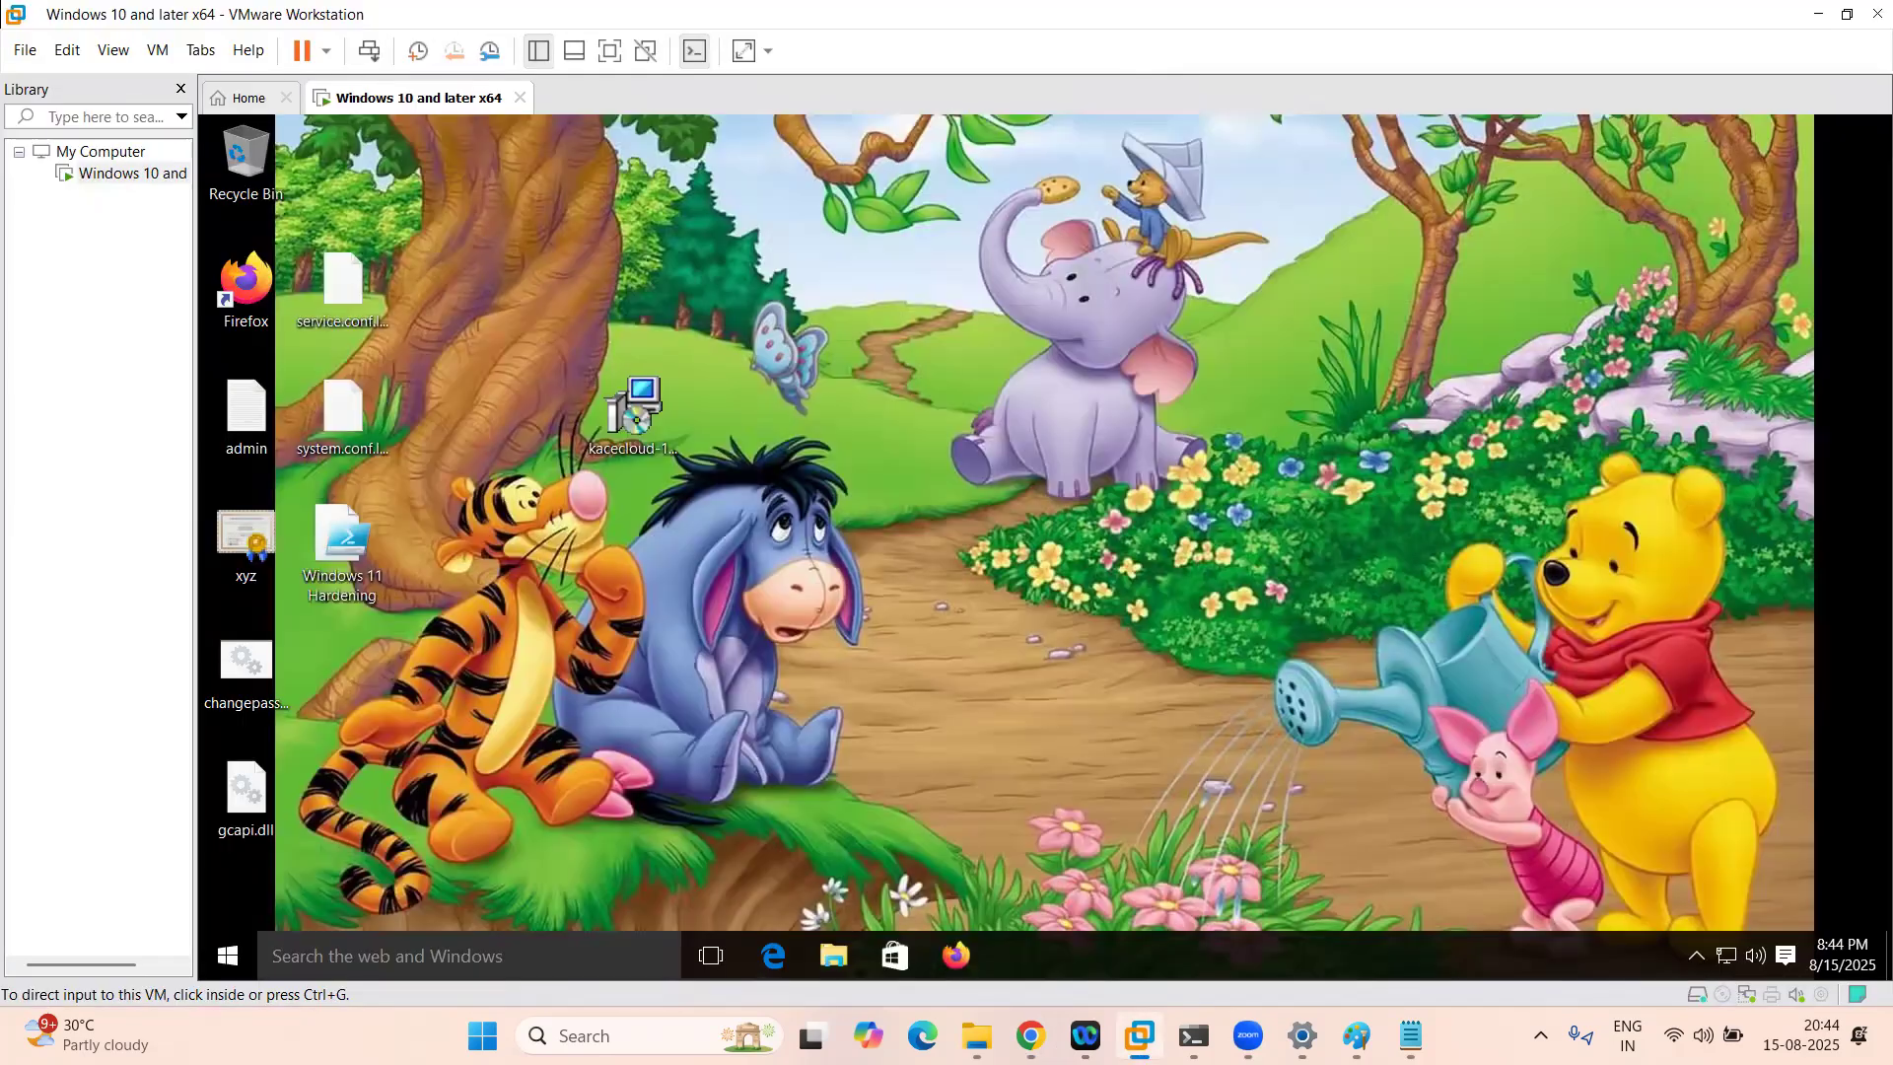
left_click(828, 954)
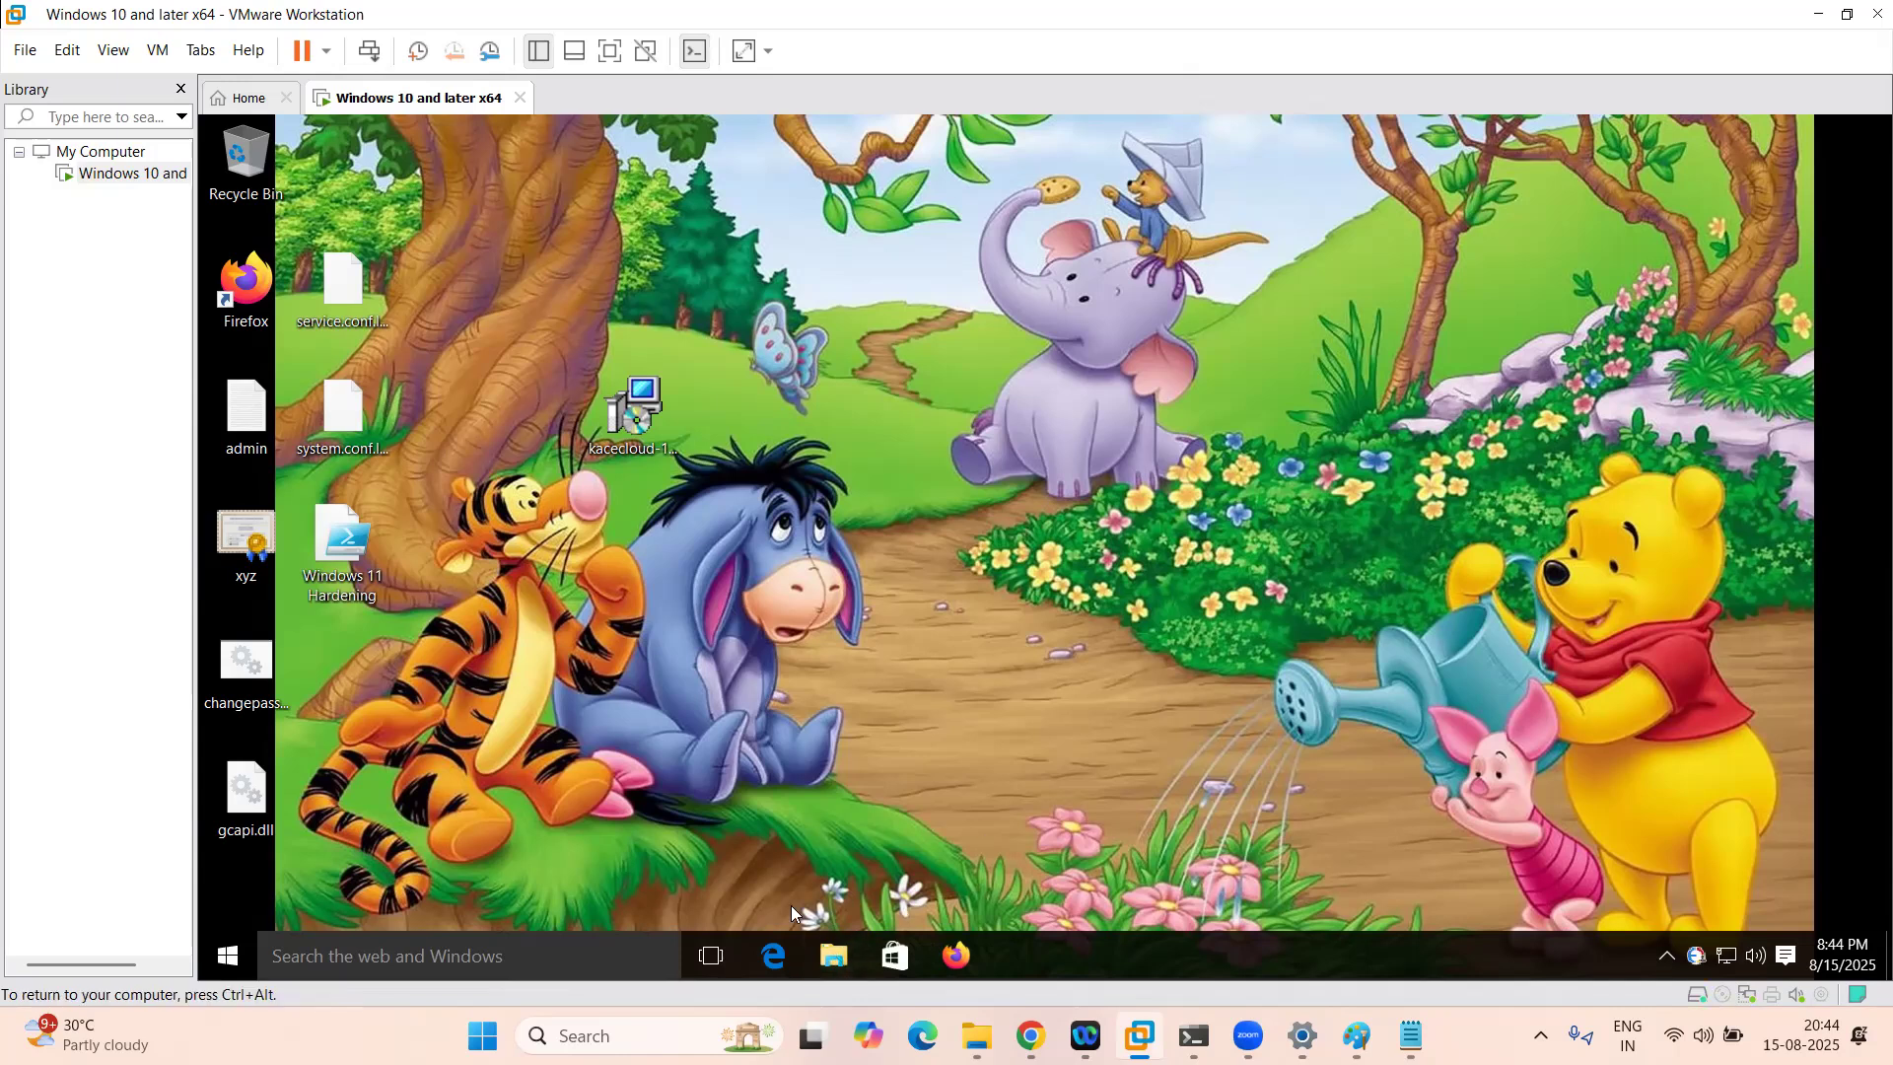
left_click(834, 955)
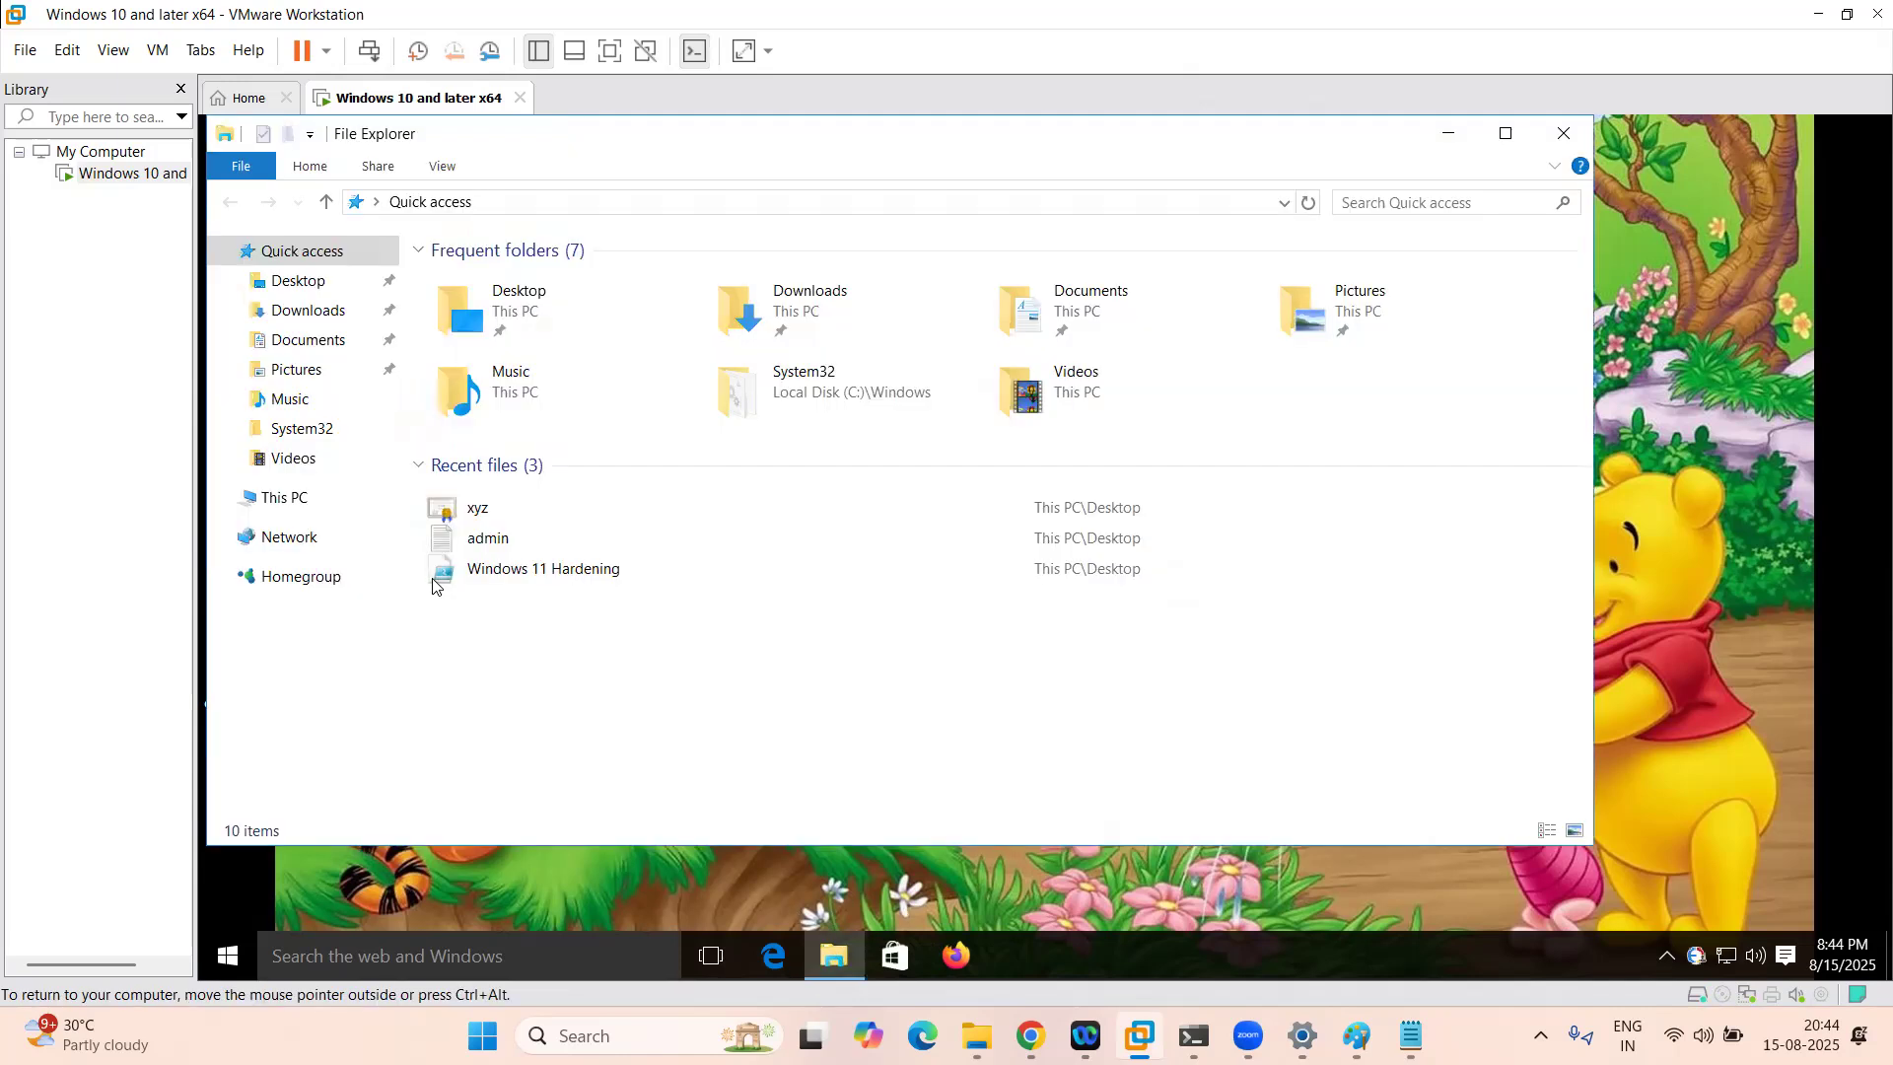
left_click(286, 498)
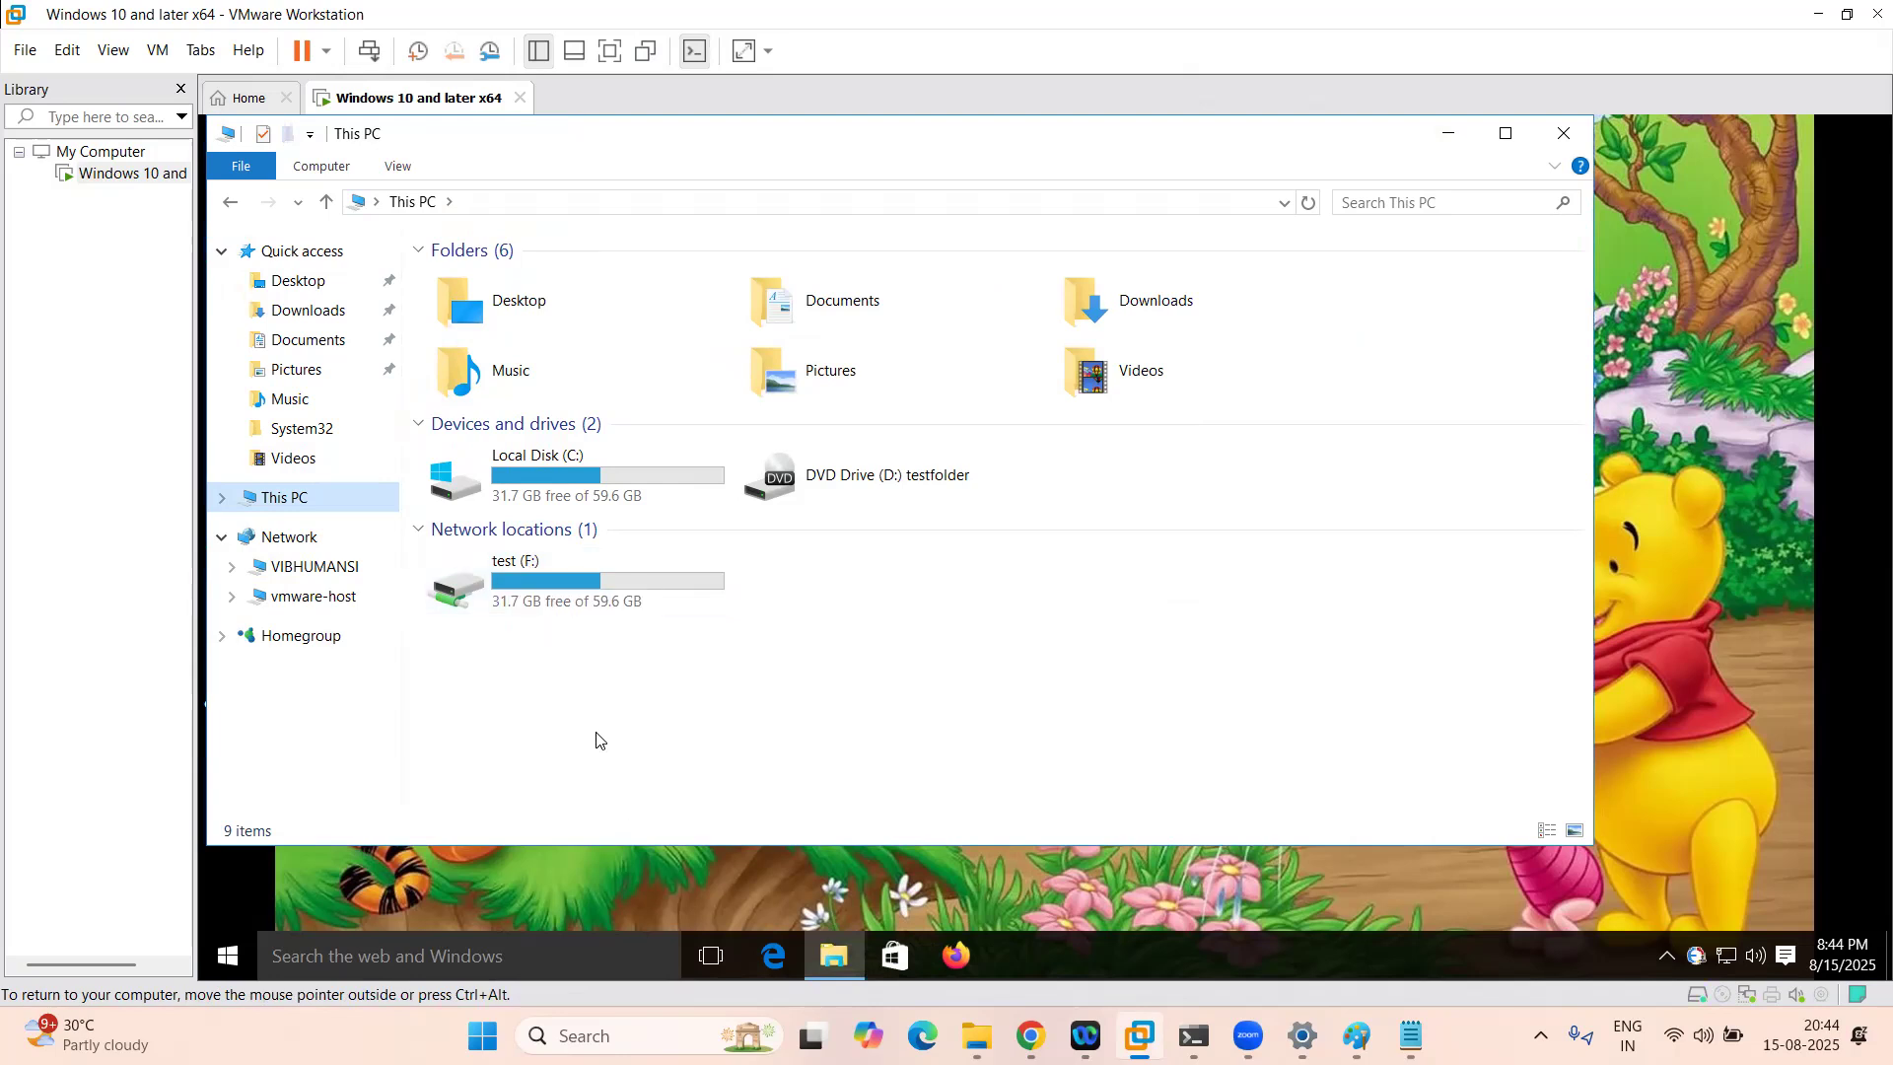
double_click(551, 597)
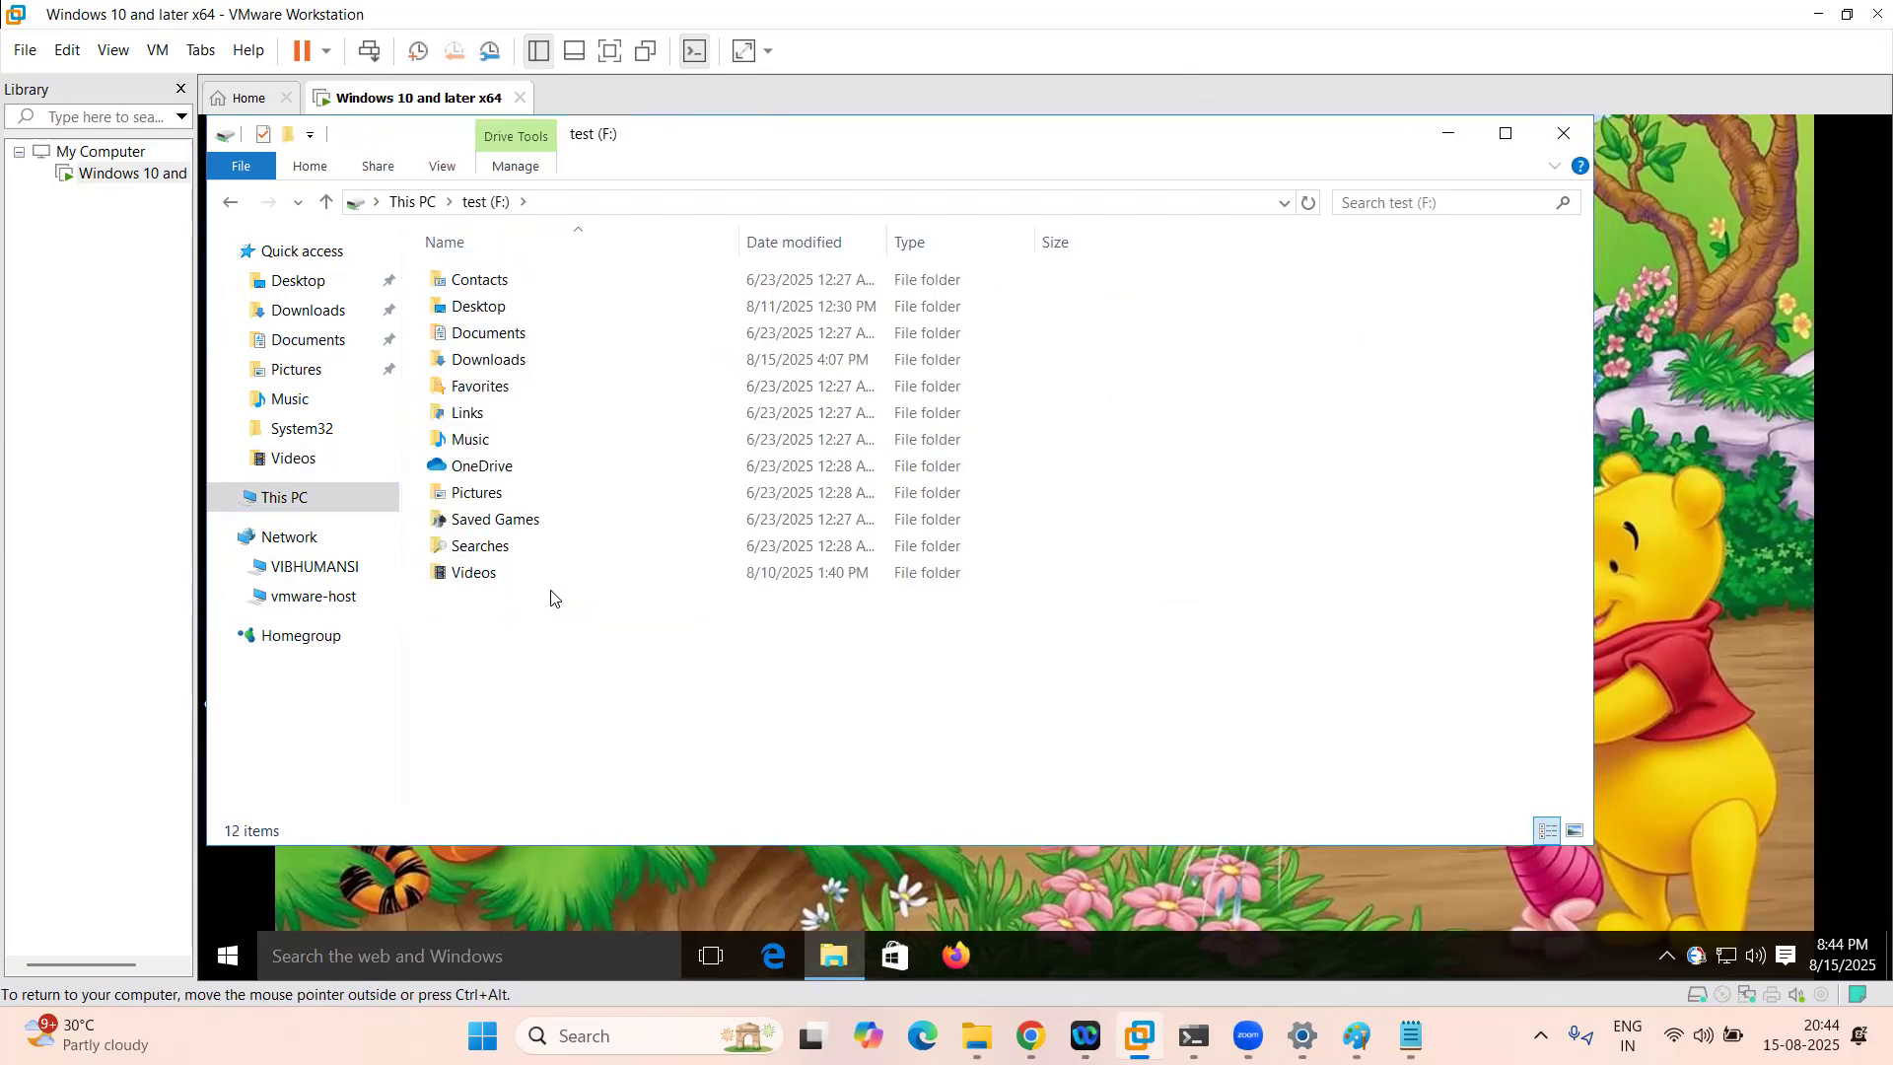
left_click(501, 325)
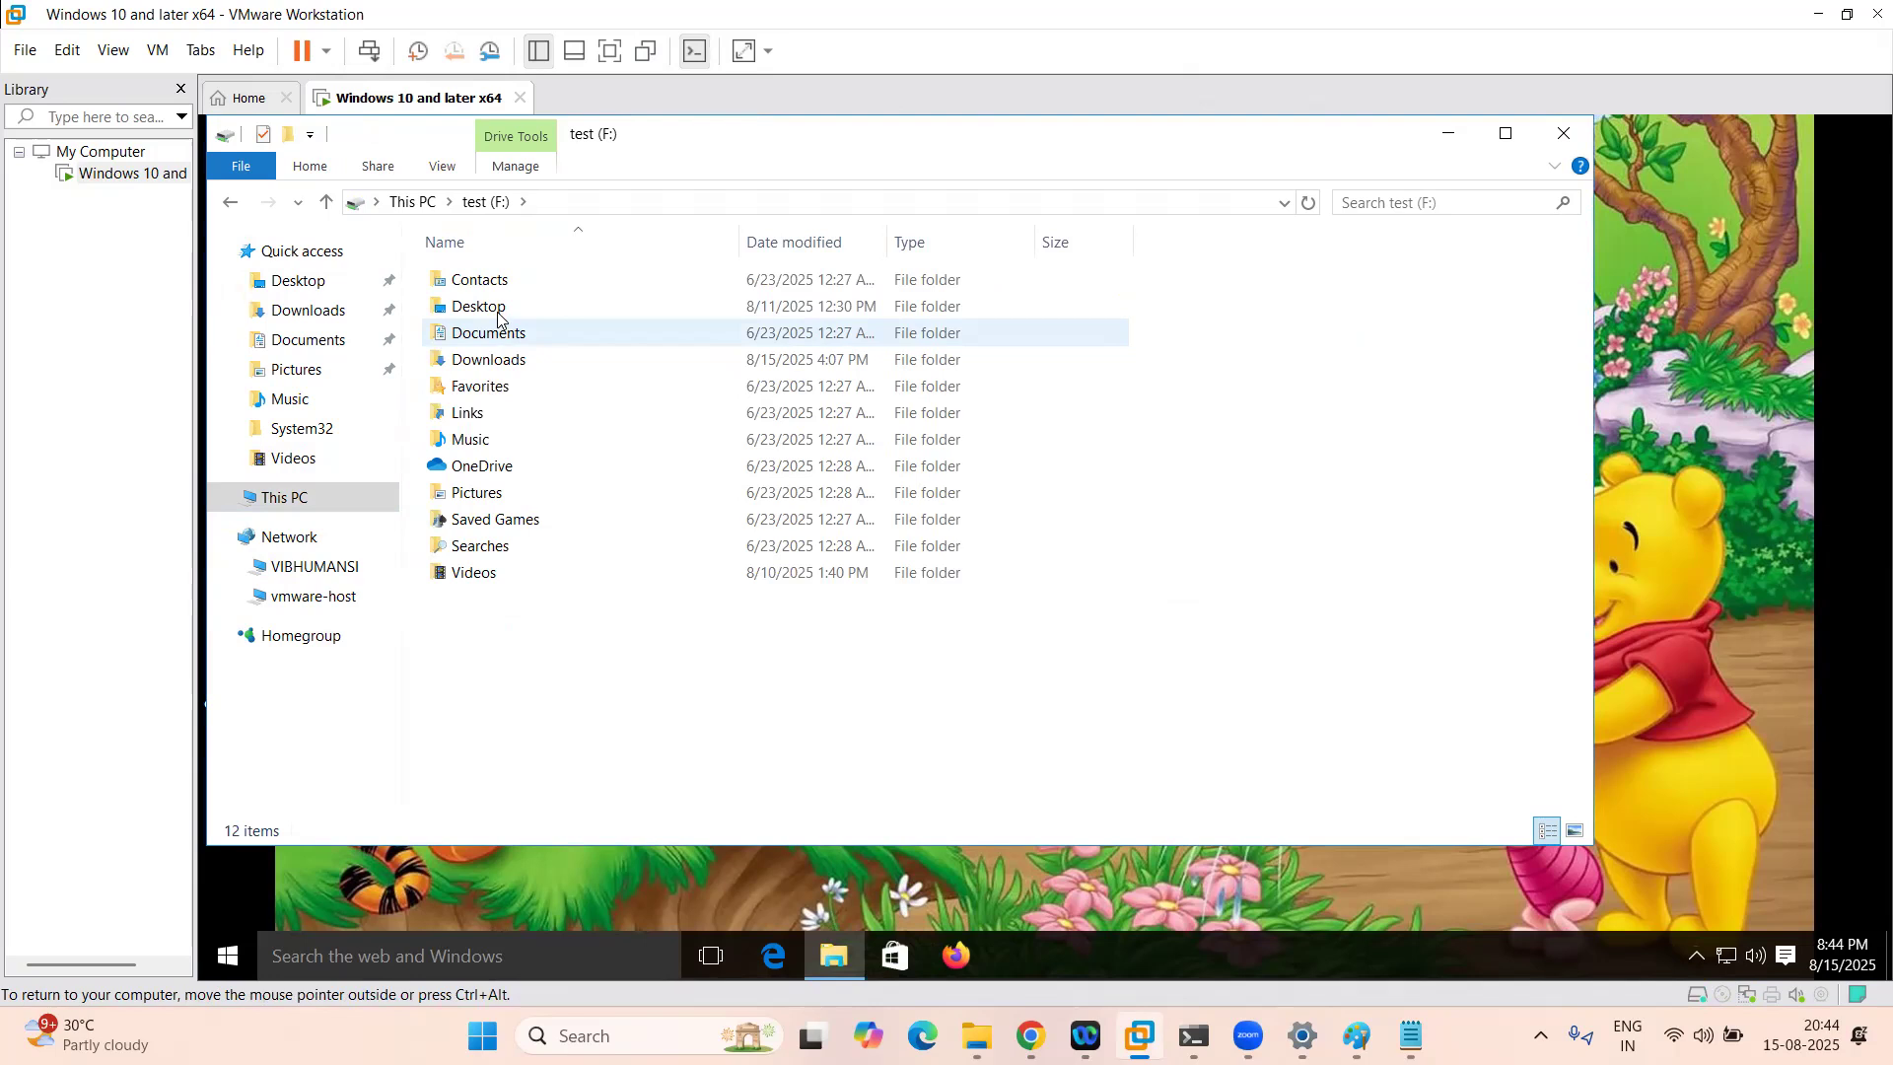
left_click(498, 316)
double_click(542, 309)
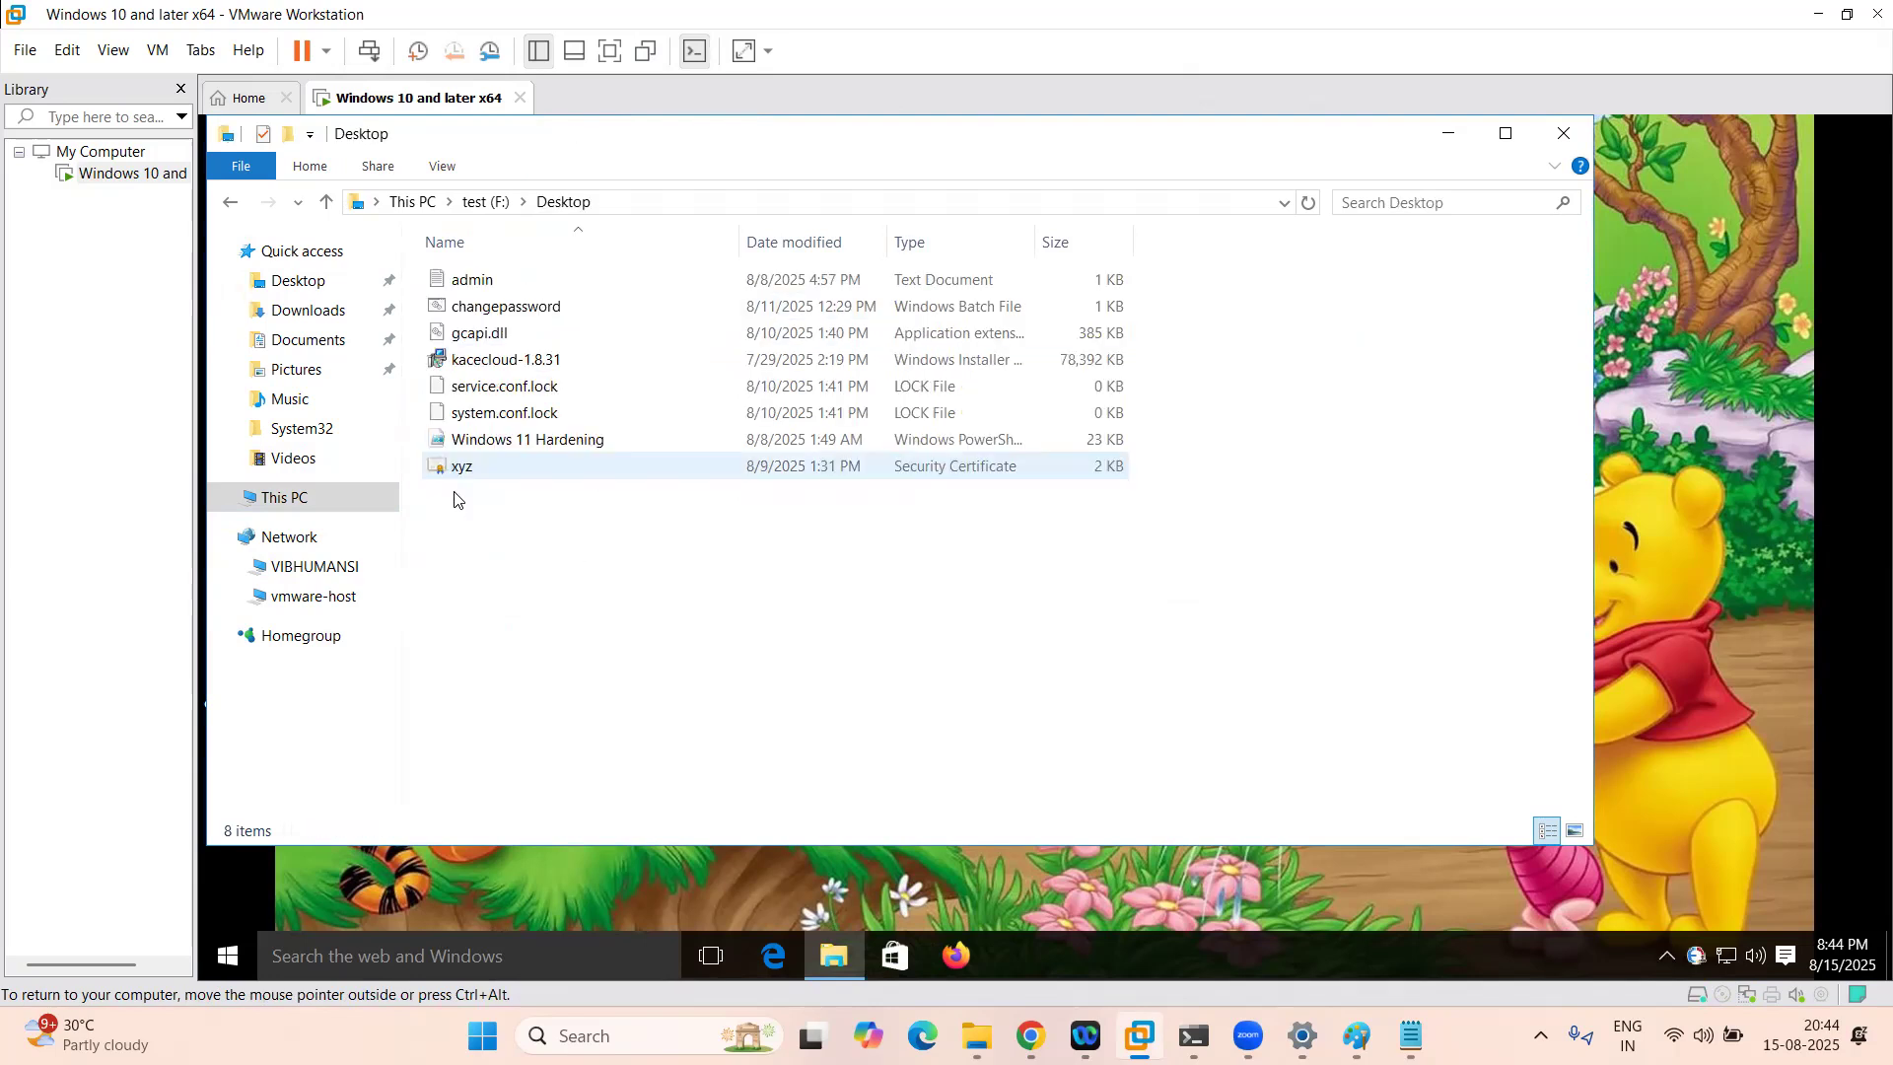
left_click(232, 210)
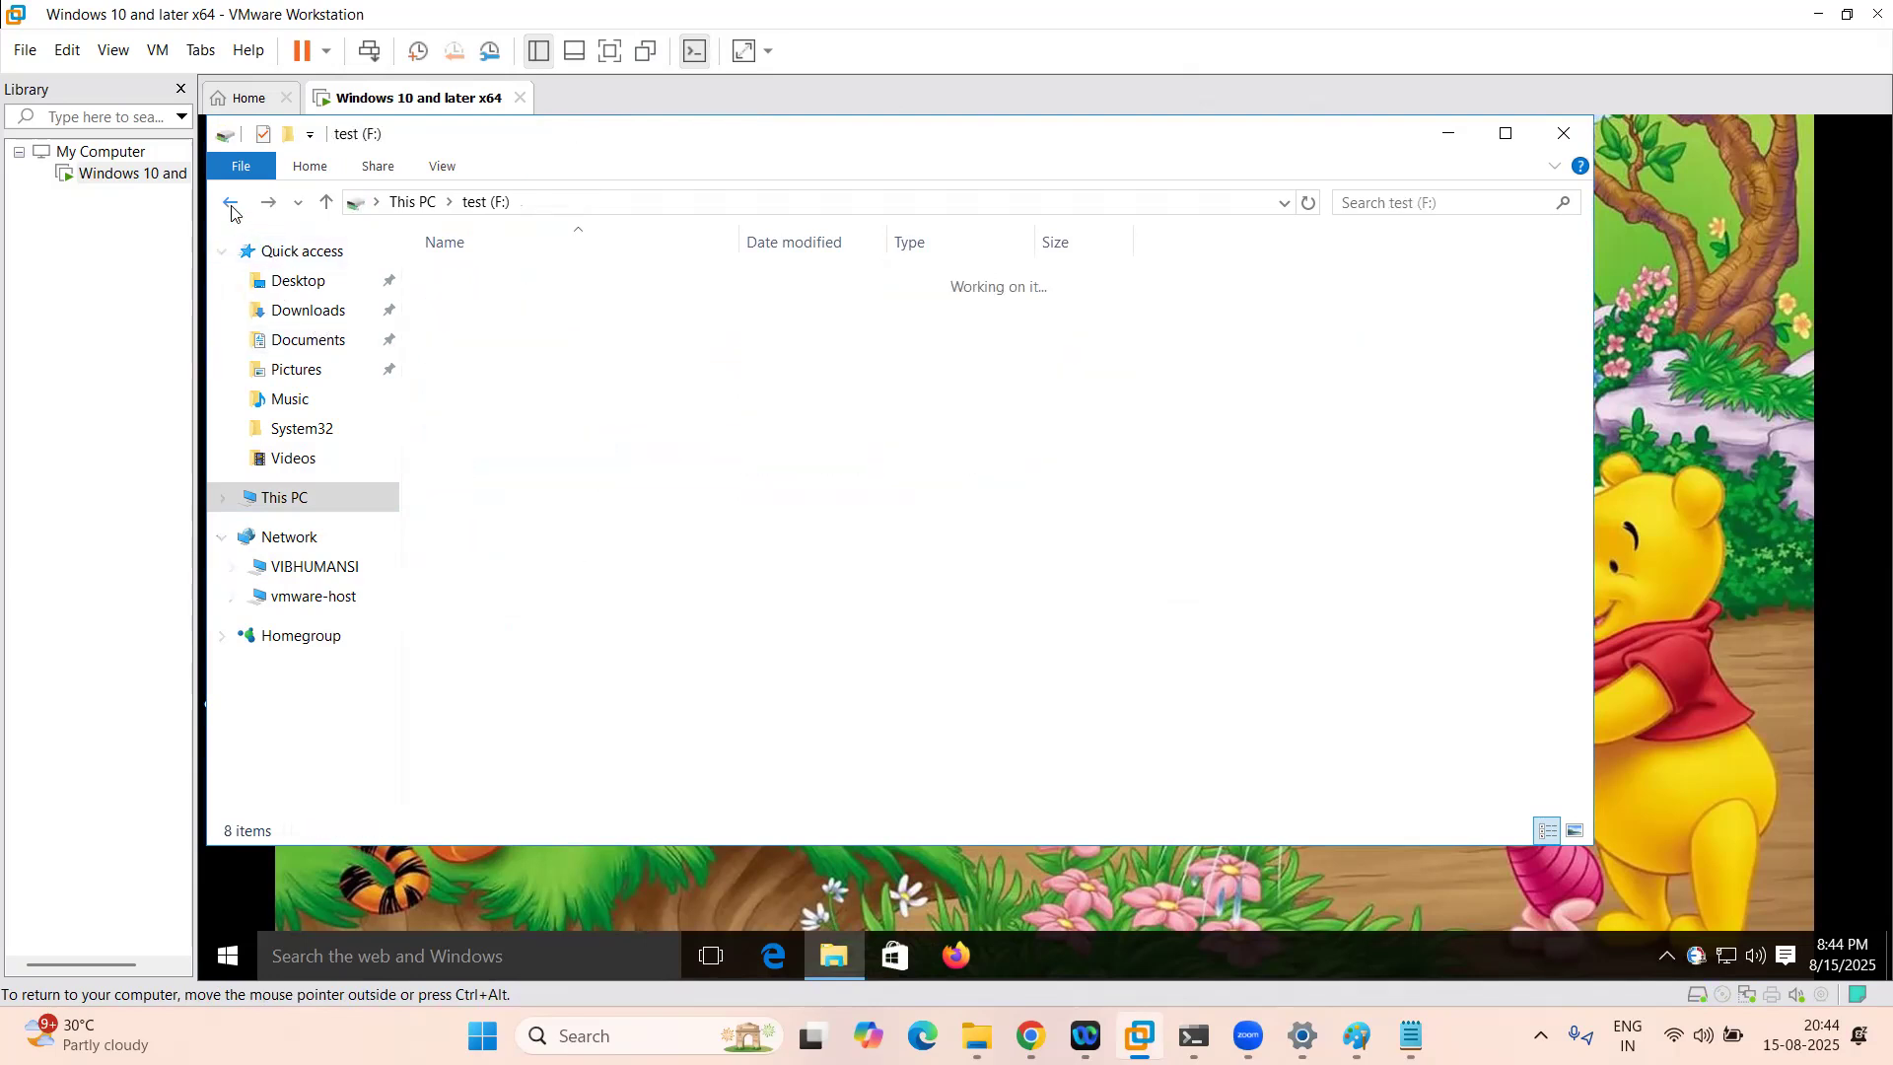
left_click(1564, 133)
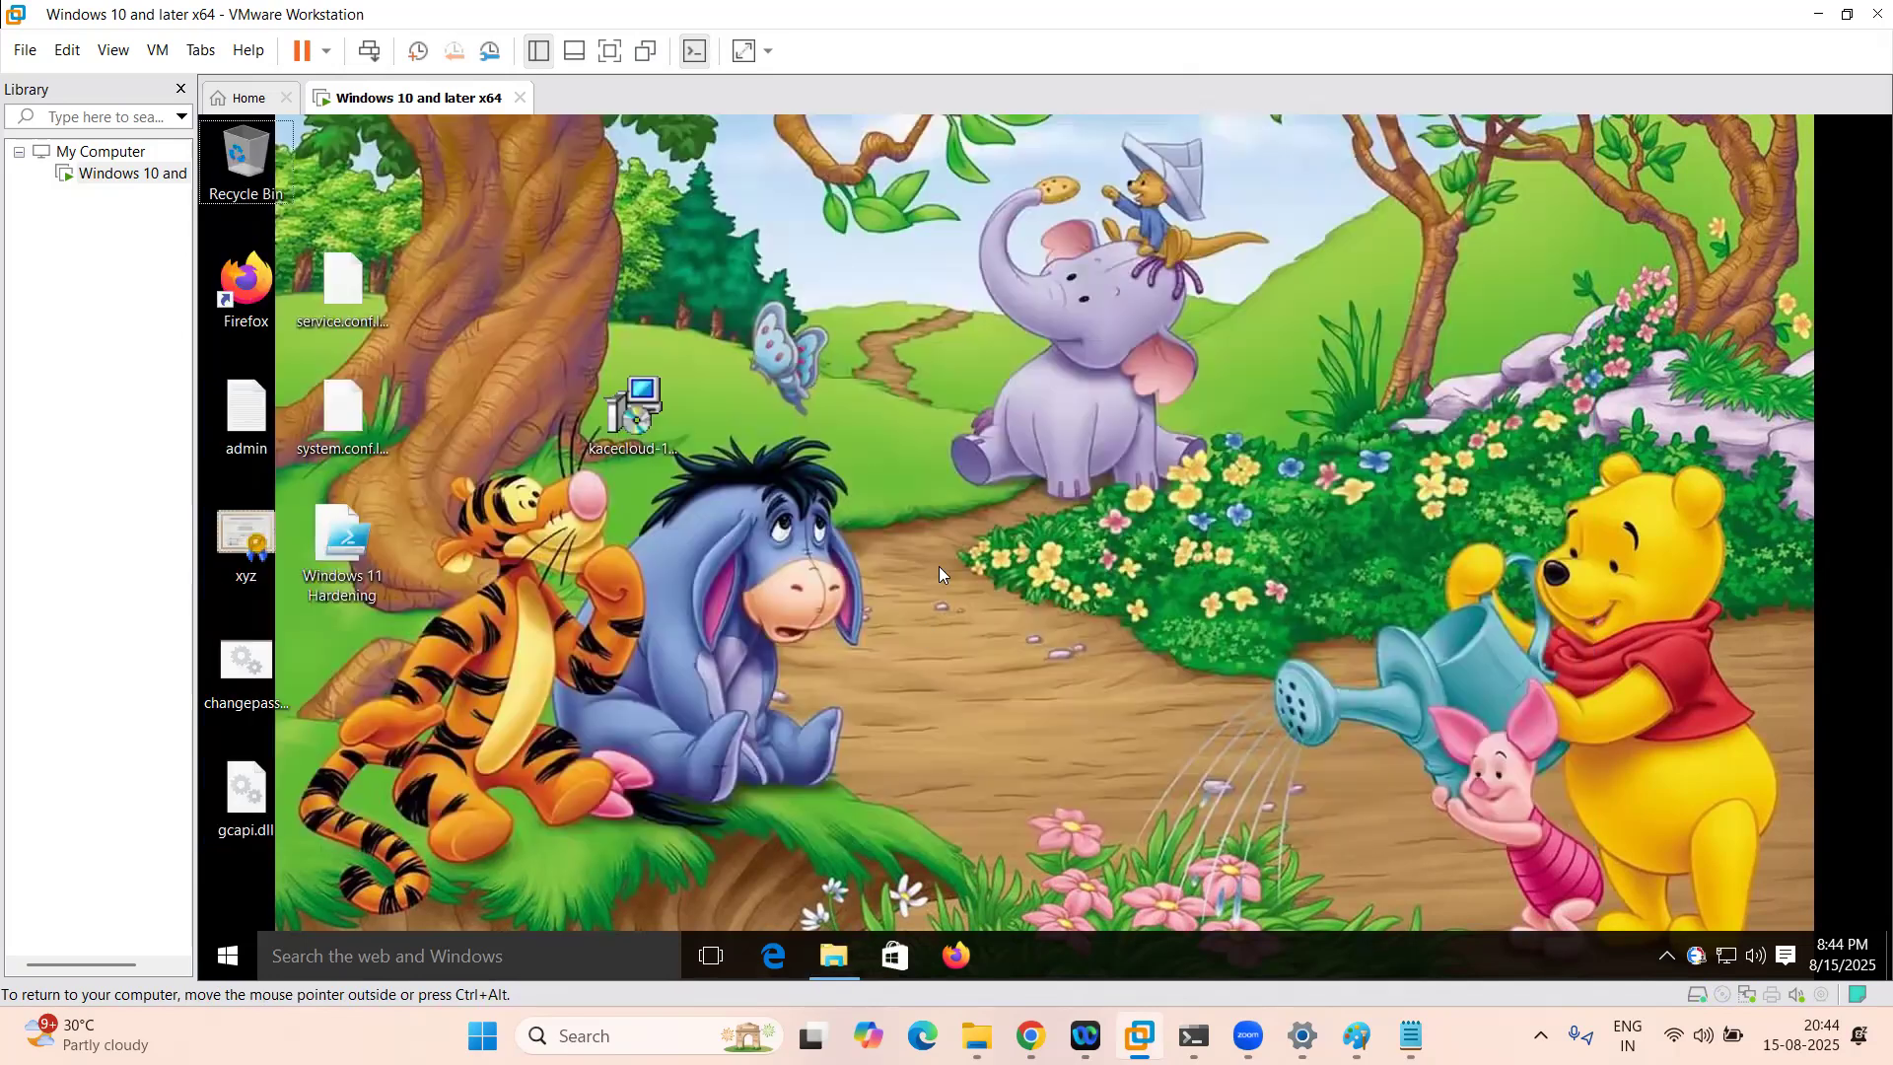